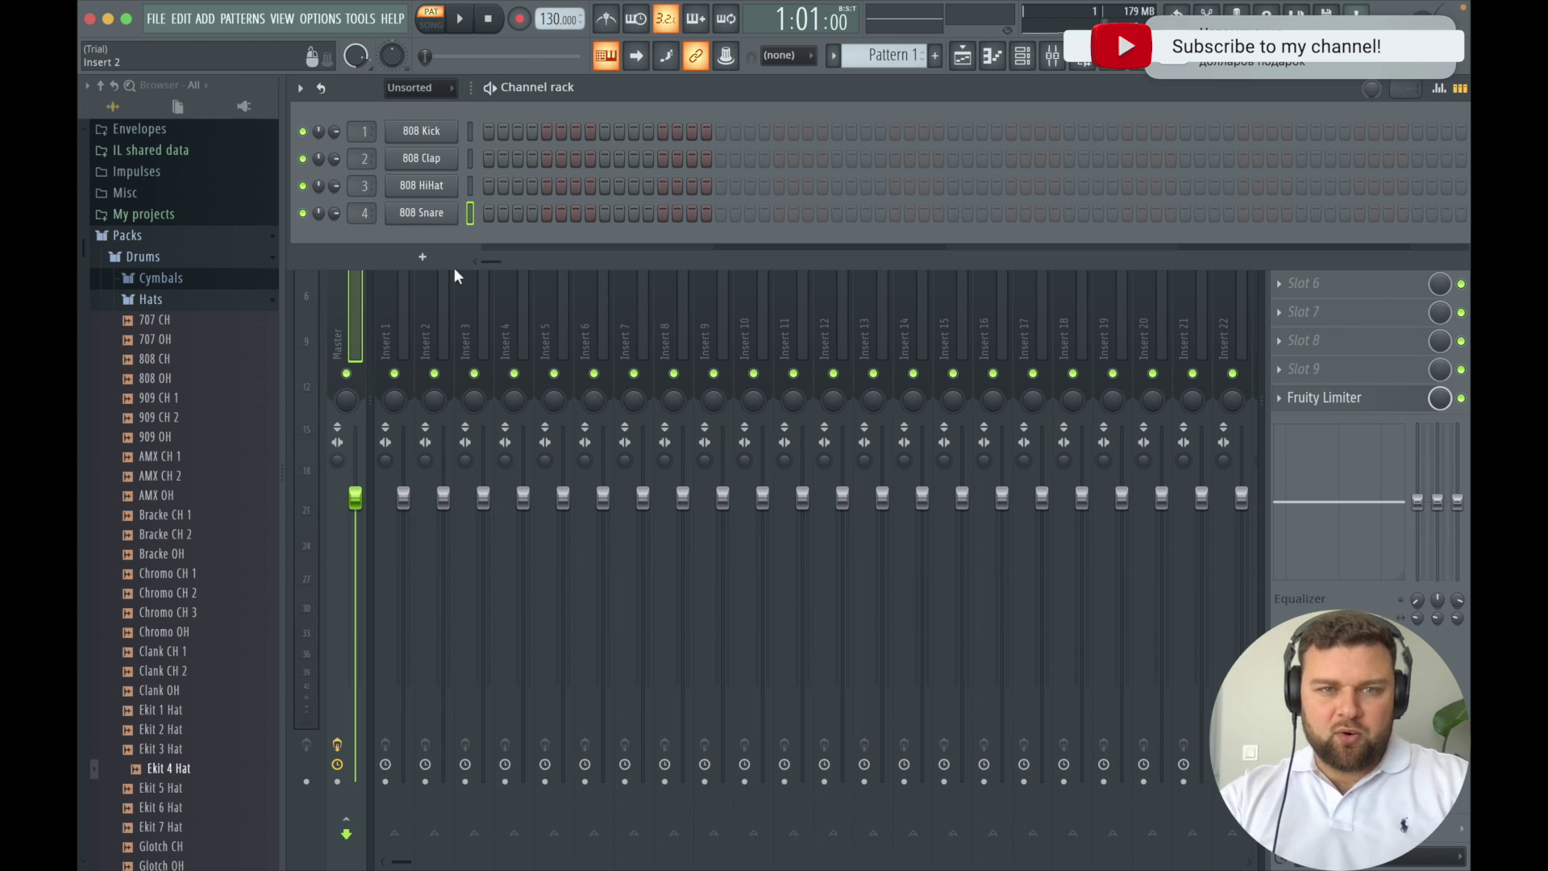
# Set the tempo to 162 BPM and fill the 808 HiHat channel on every 2 steps.
pyautogui.click(559, 17)
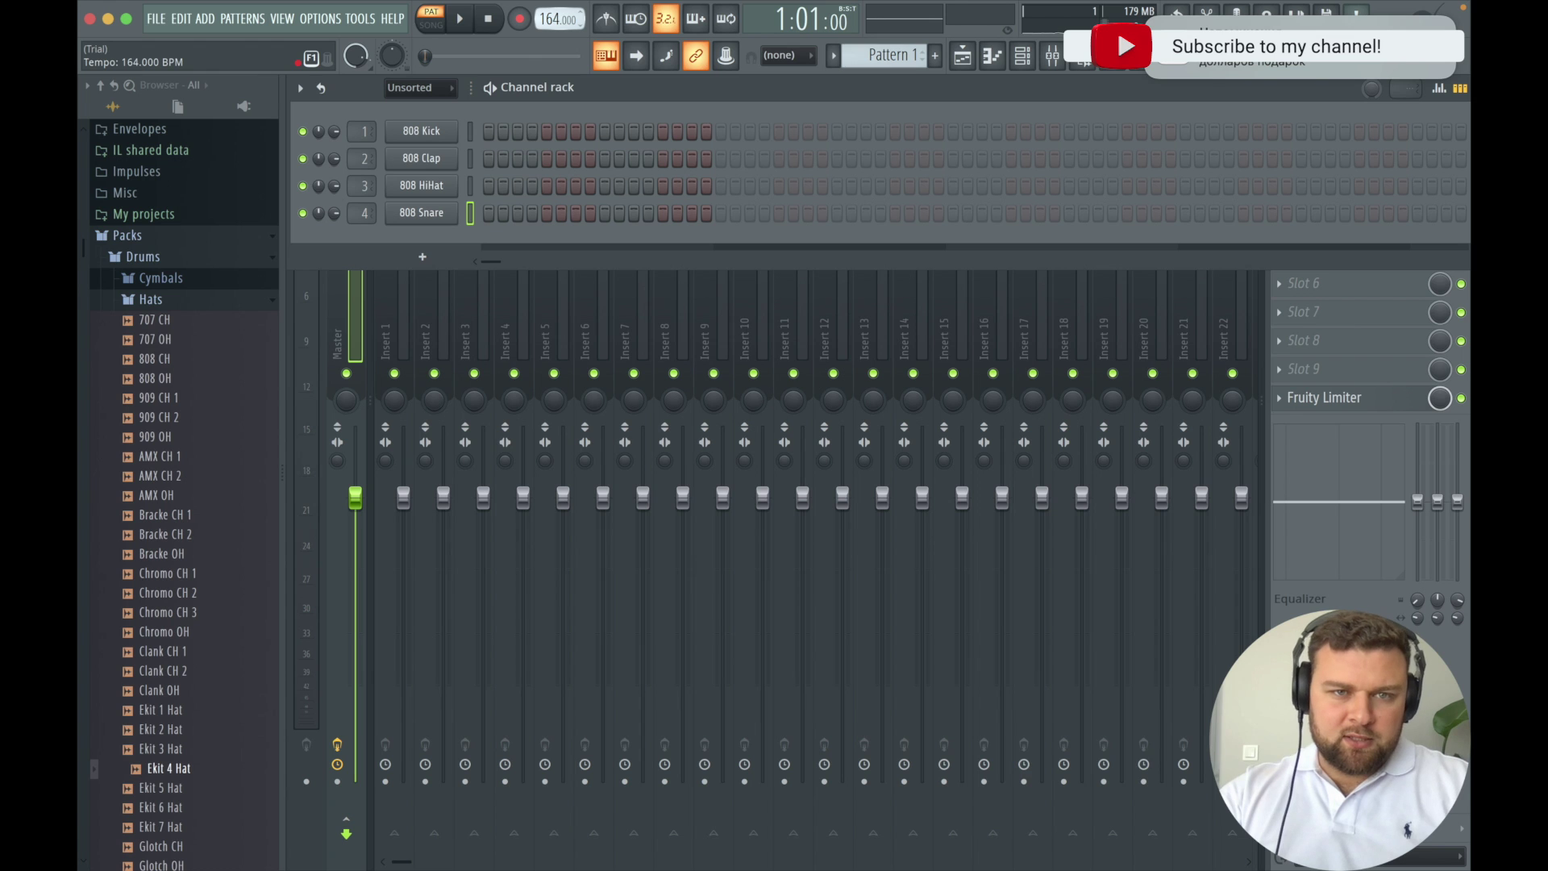
pyautogui.rightClick(448, 185)
pyautogui.click(702, 243)
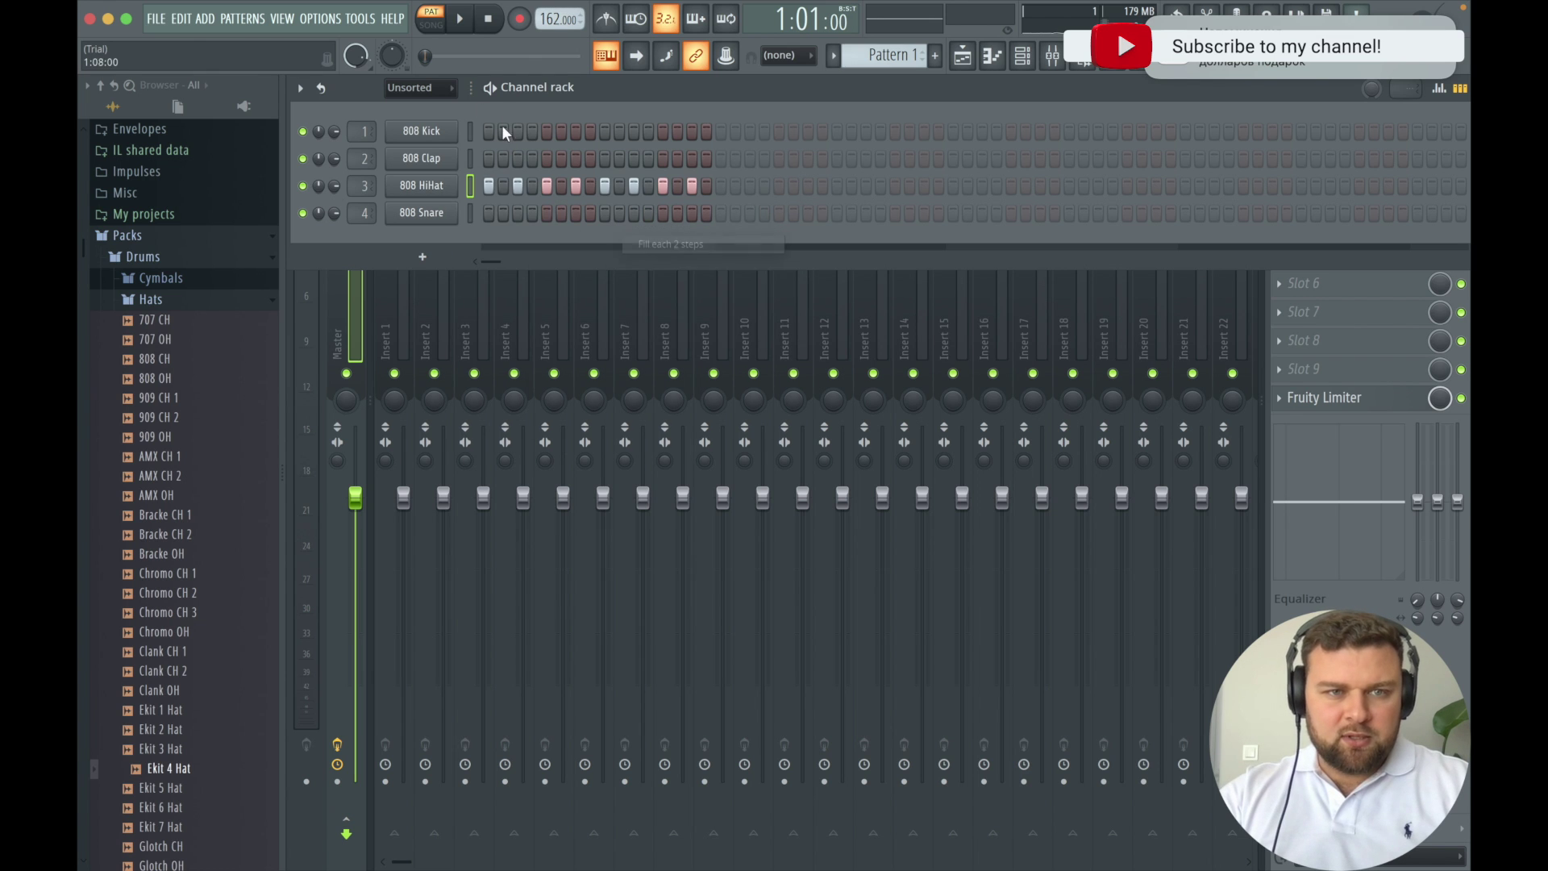
# Add an 808 Clap hit on step 9 while the pattern plays, then stop playback.
pyautogui.click(461, 24)
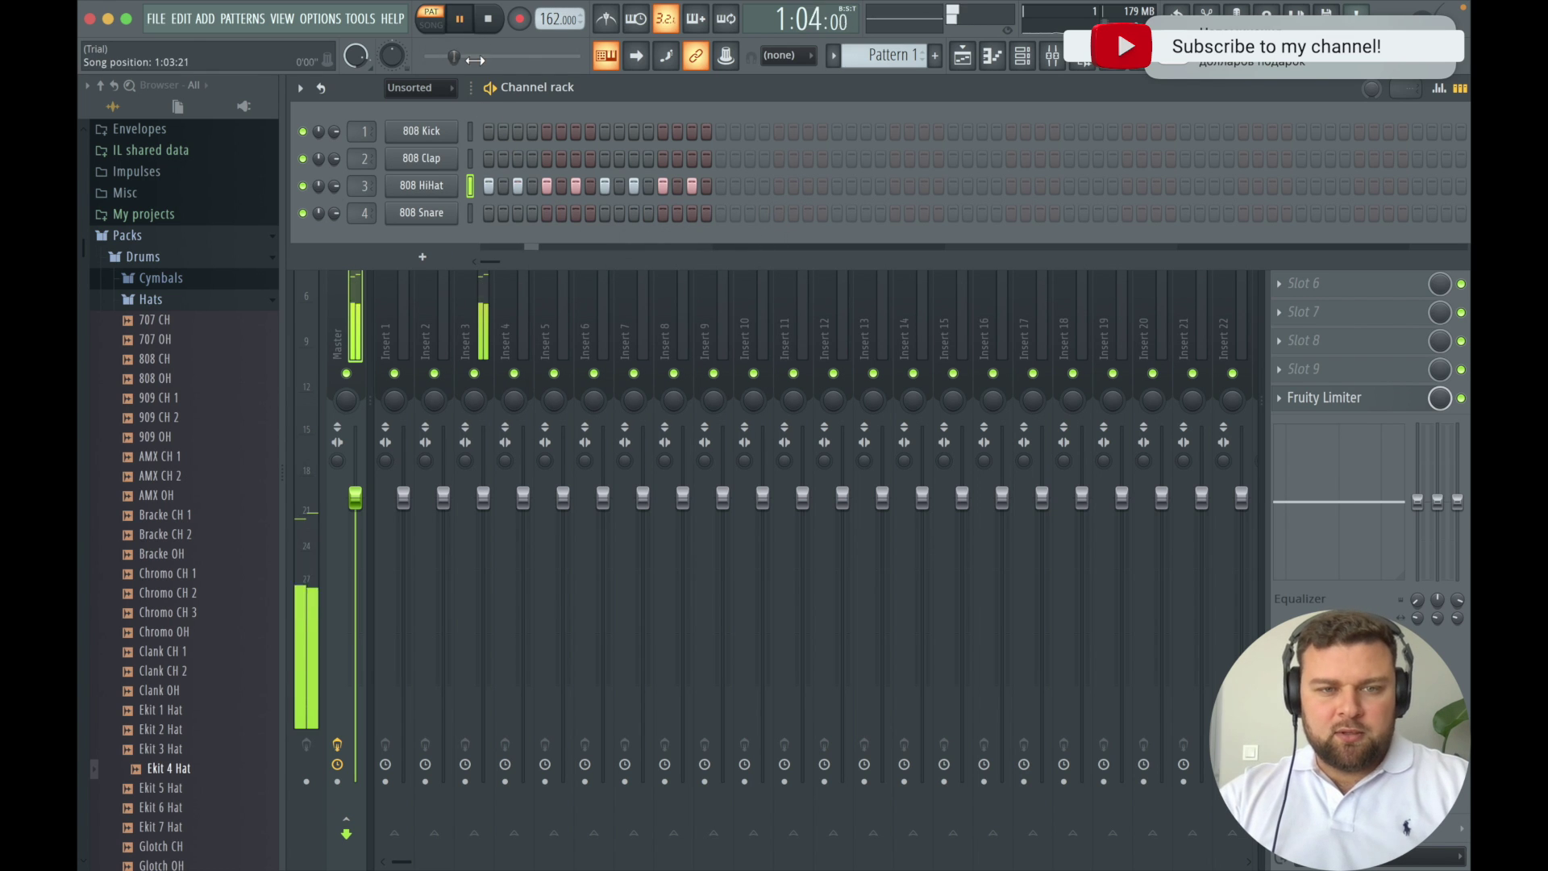
pyautogui.click(604, 159)
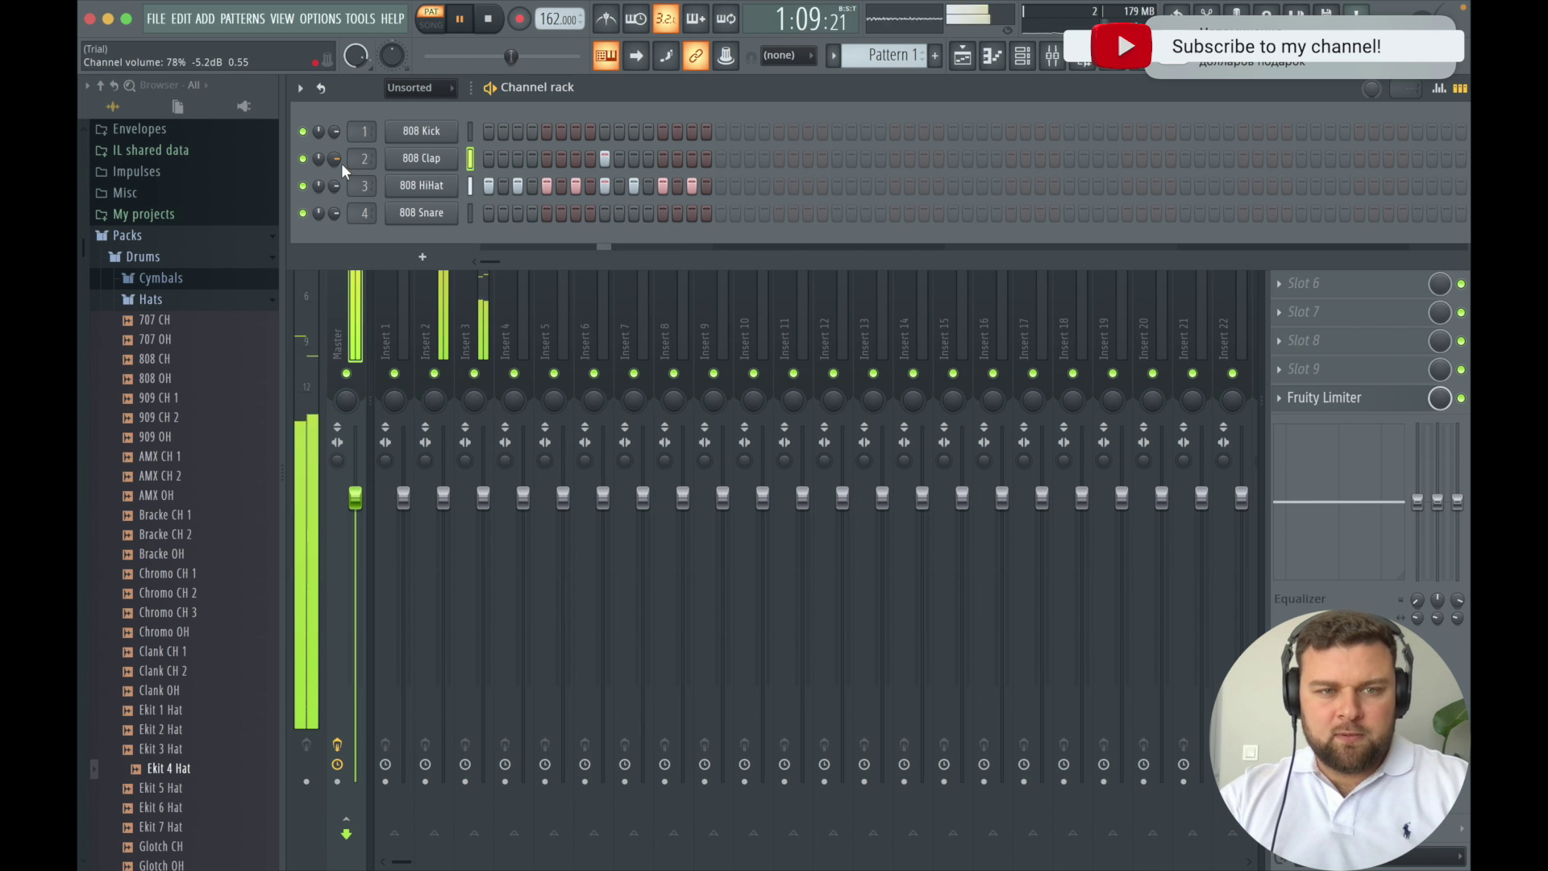
pyautogui.click(489, 19)
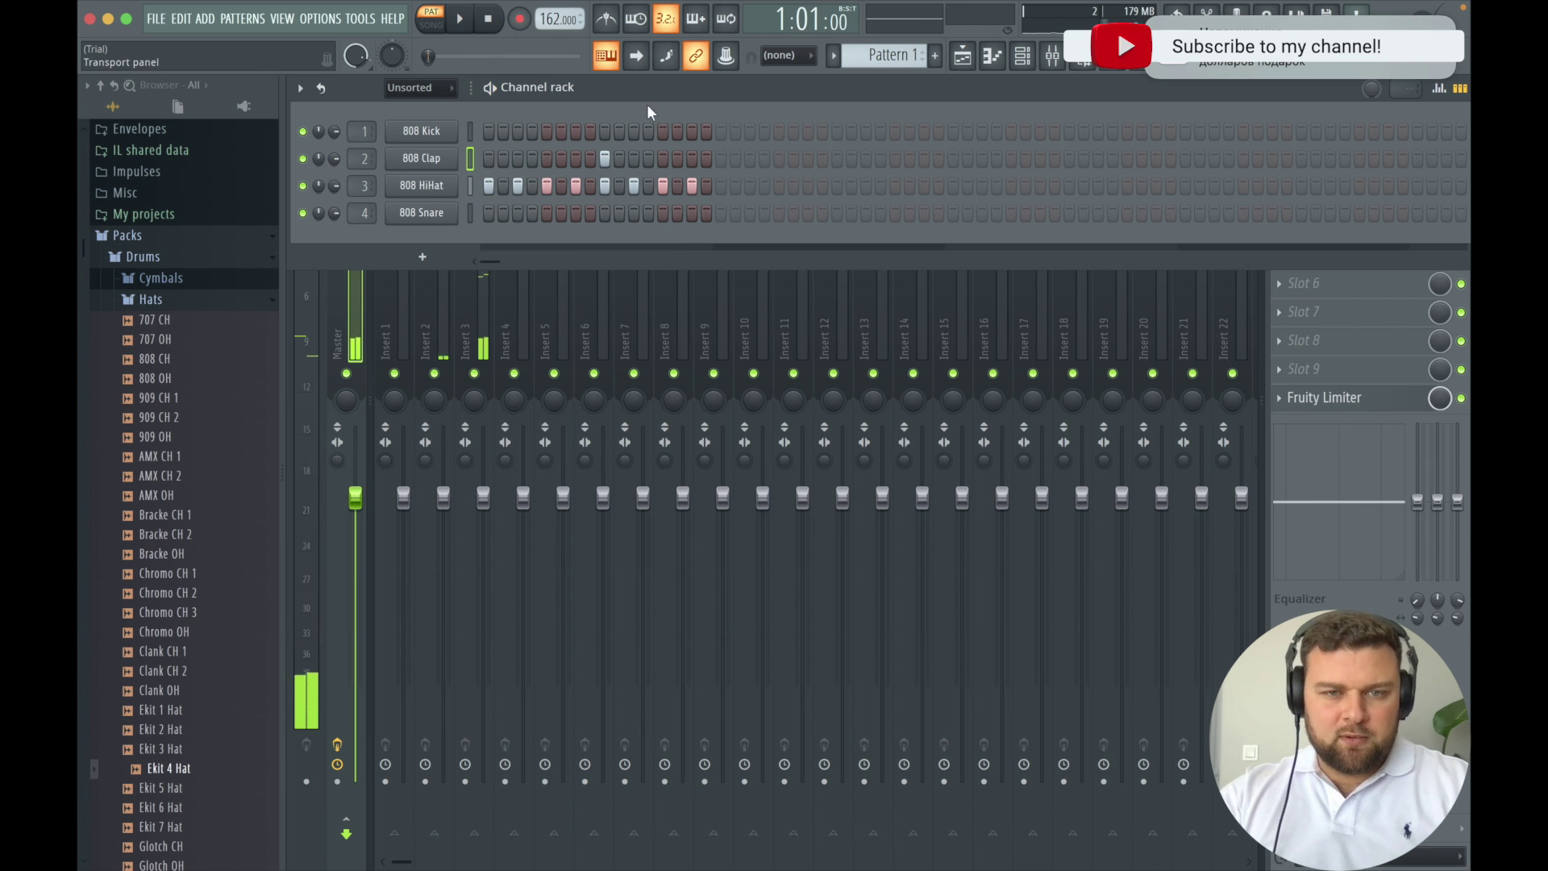
# Extend Pattern 1 to four bars, filling 808 HiHat every 2 steps and repeating the 808 Clap hit in each bar.
pyautogui.click(853, 187)
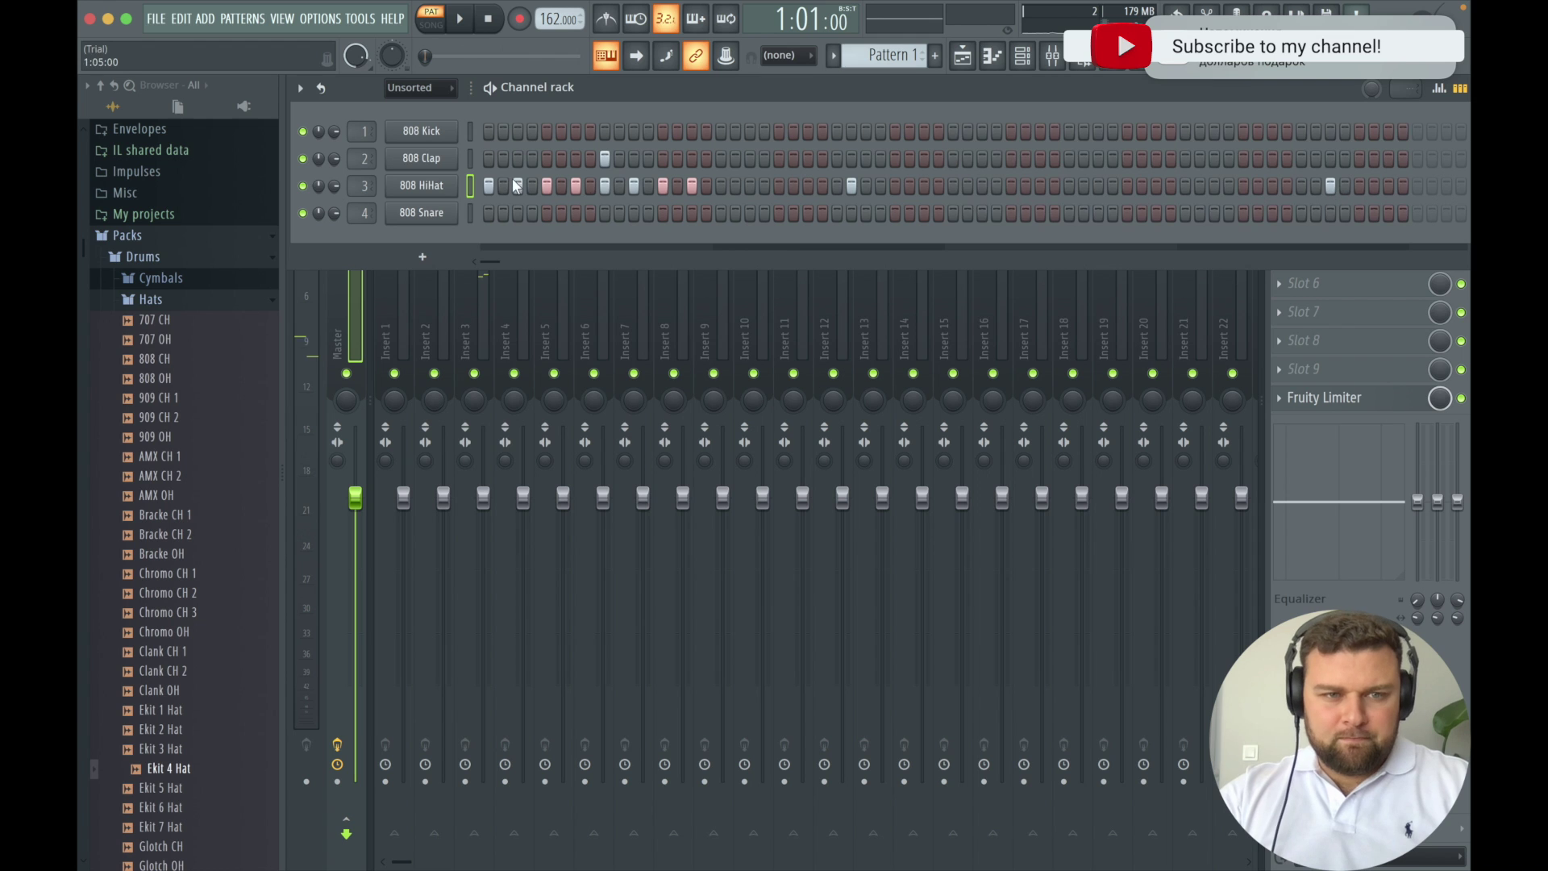
pyautogui.rightClick(449, 186)
pyautogui.click(695, 243)
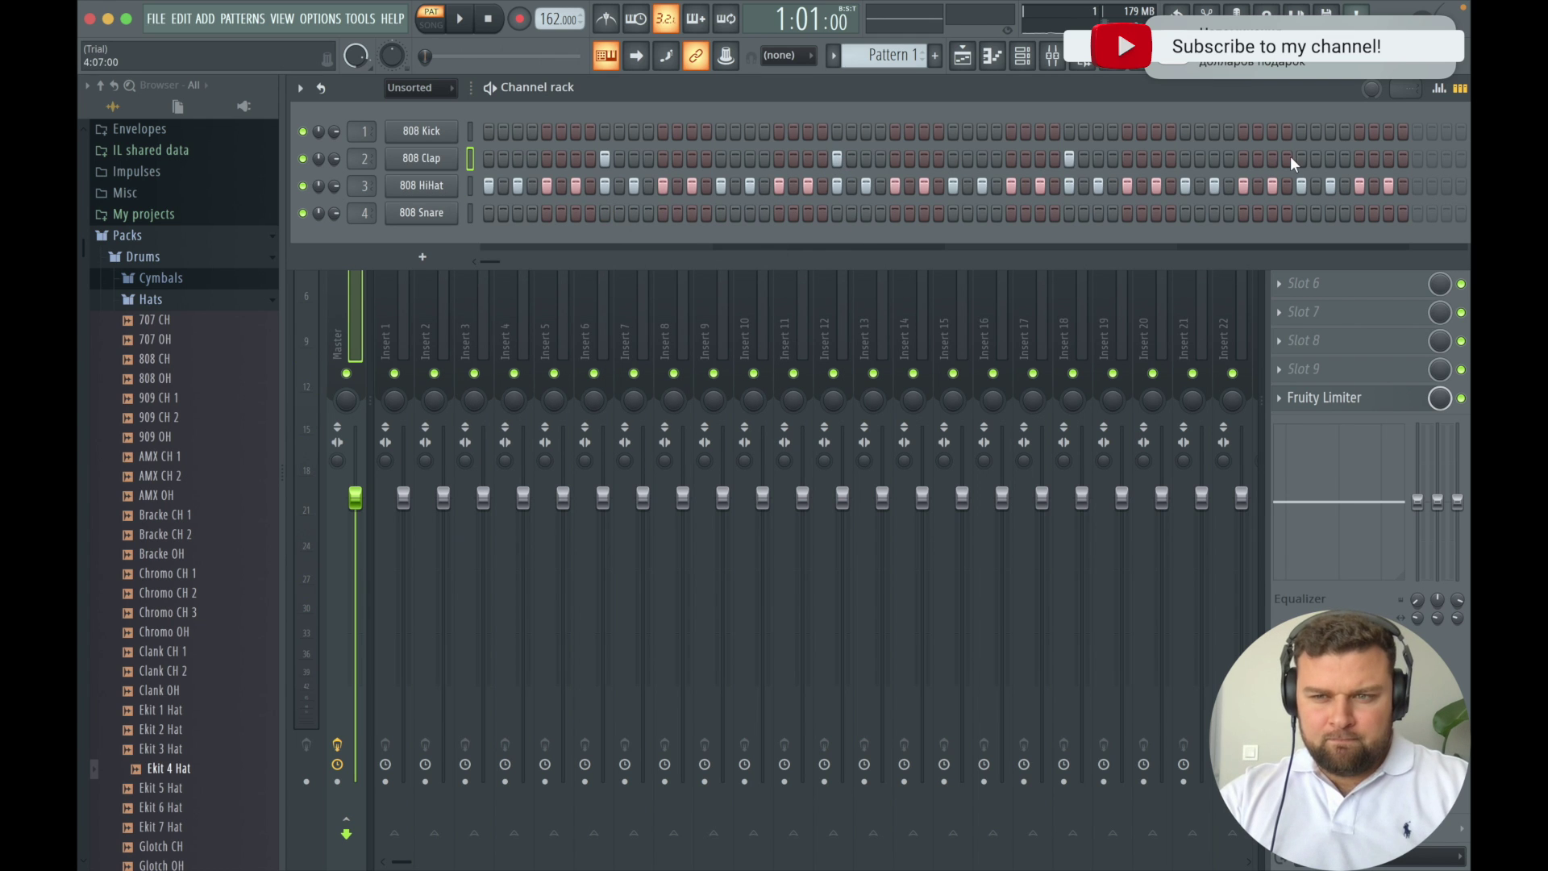
# Place Pattern 1 in the playlist on Track 1, starting at bar 1.
pyautogui.click(962, 56)
pyautogui.click(718, 165)
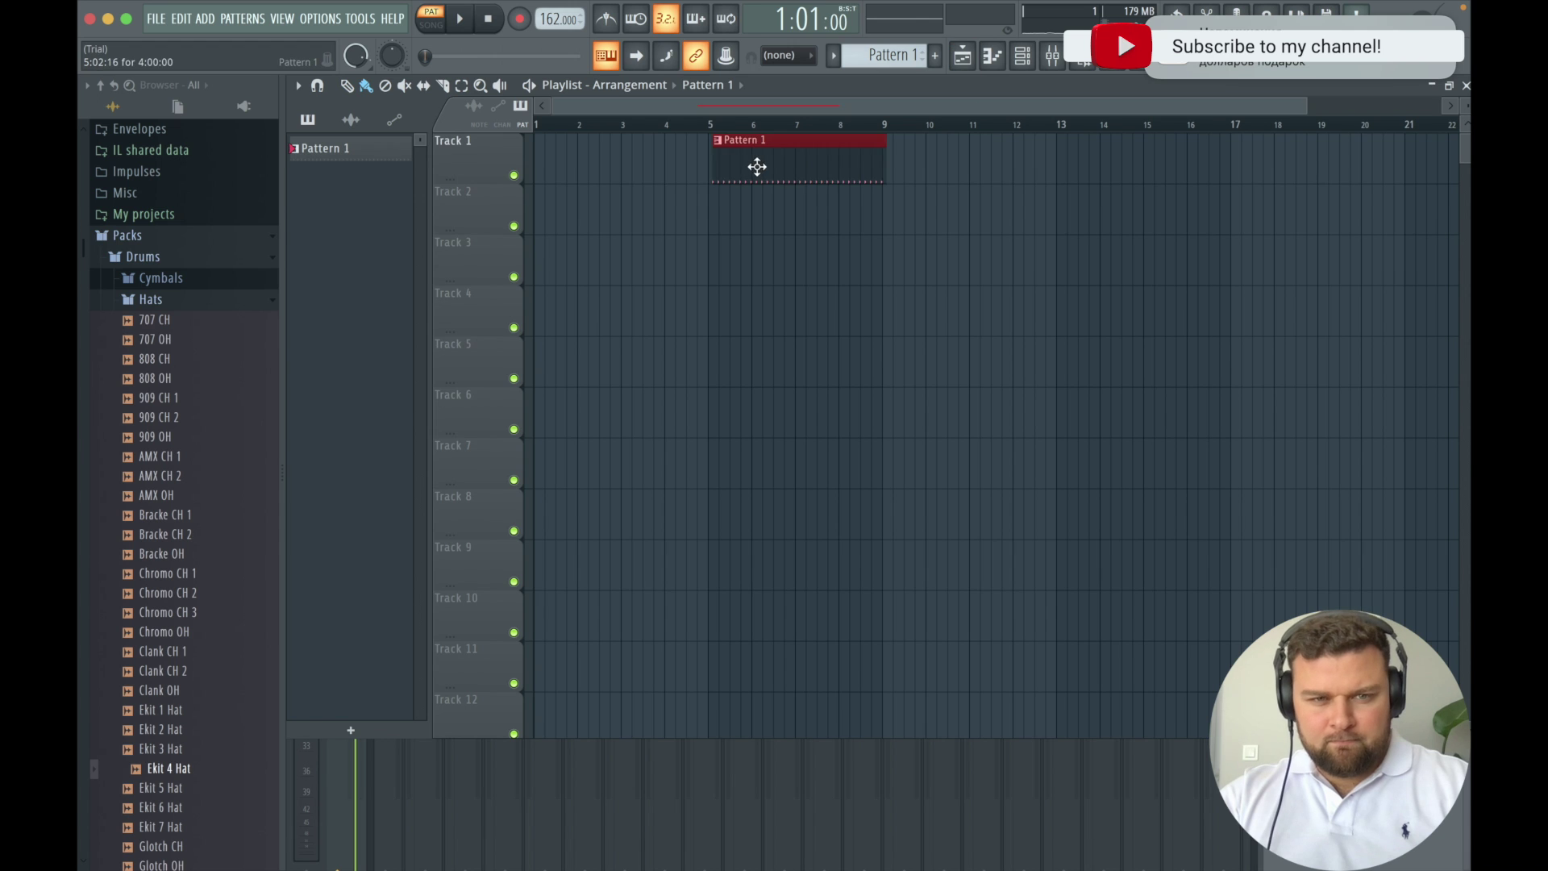
pyautogui.moveTo(753, 162); pyautogui.dragTo(577, 162)
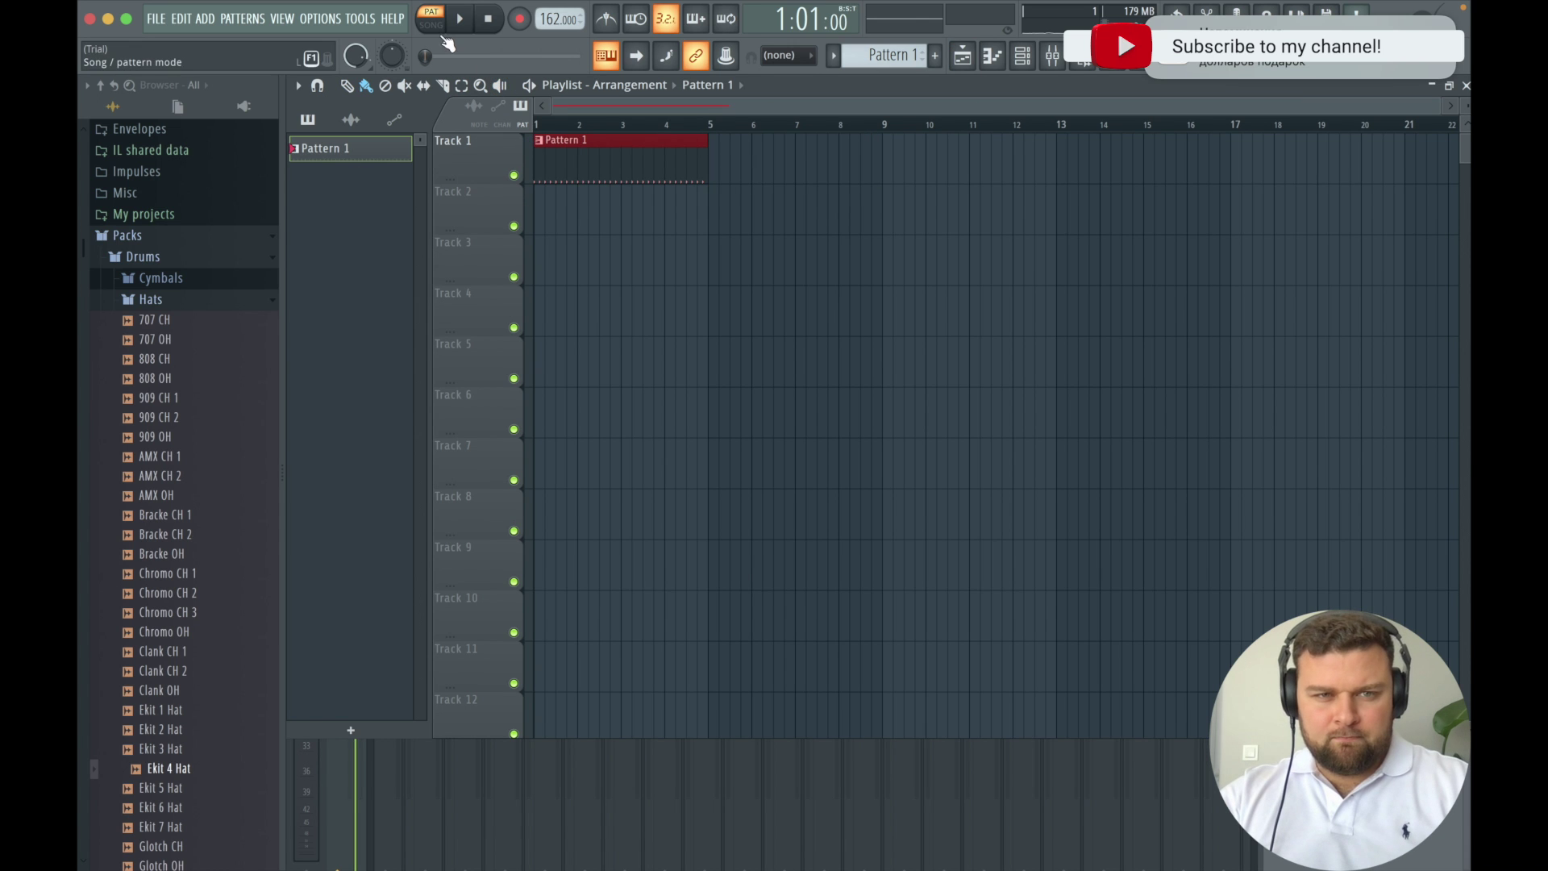
# Play the arrangement in song mode and raise the 808 Clap channel's volume to 88%.
pyautogui.click(437, 28)
pyautogui.click(454, 26)
pyautogui.click(1036, 68)
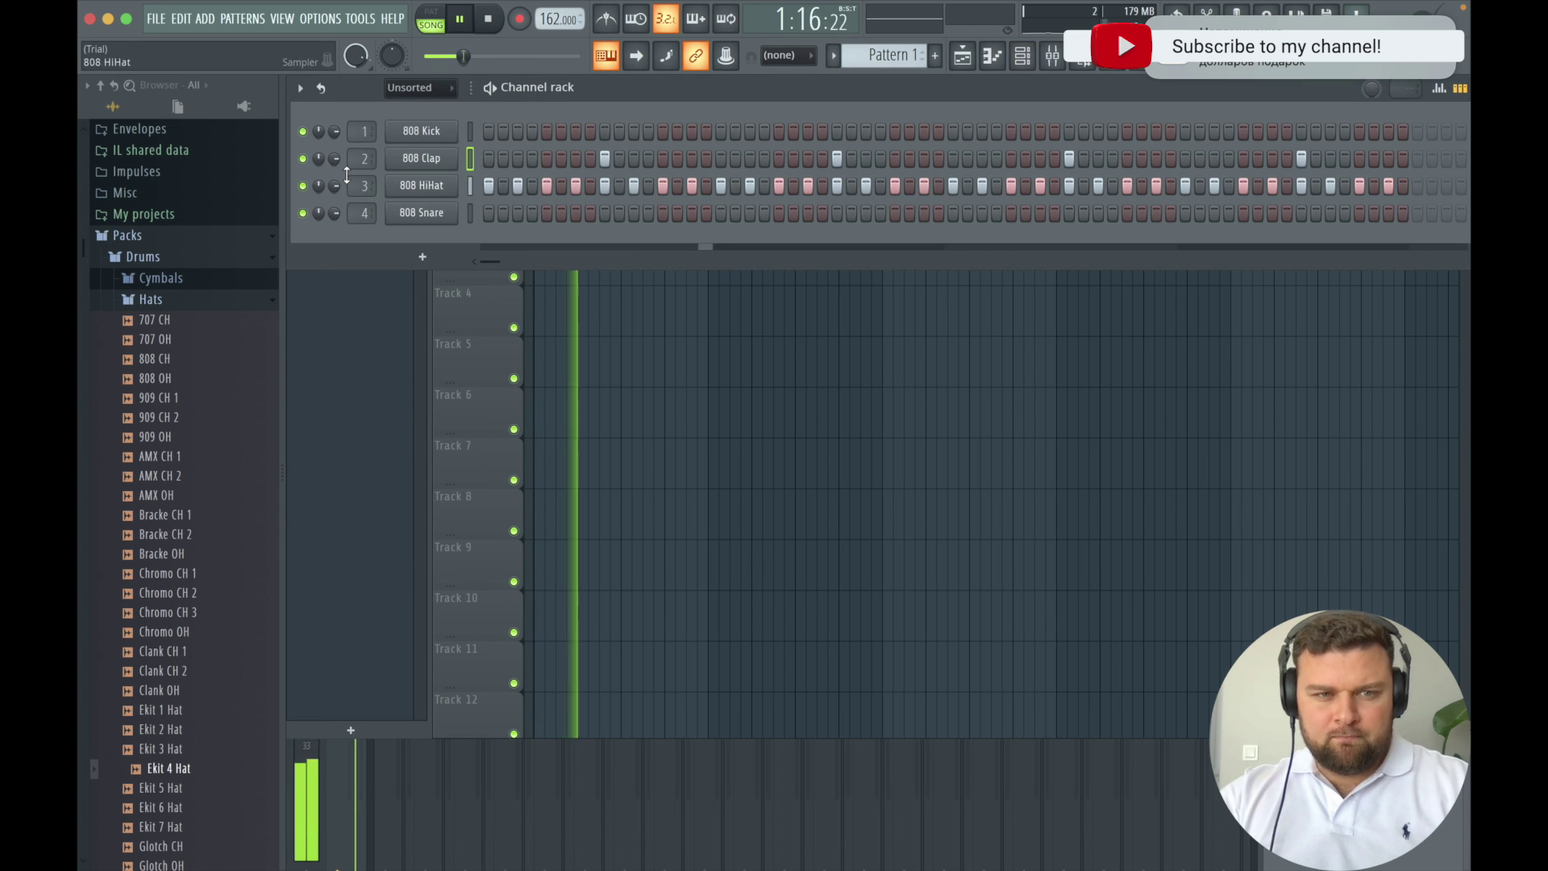
pyautogui.moveTo(334, 186); pyautogui.dragTo(334, 154)
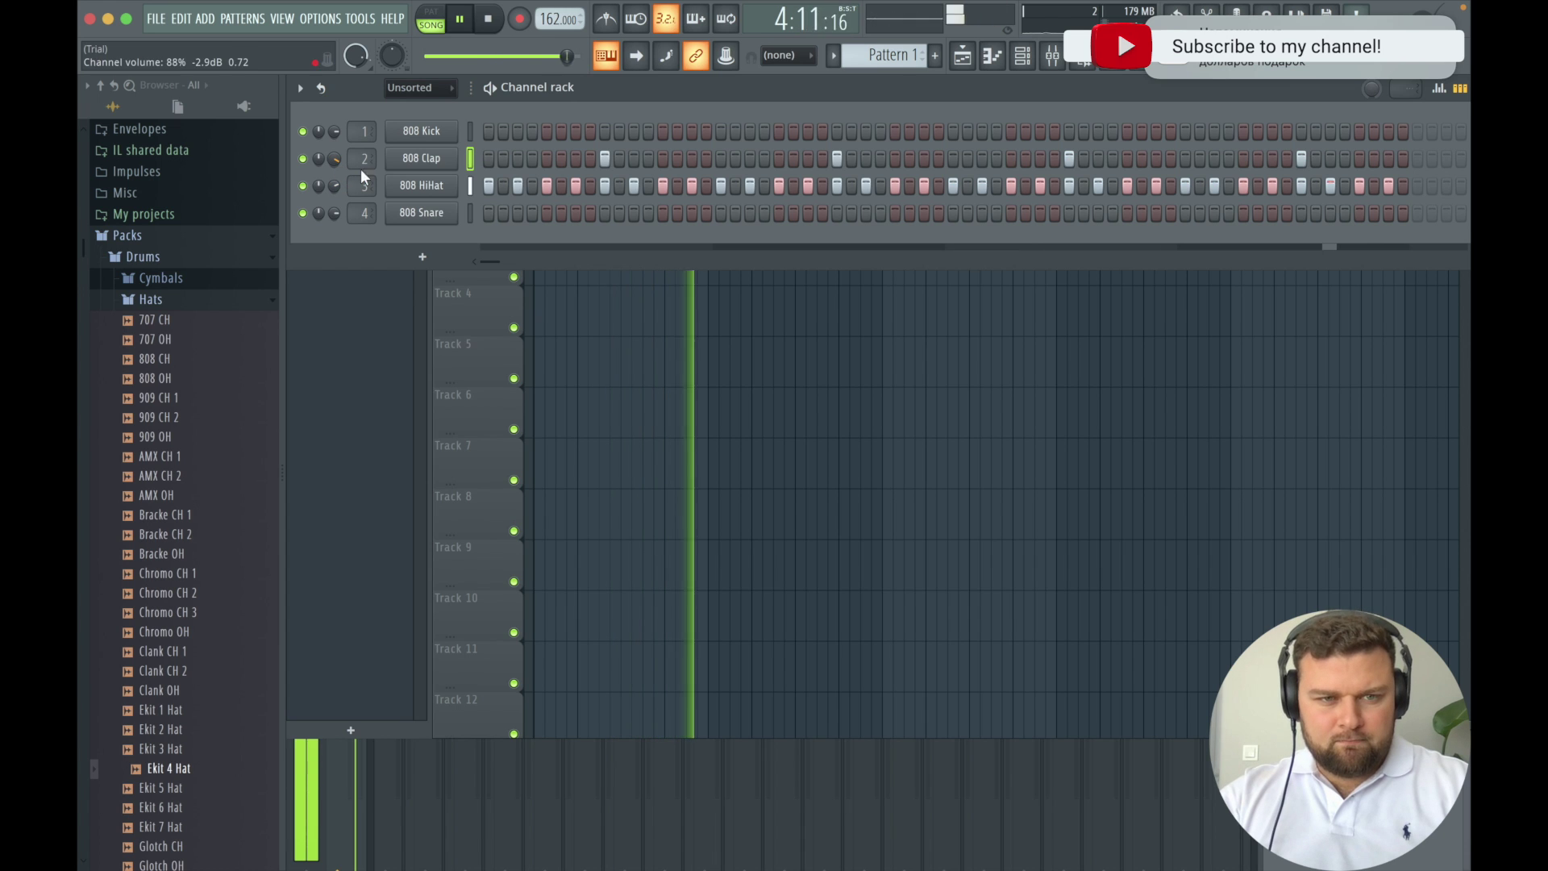
pyautogui.click(490, 28)
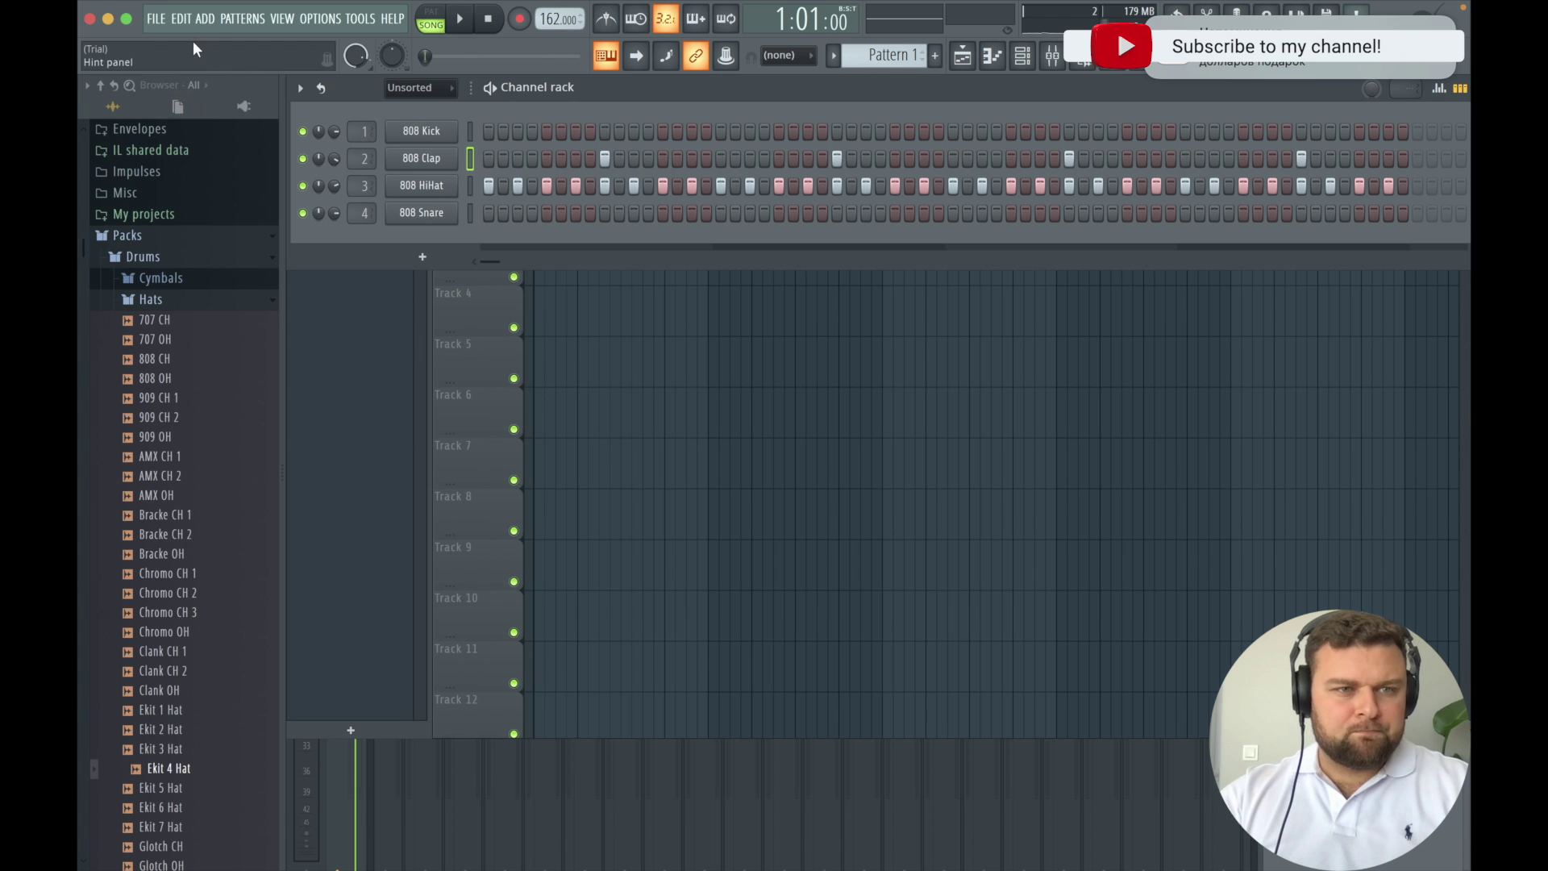
# Add a Morphine synthesizer channel and open its presets library.
pyautogui.click(204, 18)
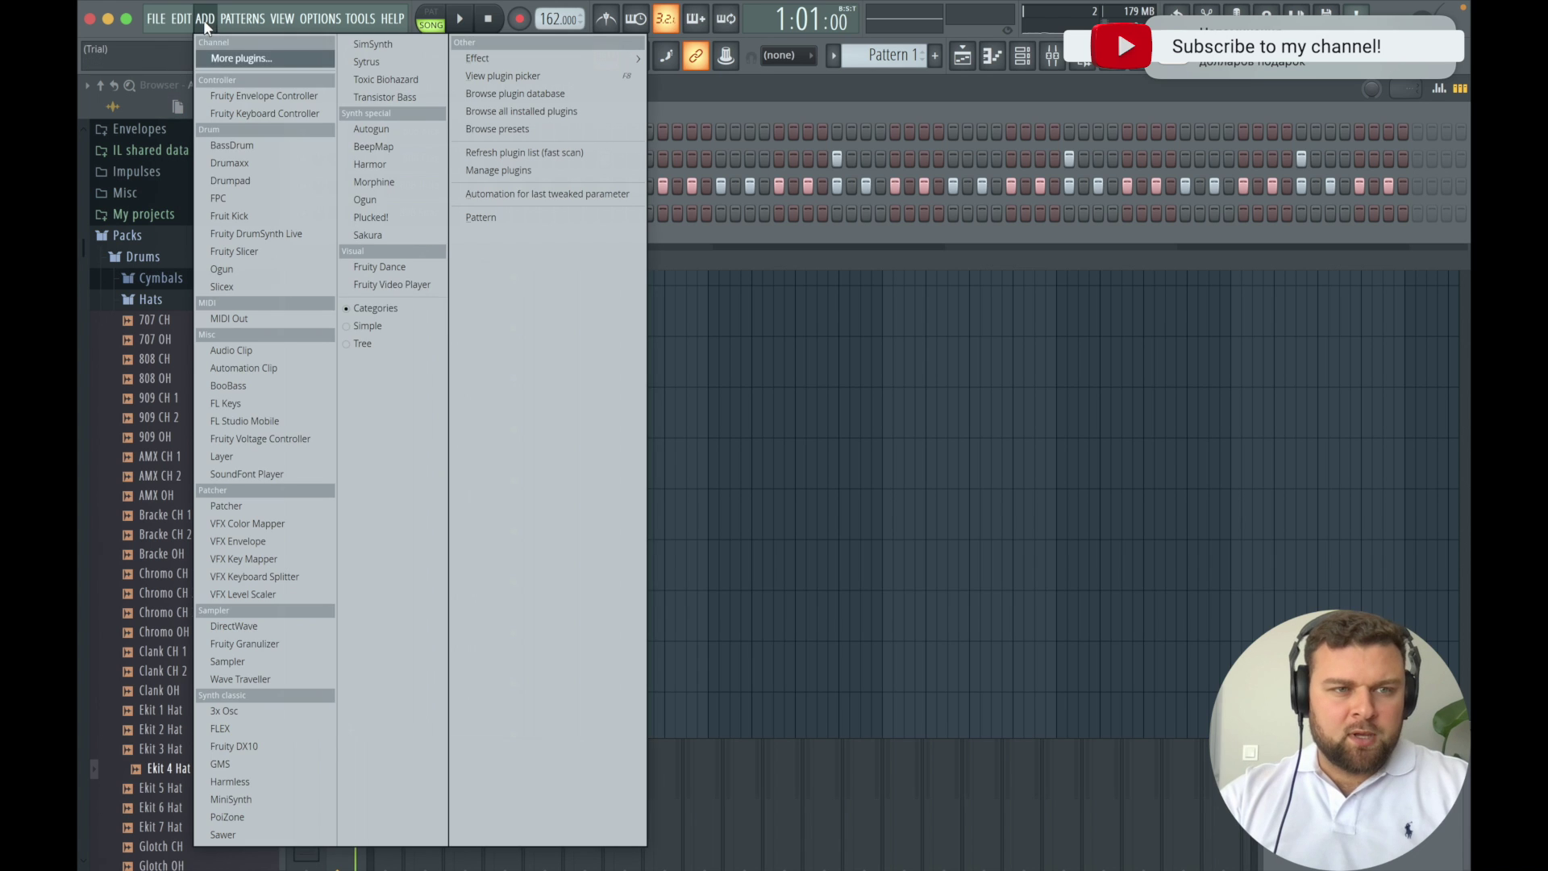
pyautogui.click(391, 183)
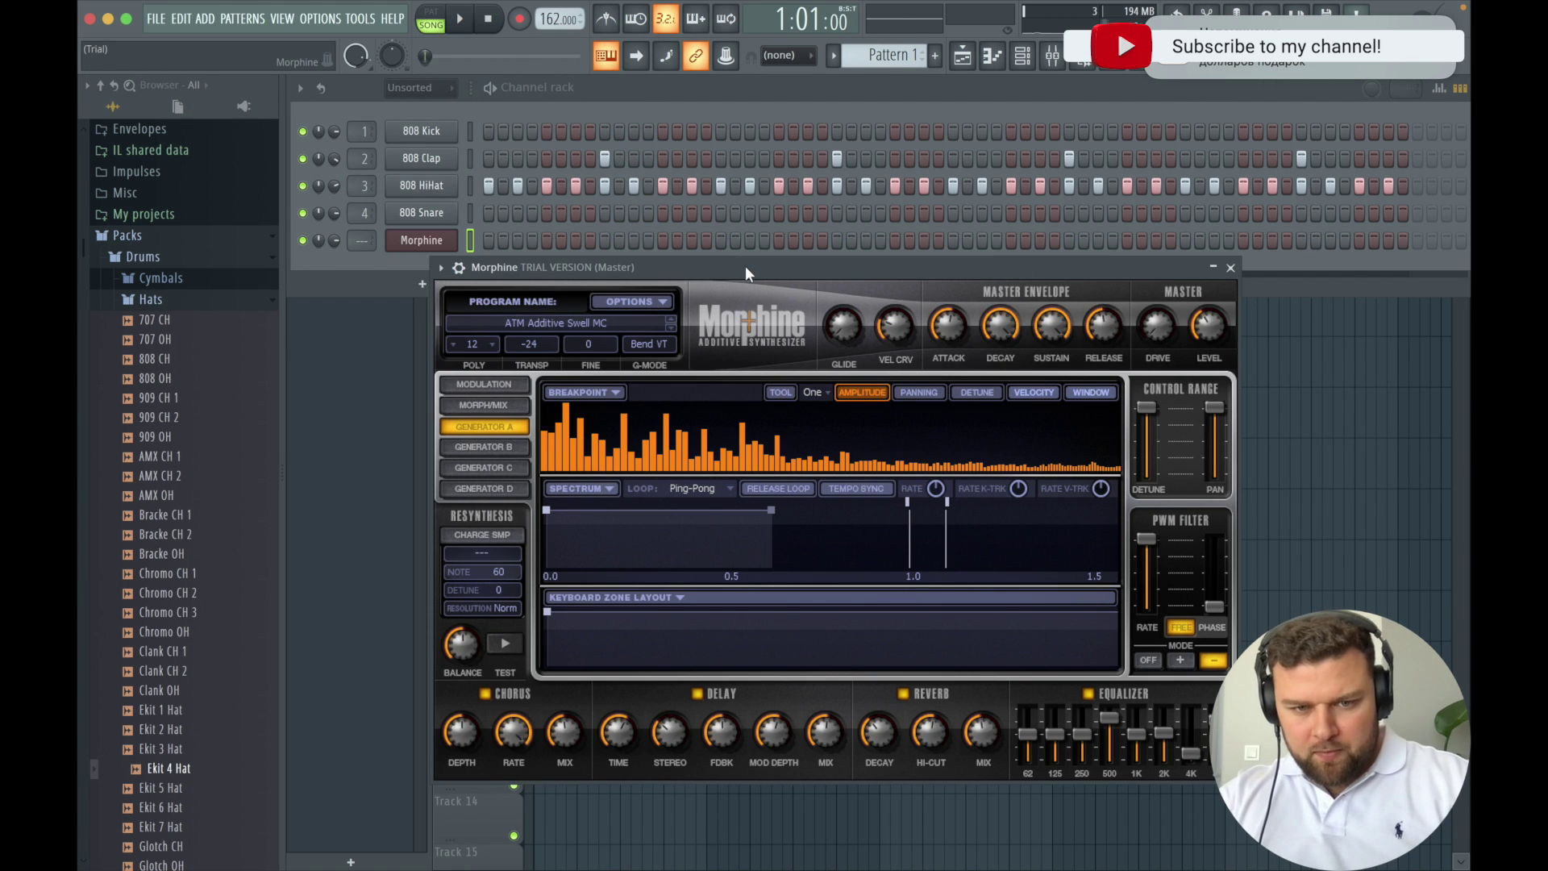
pyautogui.moveTo(745, 266); pyautogui.dragTo(657, 142)
pyautogui.click(468, 200)
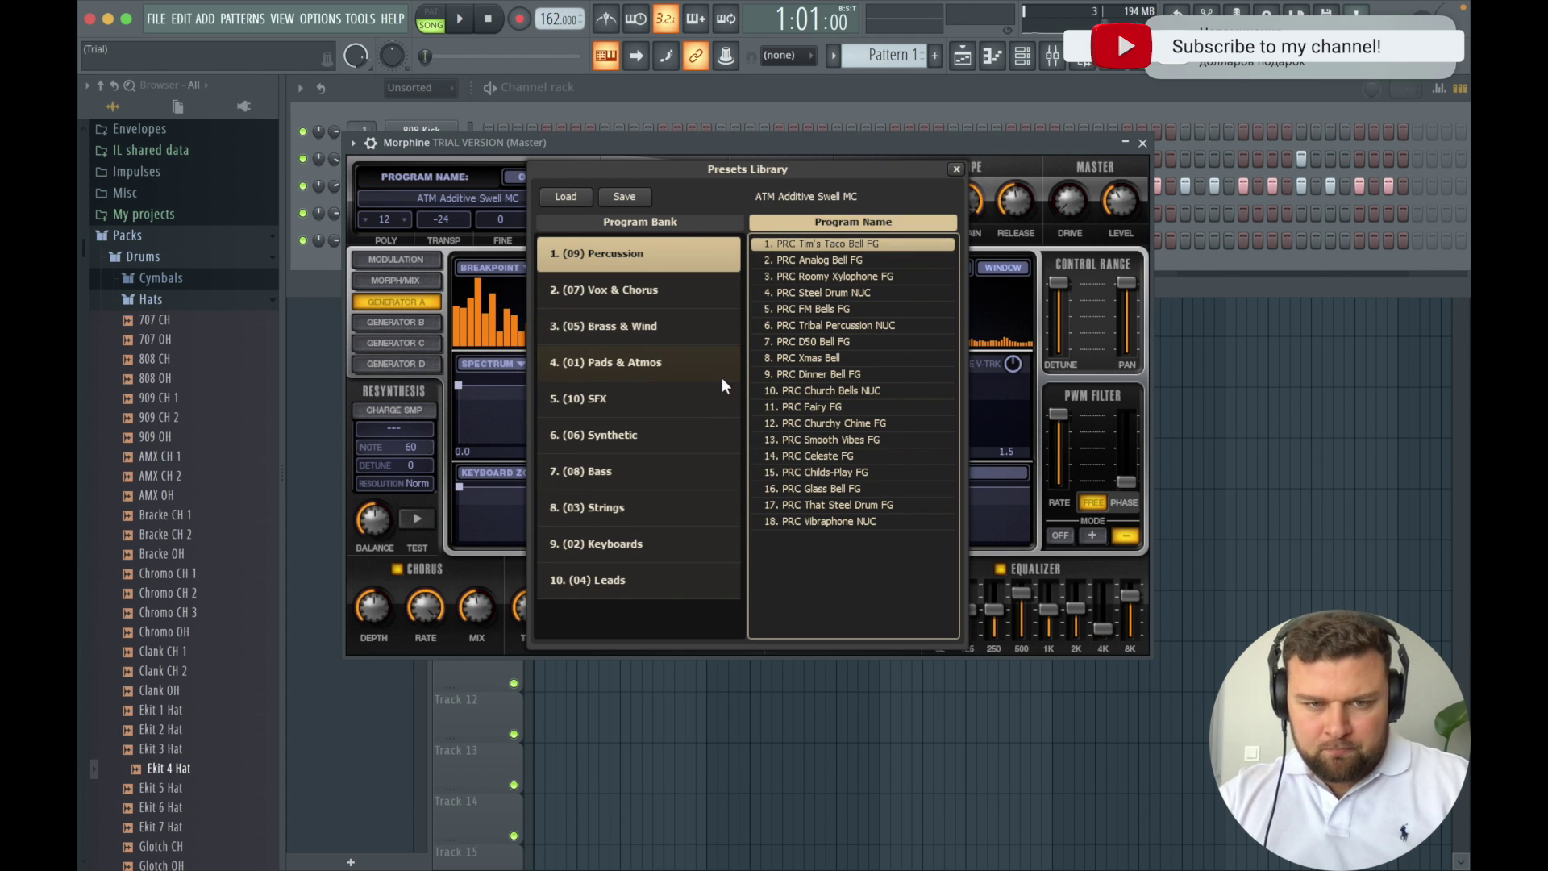
# Audition PRC Tribal Percussion NUC and PRC Steel Drum NUC from the Percussion bank, and look into the Strings bank.
pyautogui.click(825, 326)
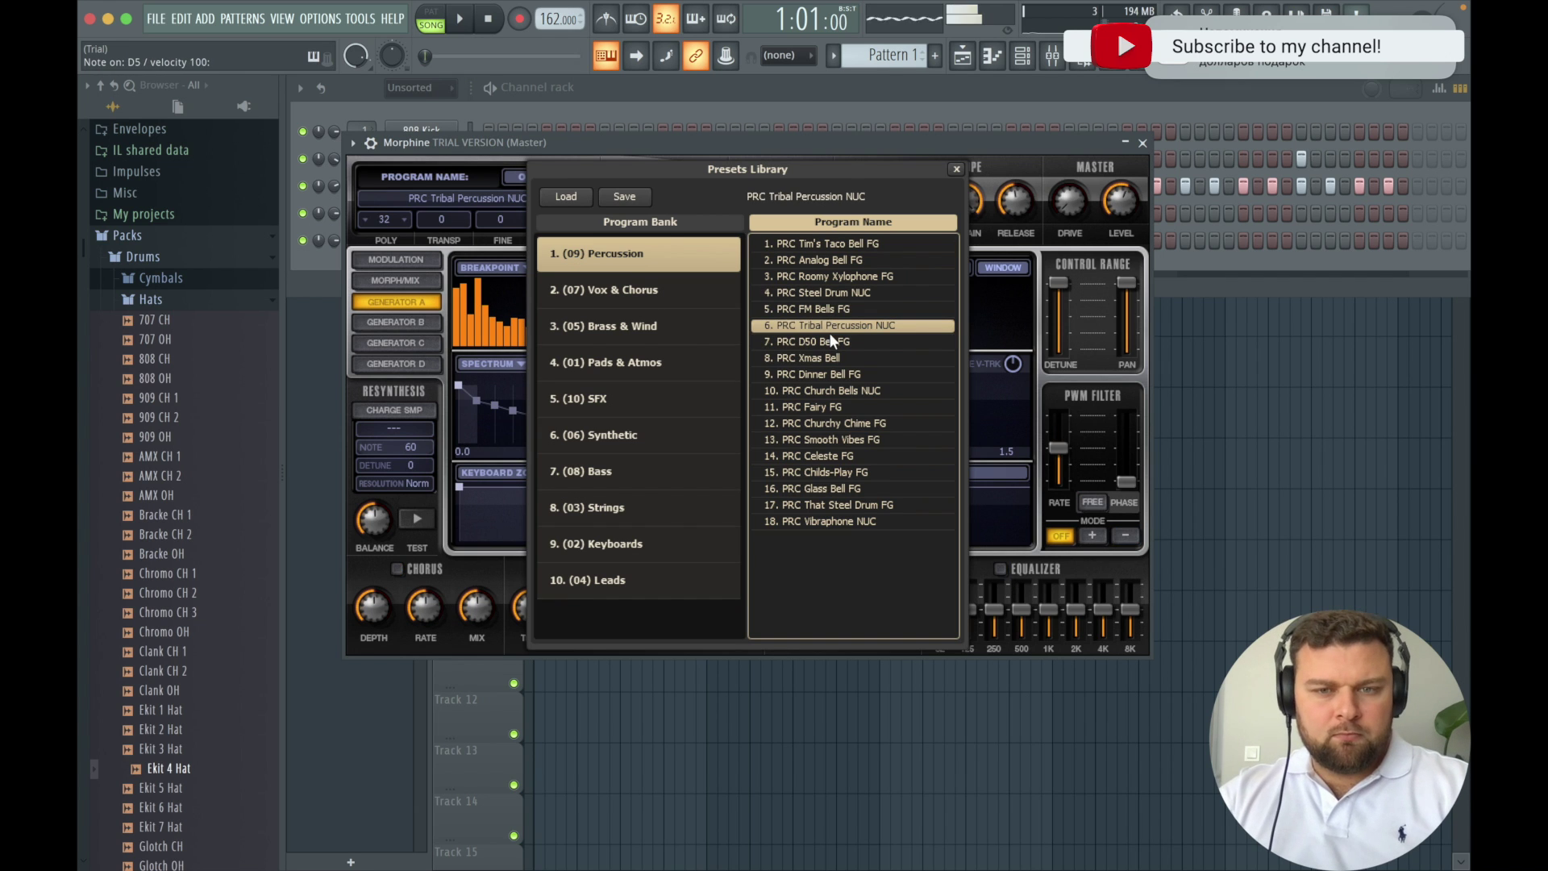
pyautogui.click(839, 292)
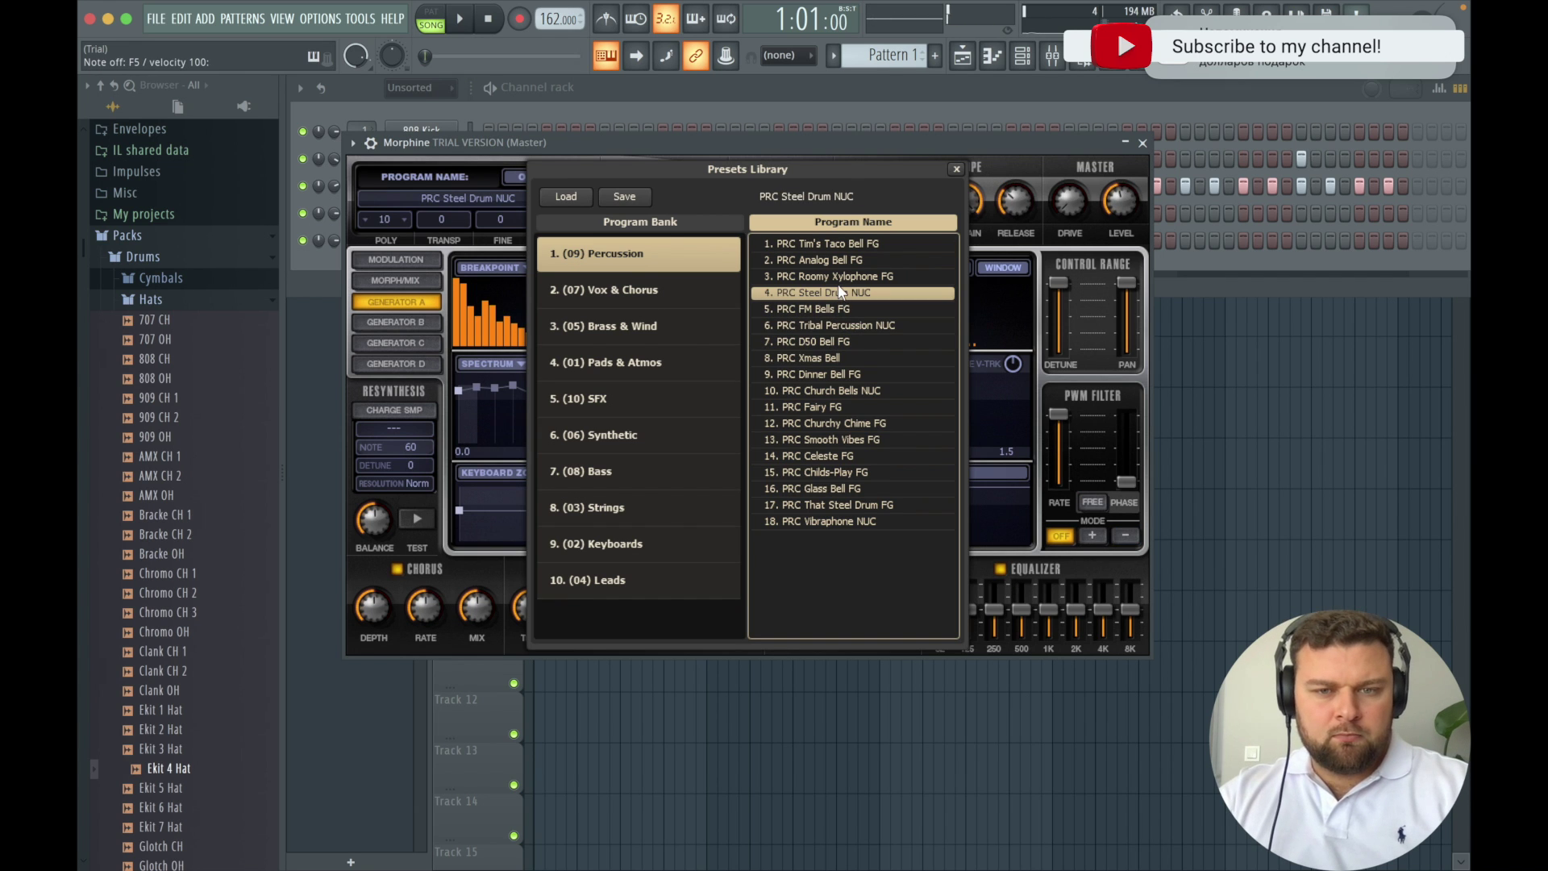
pyautogui.click(616, 496)
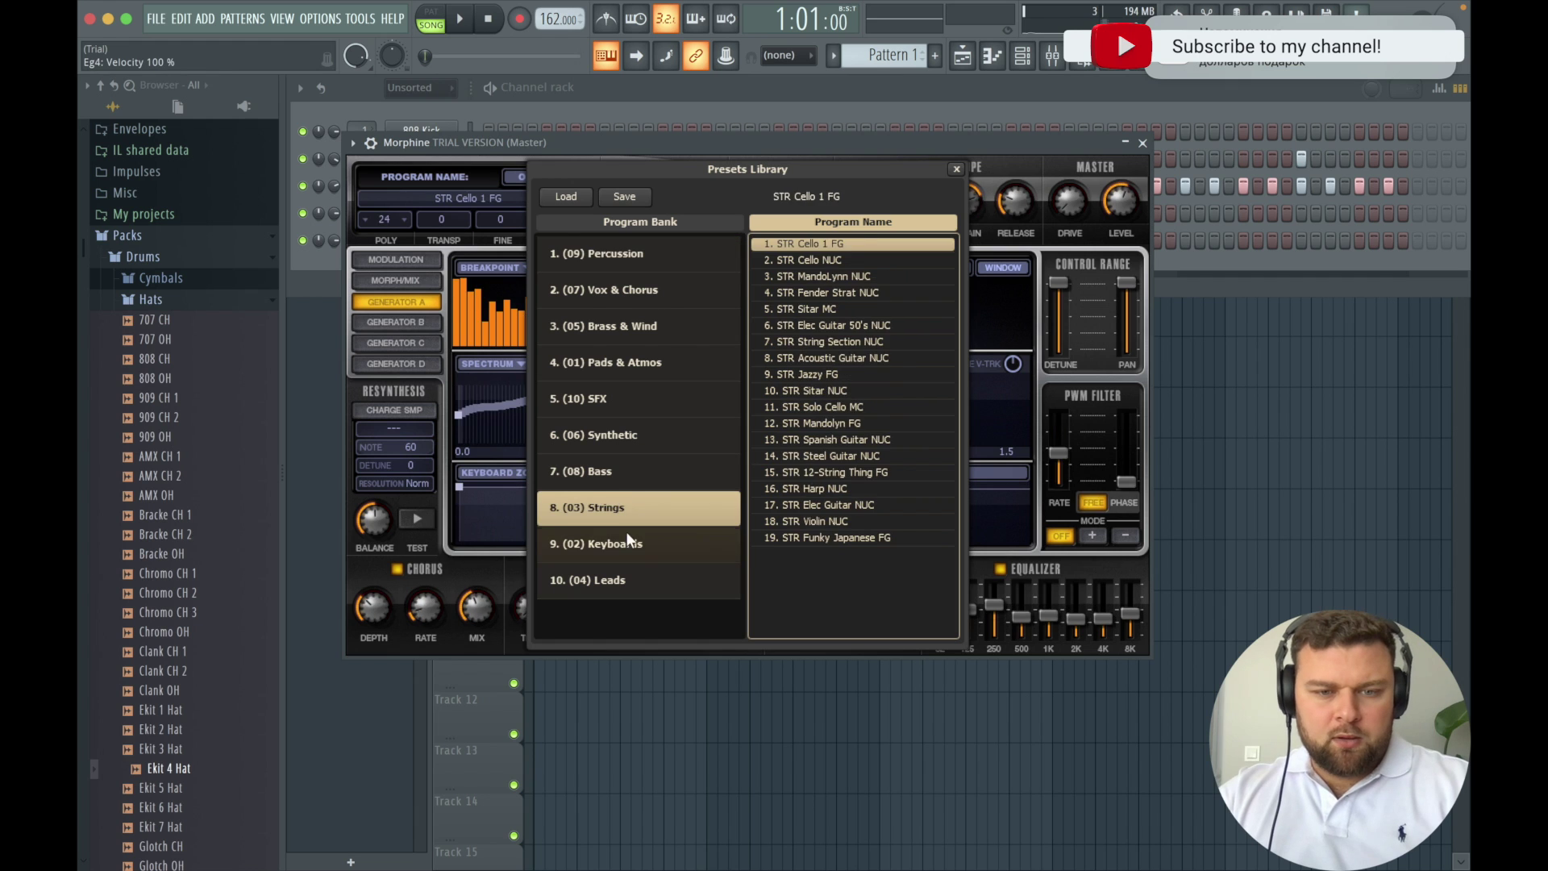
# Audition presets from Morphine's Keyboards bank and select KBD Dynamic Suitcase FG, trying it out with a few notes.
pyautogui.click(628, 534)
pyautogui.click(844, 264)
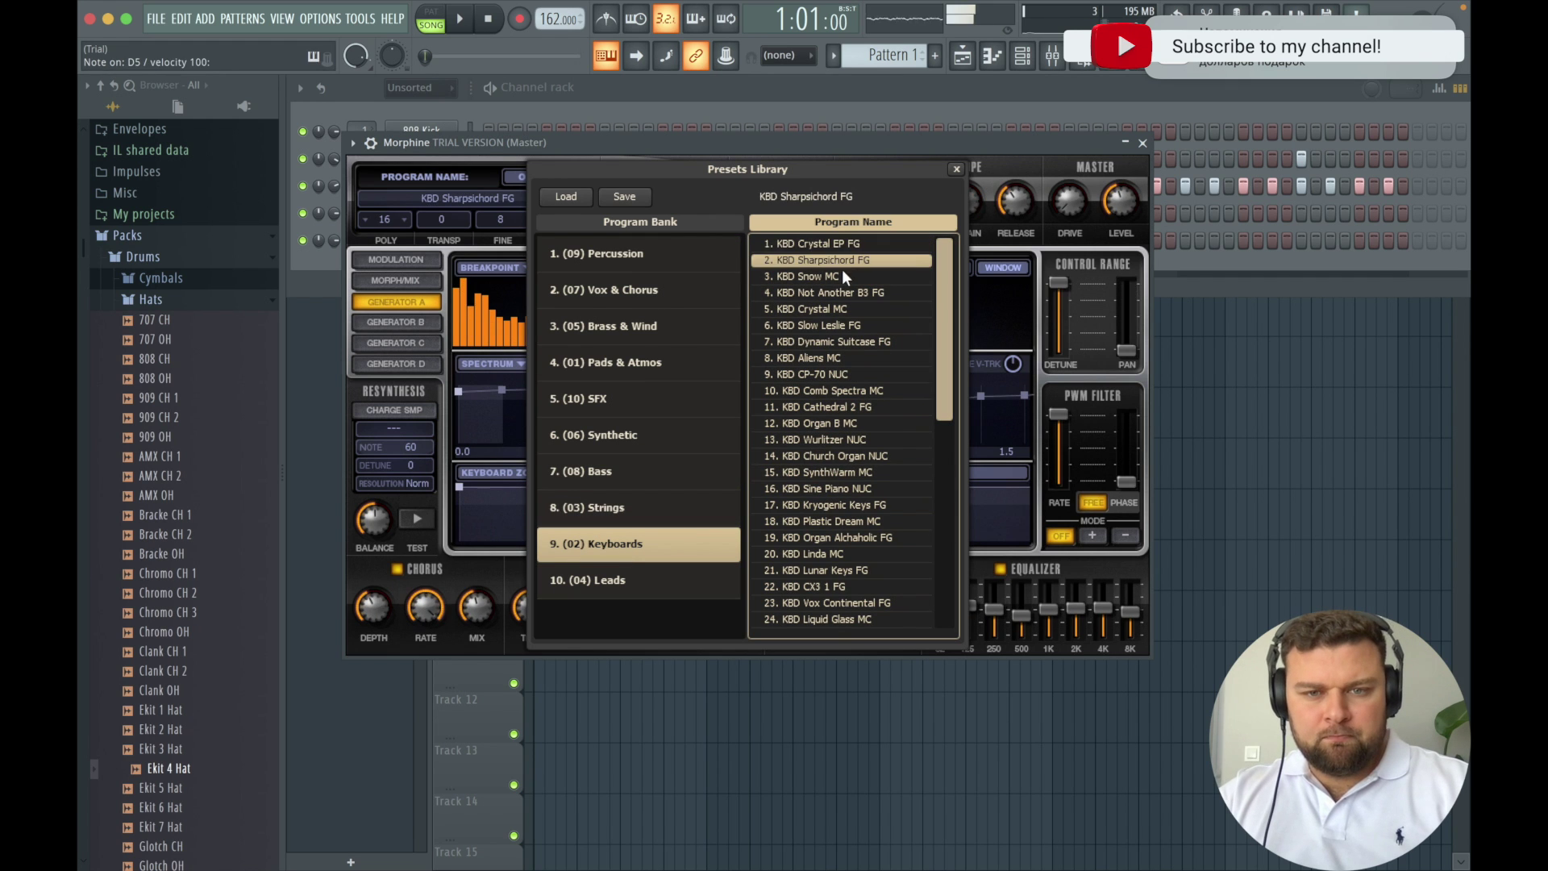
pyautogui.click(842, 274)
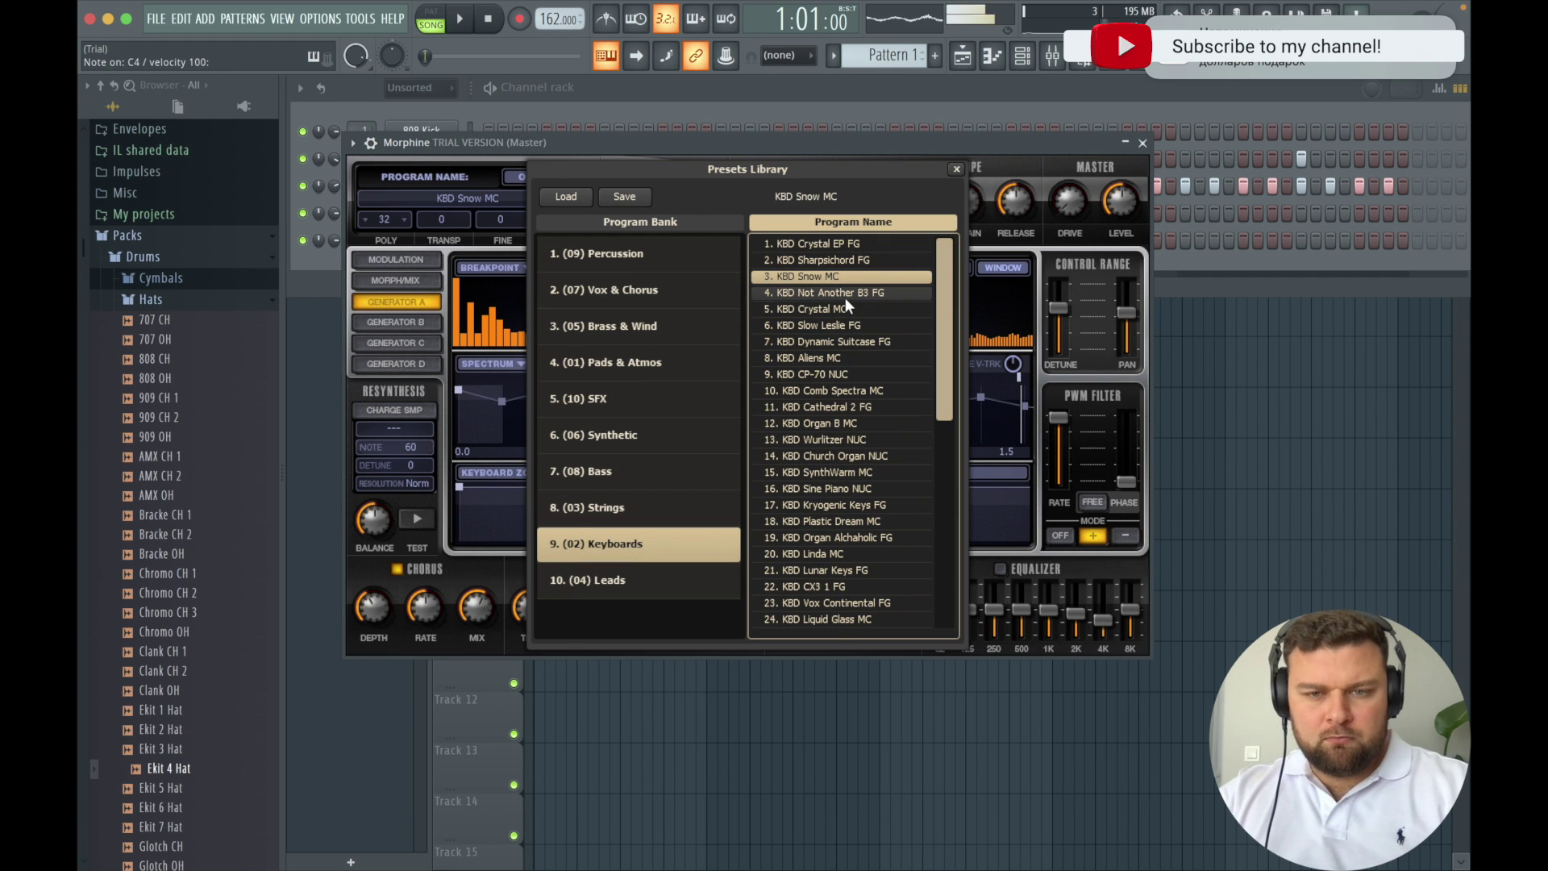
pyautogui.click(848, 308)
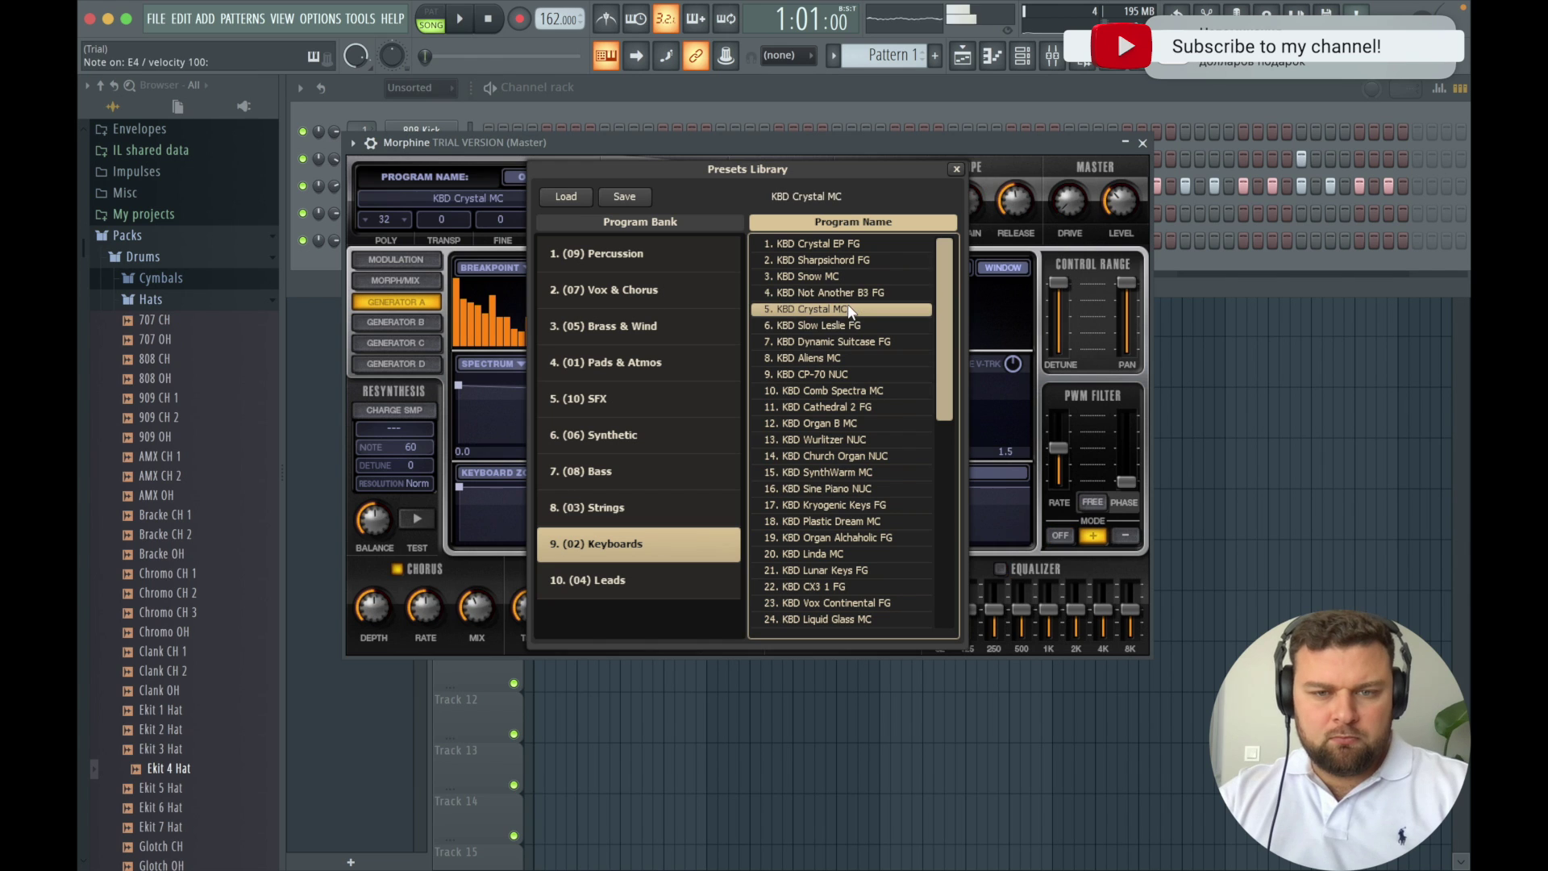
pyautogui.click(854, 339)
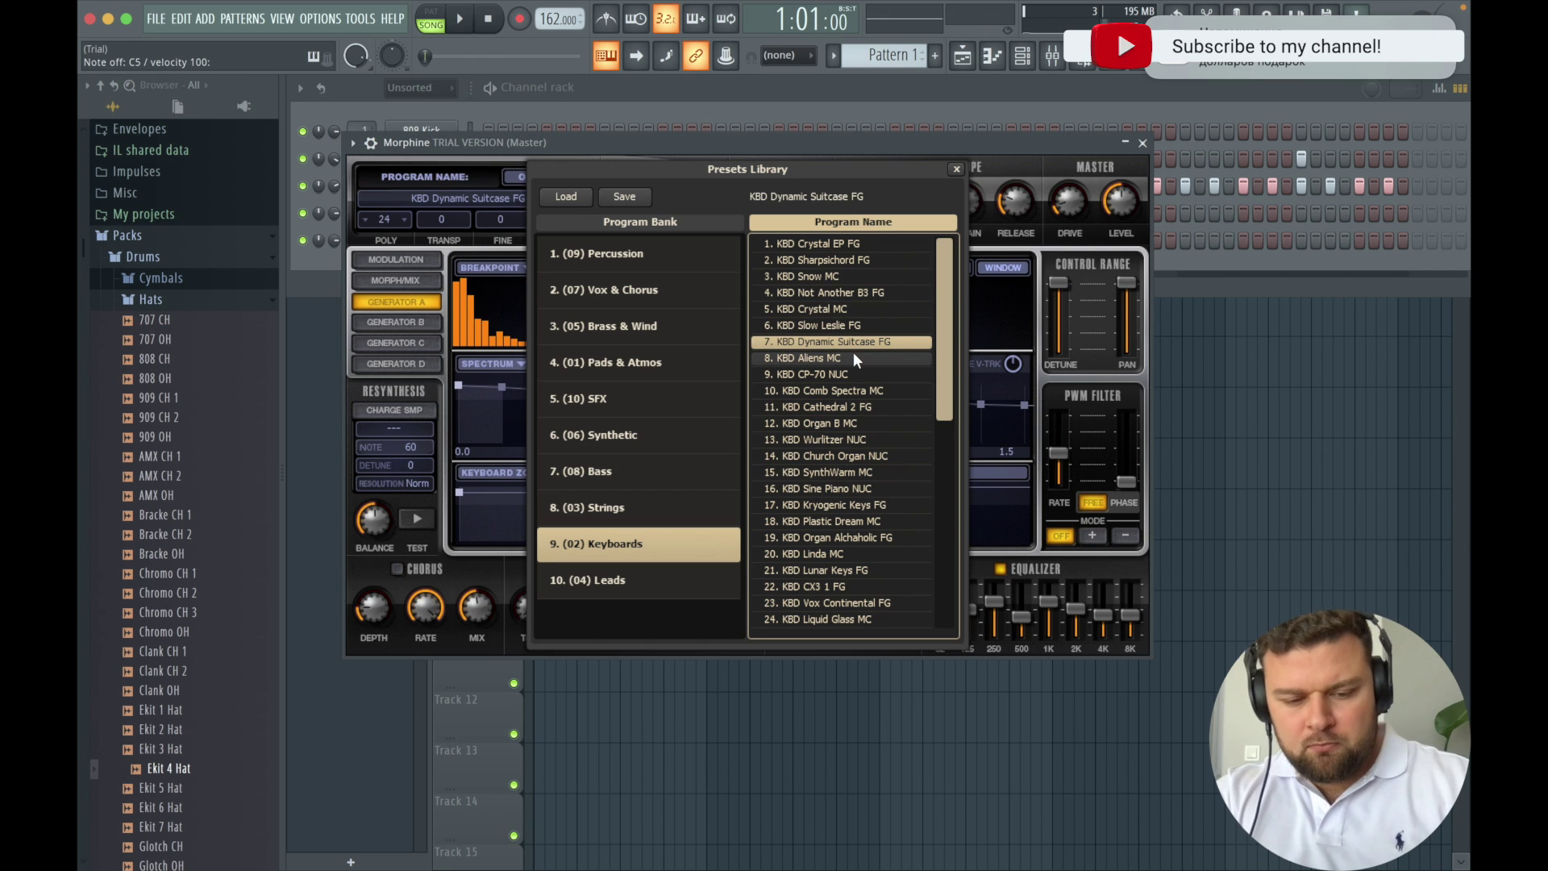
pyautogui.press('z')
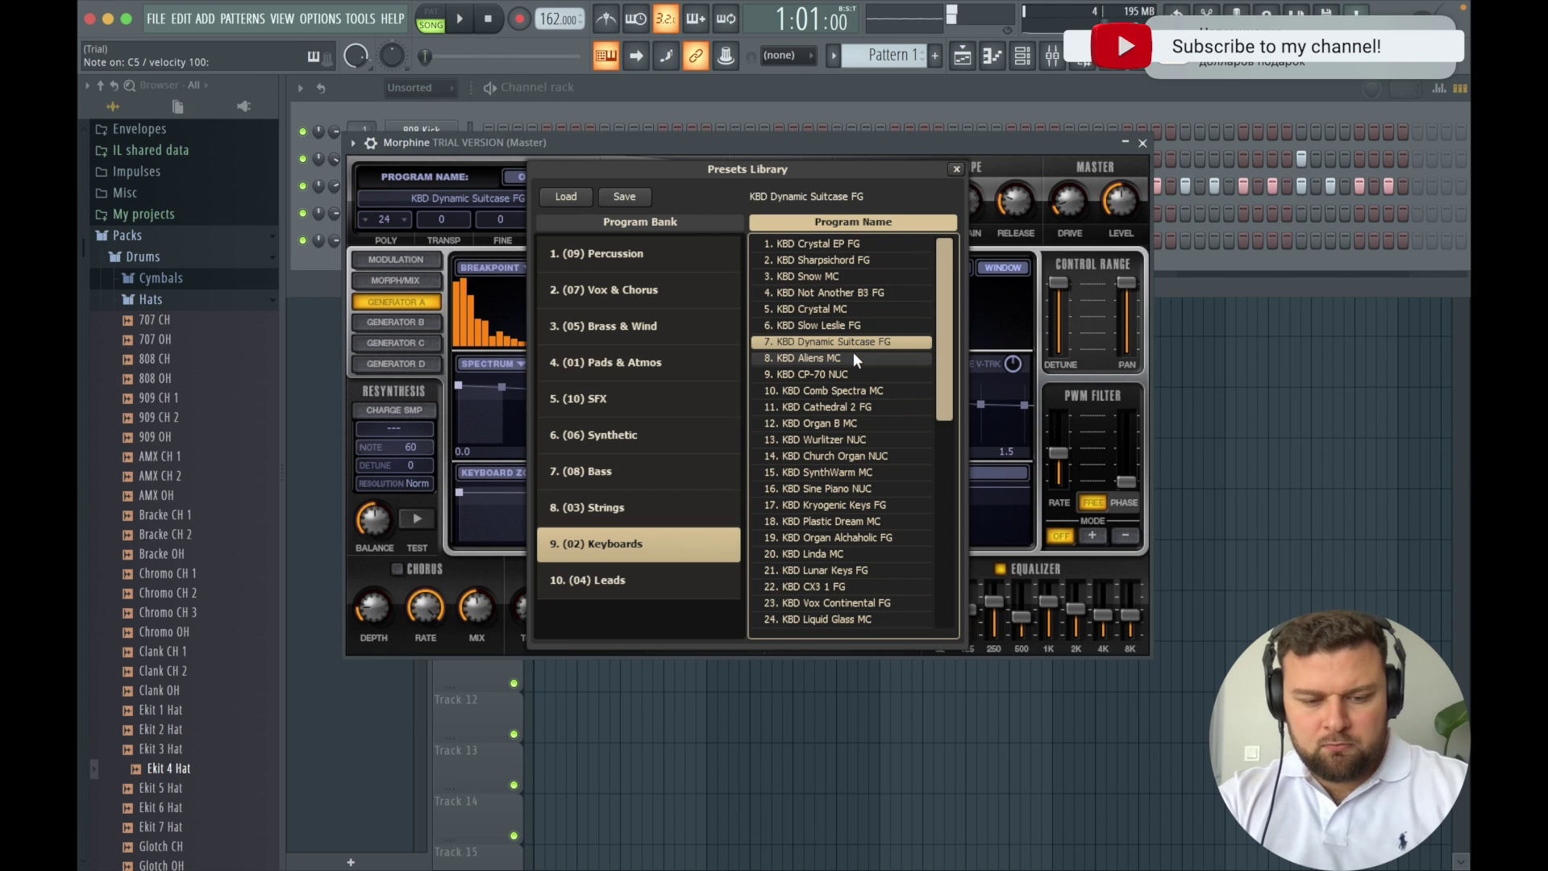
pyautogui.press('v')
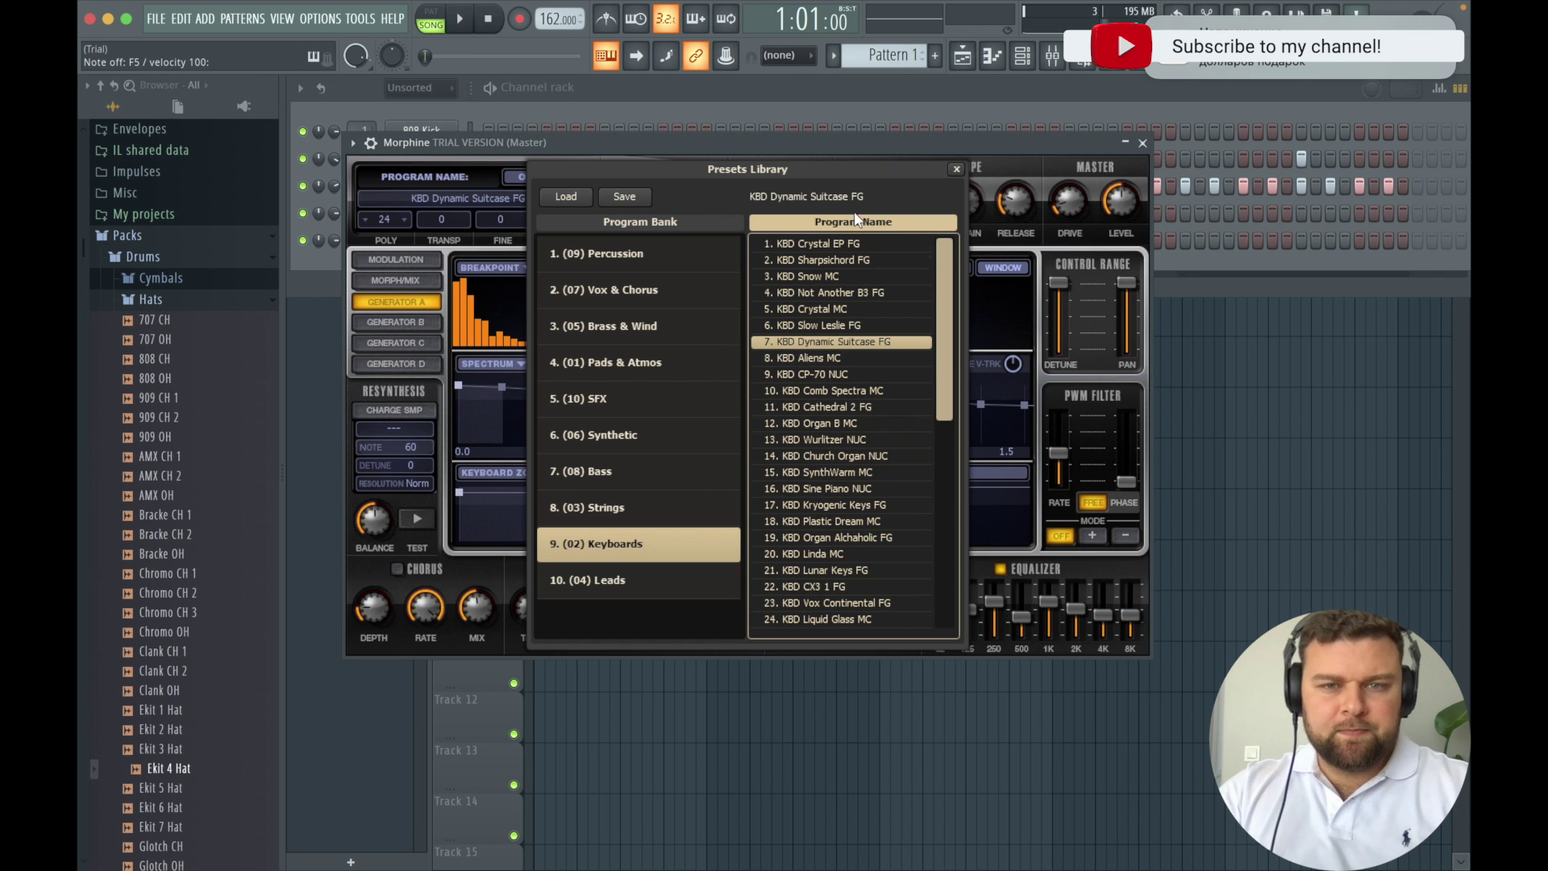
# Open the piano roll of the Morphine channel and try out notes for the first chord.
pyautogui.click(831, 112)
pyautogui.rightClick(408, 242)
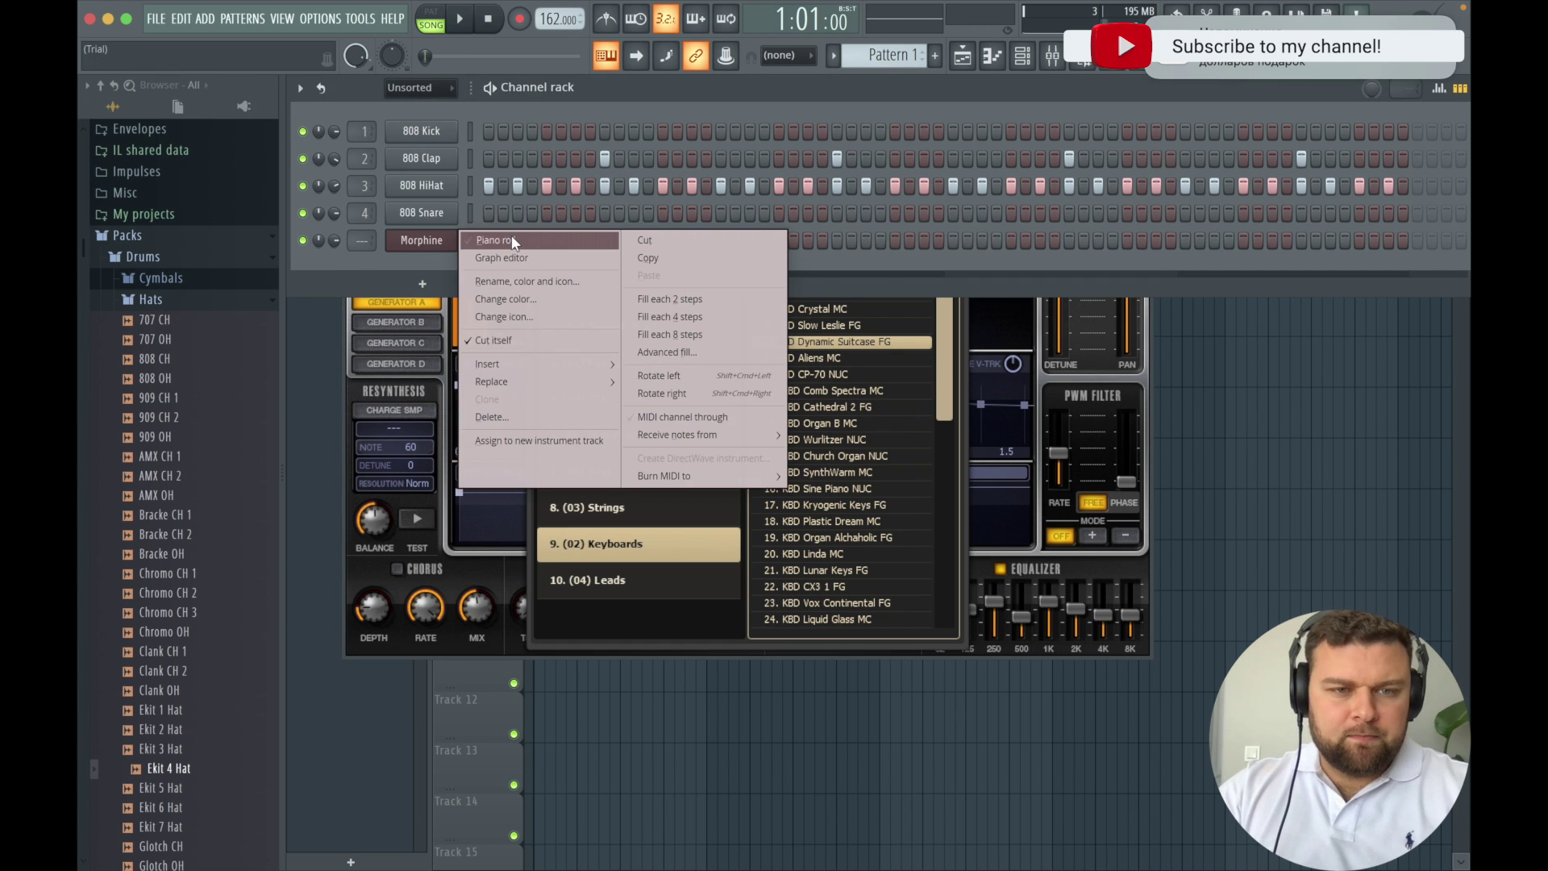
pyautogui.click(487, 240)
pyautogui.press('e')
pyautogui.press('n')
pyautogui.press('q')
pyautogui.press('e')
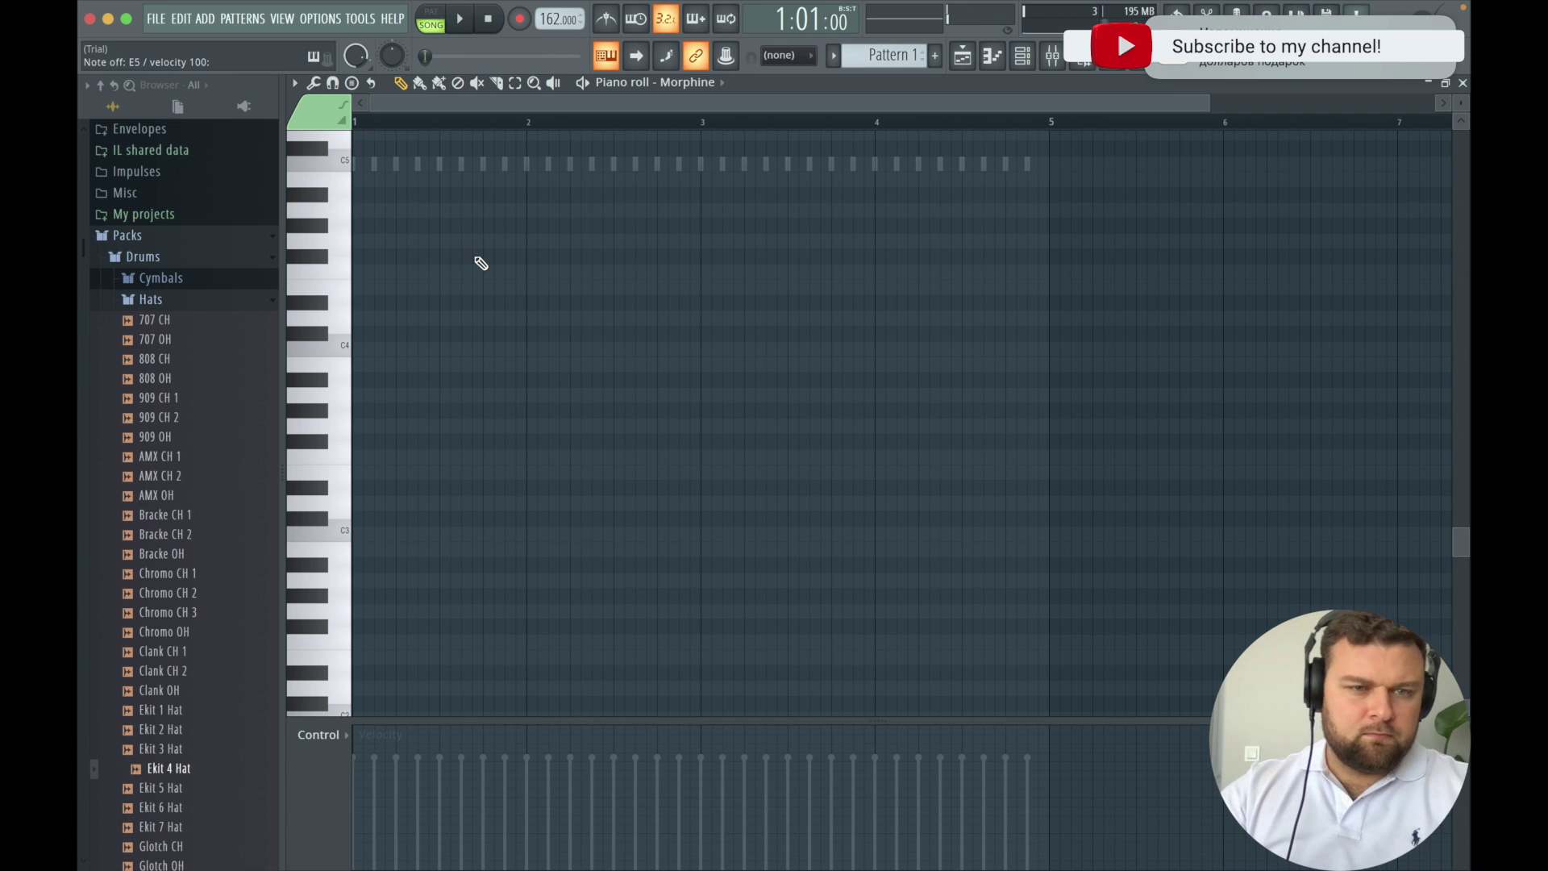
# Draw a chord of A4, C5 and E5 at the start of bar 1, each note almost one bar long.
pyautogui.scroll(3, 482, 263)
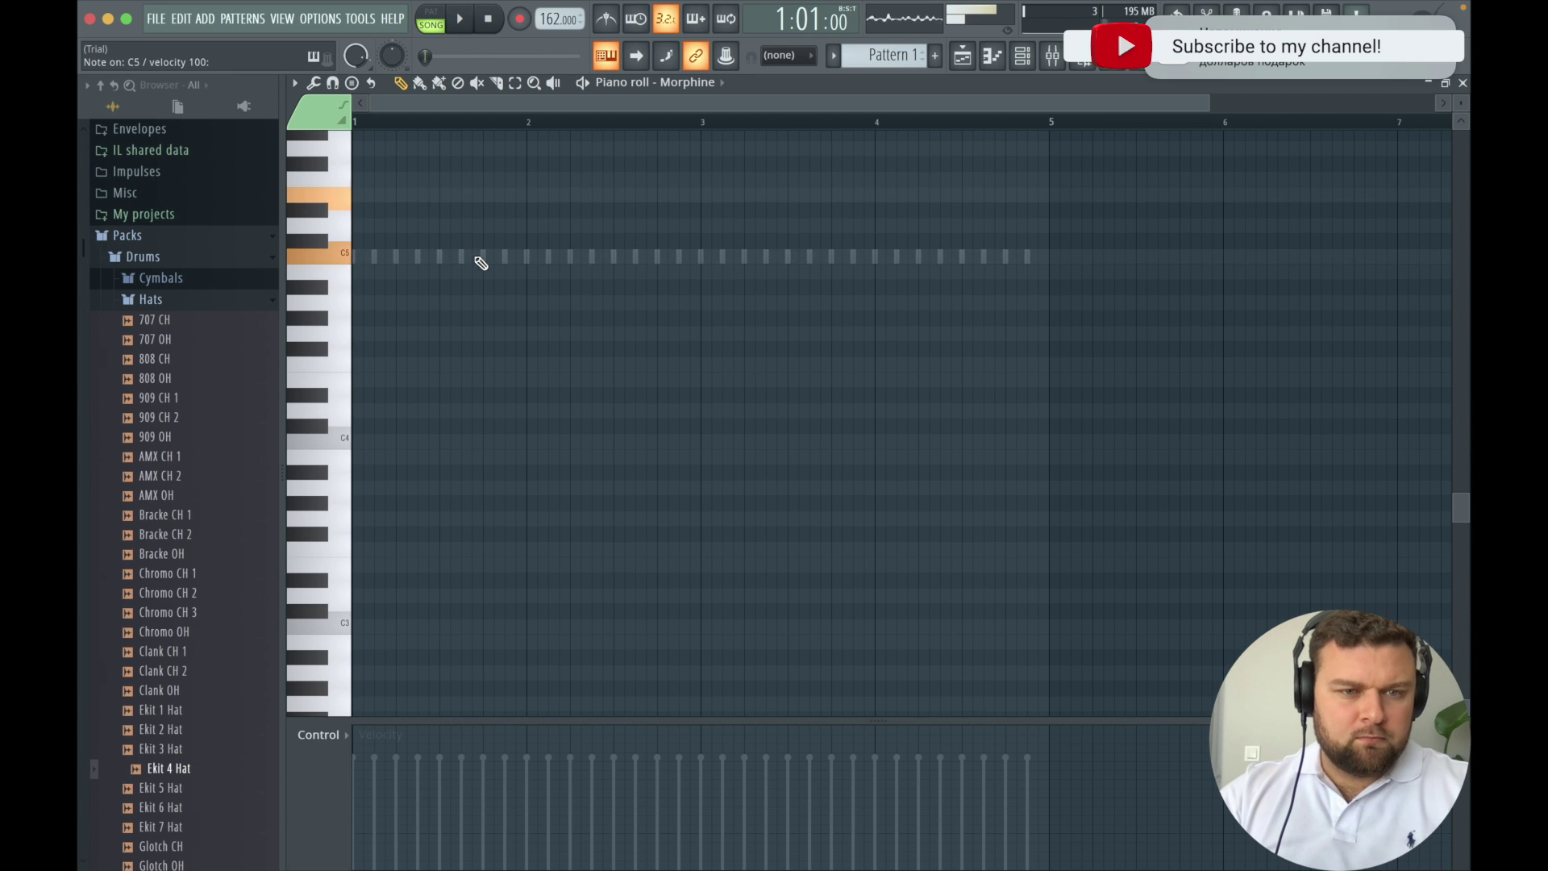
pyautogui.click(366, 255)
pyautogui.moveTo(366, 255); pyautogui.dragTo(515, 276)
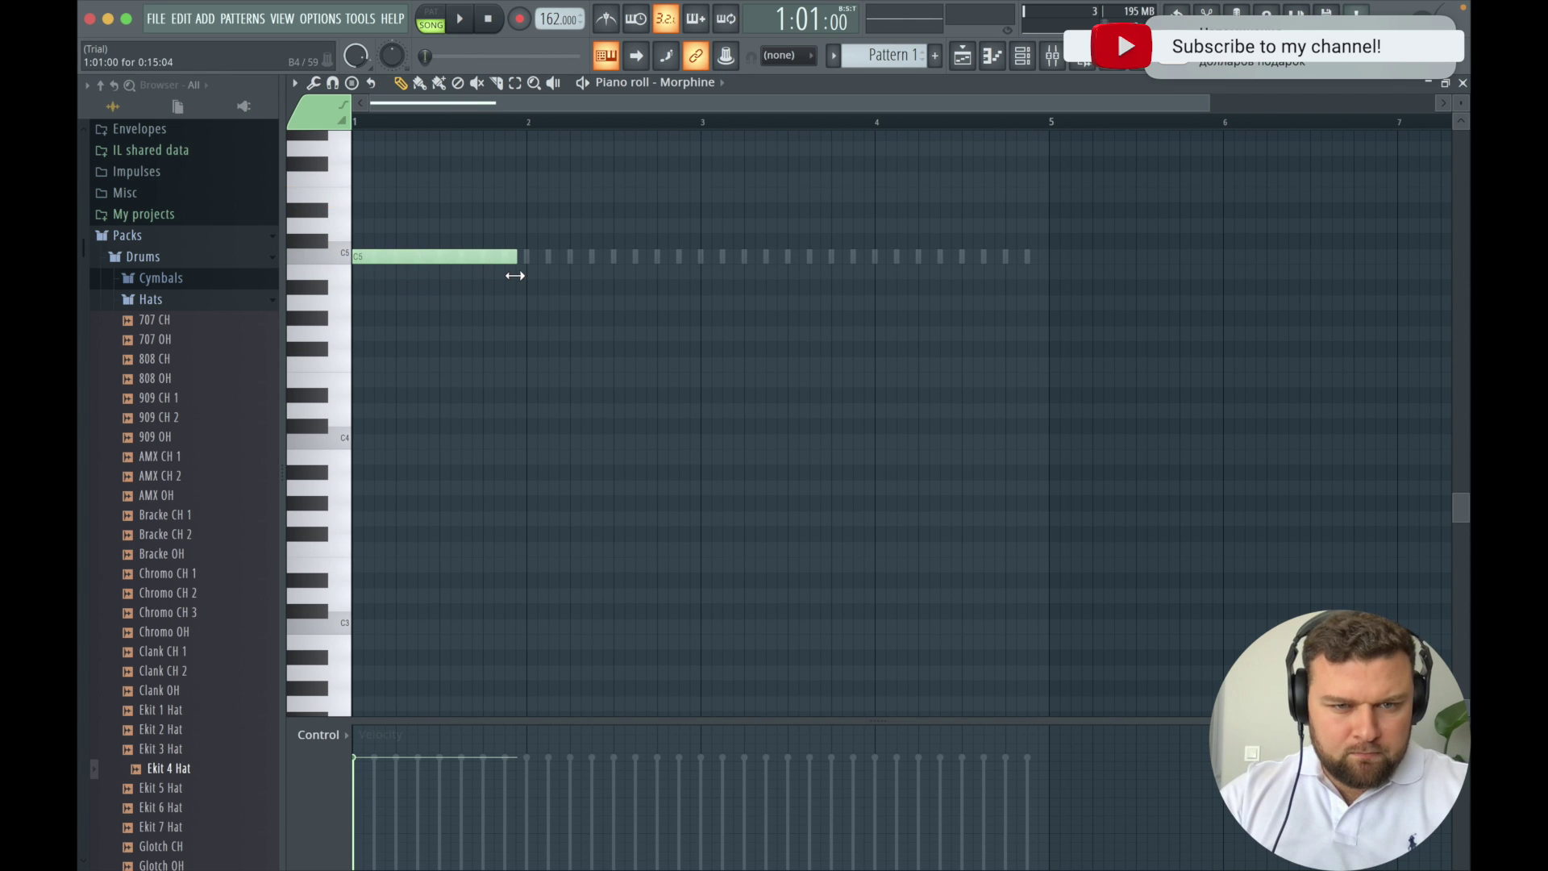
pyautogui.click(360, 208)
pyautogui.moveTo(360, 208); pyautogui.dragTo(349, 194)
pyautogui.click(355, 303)
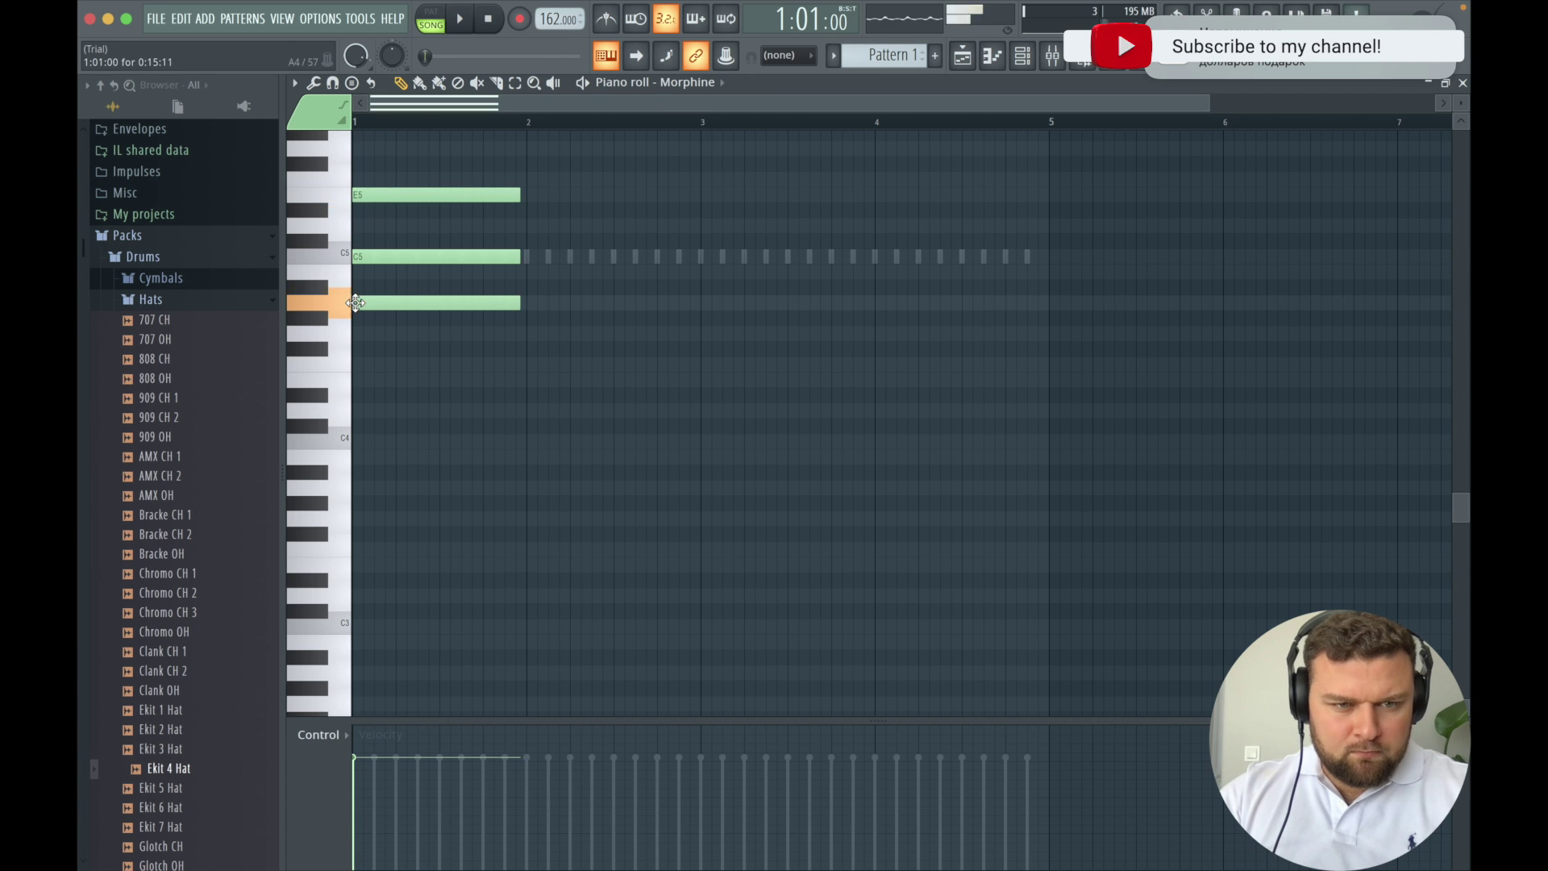
# Play back the song from the start to hear the drawn chord with the drums.
pyautogui.click(462, 19)
pyautogui.press('space')
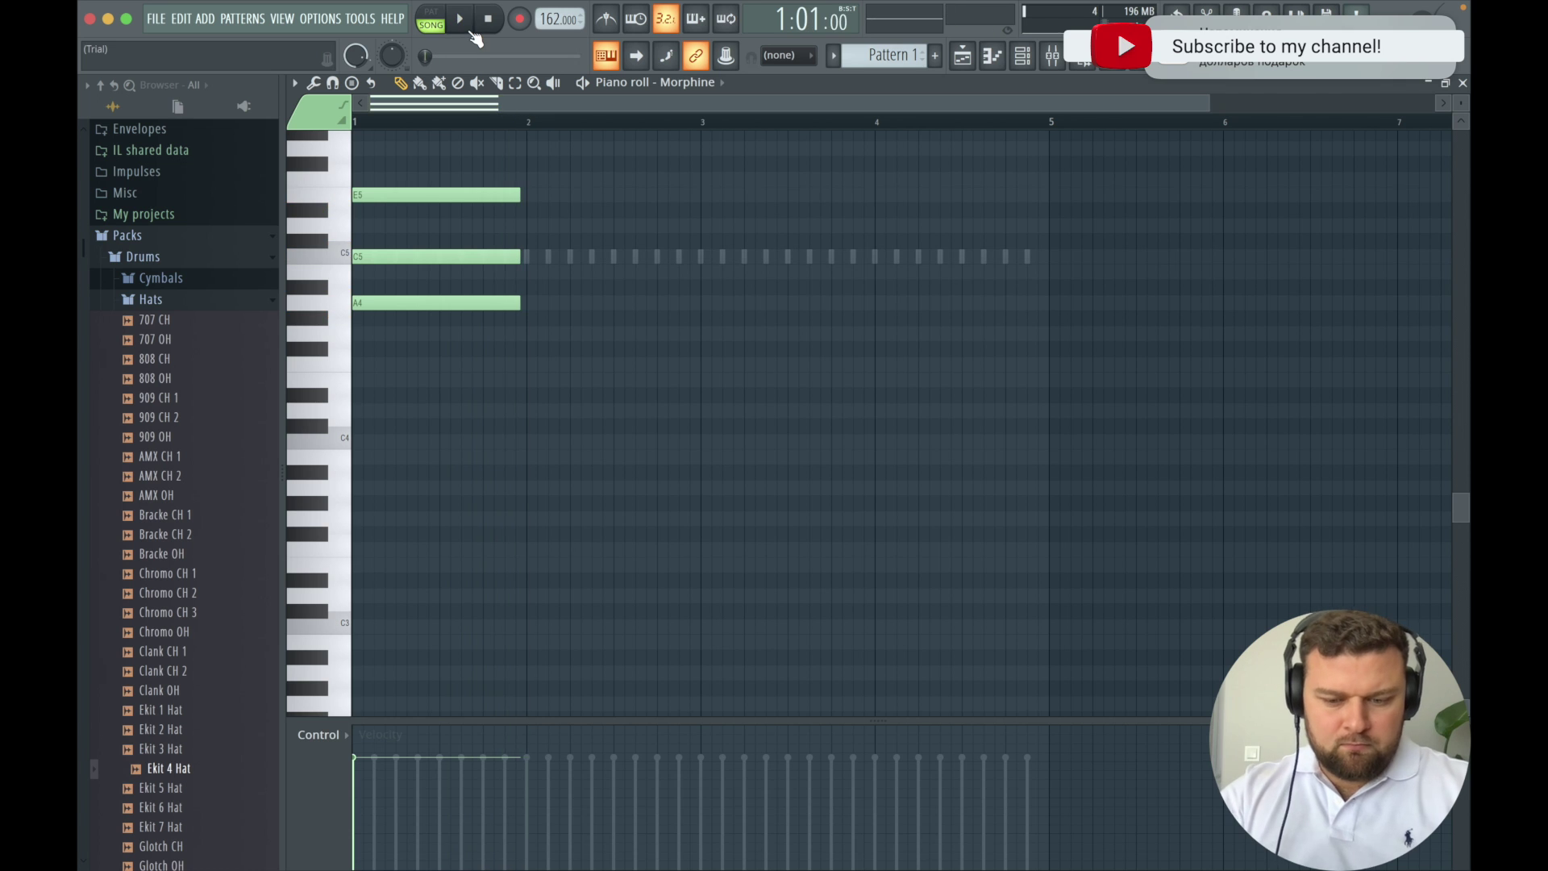
pyautogui.press('space')
pyautogui.press('space')
pyautogui.press('space')
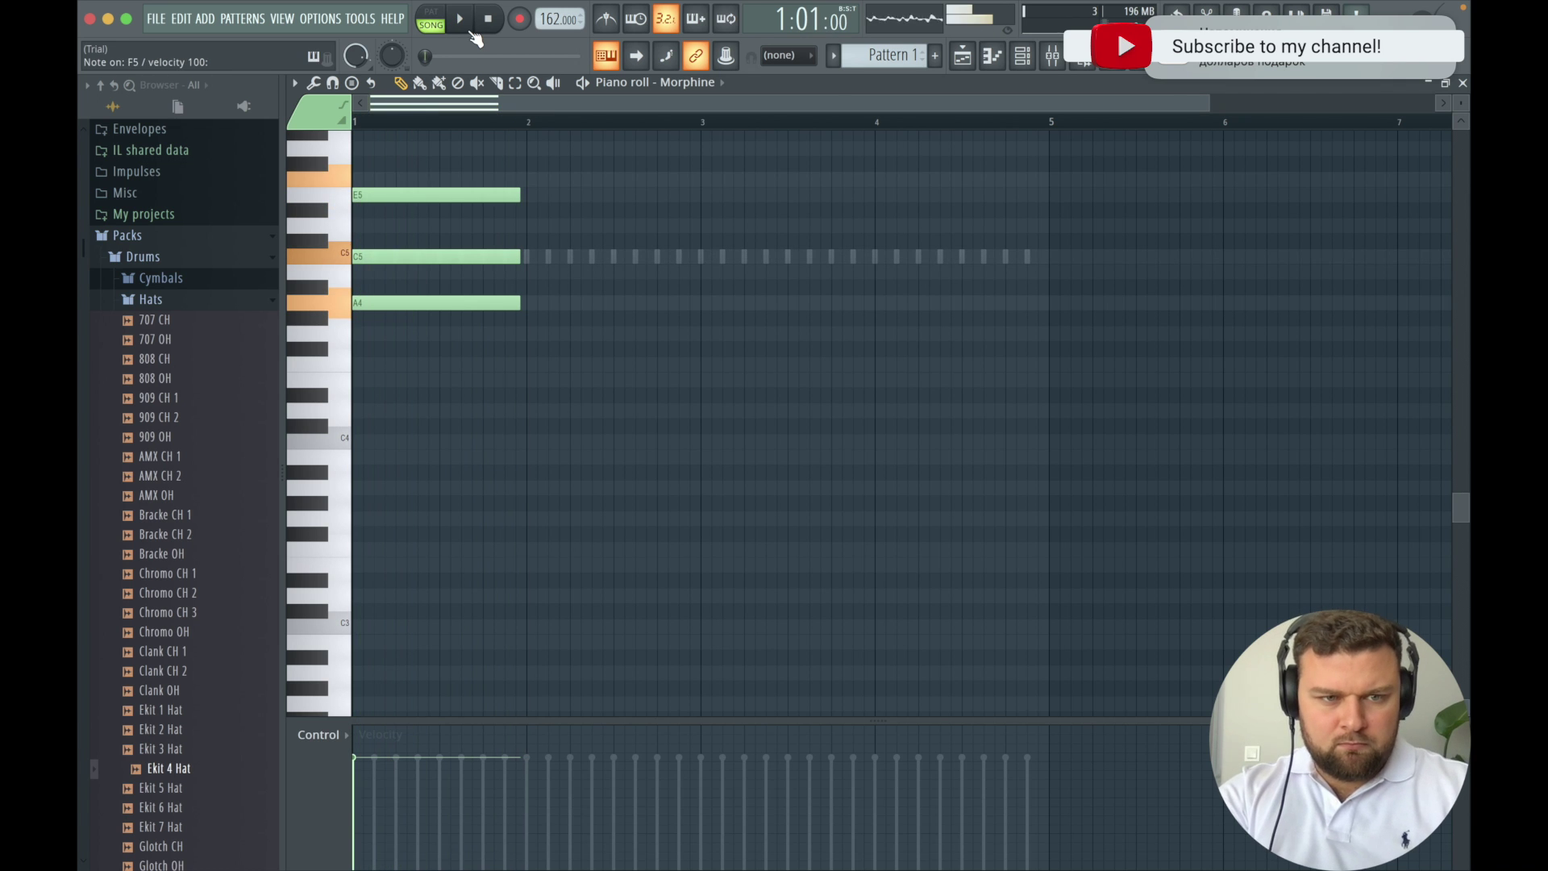
# Try out note combinations of A4, C5, E5 and F5 to find the second chord.
pyautogui.press('n')
pyautogui.press('e')
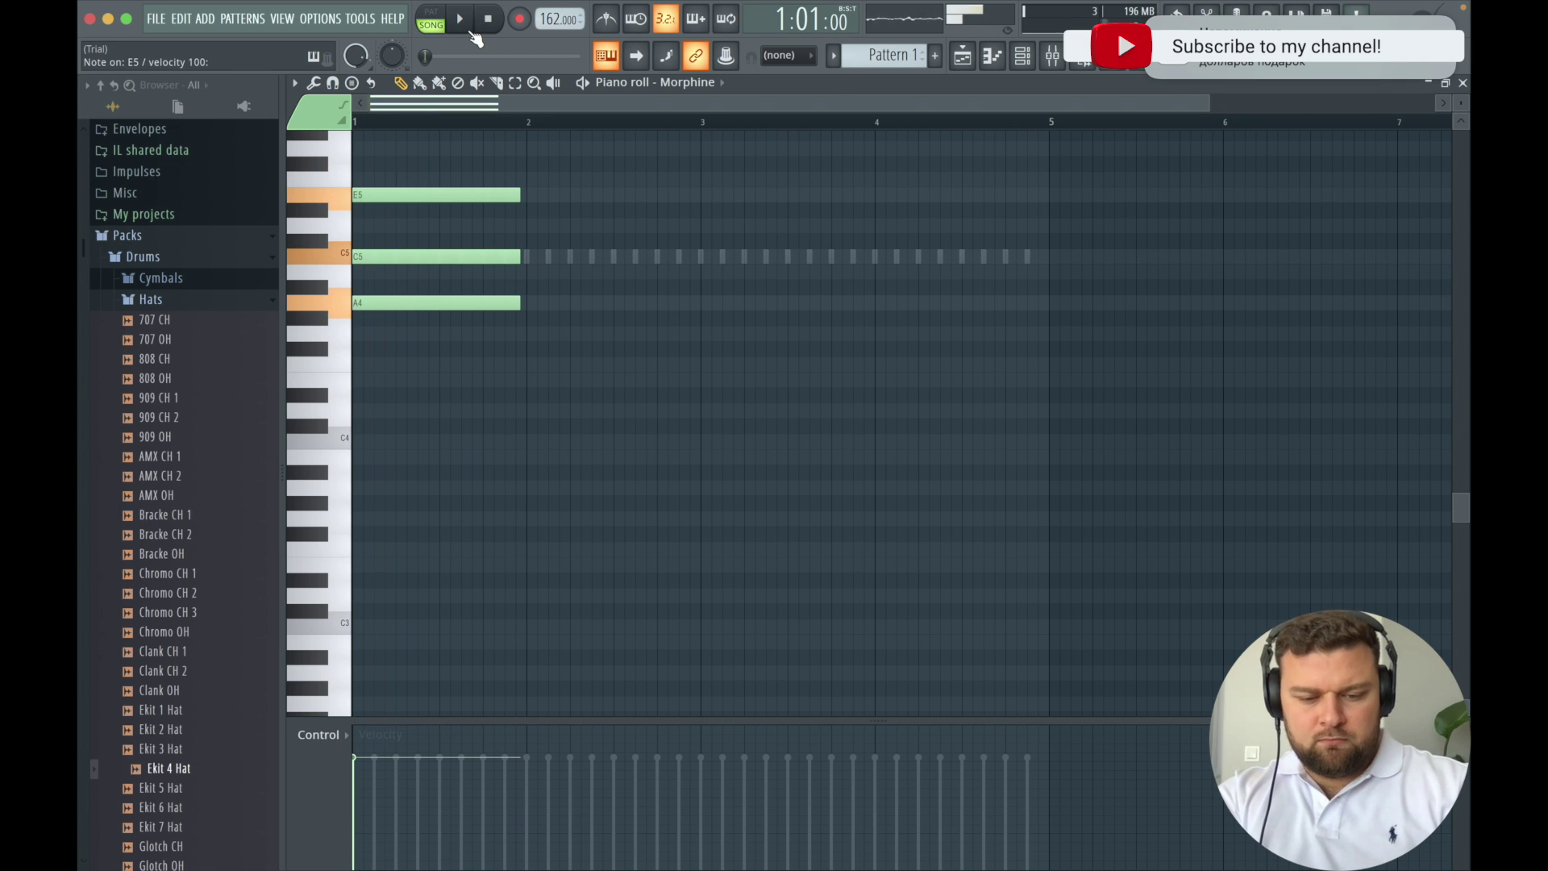
pyautogui.press('r')
pyautogui.press('n')
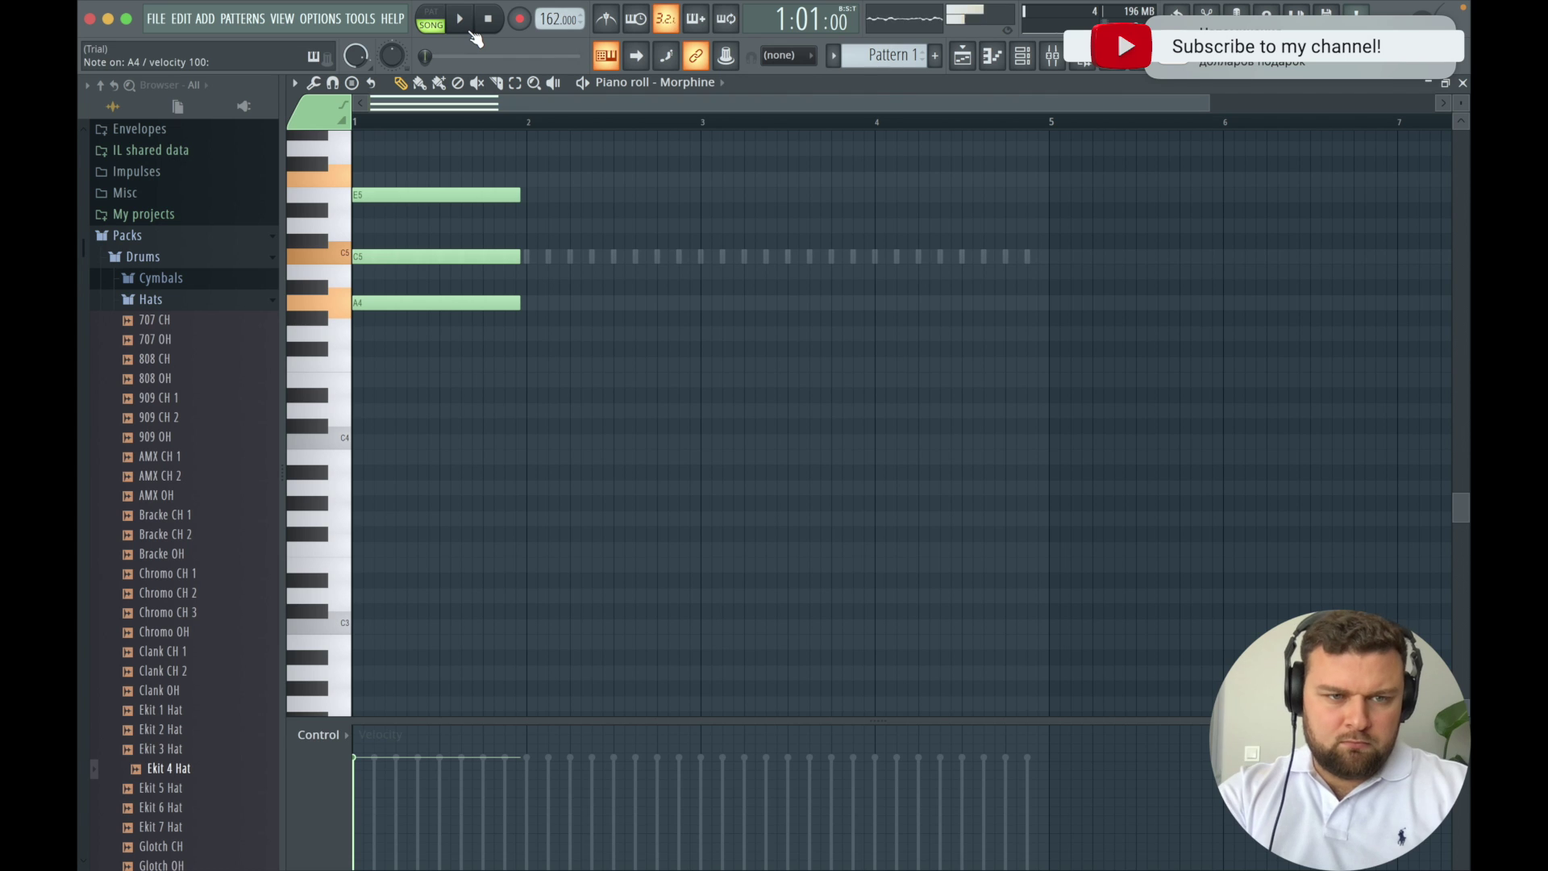
pyautogui.press('t')
pyautogui.press('q')
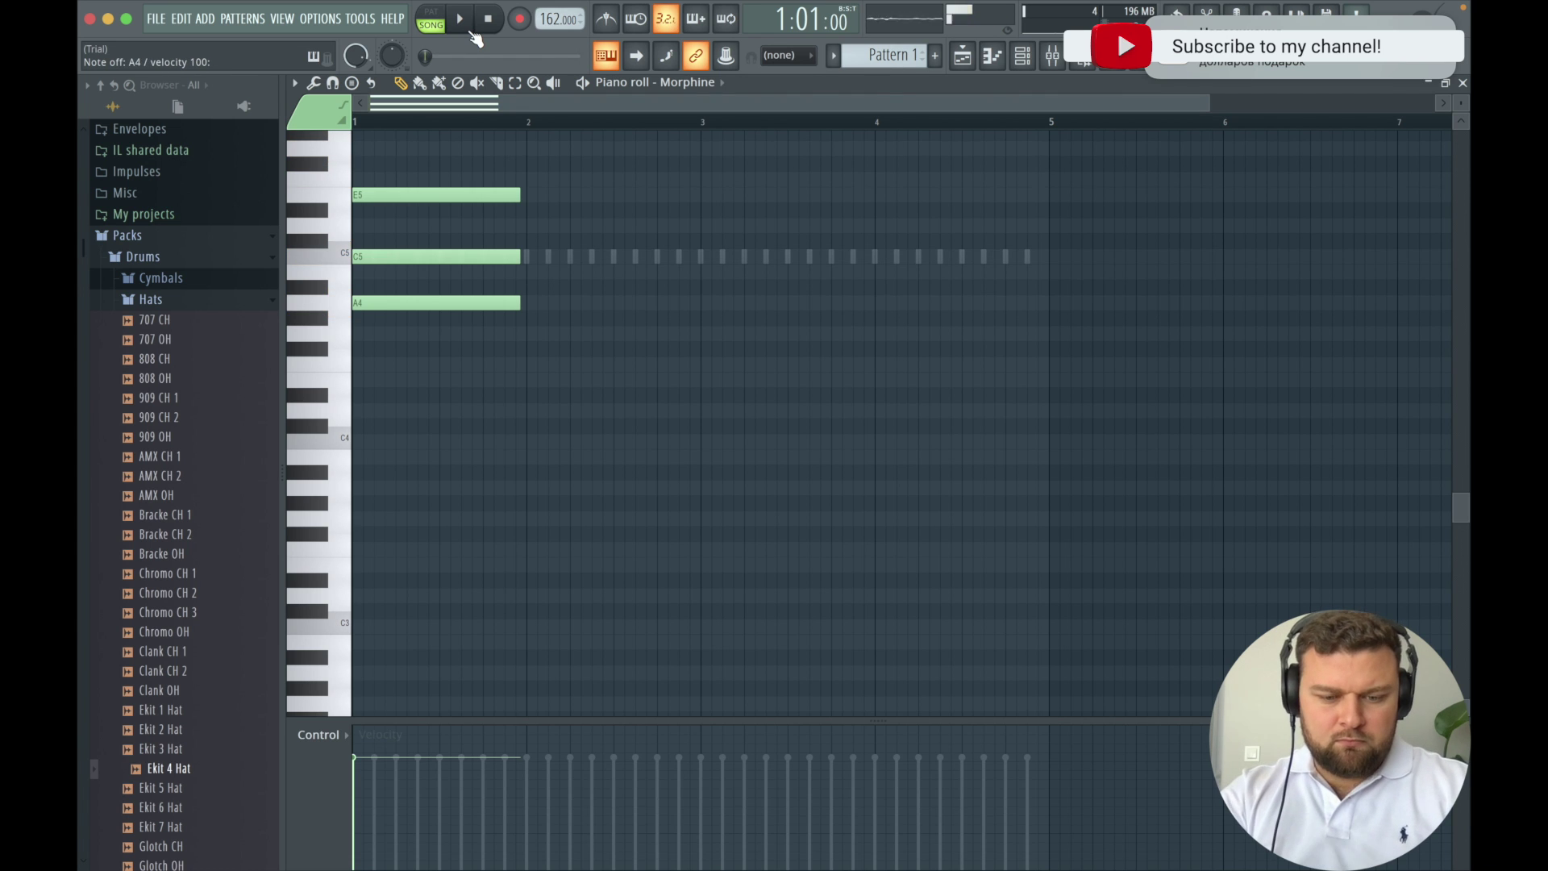
pyautogui.press('r')
pyautogui.press('q')
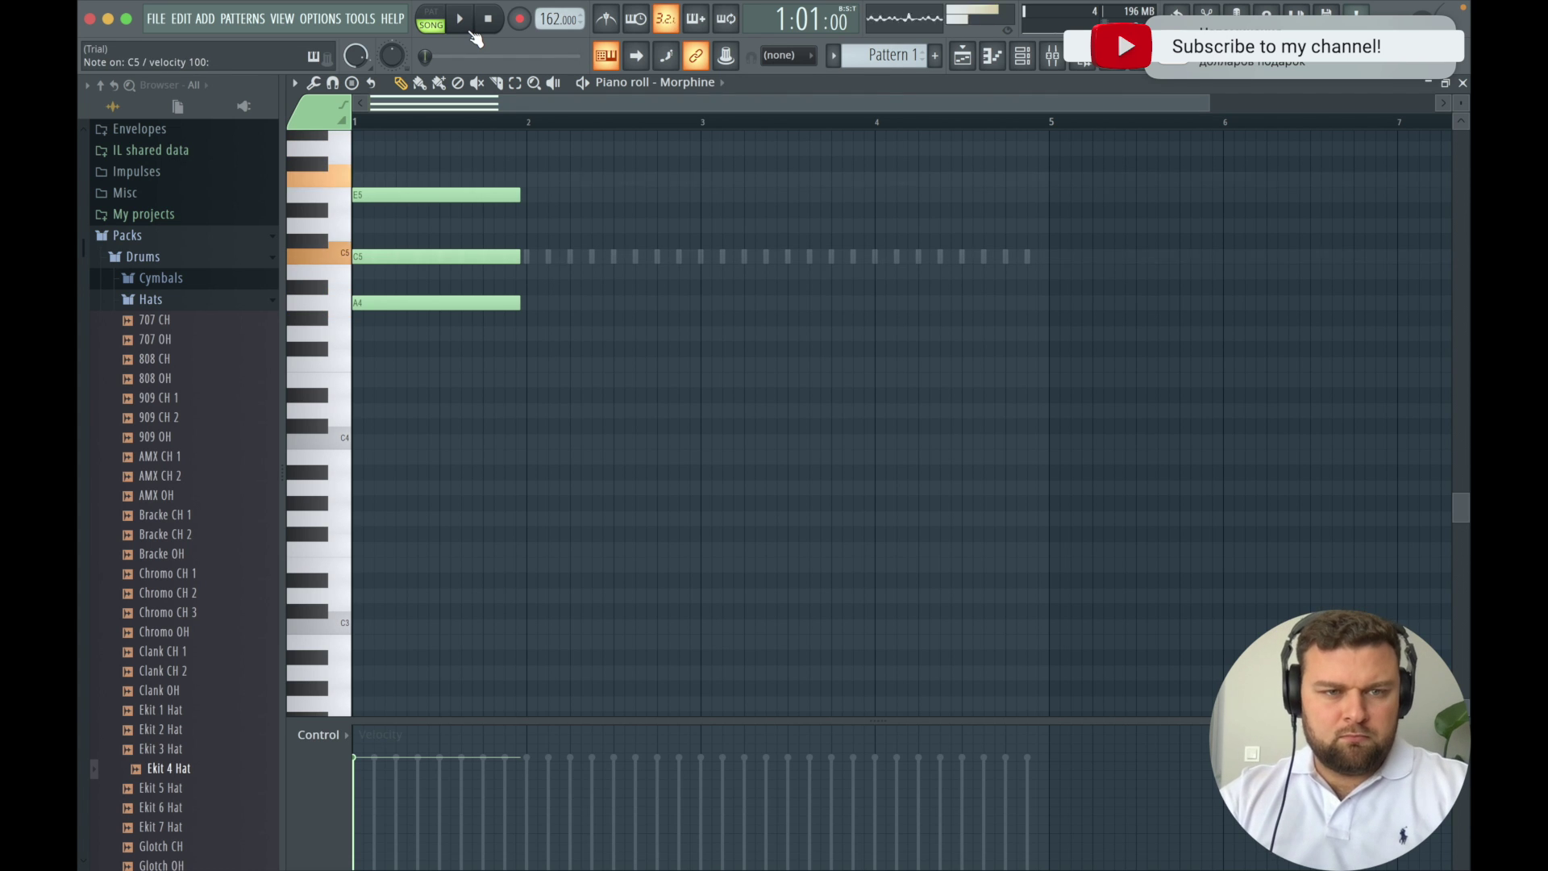
# Draw a second chord of A4, C5 and F5 across bar 2 and play the song from the start.
pyautogui.click(532, 184)
pyautogui.click(528, 257)
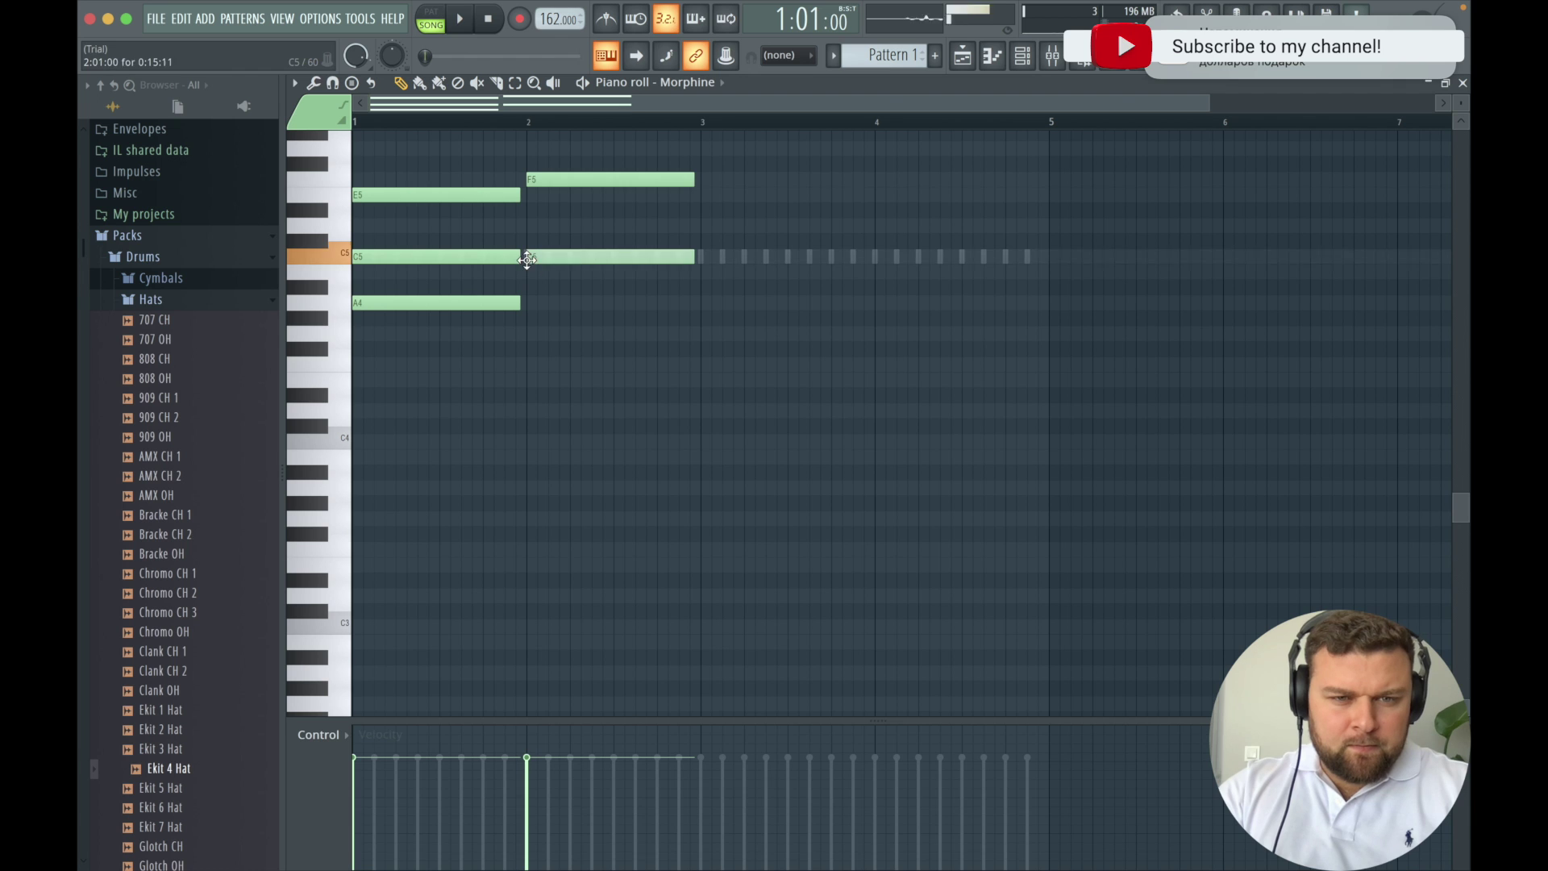
pyautogui.click(536, 303)
pyautogui.click(577, 254)
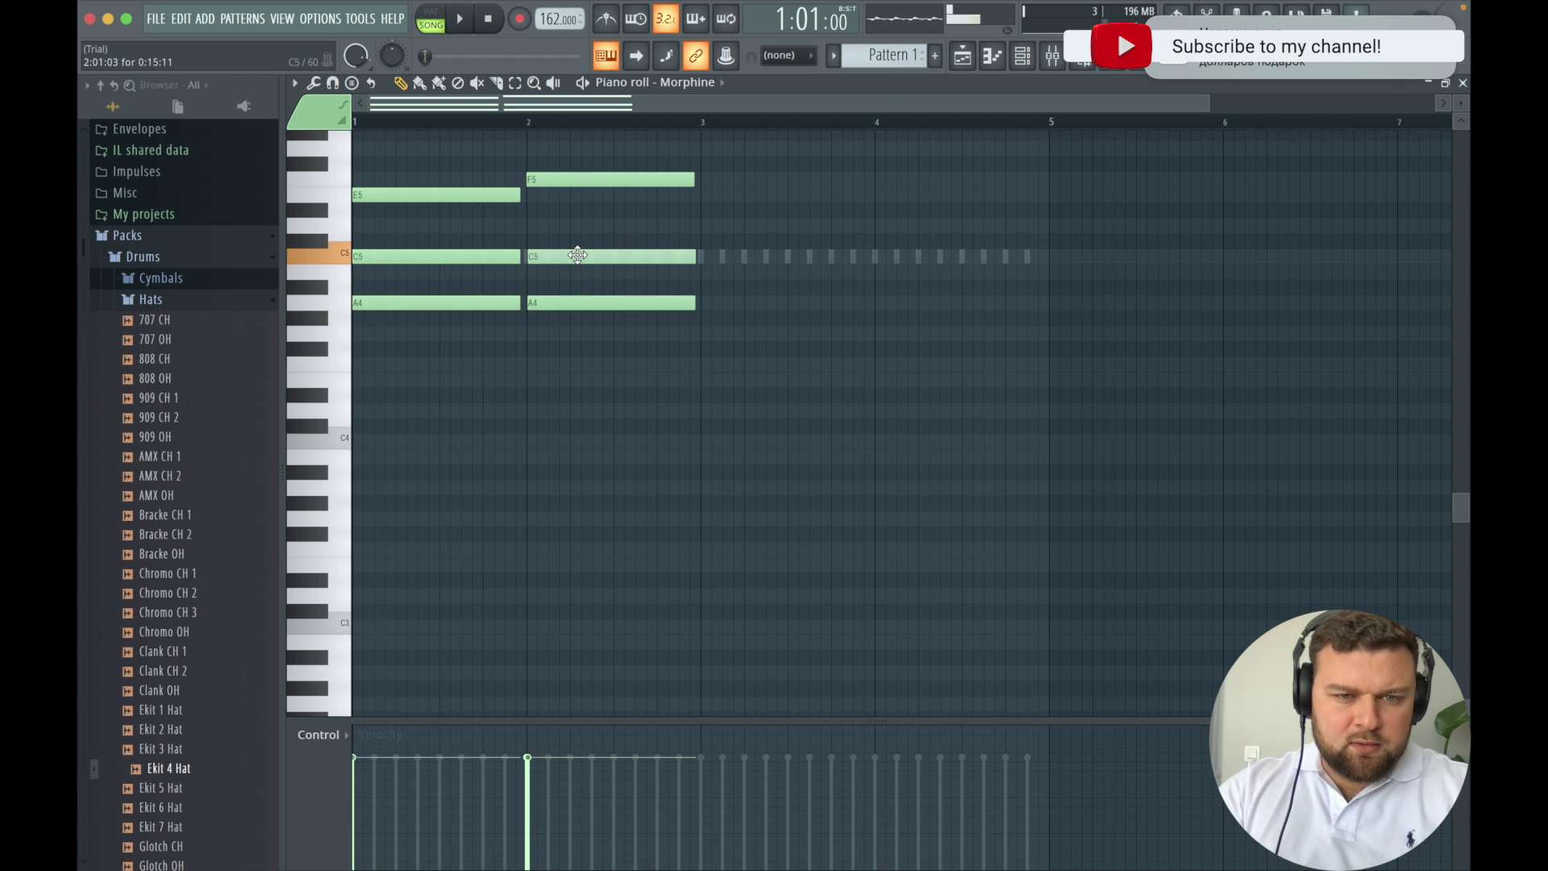
pyautogui.press('space')
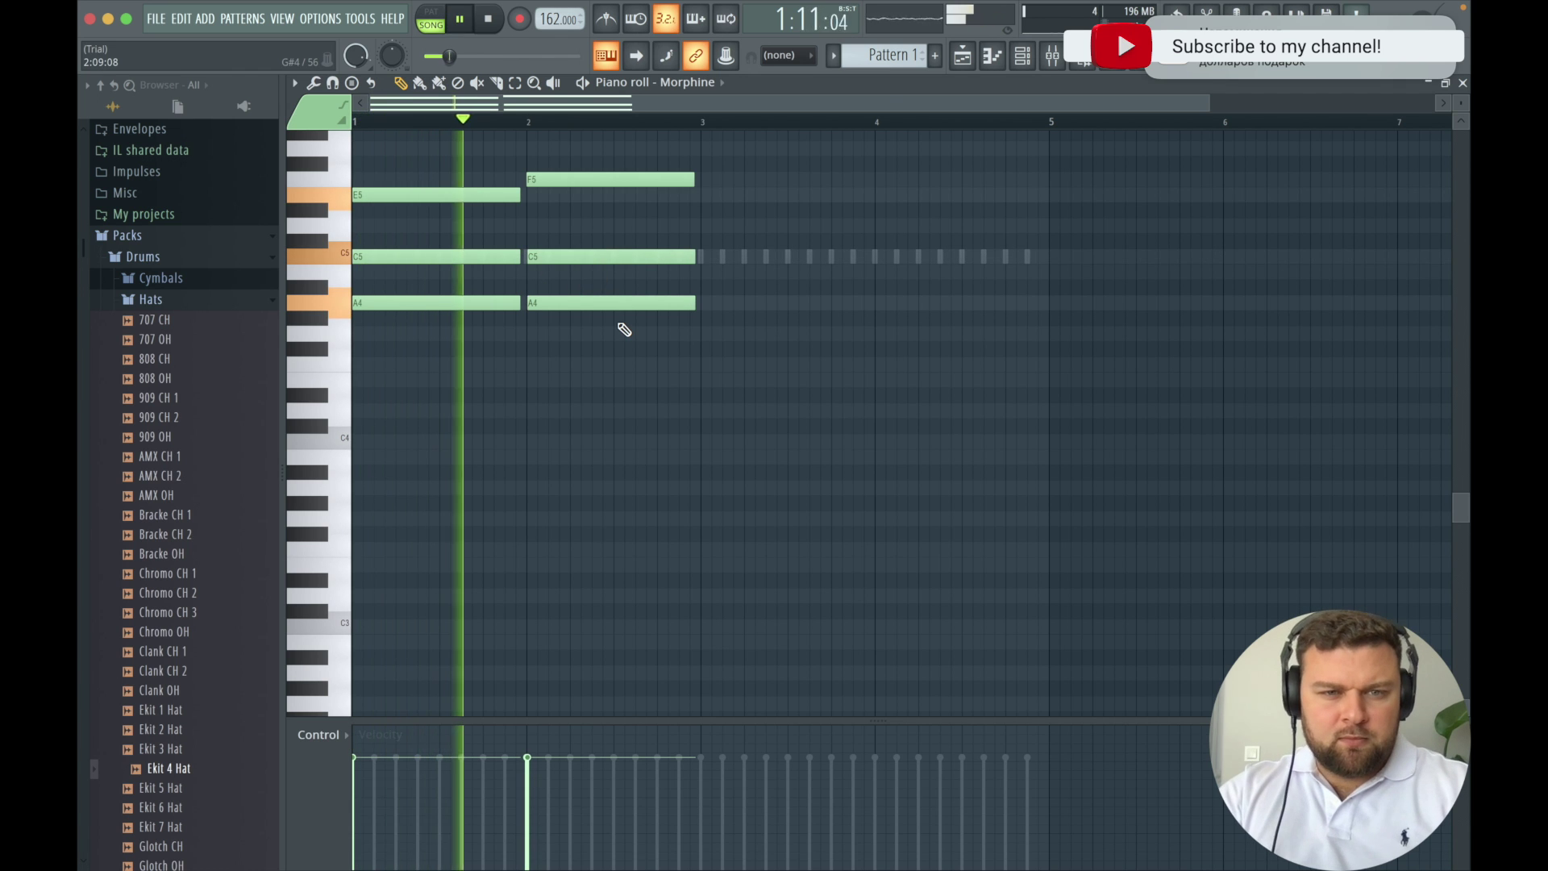
pyautogui.press('space')
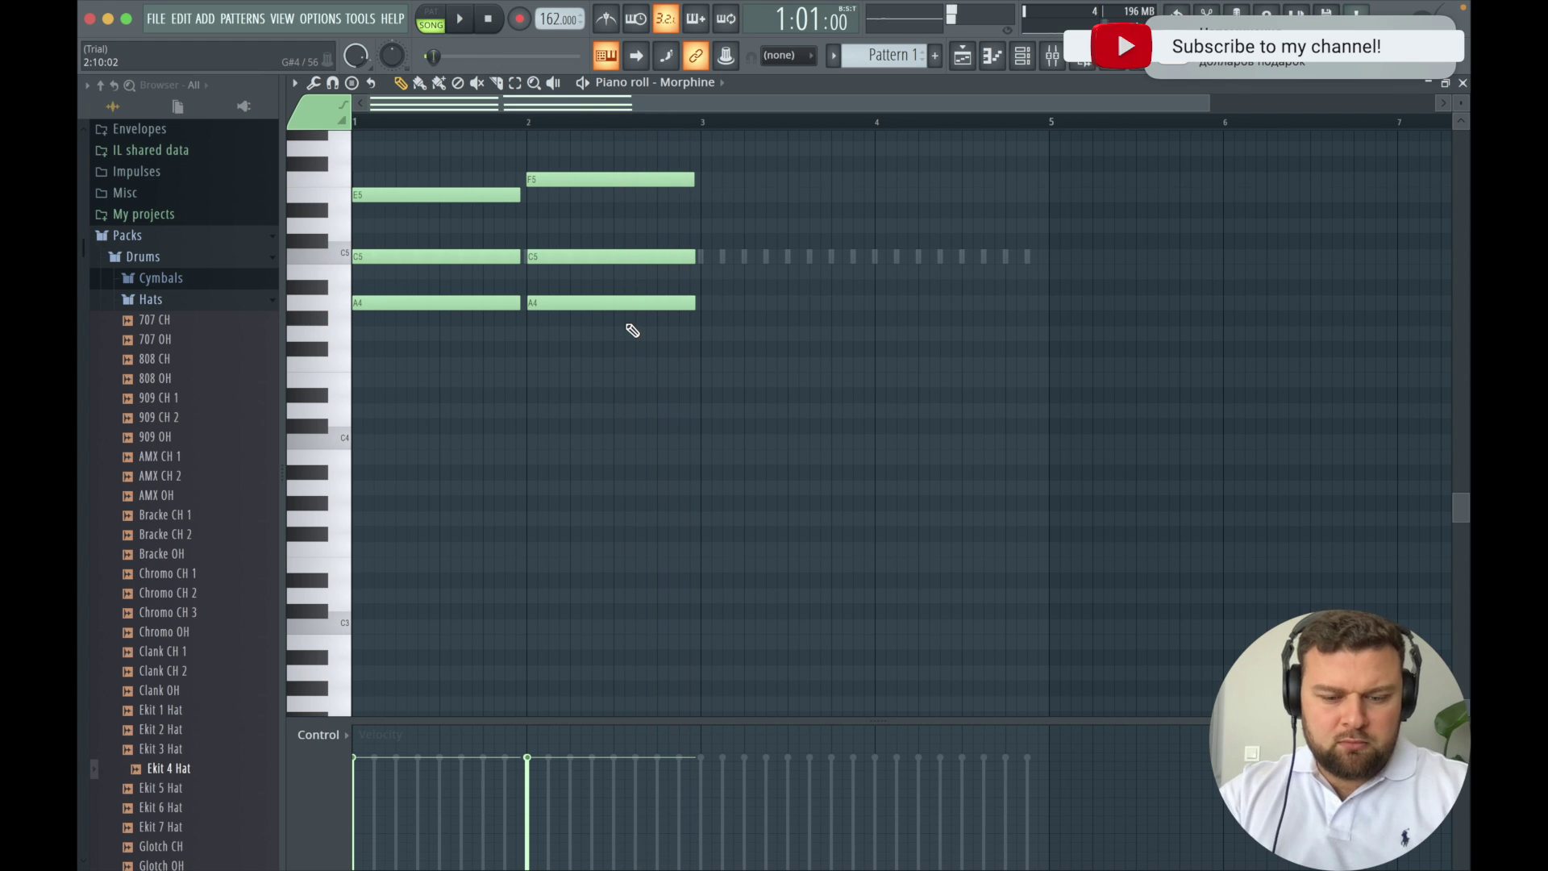
# Try out note combinations such as A4, D5 and F5 to find the third chord.
pyautogui.press('n')
pyautogui.press('e')
pyautogui.press('q')
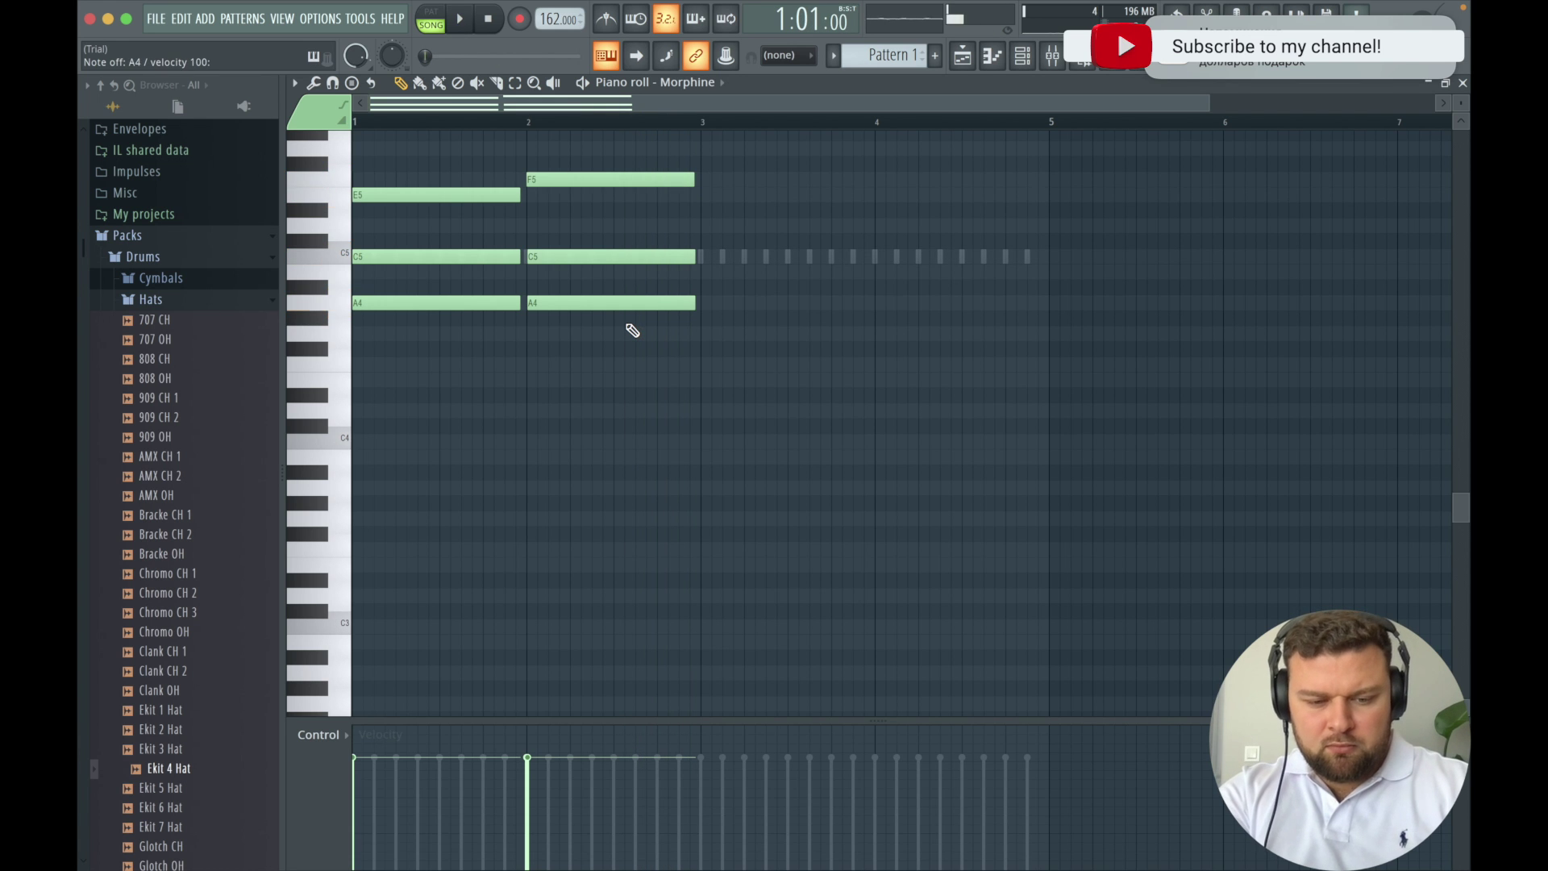
pyautogui.press('n')
pyautogui.press('r')
pyautogui.press('w')
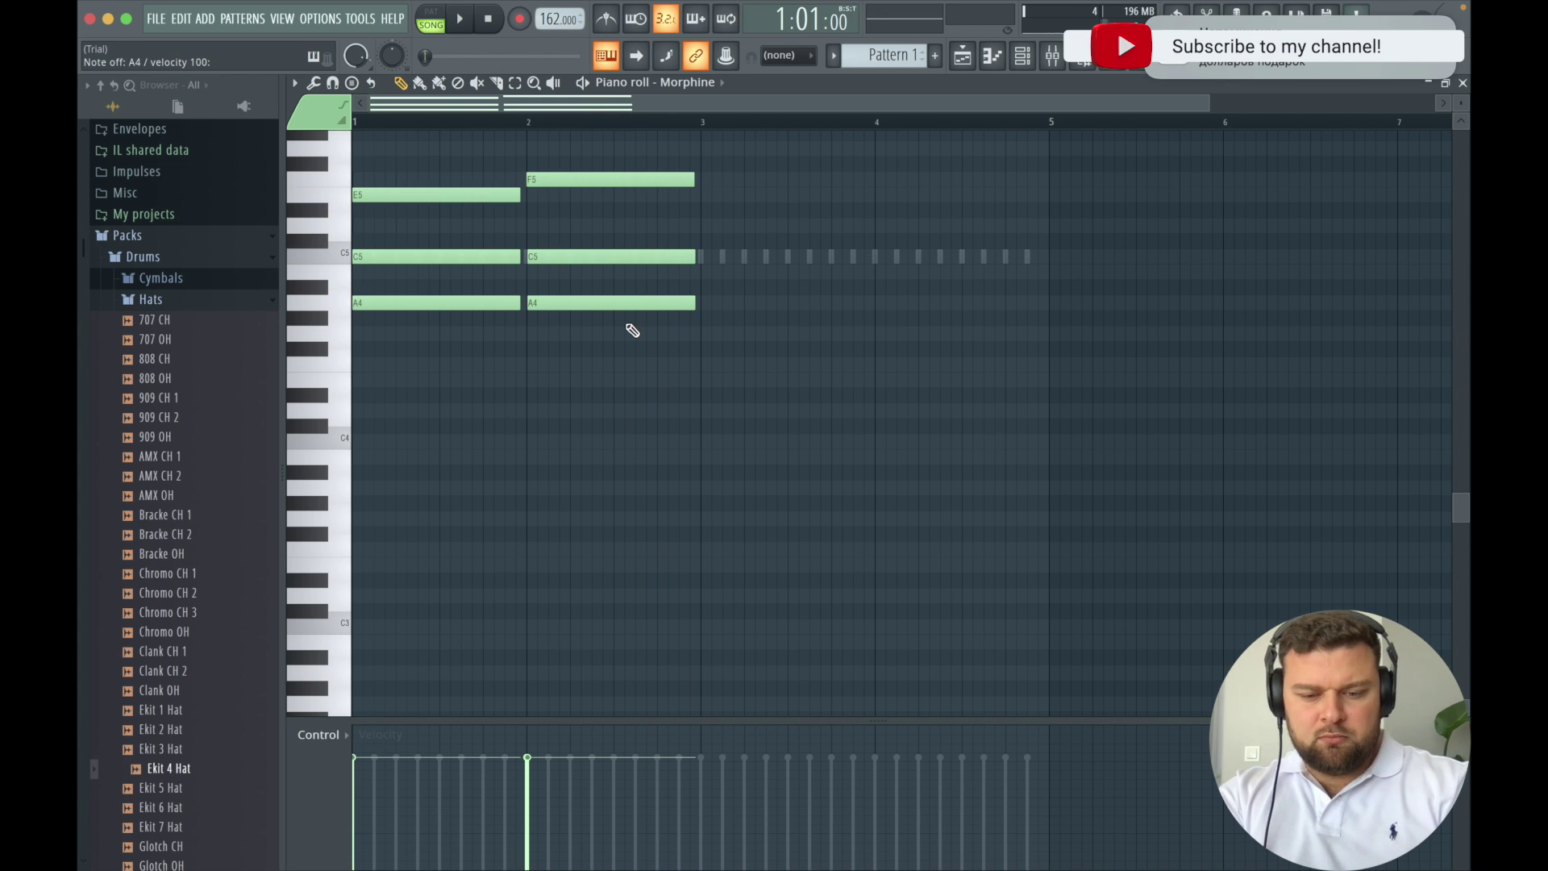
pyautogui.press('r')
pyautogui.press('w')
pyautogui.press('n')
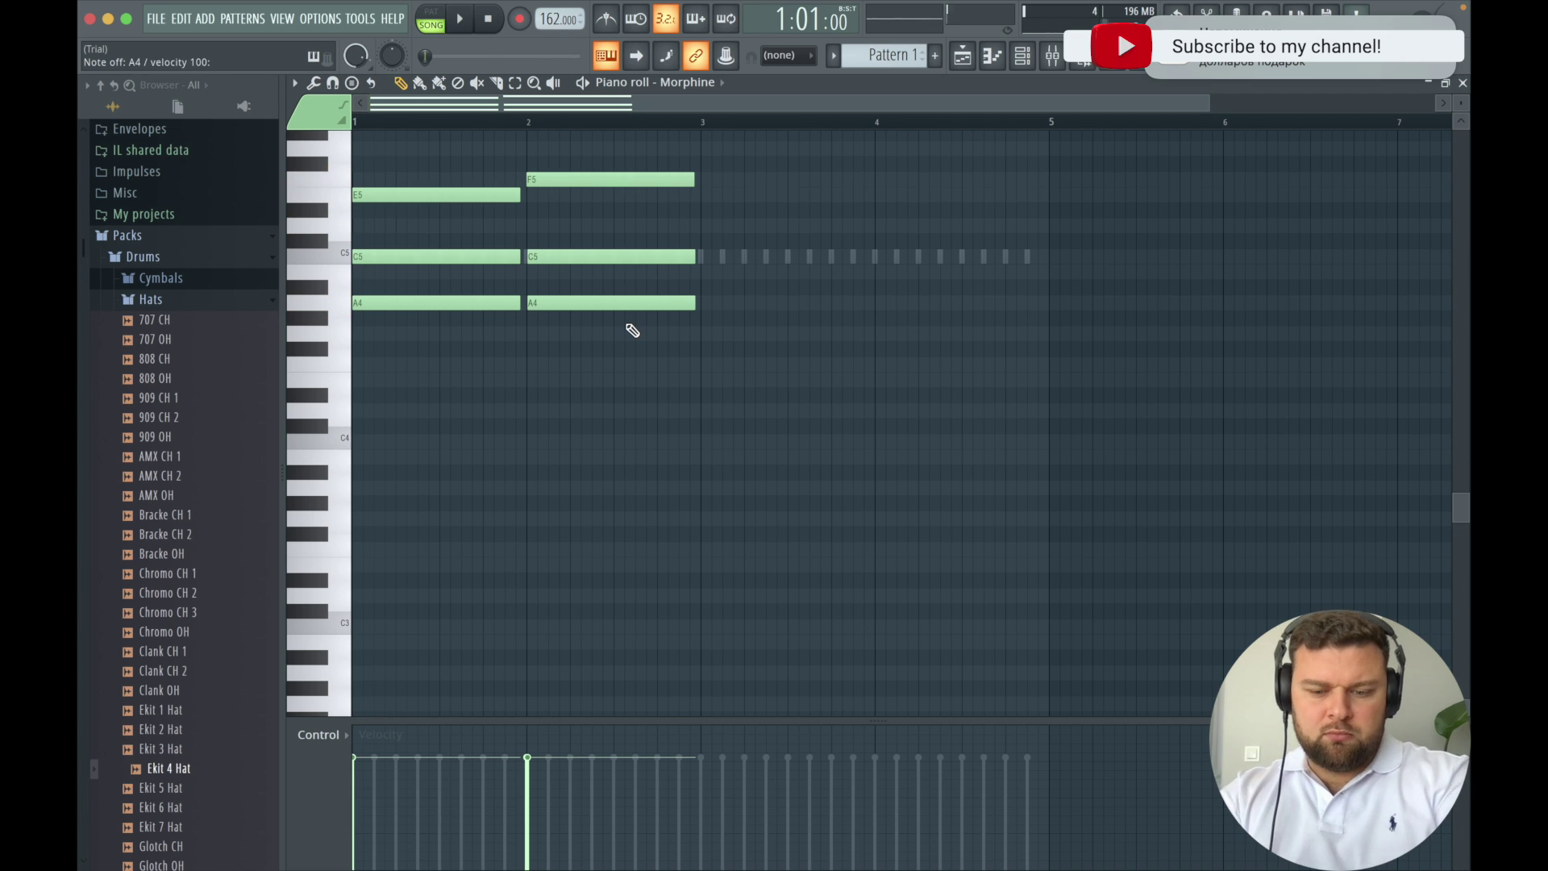
pyautogui.press('r')
pyautogui.press('w')
pyautogui.press('n')
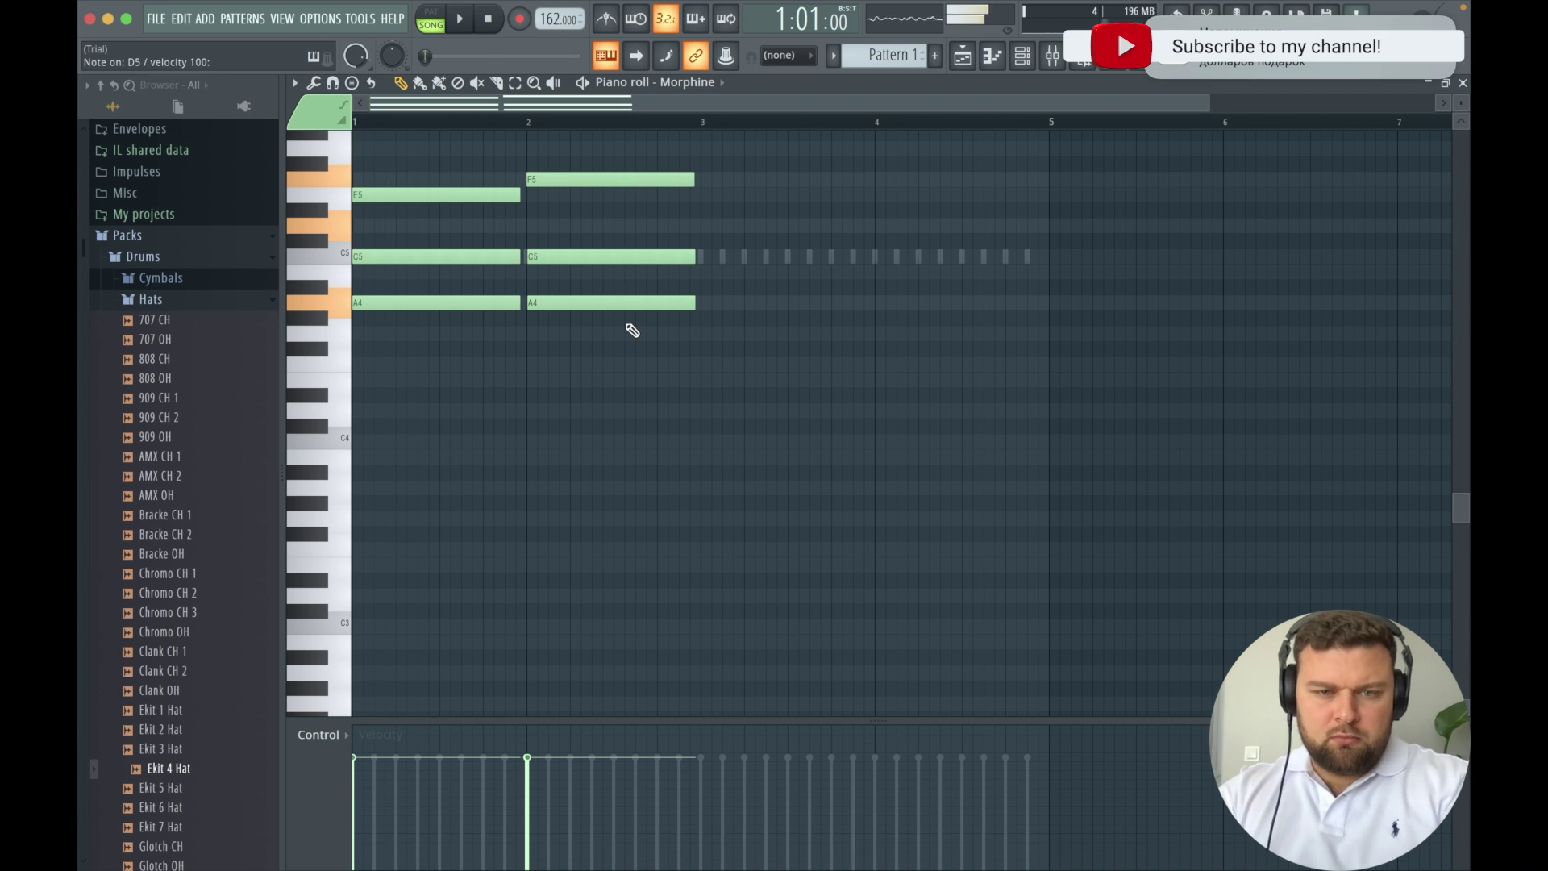
# Draw a third chord of A4, D5 and F5 across bar 3 and play back the progression.
pyautogui.click(709, 309)
pyautogui.press('r')
pyautogui.press('w')
pyautogui.press('n')
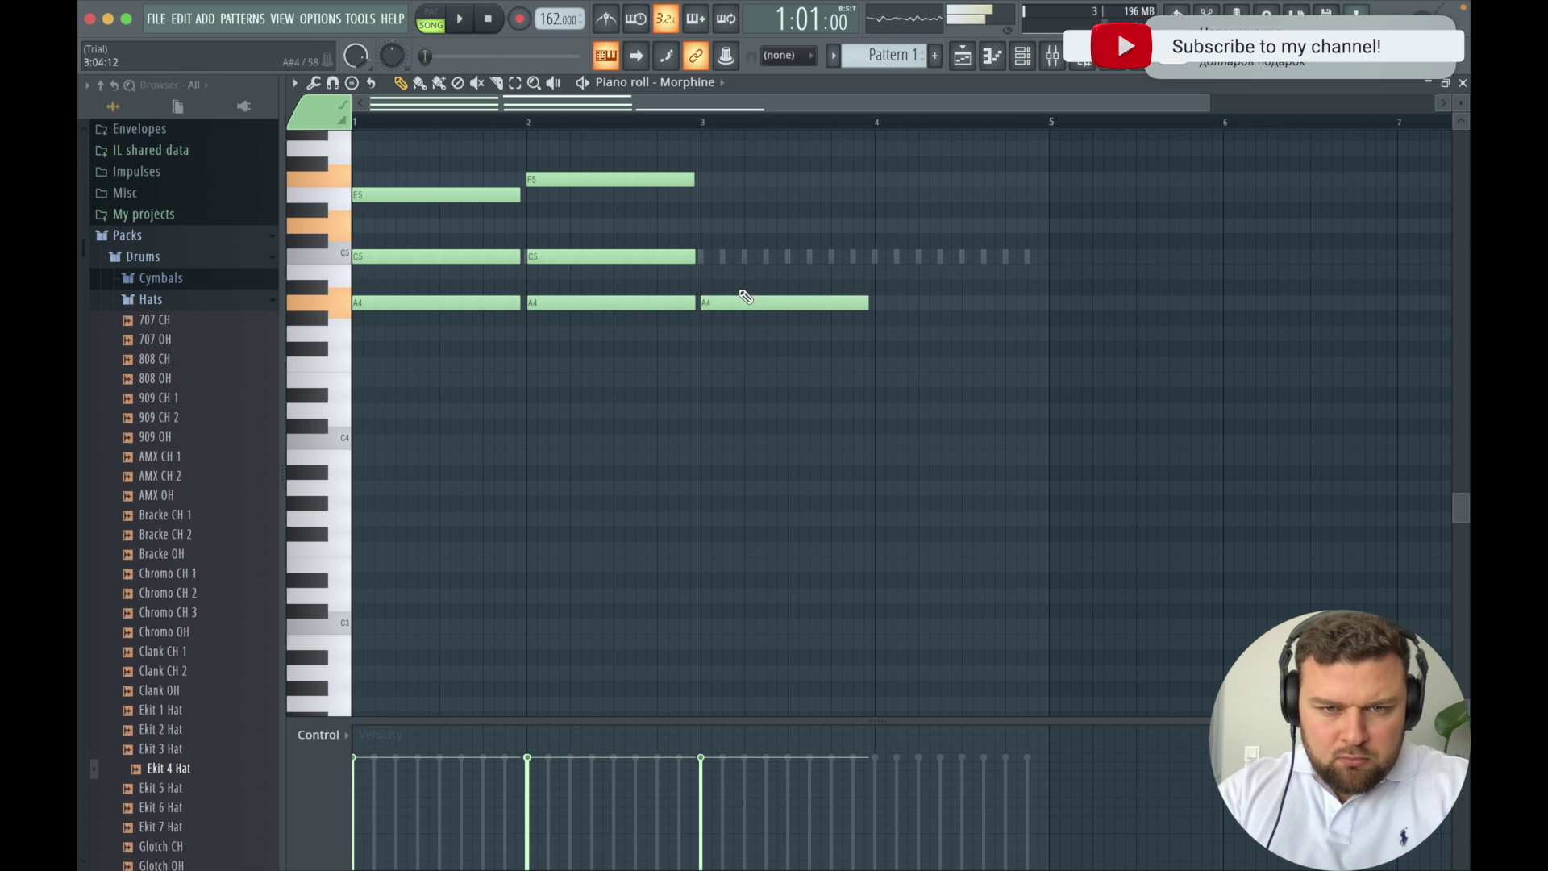
pyautogui.click(705, 227)
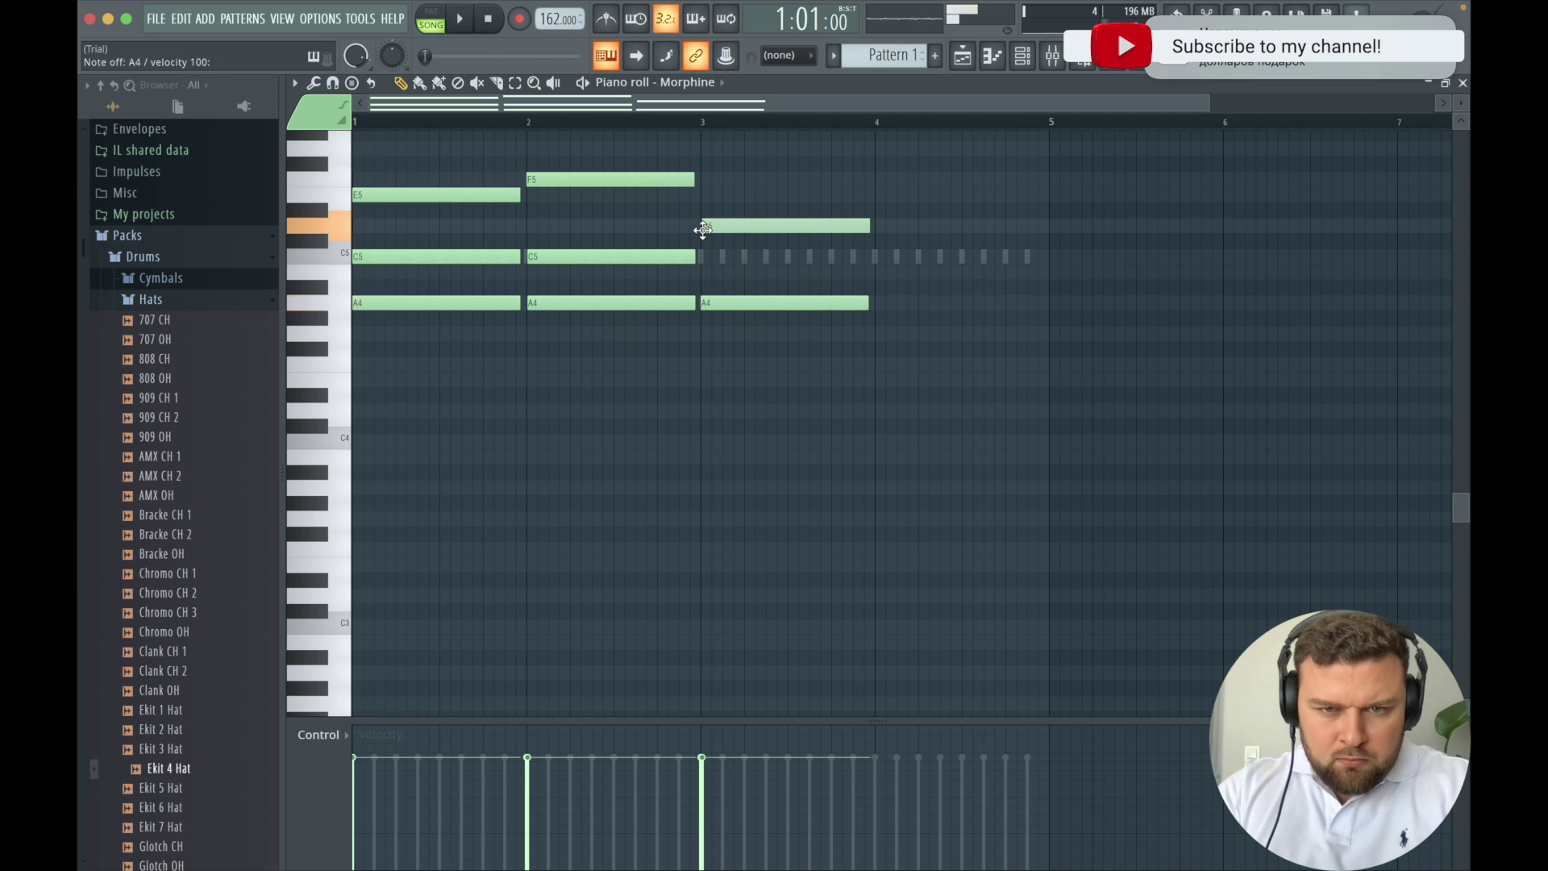
pyautogui.click(704, 179)
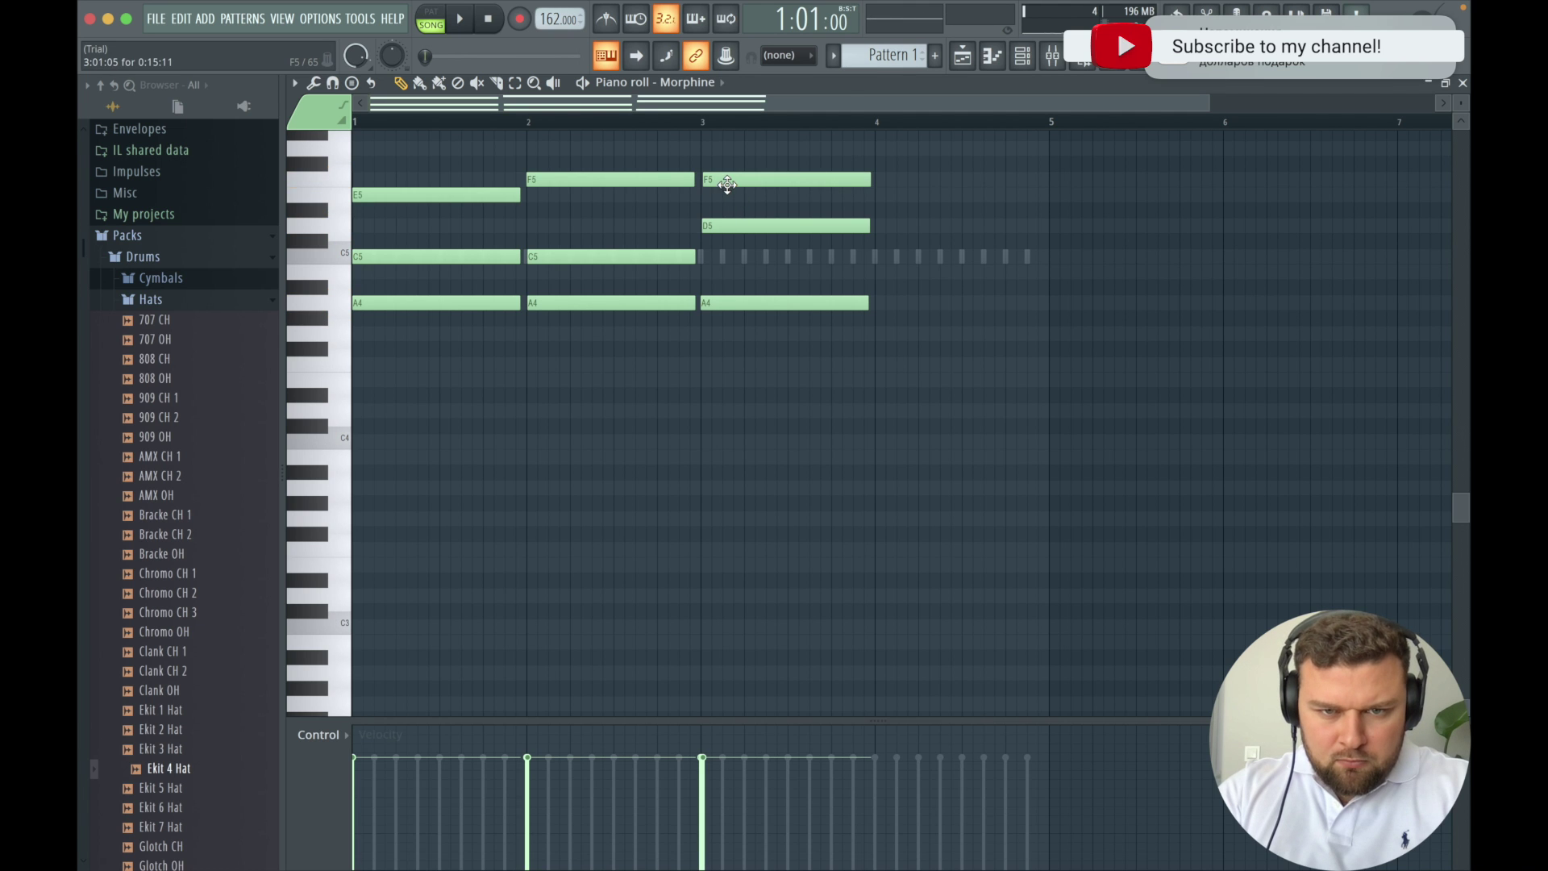
pyautogui.press('space')
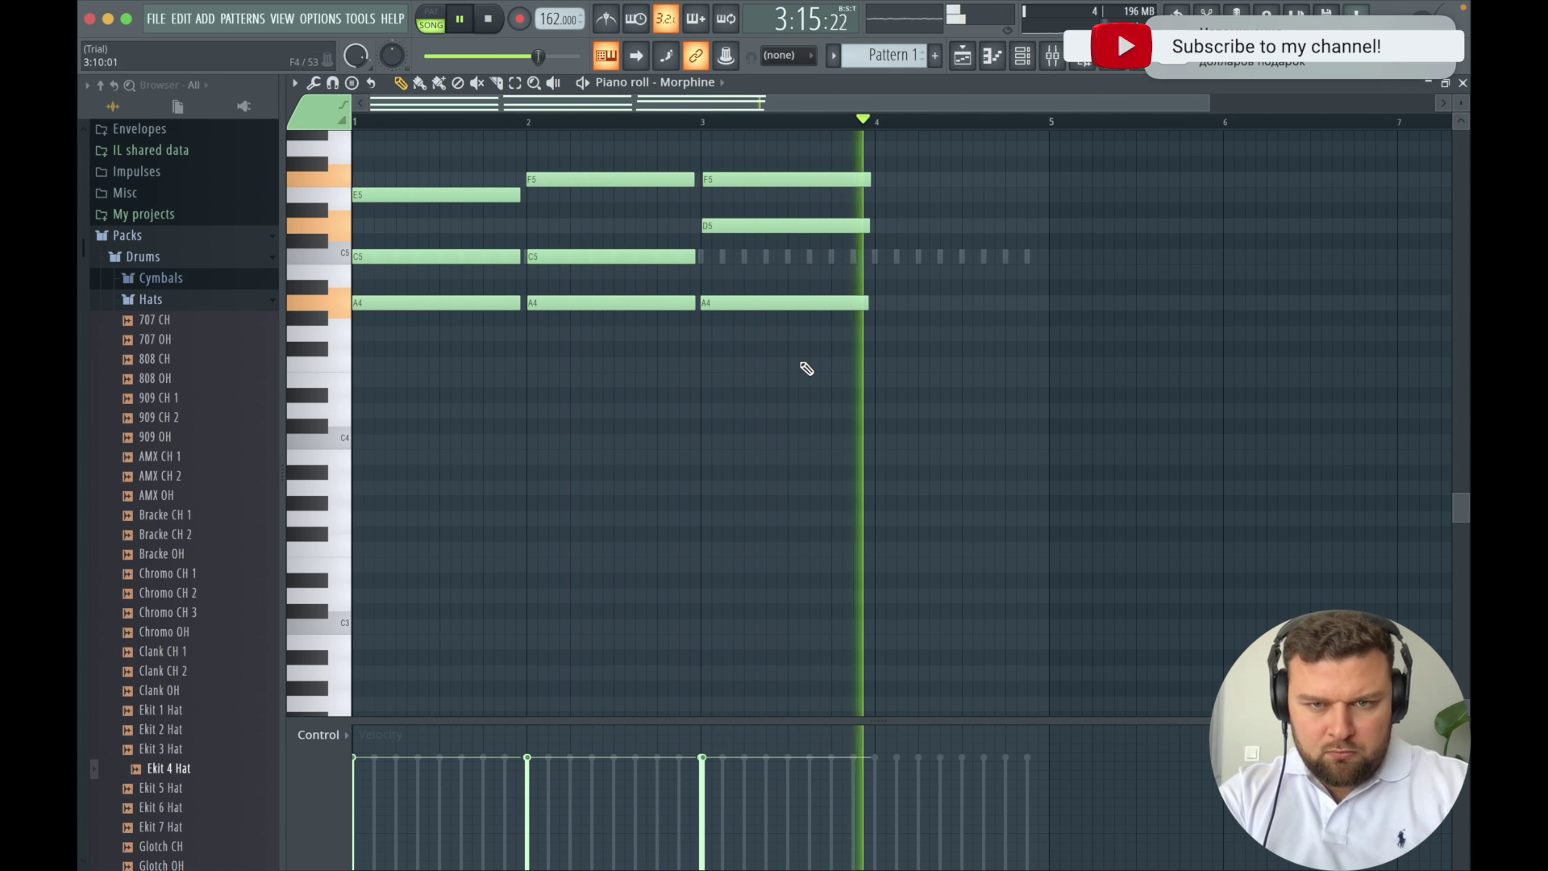
pyautogui.press('space')
# Try out C5 and E5 with G4 or F4 underneath to find the fourth chord.
pyautogui.press('q')
pyautogui.press('e')
pyautogui.press('b')
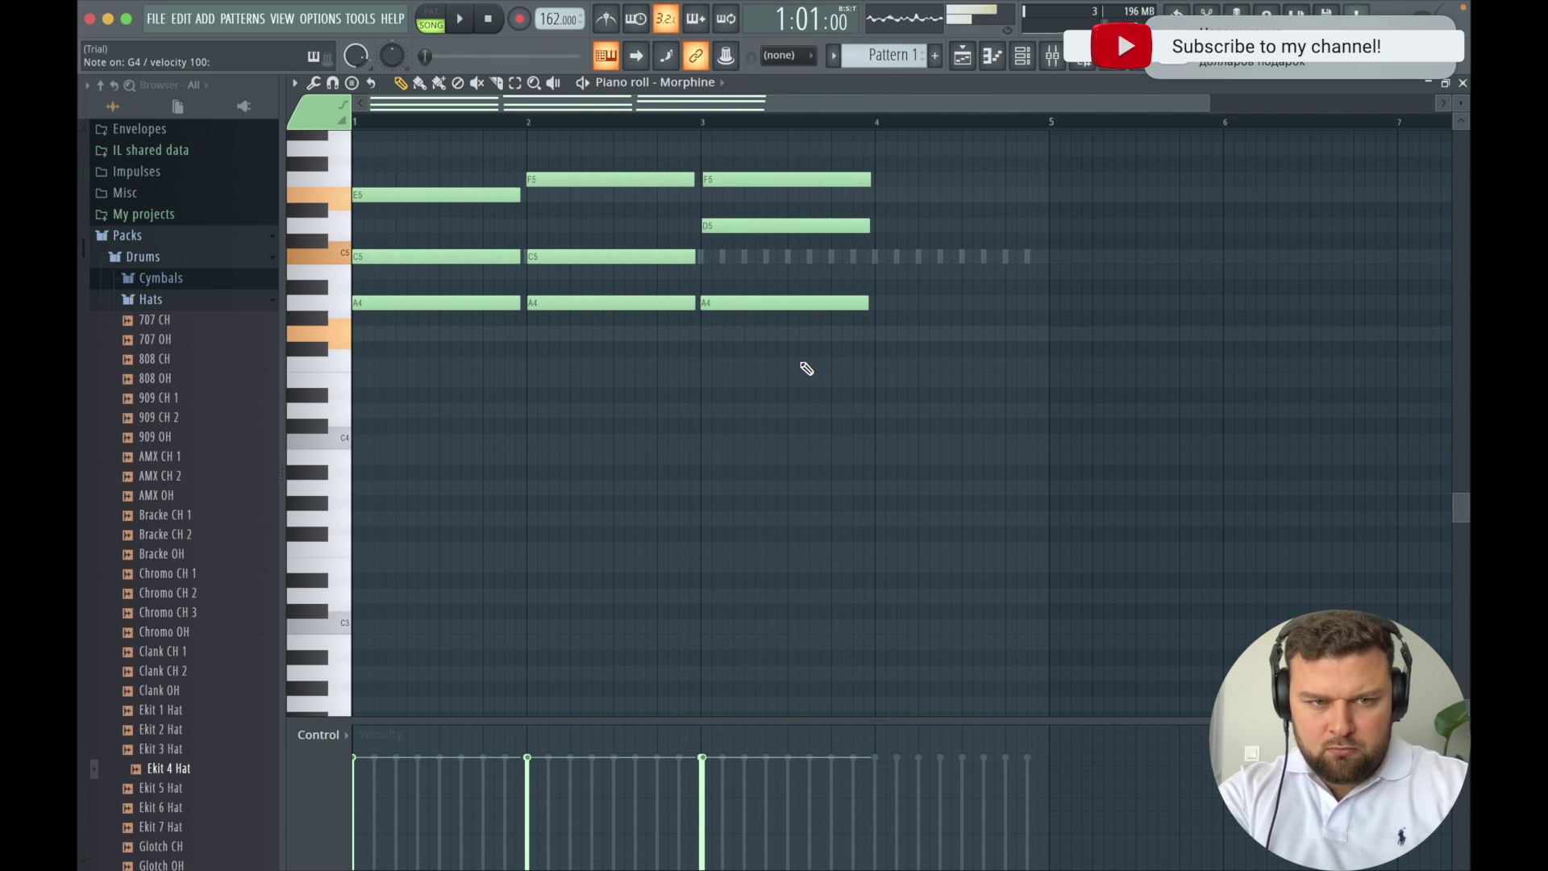
pyautogui.press('q')
pyautogui.press('q')
pyautogui.press('e')
pyautogui.press('b')
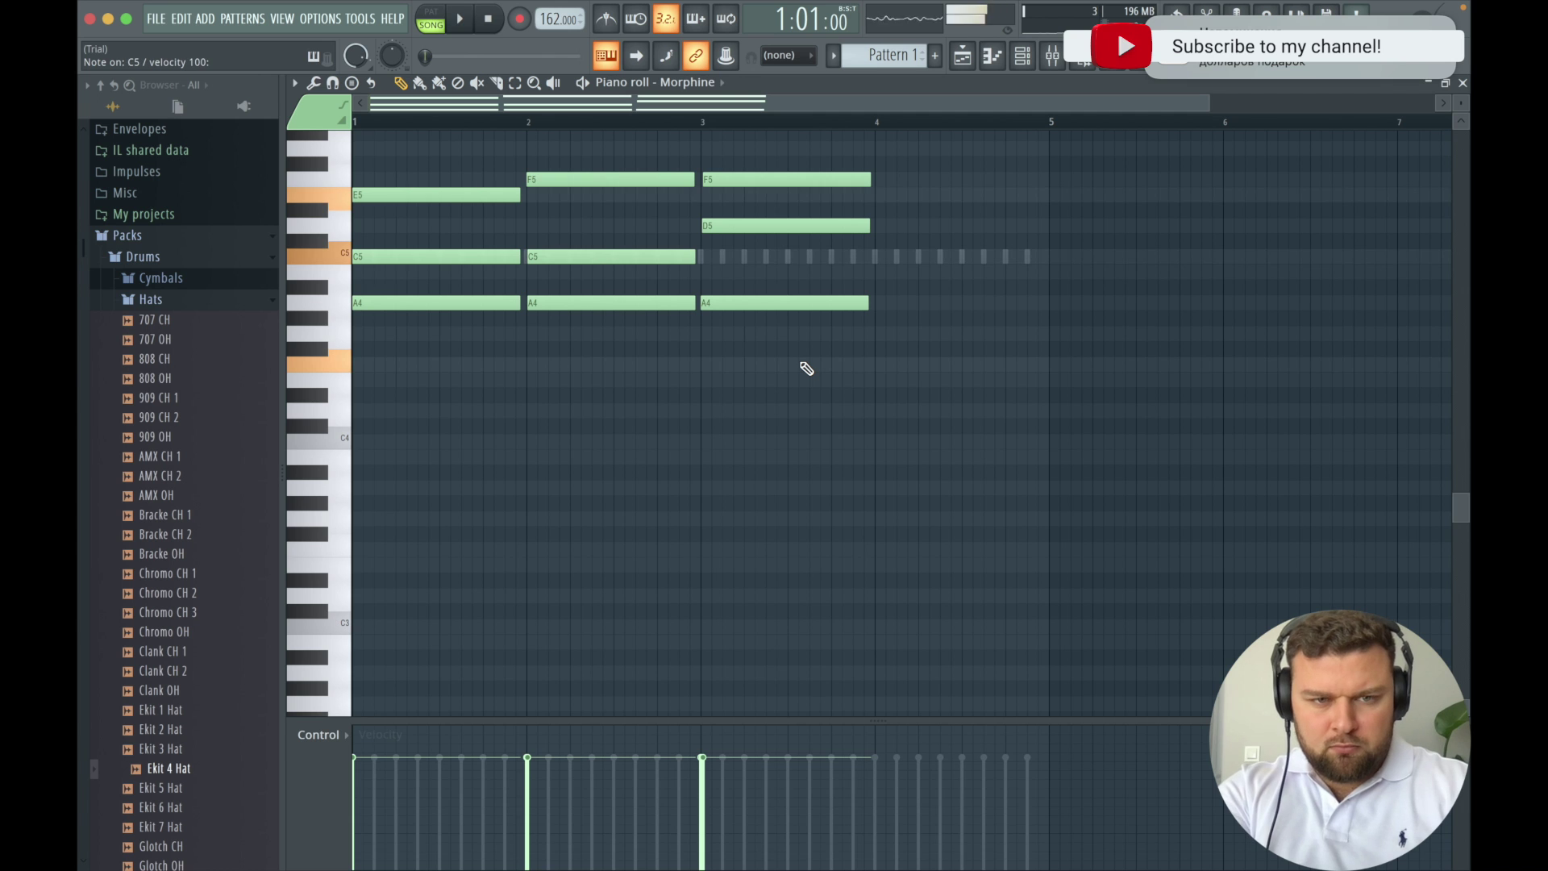
pyautogui.press('v')
pyautogui.press('Tab')
pyautogui.press('Tab')
pyautogui.press('Tab')
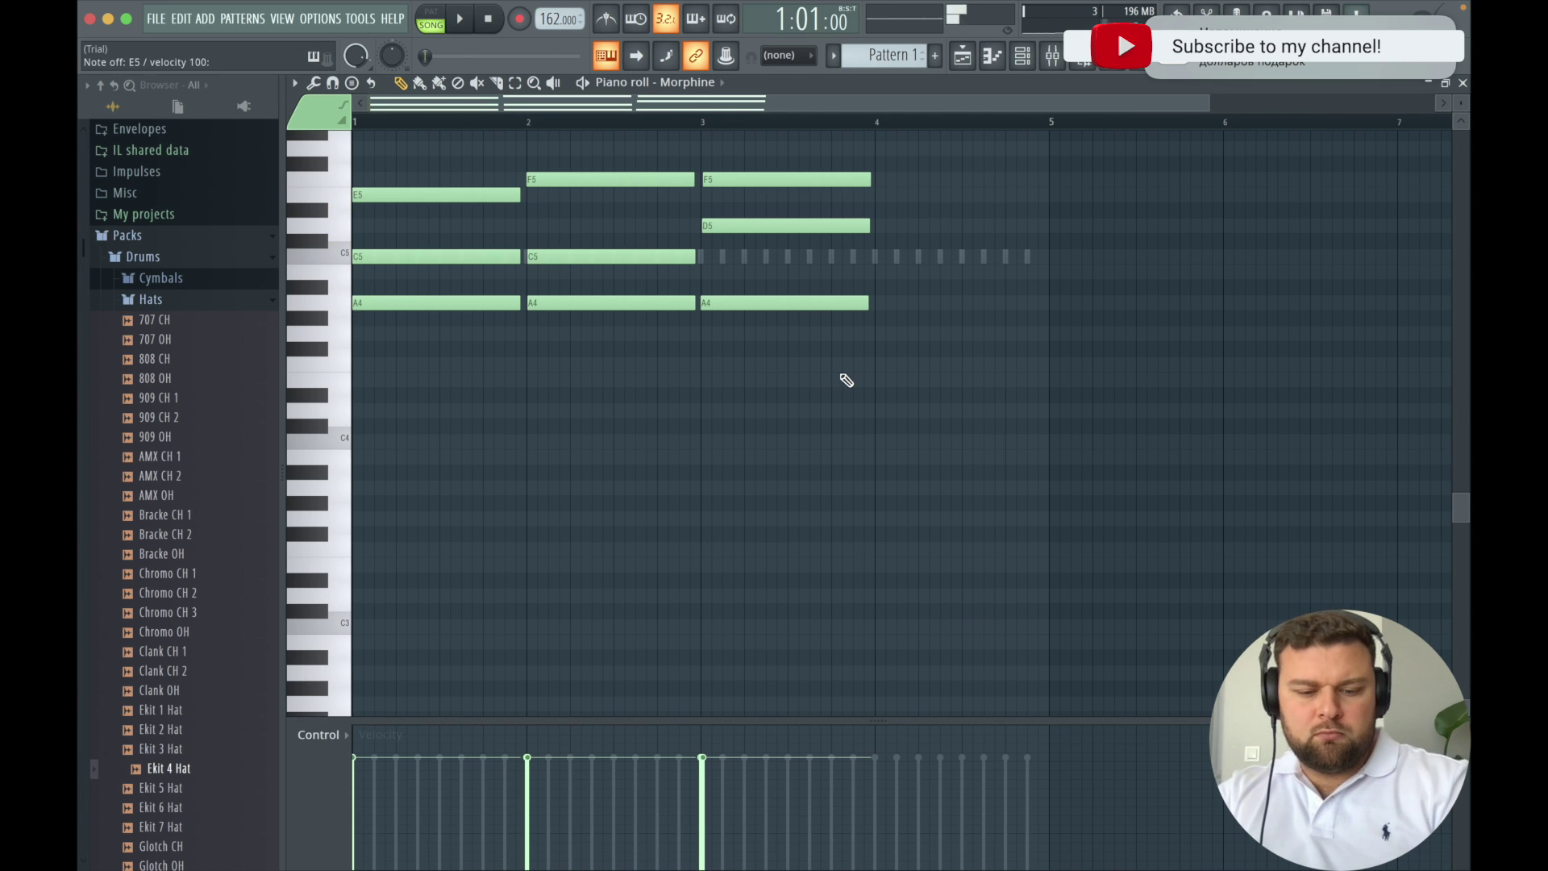
pyautogui.press('v')
pyautogui.press('q')
pyautogui.press('e')
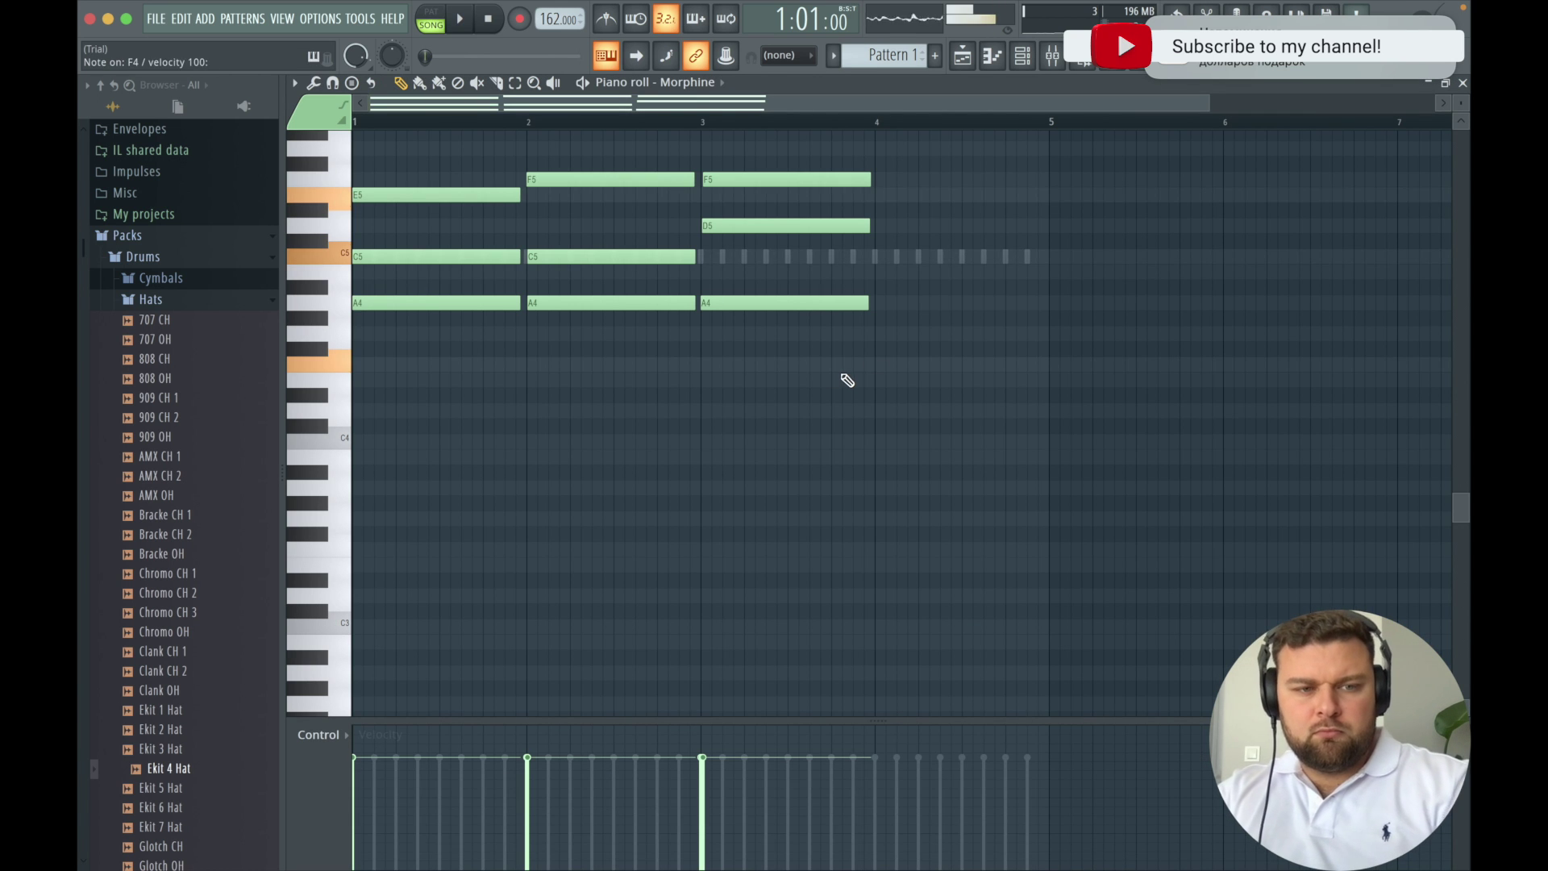
# Draw a chord of G4, B4 and E5 across bar 4, and add a D4 from mid-bar shortened to the bar's end.
pyautogui.click(879, 334)
pyautogui.press('space')
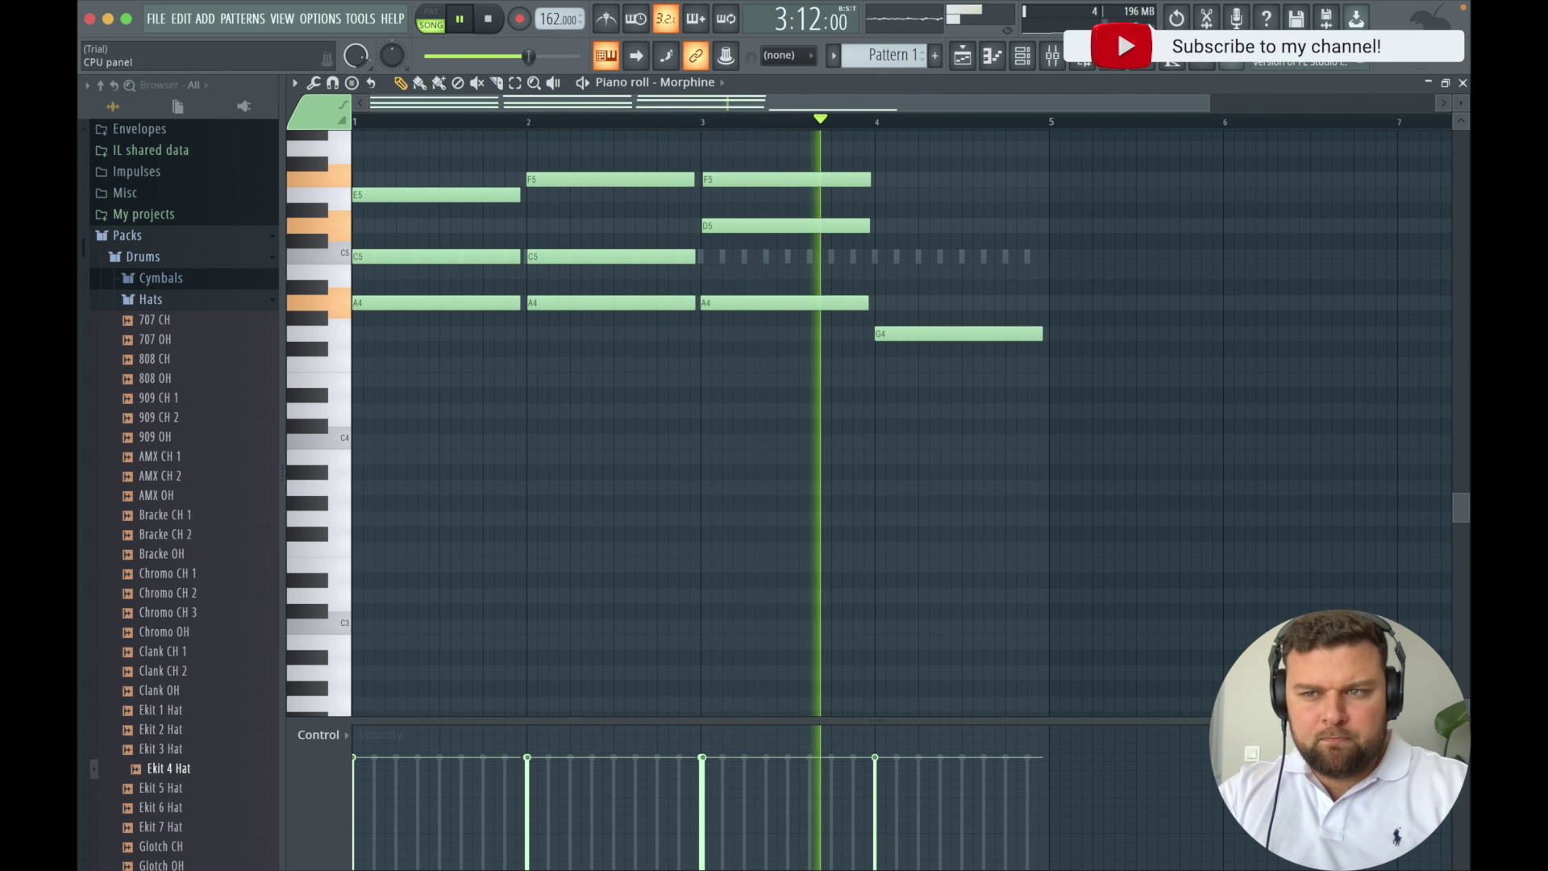
pyautogui.press('space')
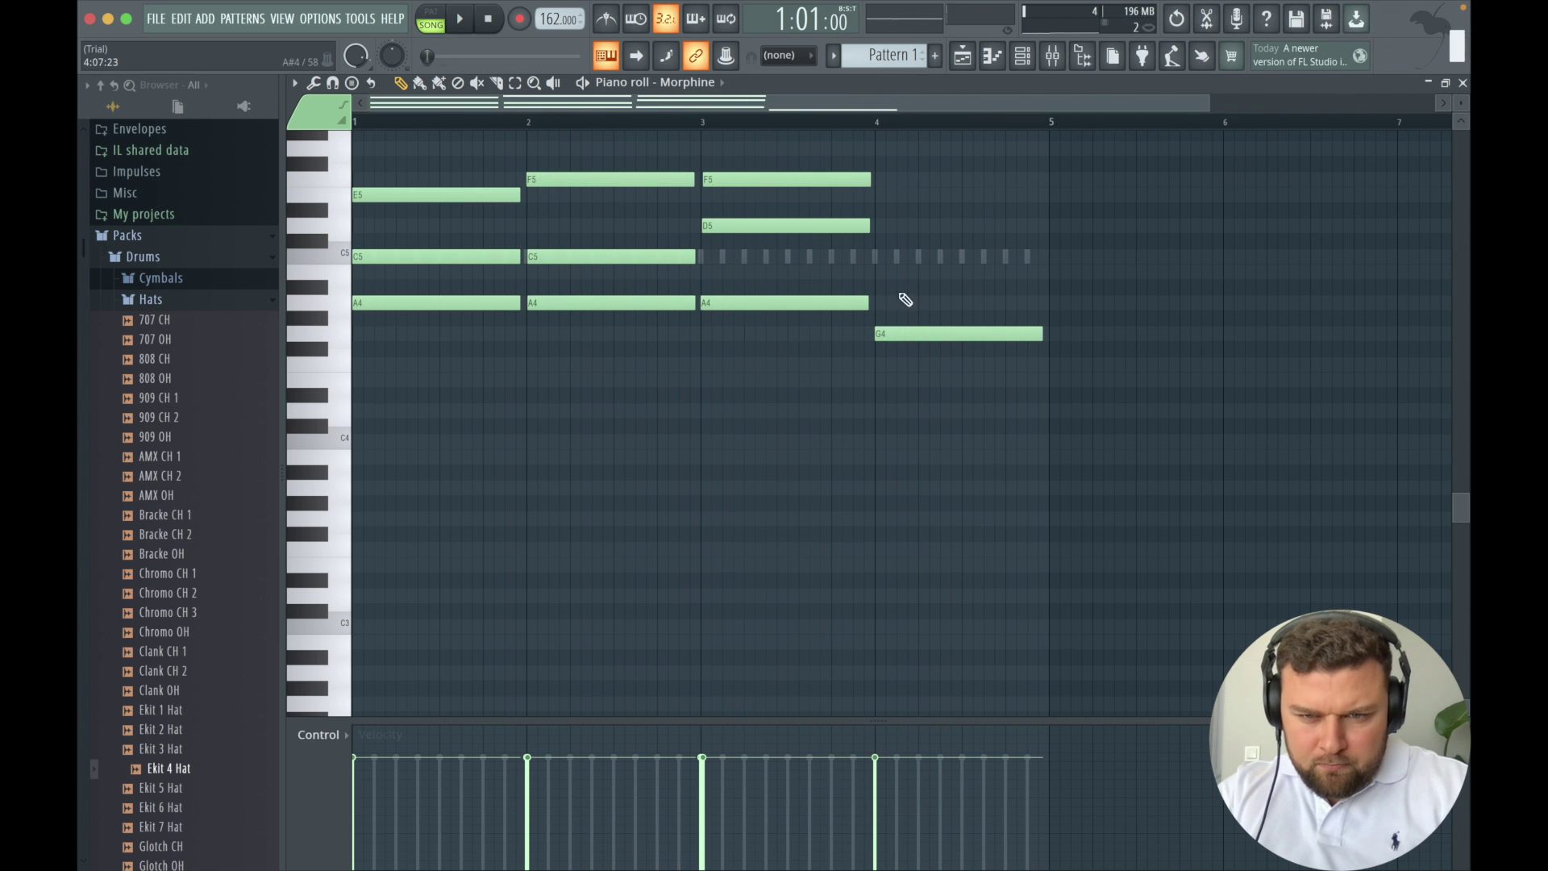
pyautogui.click(882, 277)
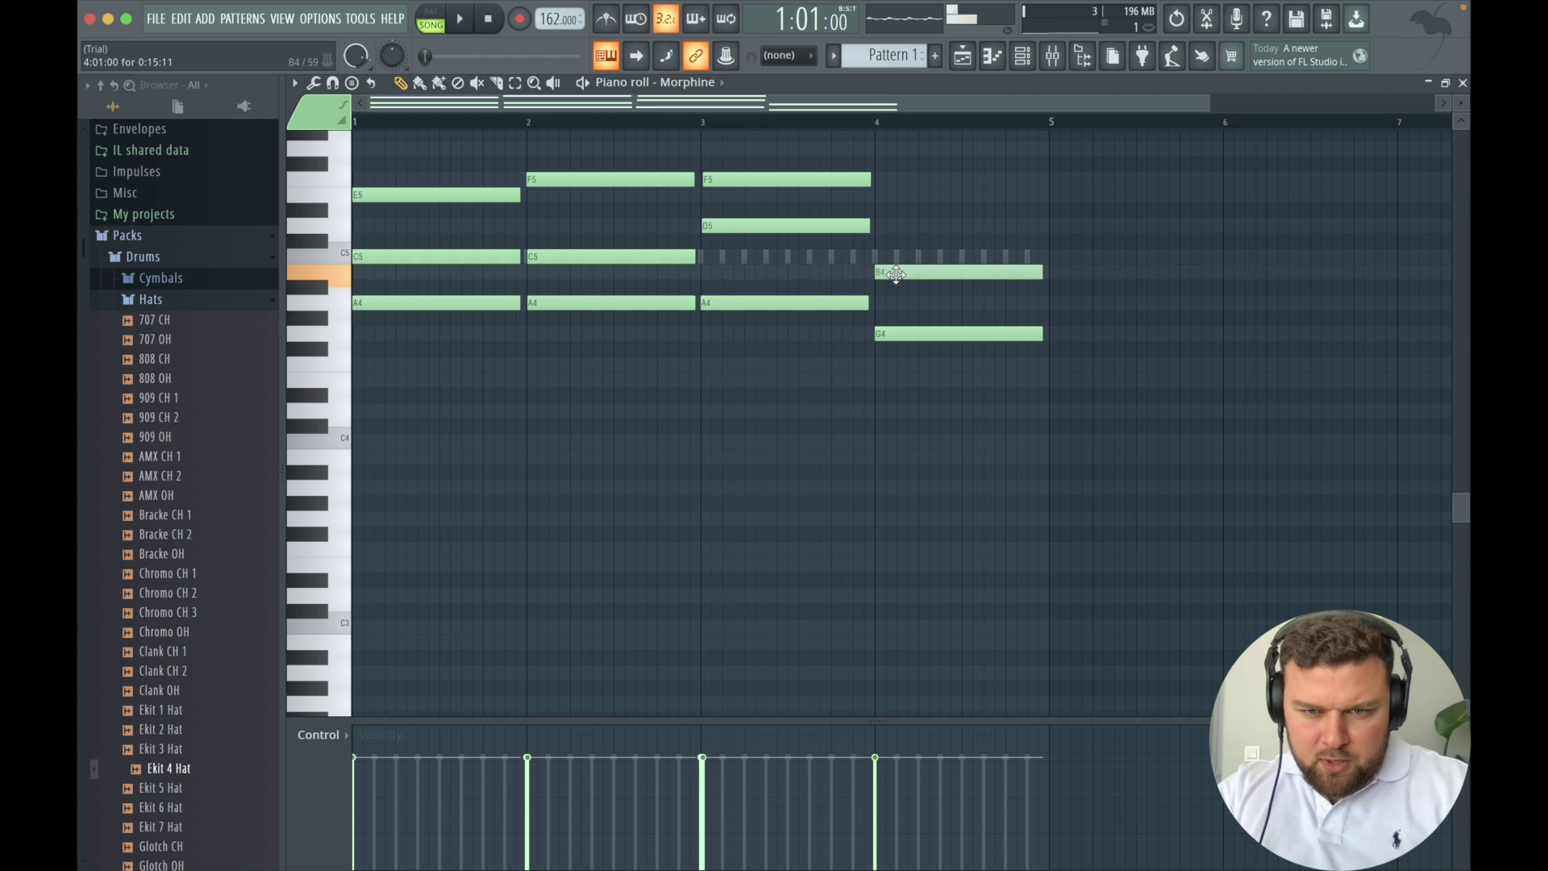
pyautogui.click(881, 195)
pyautogui.press('space')
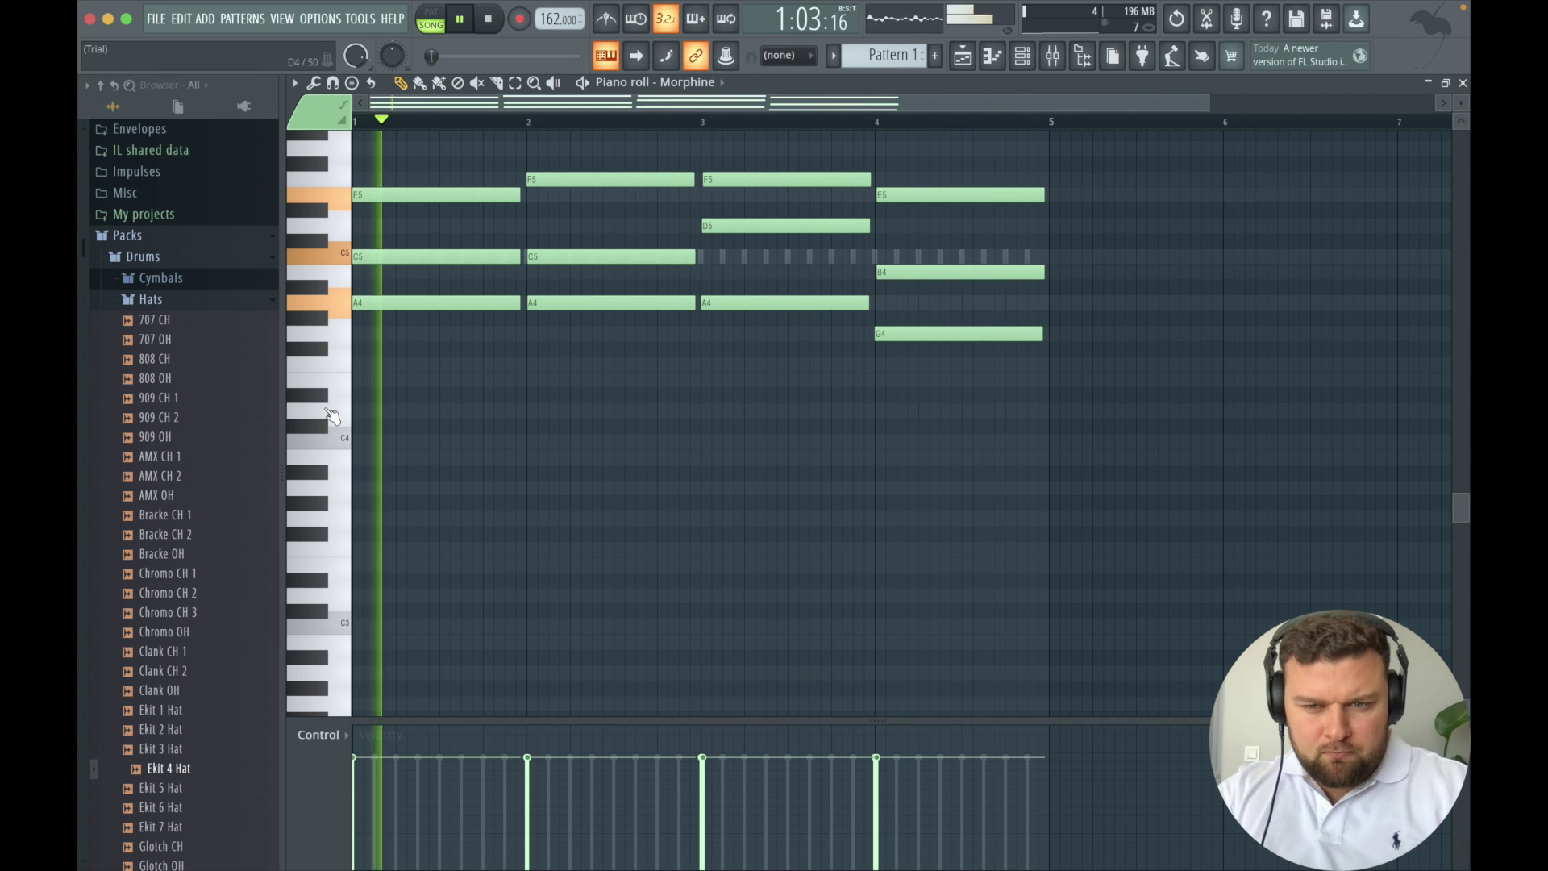
pyautogui.press('space')
pyautogui.click(957, 413)
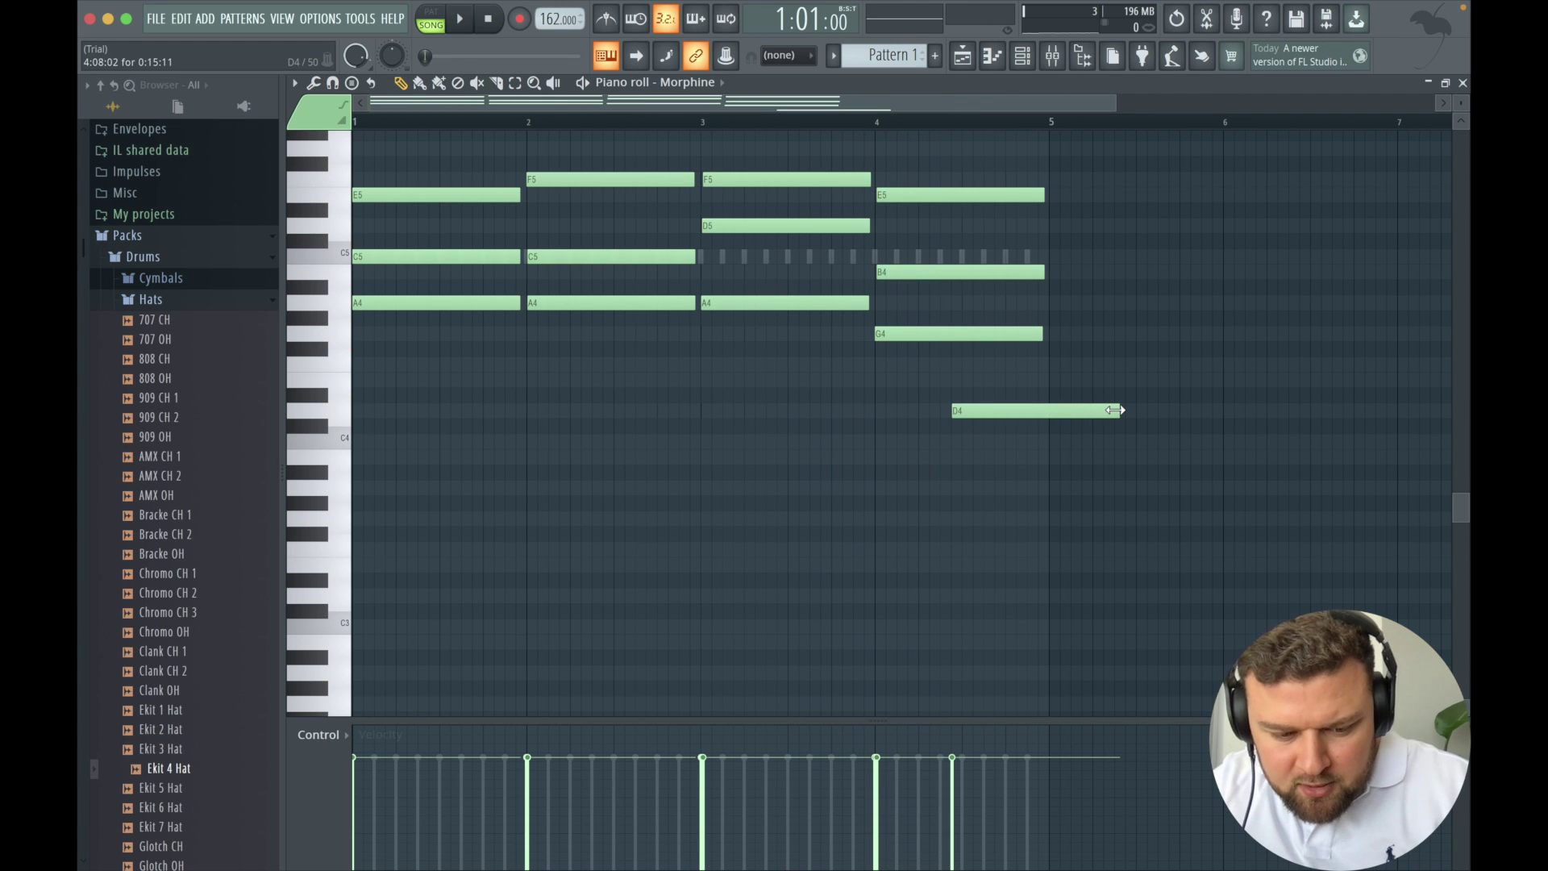
pyautogui.moveTo(1115, 410); pyautogui.dragTo(1047, 424)
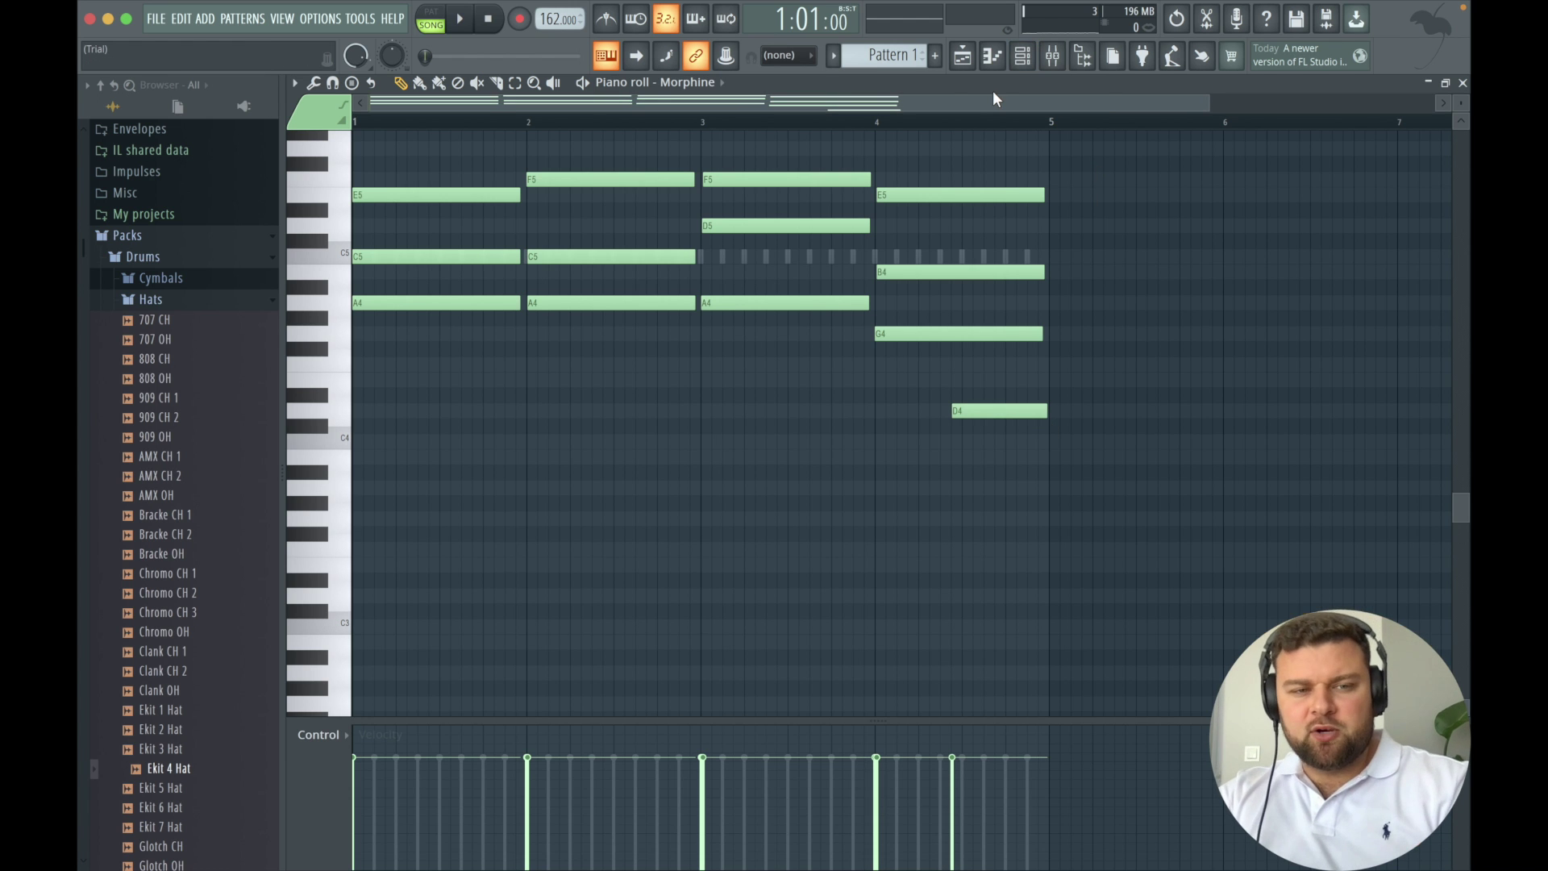
# Place 808 Kick hits on steps 1 and 7 of the pattern and briefly play them back.
pyautogui.click(1023, 55)
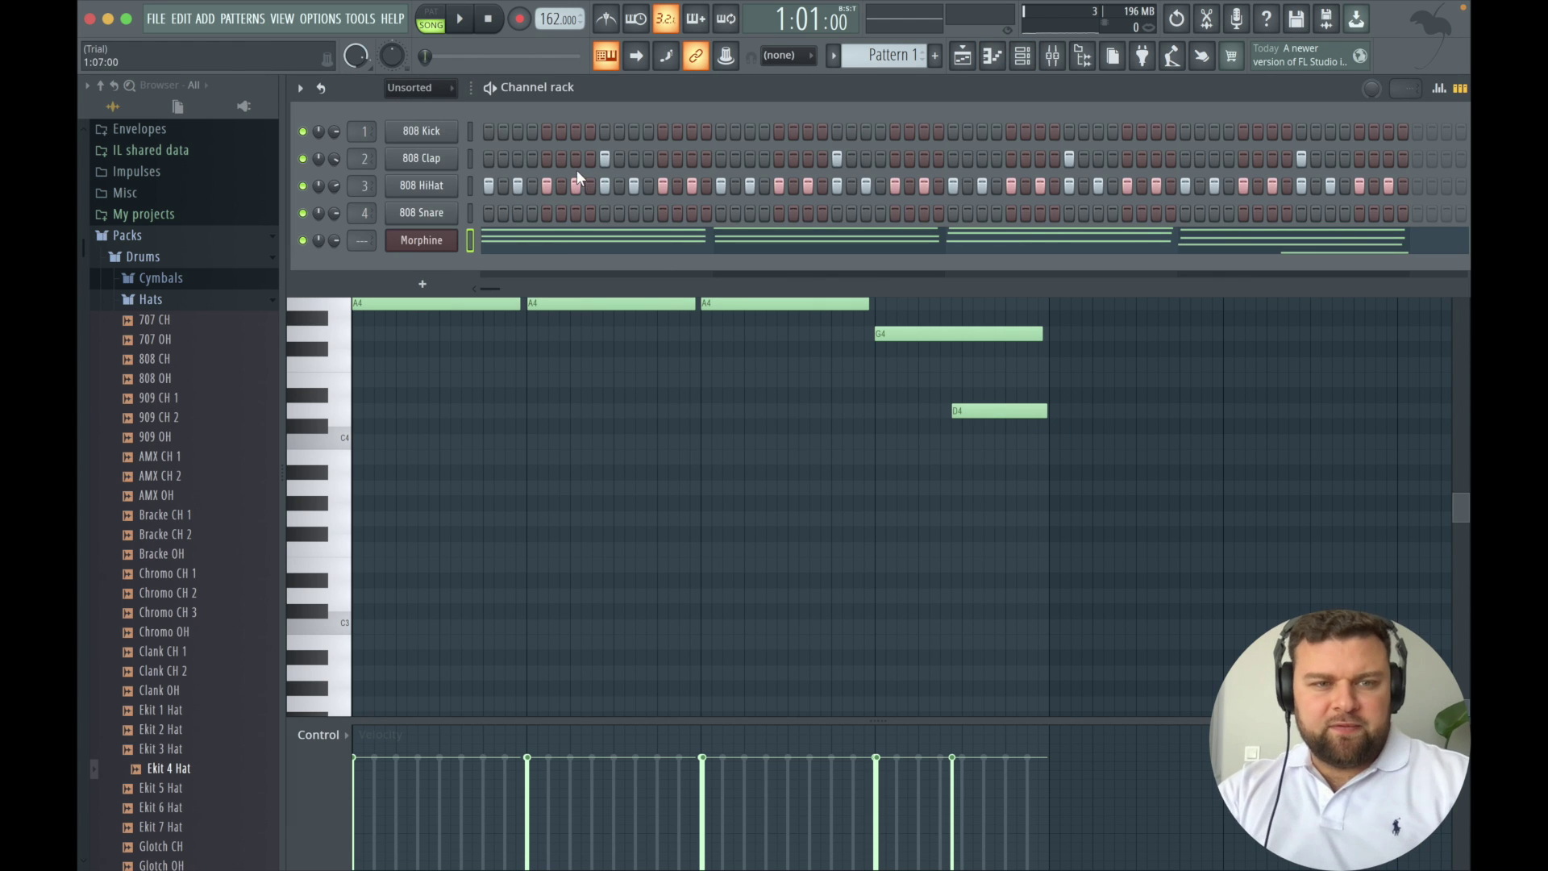
pyautogui.click(488, 130)
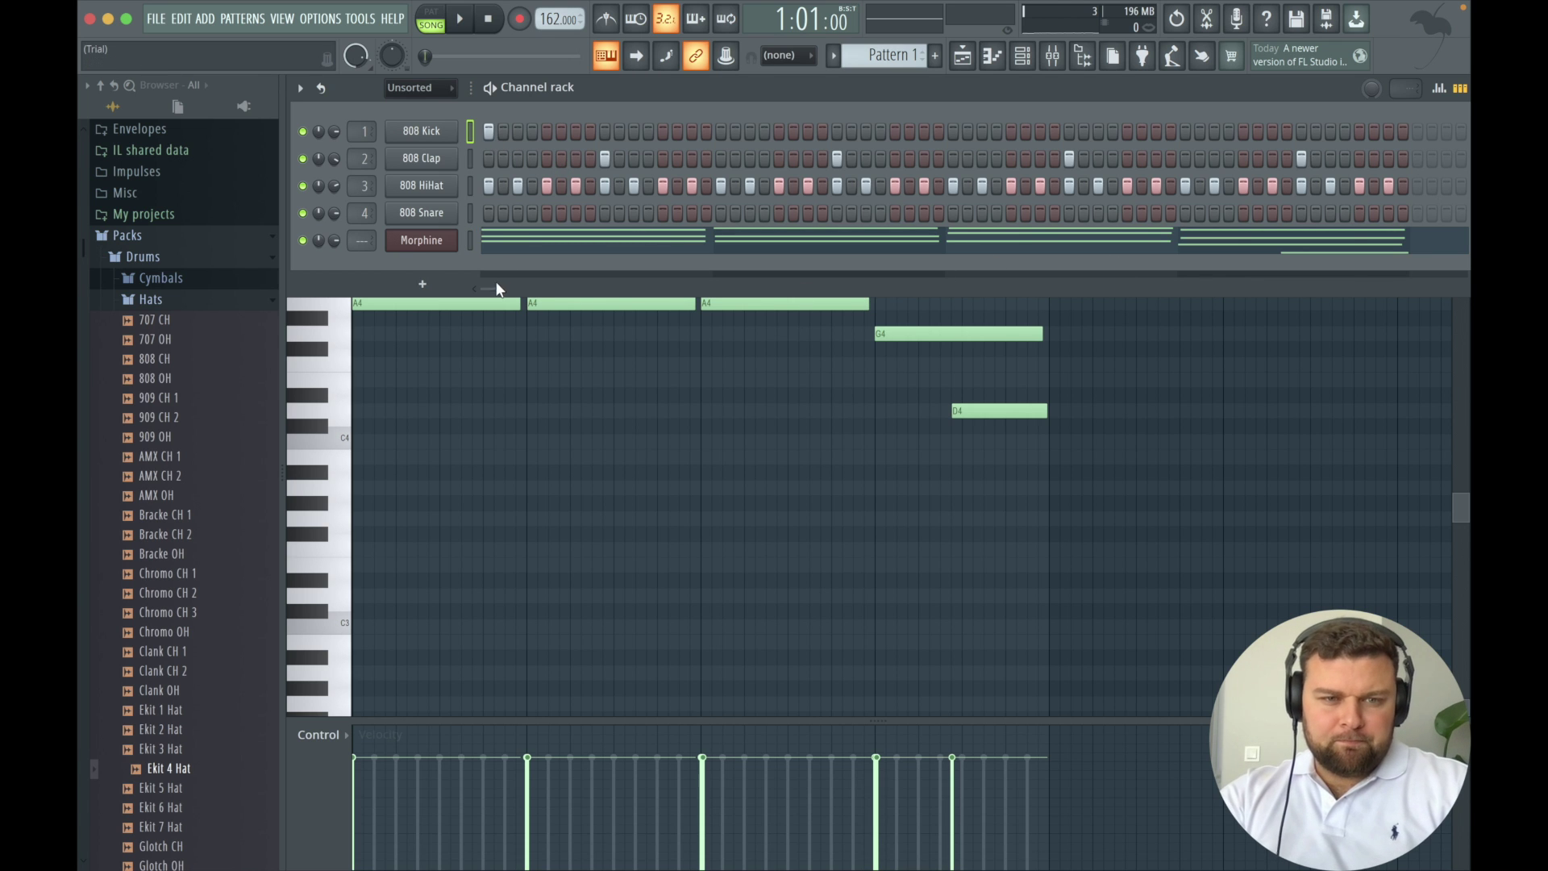
pyautogui.click(574, 131)
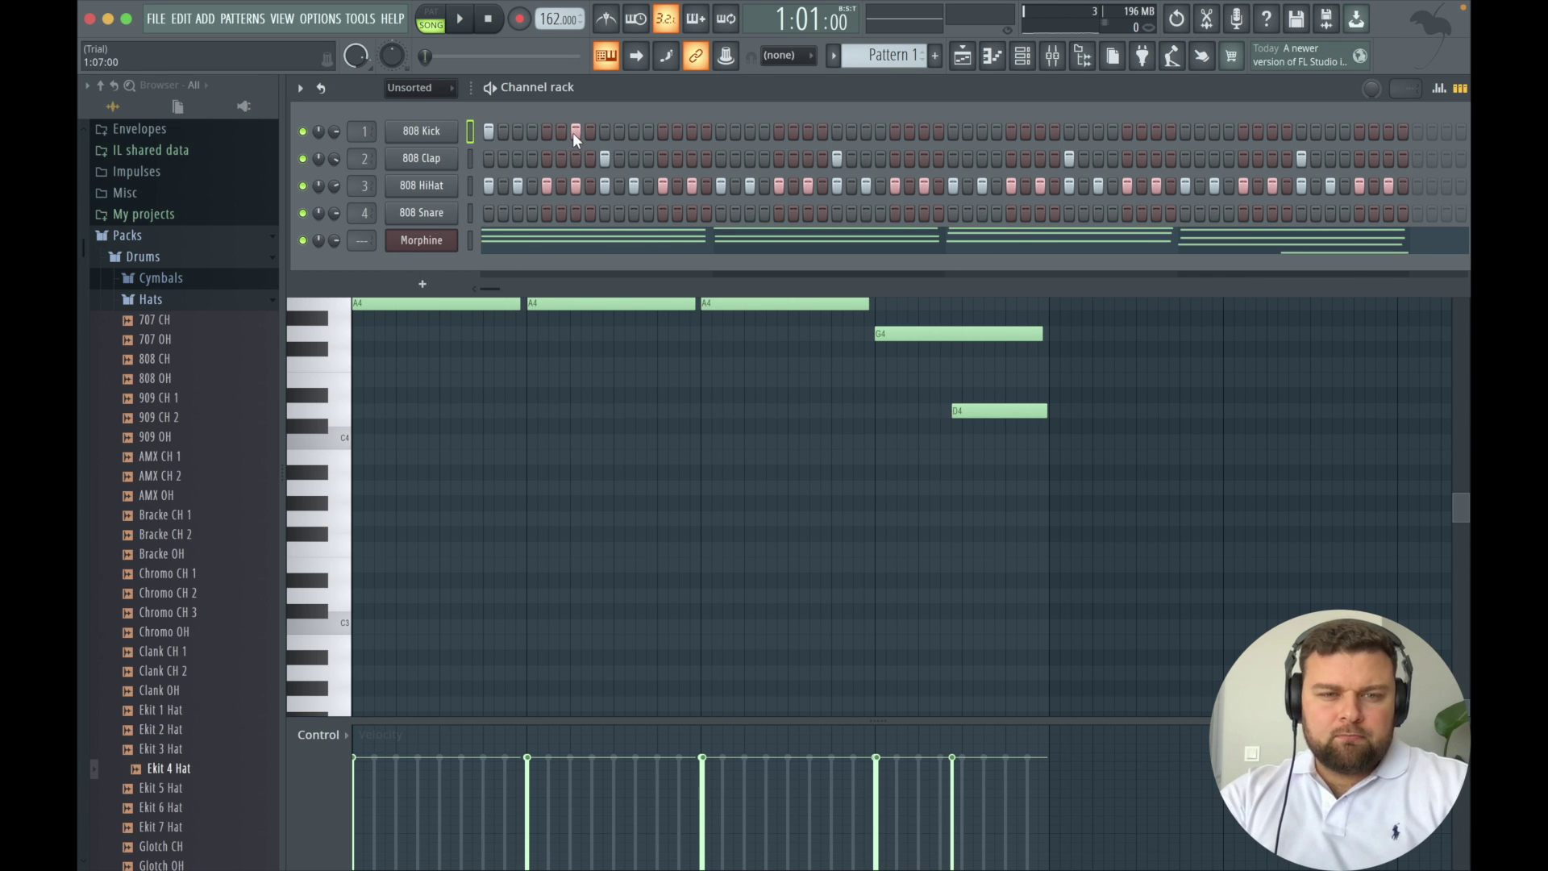
pyautogui.press('space')
pyautogui.press('space')
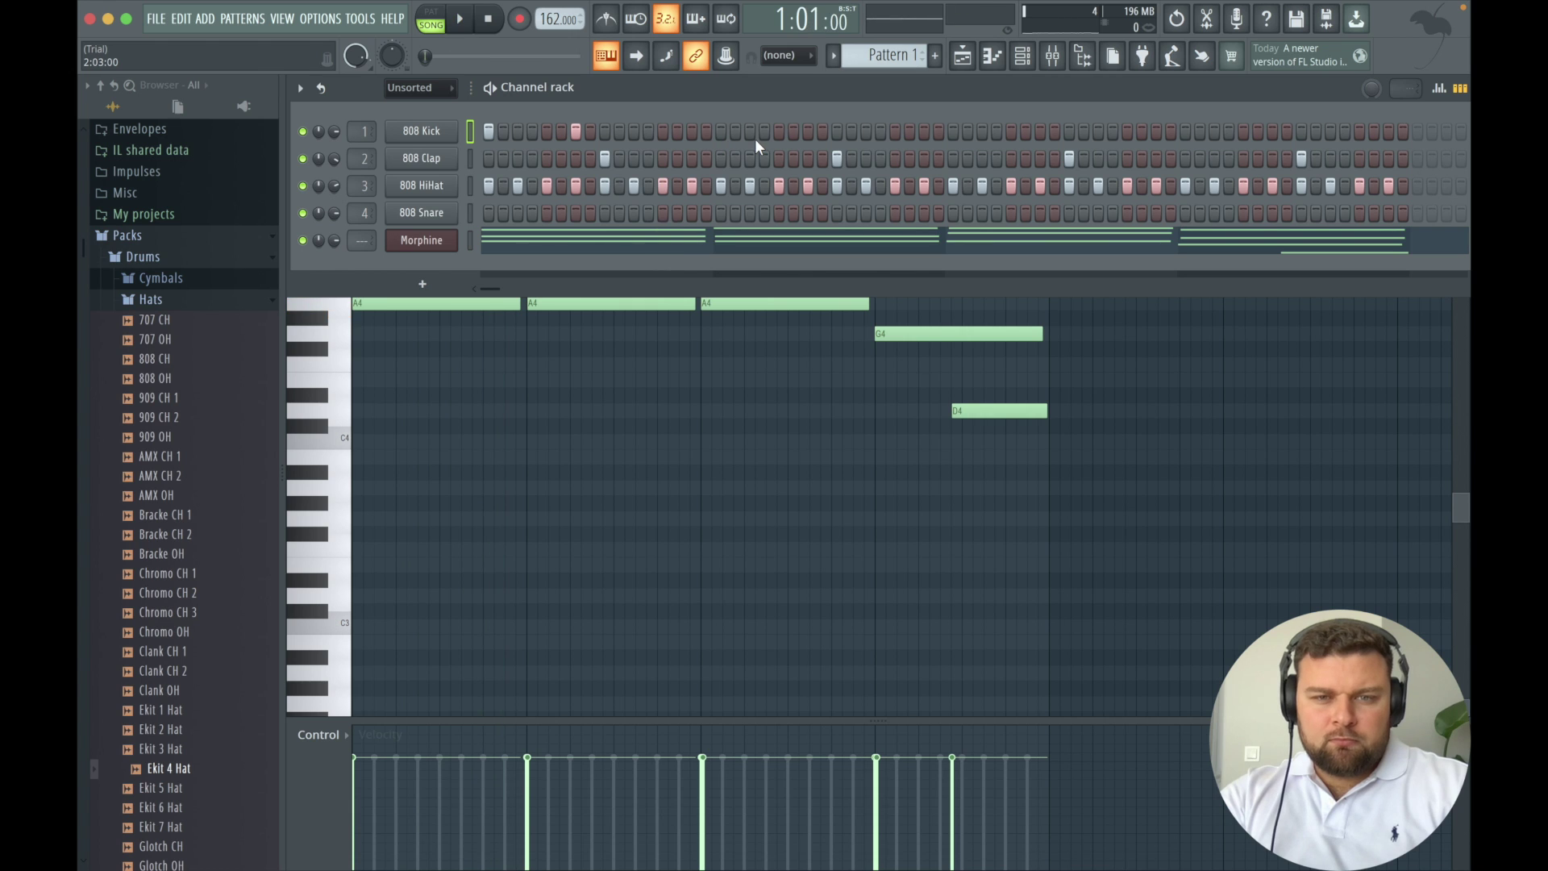
# Add 808 Kick hits on steps 21, 29, 33, 47, 53, 55 and 61, checking the groove with playback.
pyautogui.click(775, 133)
pyautogui.press('space')
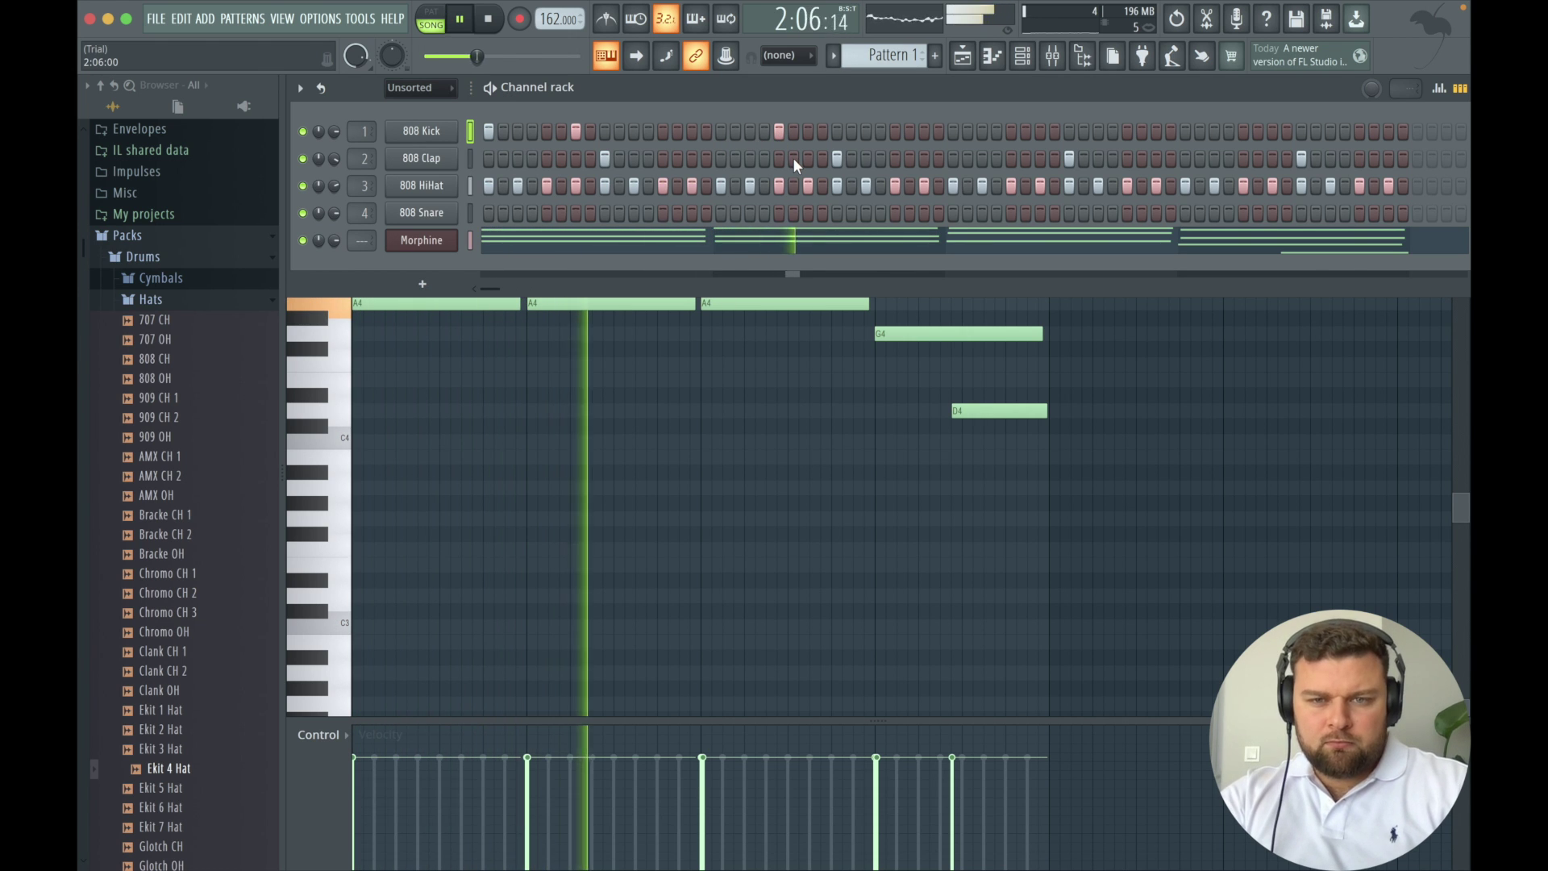
pyautogui.press('space')
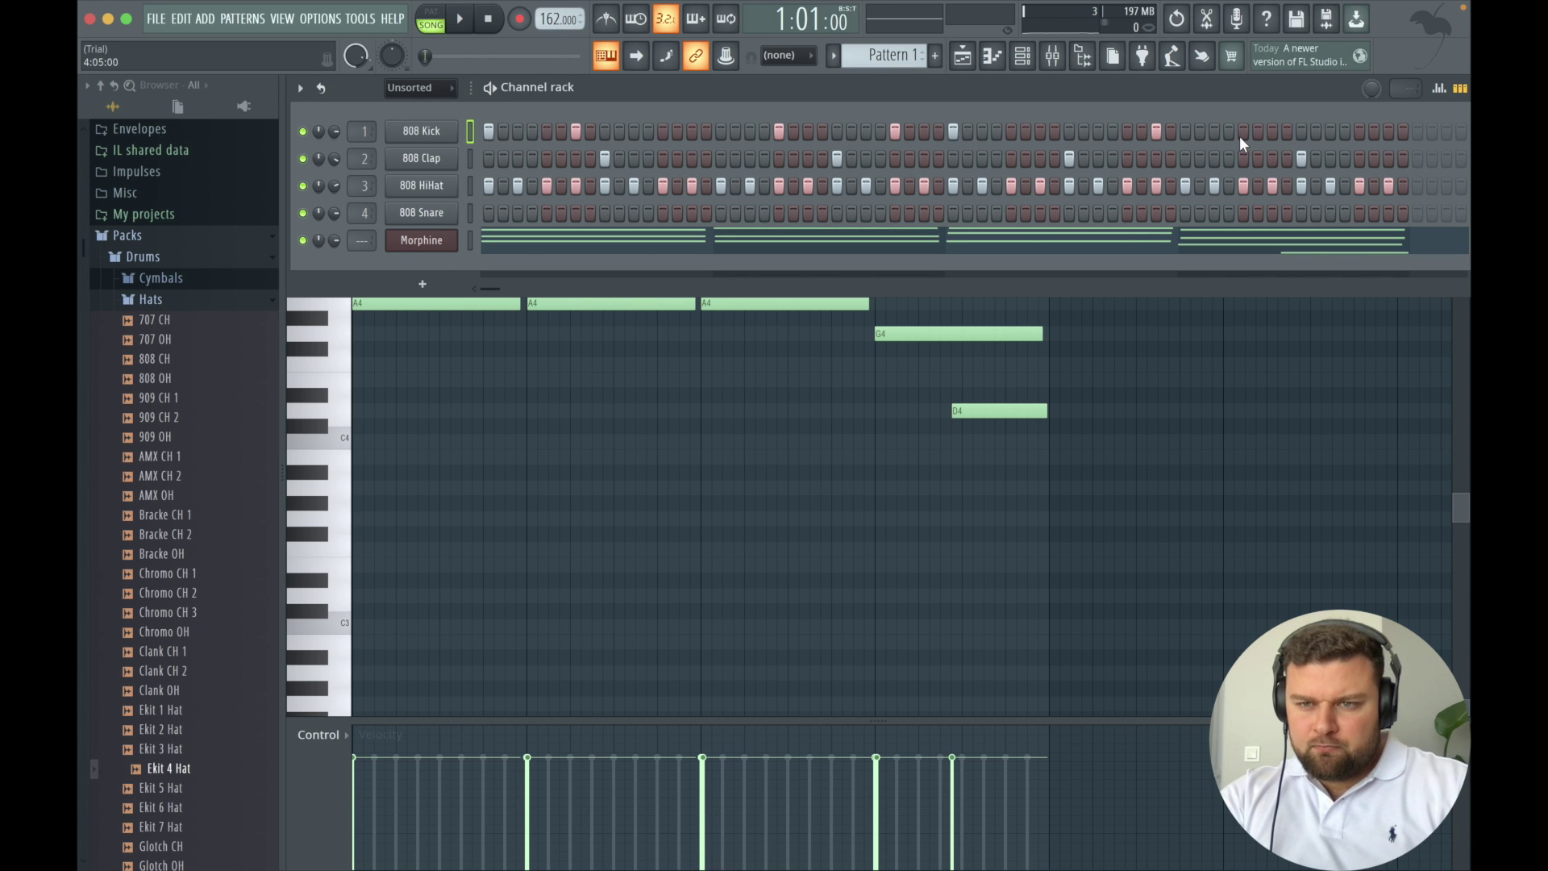
pyautogui.click(1272, 132)
pyautogui.press('space')
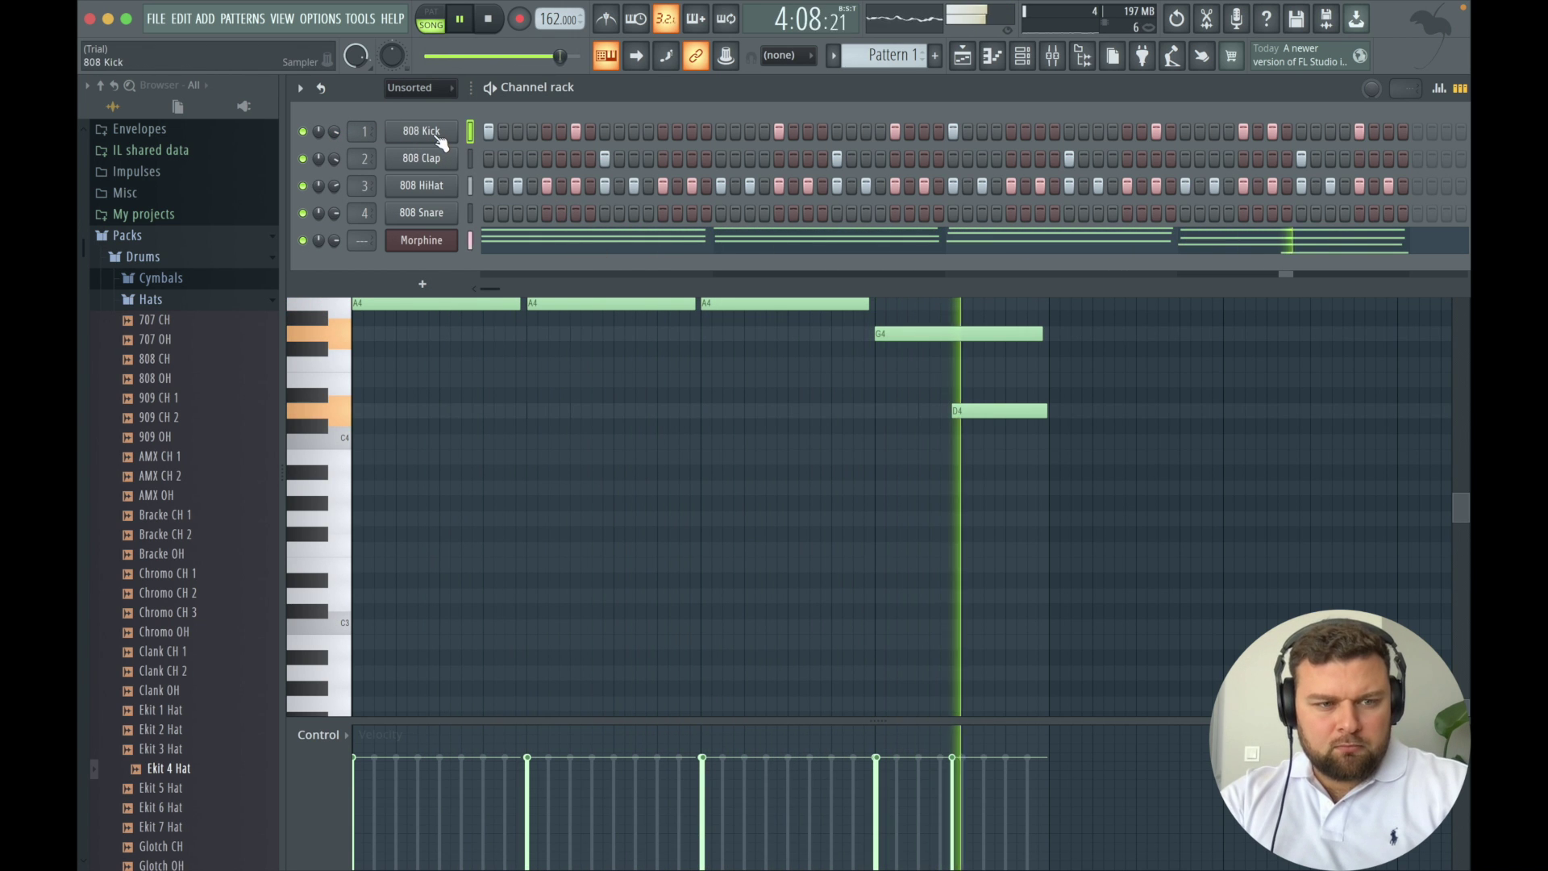
pyautogui.press('space')
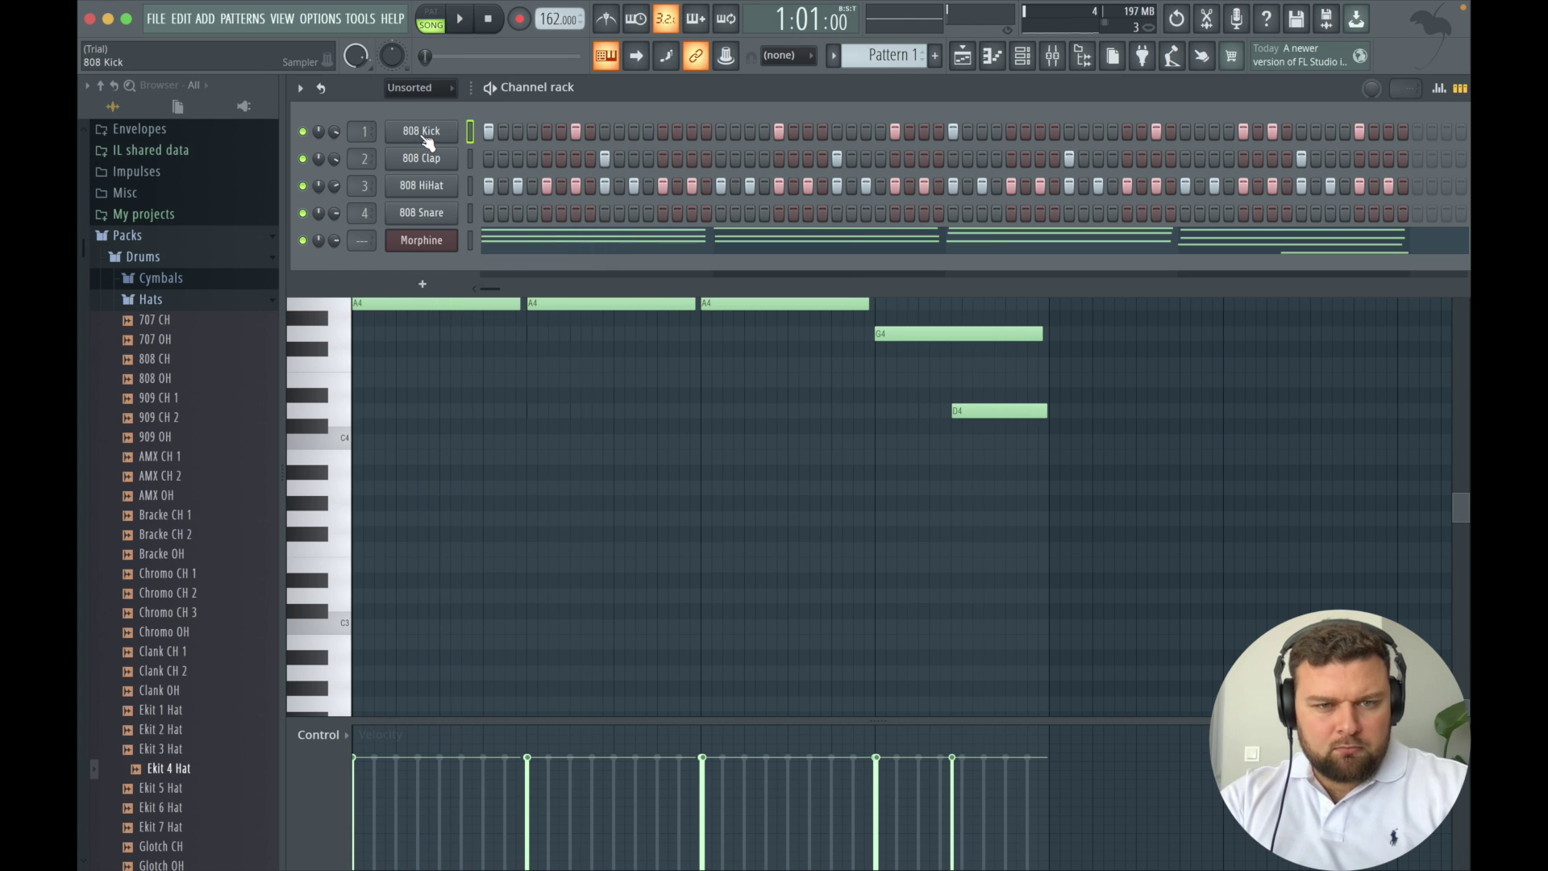
# Move the 808 Kick's sample start slightly later and listen to it during playback.
pyautogui.click(422, 132)
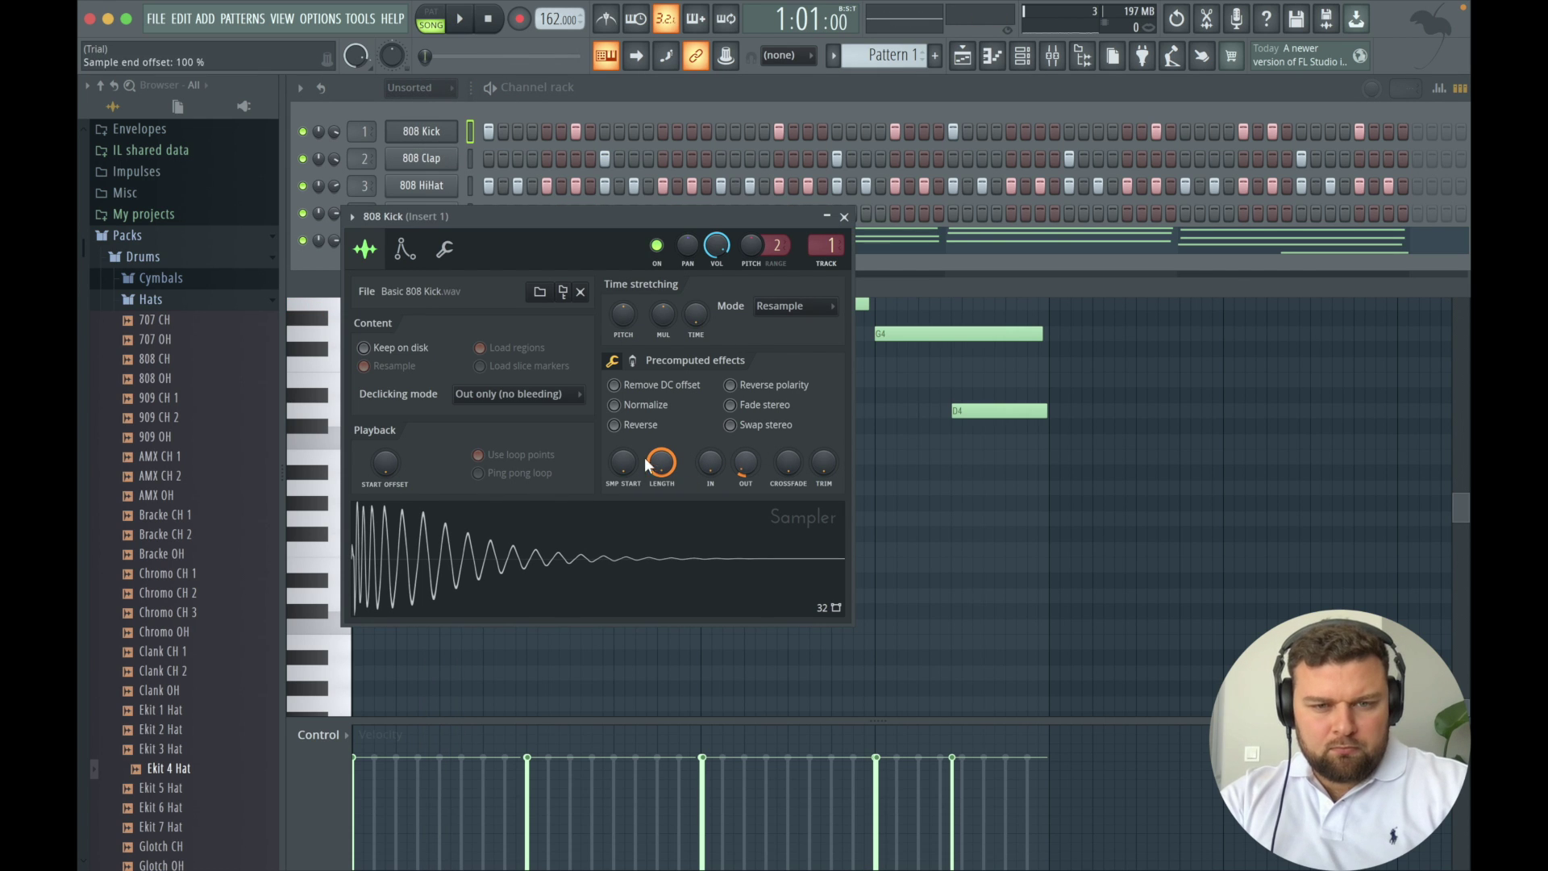
pyautogui.moveTo(623, 462); pyautogui.dragTo(623, 454)
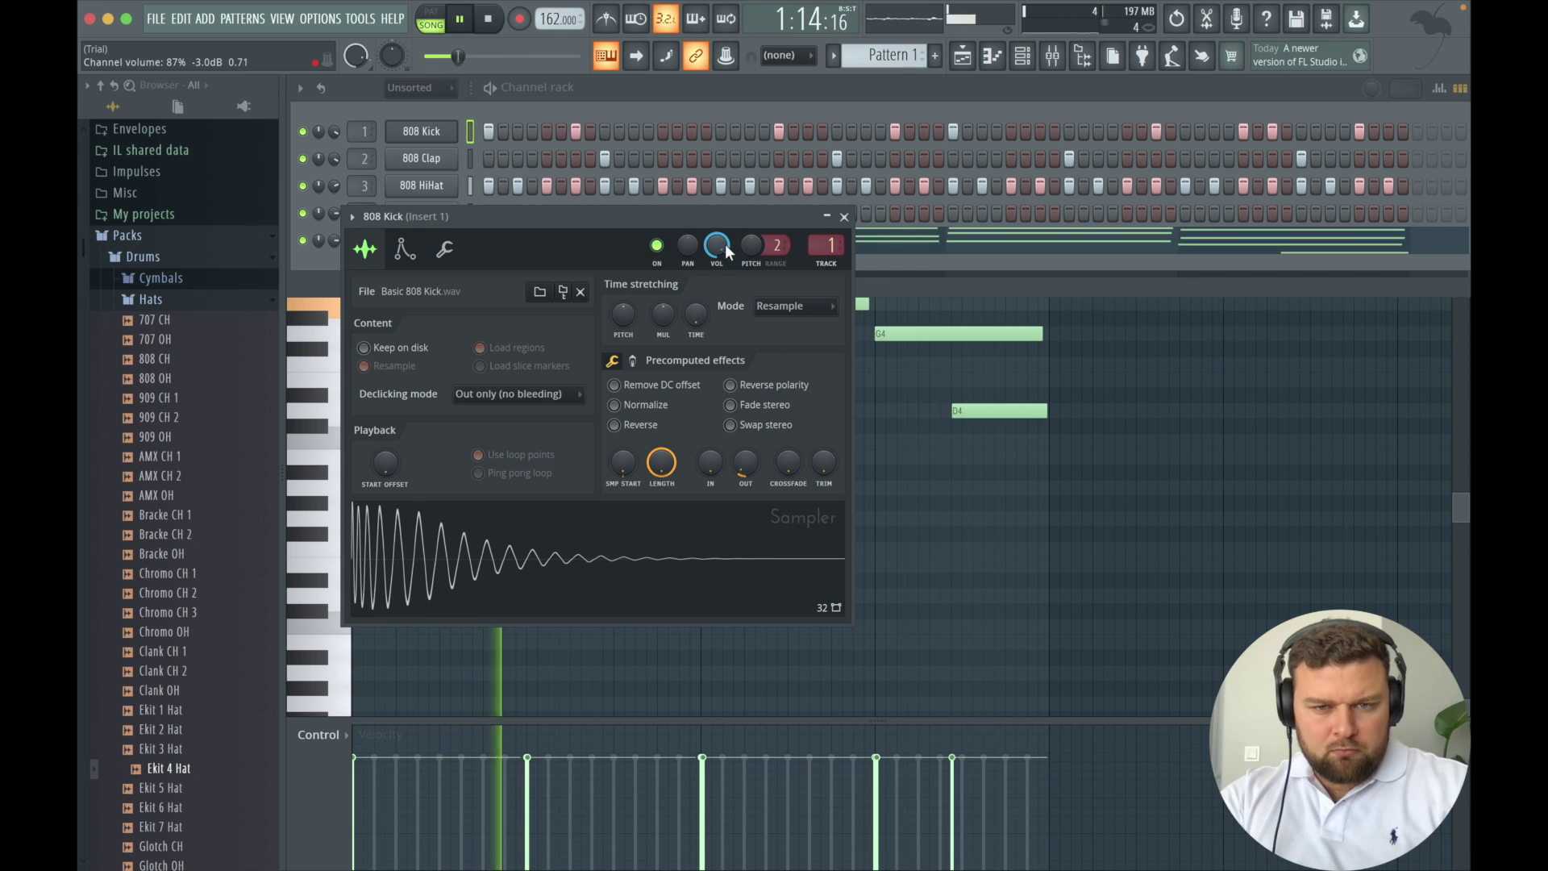
pyautogui.click(844, 216)
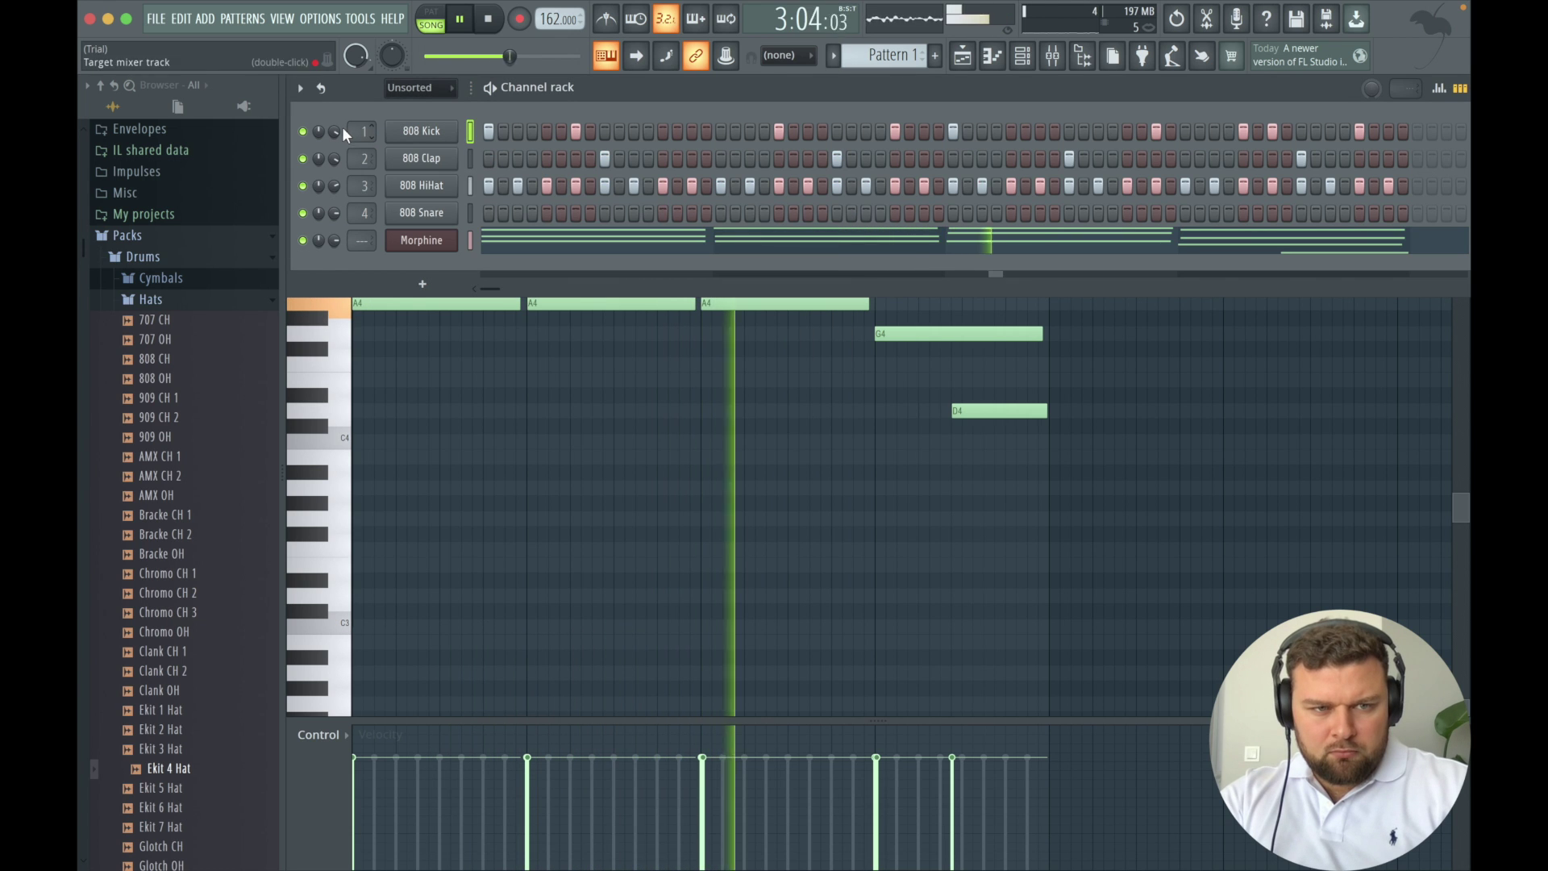
# Raise the 808 Kick sample's precomputed boost to 1% and listen to it with the pattern.
pyautogui.click(432, 134)
pyautogui.press('space')
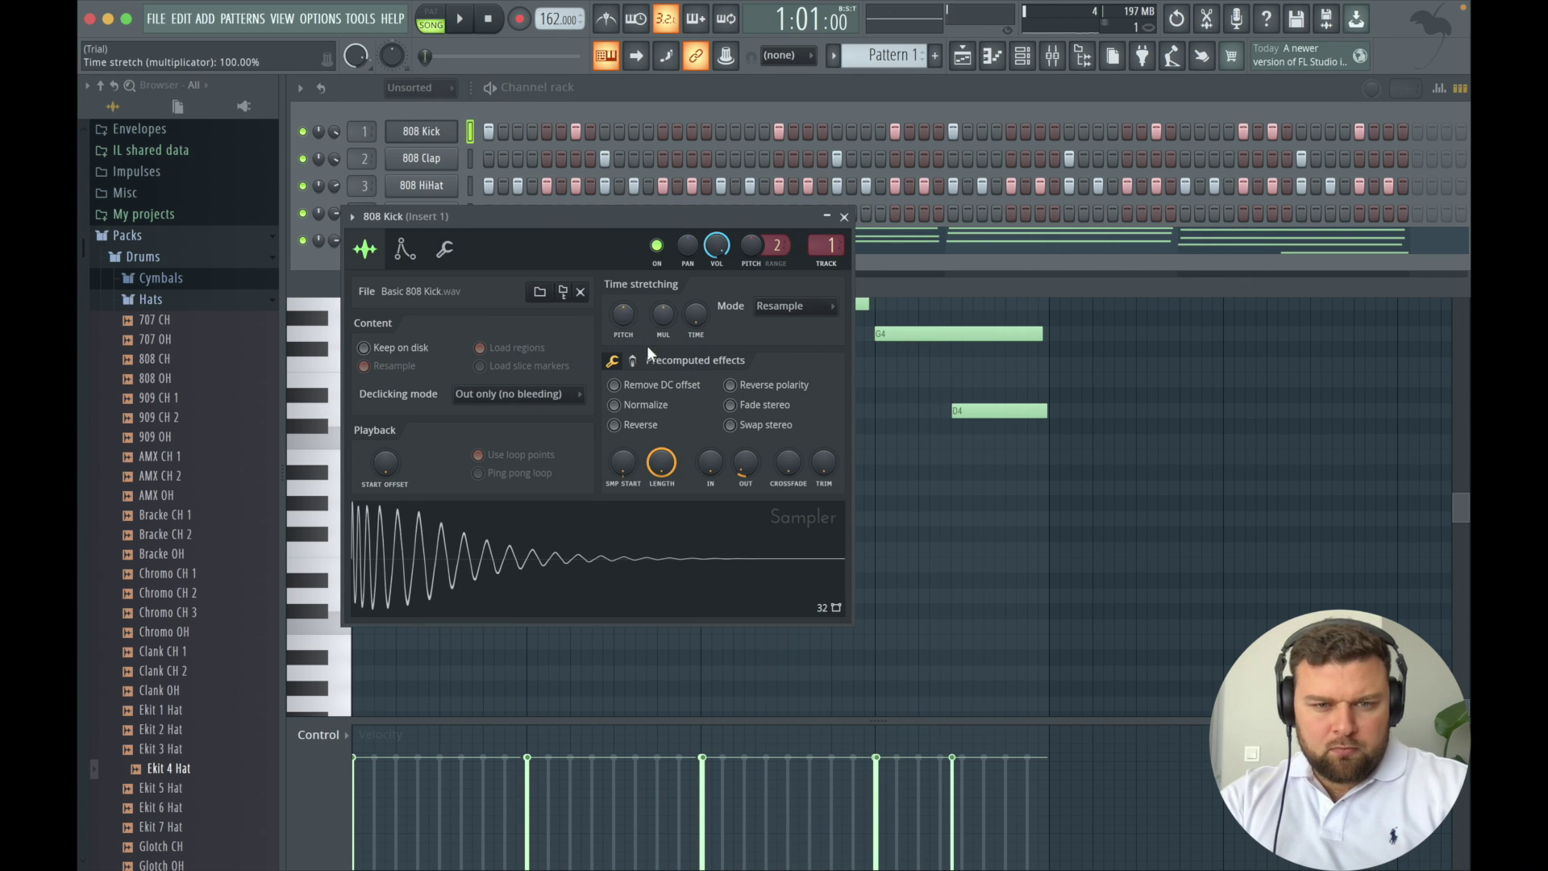
pyautogui.click(637, 360)
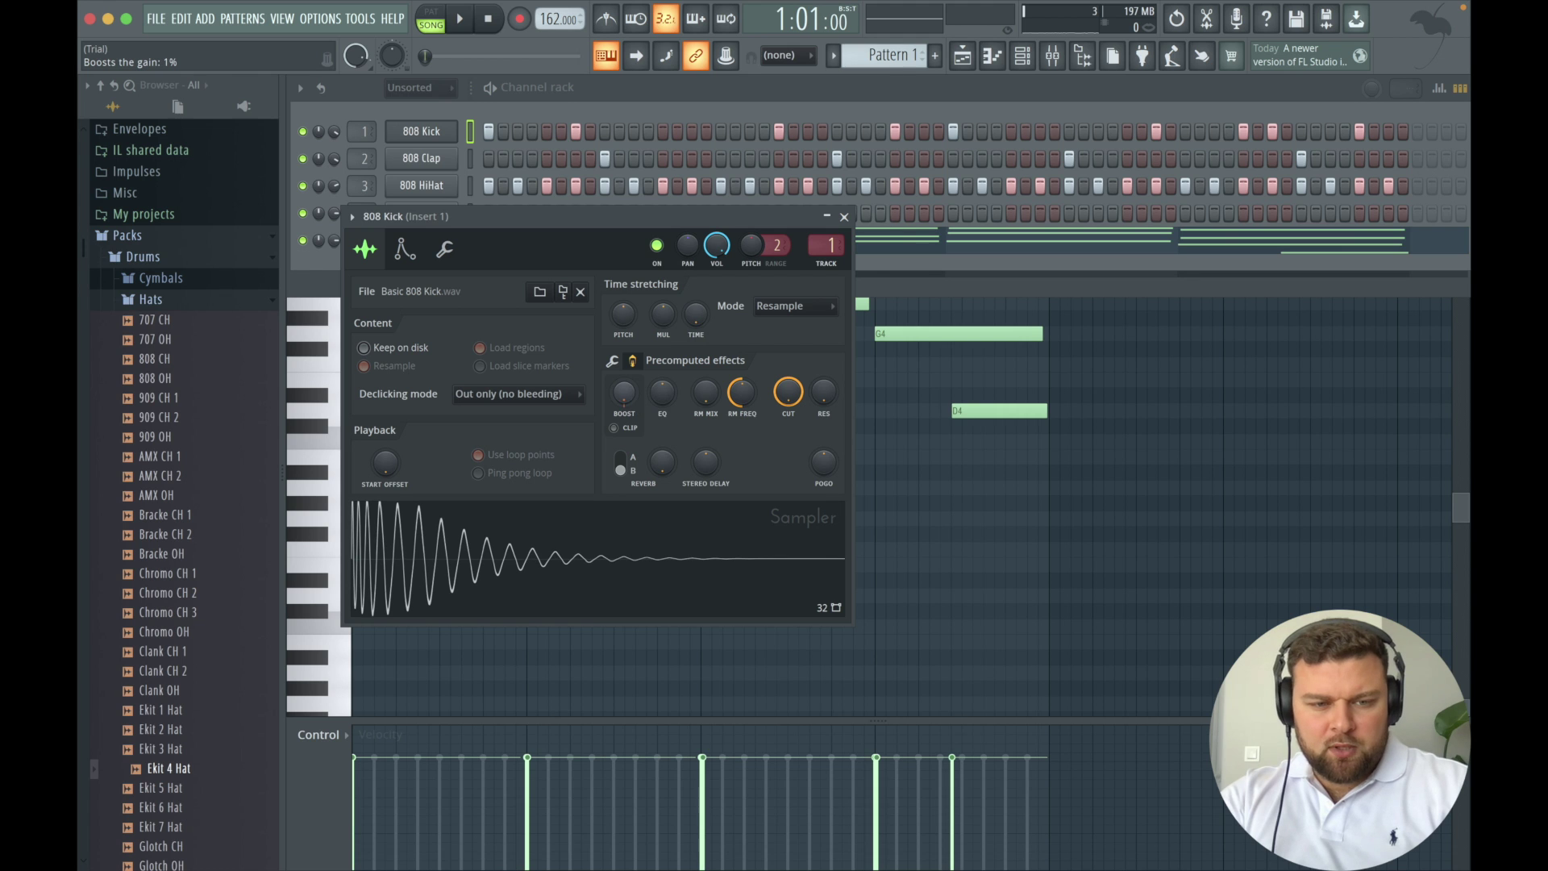
pyautogui.press('space')
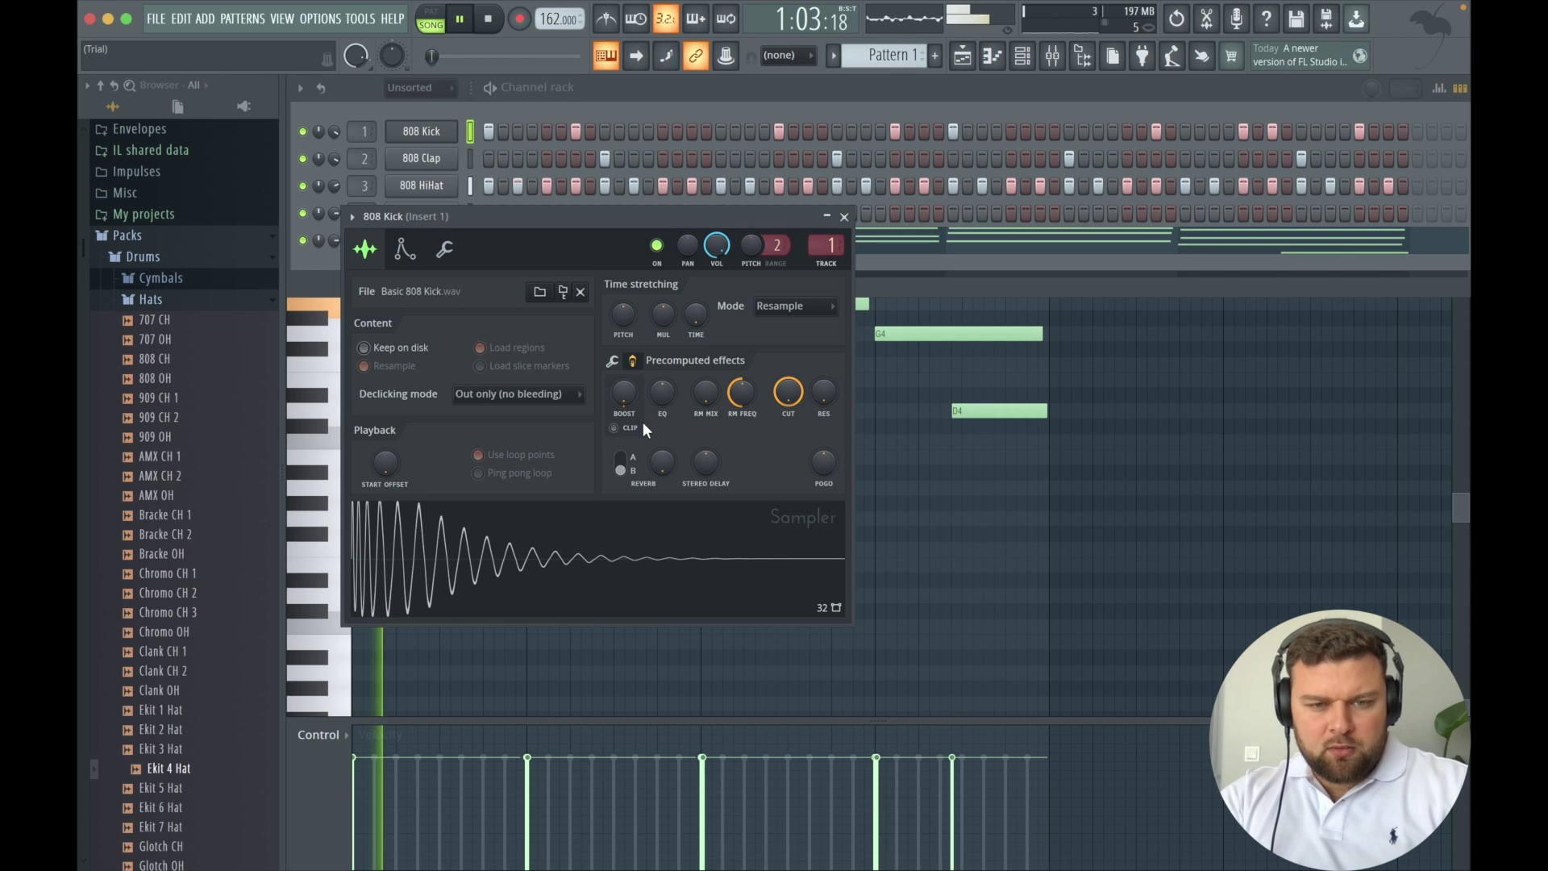
pyautogui.click(844, 216)
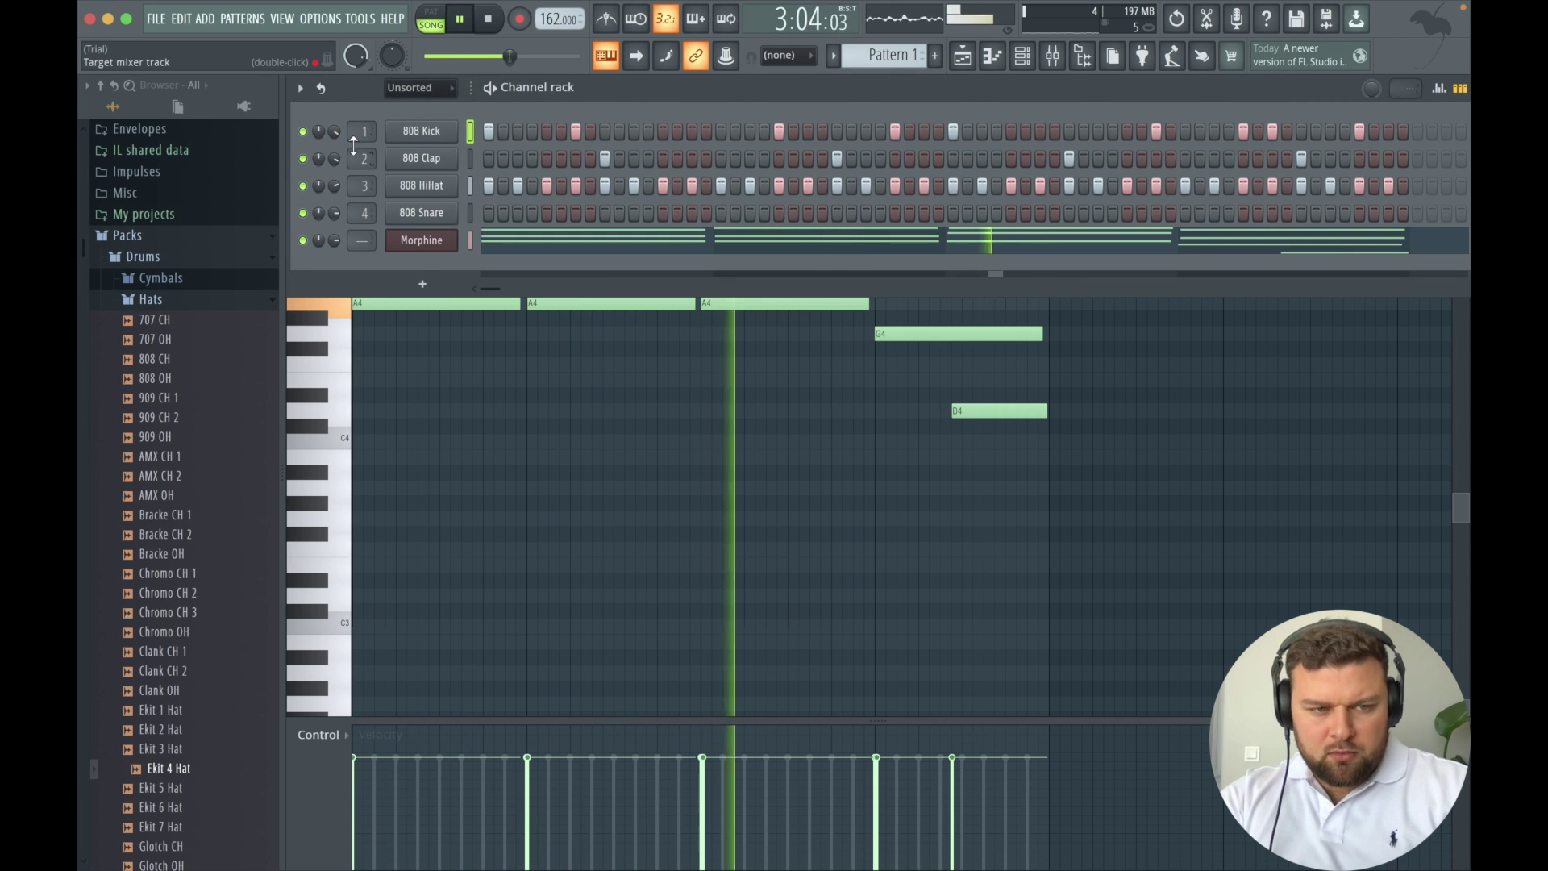
pyautogui.press('space')
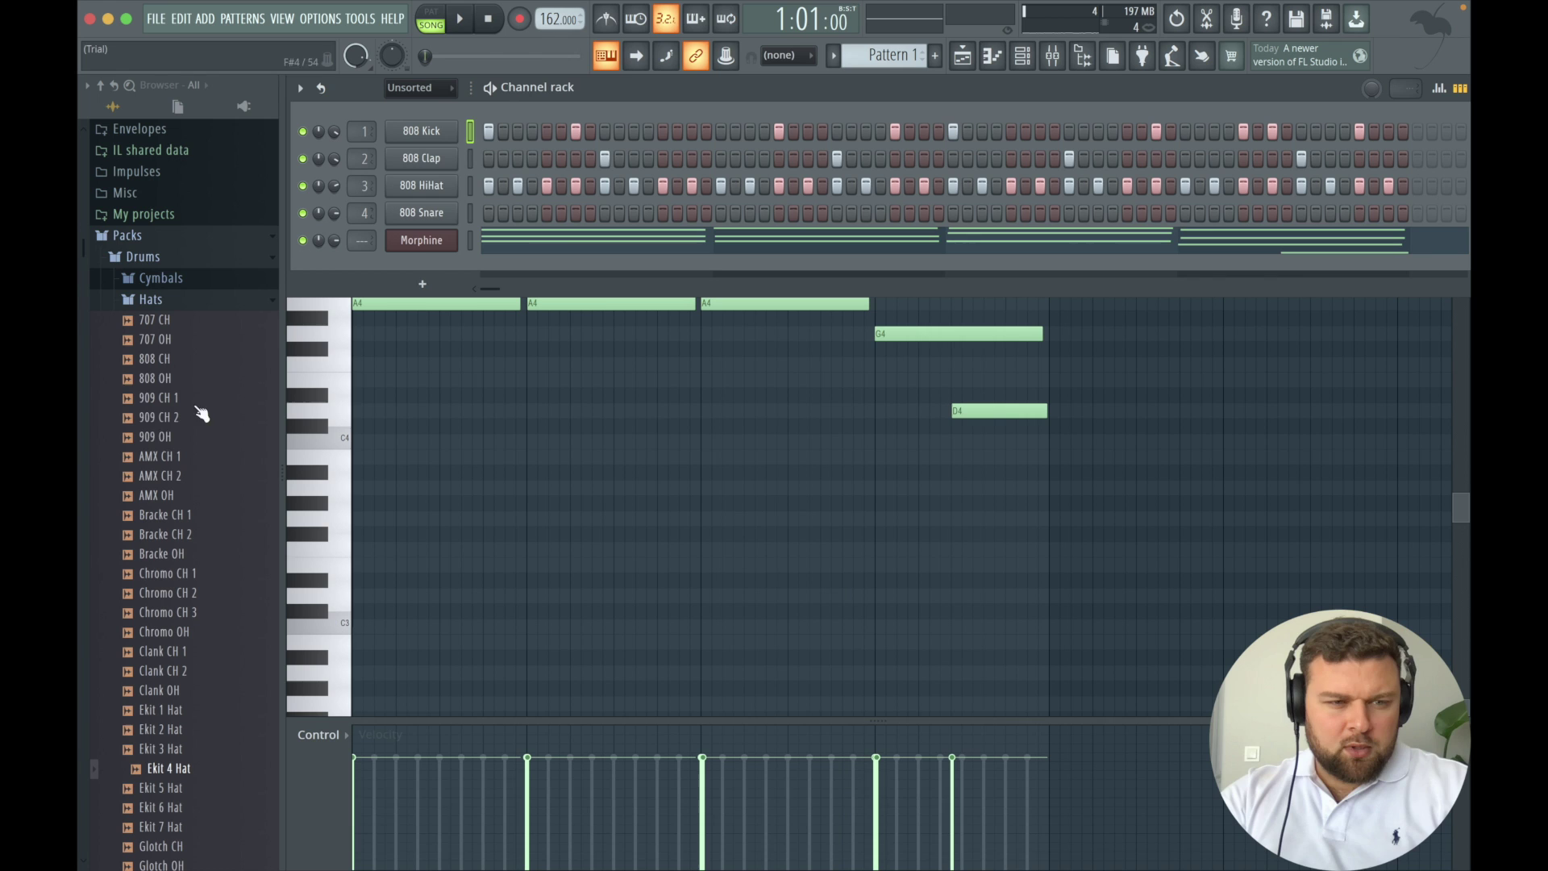
# Normalize the 808 HiHat sample and set its quick fade out to 32%.
pyautogui.click(440, 199)
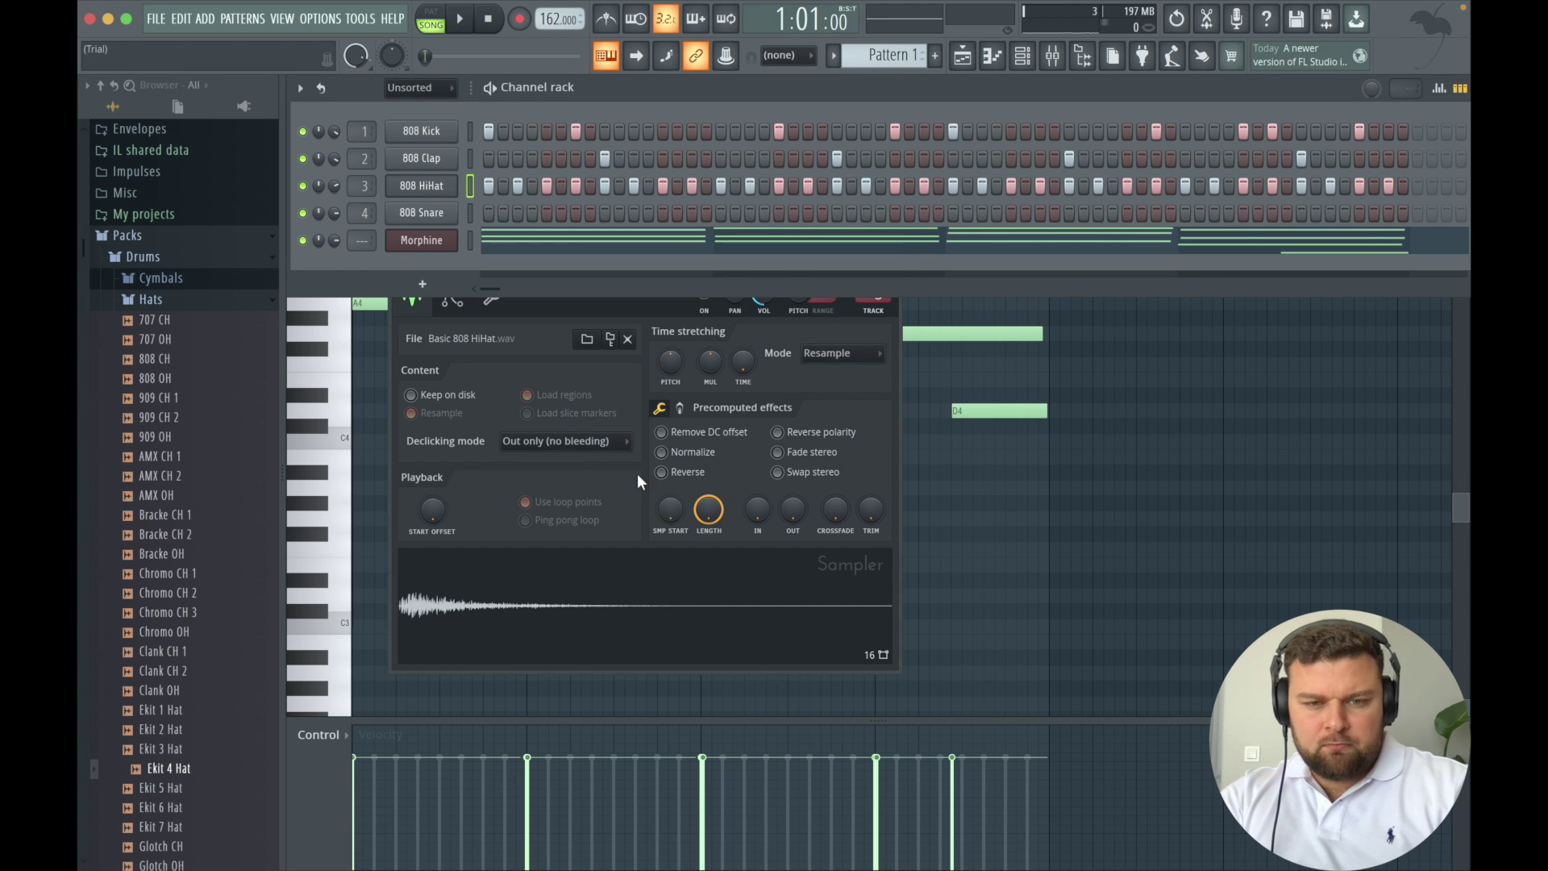
pyautogui.click(631, 629)
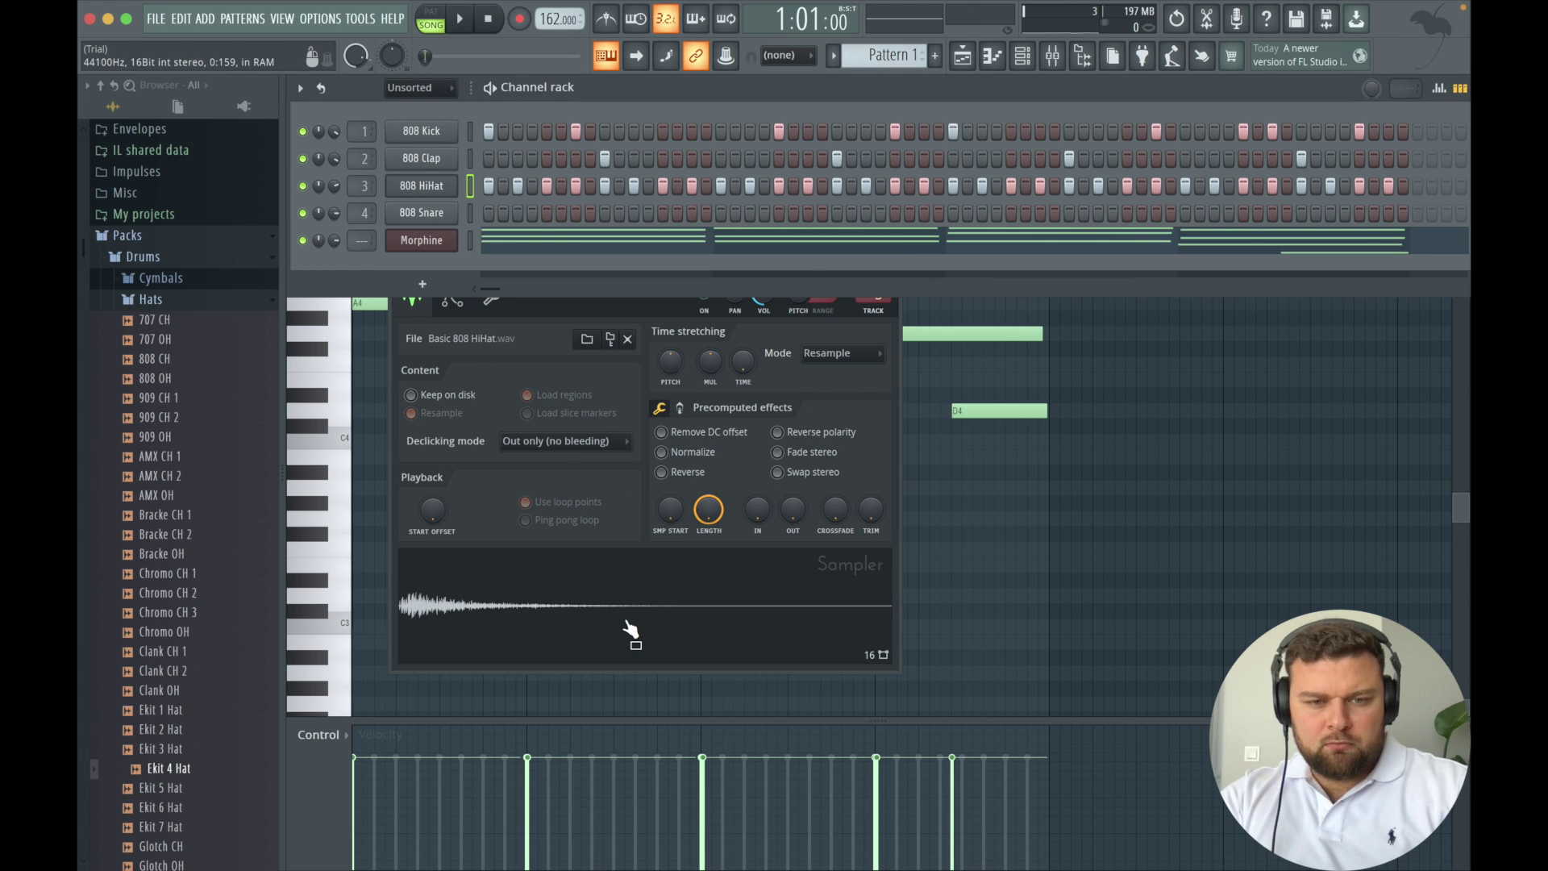
pyautogui.click(669, 455)
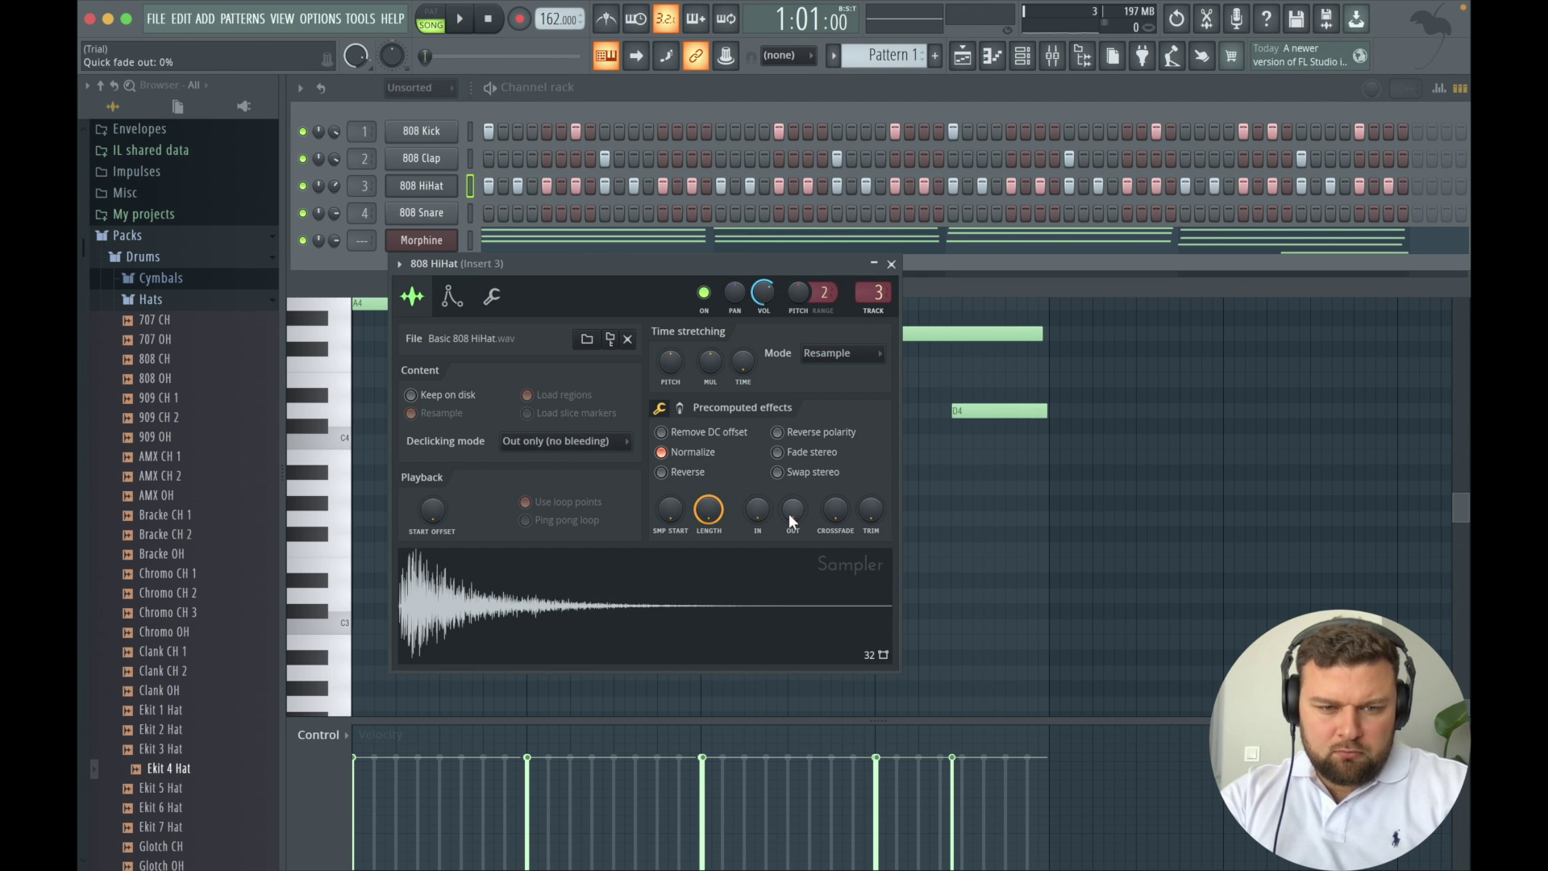
pyautogui.moveTo(788, 514); pyautogui.dragTo(791, 520)
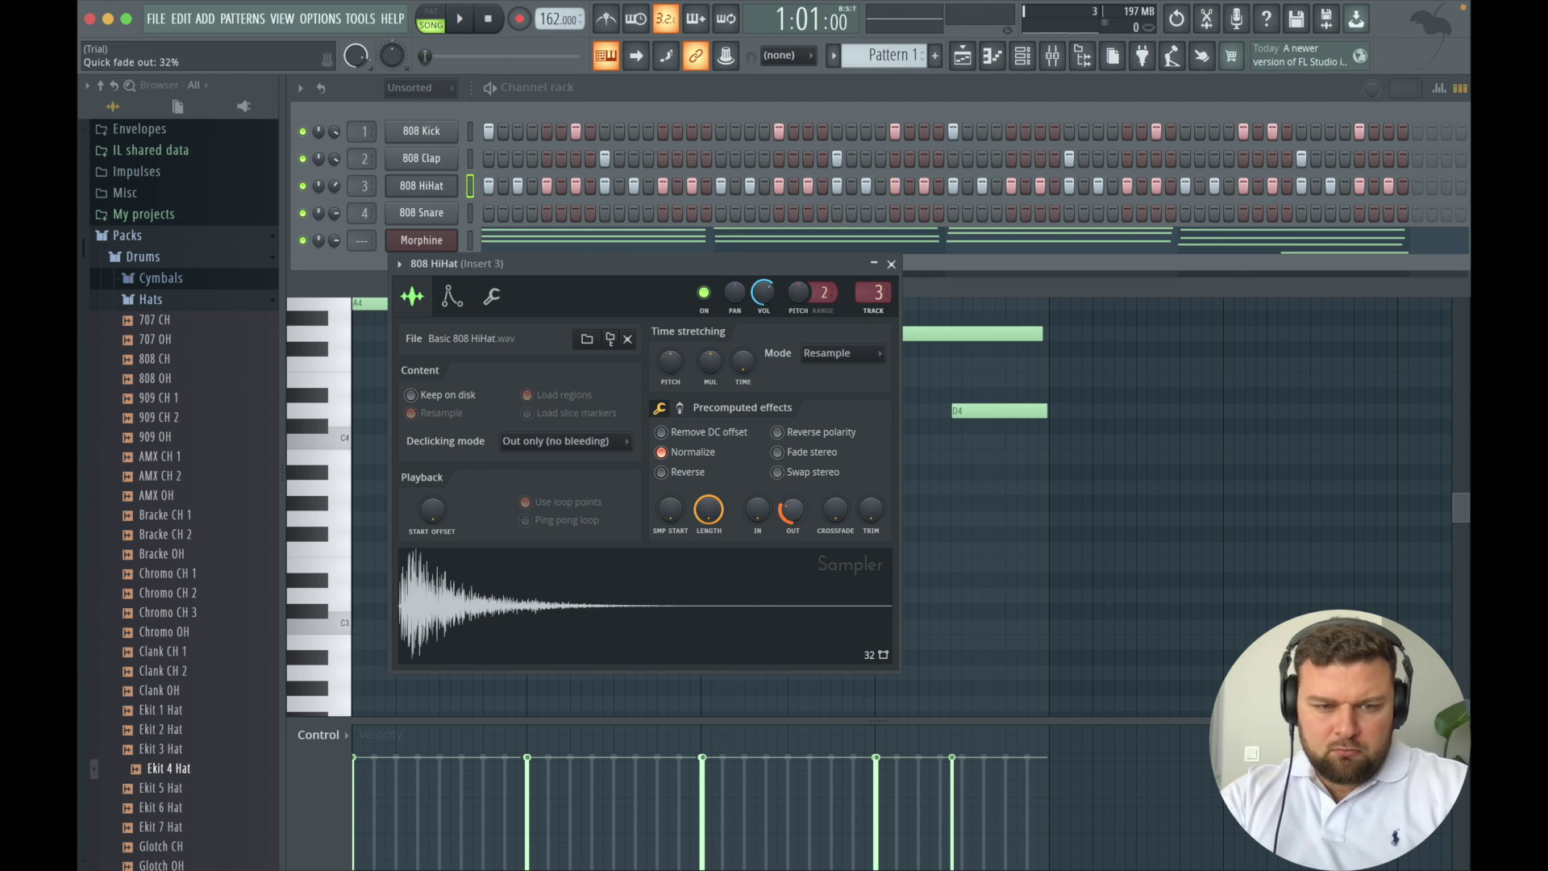
pyautogui.click(892, 264)
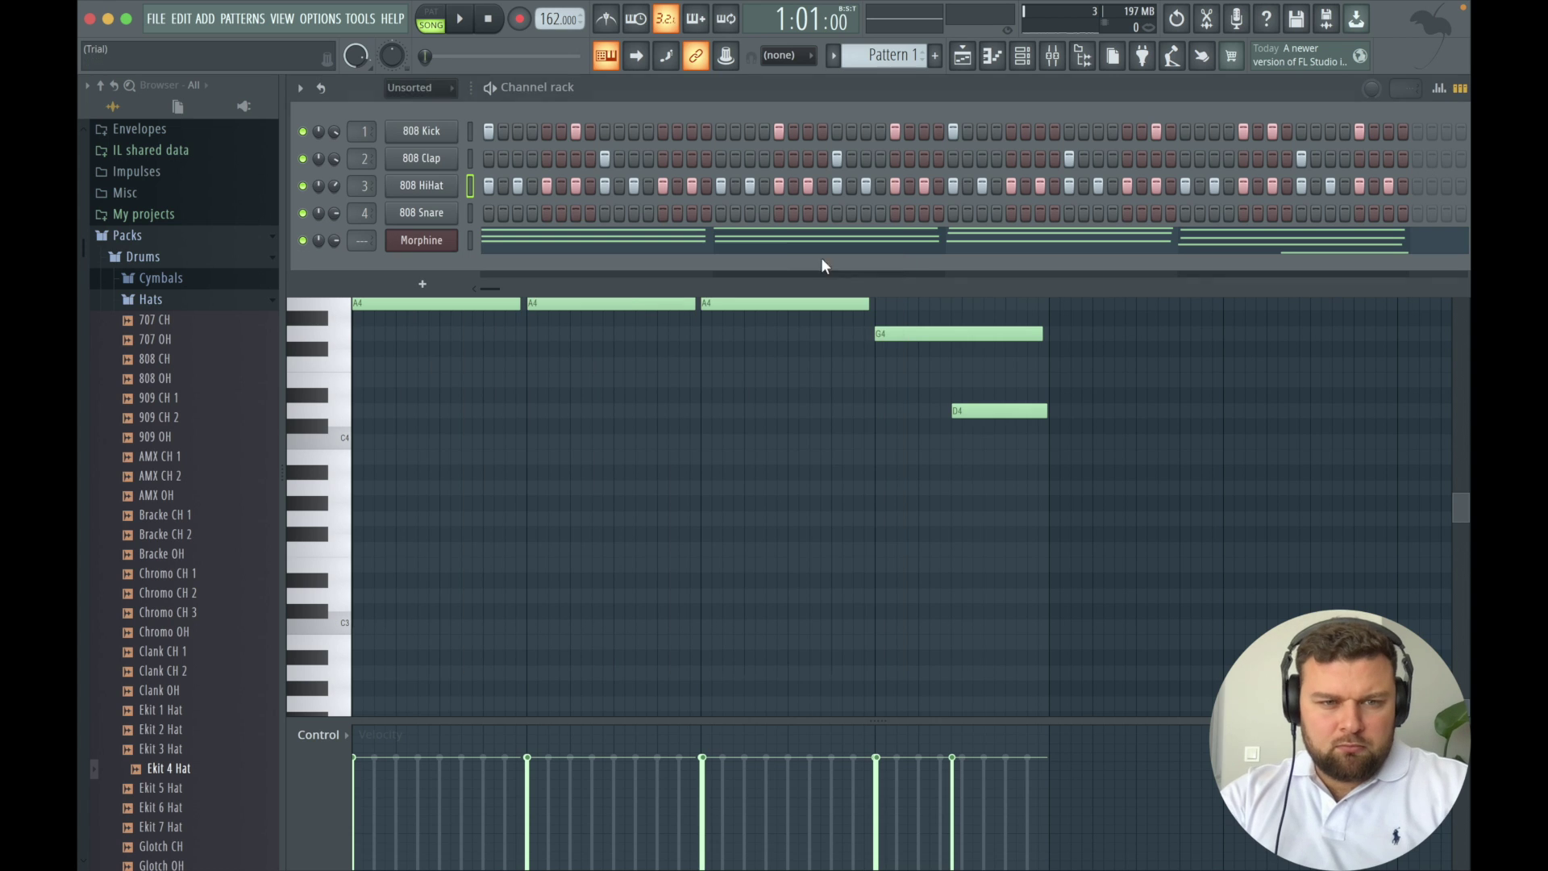
# Inspect the 808 Snare's sampler settings, close them and play the pattern to judge where a snare fits.
pyautogui.click(419, 213)
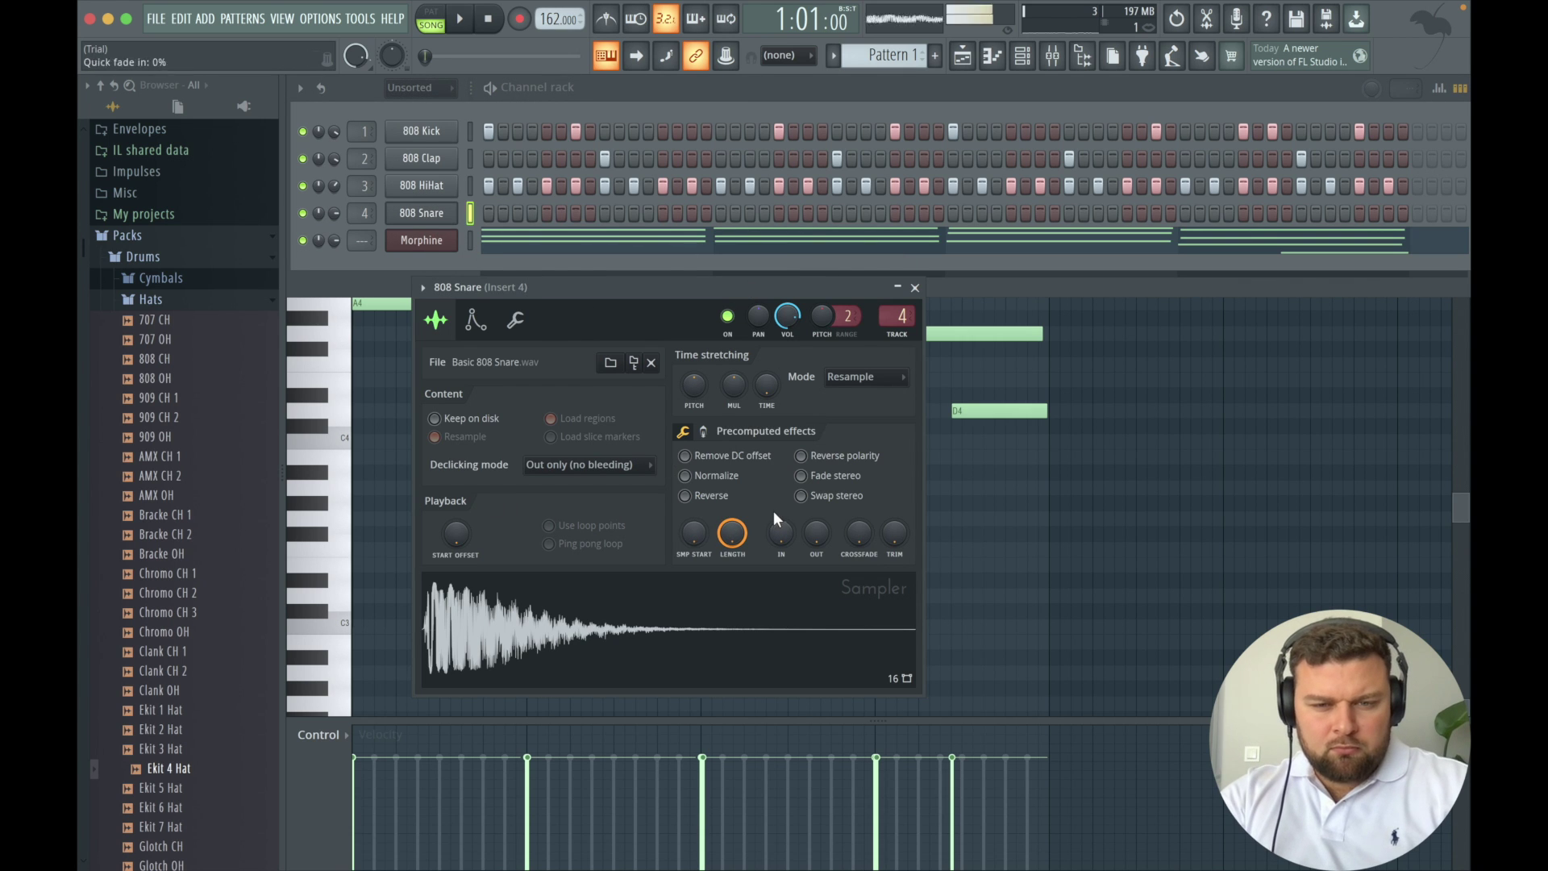
pyautogui.click(915, 288)
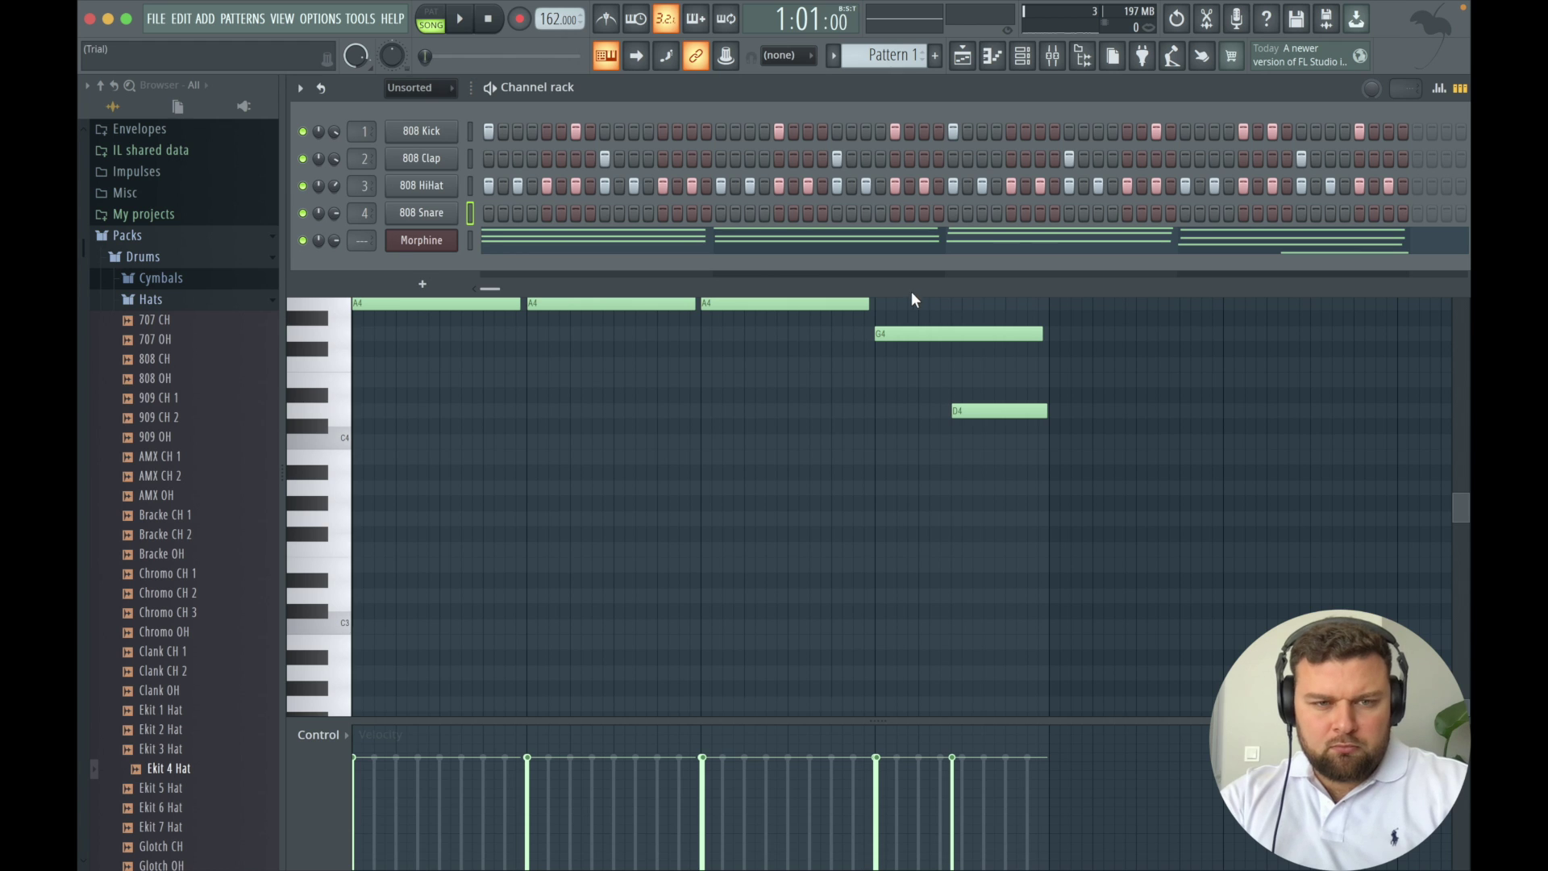
pyautogui.press('space')
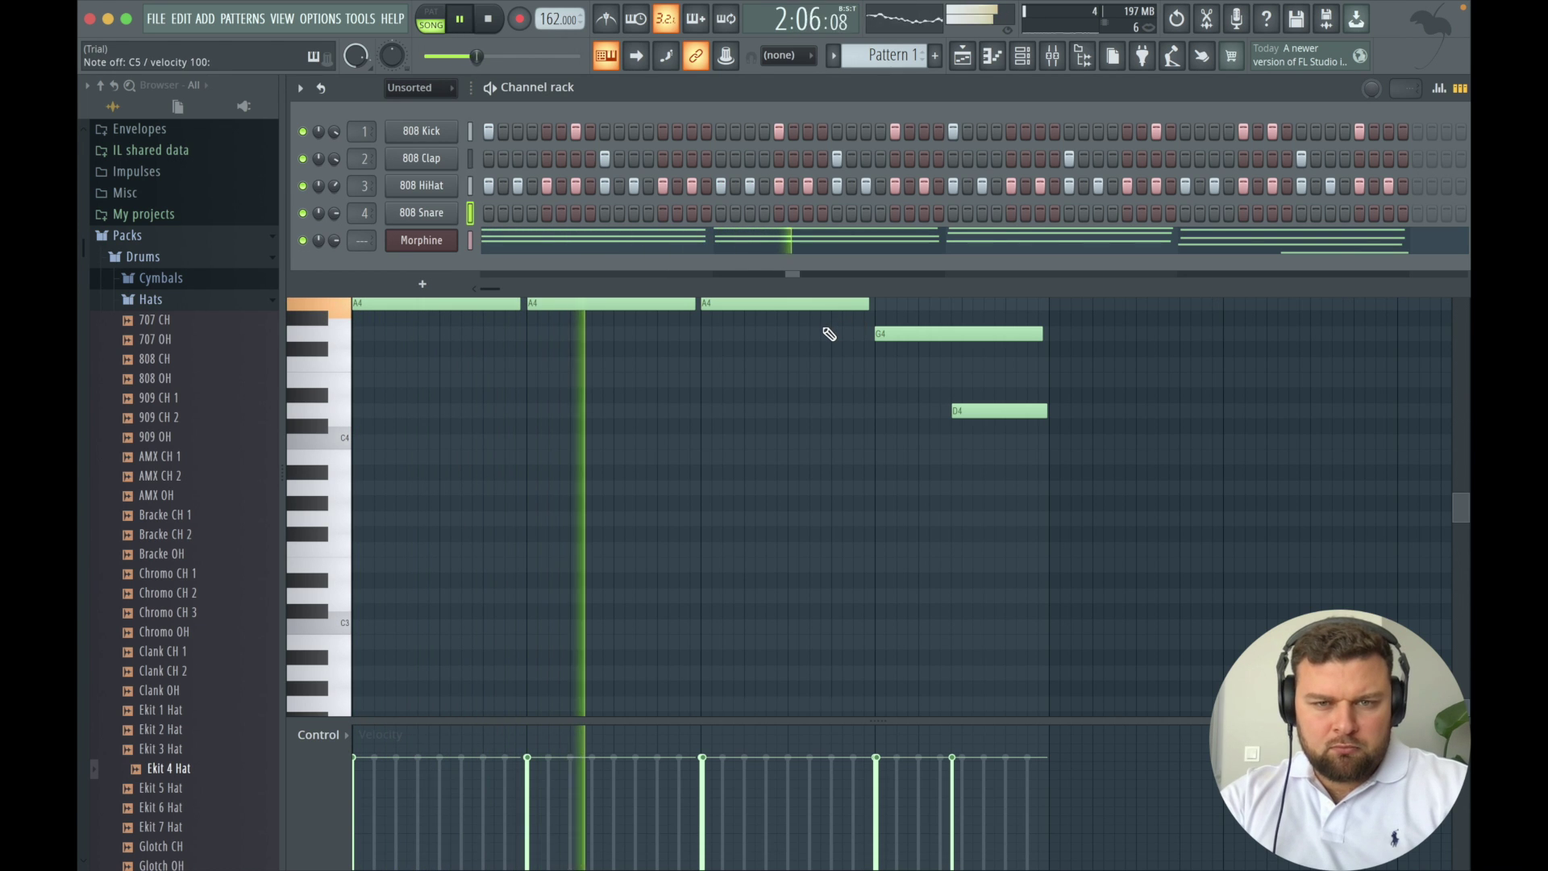
pyautogui.press('space')
pyautogui.press('space')
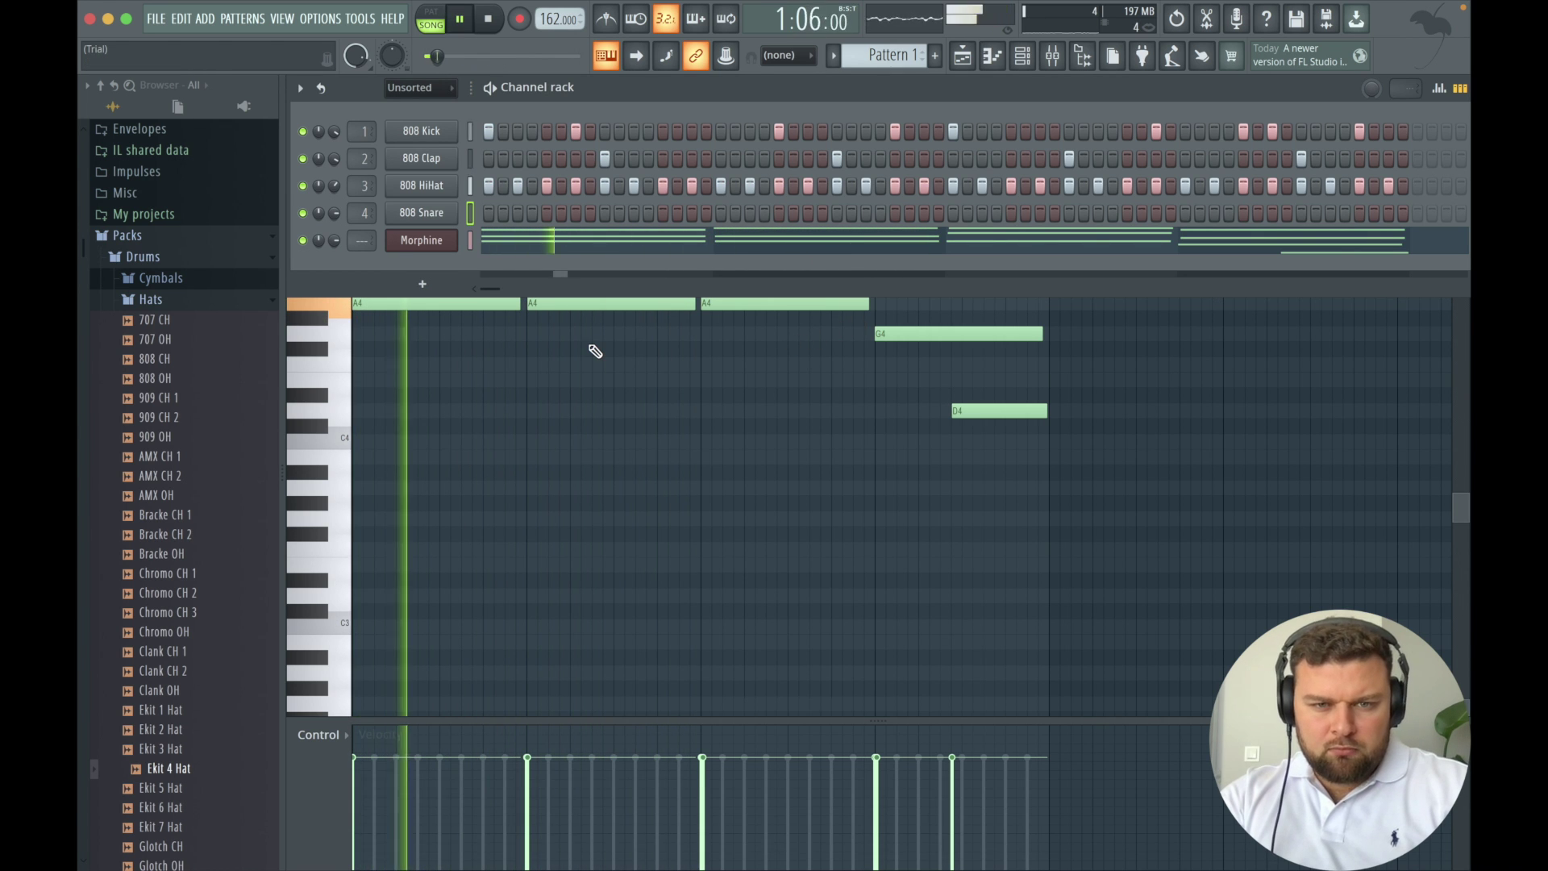
pyautogui.press('space')
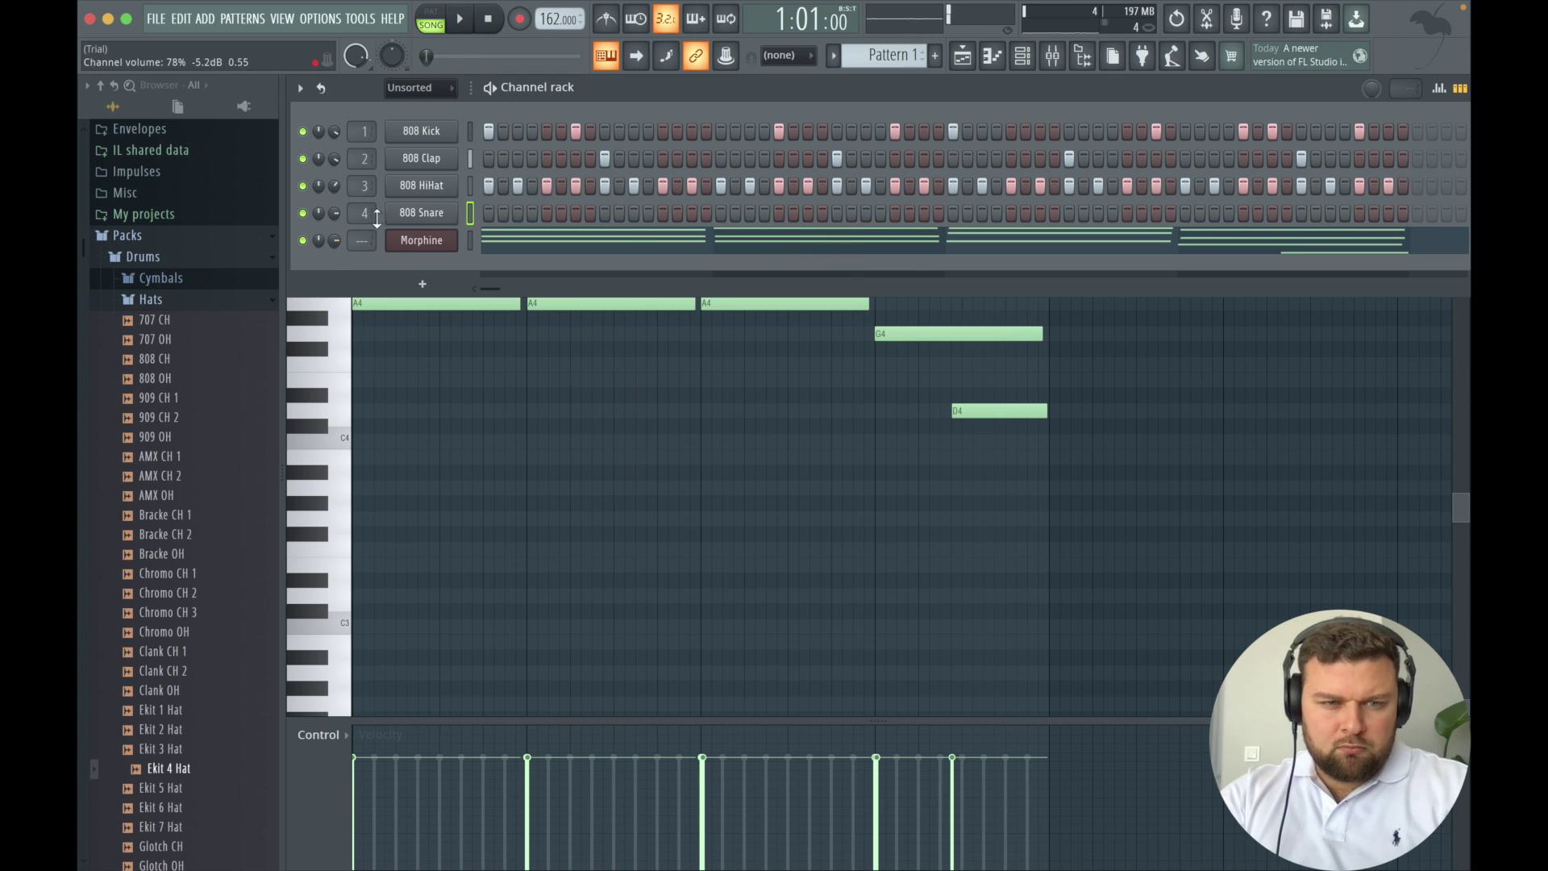
pyautogui.press('space')
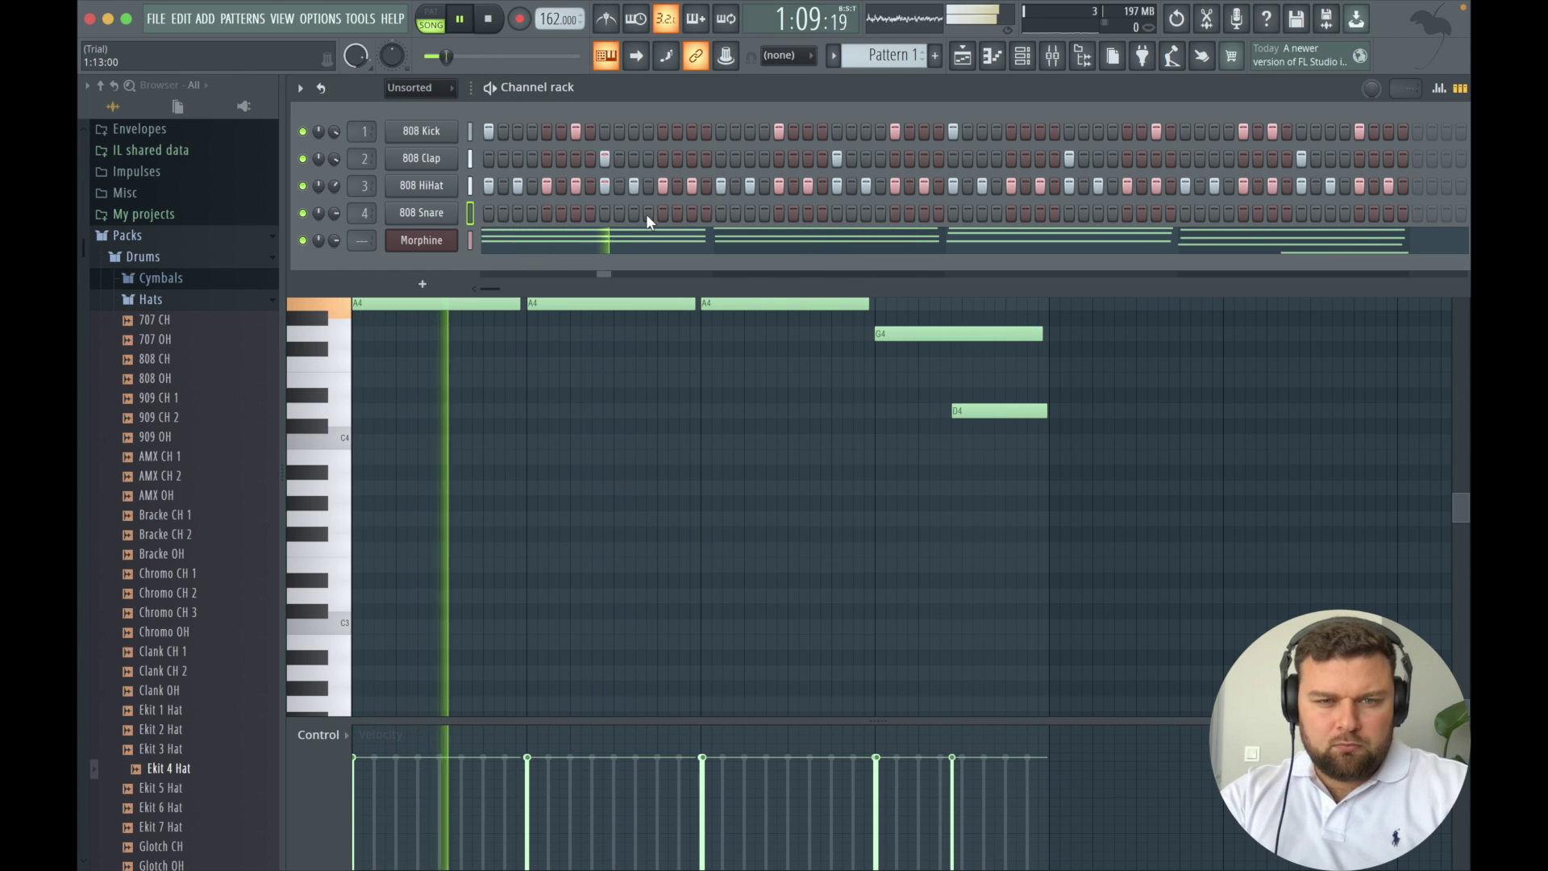
# Try an 808 Snare hit on step 11 and check it in playback.
pyautogui.press('space')
pyautogui.click(619, 213)
pyautogui.click(616, 213)
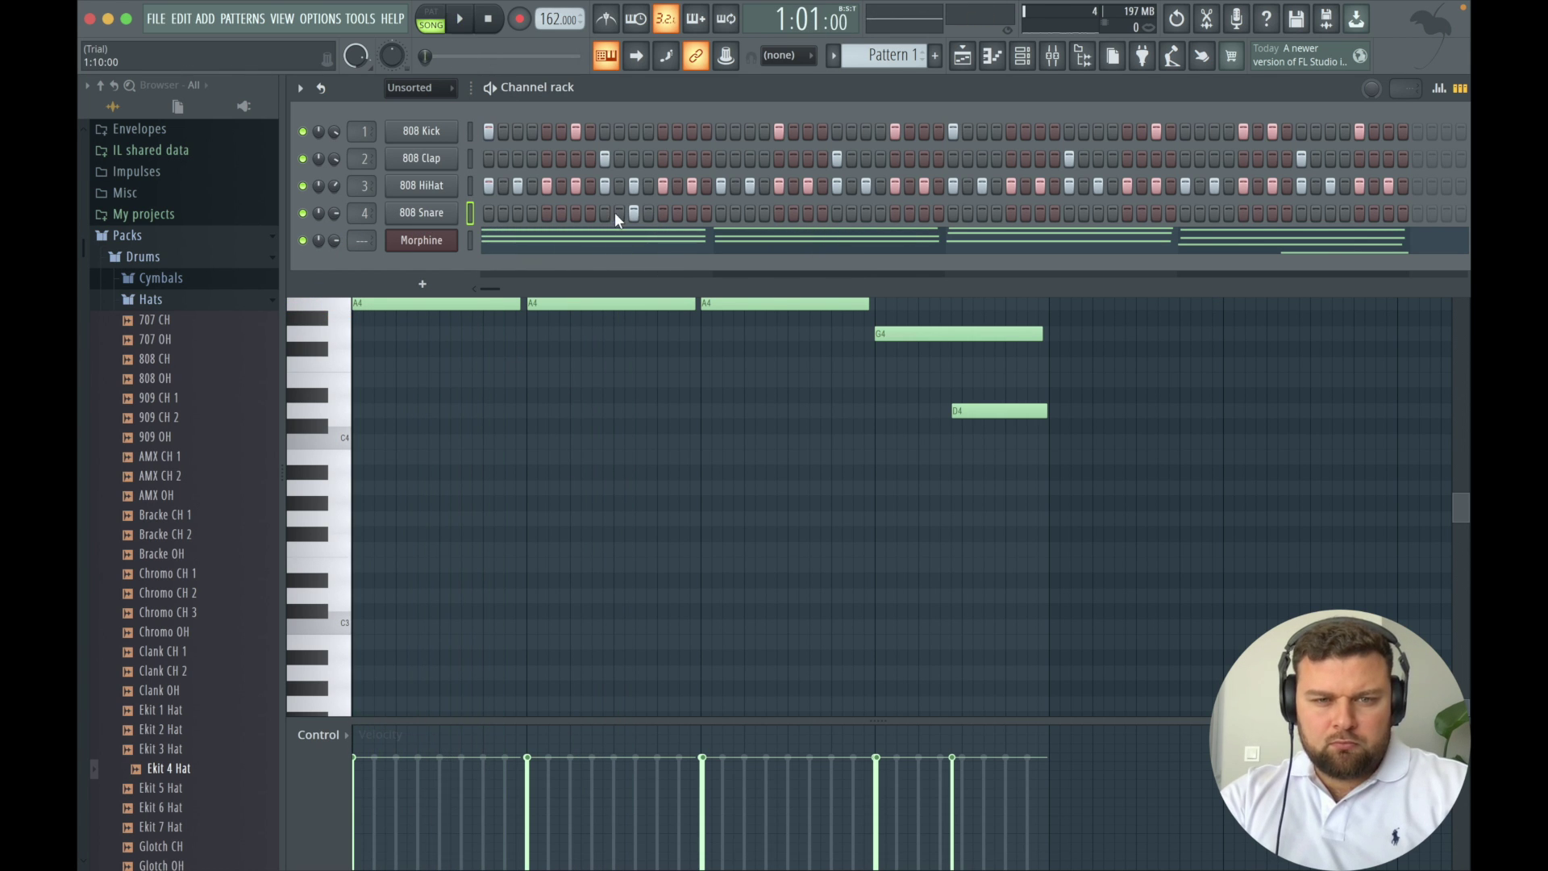
pyautogui.press('space')
pyautogui.press('space')
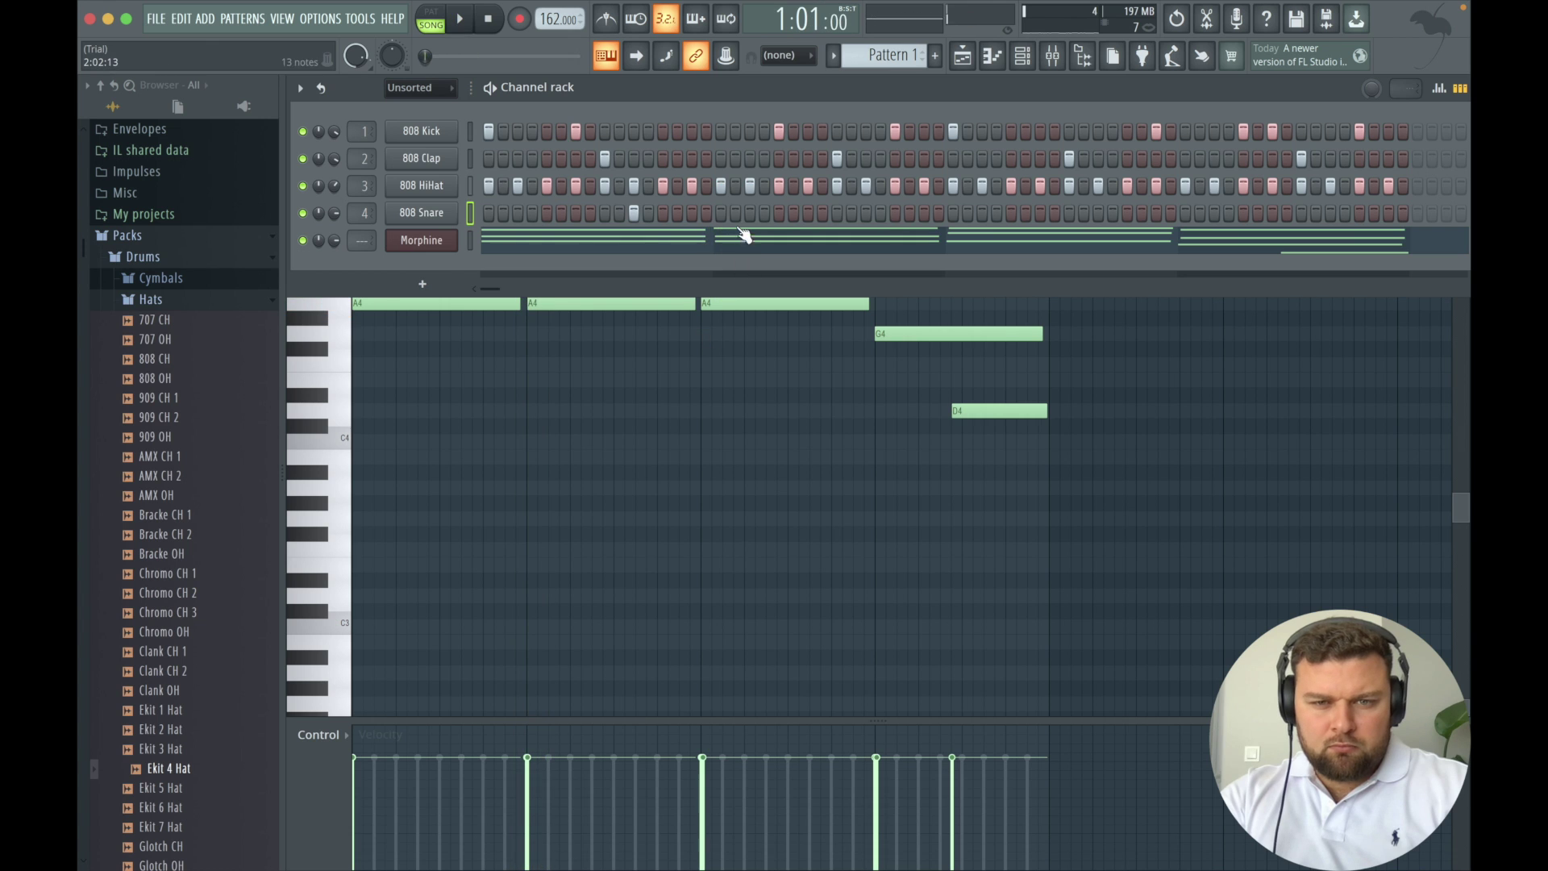
# Try an 808 Snare hit on step 19, and move it to step 17 while checking playback.
pyautogui.click(738, 214)
pyautogui.press('space')
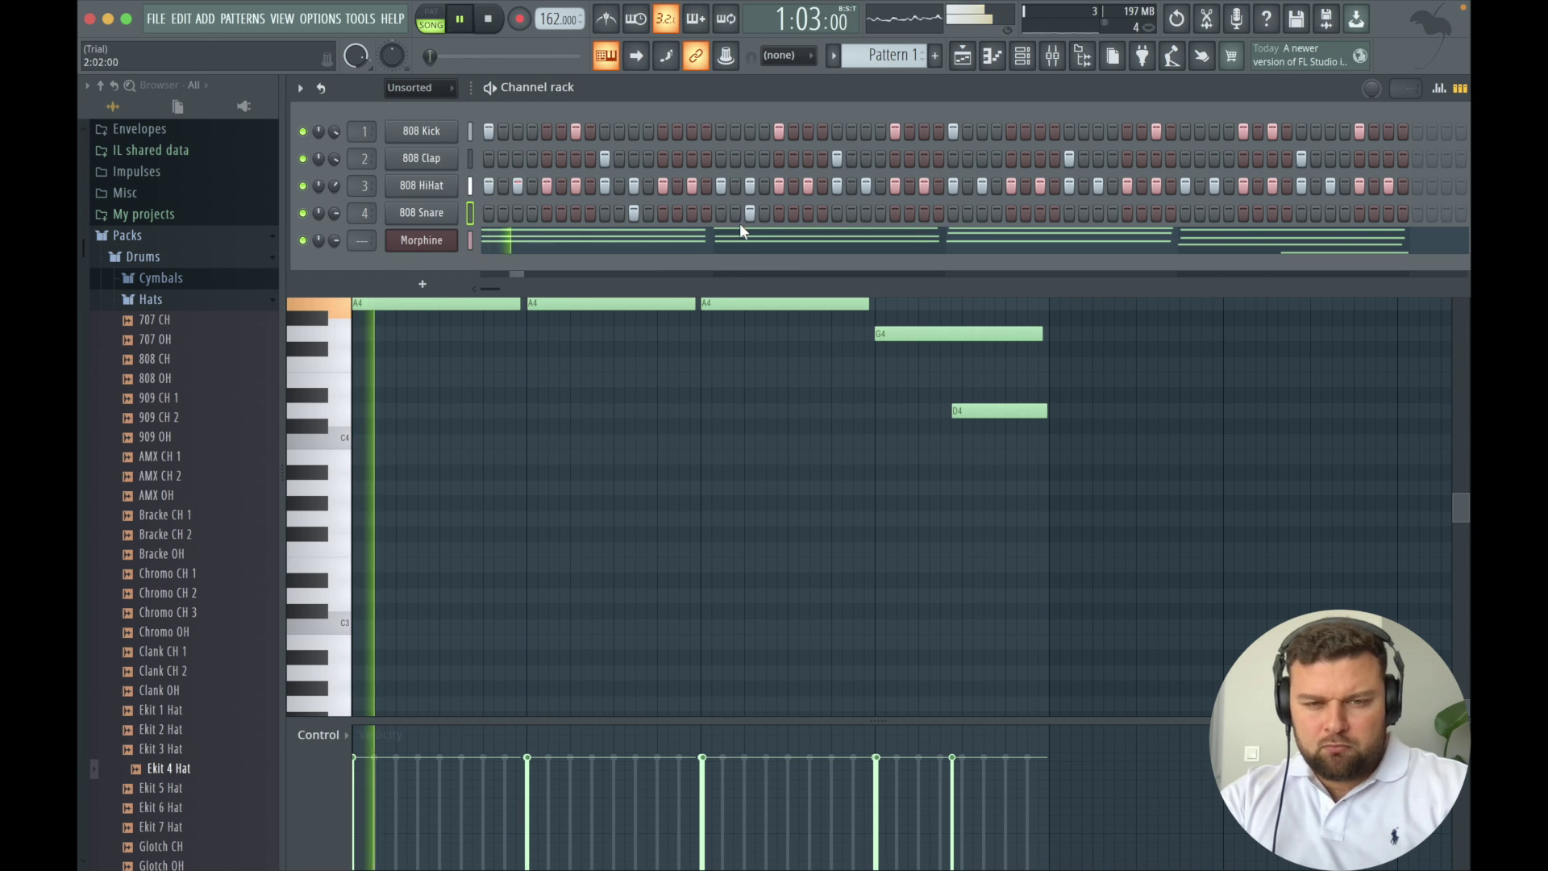
pyautogui.press('space')
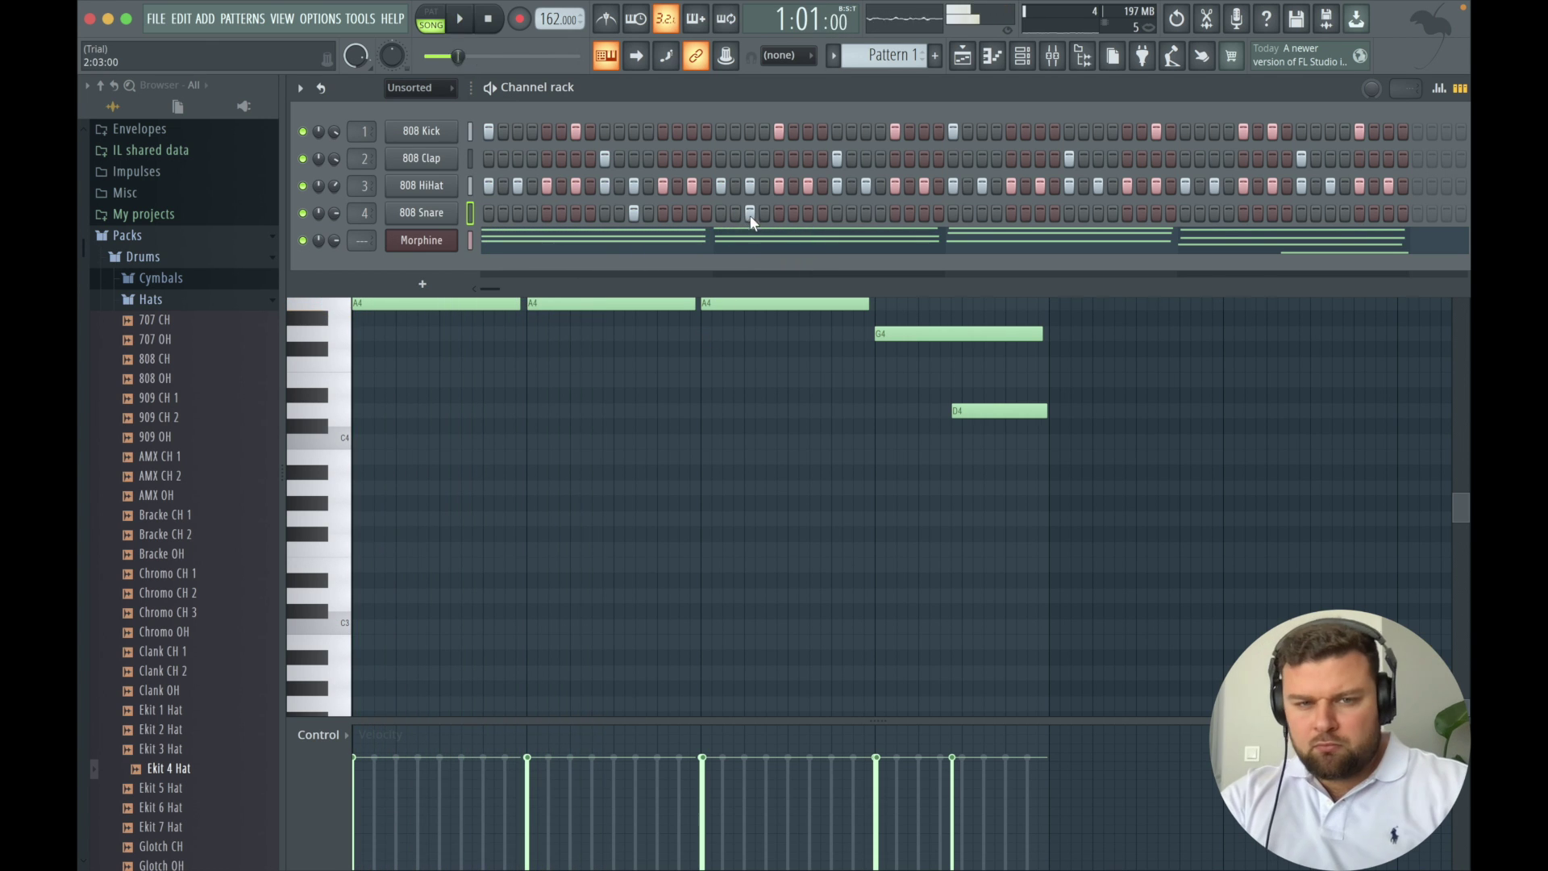
pyautogui.click(722, 213)
pyautogui.press('space')
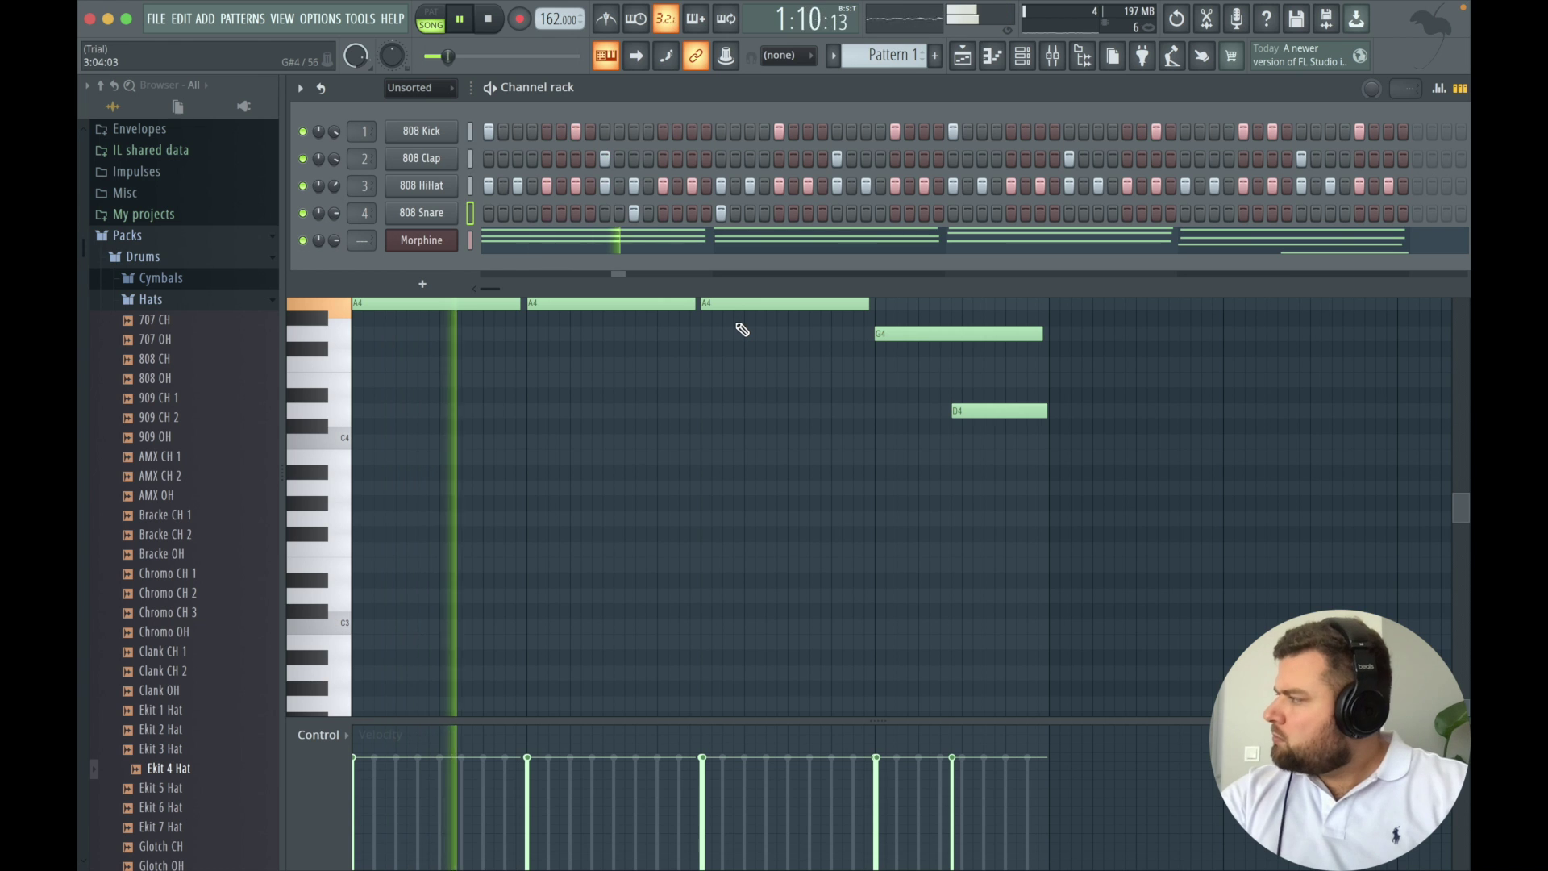
# Clear the 808 Snare hits on steps 11 and 17, and try a single hit on step 12 and on step 15 instead.
pyautogui.click(634, 212)
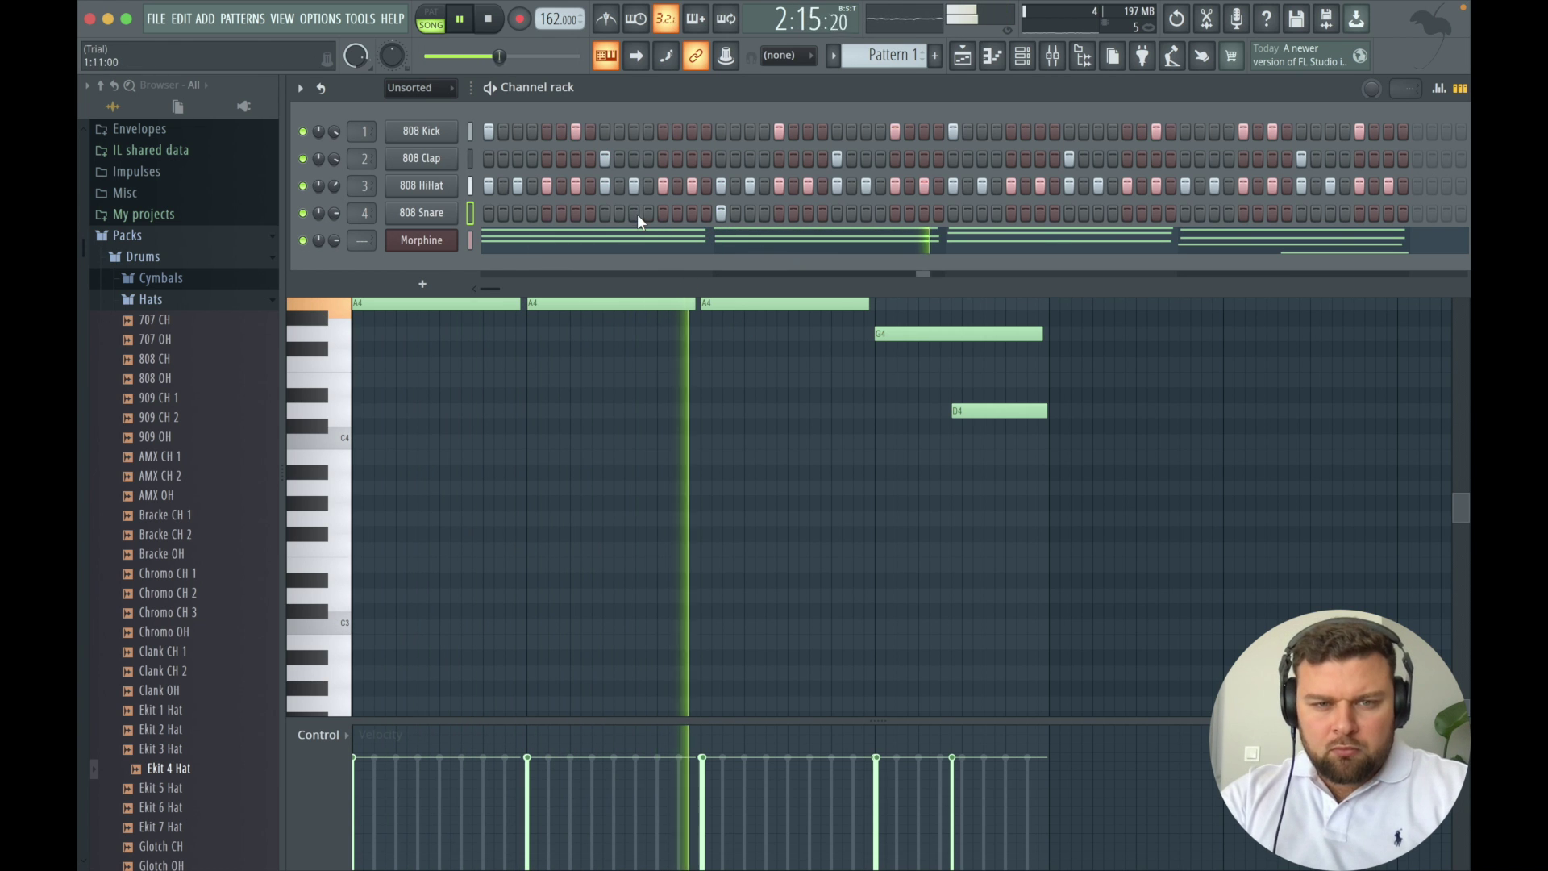
pyautogui.click(648, 213)
pyautogui.click(720, 213)
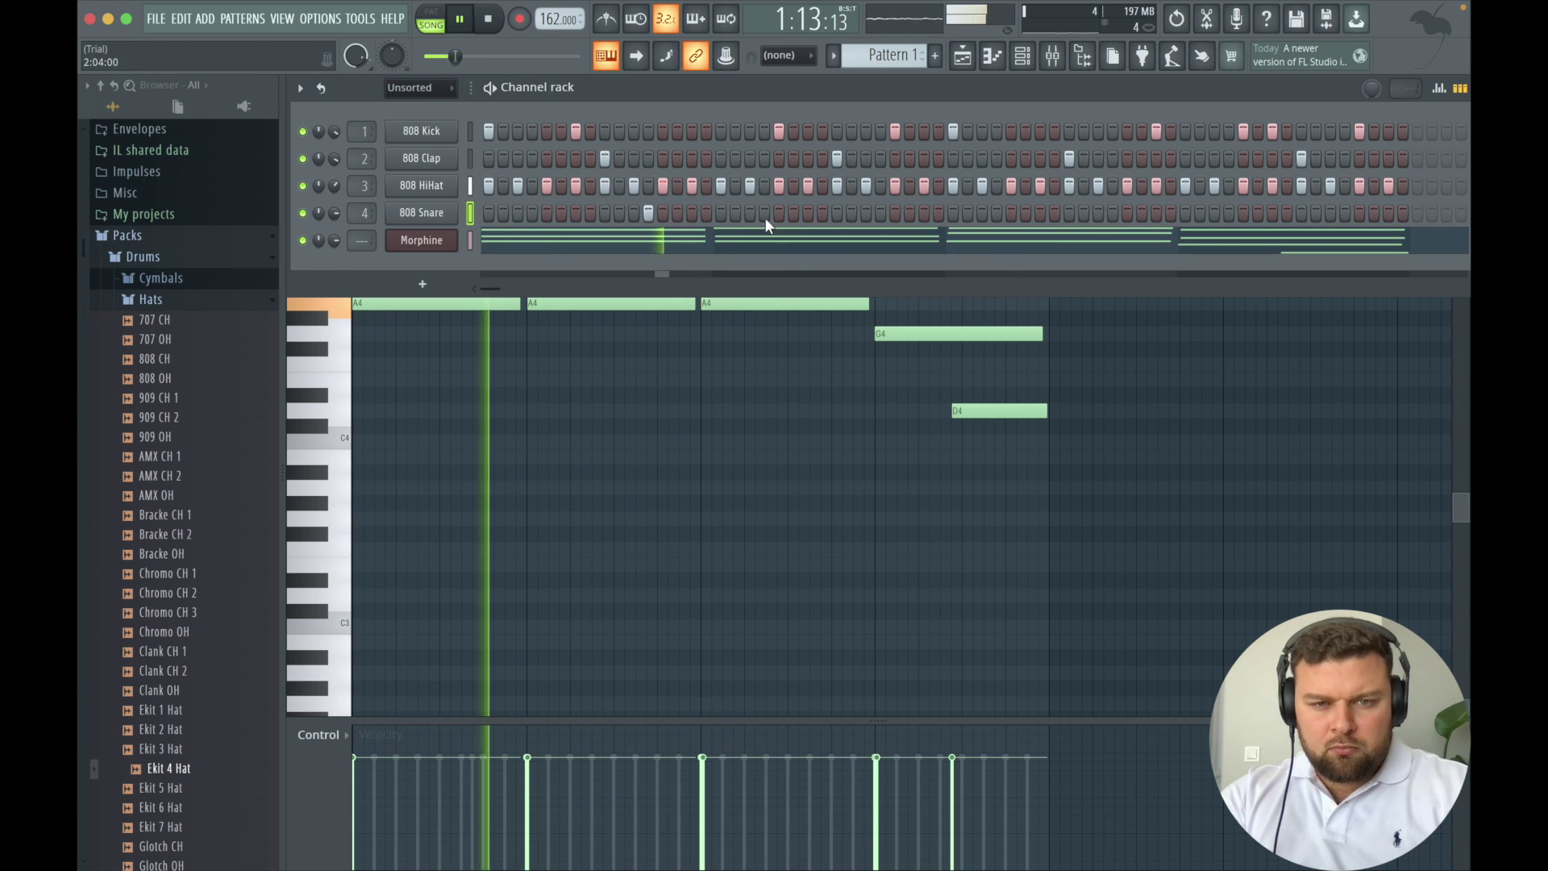
pyautogui.click(650, 213)
pyautogui.click(692, 212)
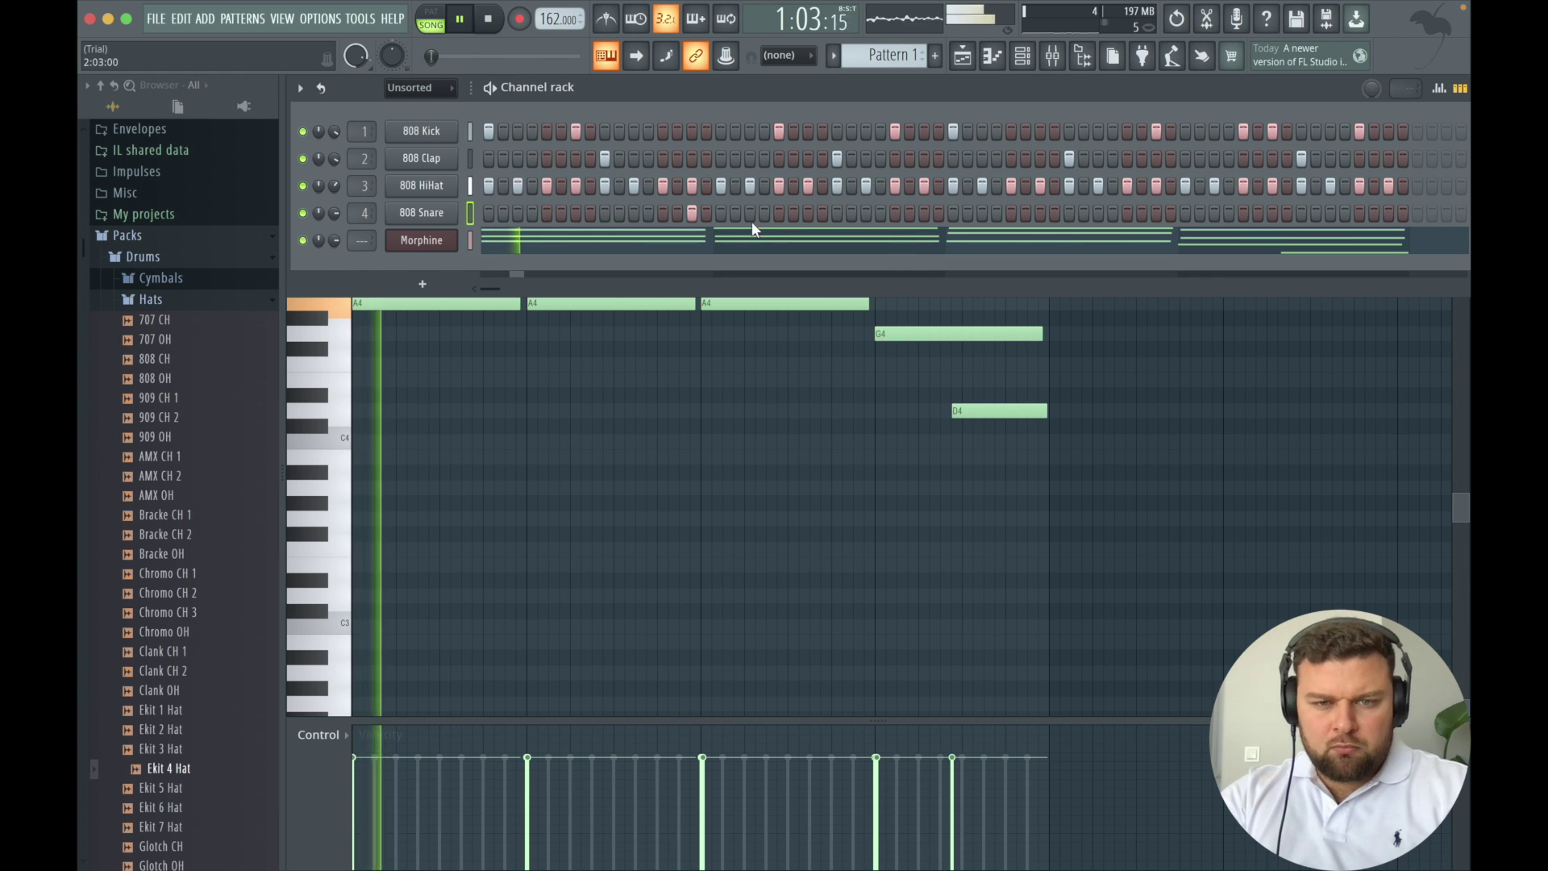
# Try a second 808 Snare hit in bar 2, first on step 23 and on step 19 instead, during playback.
pyautogui.click(808, 213)
pyautogui.click(808, 213)
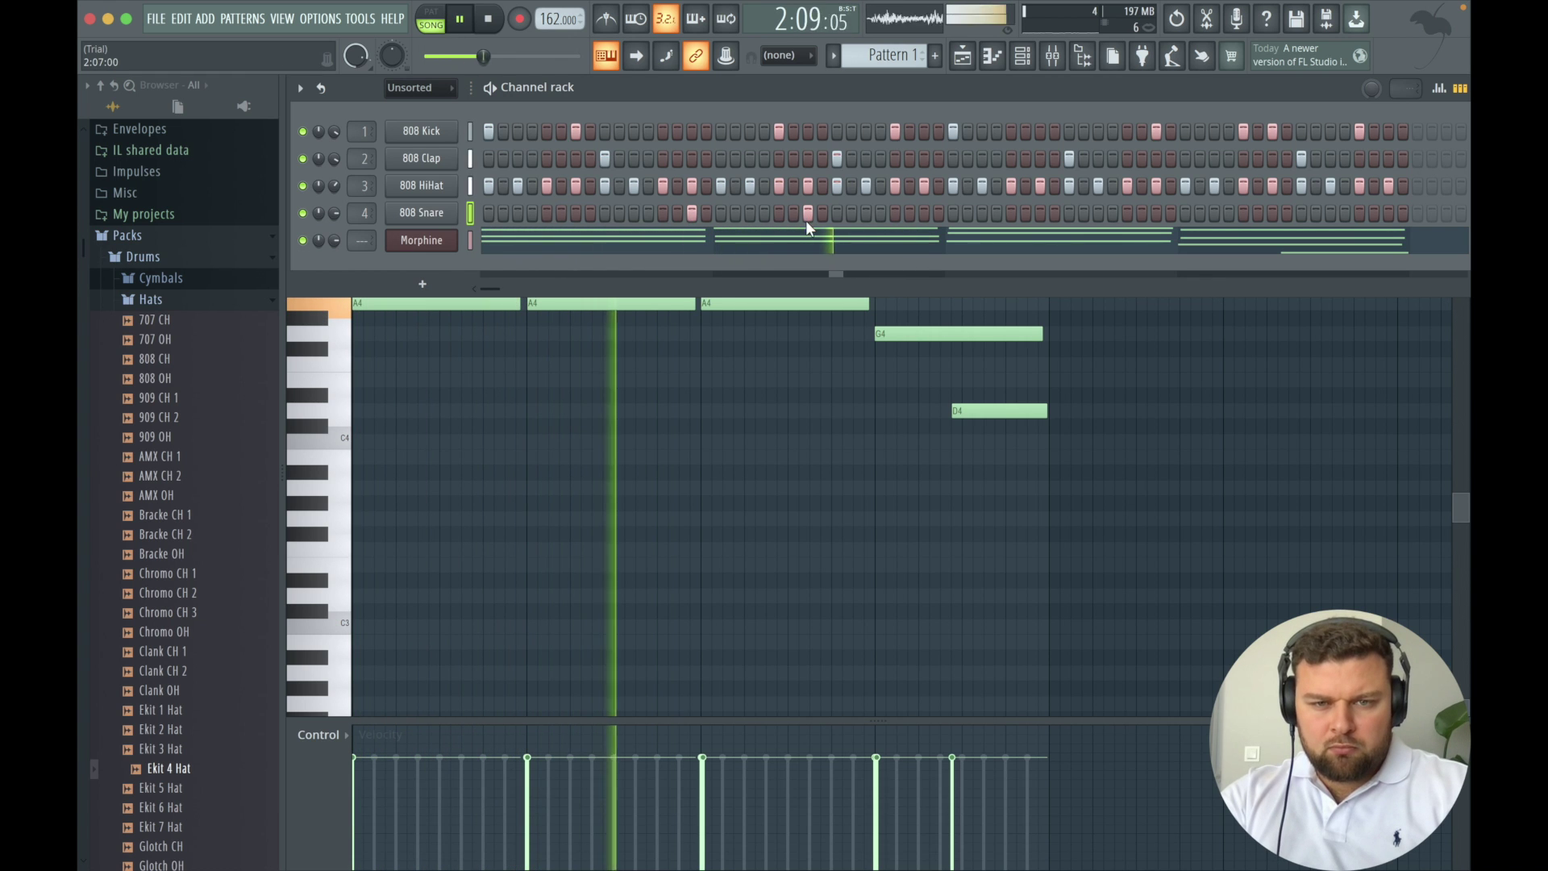
pyautogui.click(749, 213)
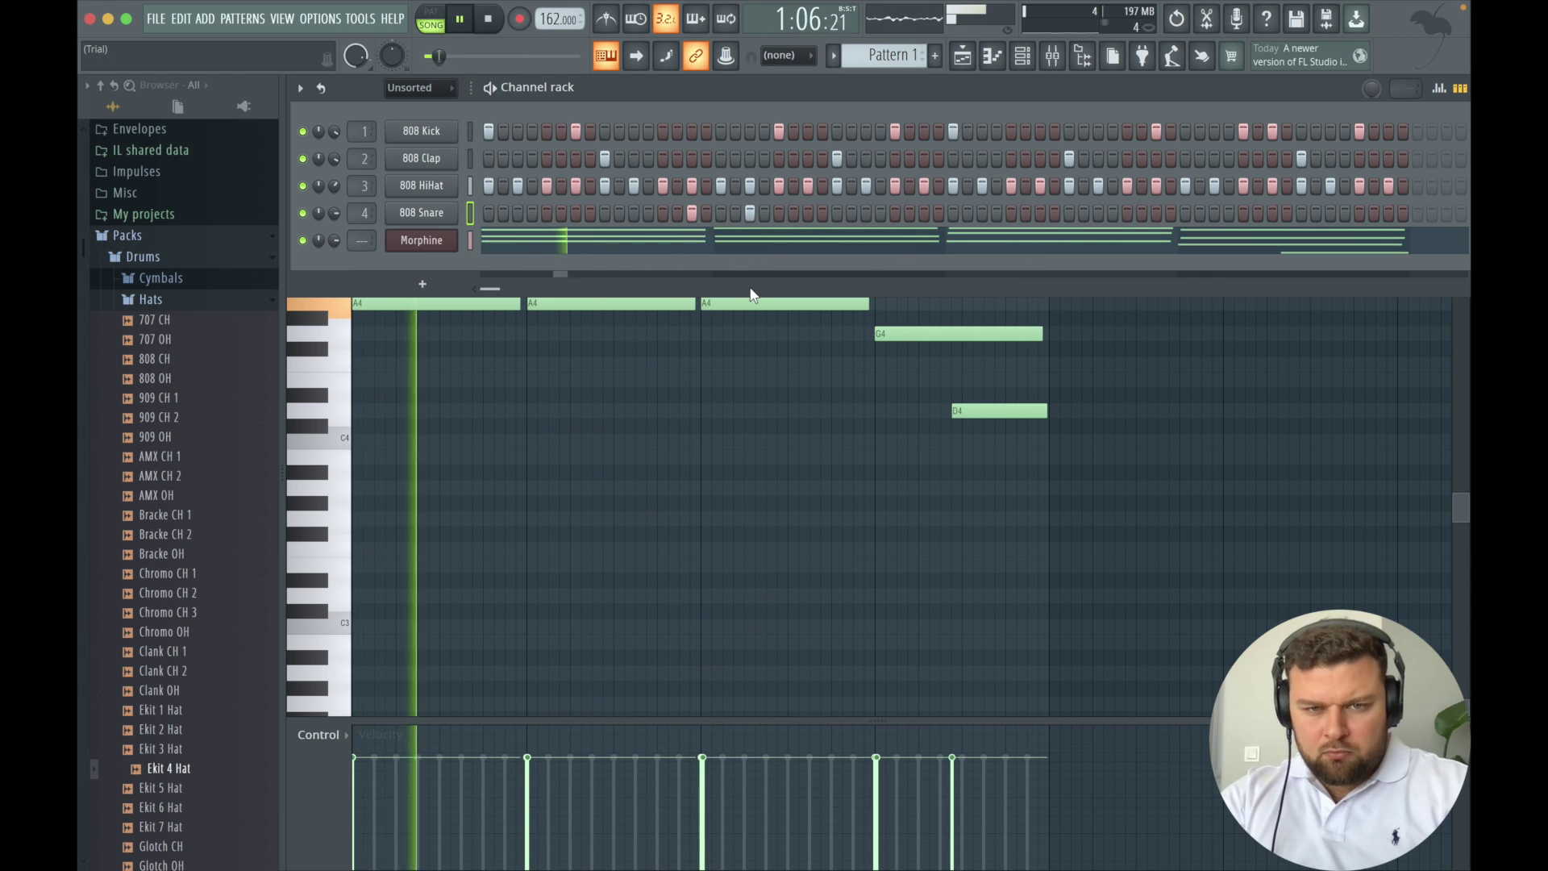
pyautogui.click(749, 213)
# Place 808 Snare hits on steps 11, 15 and 19, checking the groove with playback.
pyautogui.press('space')
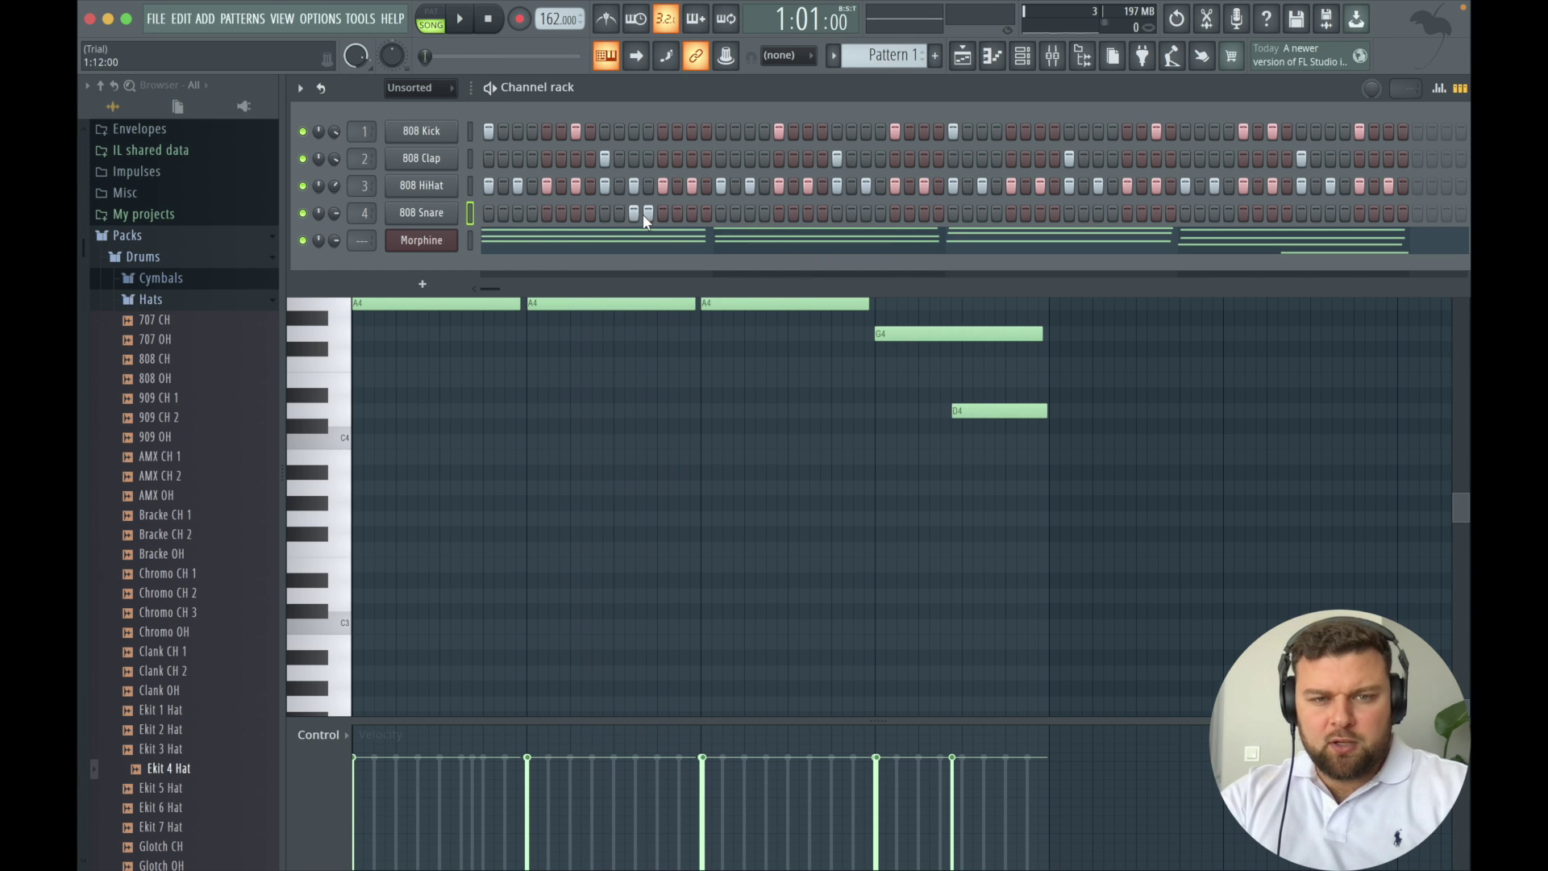
pyautogui.click(750, 213)
pyautogui.press('space')
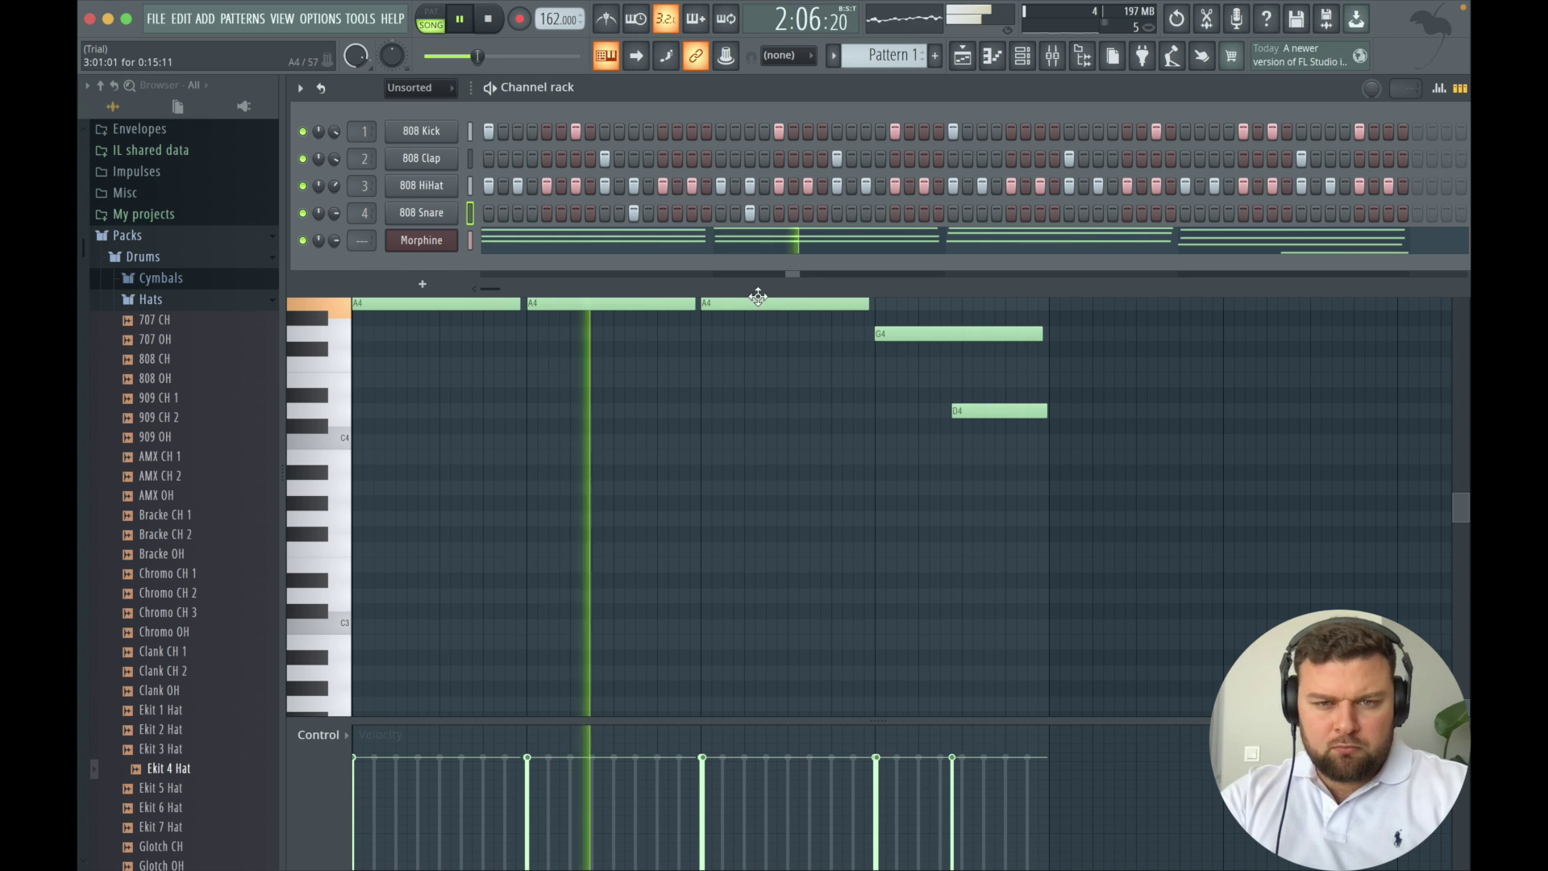
pyautogui.click(693, 215)
pyautogui.press('space')
pyautogui.press('space')
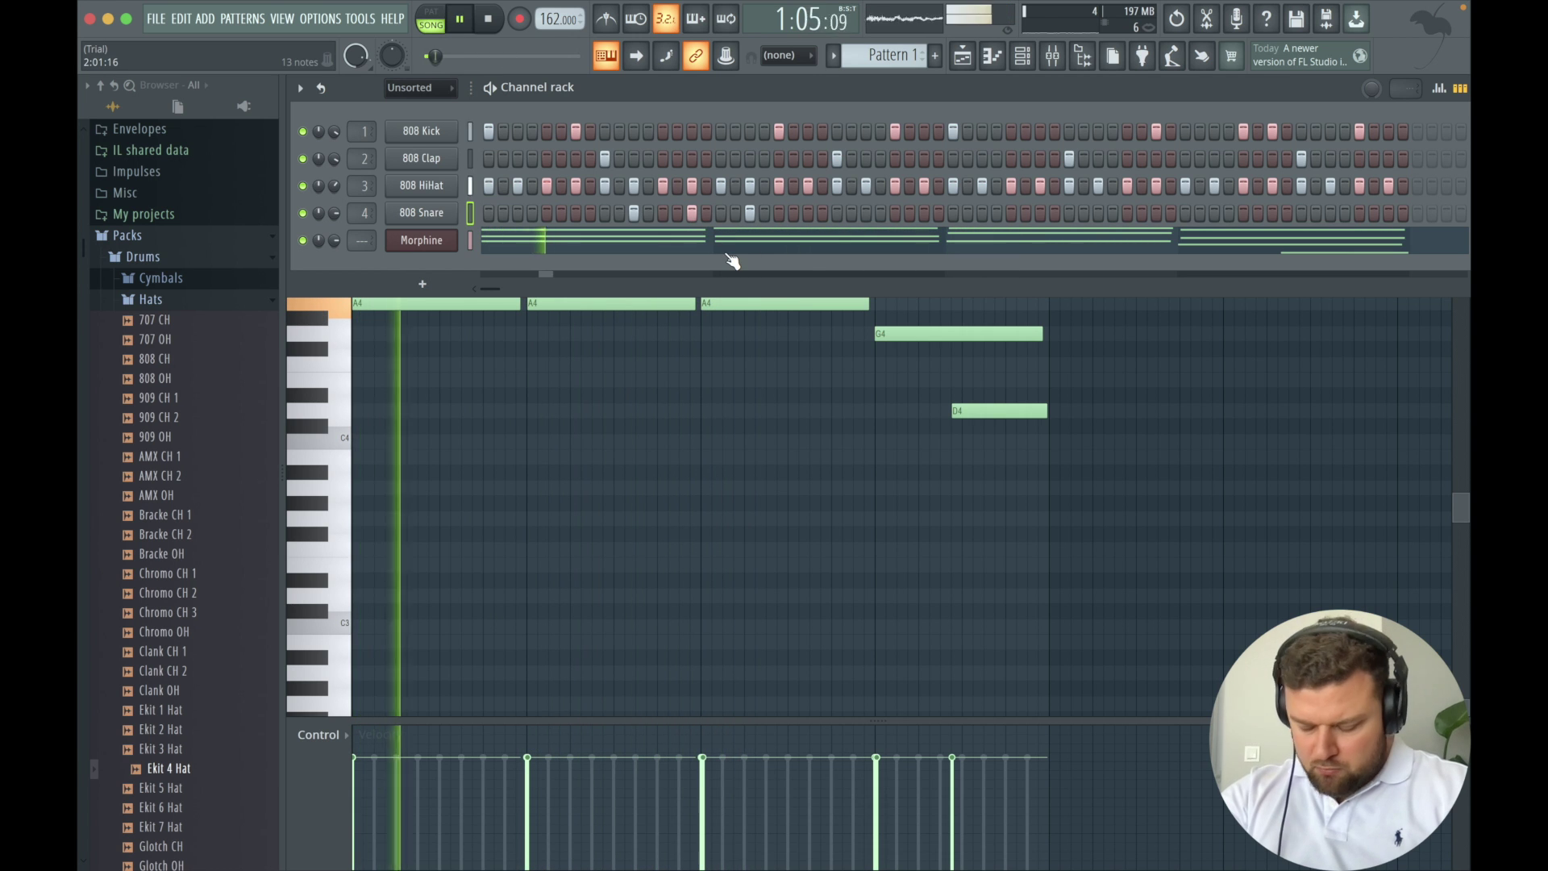
# Replace the 808 Snare hit on step 19 with one on step 25, trying steps 21 and 23 during playback.
pyautogui.rightClick(750, 216)
pyautogui.press('space')
pyautogui.press('space')
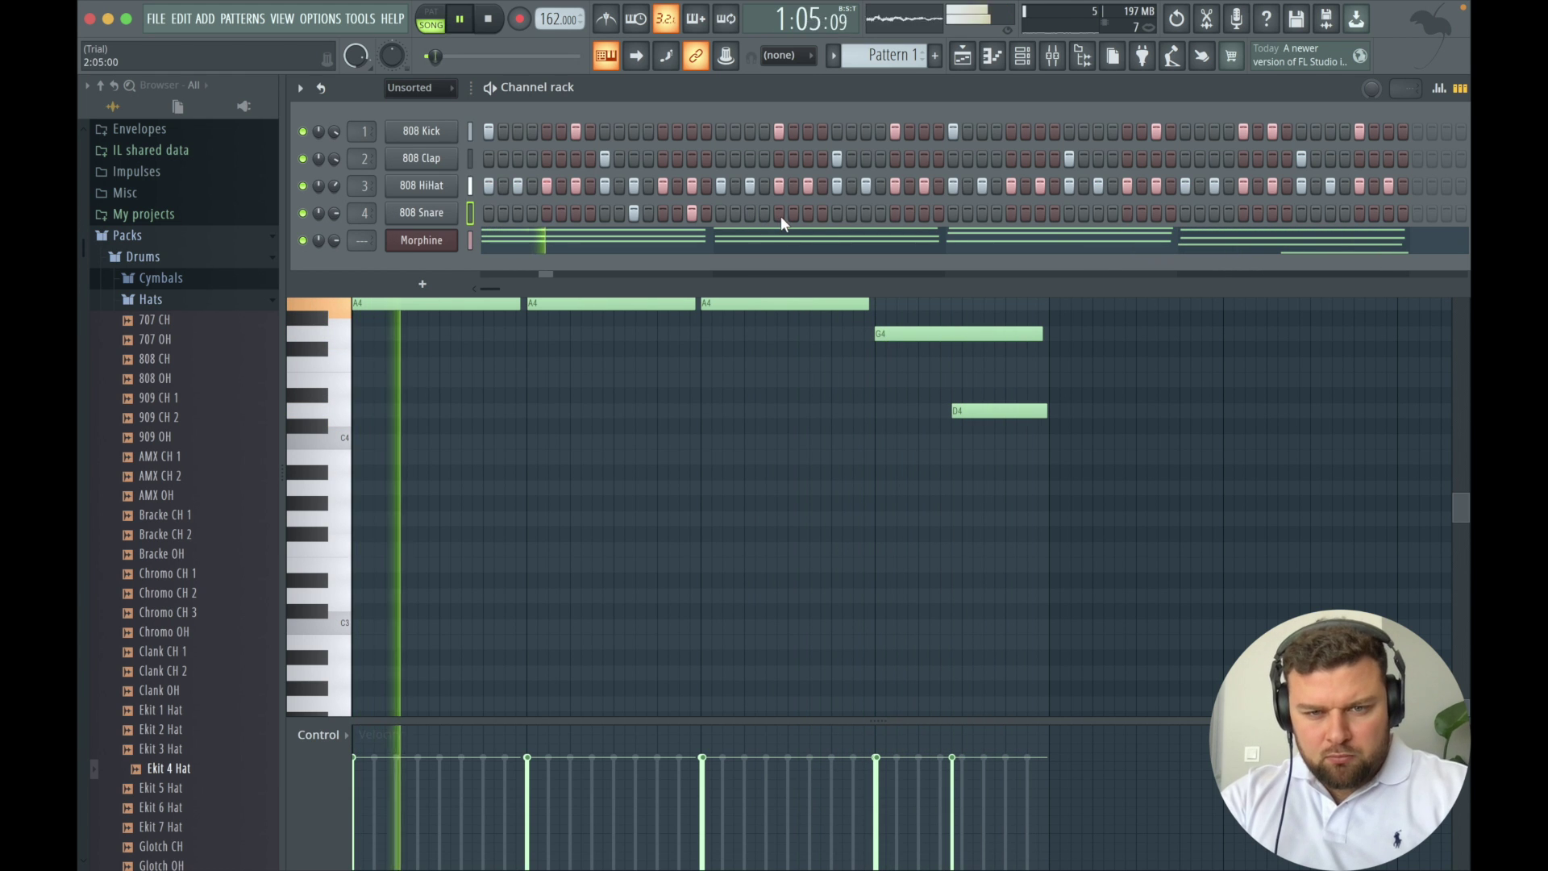
pyautogui.click(779, 212)
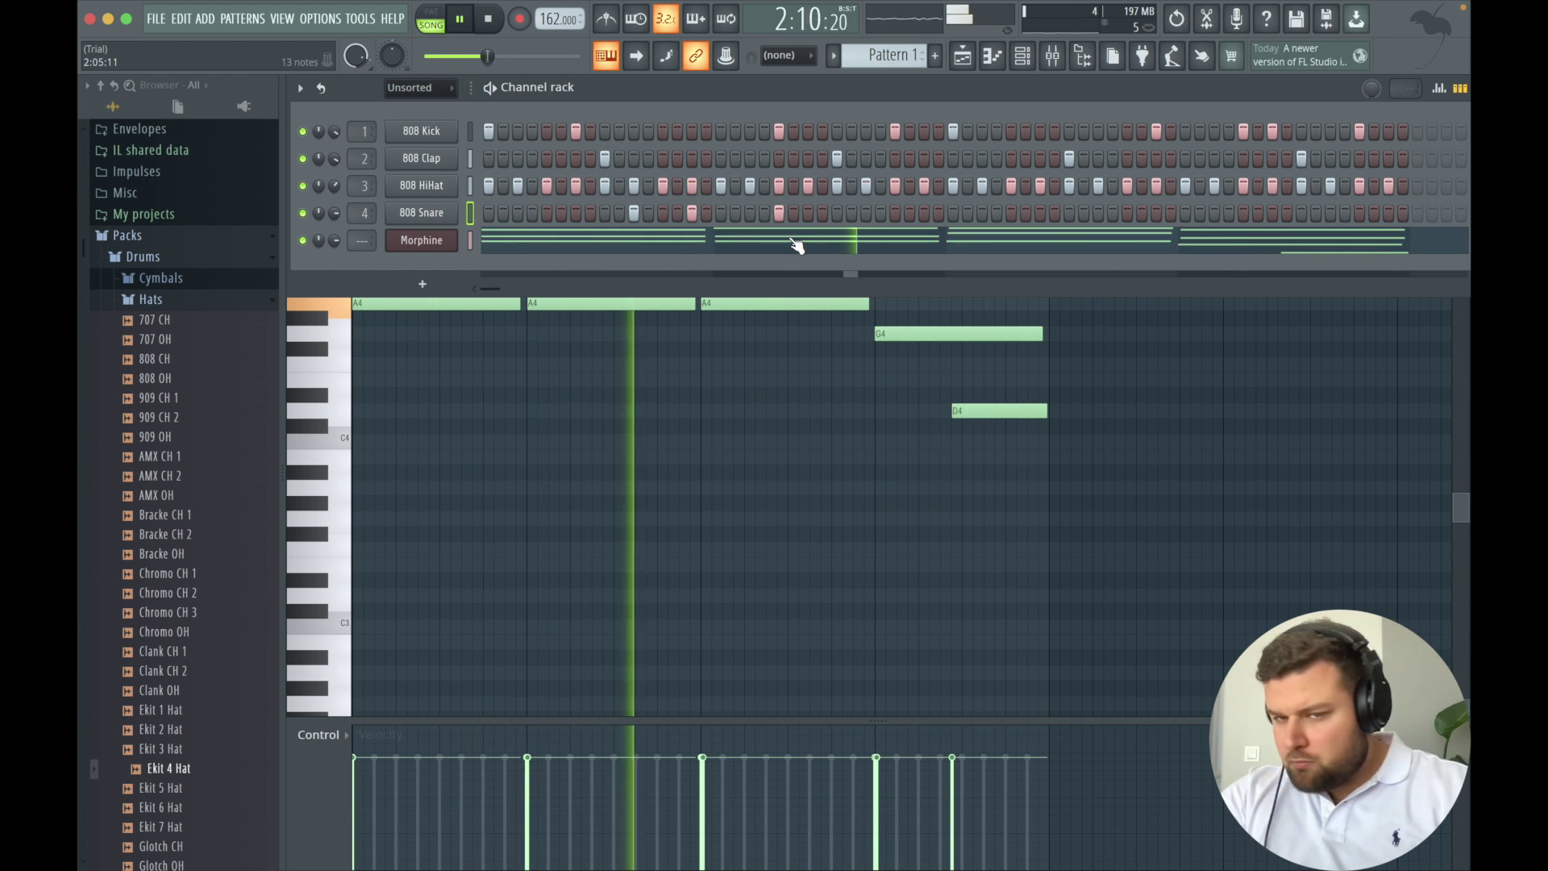
pyautogui.rightClick(781, 218)
pyautogui.click(837, 213)
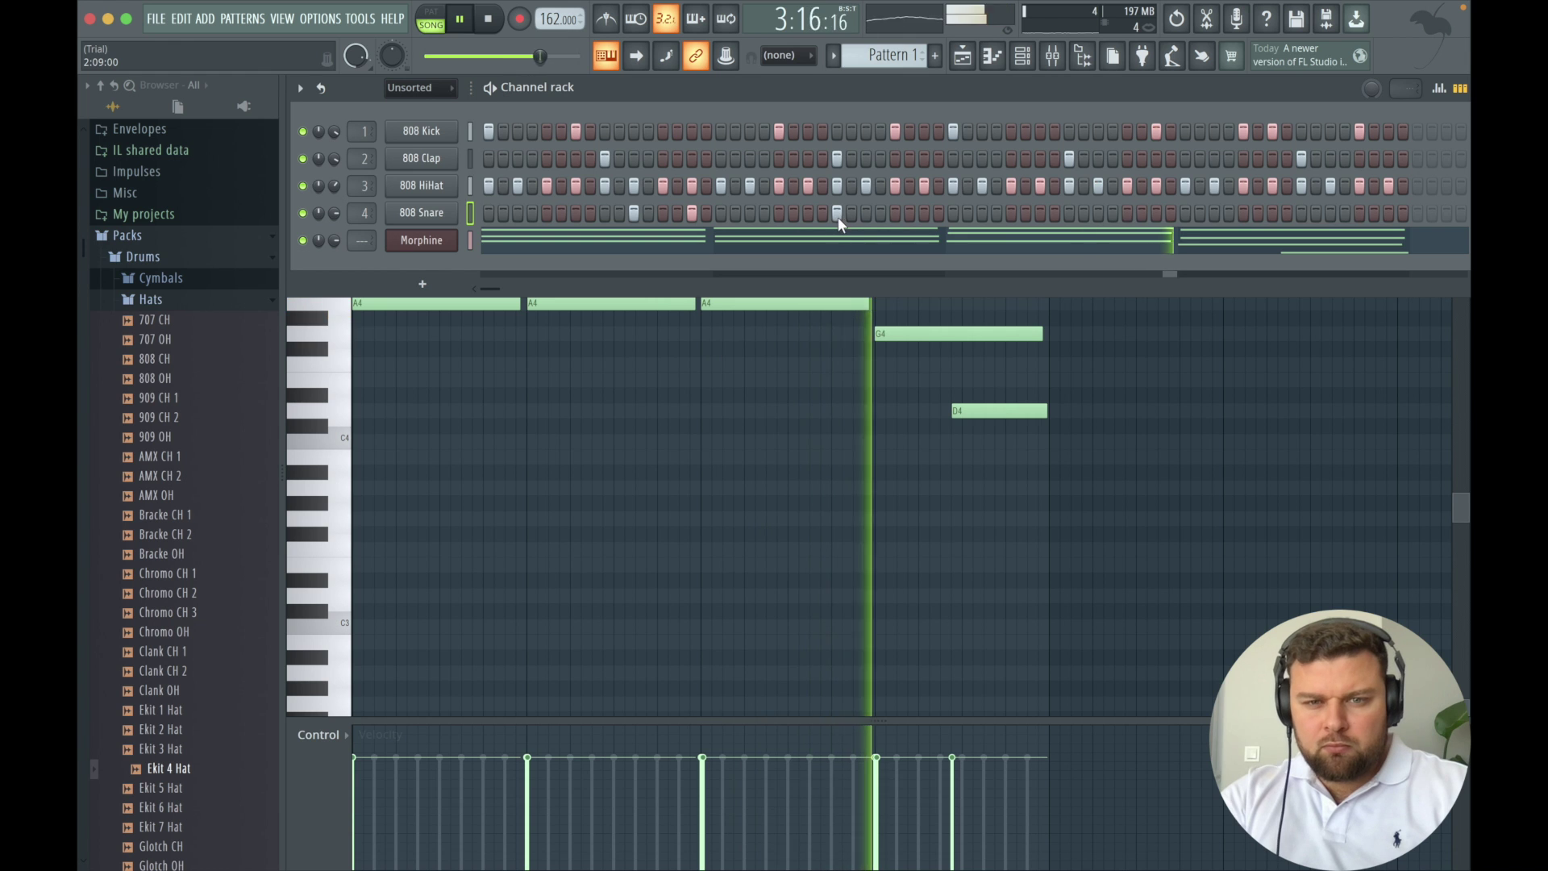
pyautogui.click(808, 215)
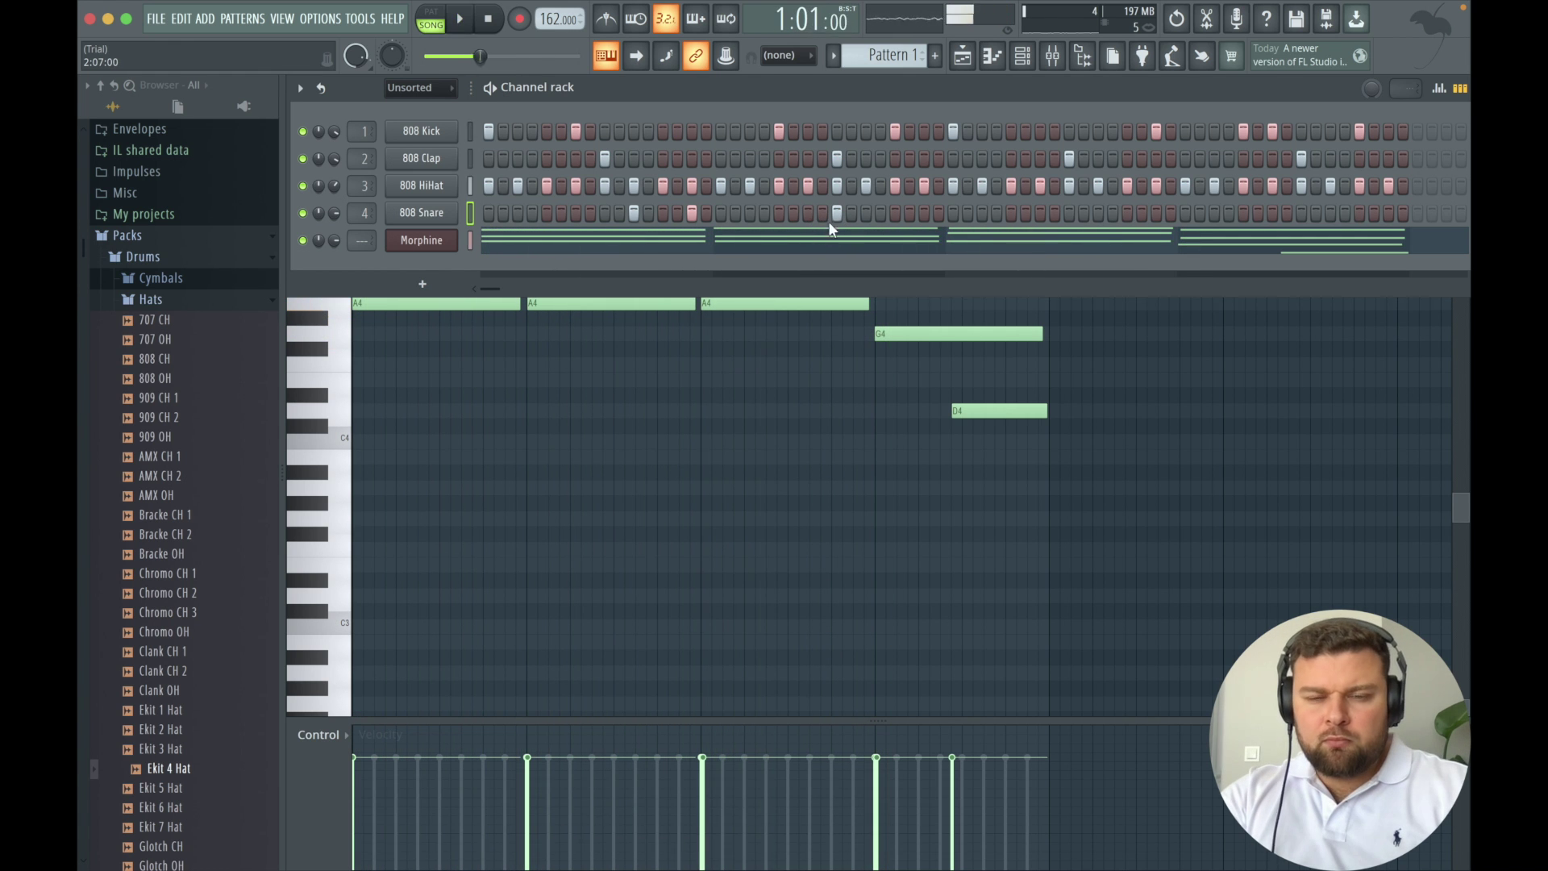
# Add an 808 Snare hit on step 39 in bar 3, and move it to step 37 while listening.
pyautogui.click(1040, 213)
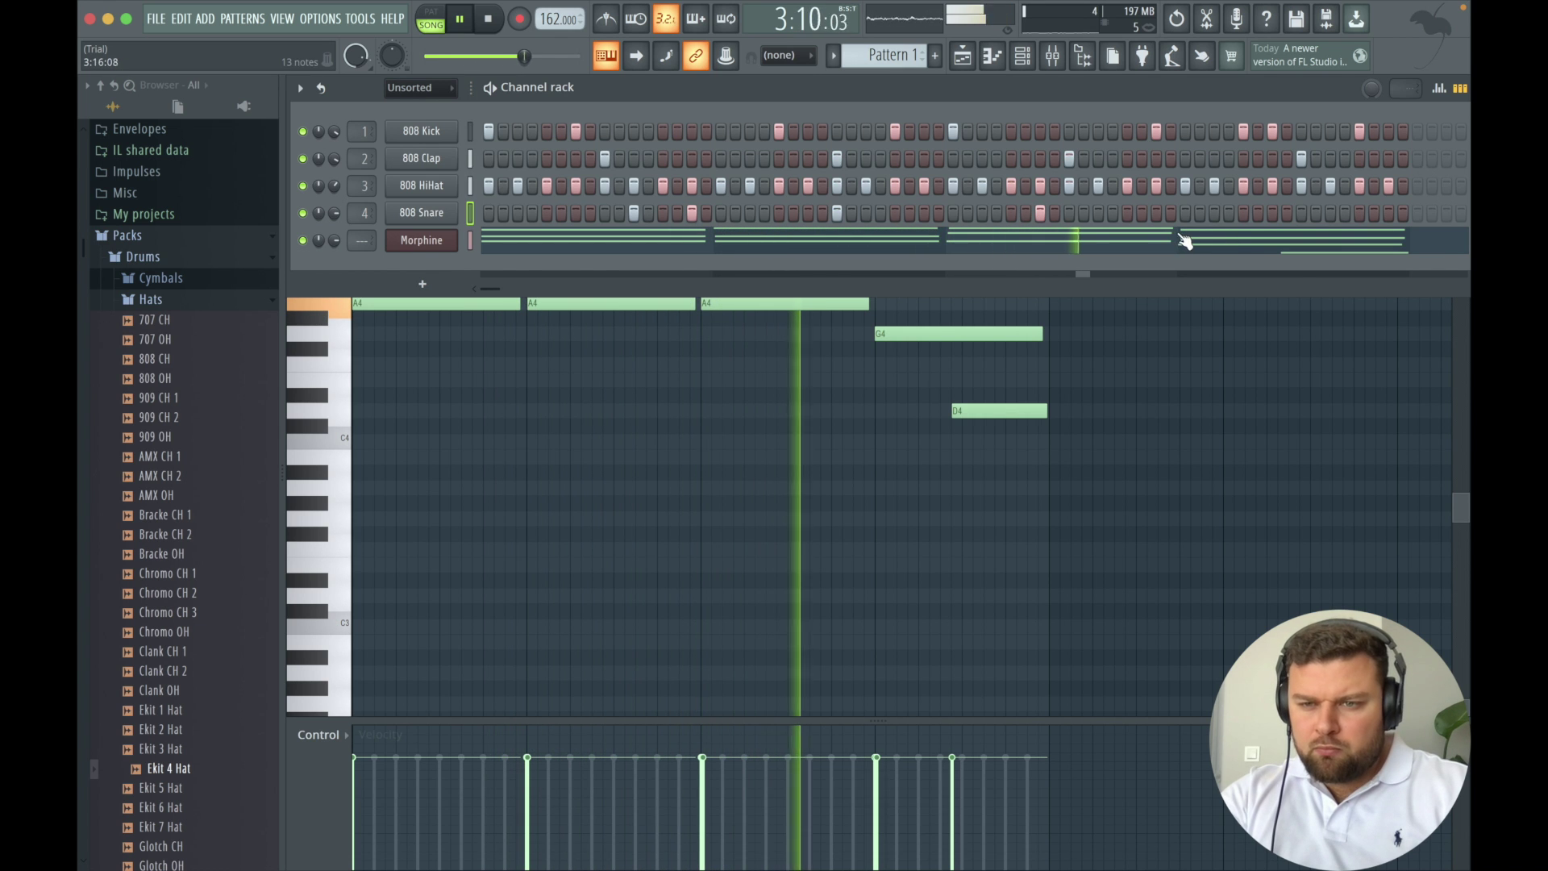
pyautogui.rightClick(1039, 213)
pyautogui.click(1012, 218)
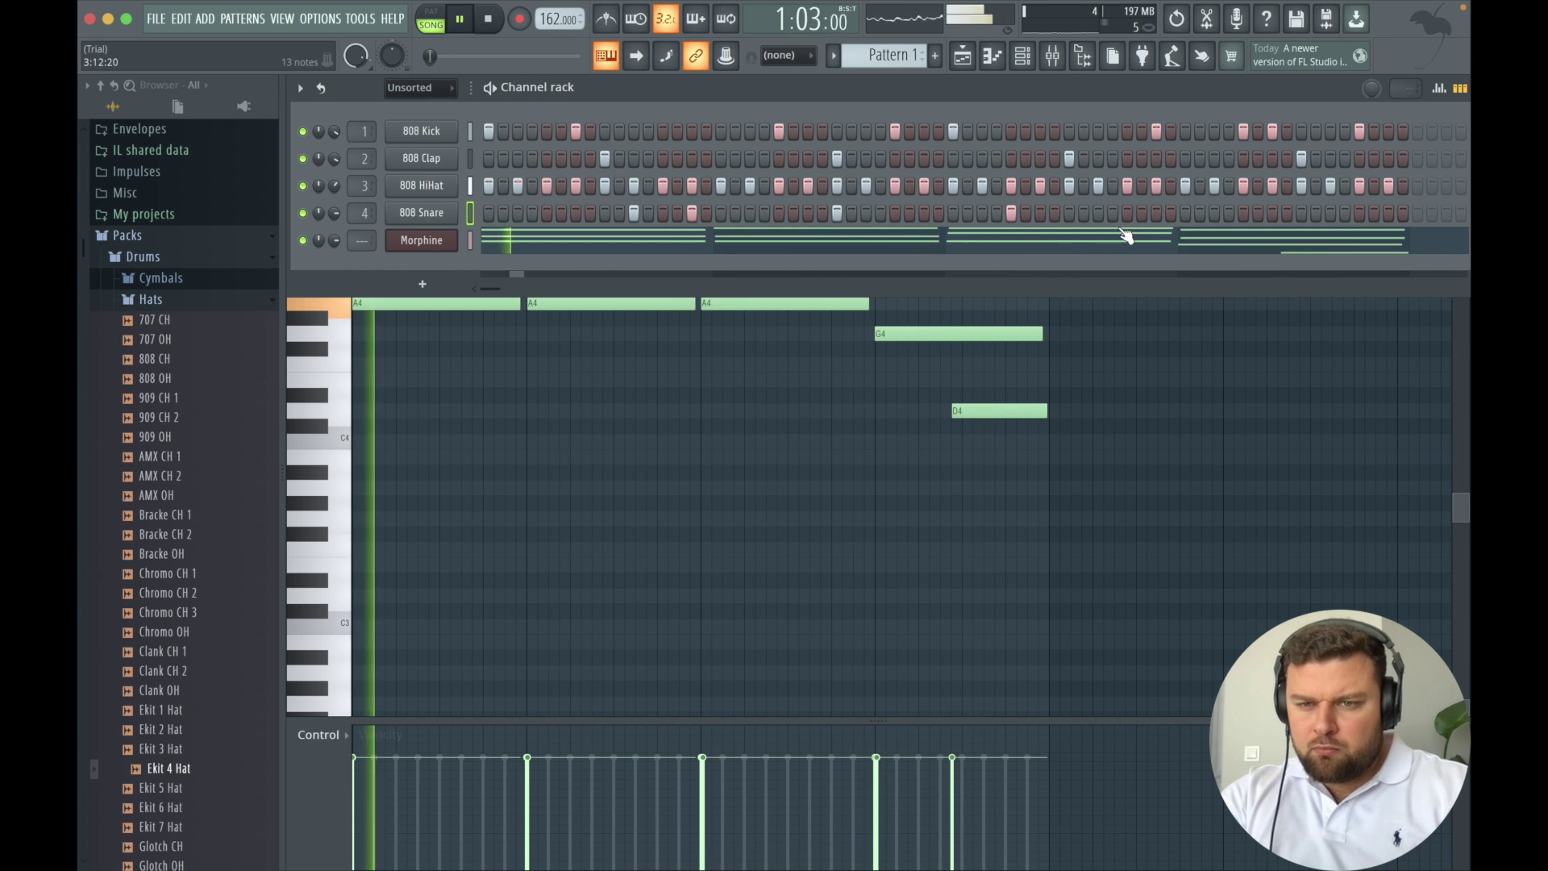
# Add an 808 Snare hit on step 43 during playback, and route the 808 Clap to mixer track 4.
pyautogui.click(1100, 216)
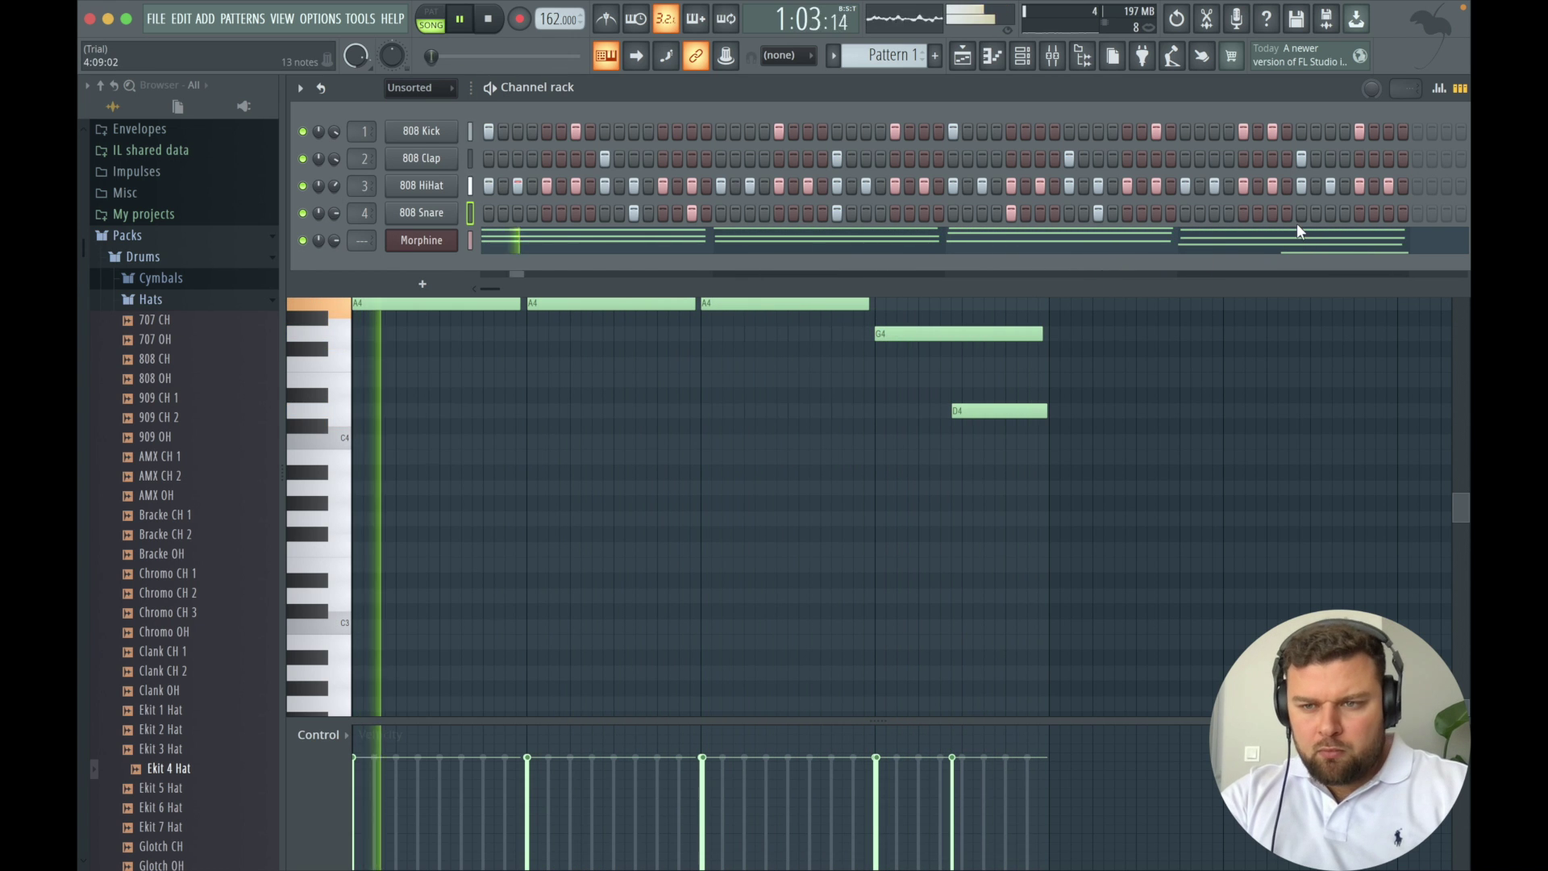
pyautogui.press('space')
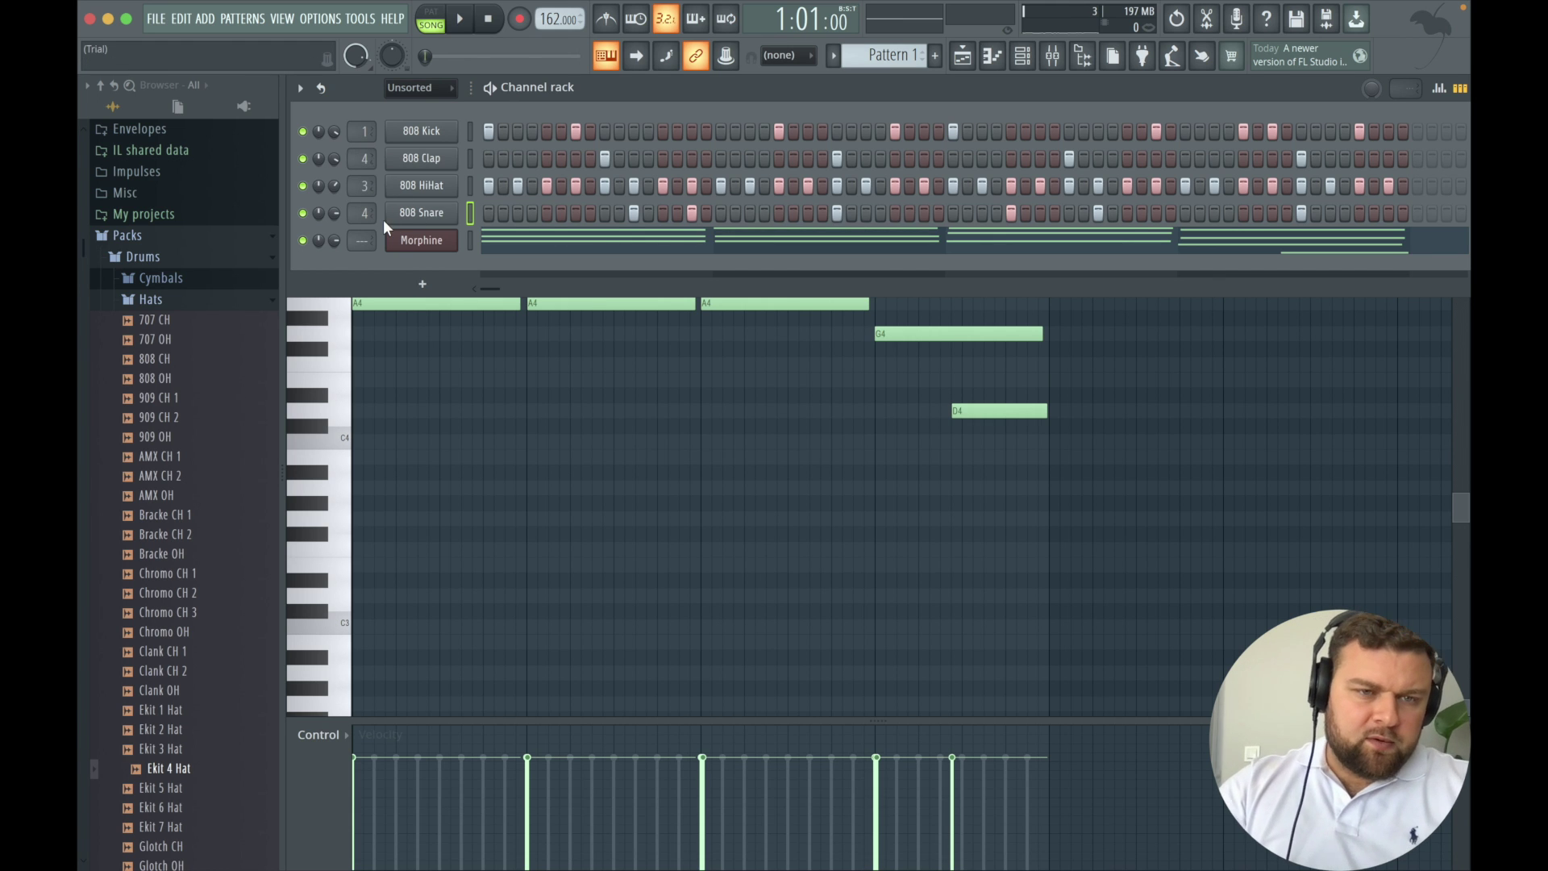
# Load Fruity Compressor with the Drums preset into the first effect slot of the 808 Snare's mixer insert 4.
pyautogui.click(427, 216)
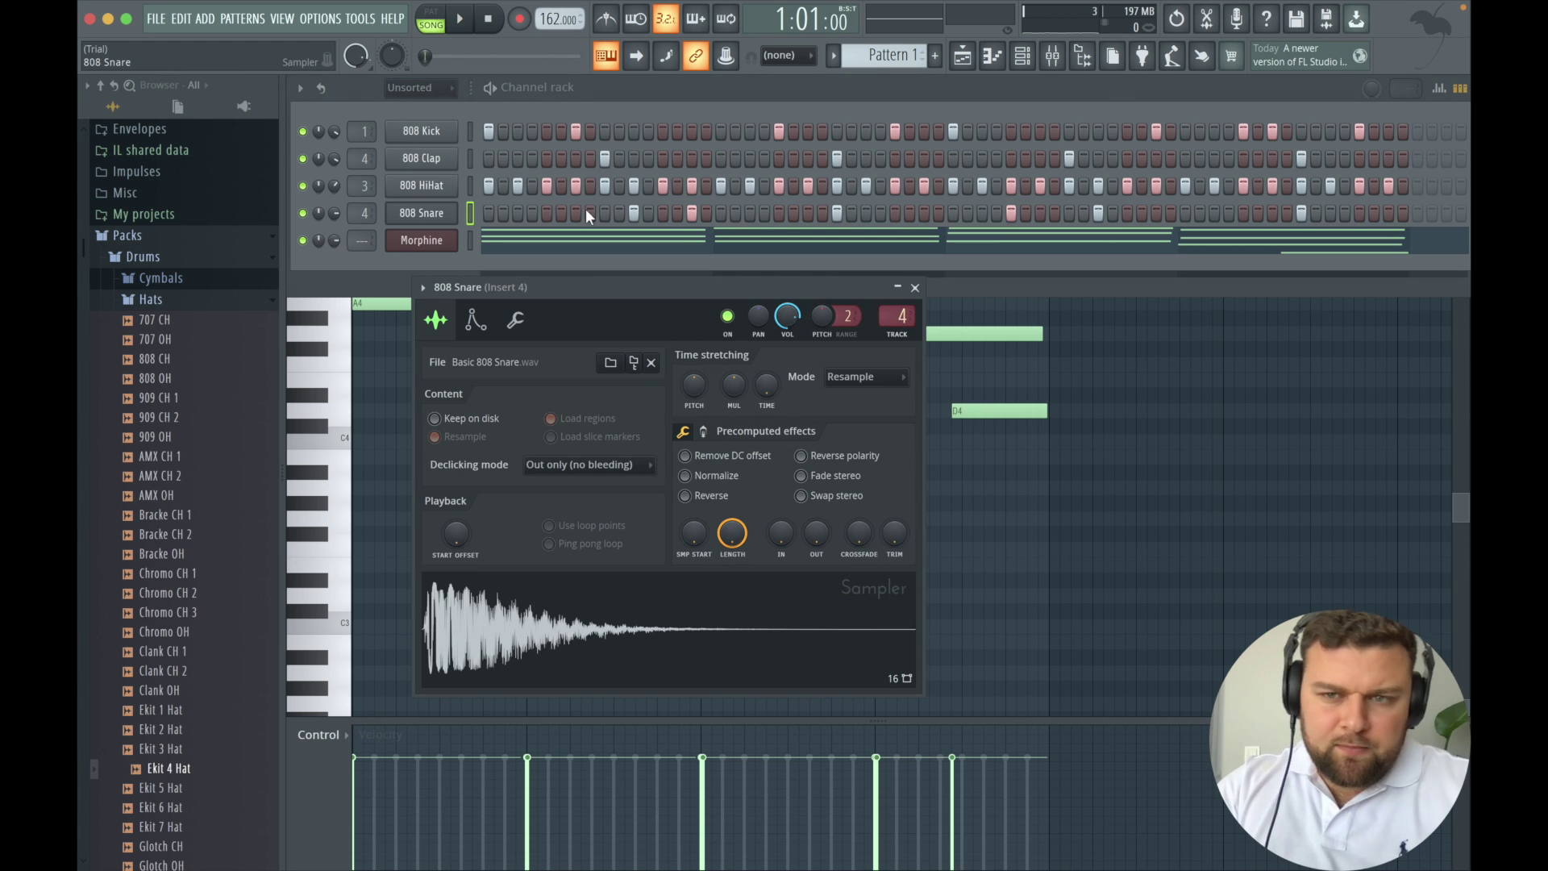
pyautogui.click(1062, 58)
pyautogui.click(1289, 141)
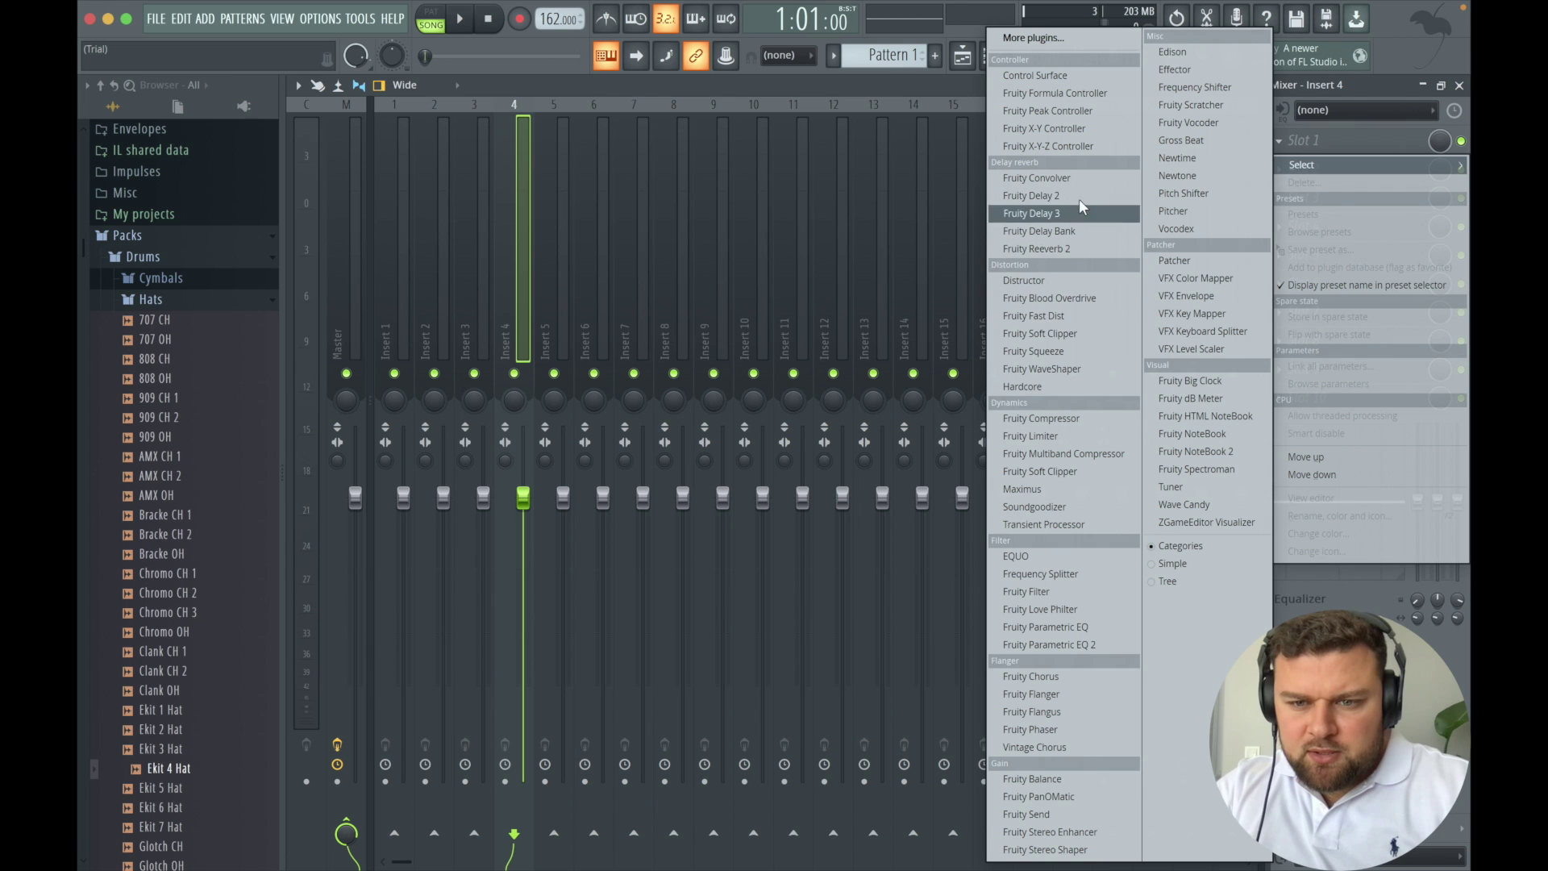
pyautogui.click(1082, 425)
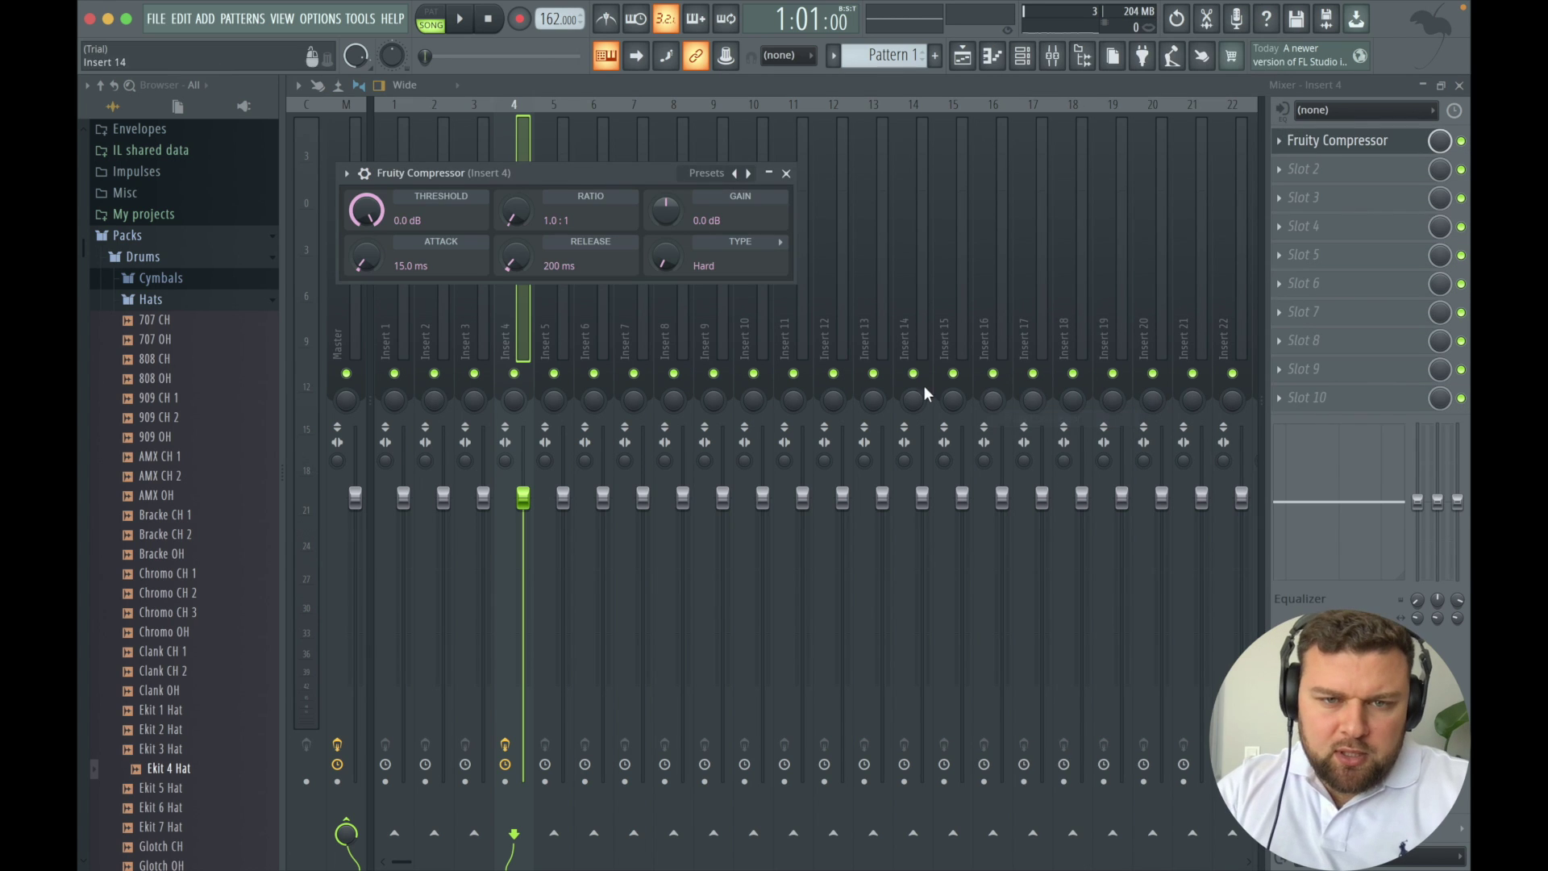
pyautogui.click(708, 174)
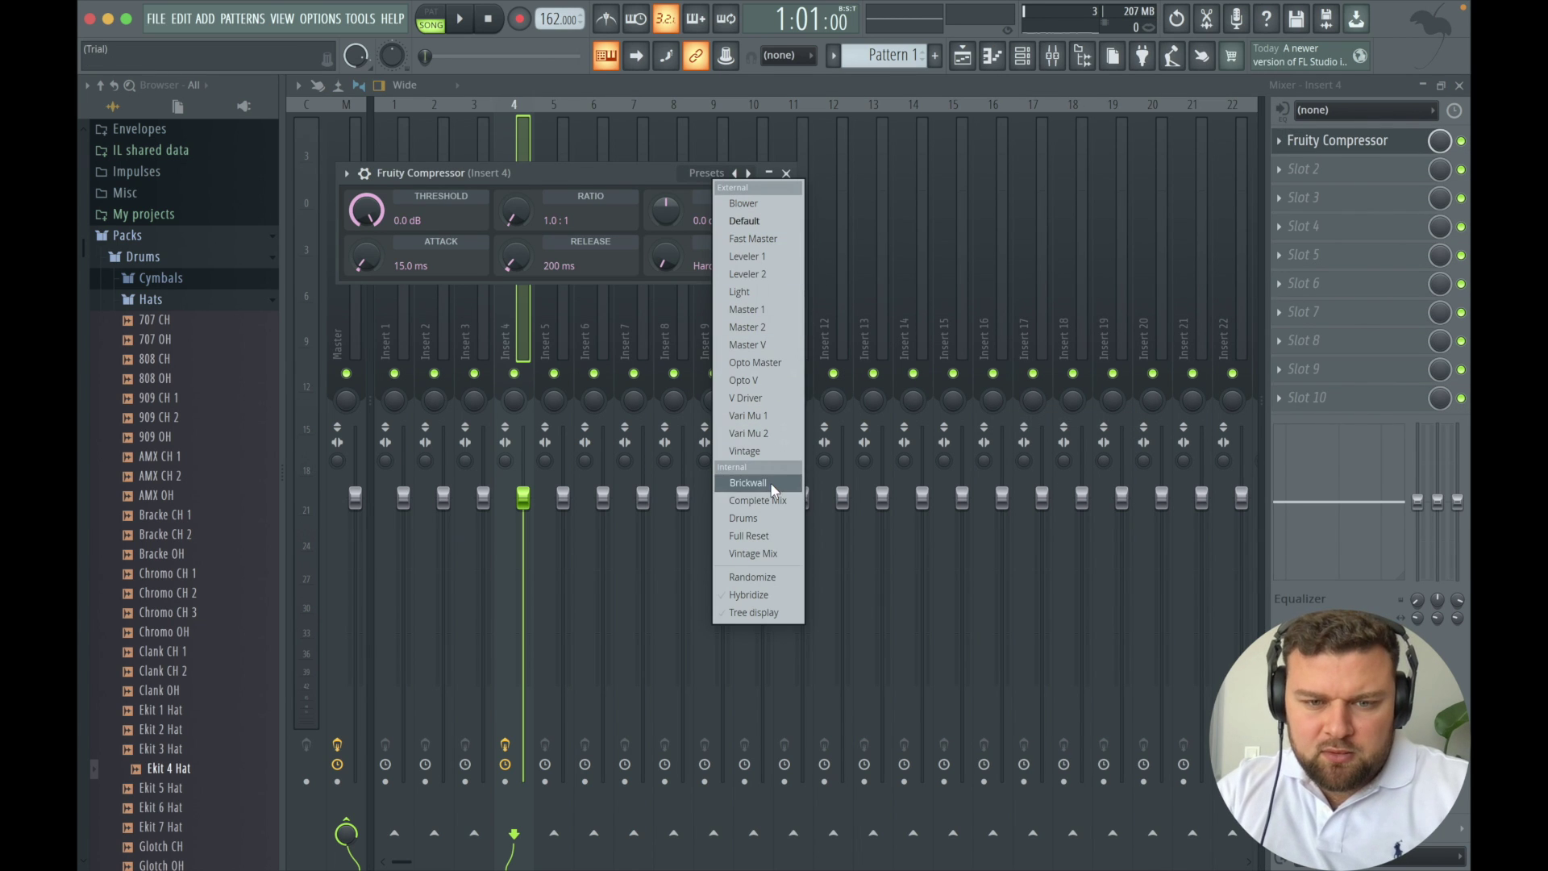
pyautogui.click(763, 515)
pyautogui.click(786, 172)
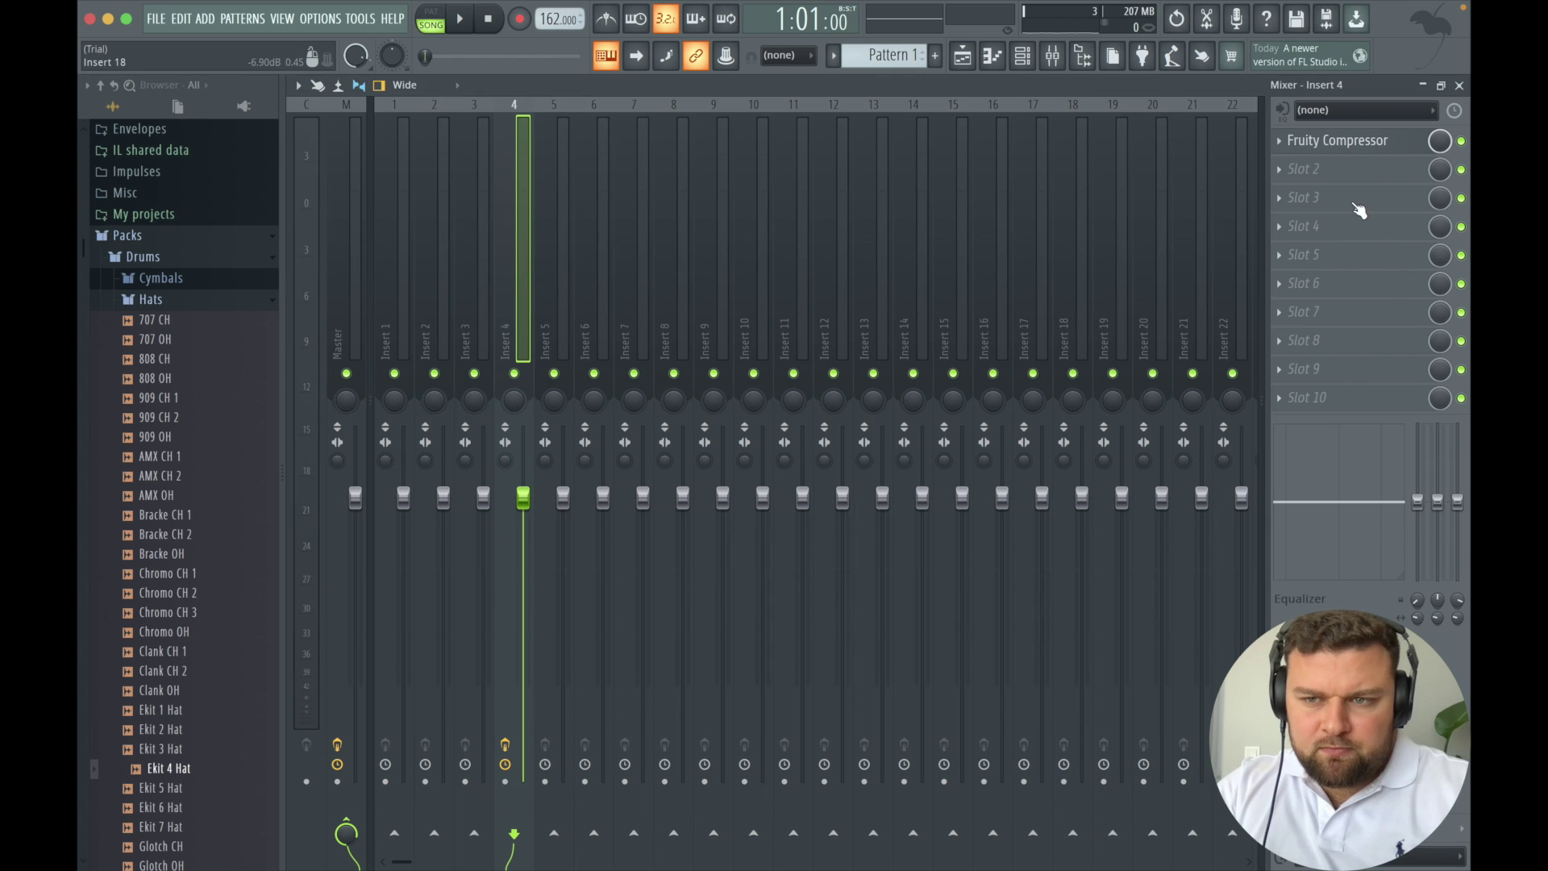
# Add Fruity Parametric EQ 2 to insert 4 with the 20Hz + 18kHz cut preset, raising band 1's cutoff to about 318 Hz and auditioning it.
pyautogui.click(1291, 179)
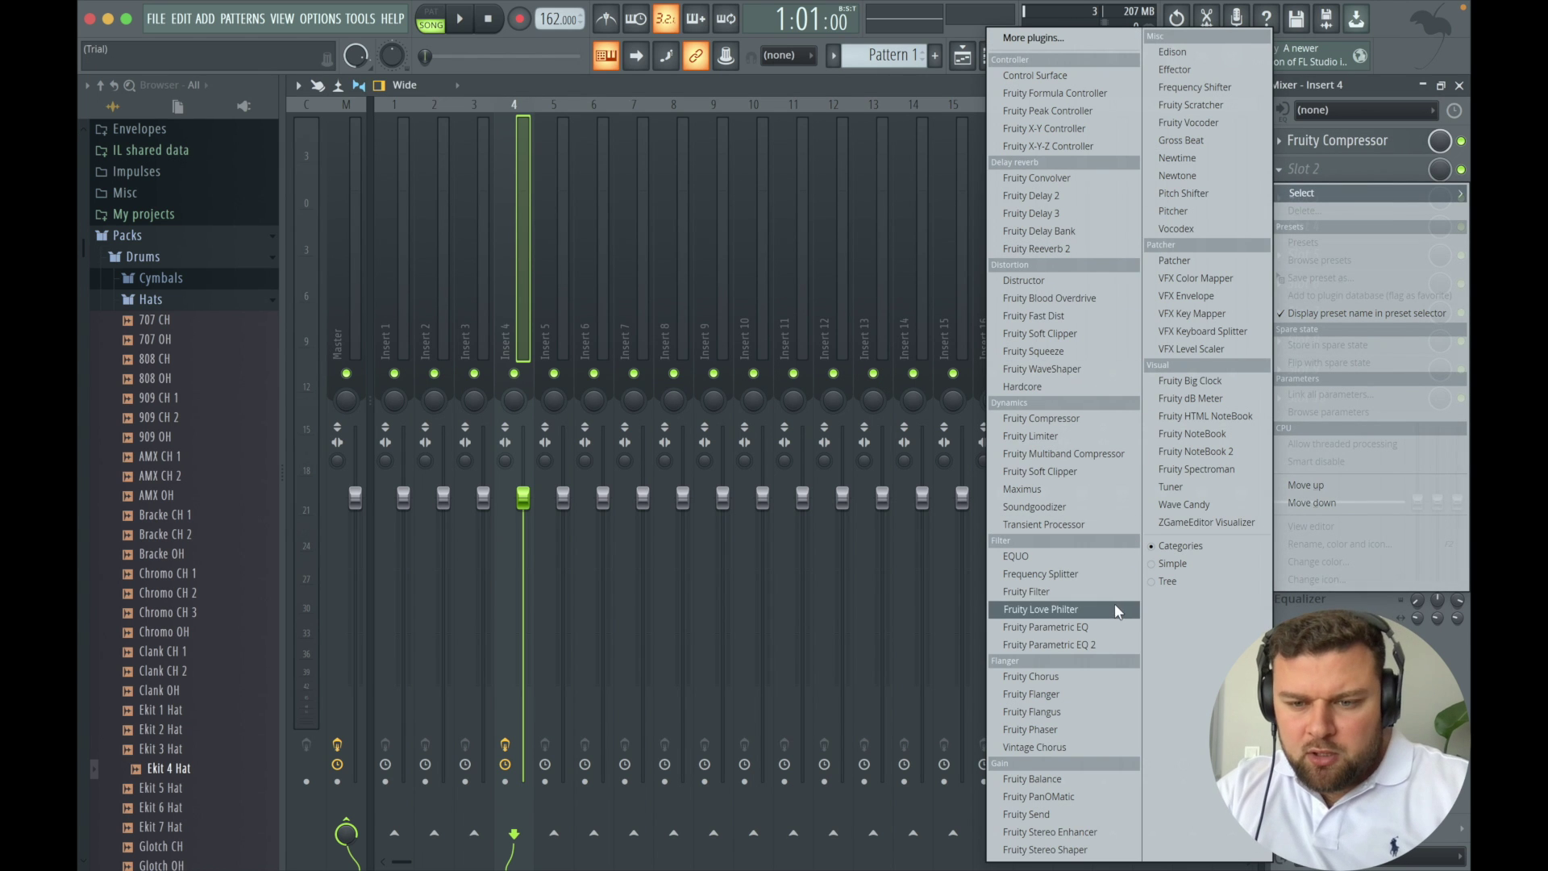
pyautogui.click(1103, 641)
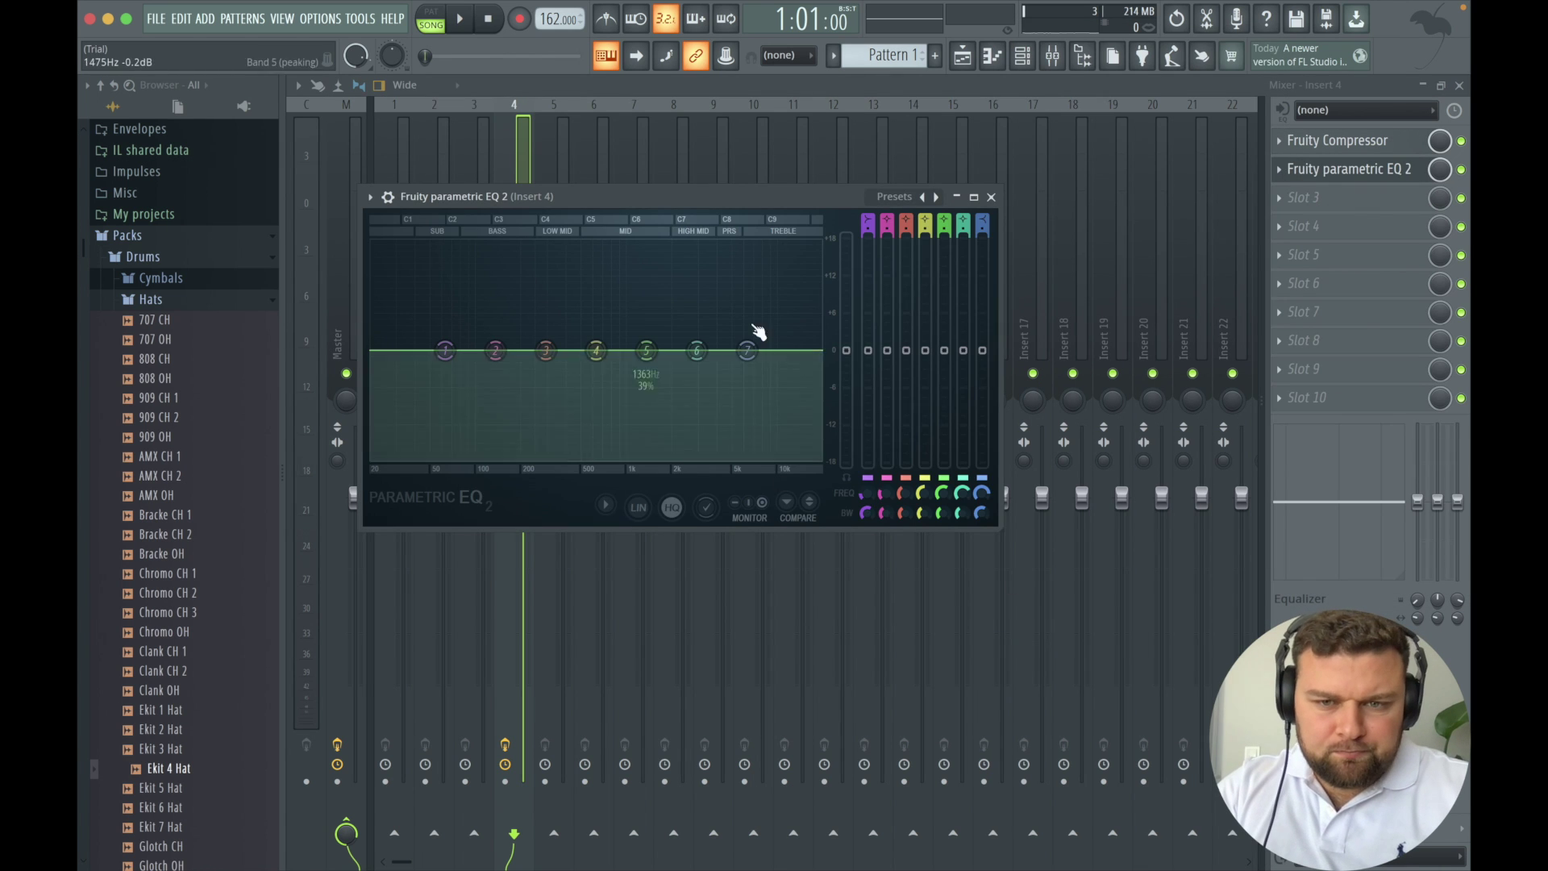
pyautogui.click(897, 197)
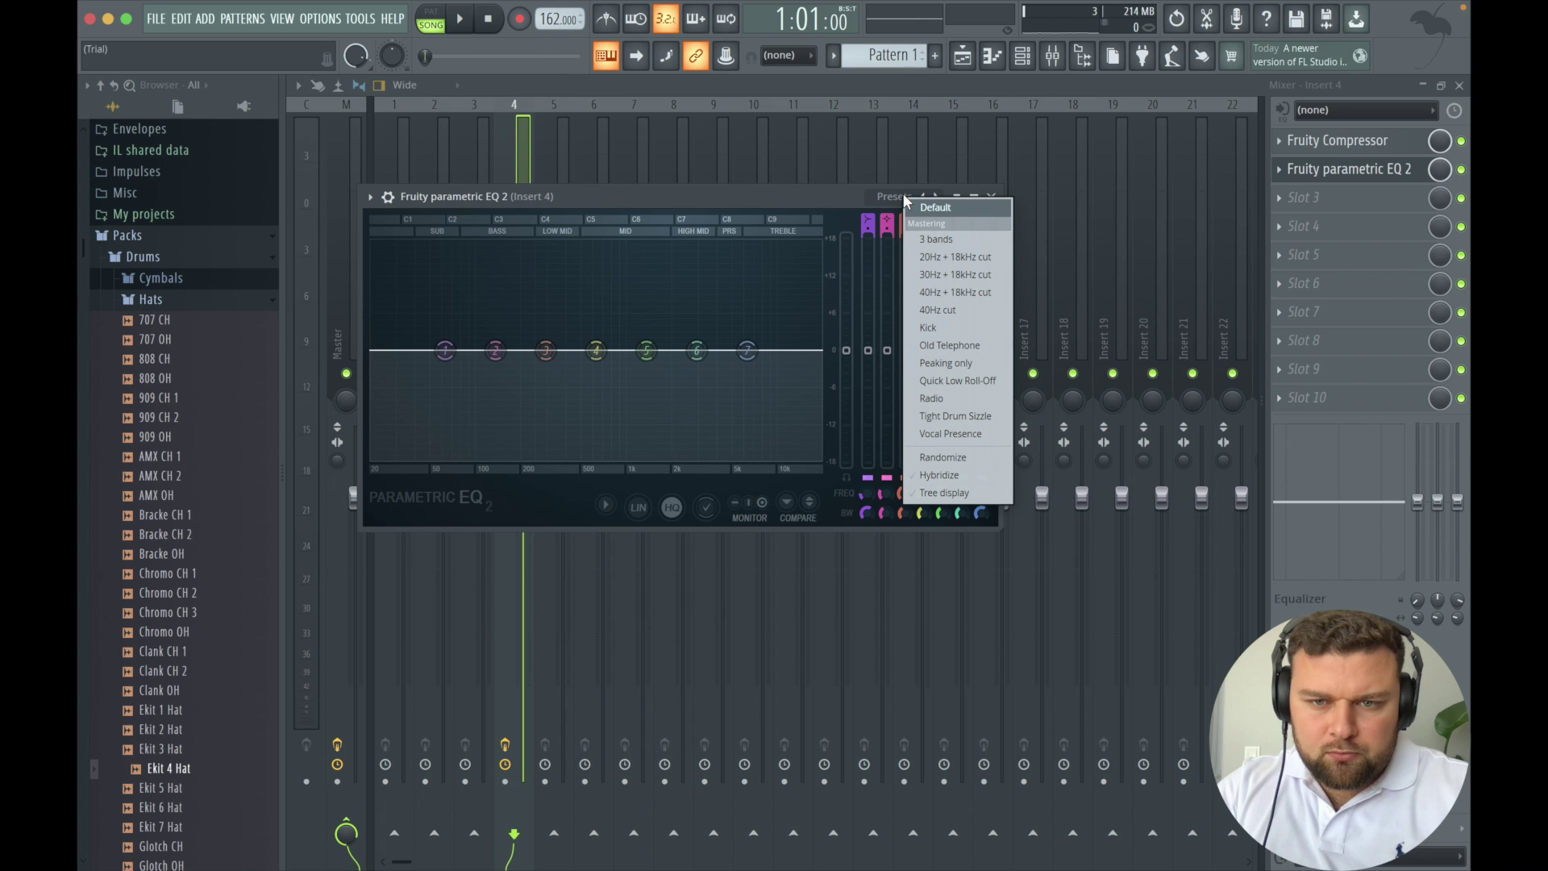
pyautogui.click(943, 258)
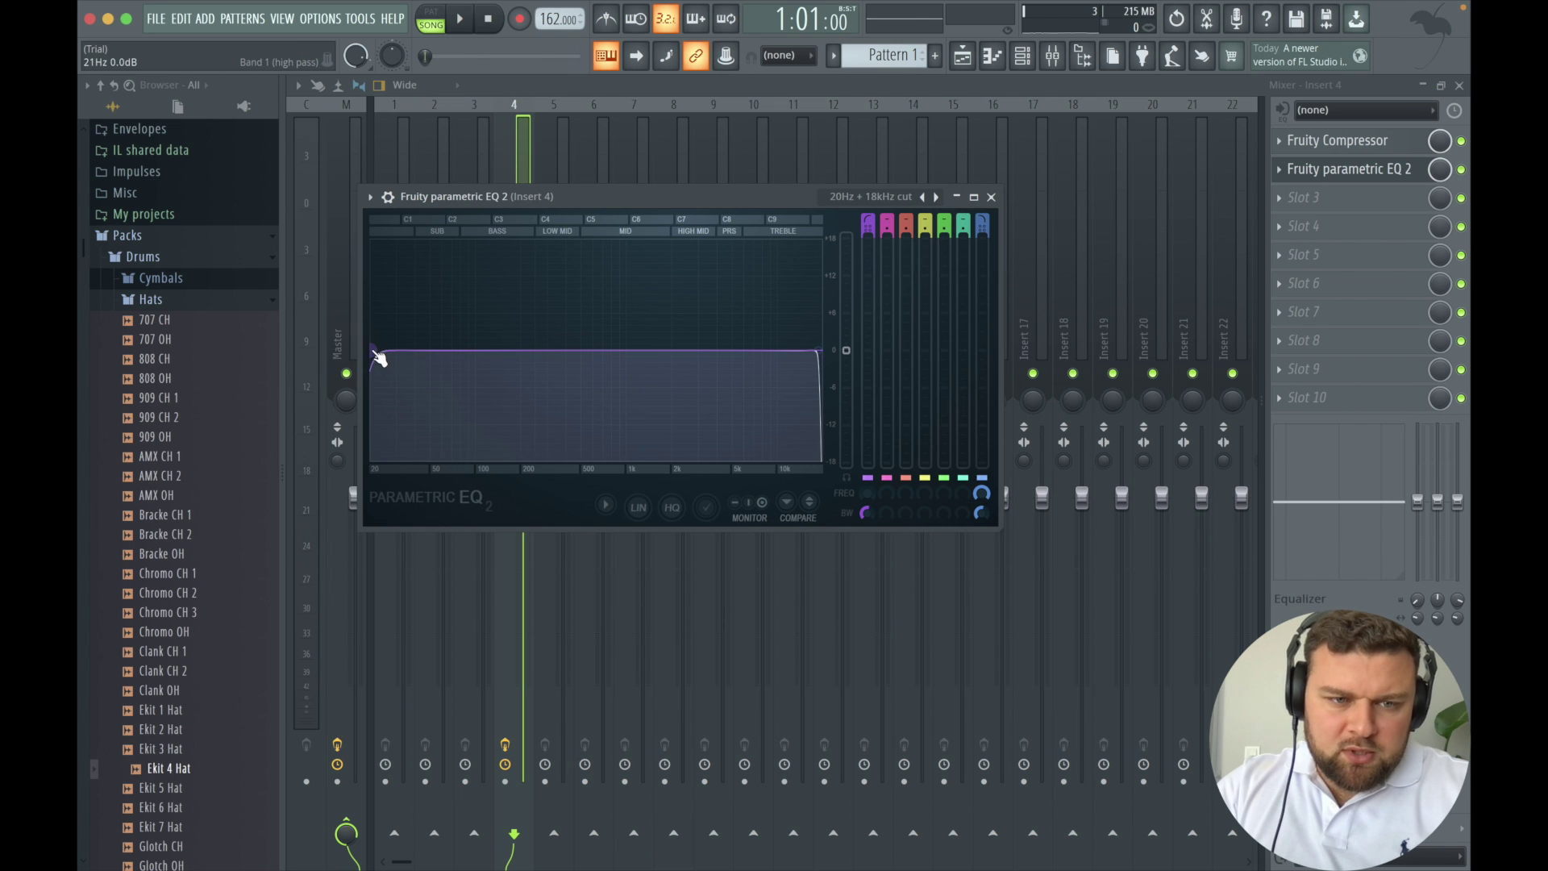
pyautogui.moveTo(377, 350); pyautogui.dragTo(549, 350)
pyautogui.press('space')
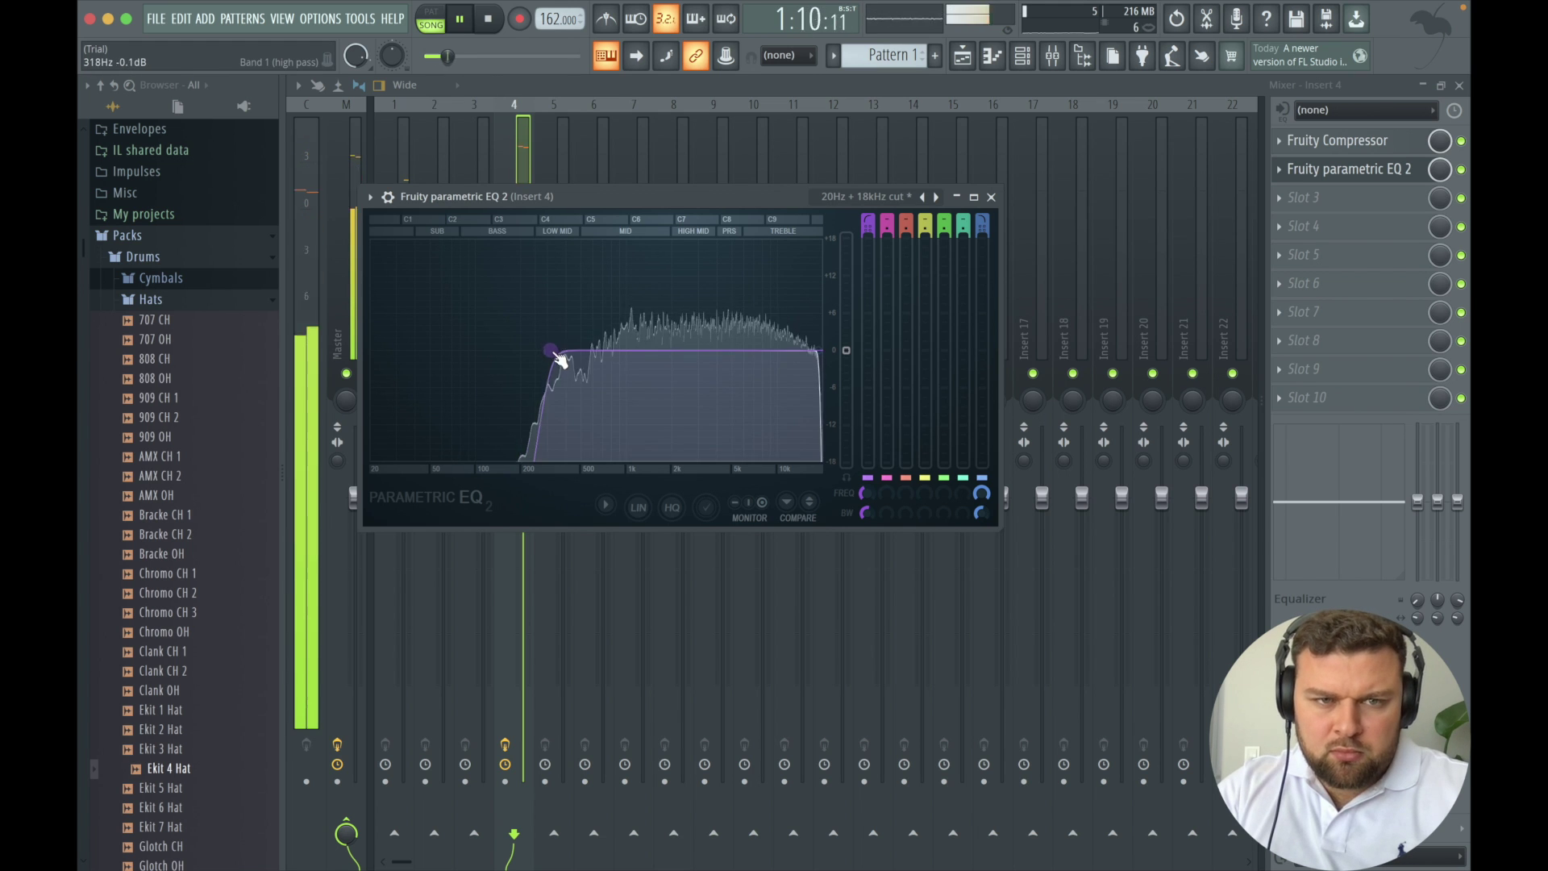
pyautogui.press('space')
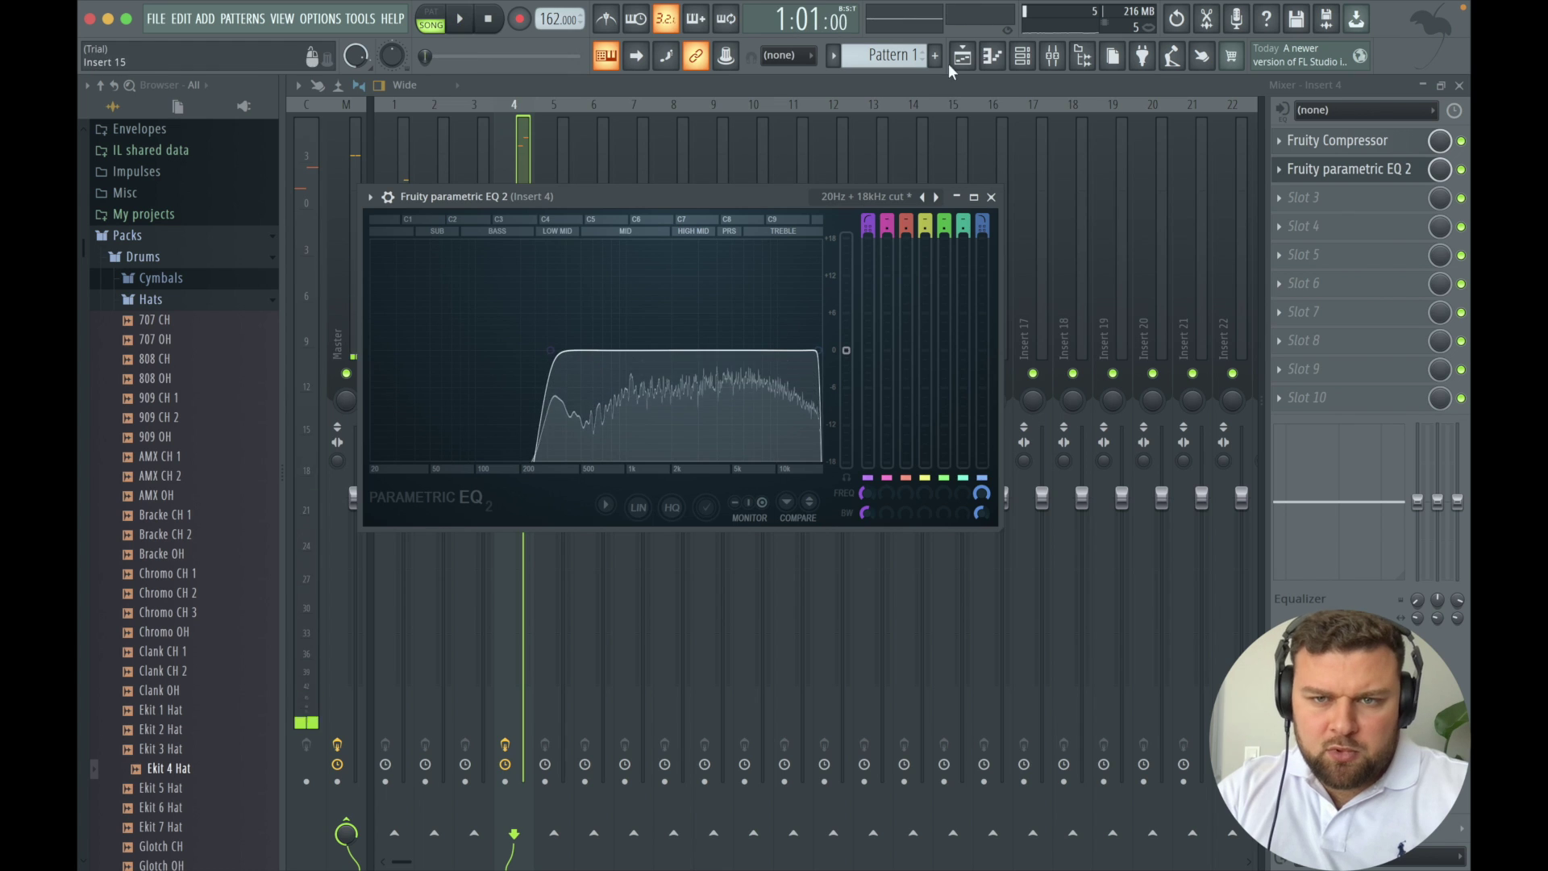
pyautogui.press('F5')
pyautogui.click(684, 232)
pyautogui.rightClick(684, 232)
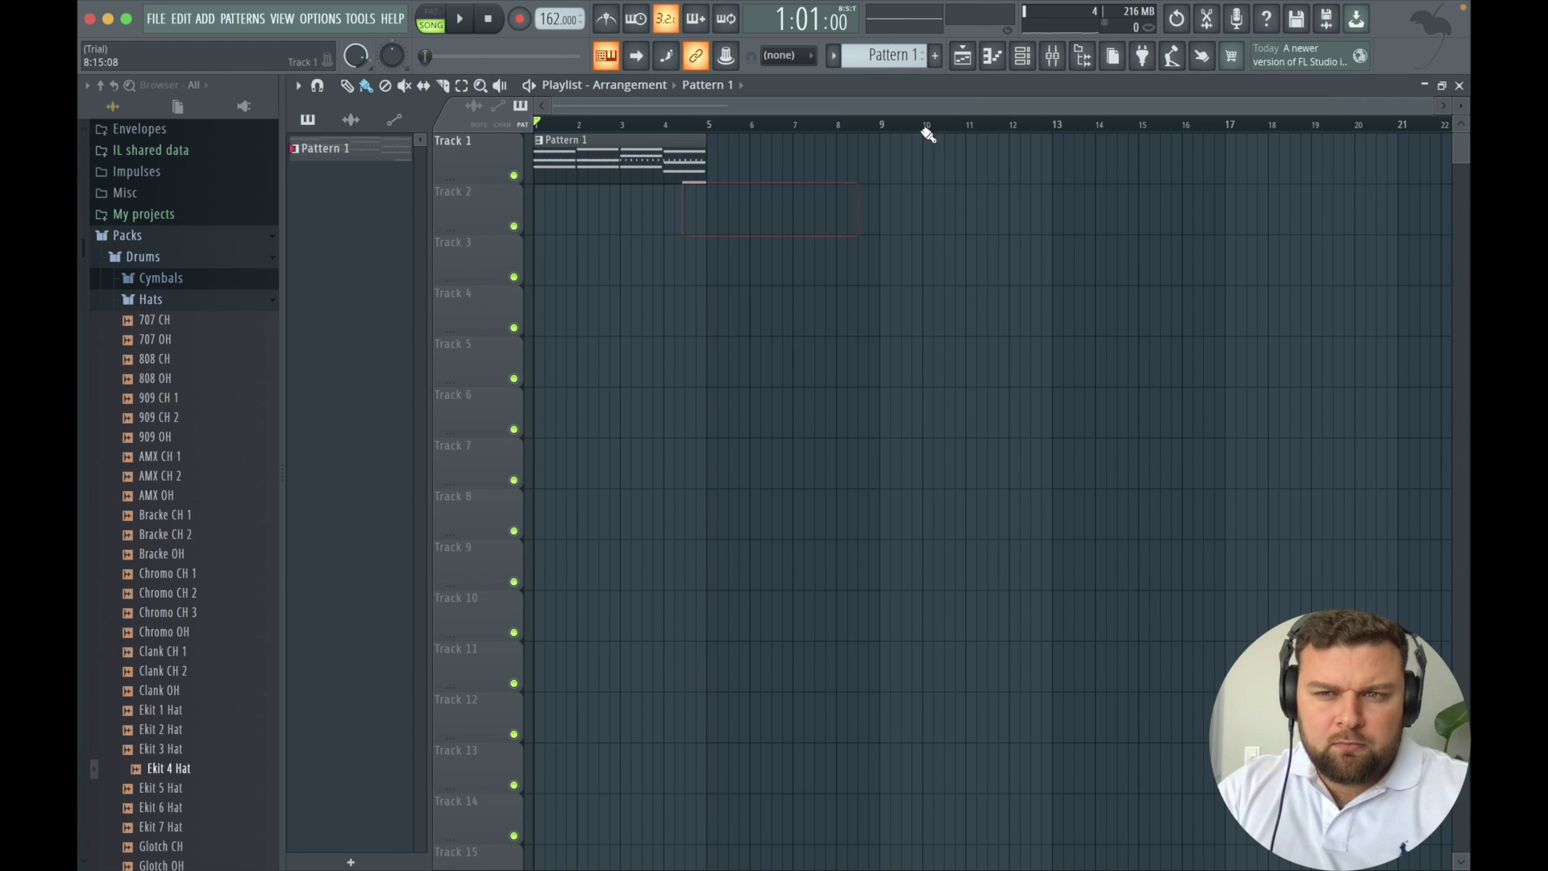
# Add Fruity Compressor with the Drums preset to the 808 HiHat's insert 3, and cut the insert's 90 Hz equalizer band to -18.0.
pyautogui.click(1023, 56)
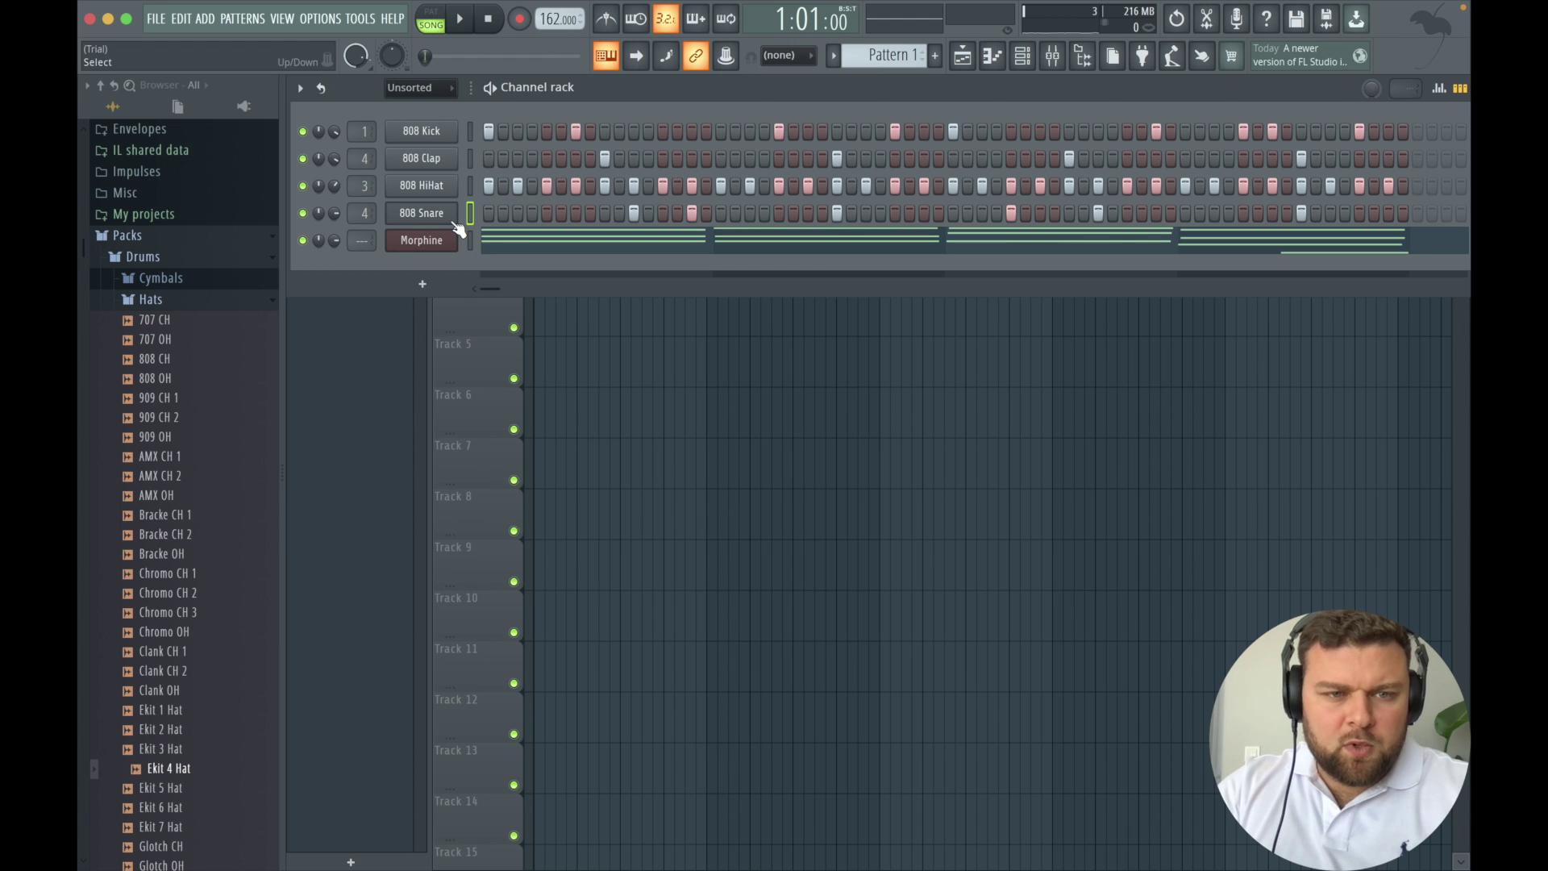
pyautogui.click(431, 190)
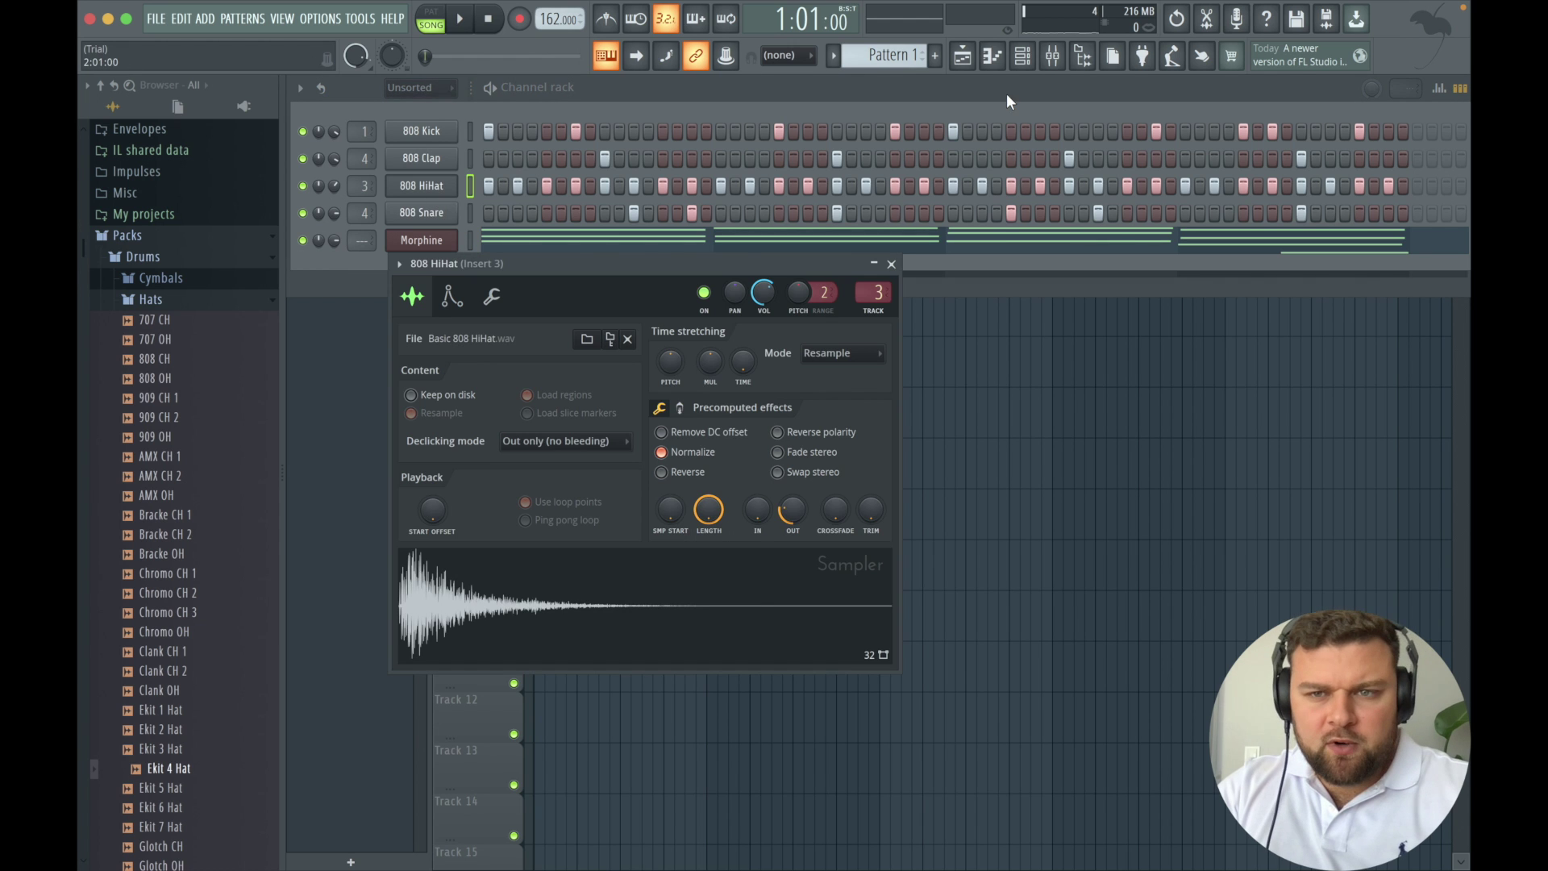
pyautogui.click(1056, 63)
pyautogui.click(1280, 149)
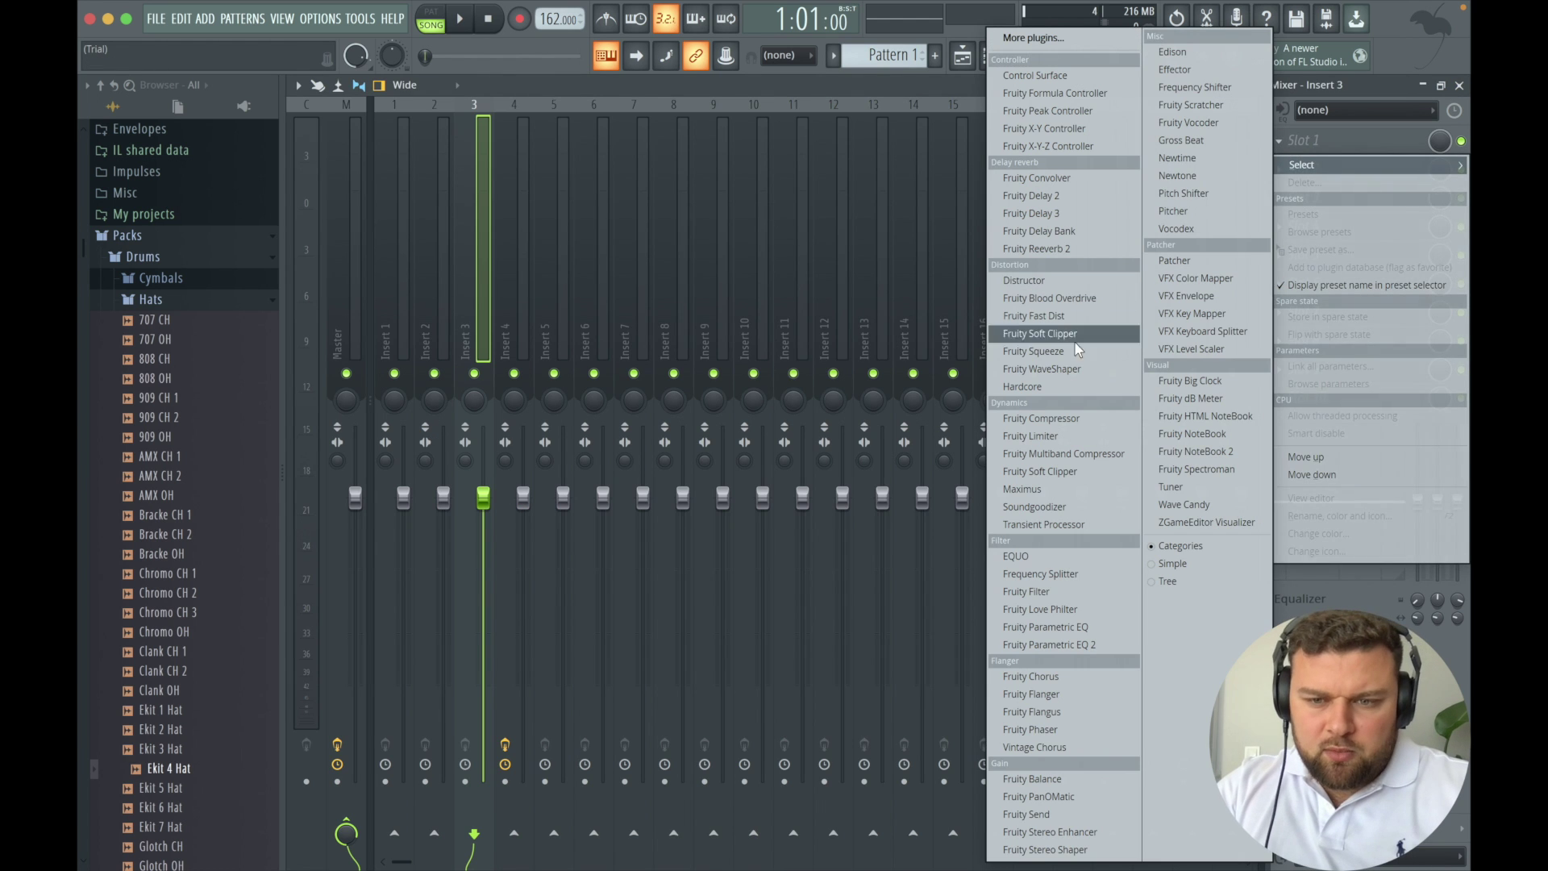
pyautogui.click(1058, 418)
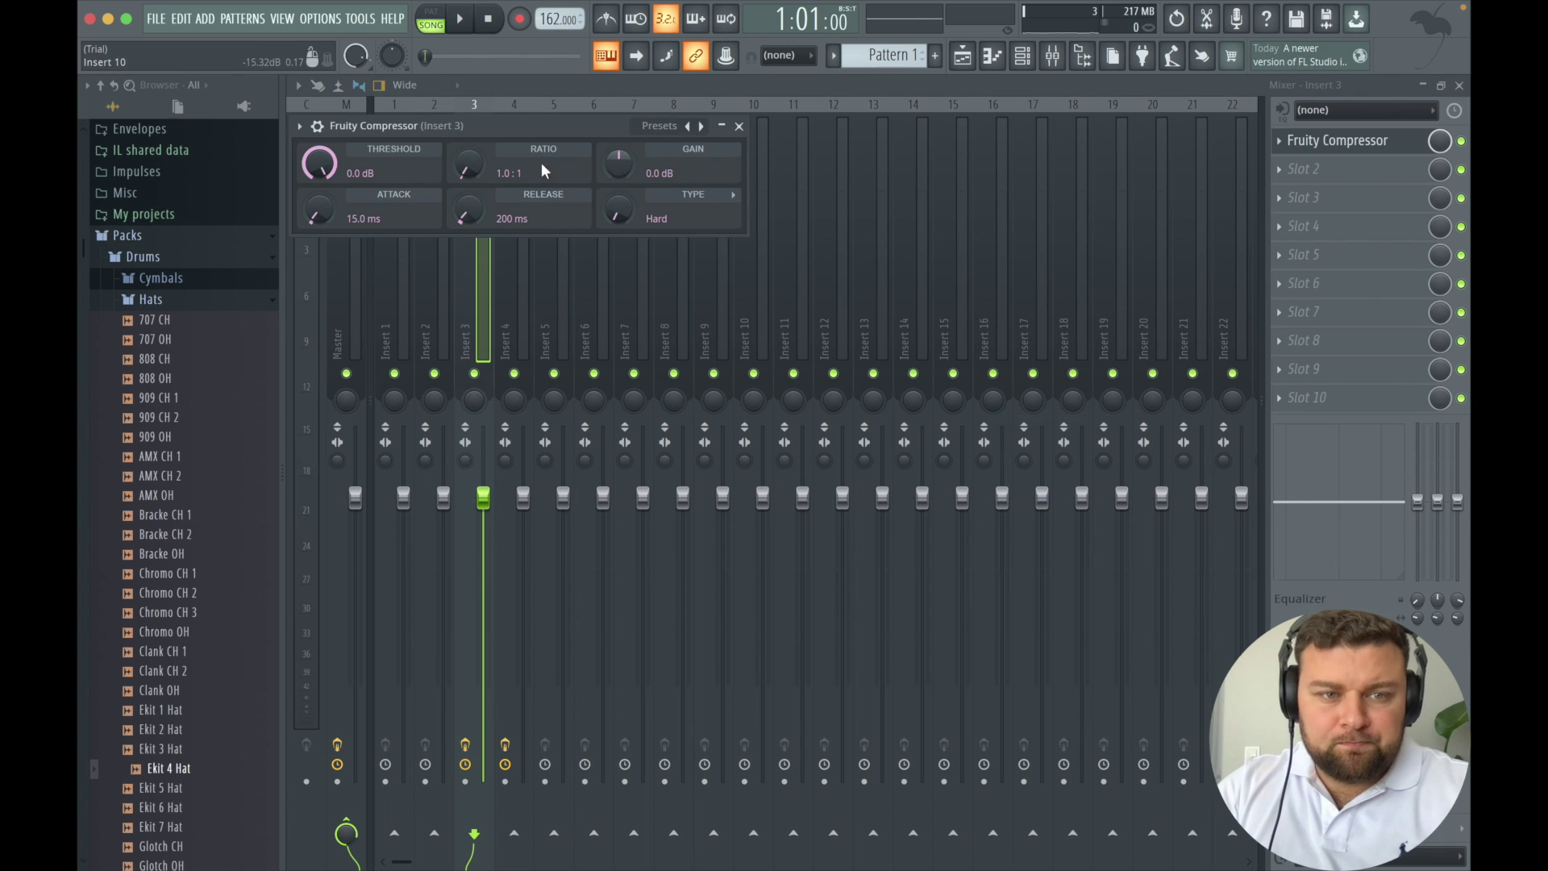
pyautogui.click(670, 129)
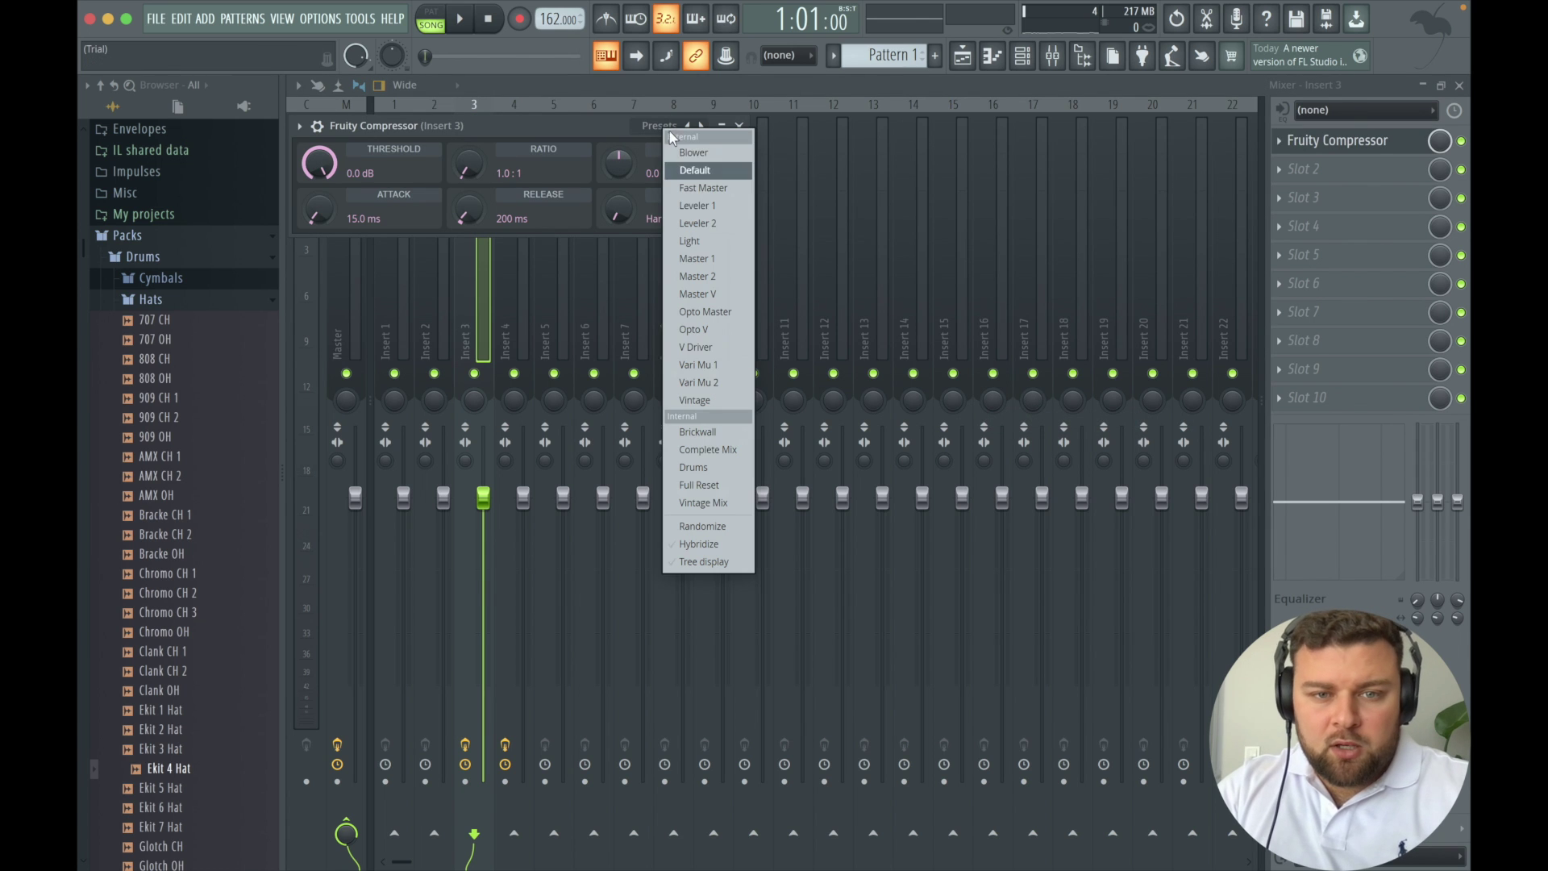
pyautogui.click(695, 468)
pyautogui.moveTo(1420, 510); pyautogui.dragTo(1418, 521)
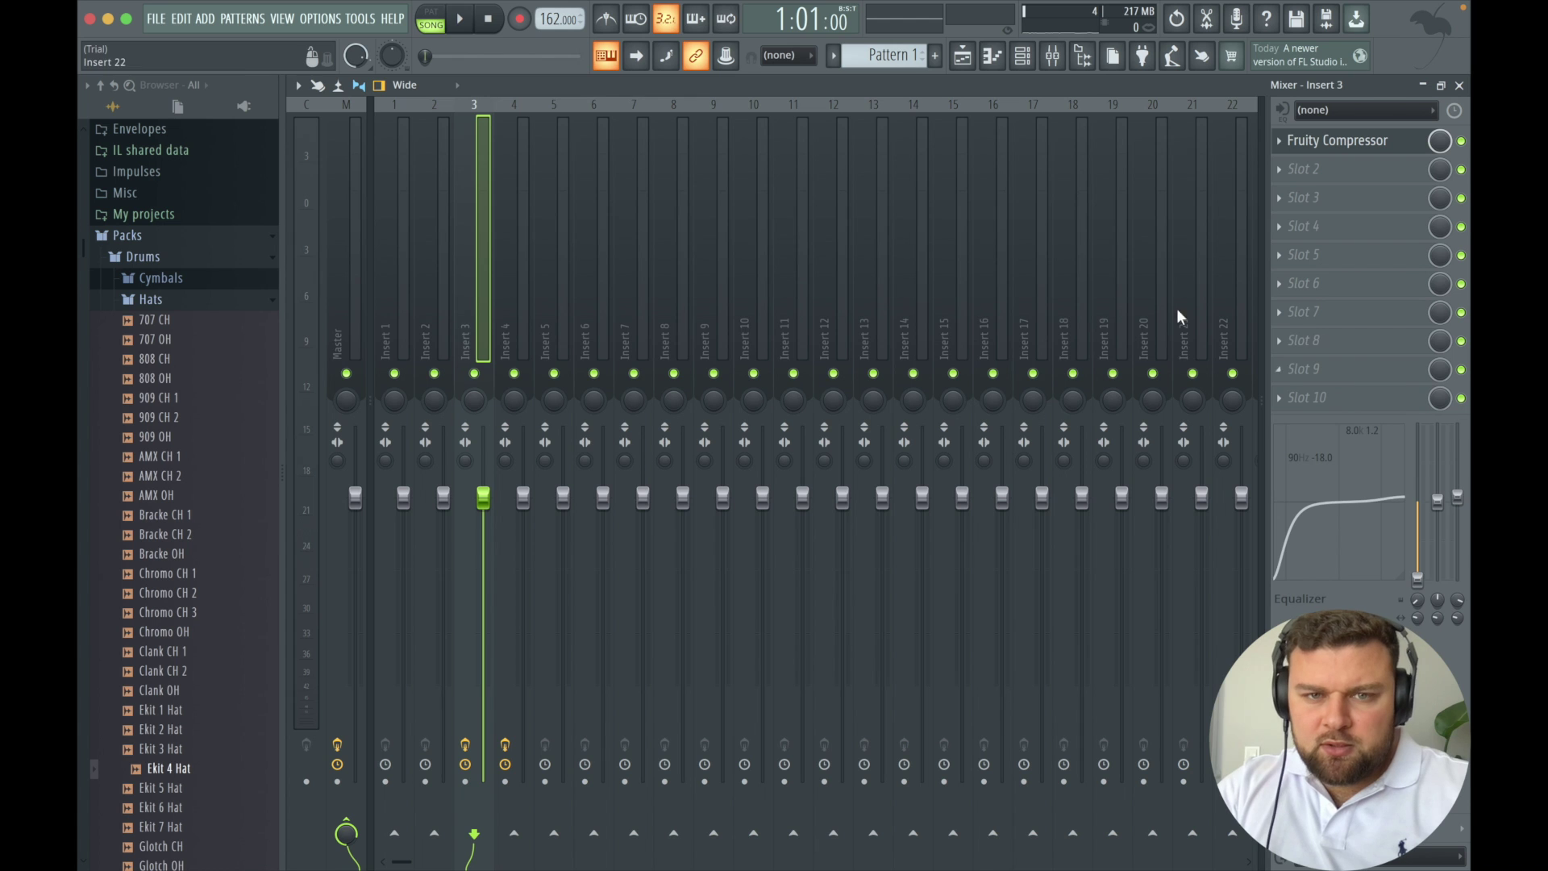
# Add Fruity Reeverb 2 to the third slot of the 808 Clap's insert 4 and set its mix level to about 13%.
pyautogui.click(1025, 56)
pyautogui.click(420, 165)
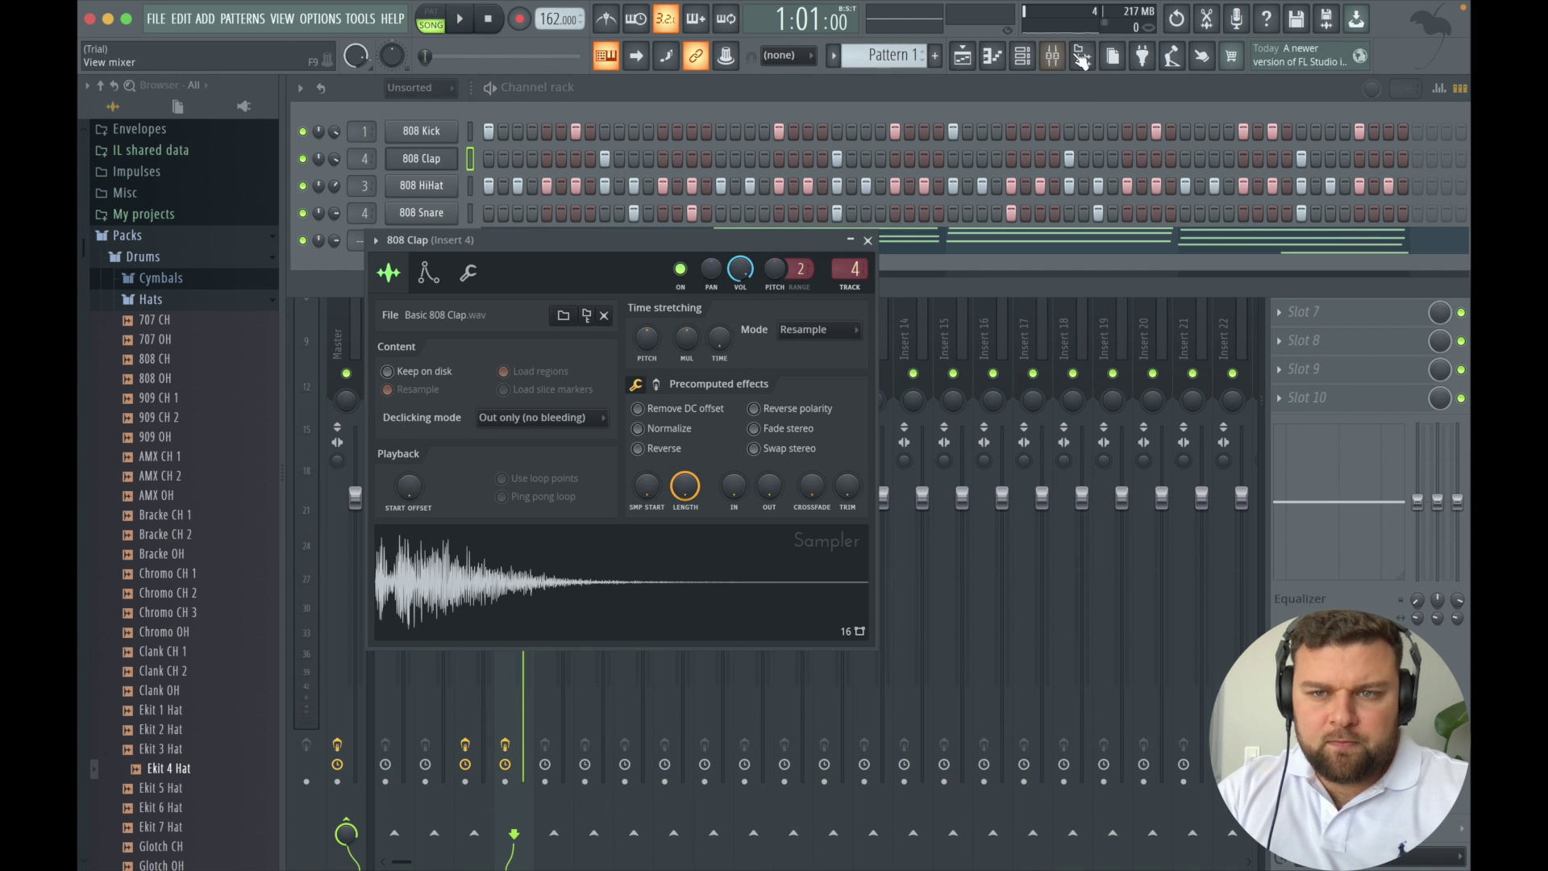
pyautogui.click(1073, 58)
pyautogui.click(1286, 200)
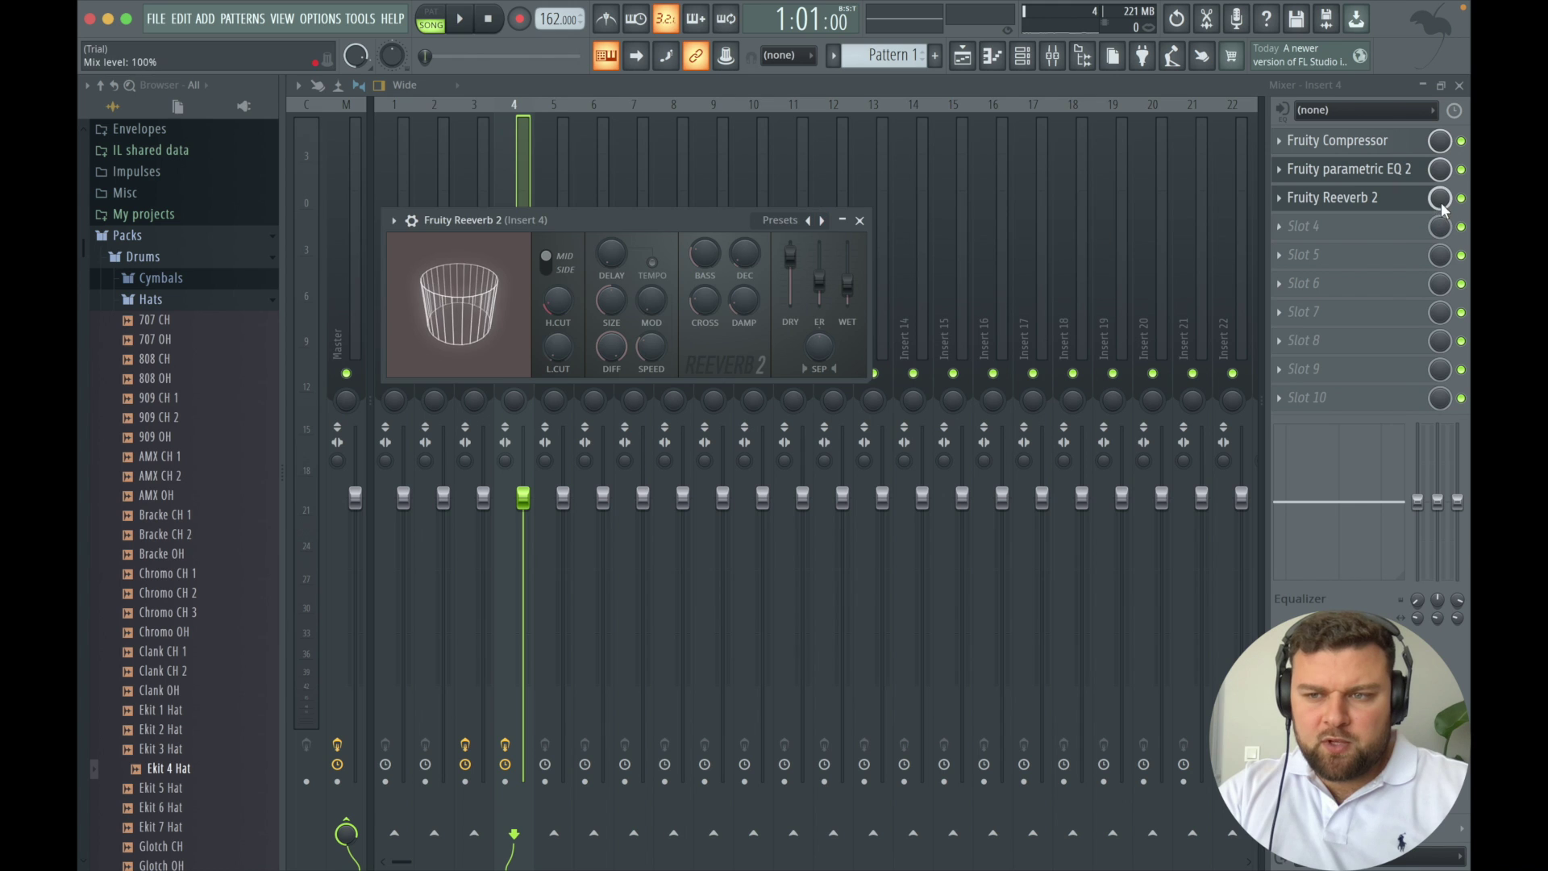
pyautogui.moveTo(1441, 202); pyautogui.dragTo(1441, 323)
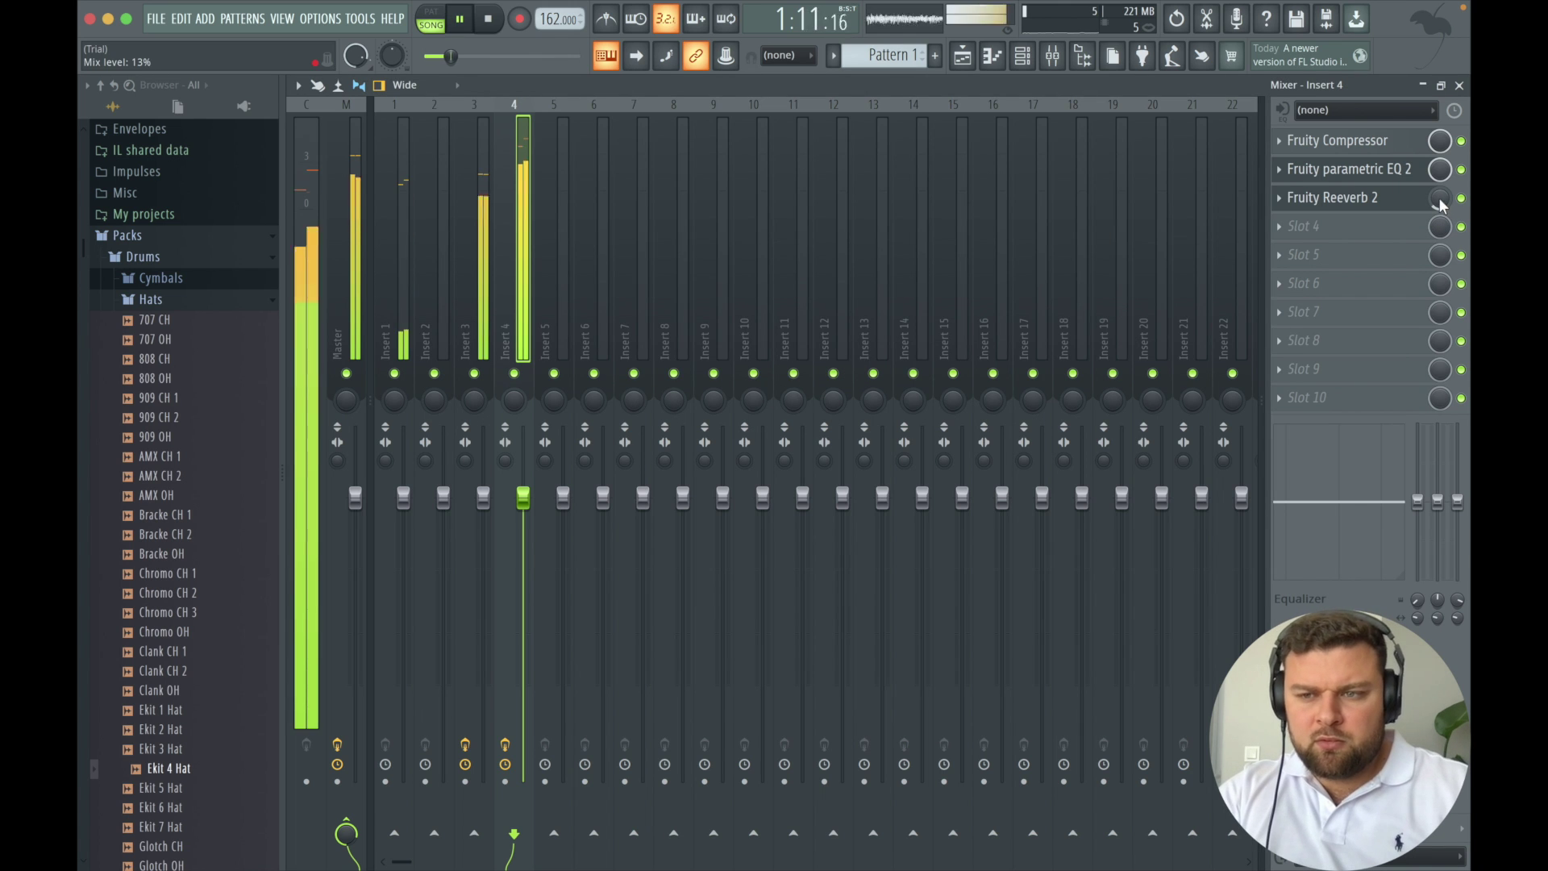
# Add Fruity Parametric EQ 2 to the 808 Kick's insert 1, and lower band 1 to about -12 dB near 34 Hz during playback.
pyautogui.click(1024, 57)
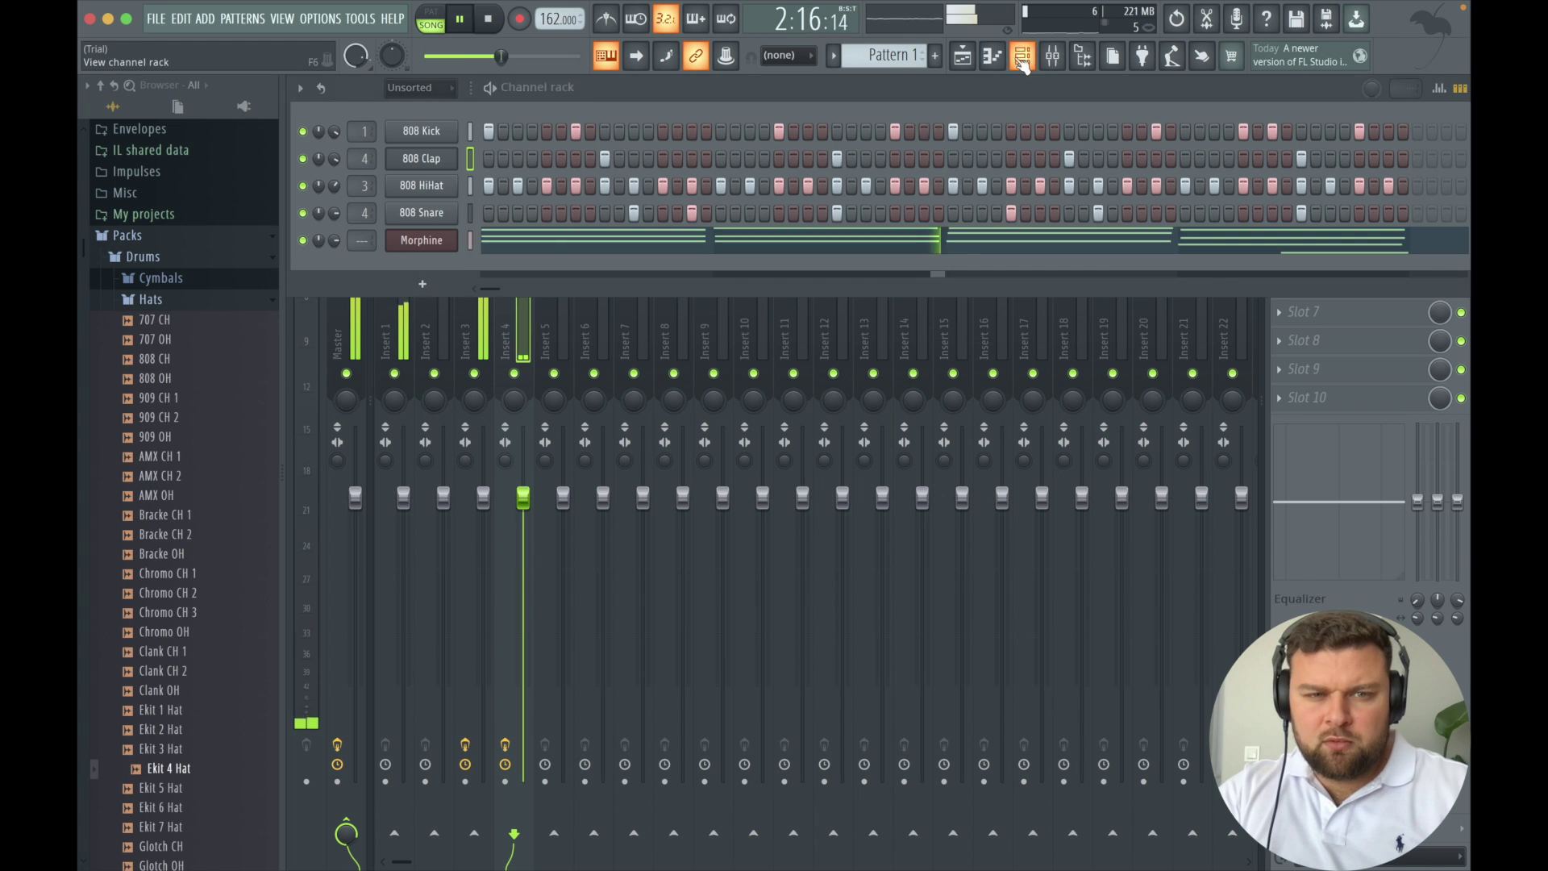
pyautogui.click(421, 131)
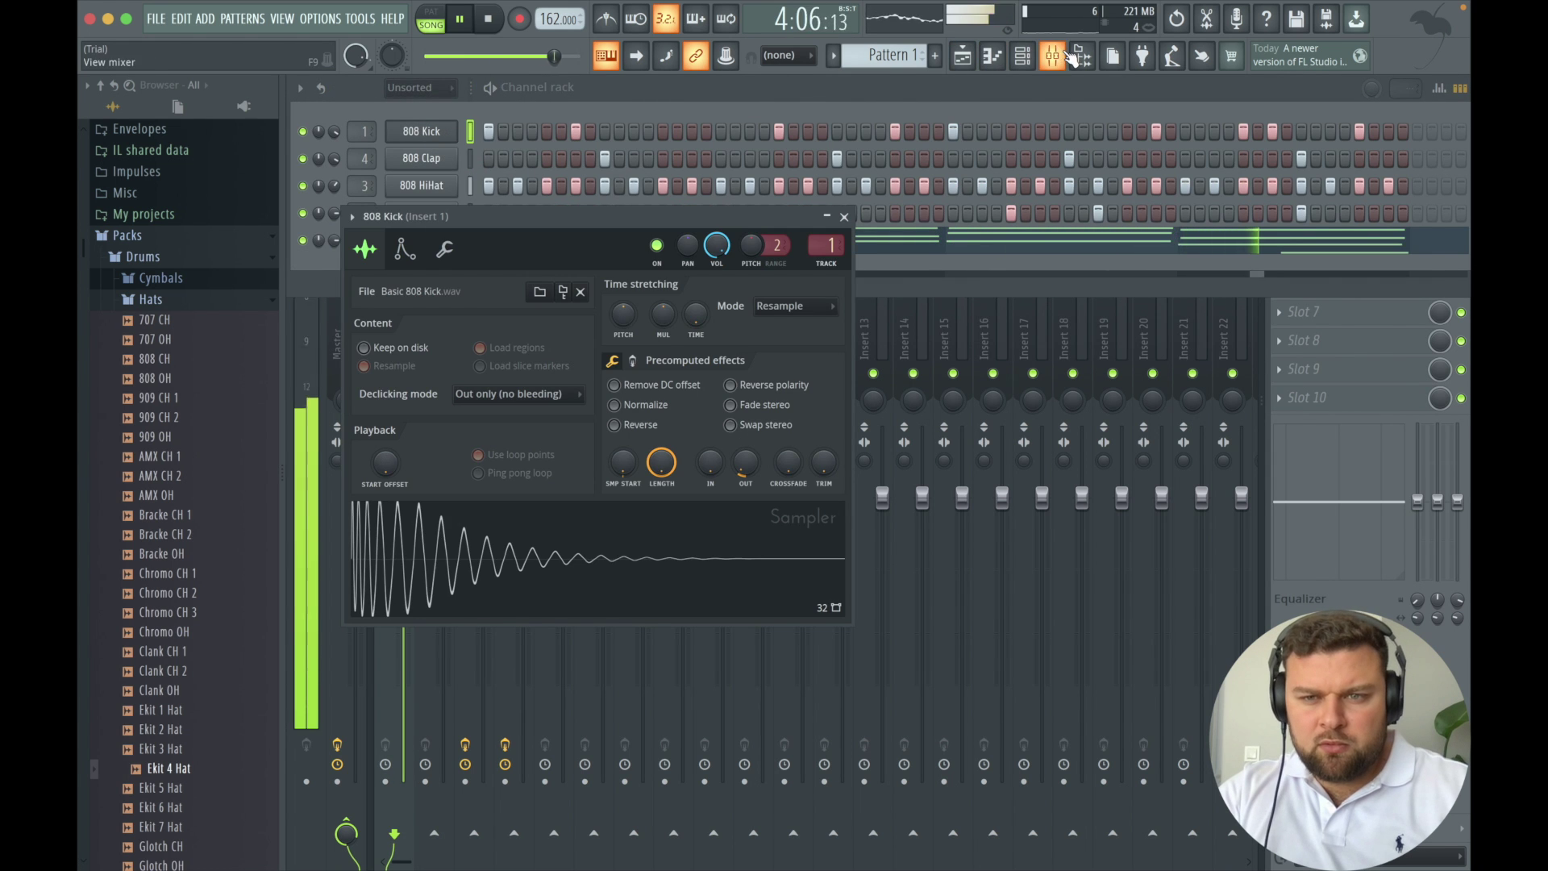
pyautogui.click(989, 58)
pyautogui.press('space')
pyautogui.click(1288, 143)
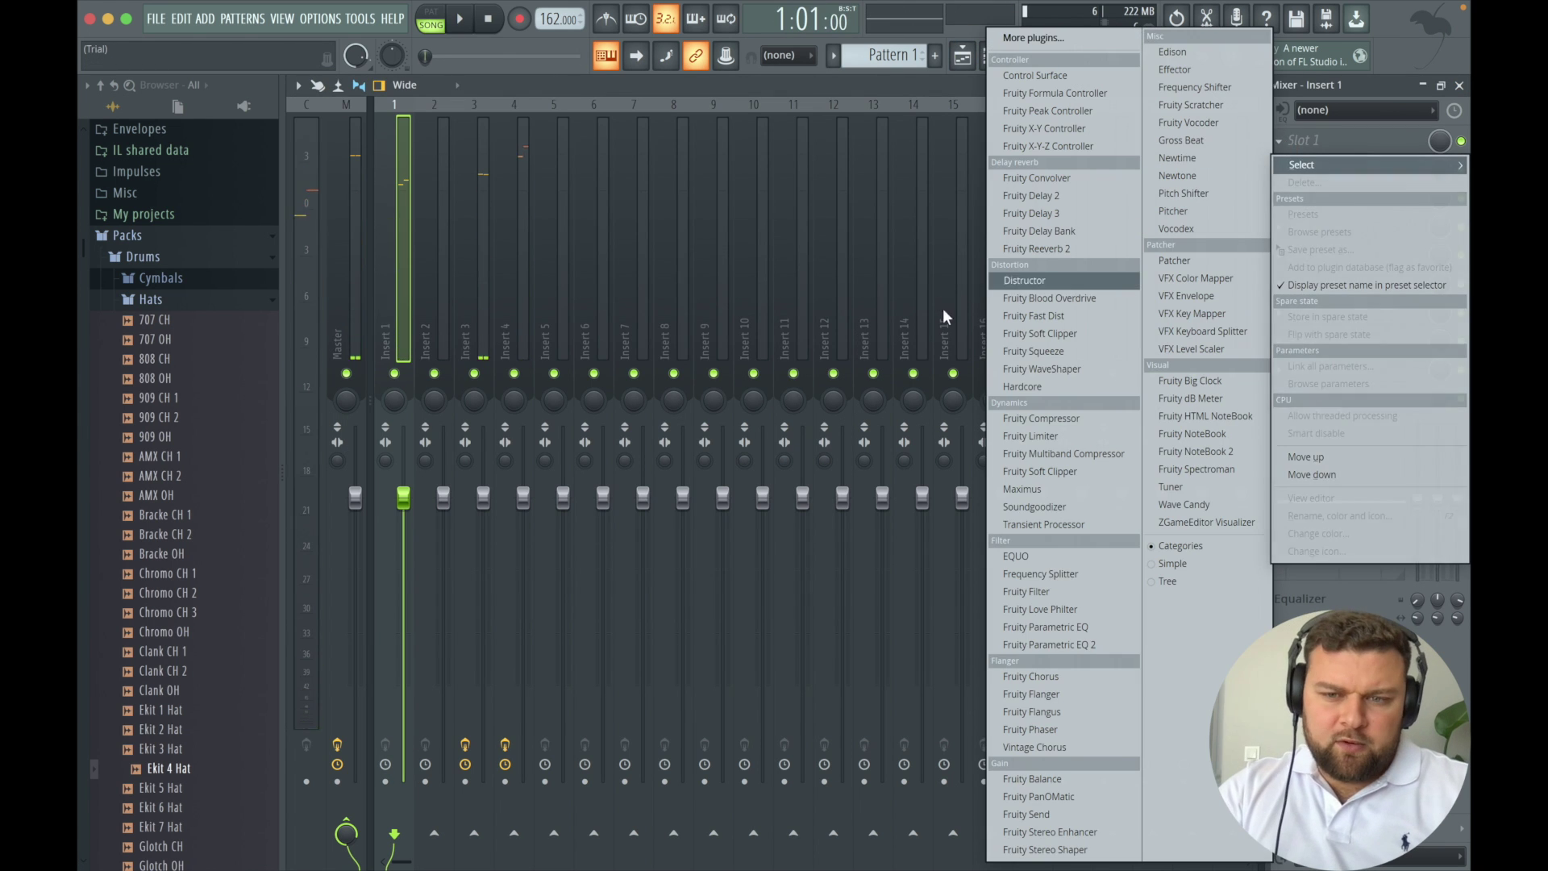
pyautogui.click(1076, 642)
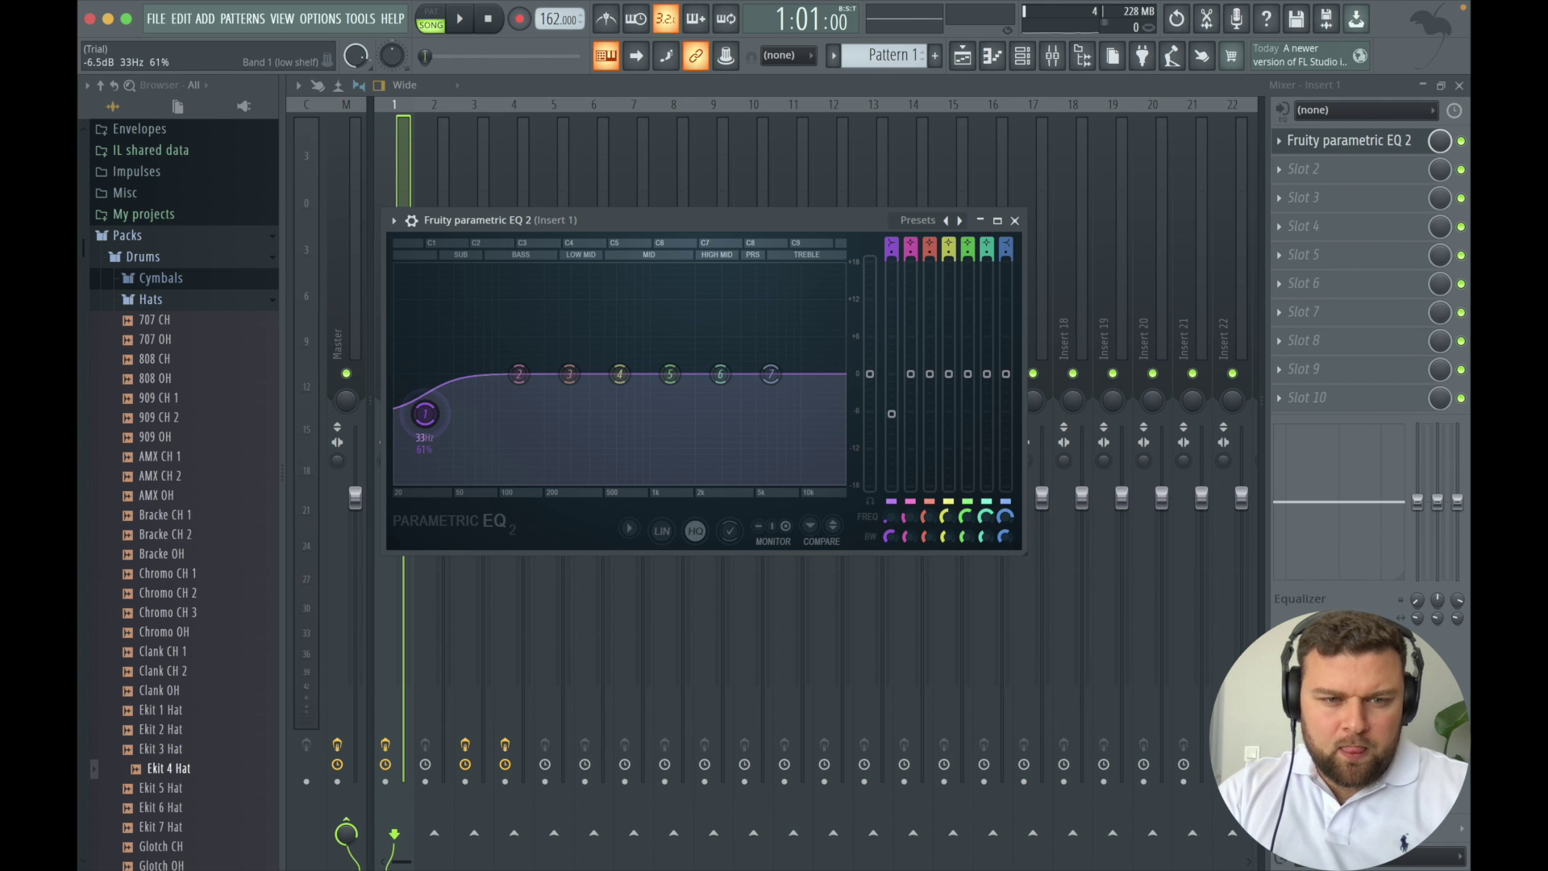
pyautogui.moveTo(397, 454); pyautogui.dragTo(409, 458)
pyautogui.press('space')
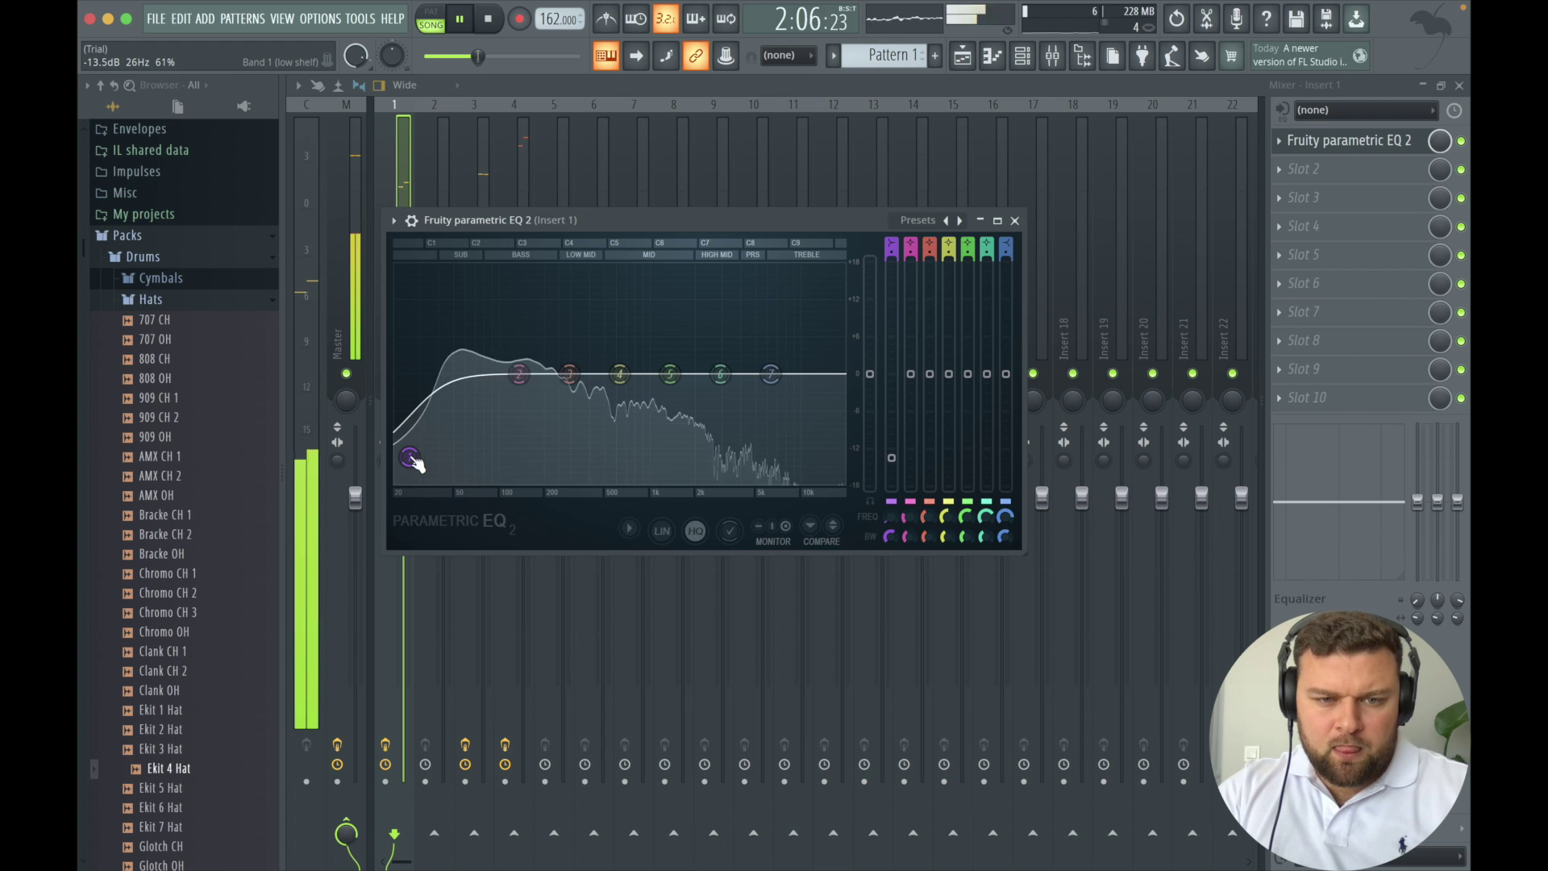
pyautogui.moveTo(410, 457); pyautogui.dragTo(433, 442)
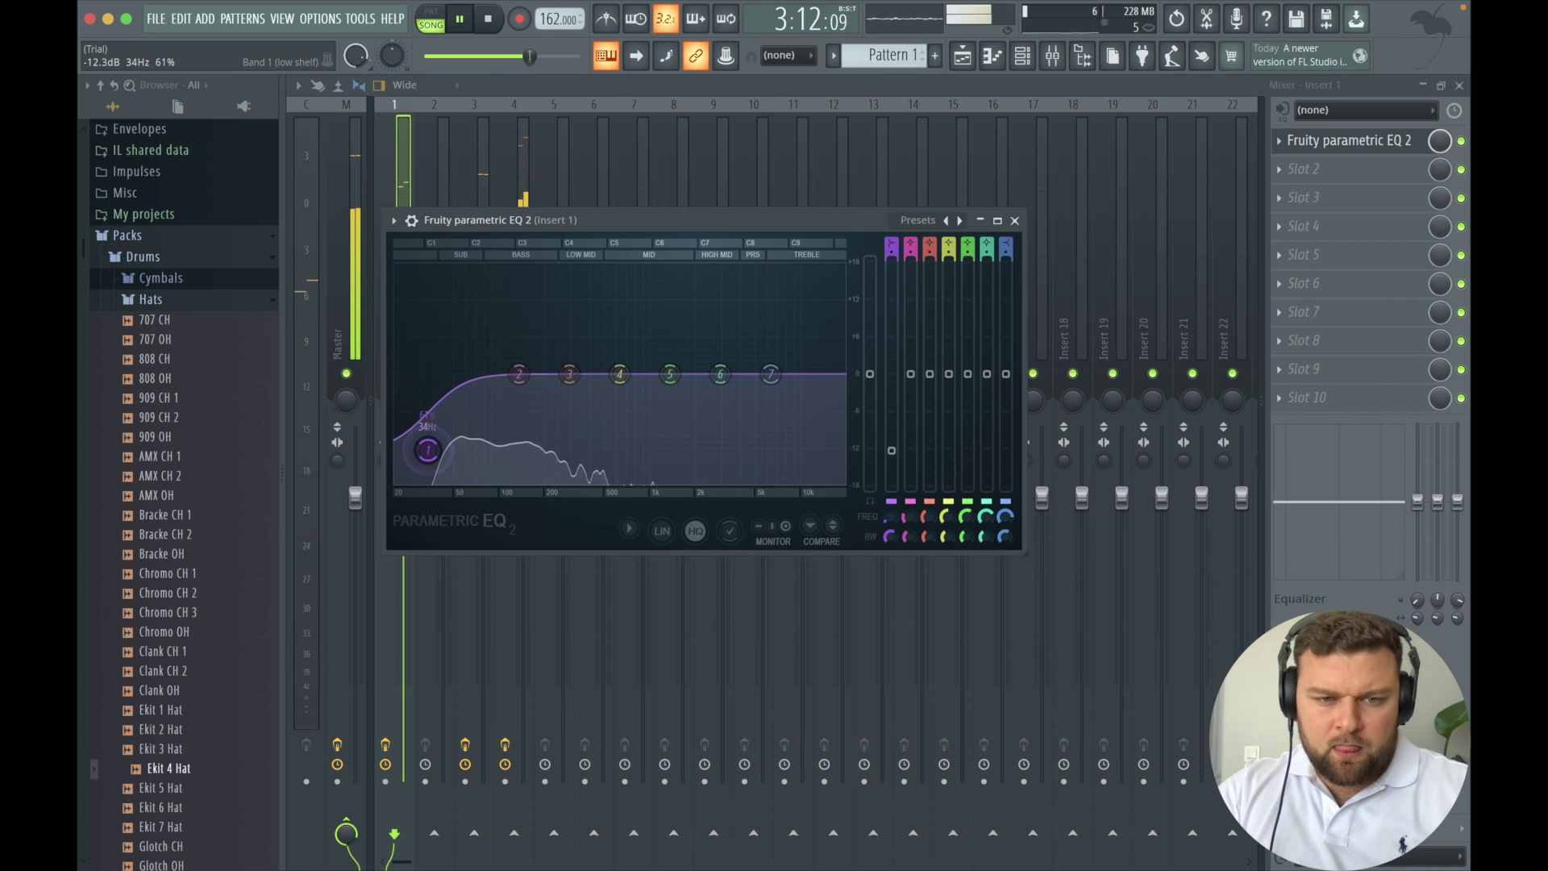
# Boost the kick EQ's band 2 in the sub-bass, lower band 5 to about -4.8 dB at 1002 Hz, and pull down band 7.
pyautogui.moveTo(520, 374); pyautogui.dragTo(453, 345)
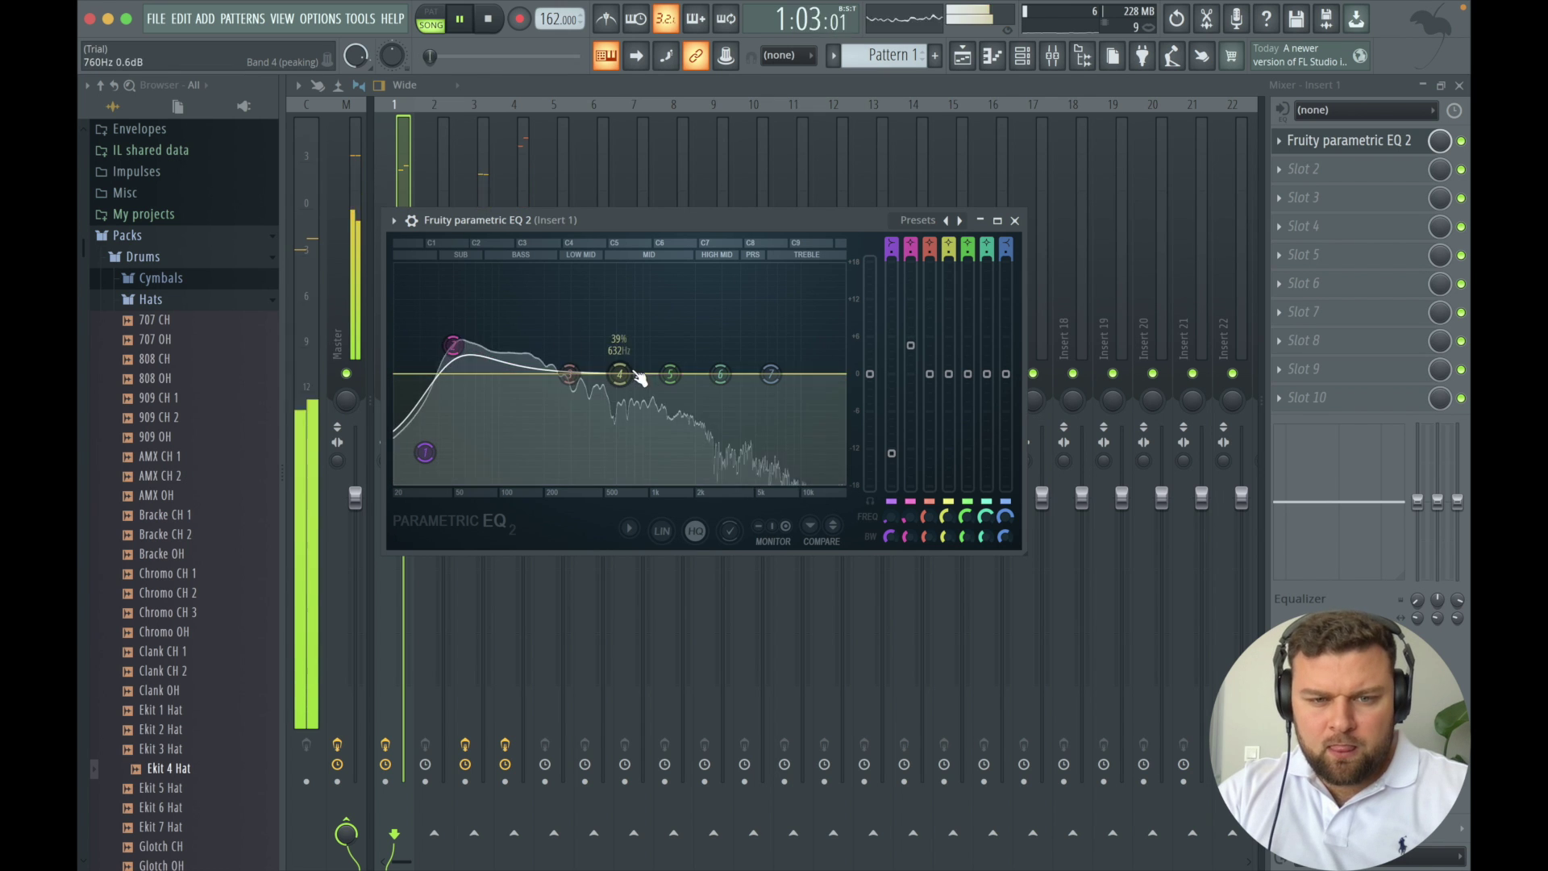
pyautogui.moveTo(670, 373); pyautogui.dragTo(652, 406)
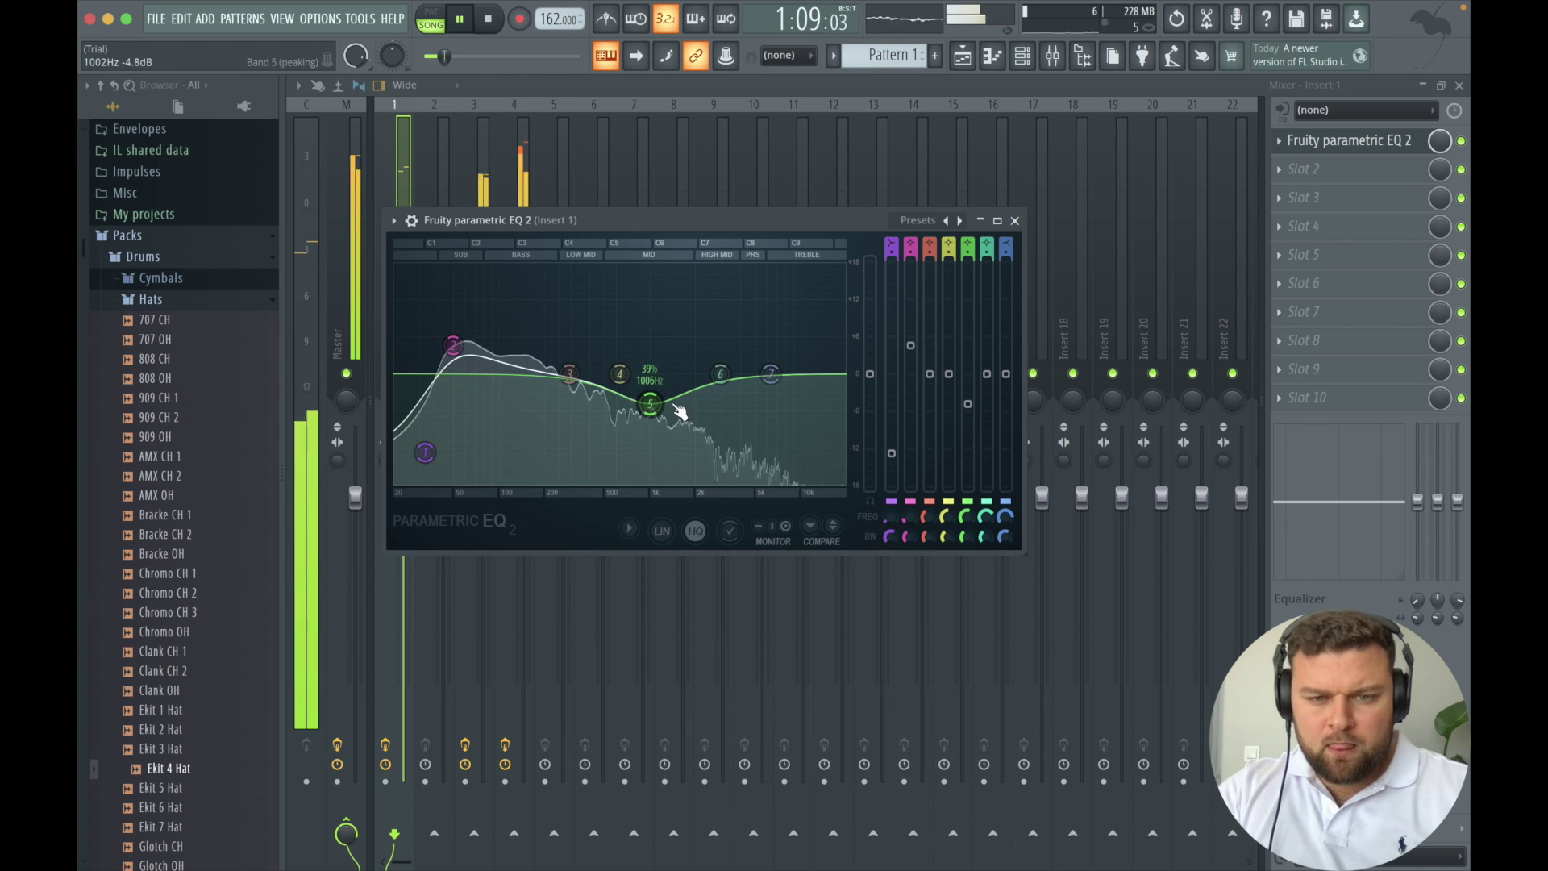
pyautogui.moveTo(770, 374); pyautogui.dragTo(747, 446)
pyautogui.click(1016, 220)
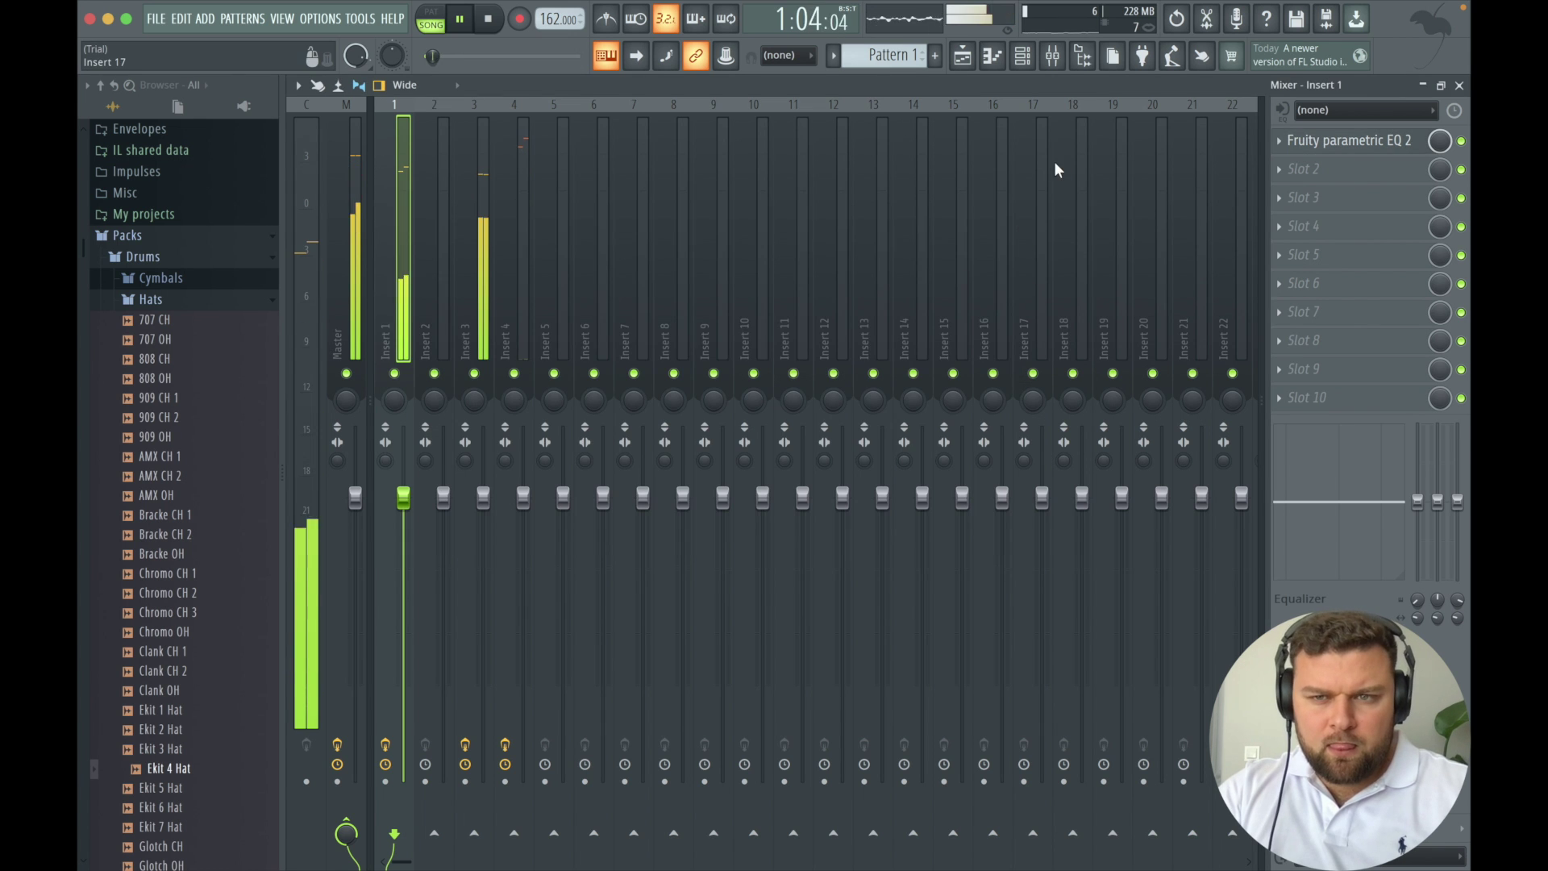
# Stop playback and route the Morphine channel to mixer track 8.
pyautogui.click(1022, 54)
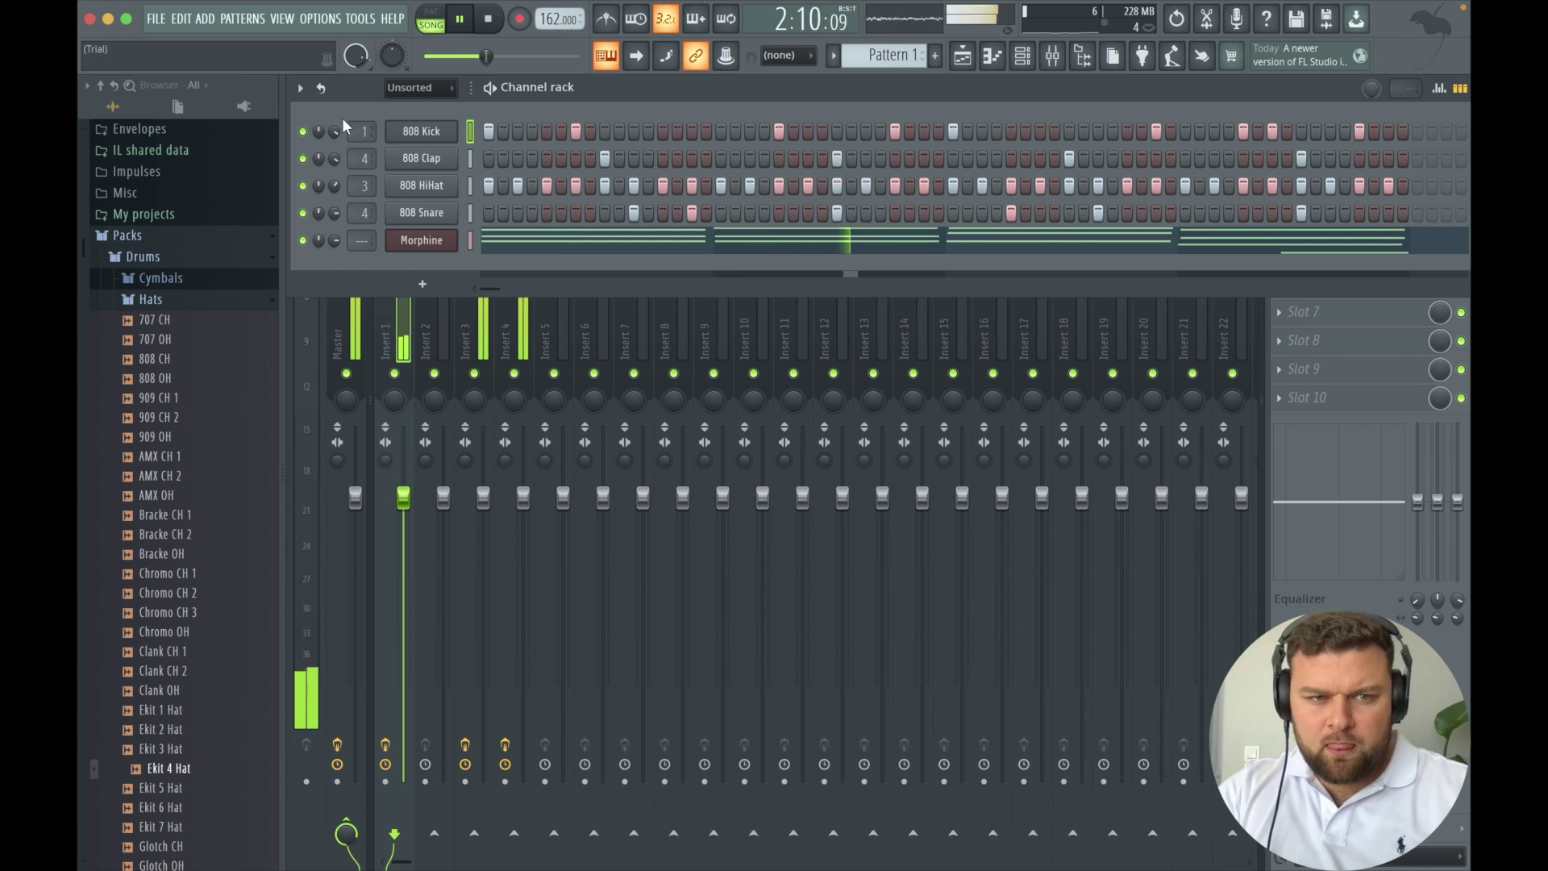
pyautogui.press('space')
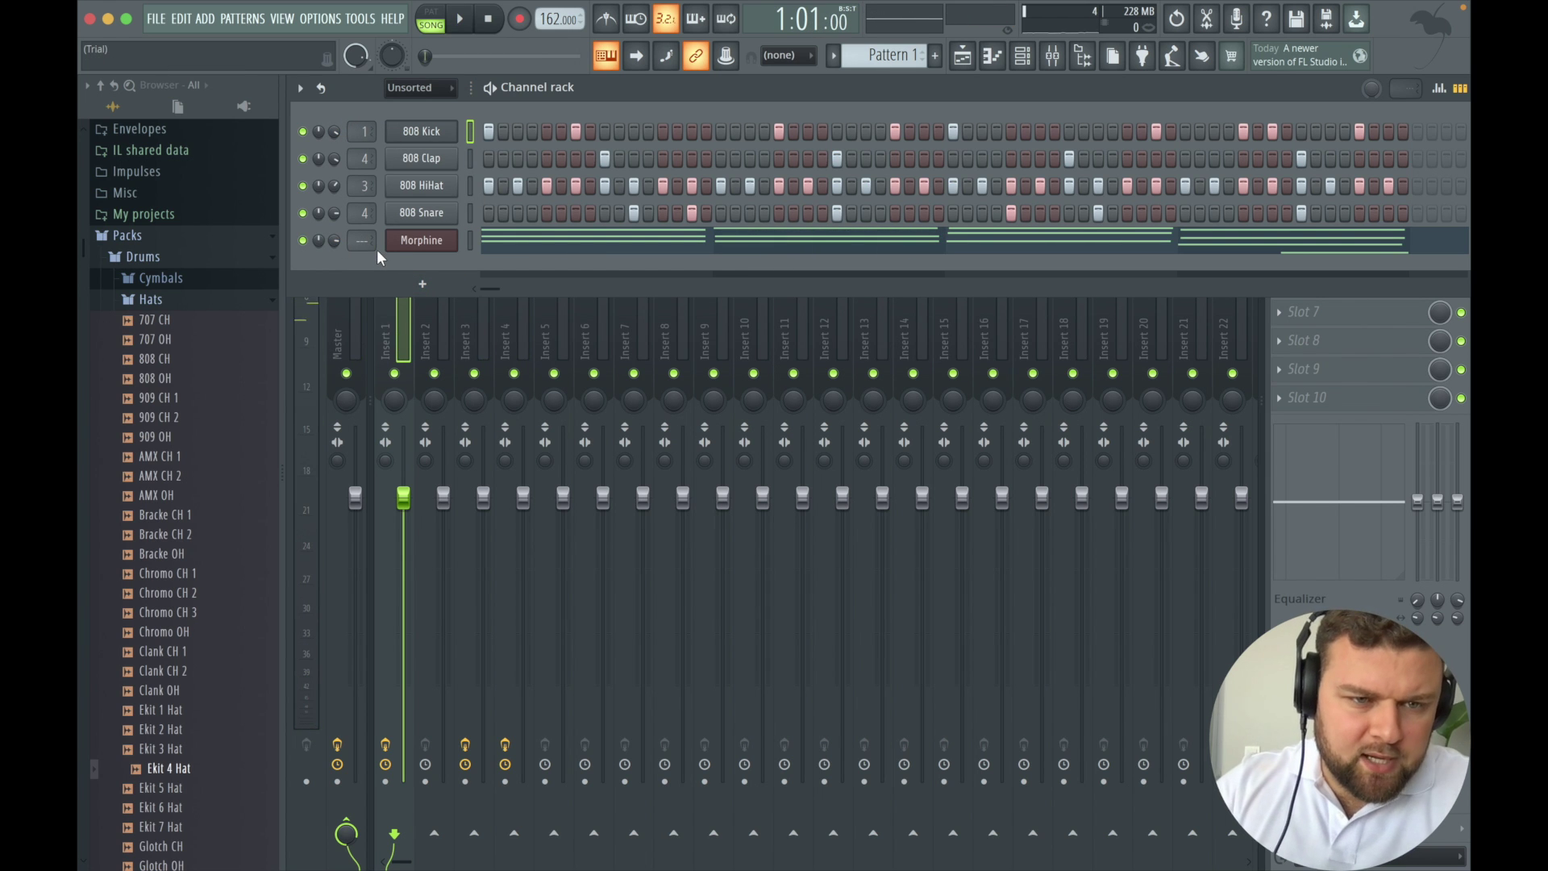
pyautogui.moveTo(357, 245); pyautogui.dragTo(357, 211)
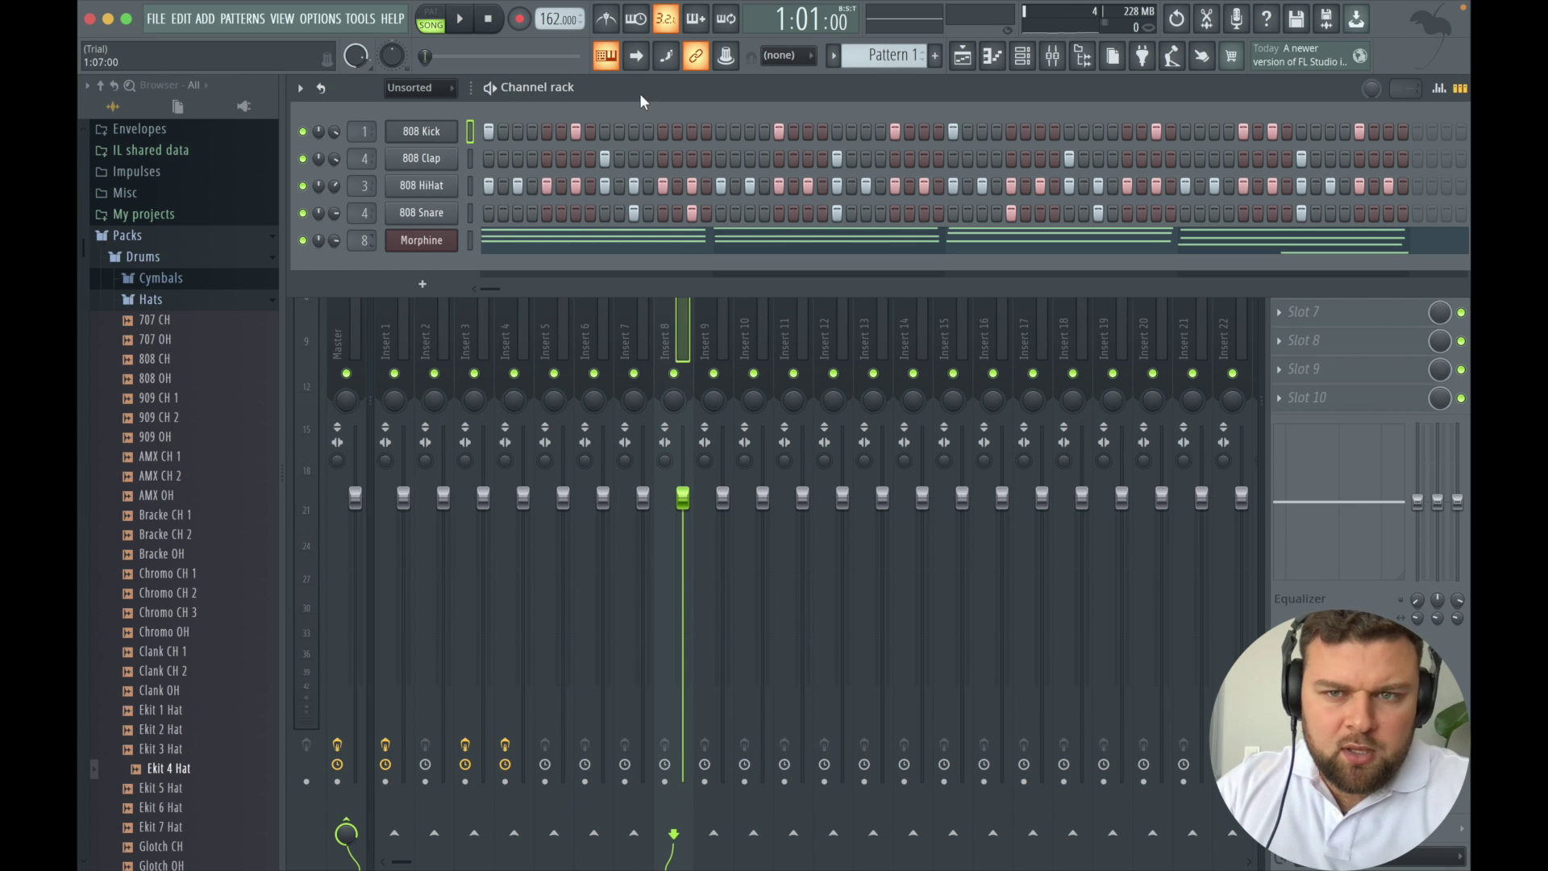
# Add Fruity Parametric EQ 2 to the first slot of insert 8 and load the 30Hz + 18kHz cut preset.
pyautogui.click(1056, 55)
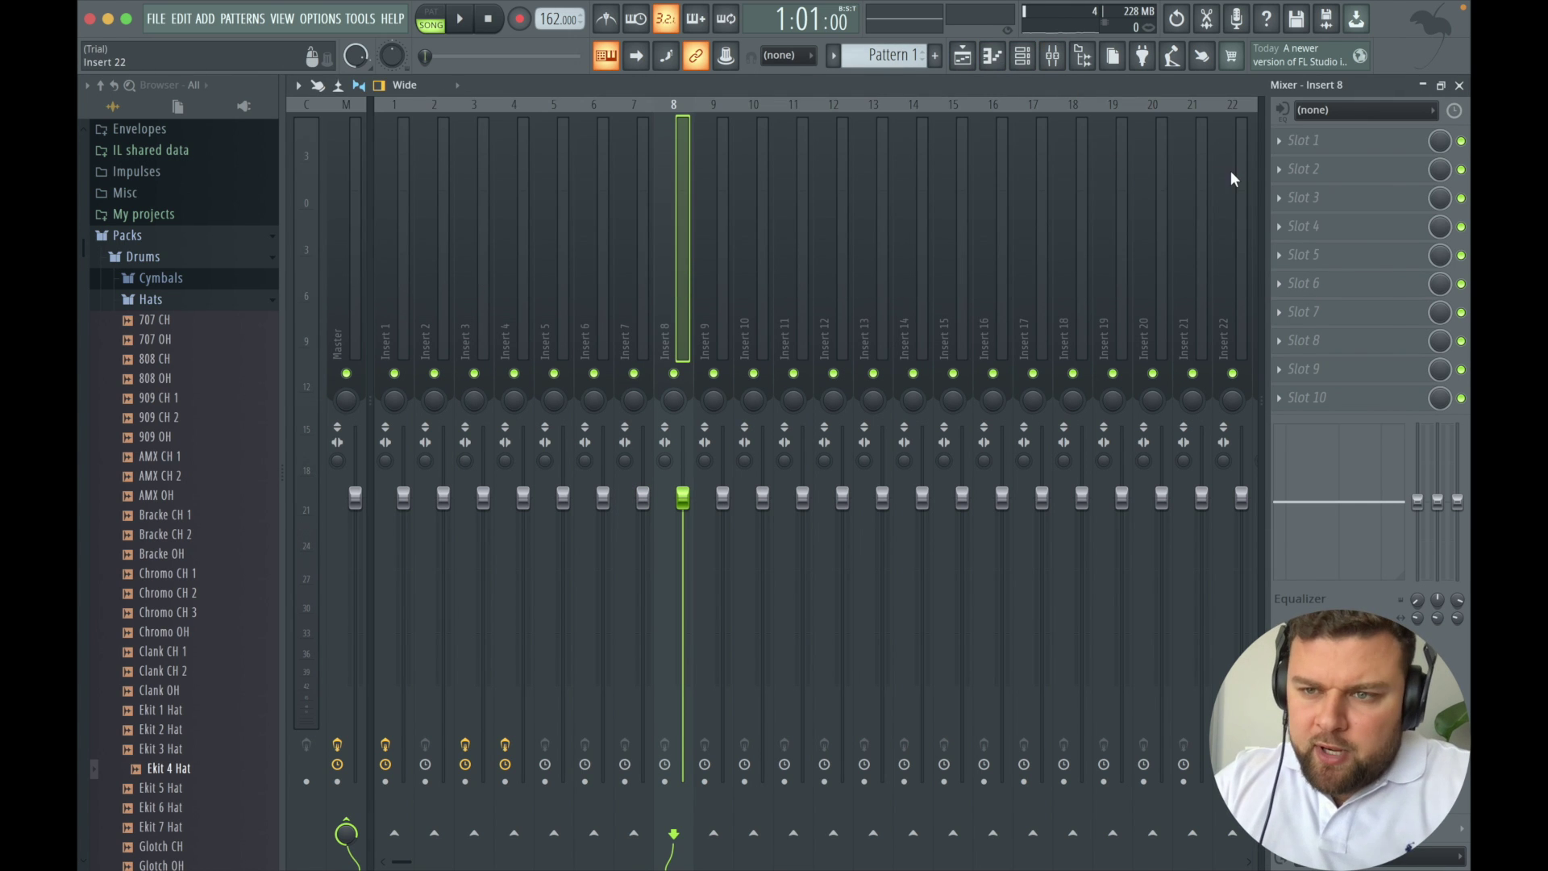
pyautogui.click(1296, 150)
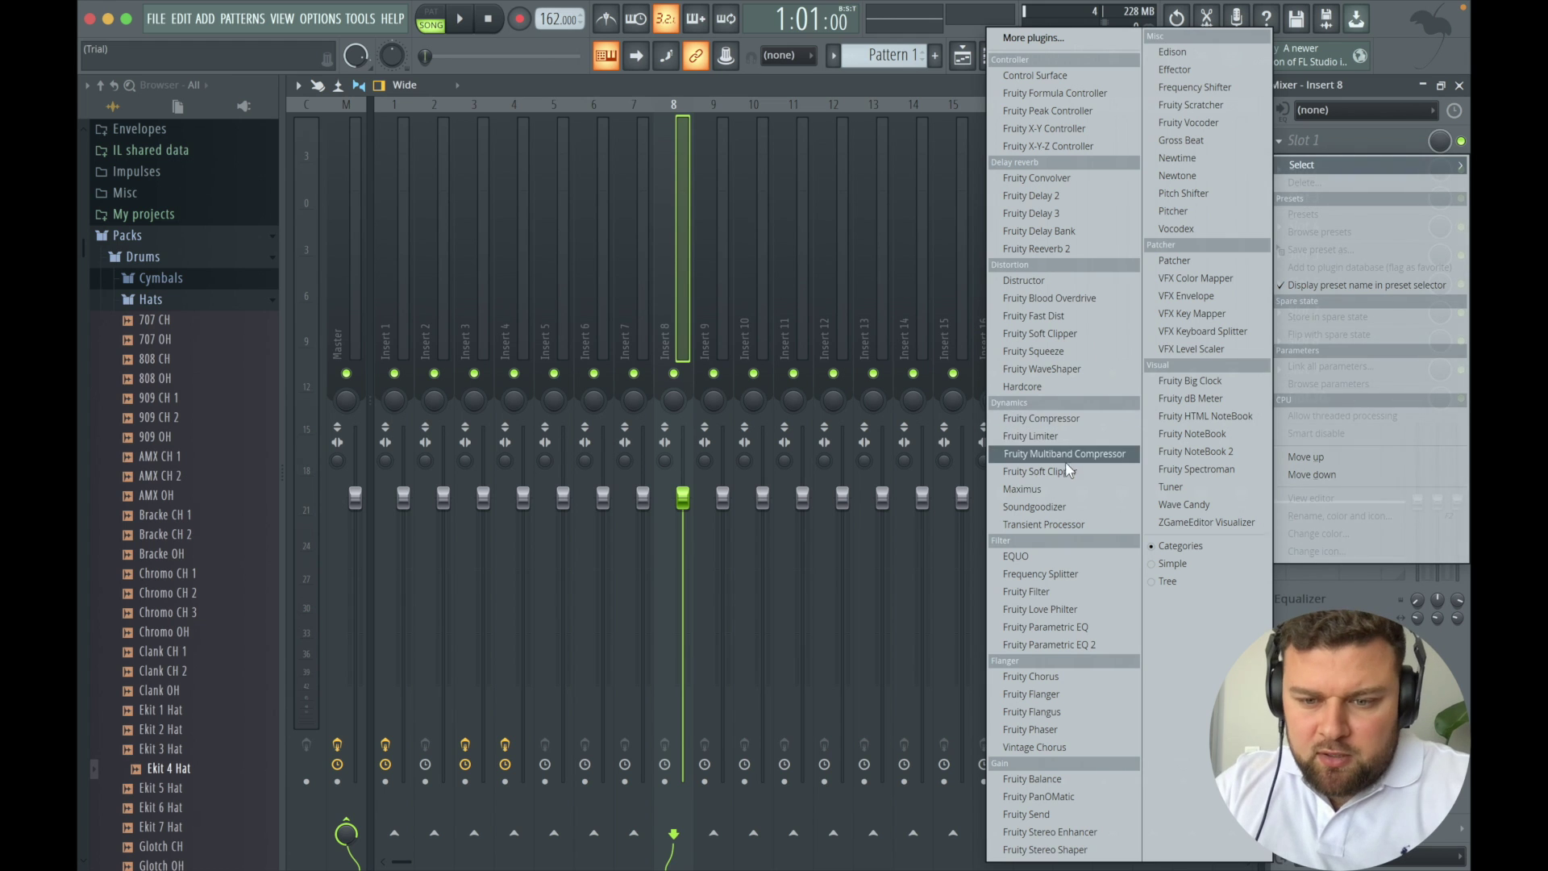
pyautogui.click(1102, 642)
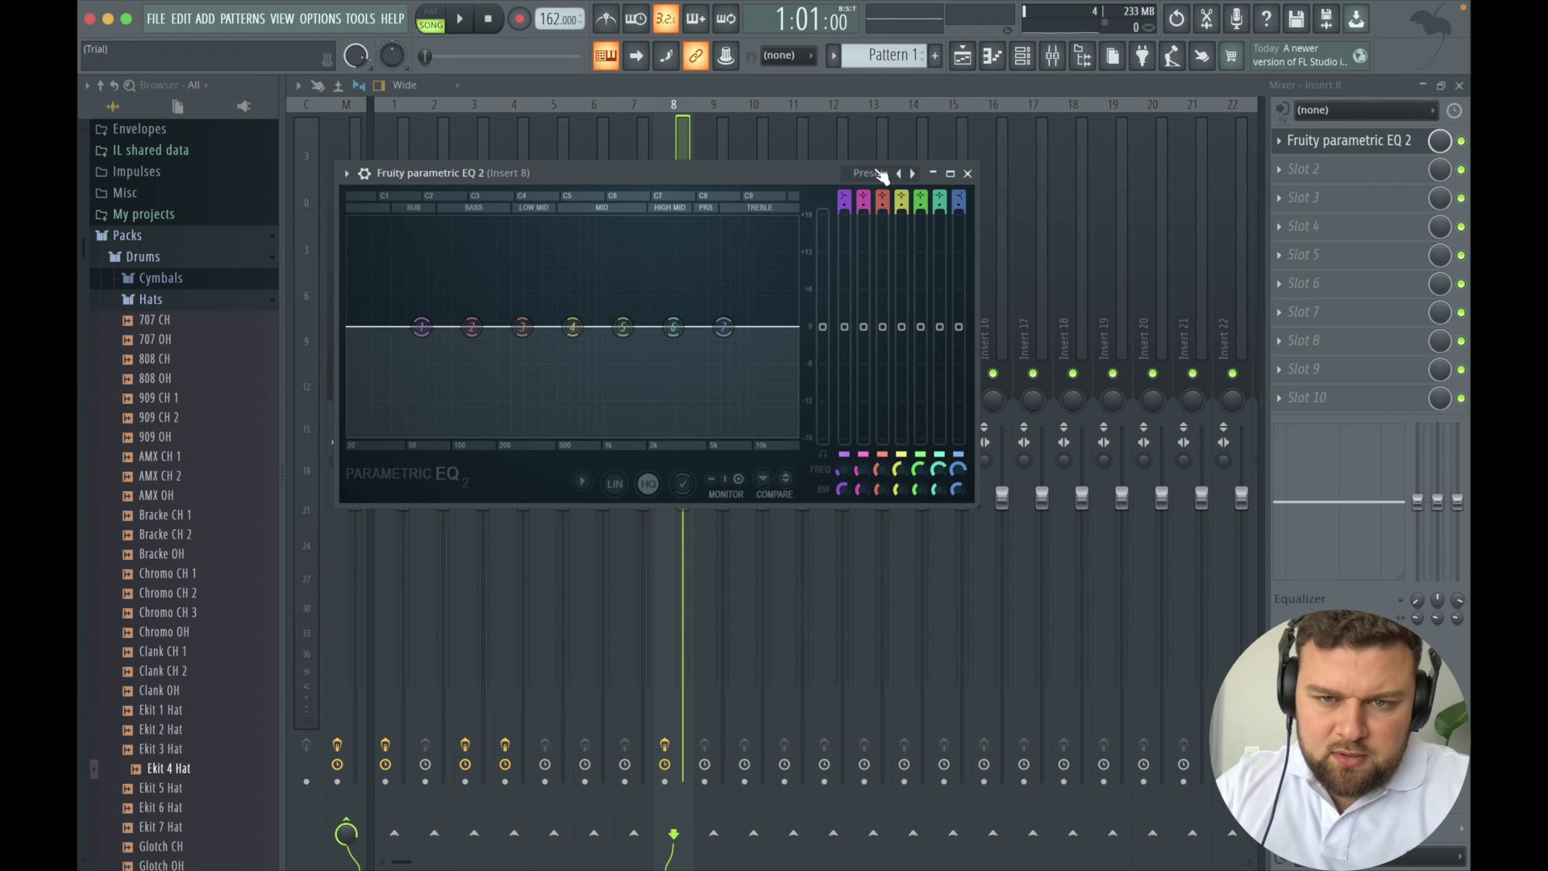
pyautogui.click(881, 175)
pyautogui.click(920, 250)
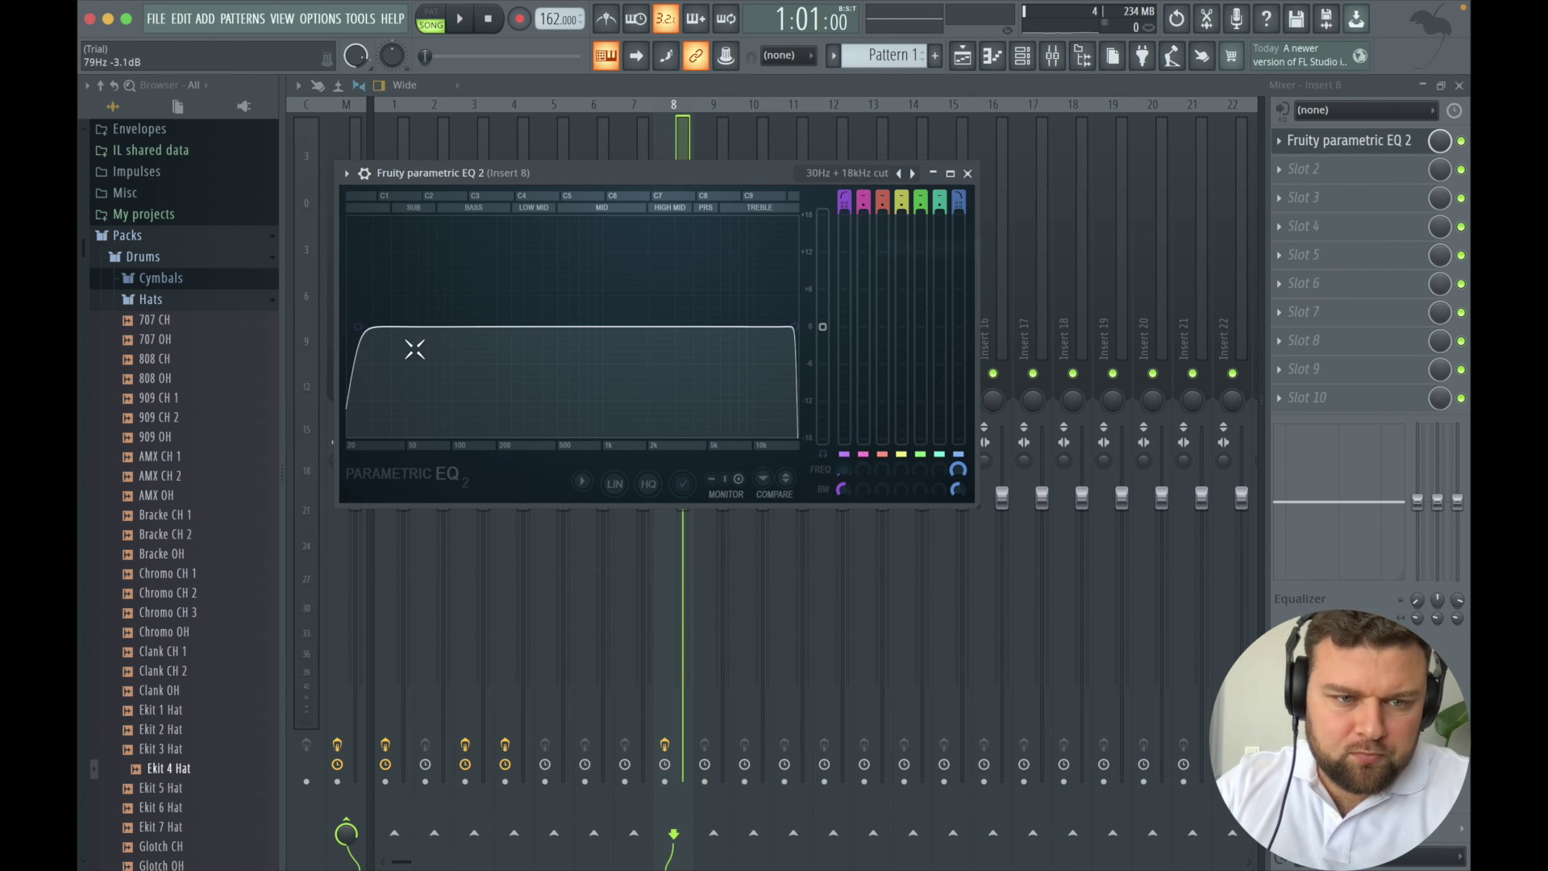
# Raise the Morphine EQ's high-pass band to about 240 Hz and lower its low-pass band to about 8 kHz during playback.
pyautogui.moveTo(360, 326); pyautogui.dragTo(509, 326)
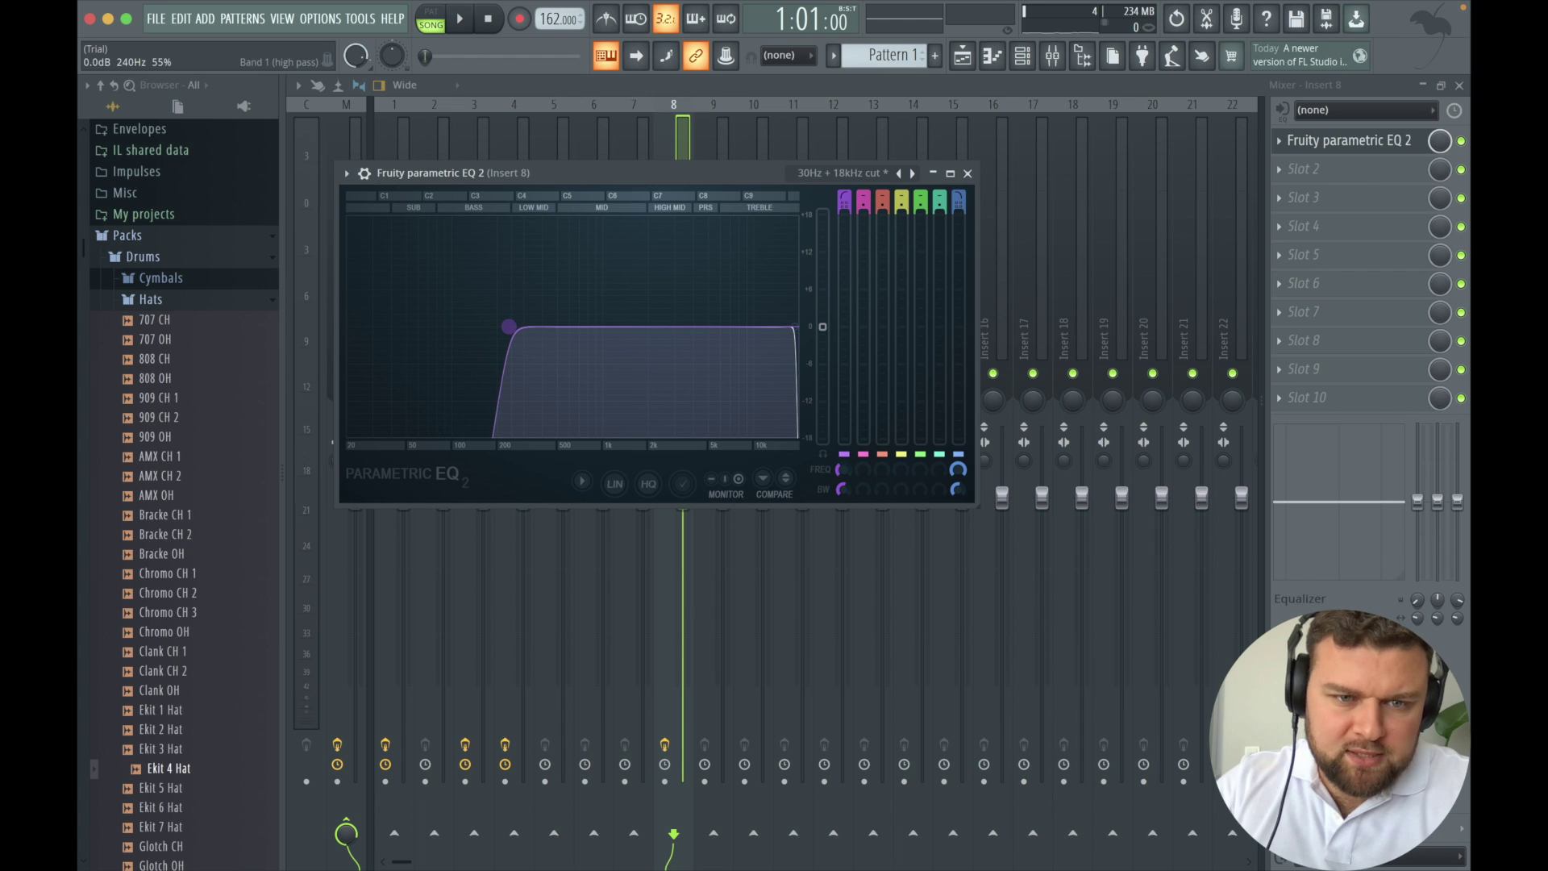
pyautogui.press('space')
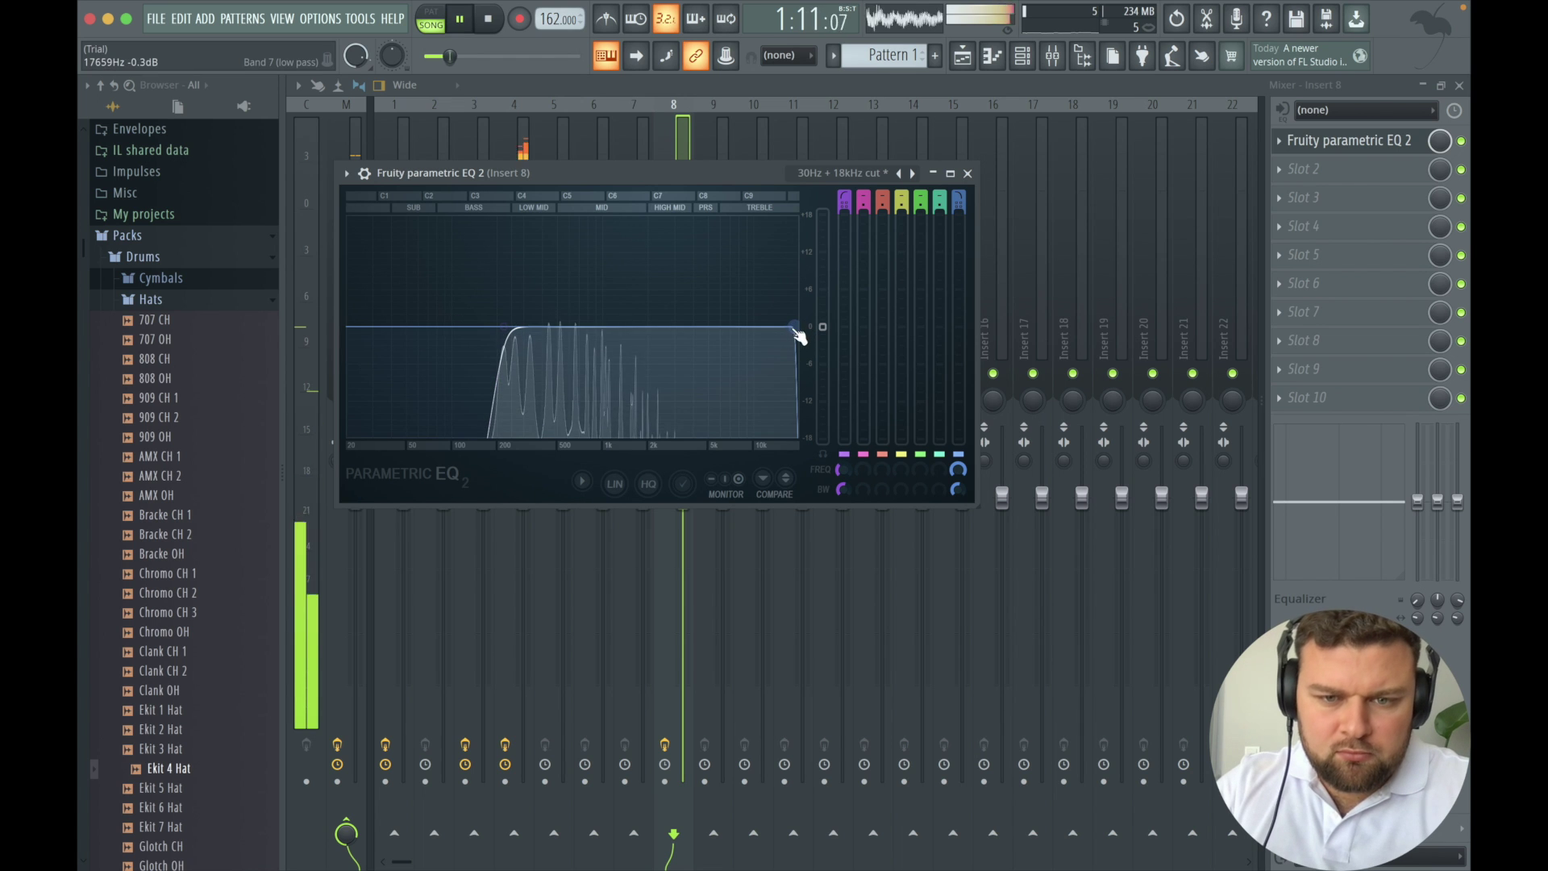
pyautogui.moveTo(796, 328); pyautogui.dragTo(743, 327)
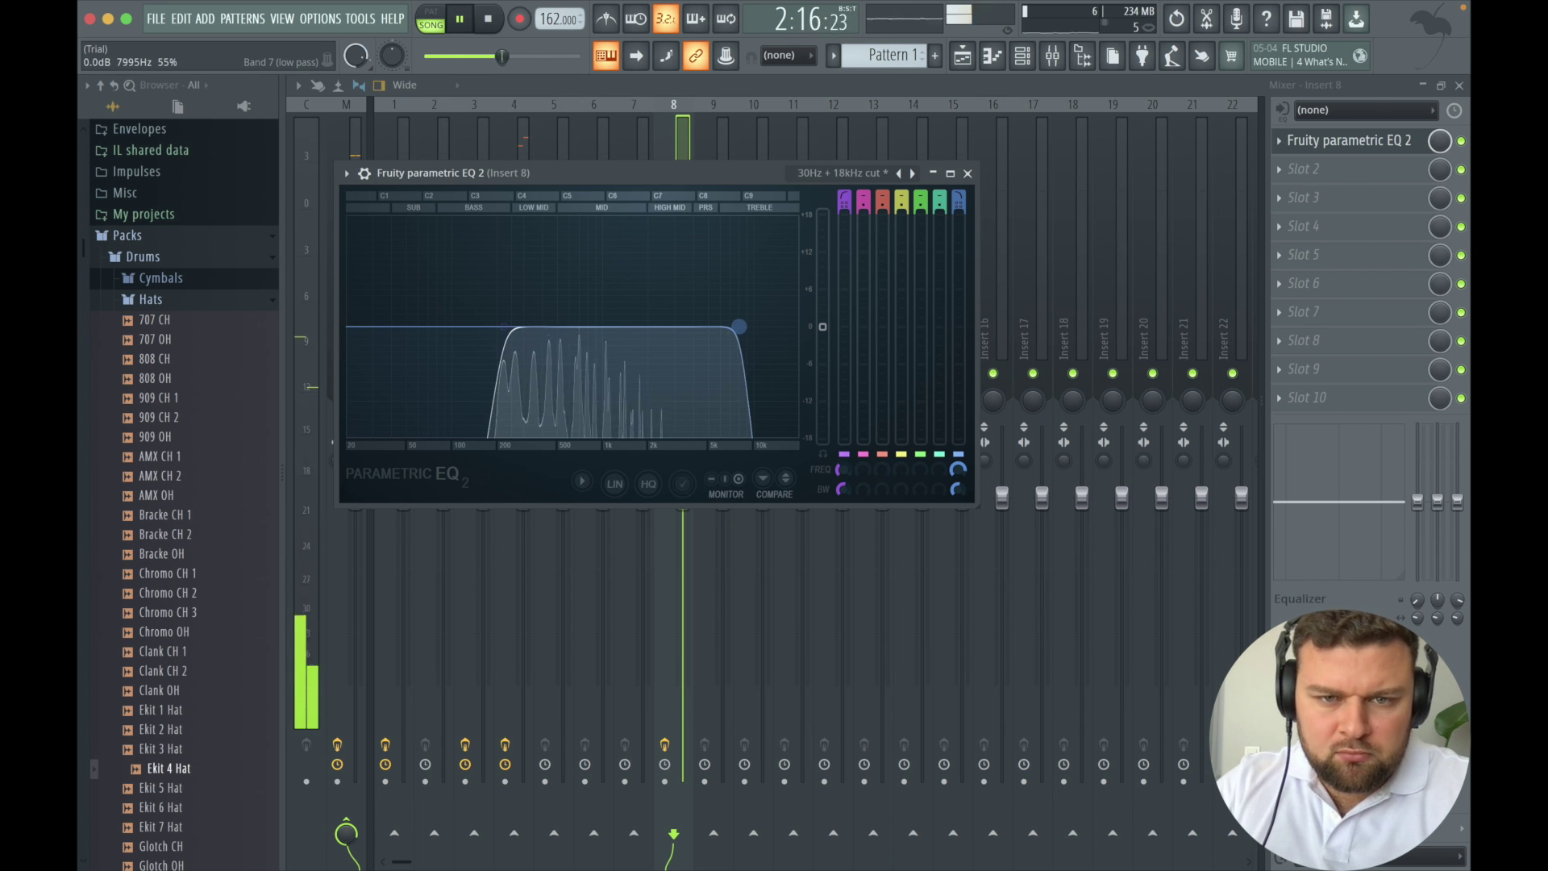
pyautogui.click(968, 173)
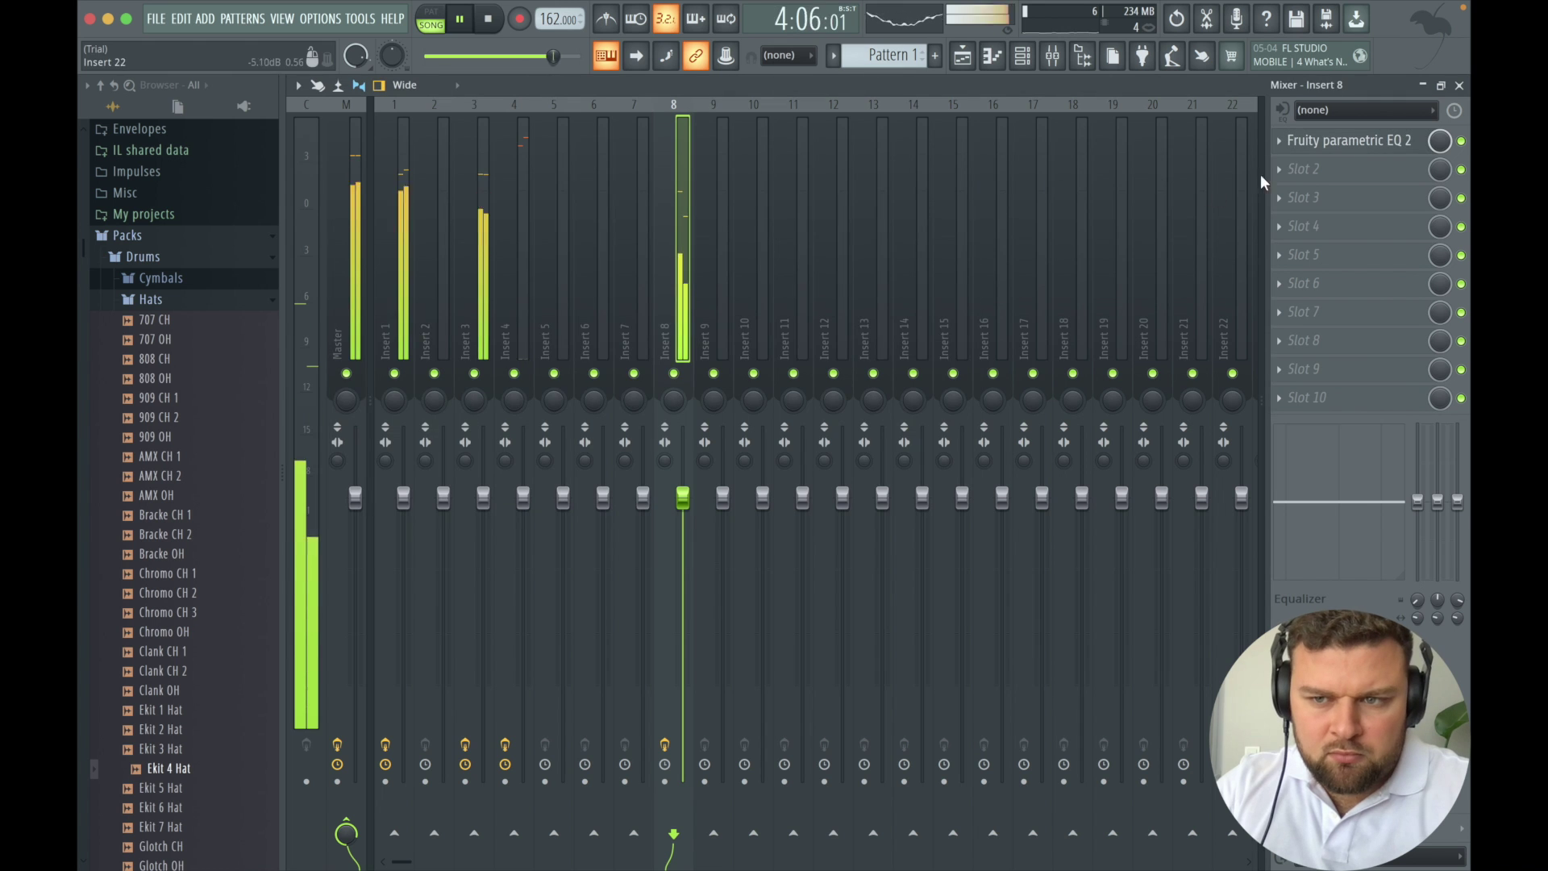
pyautogui.press('space')
# Add Soundgoodizer to the second slot and Fruity Limiter to the third slot of insert 8.
pyautogui.click(1267, 175)
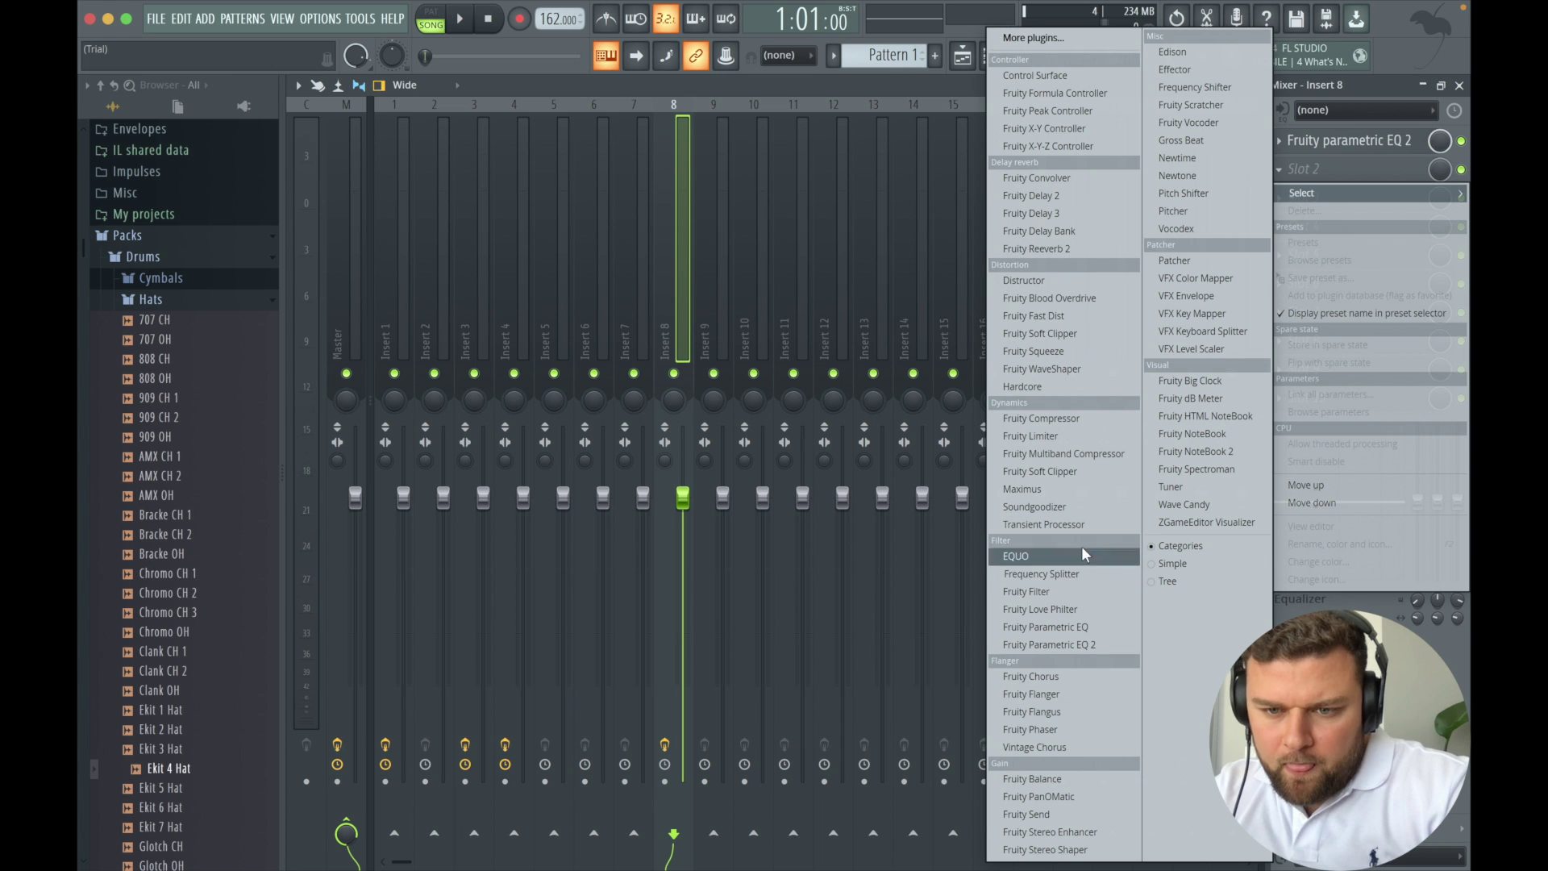
pyautogui.click(1063, 508)
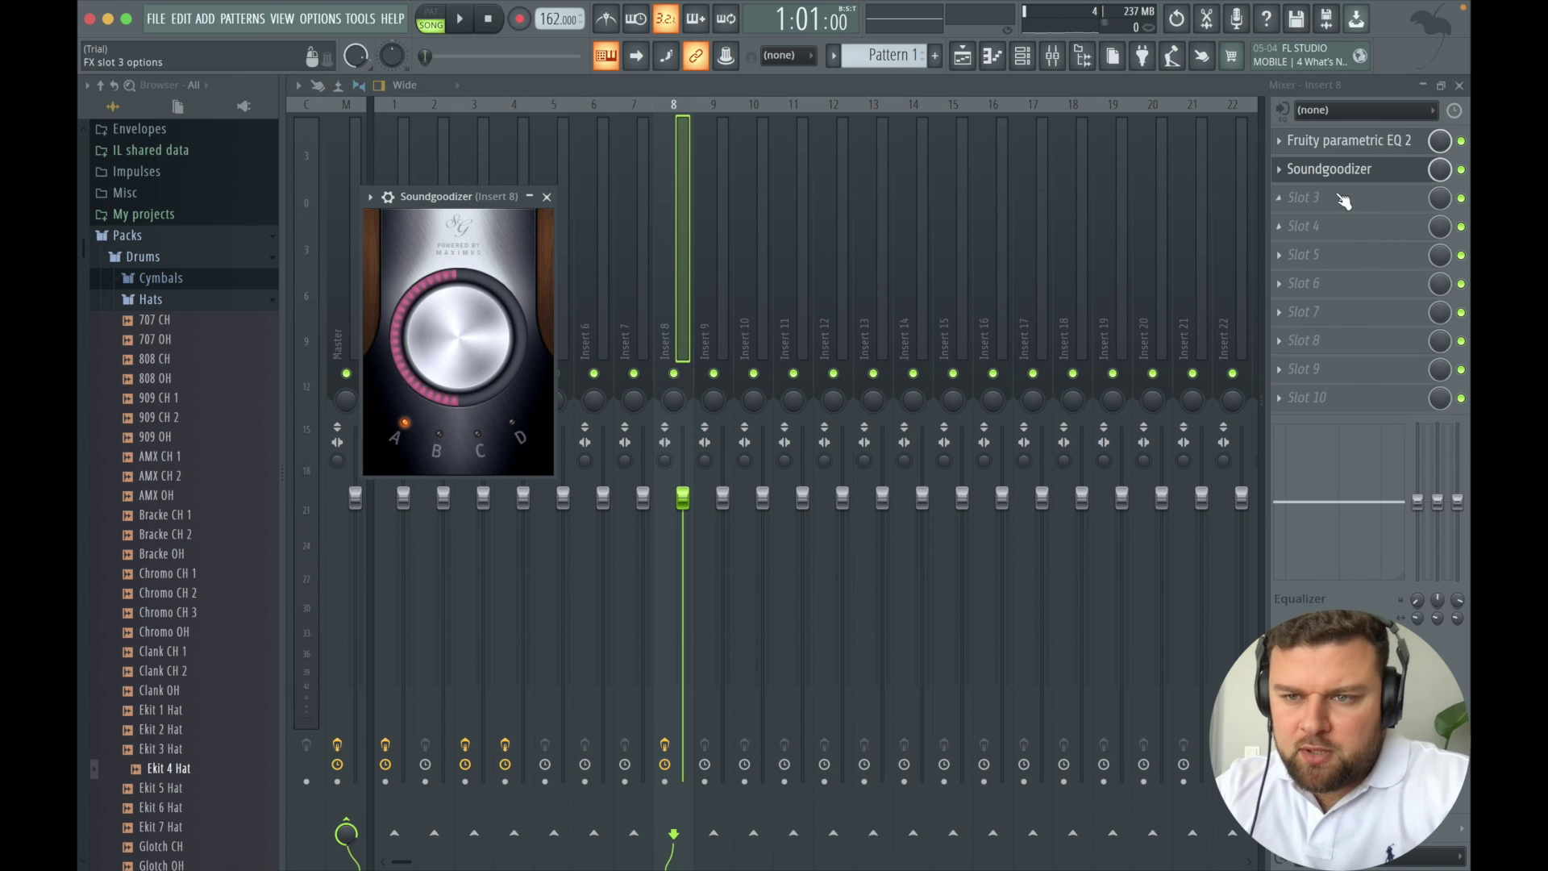
pyautogui.click(1284, 200)
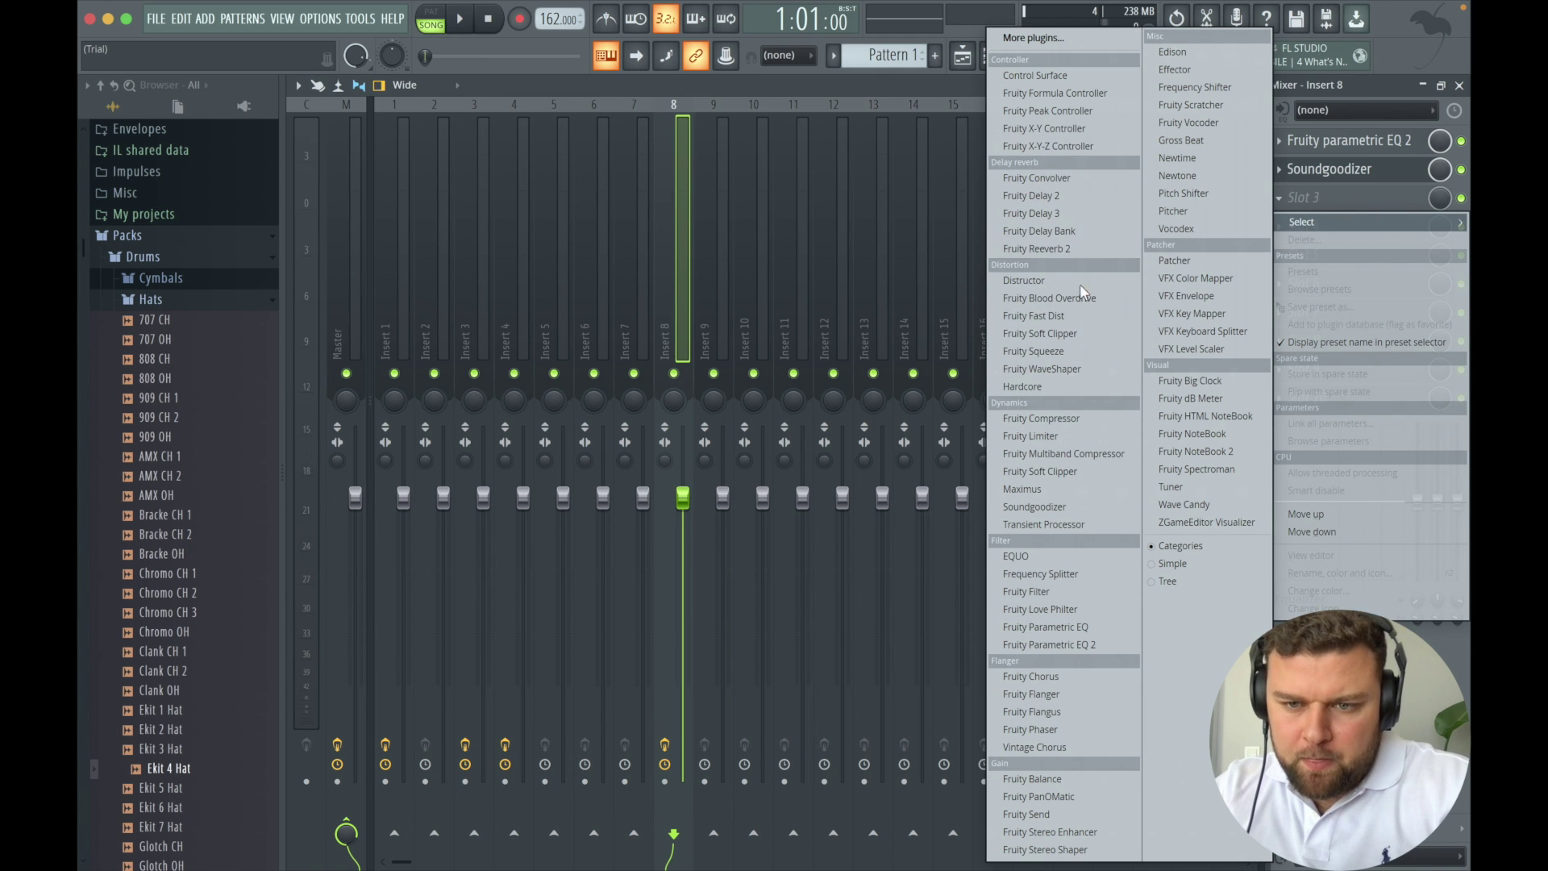
pyautogui.click(1032, 436)
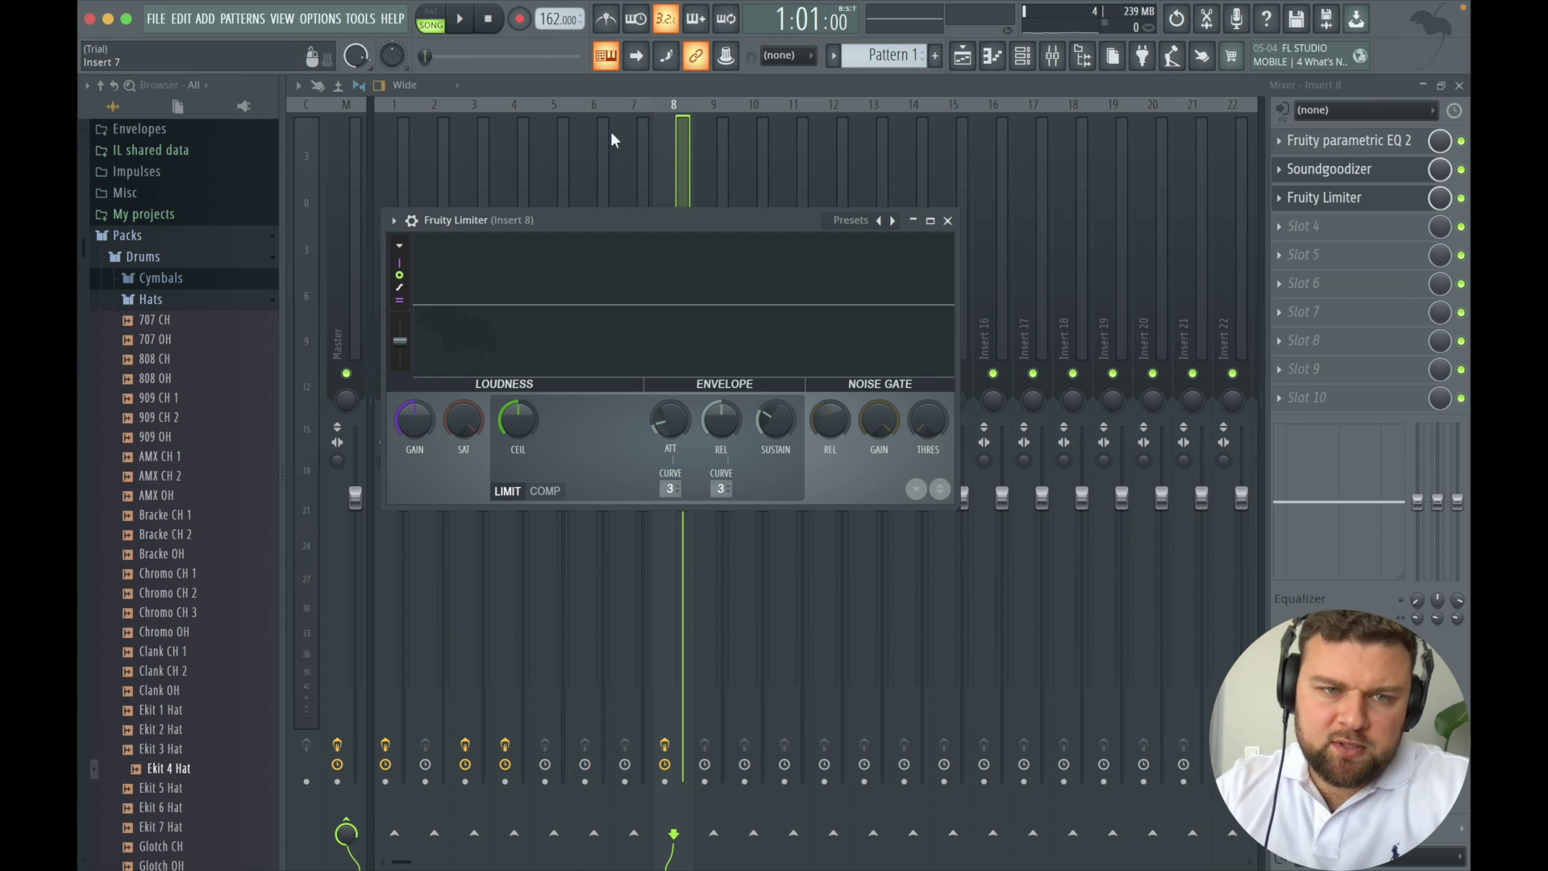
# Sidechain the 808 Kick's insert 1 to the Morphine's insert 8.
pyautogui.click(398, 172)
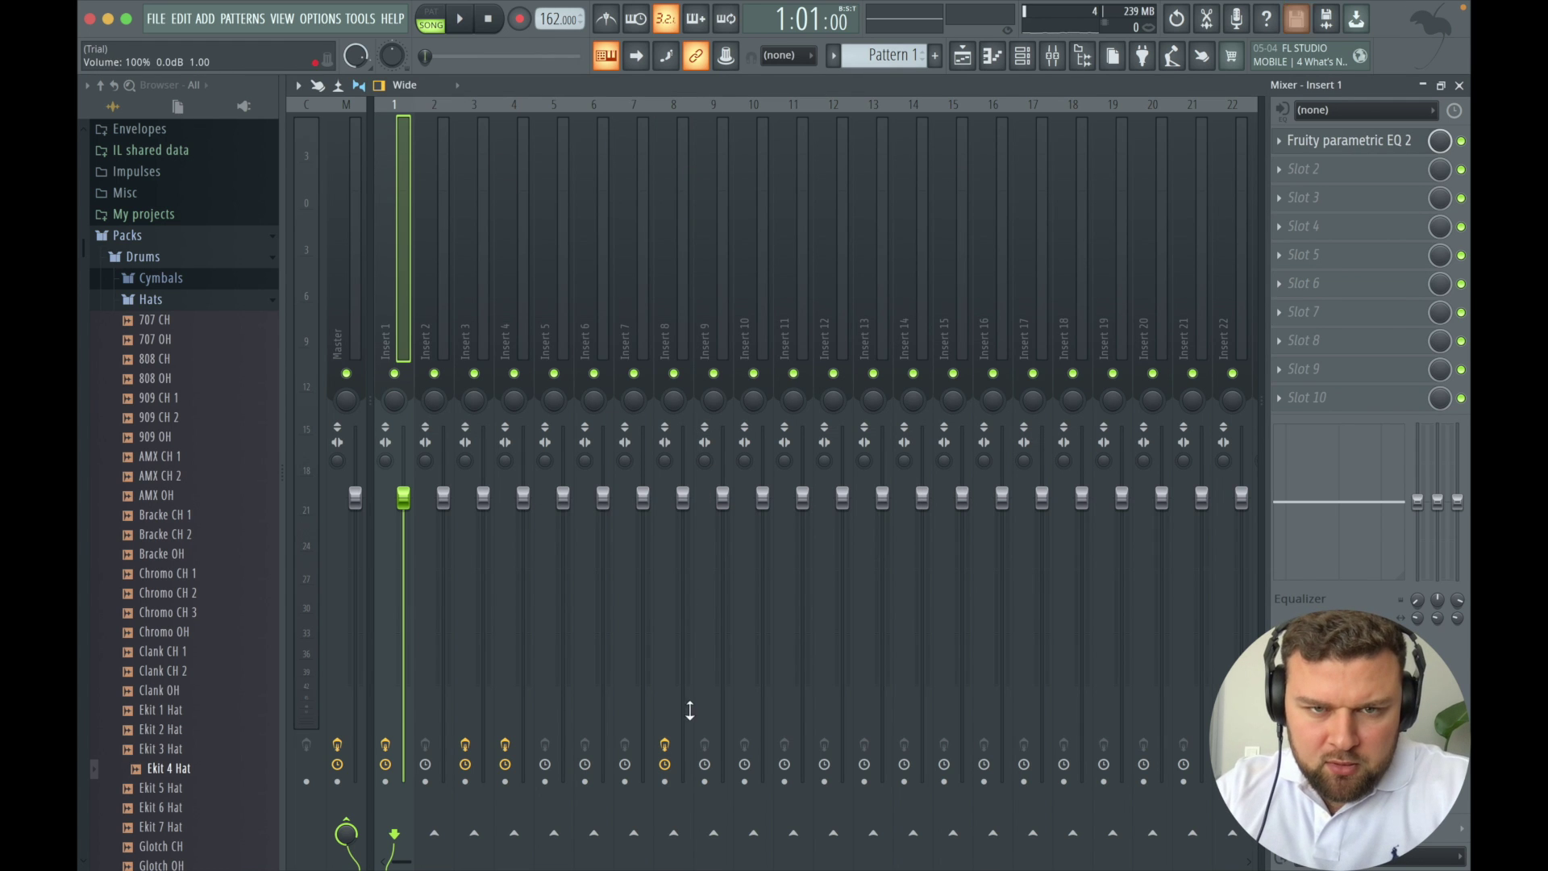
pyautogui.rightClick(676, 836)
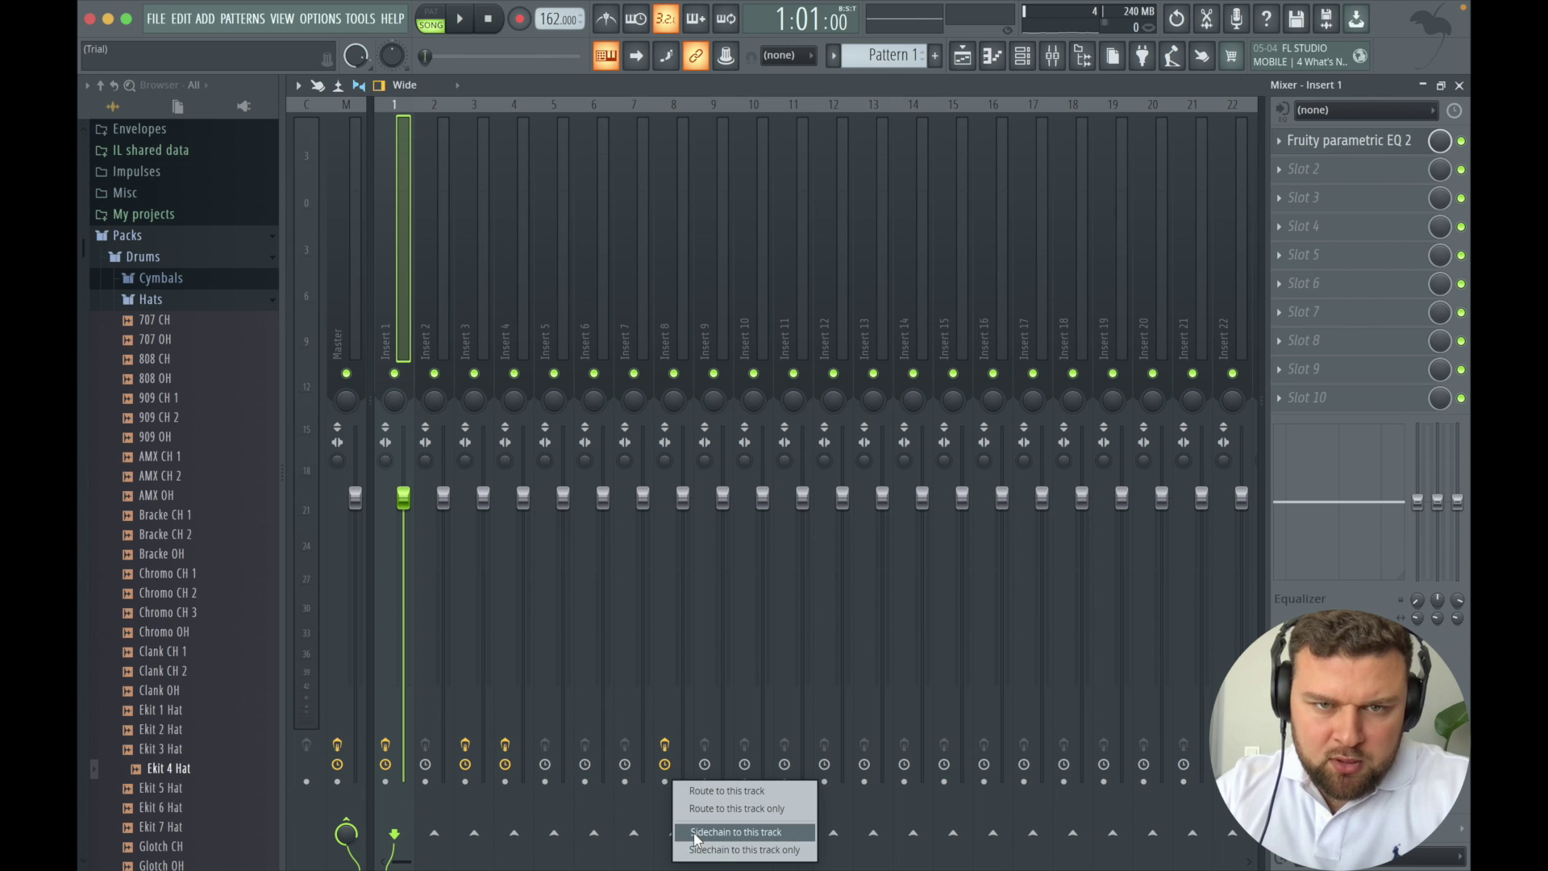
pyautogui.click(697, 838)
# Switch insert 8's Fruity Limiter to compressor mode and set its sidechain input to 1.
pyautogui.click(684, 323)
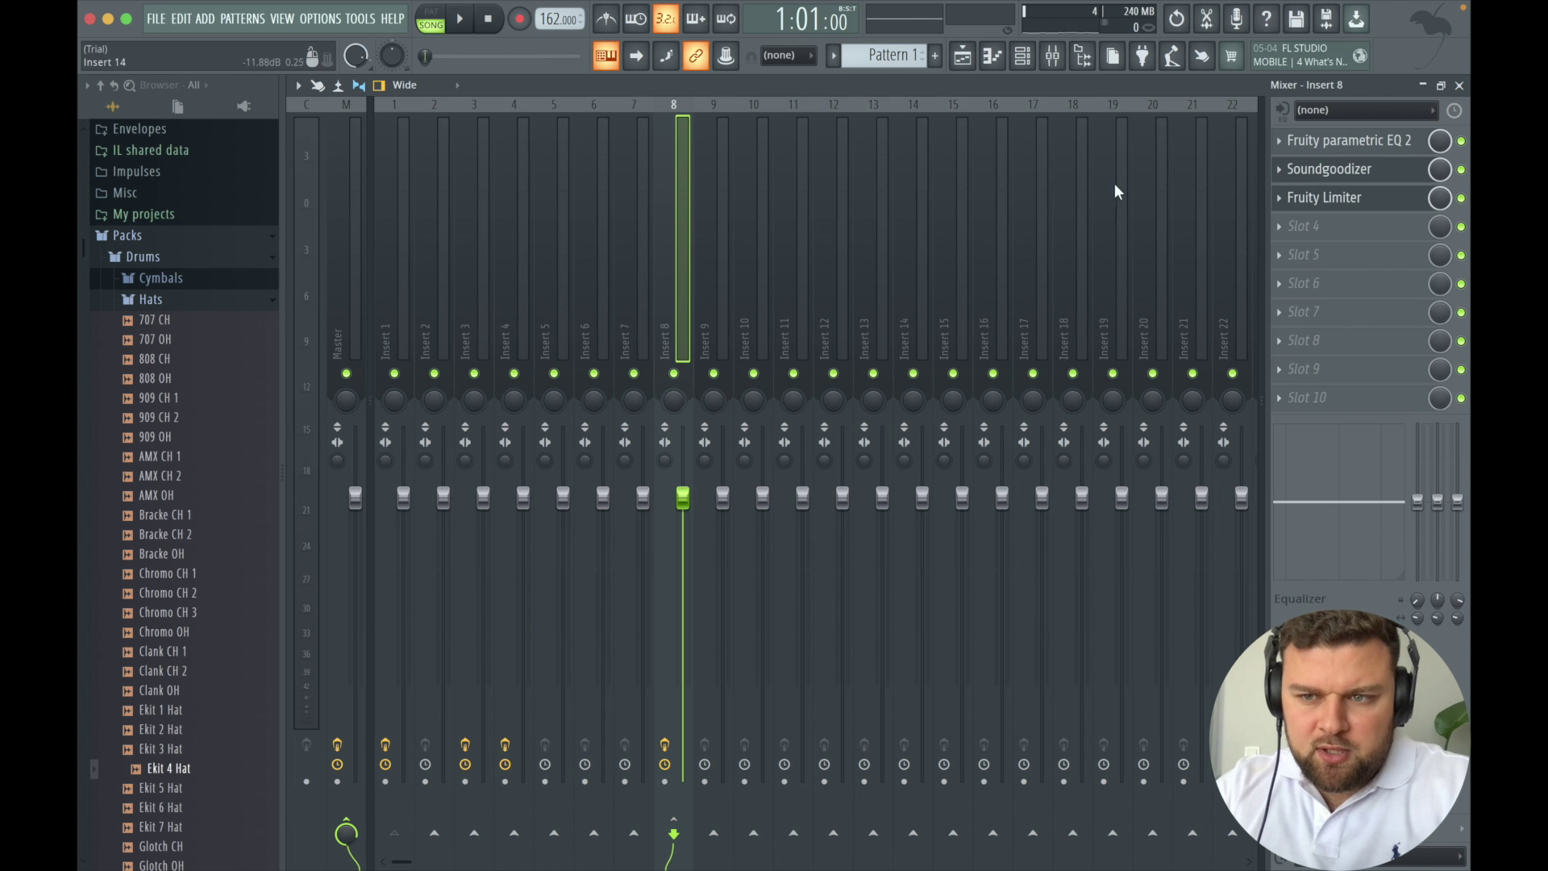
pyautogui.click(1328, 198)
pyautogui.click(546, 492)
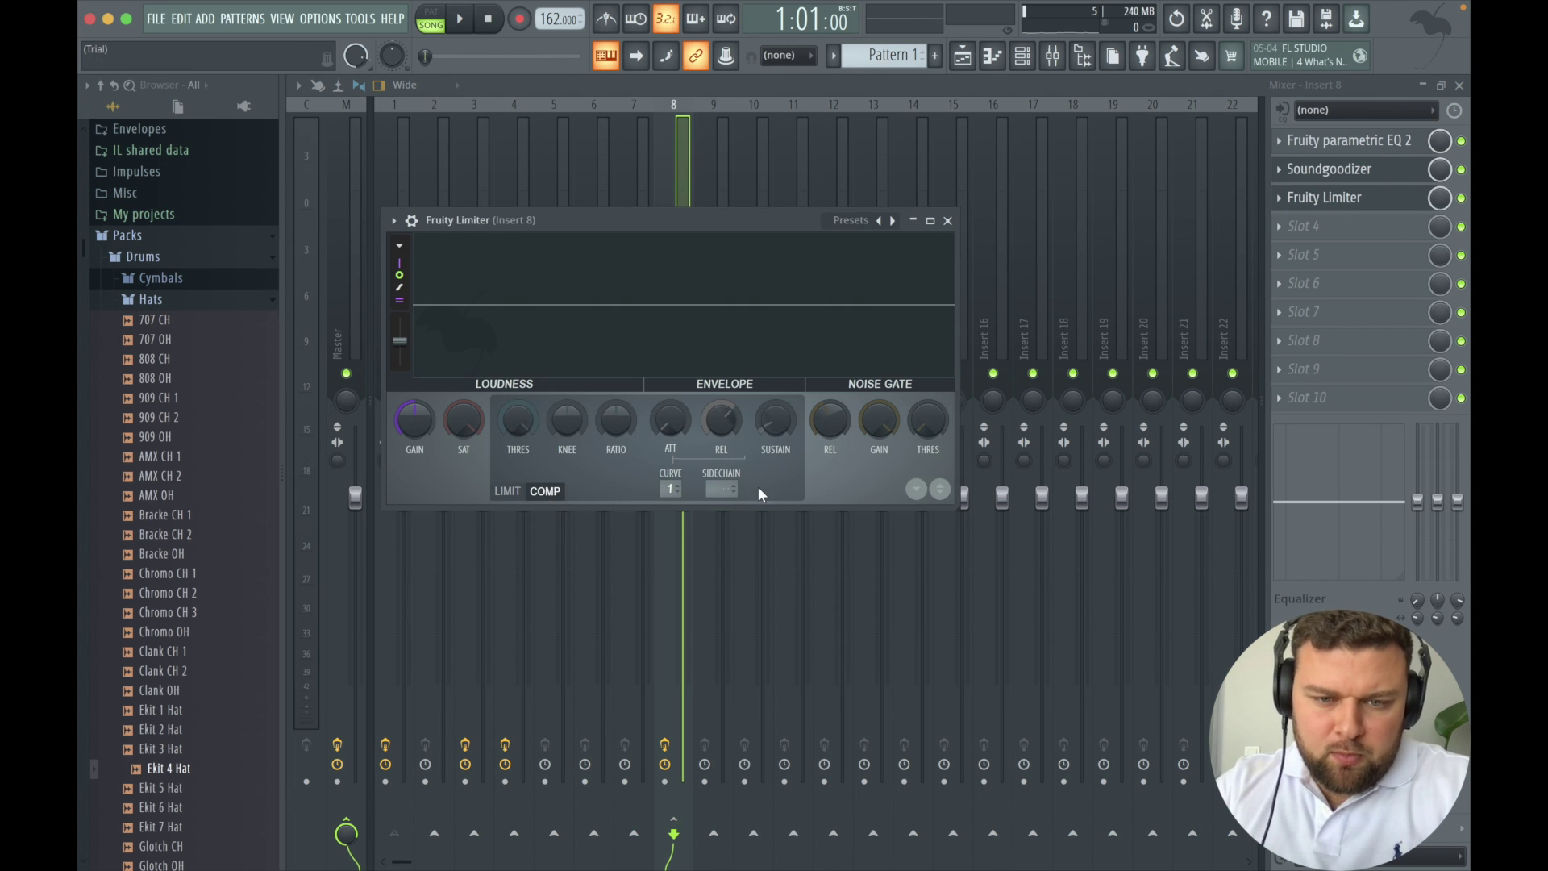
pyautogui.click(713, 486)
pyautogui.click(733, 525)
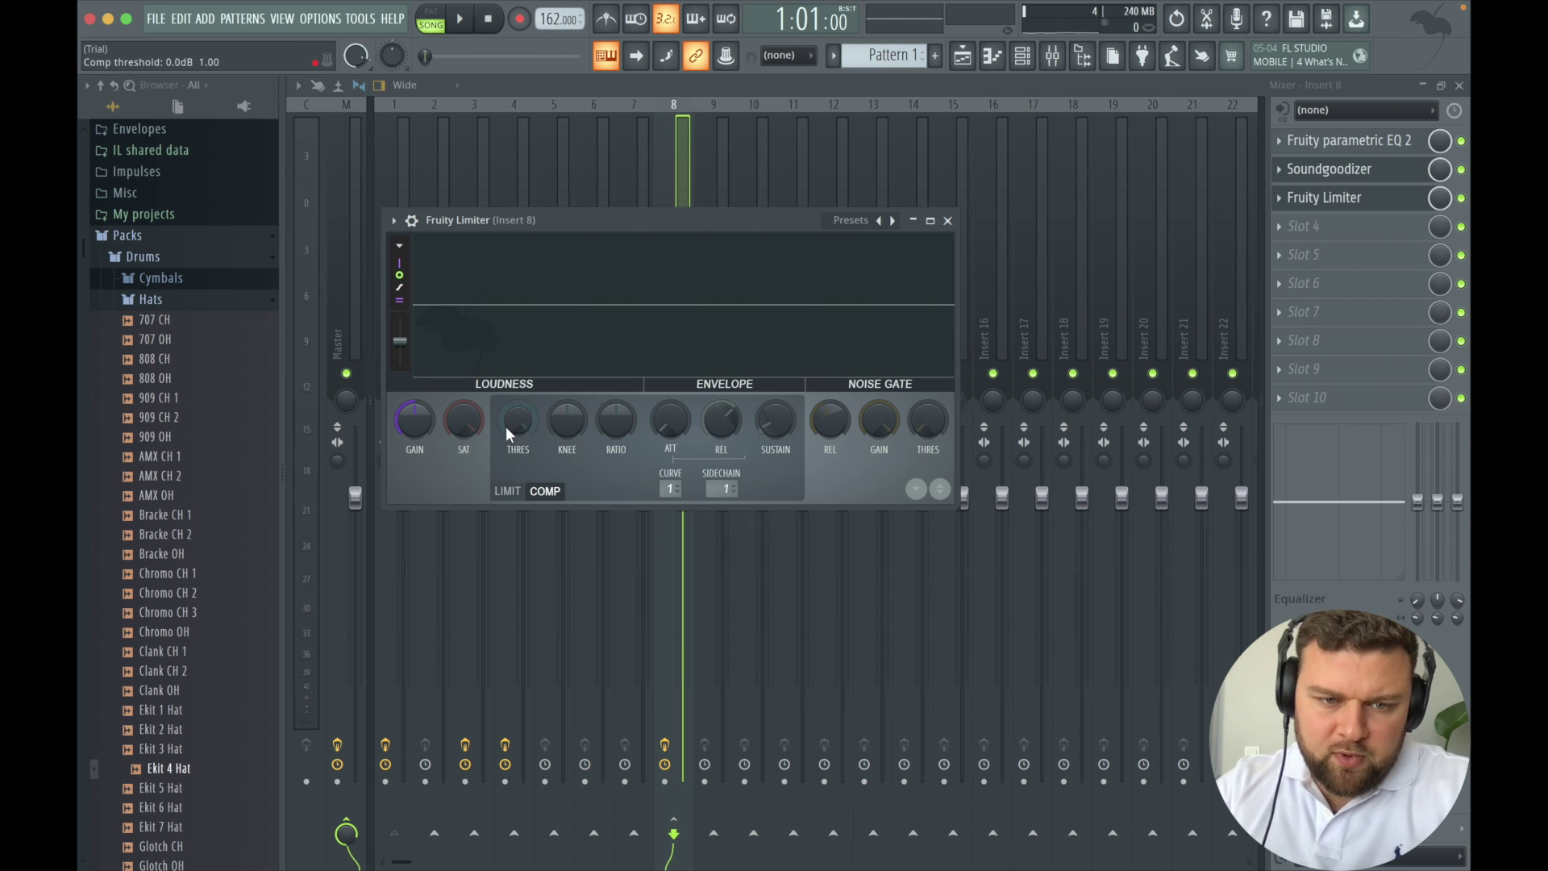
# Lower the compressor threshold to about -20.9 dB and raise the knee during playback.
pyautogui.moveTo(518, 419); pyautogui.dragTo(517, 463)
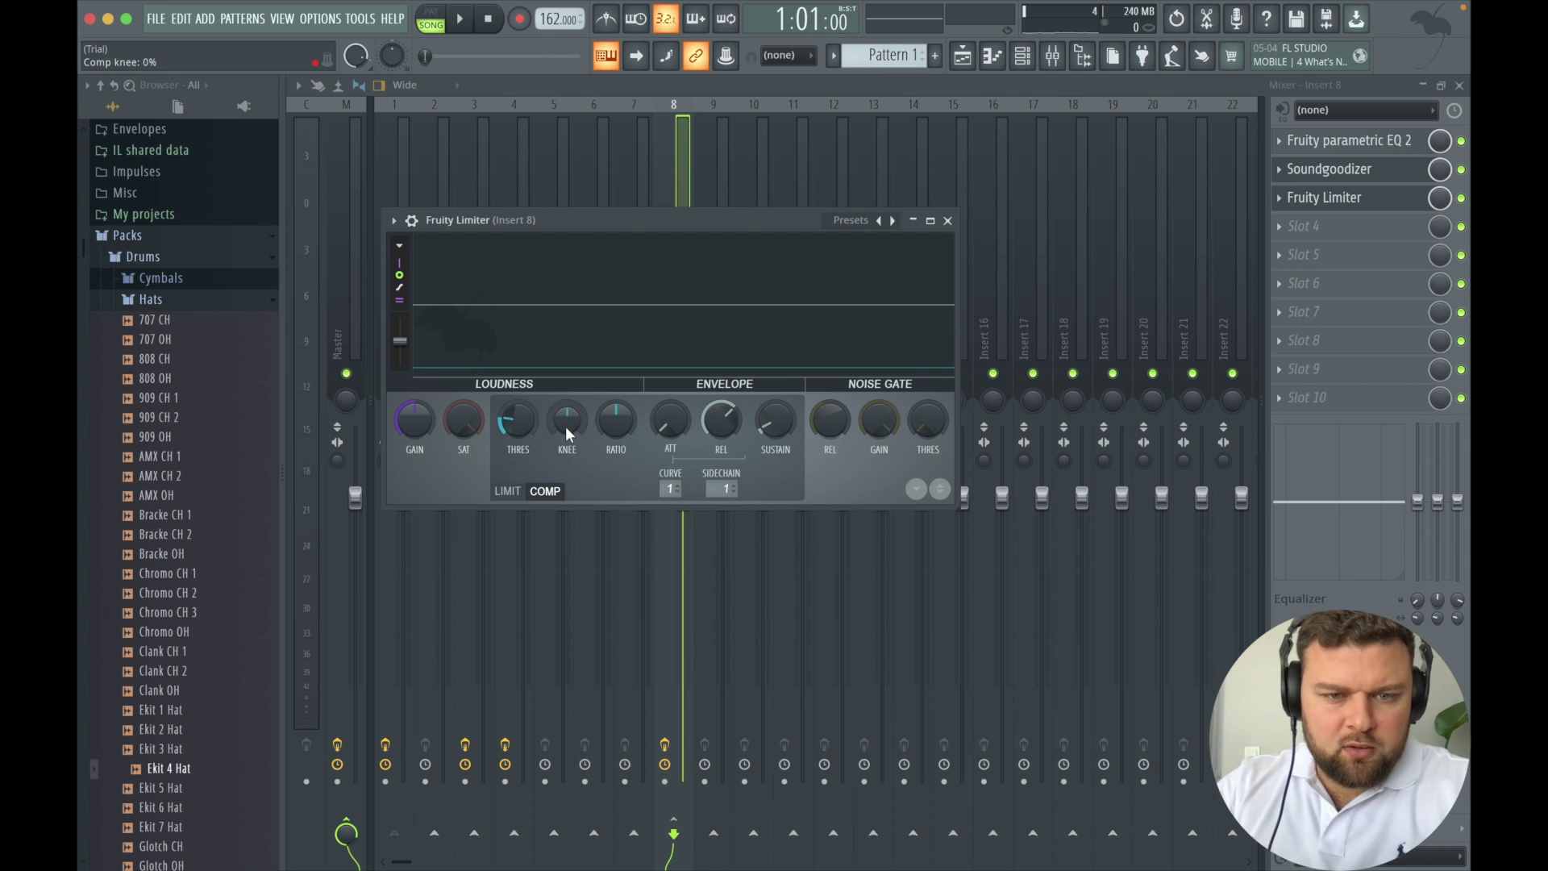
pyautogui.press('space')
pyautogui.moveTo(523, 426); pyautogui.dragTo(523, 441)
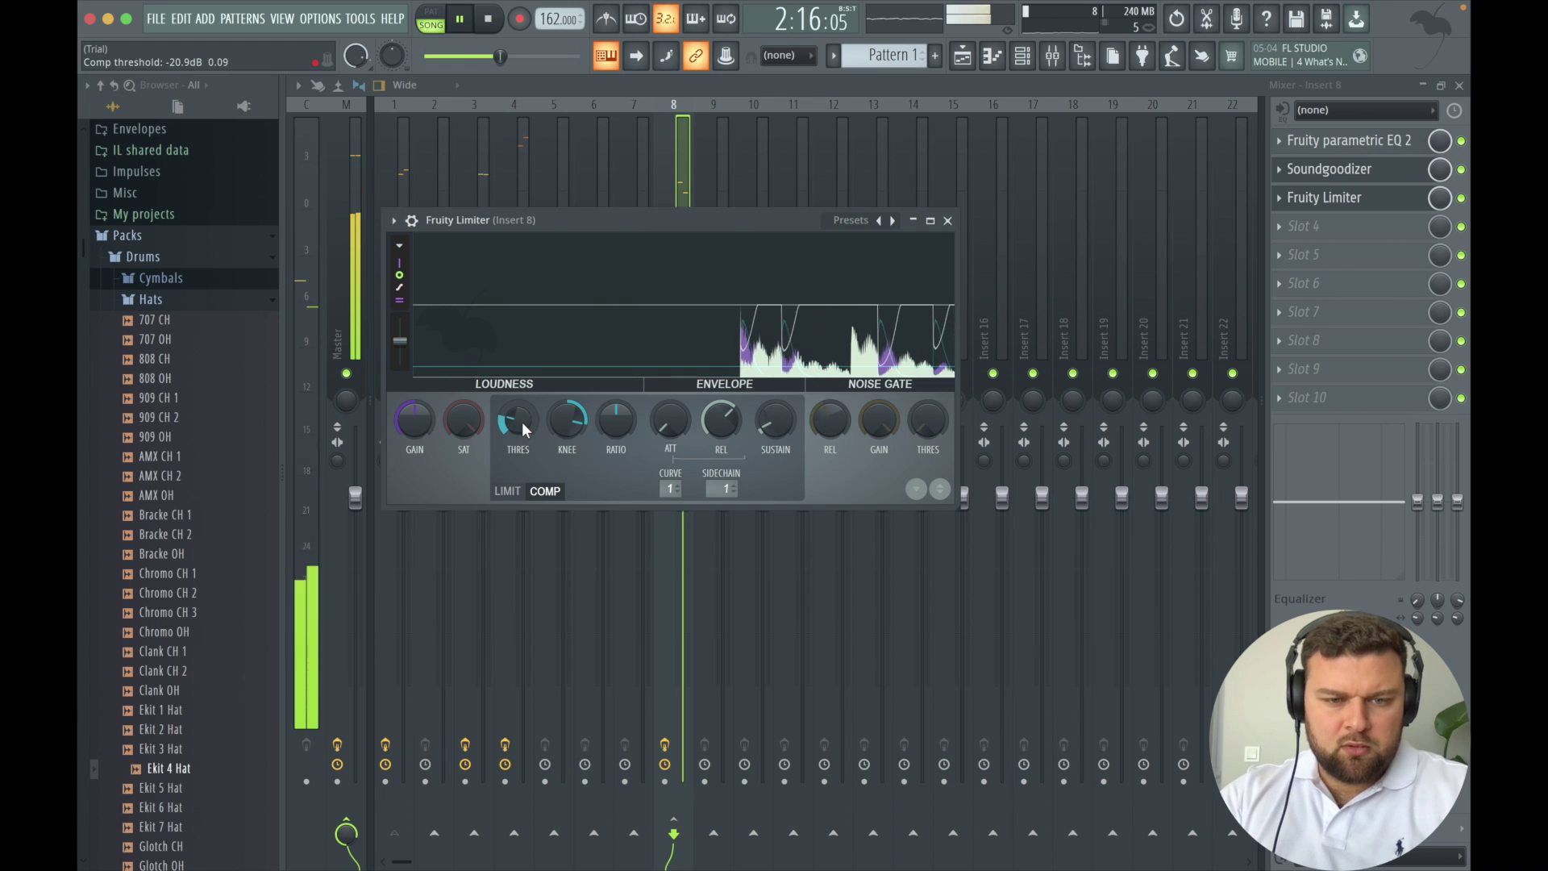
pyautogui.click(950, 222)
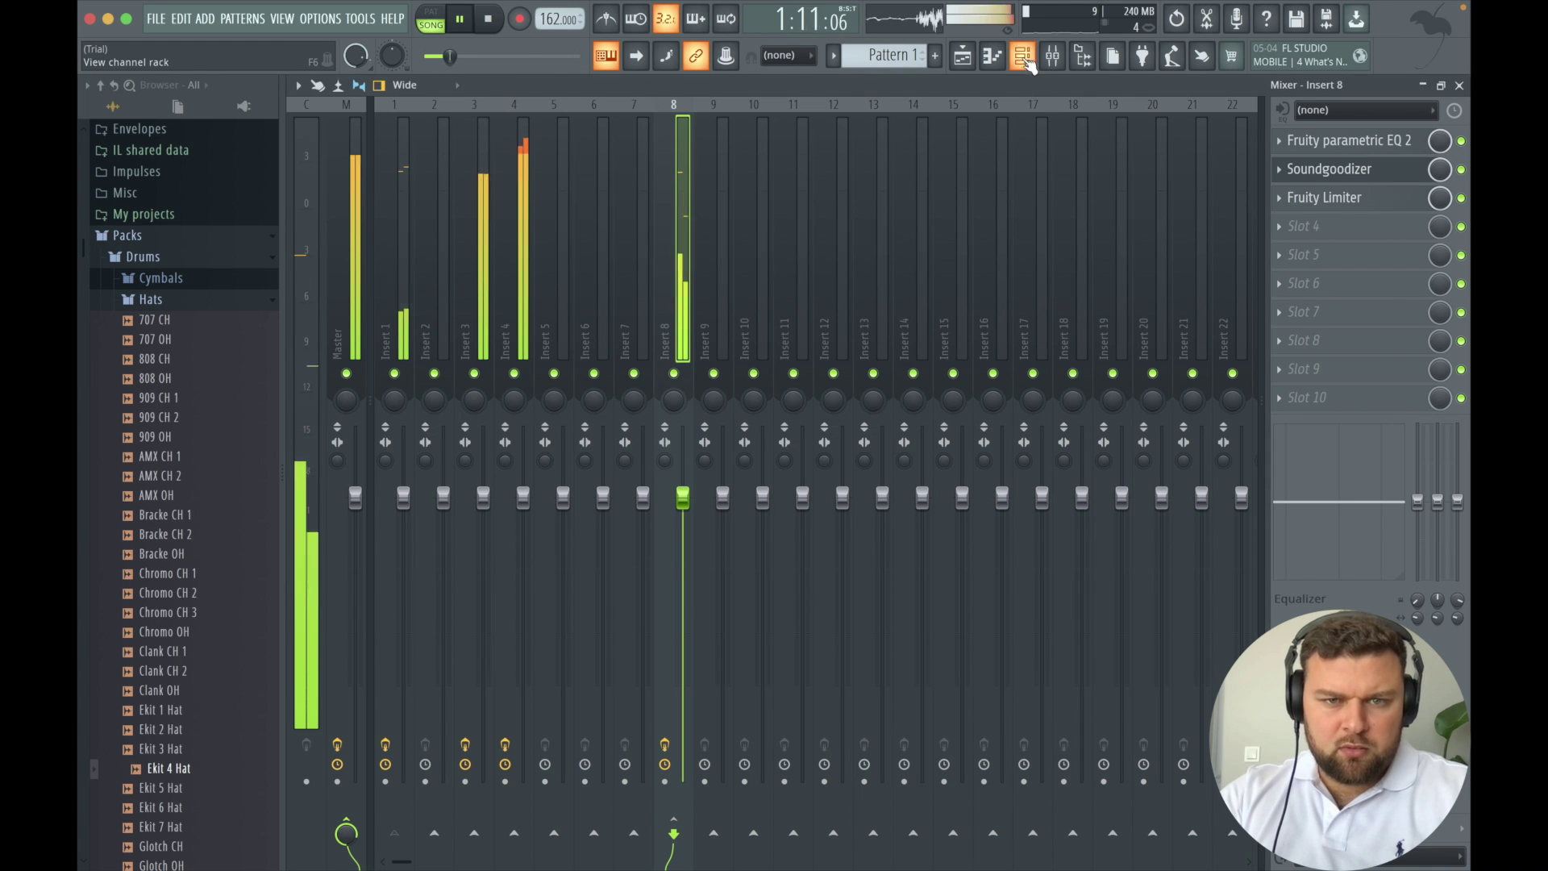
# Stop playback, open the 808 Snare in the piano roll and lower its notes to varied velocities.
pyautogui.press('F6')
pyautogui.press('space')
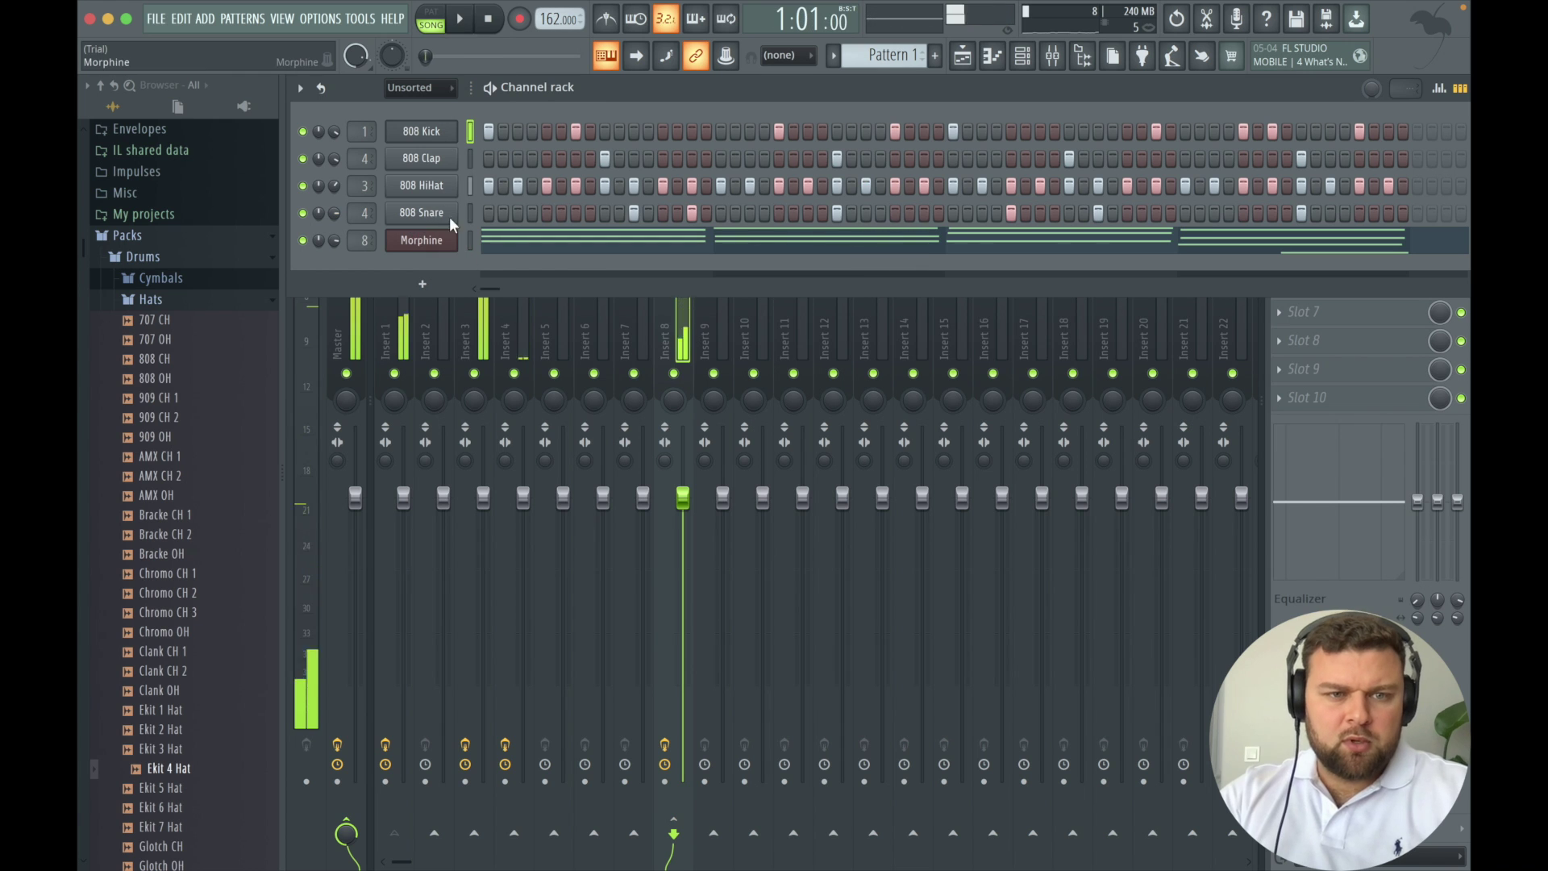
pyautogui.rightClick(436, 213)
pyautogui.click(523, 215)
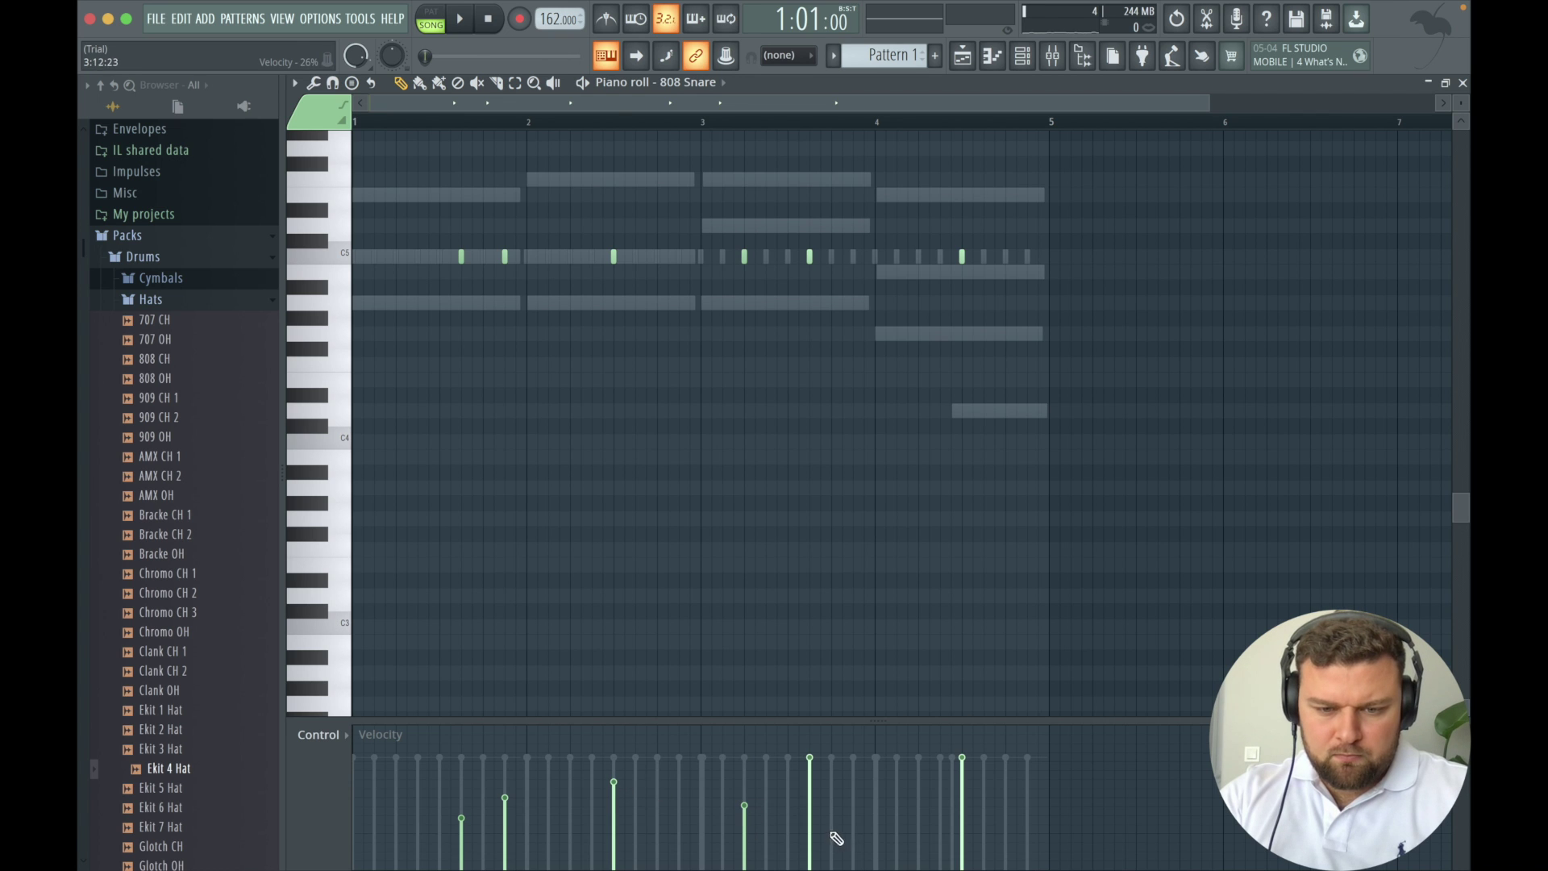
# Pan several 808 Snare notes alternately left and right, and return the control lane to note velocity.
pyautogui.click(352, 734)
pyautogui.click(354, 753)
pyautogui.click(462, 829)
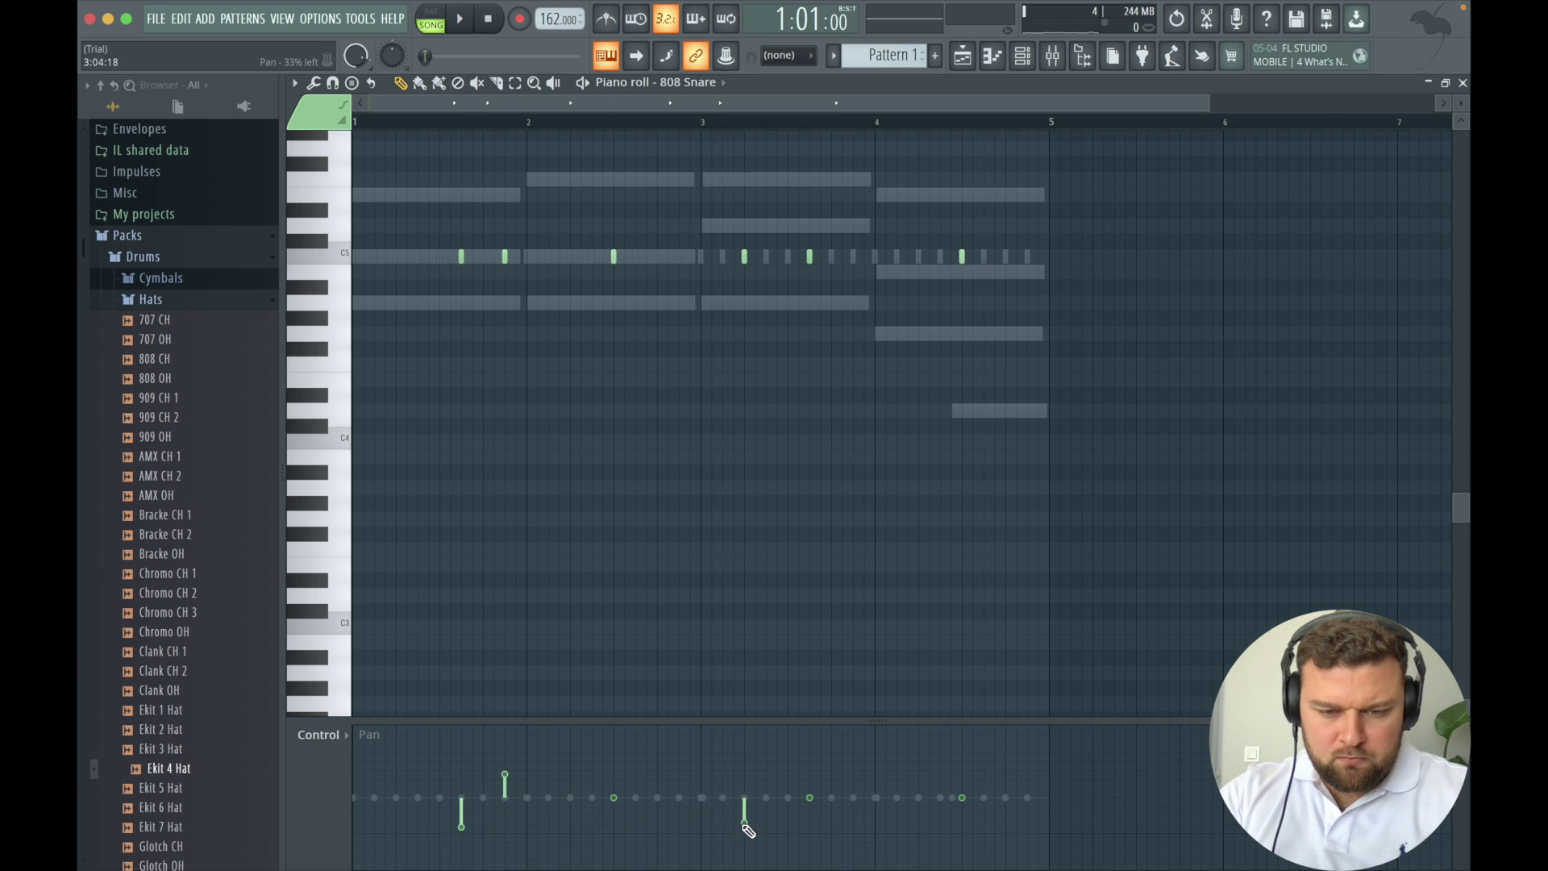
pyautogui.click(320, 735)
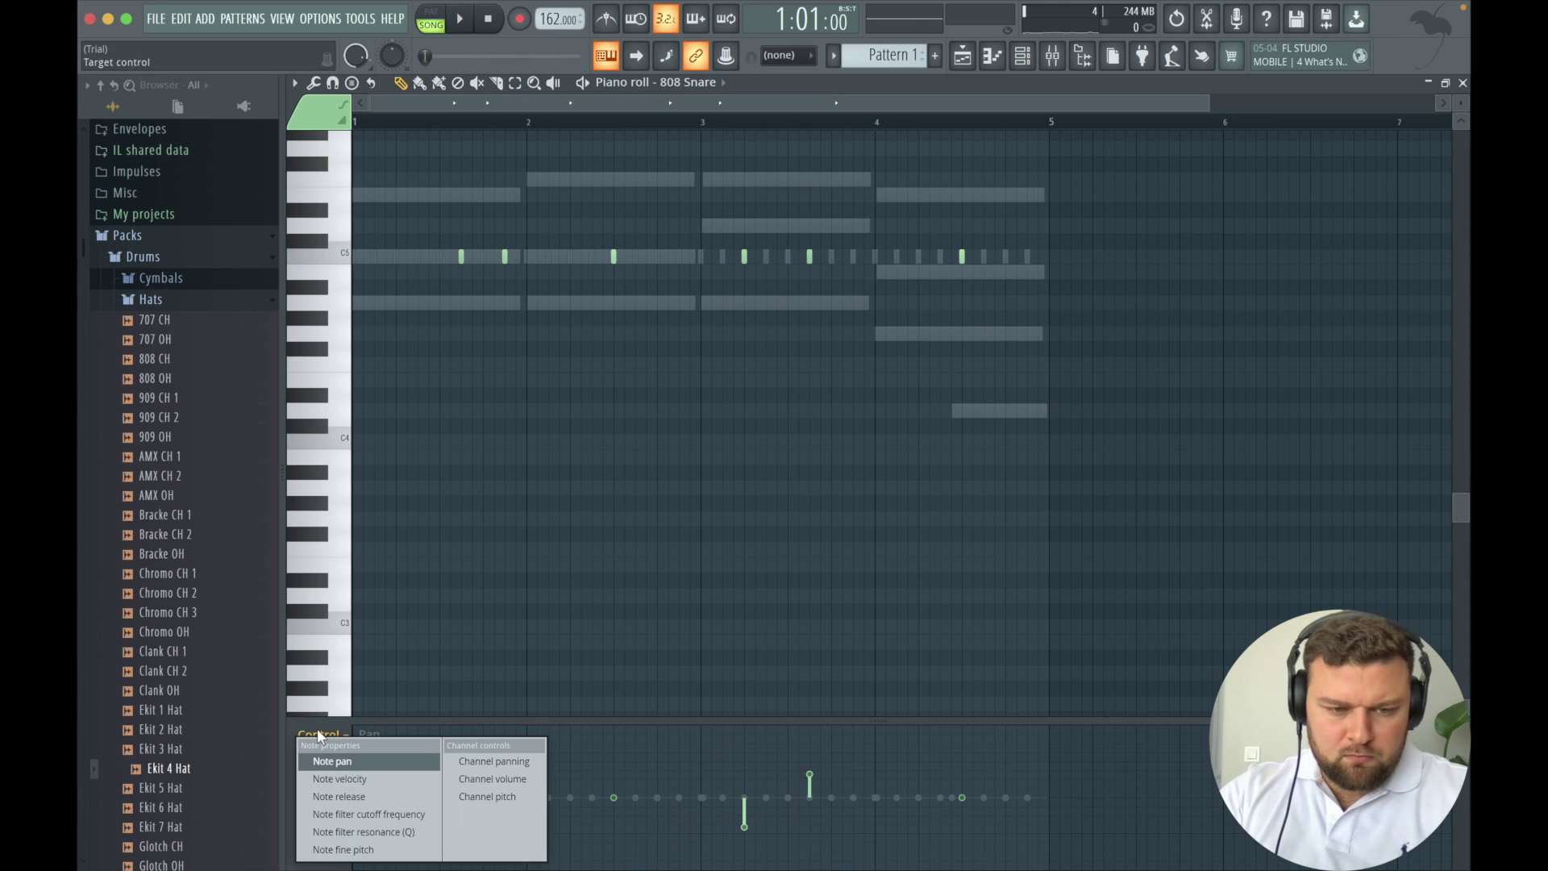
pyautogui.click(348, 778)
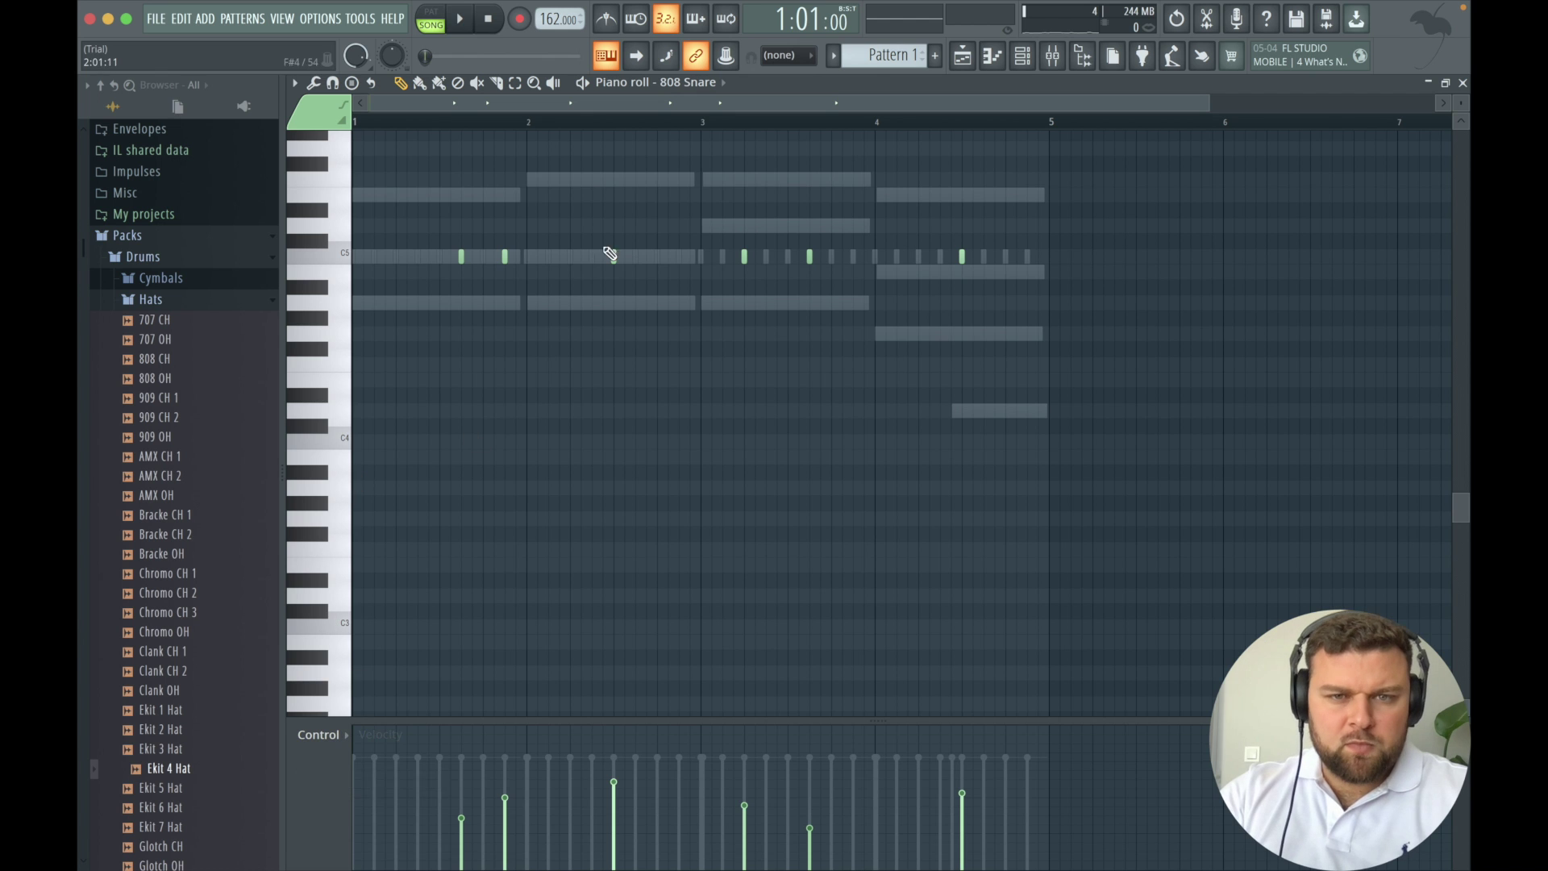
# Play the pattern to audition the snare edits, and open the 808 HiHat in the piano roll.
pyautogui.press('space')
pyautogui.click(1023, 57)
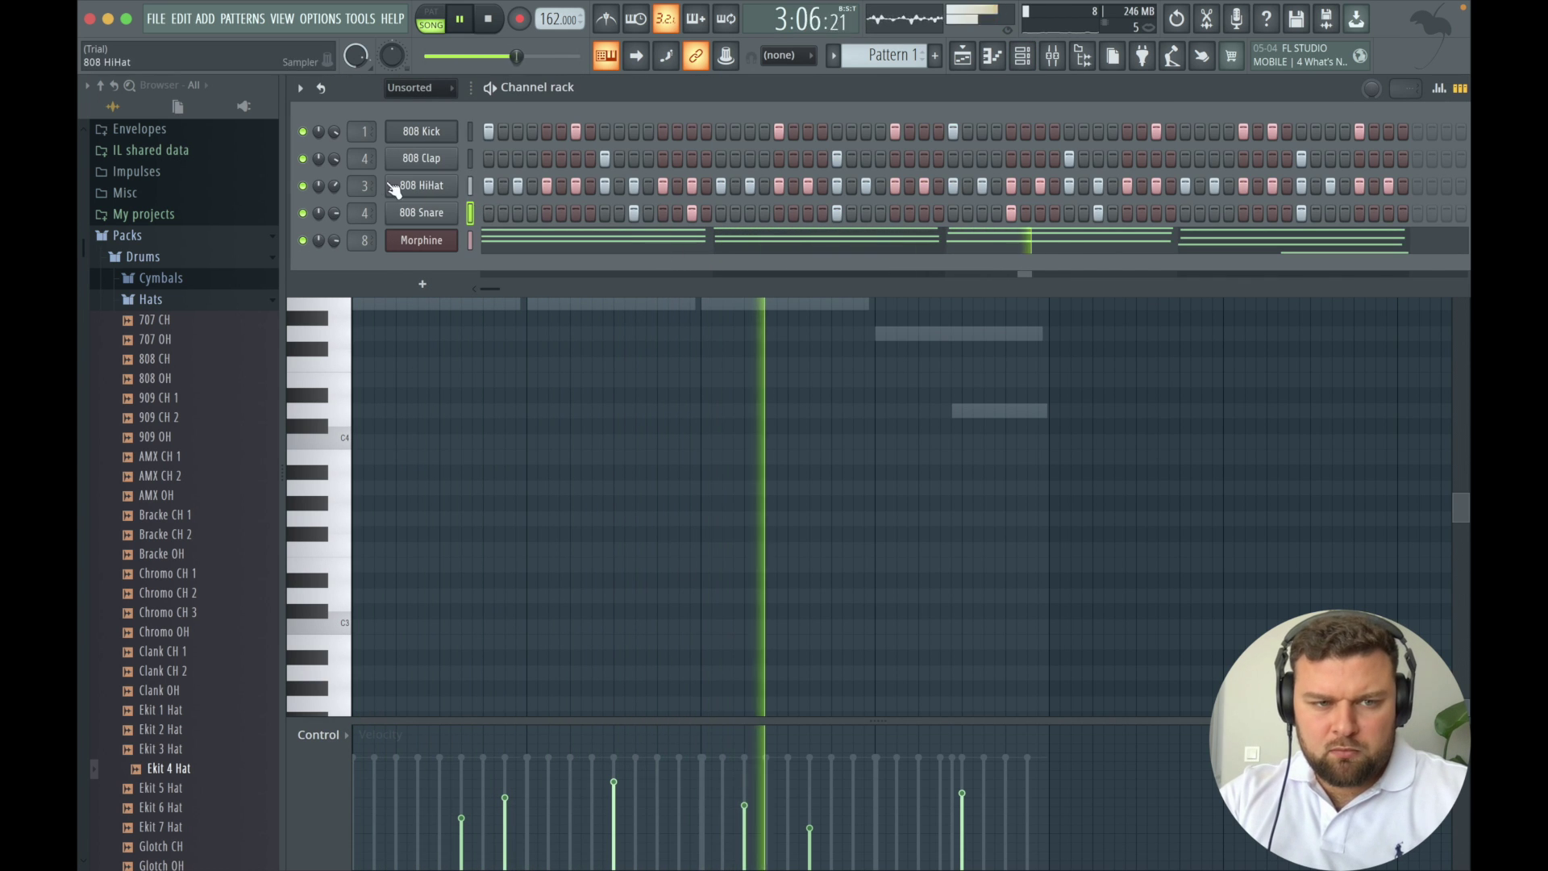
pyautogui.press('space')
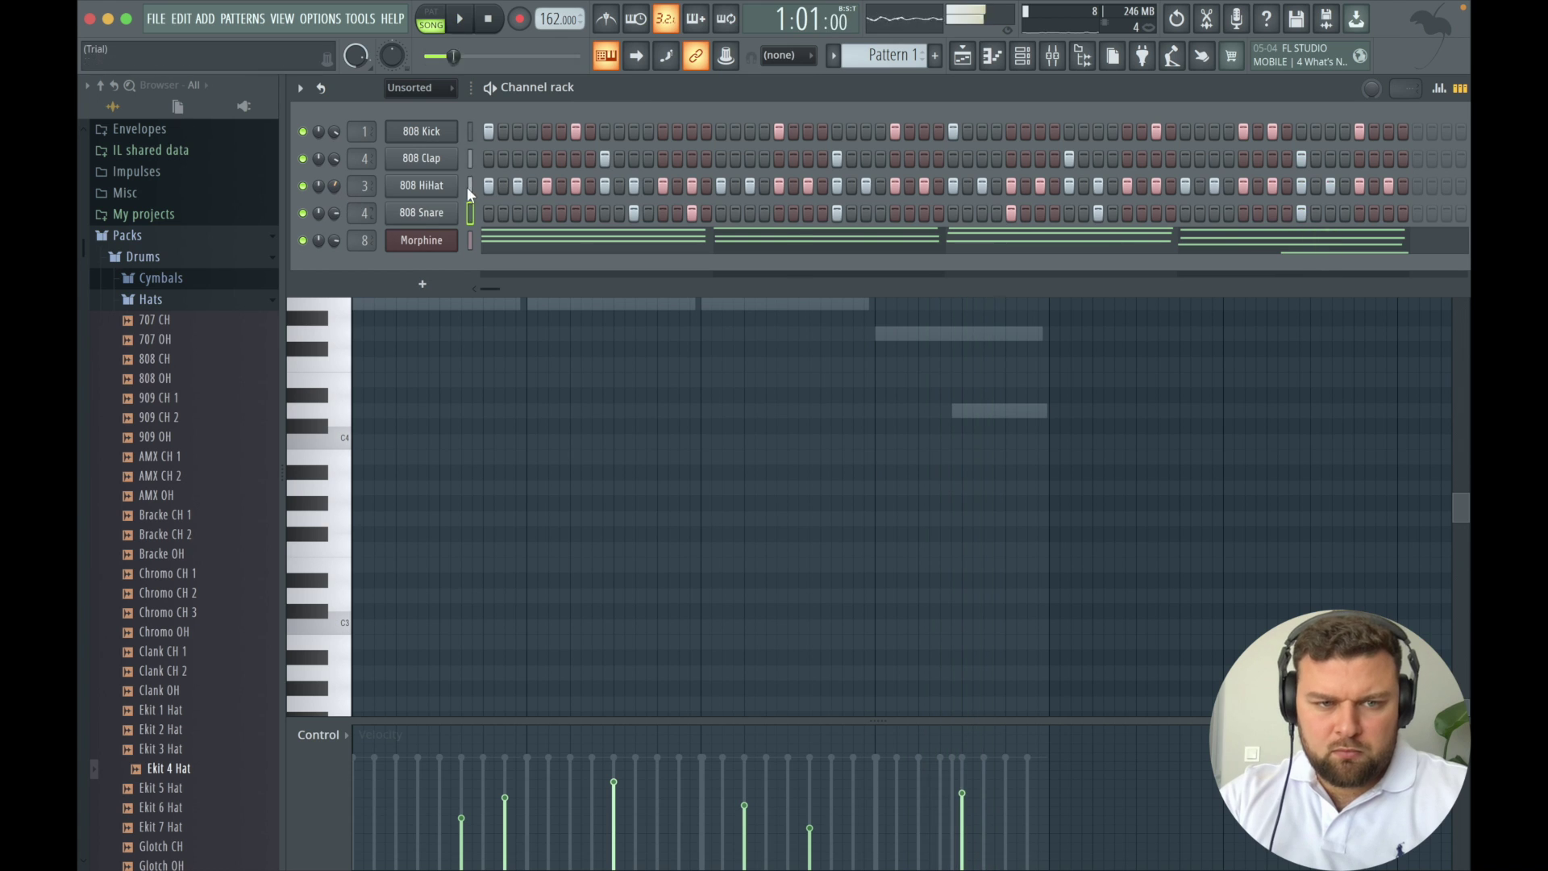
pyautogui.rightClick(452, 186)
pyautogui.click(493, 184)
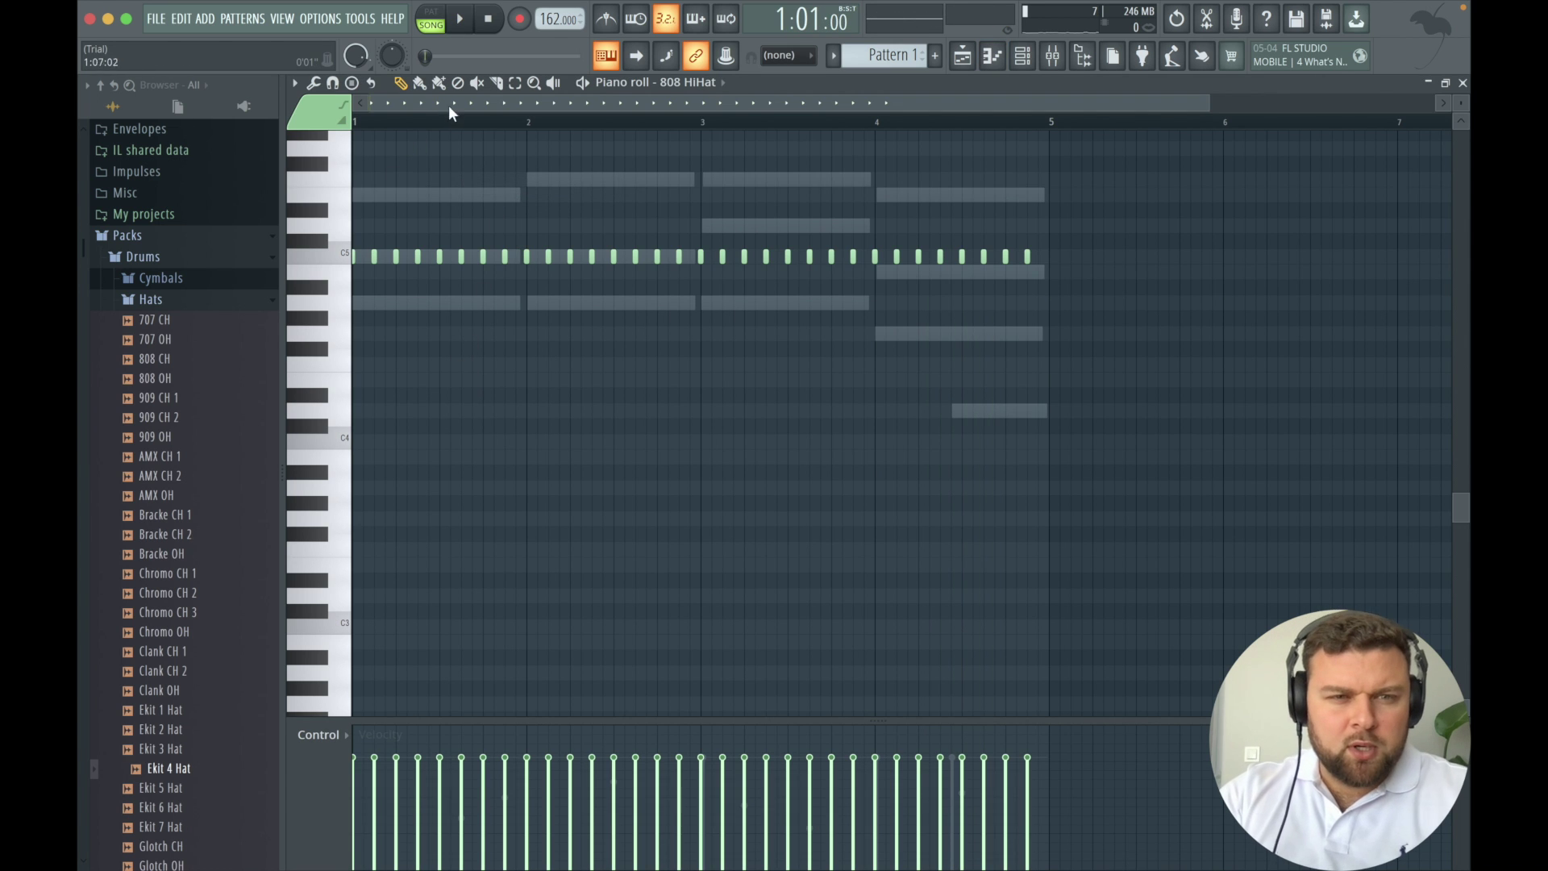
# Add a short extra hi-hat note on C5 just before the third hit of bar 1 and audition it.
pyautogui.click(392, 304)
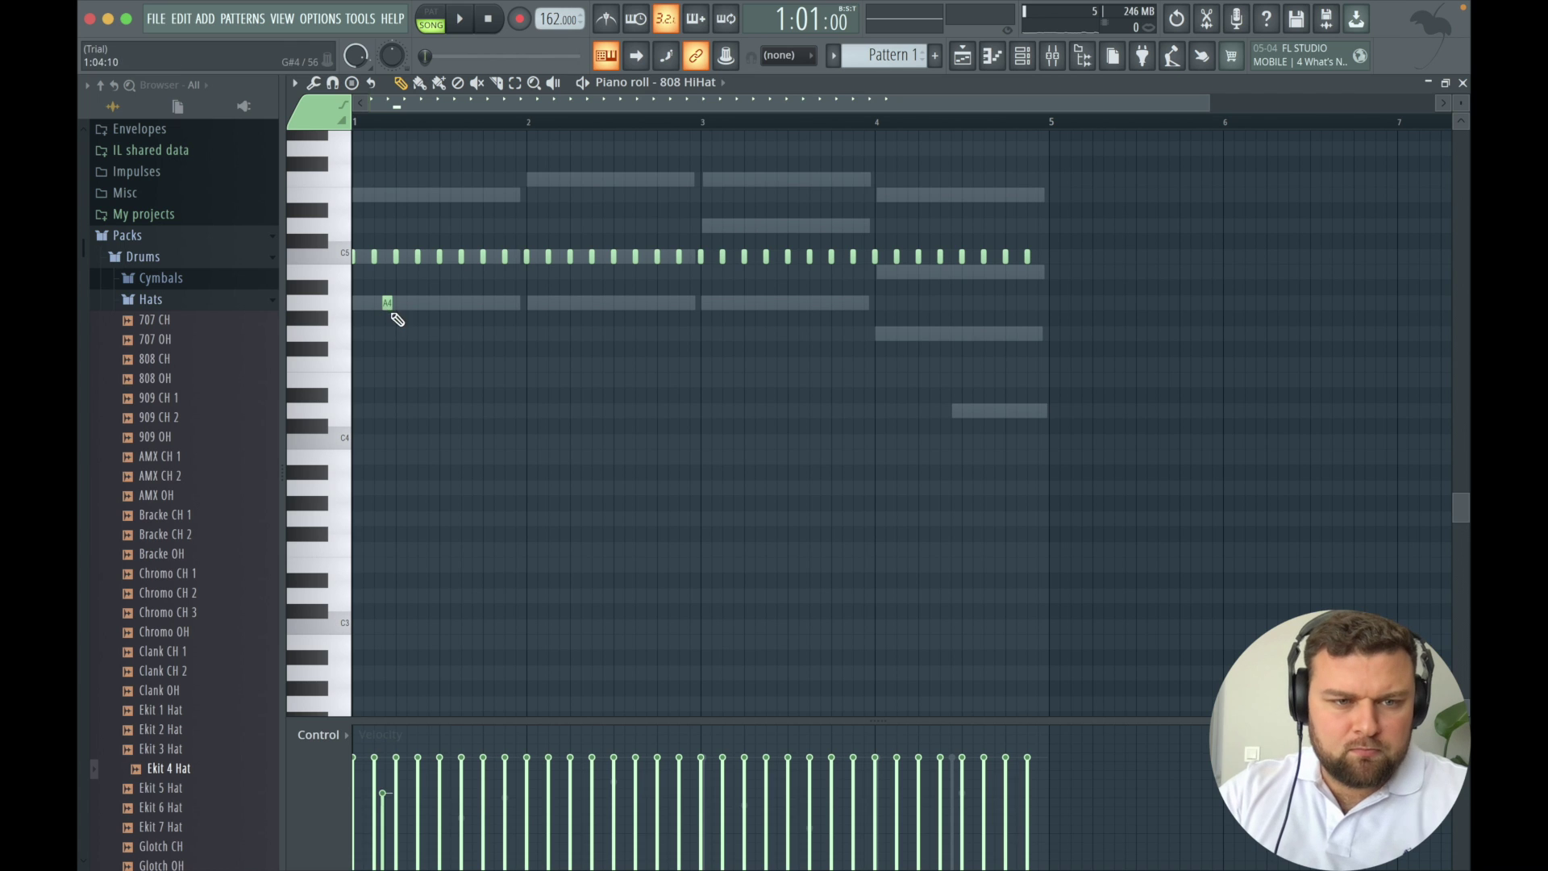
pyautogui.moveTo(388, 306); pyautogui.dragTo(392, 256)
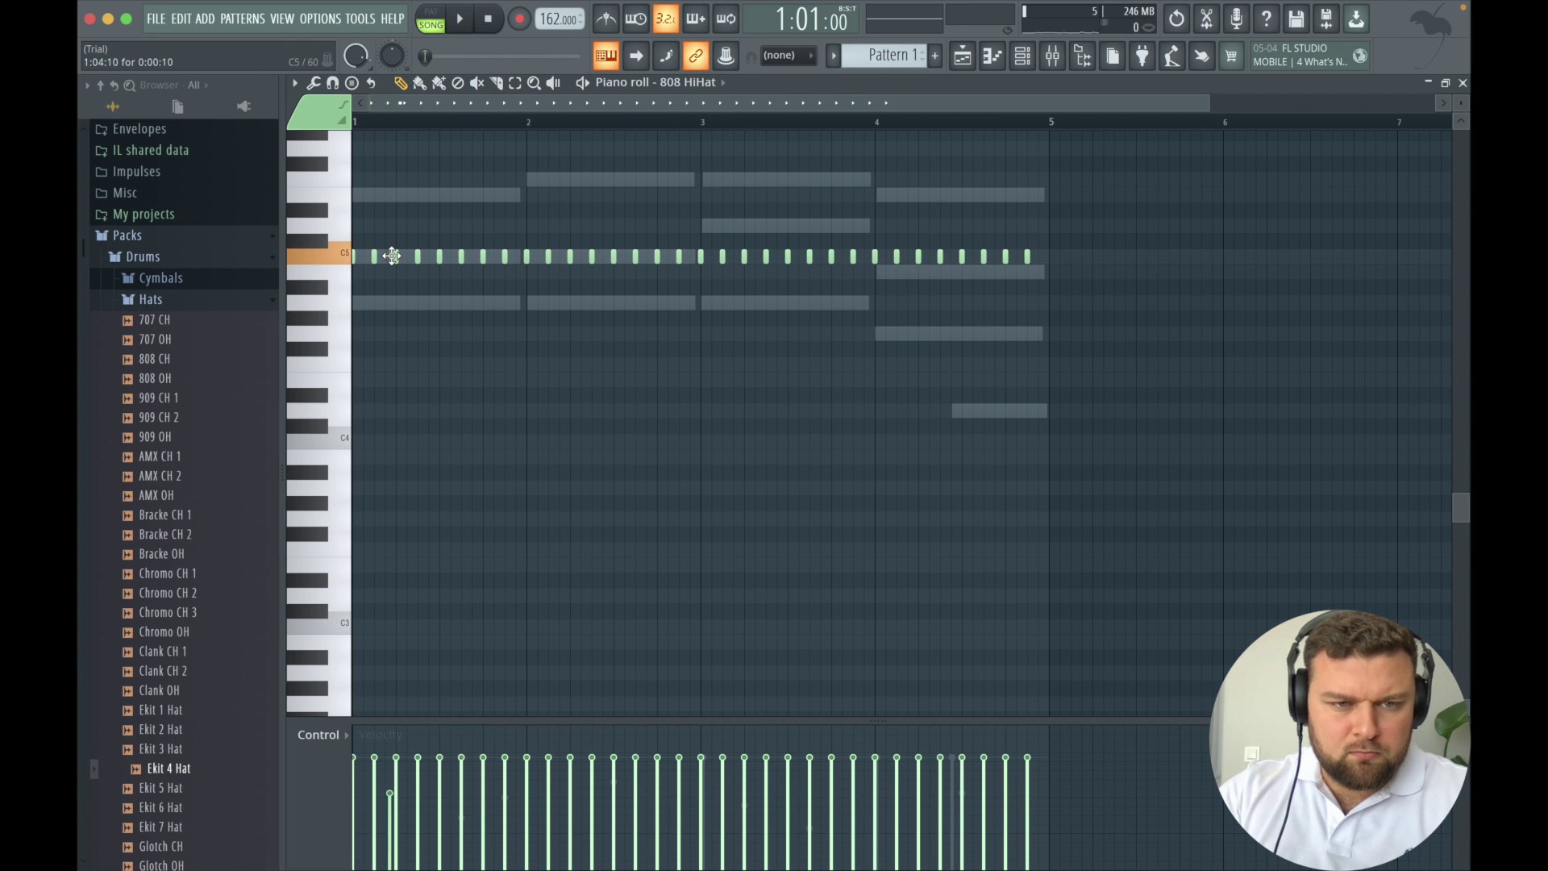
pyautogui.press('space')
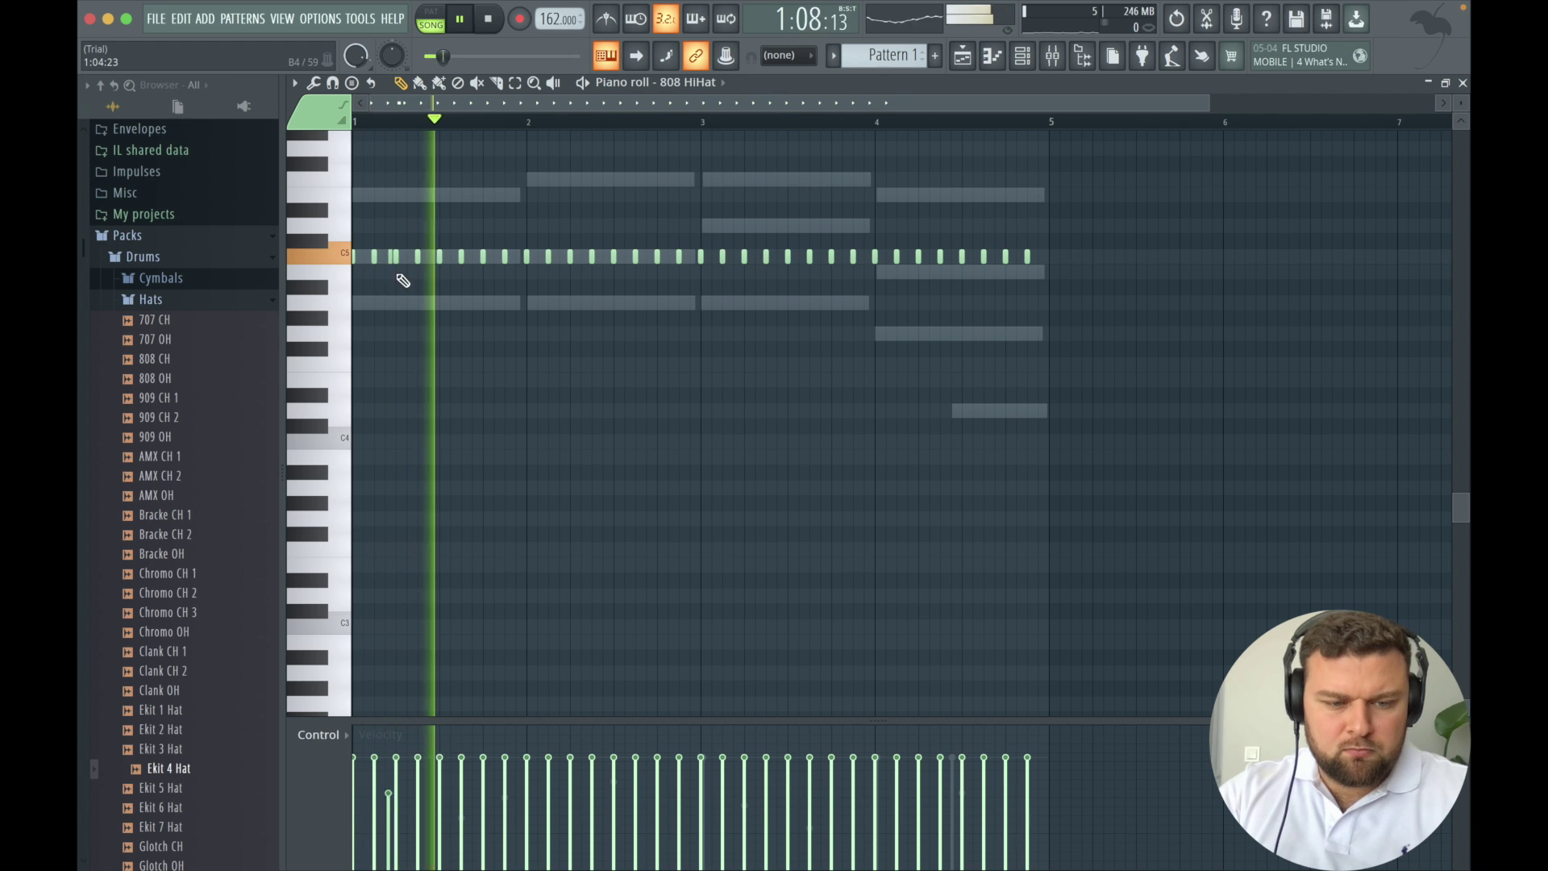
pyautogui.press('space')
# Add another short C5 note at about 1:05:02 to build a hi-hat roll in bar 1, and play the pattern.
pyautogui.click(409, 290)
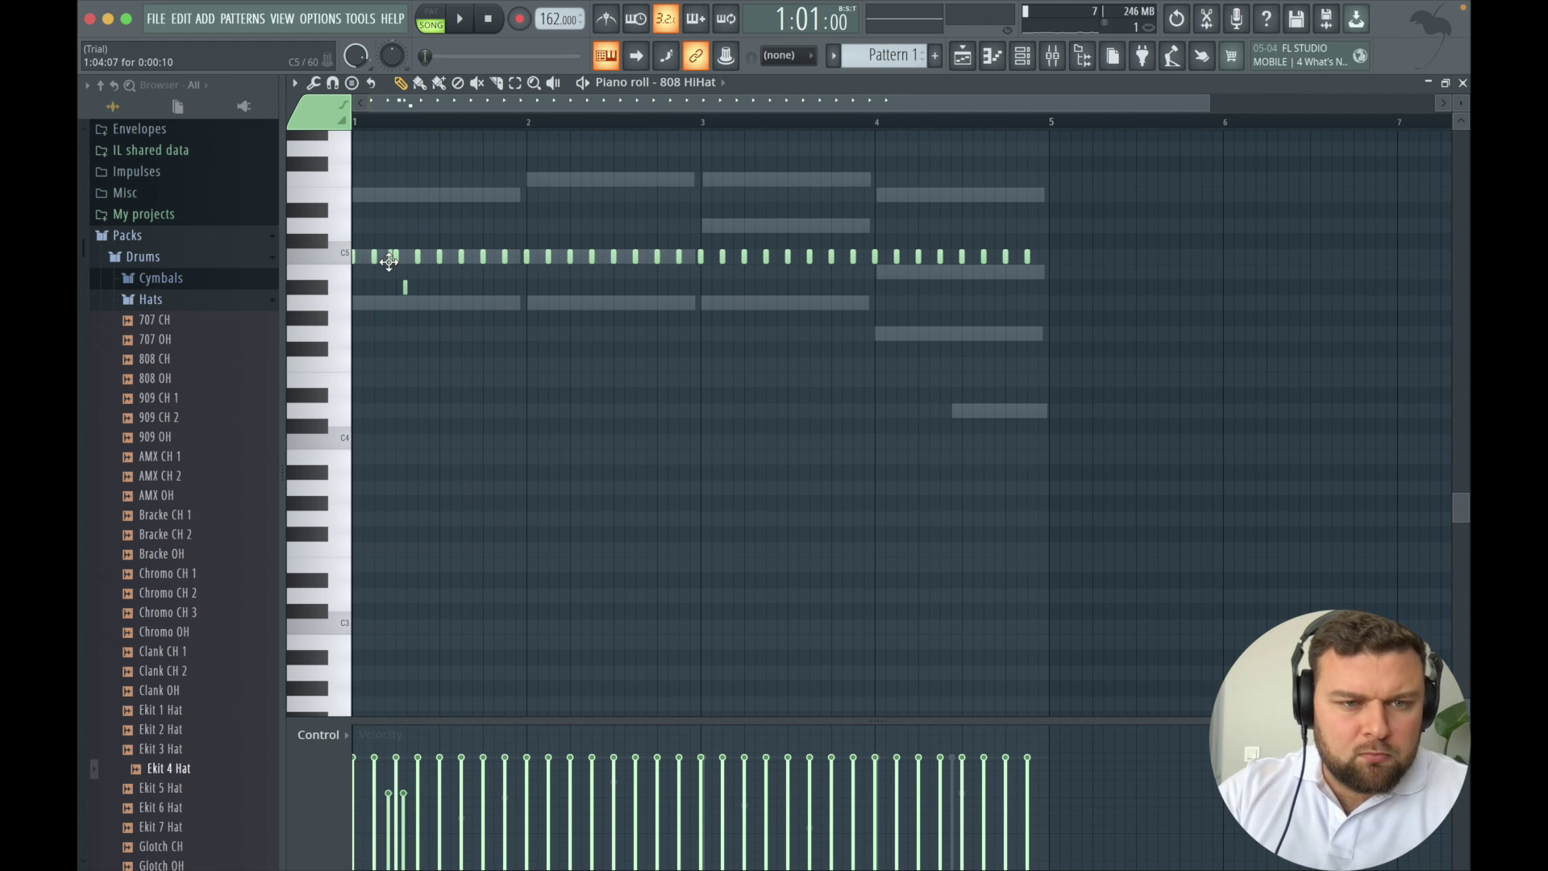
pyautogui.moveTo(392, 273); pyautogui.dragTo(392, 252)
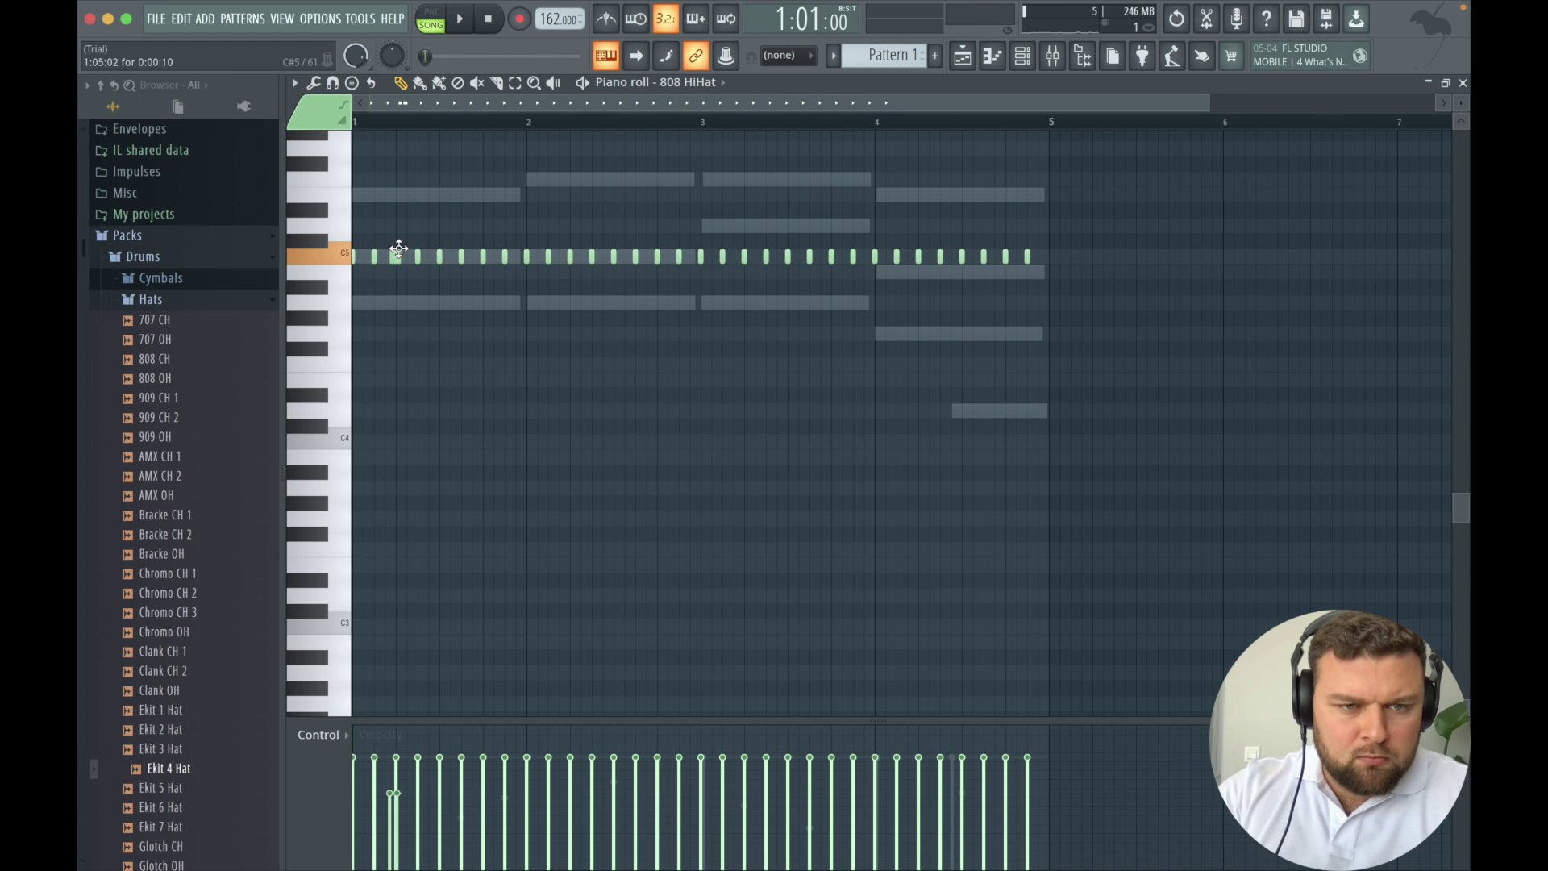
pyautogui.press('space')
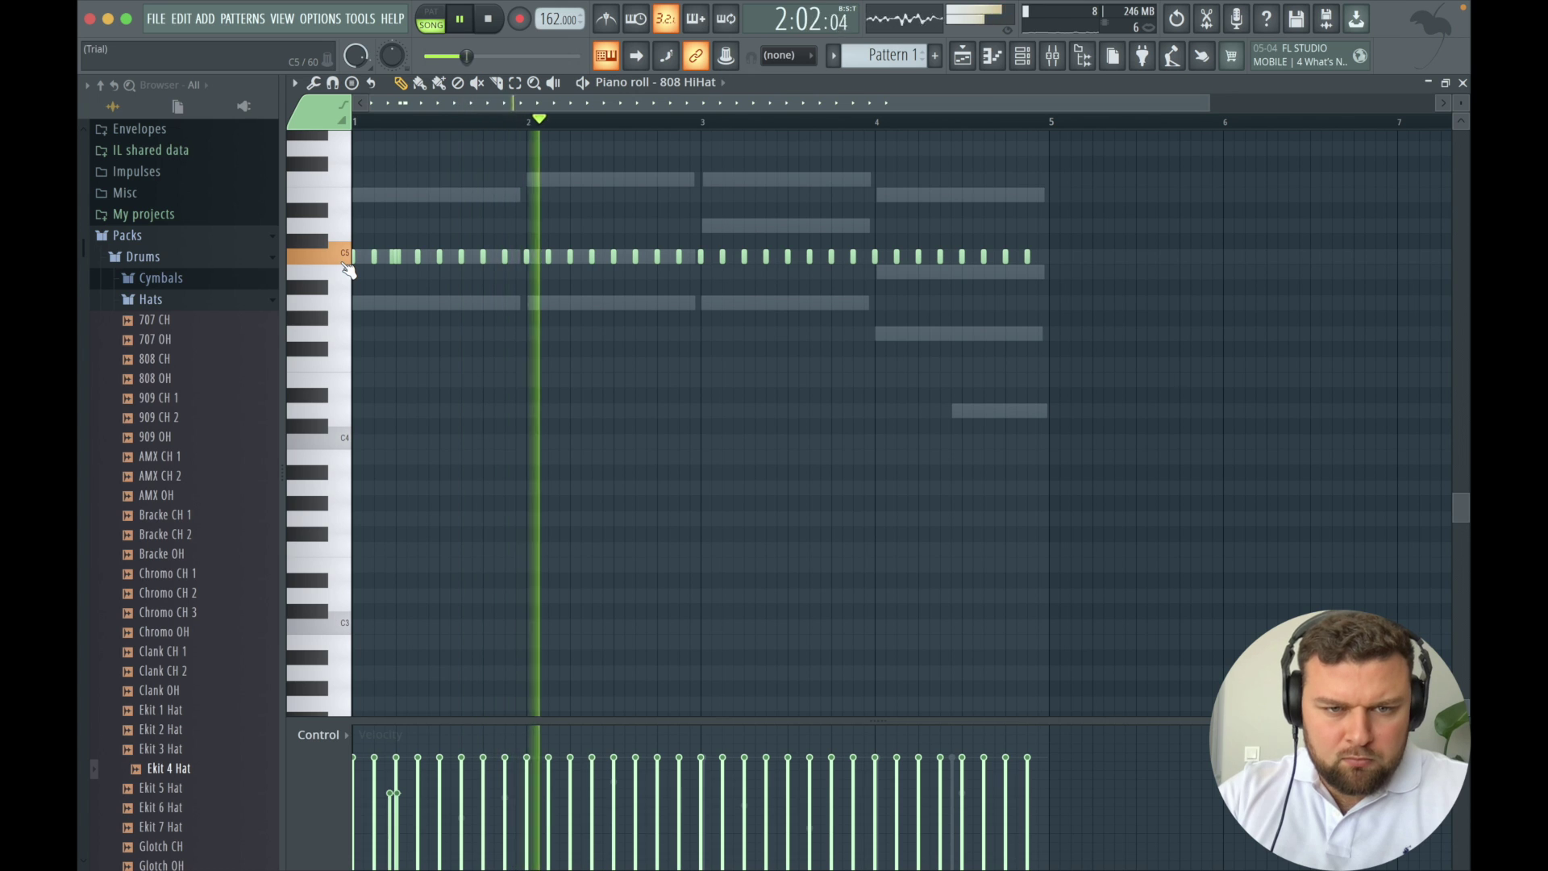
pyautogui.press('space')
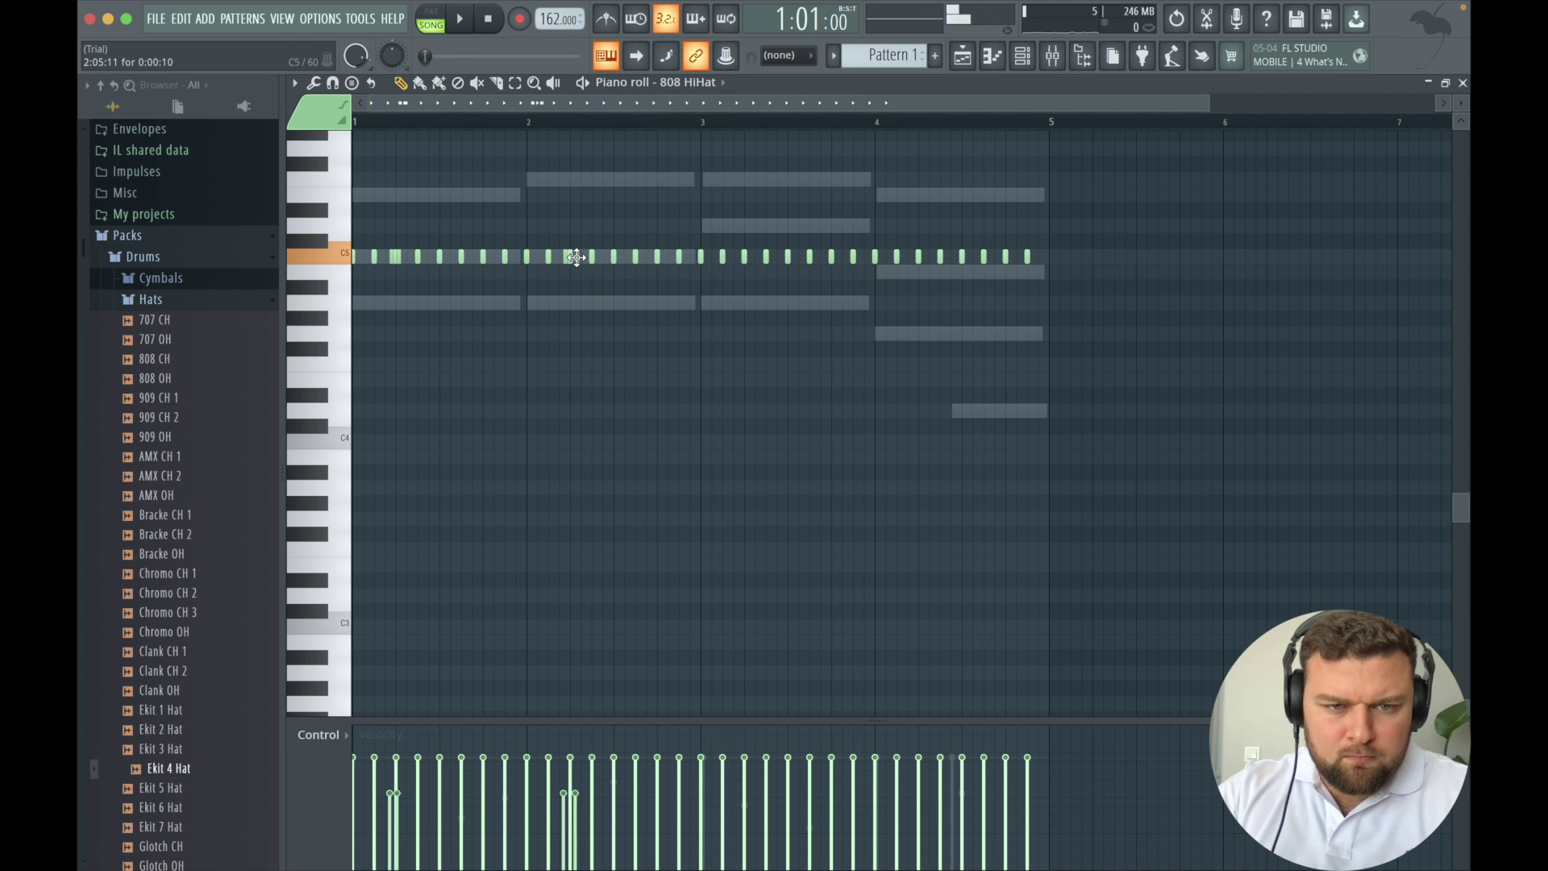
# Raise the velocity of the extra hi-hat roll notes in bars 1 and 2 to match the surrounding hits, about 79%.
pyautogui.press('space')
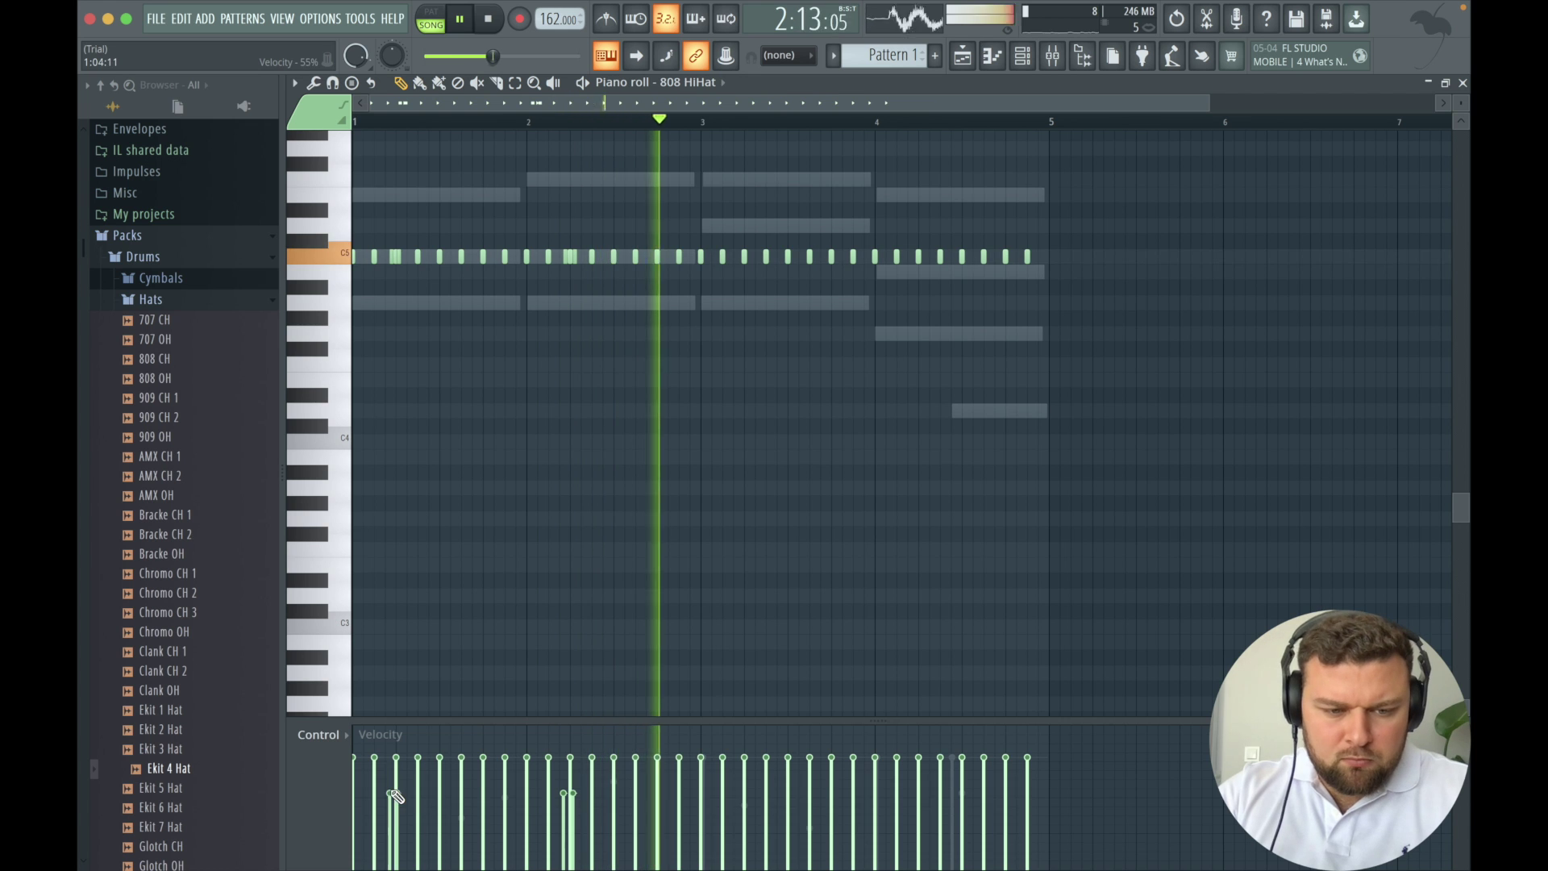
pyautogui.moveTo(392, 761); pyautogui.dragTo(404, 761)
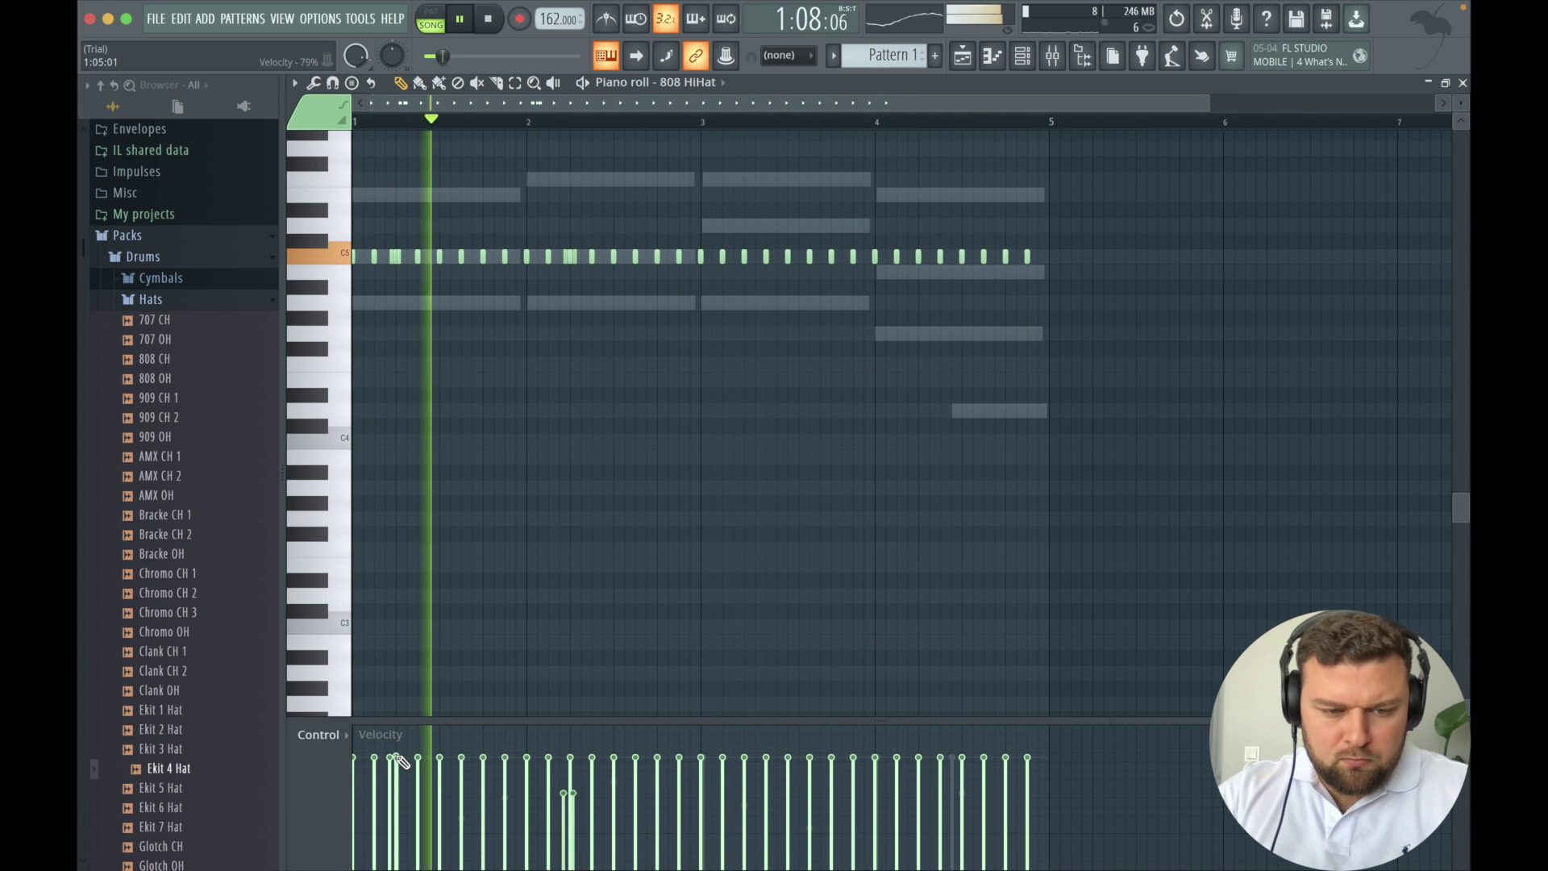
pyautogui.press('space')
pyautogui.click(567, 762)
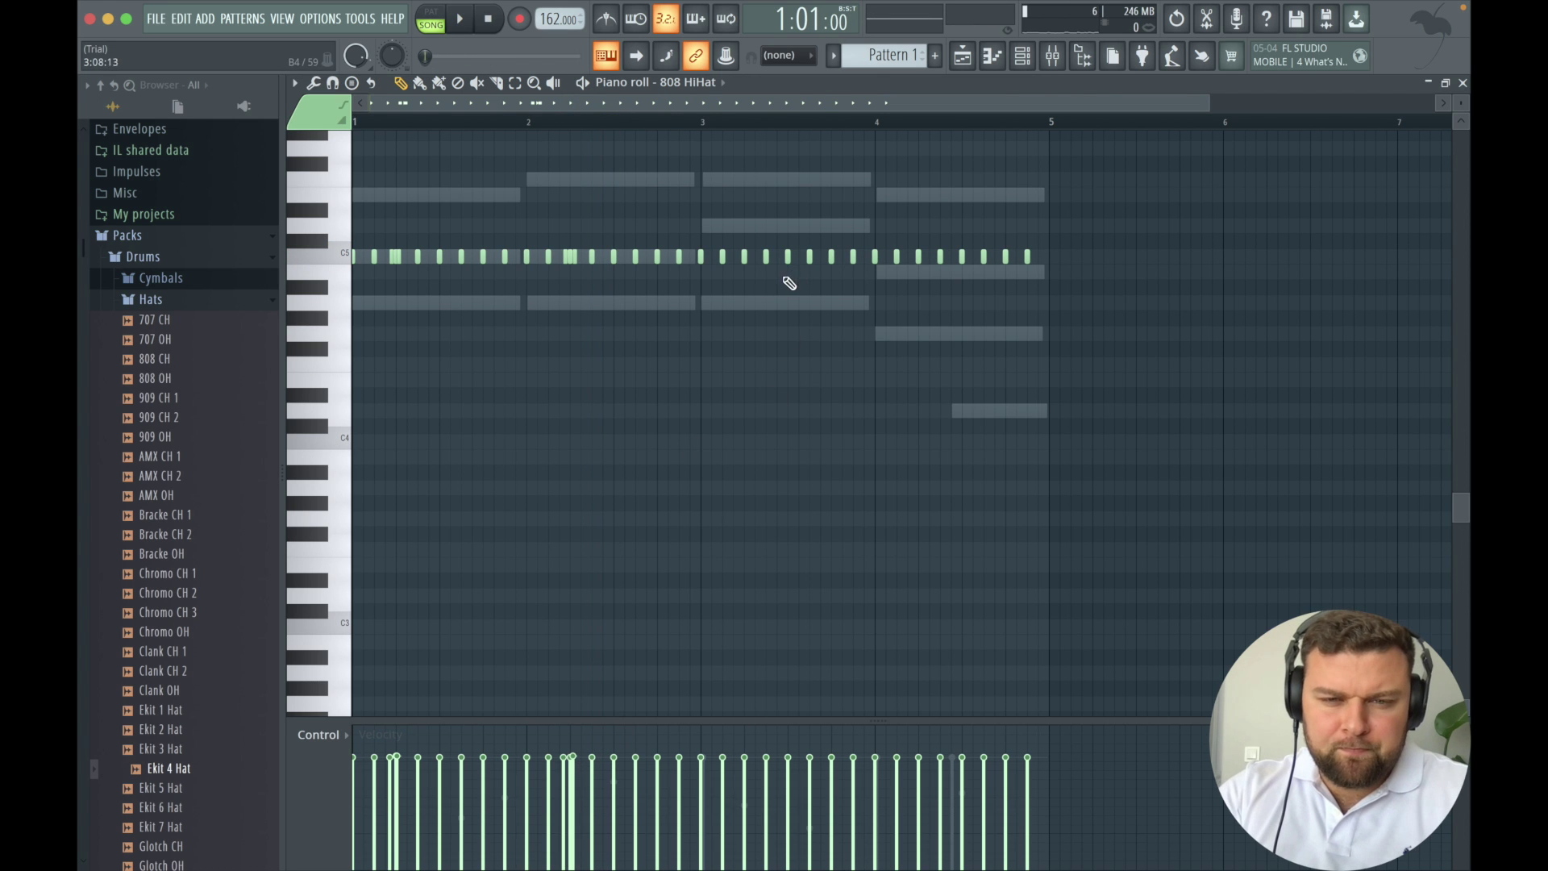
# Replace the hi-hat notes in bars 3 and 4 with a copy of bars 1 and 2, and play the pattern.
pyautogui.moveTo(723, 260); pyautogui.dragTo(1008, 269)
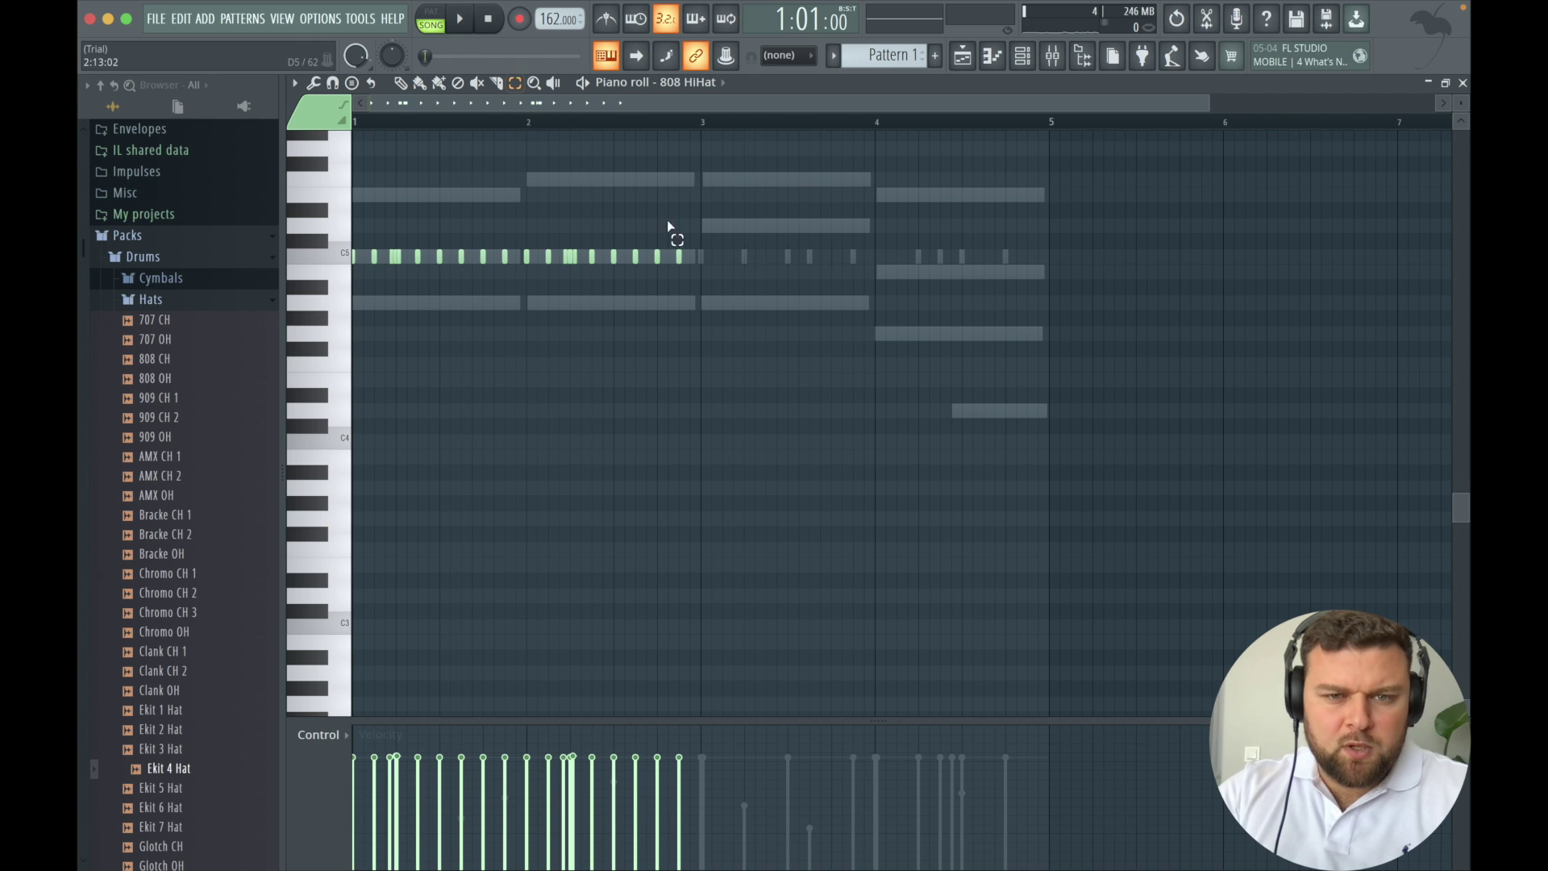
pyautogui.moveTo(729, 236); pyautogui.dragTo(274, 263)
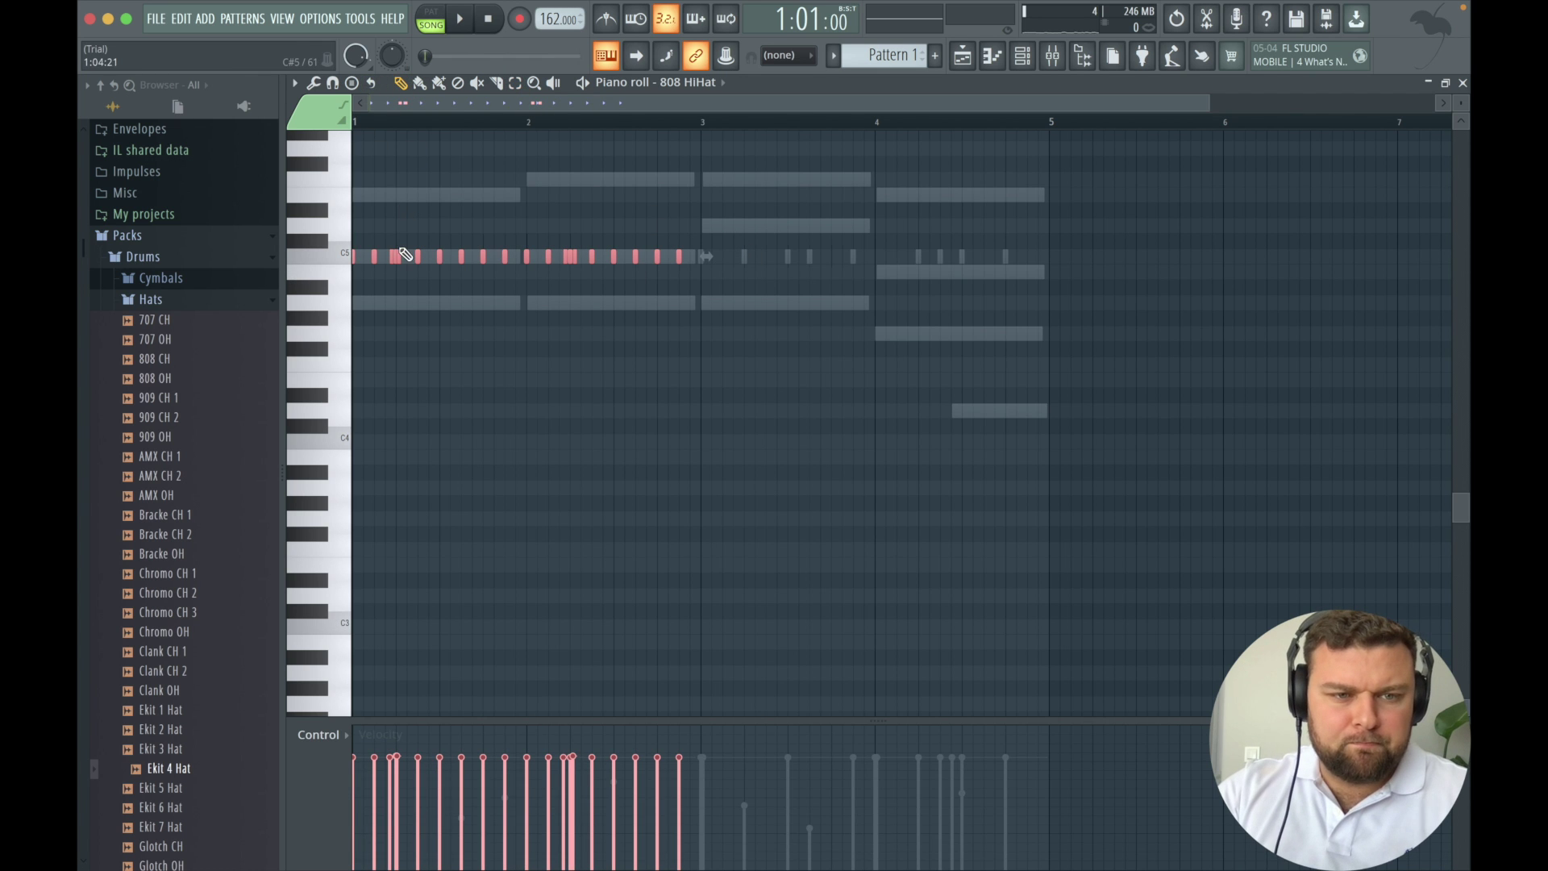
pyautogui.moveTo(398, 254); pyautogui.dragTo(749, 256)
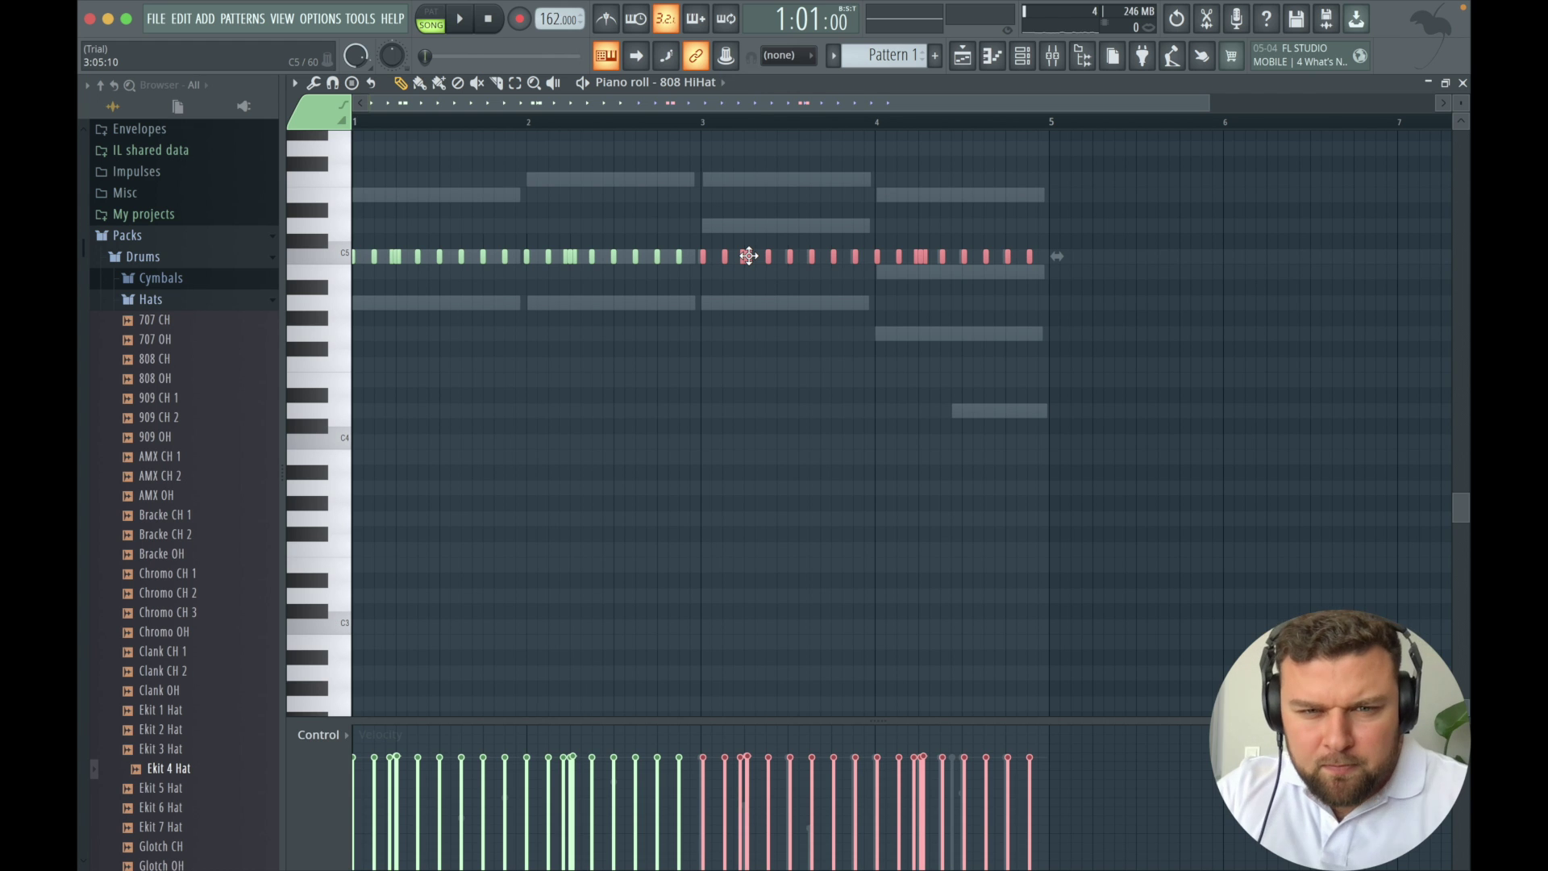
pyautogui.click(744, 336)
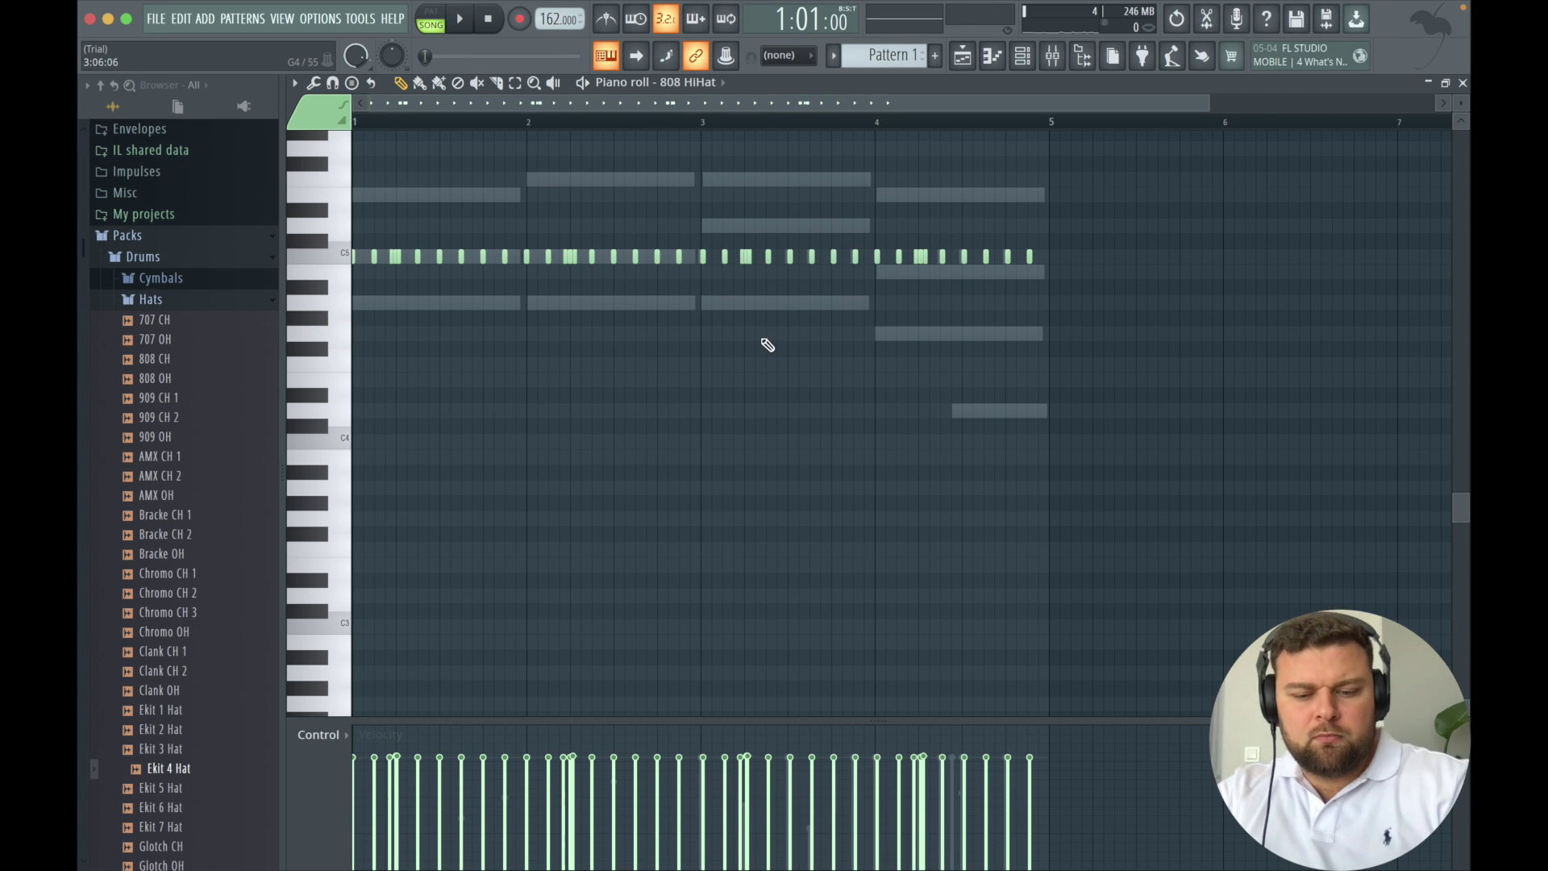
pyautogui.press('space')
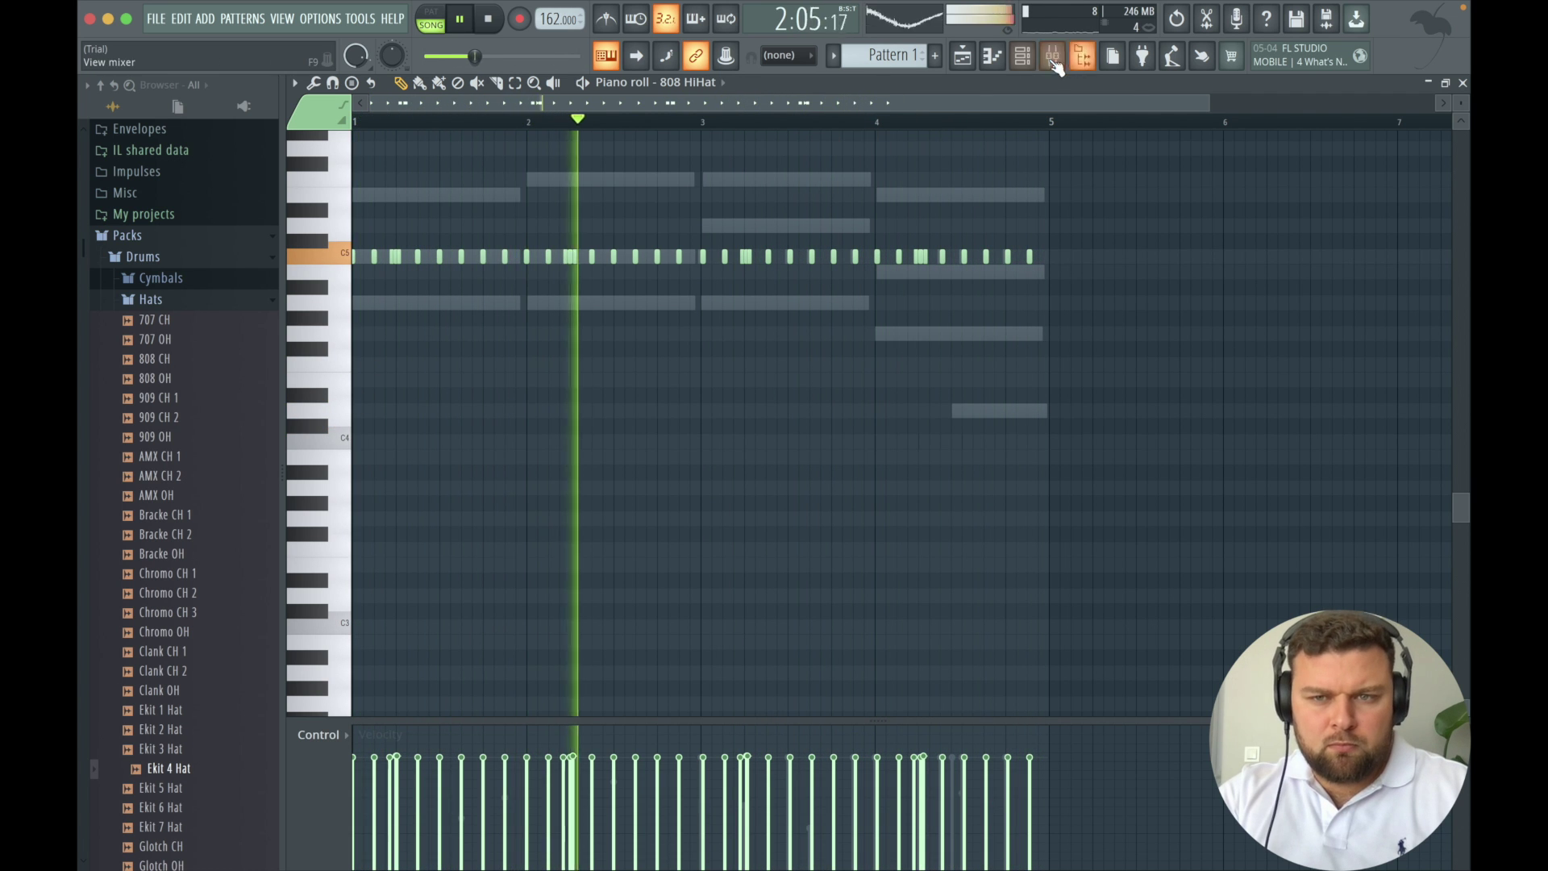
# Pan the 808 HiHat channel 61% left and set its sample's quick fade out to 61%.
pyautogui.click(1024, 58)
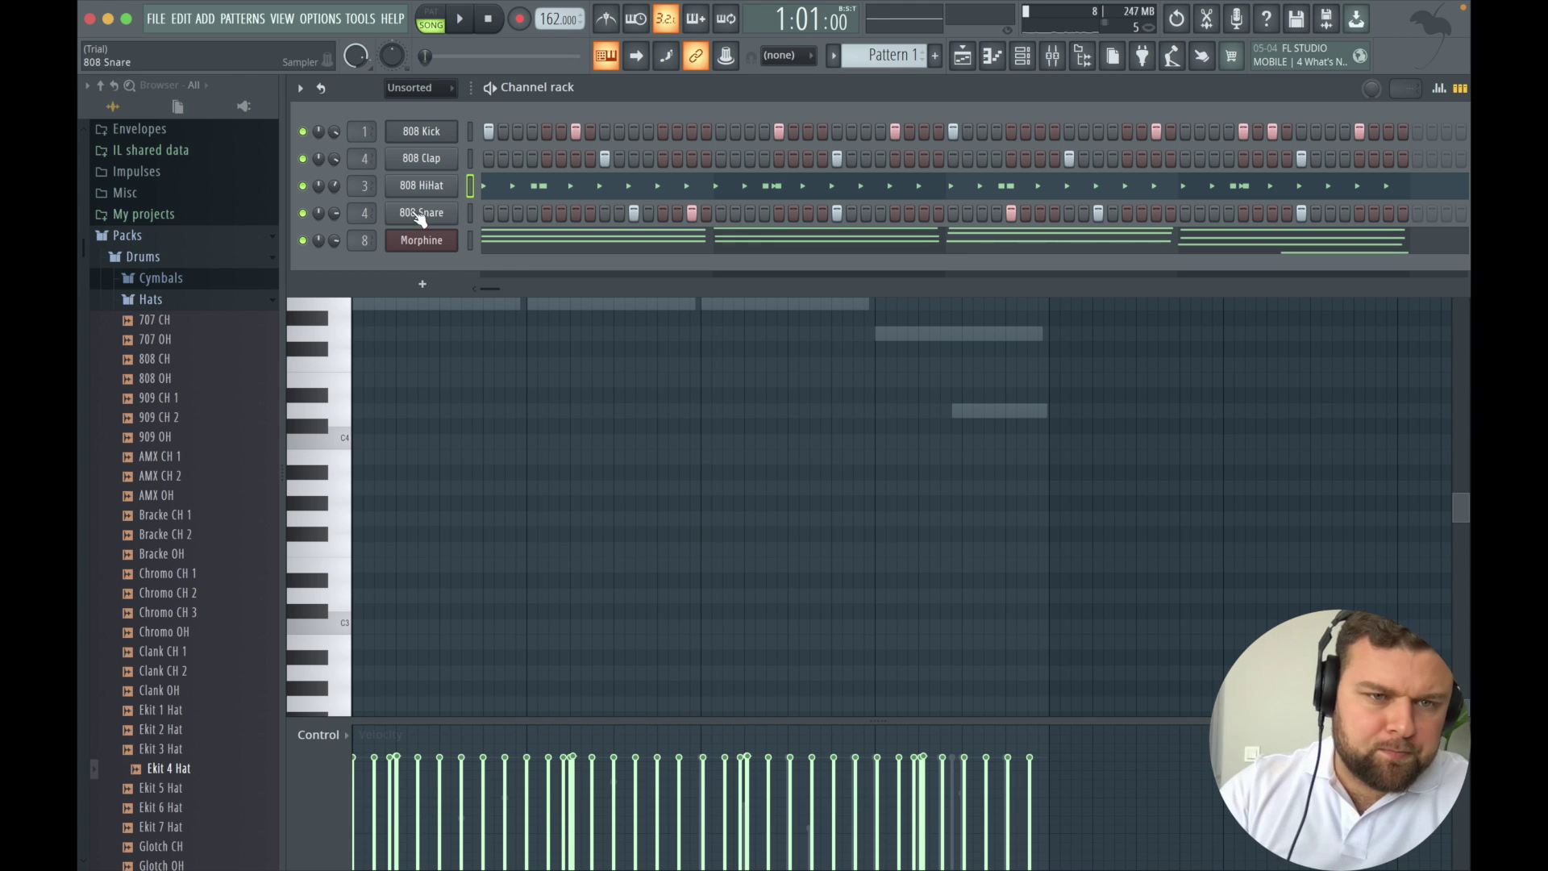
pyautogui.moveTo(318, 185); pyautogui.dragTo(323, 202)
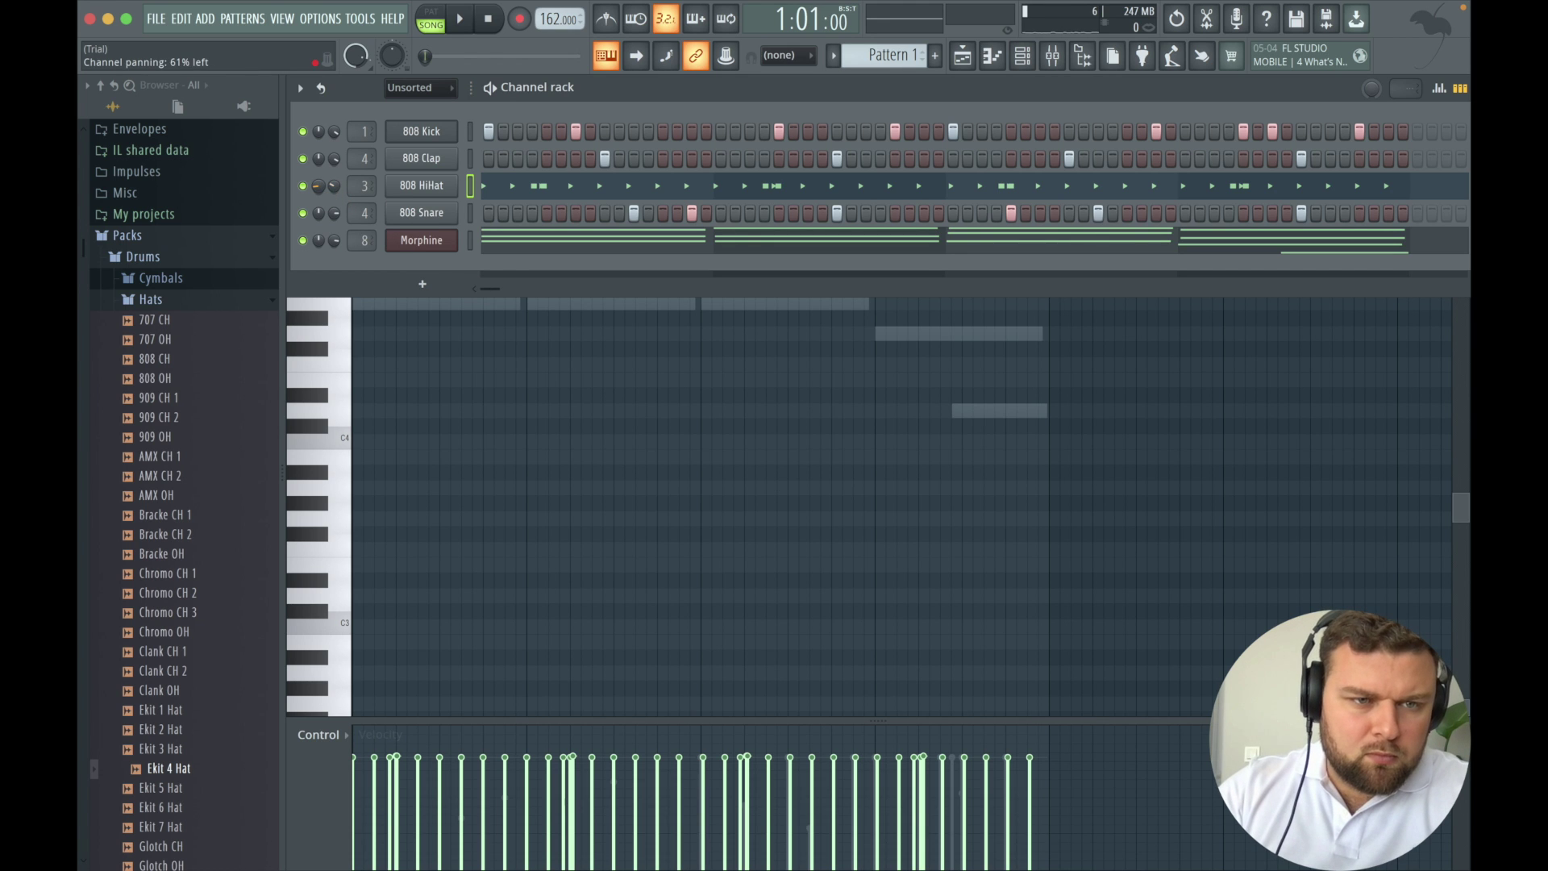
pyautogui.click(407, 190)
pyautogui.moveTo(795, 522); pyautogui.dragTo(795, 504)
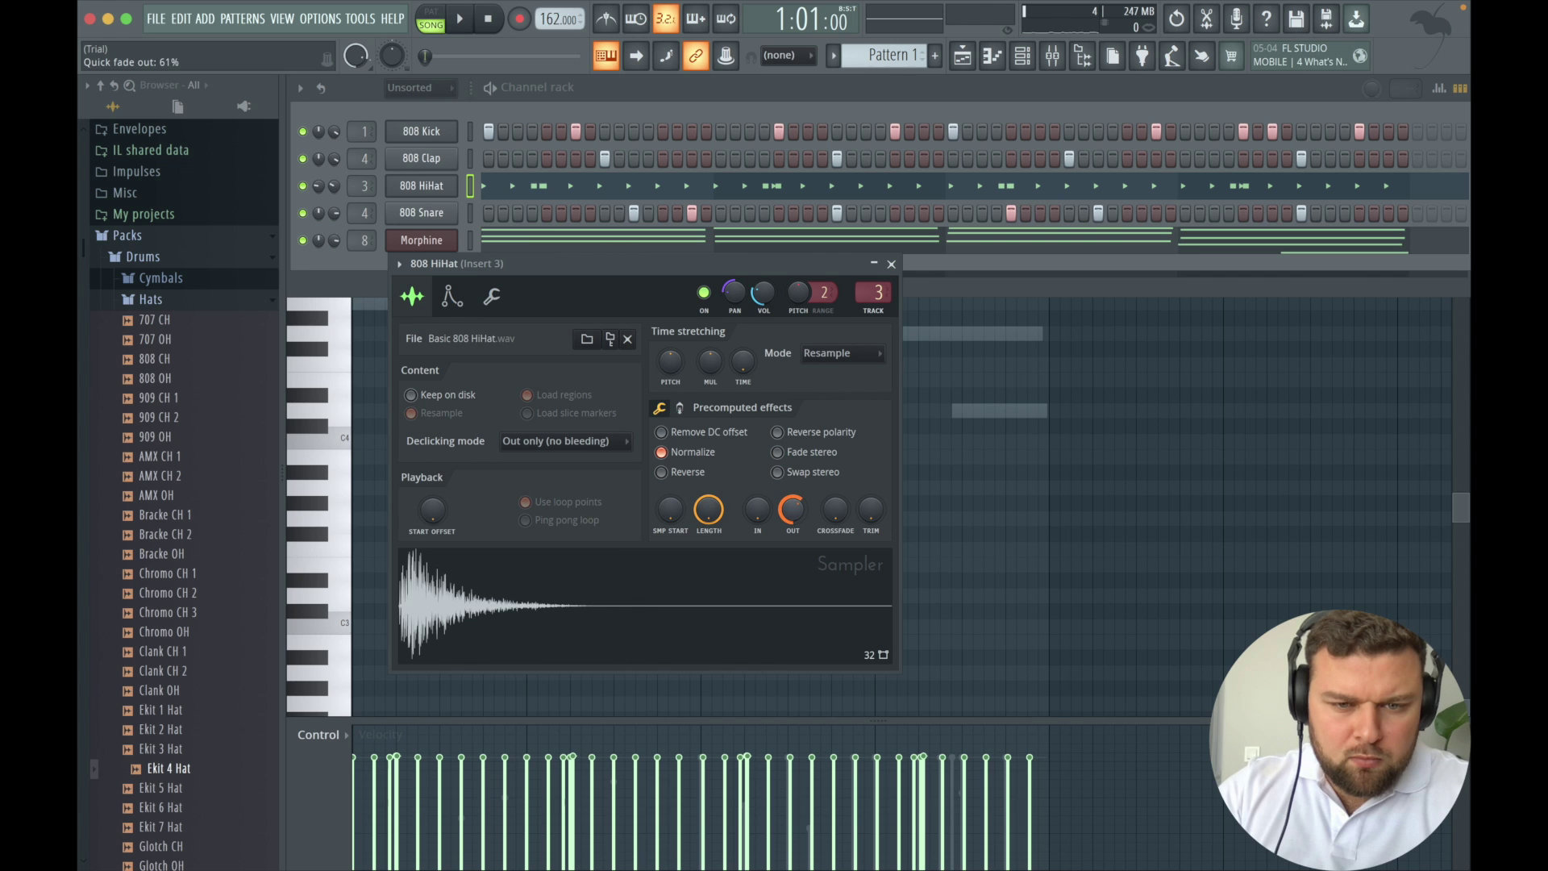
# Preview open and closed hat samples in the Hats folder, including AMX OH, Chromo OH and 808 CH.
pyautogui.click(177, 454)
pyautogui.click(179, 438)
pyautogui.click(180, 494)
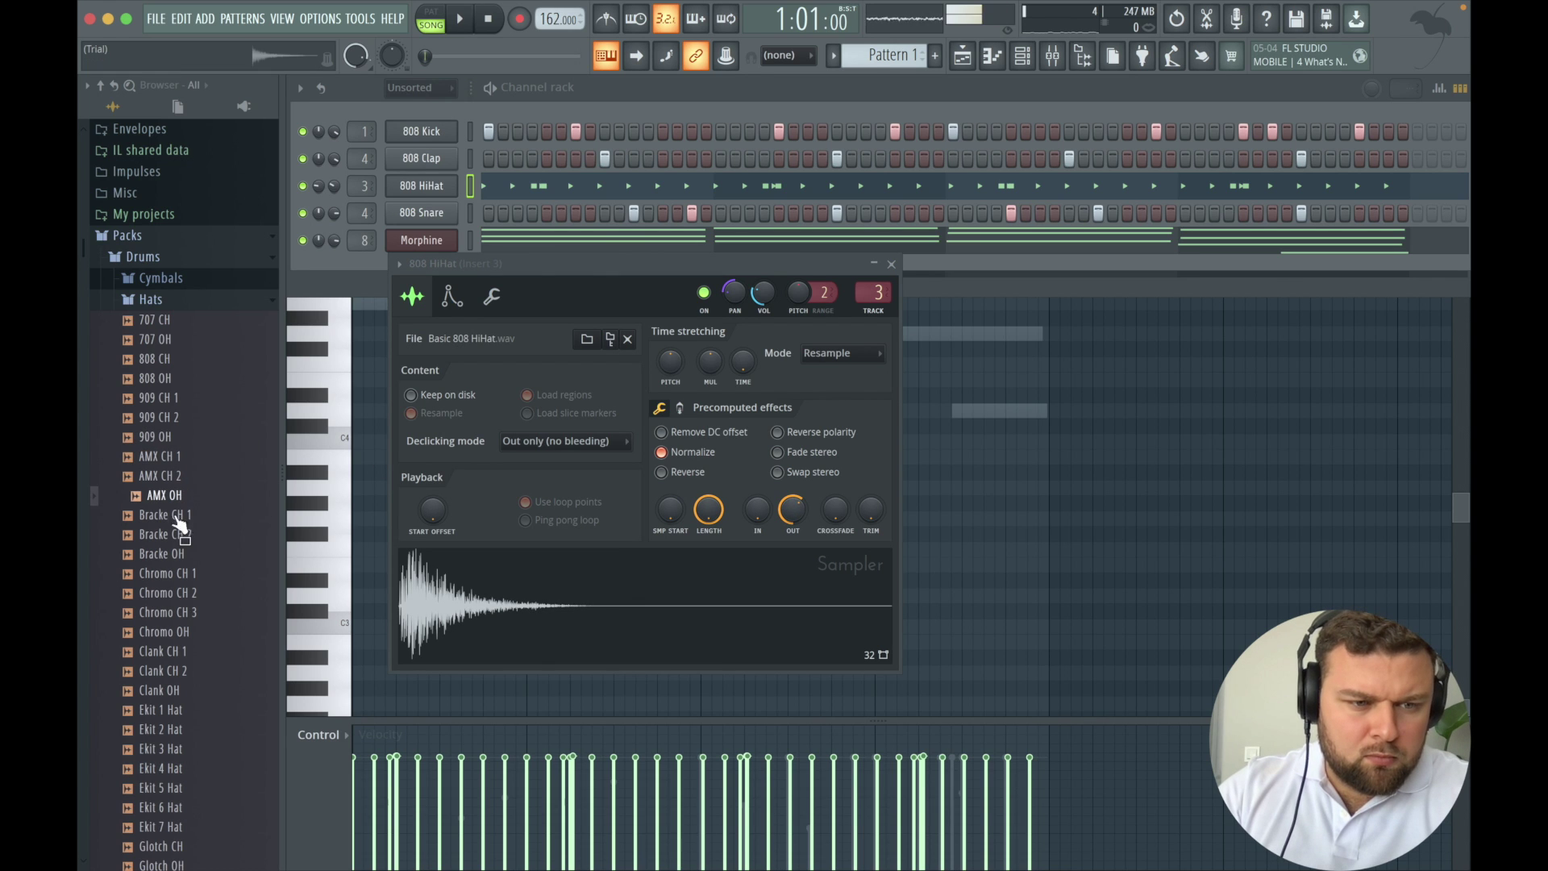
pyautogui.click(170, 533)
pyautogui.click(182, 593)
pyautogui.click(173, 632)
pyautogui.scroll(-1, 181, 629)
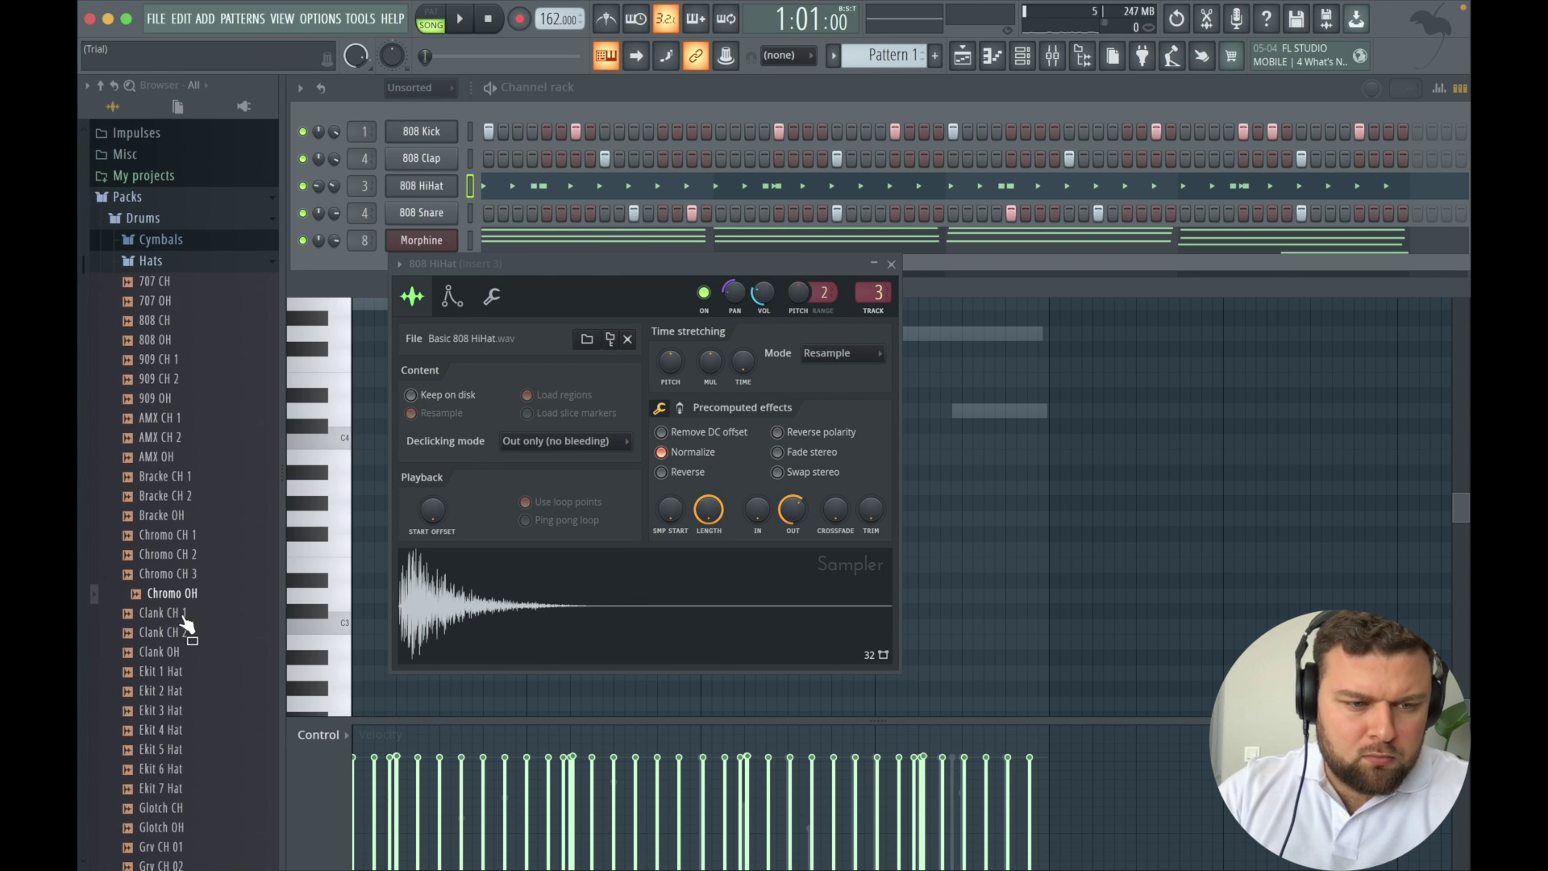
pyautogui.click(161, 340)
pyautogui.click(164, 320)
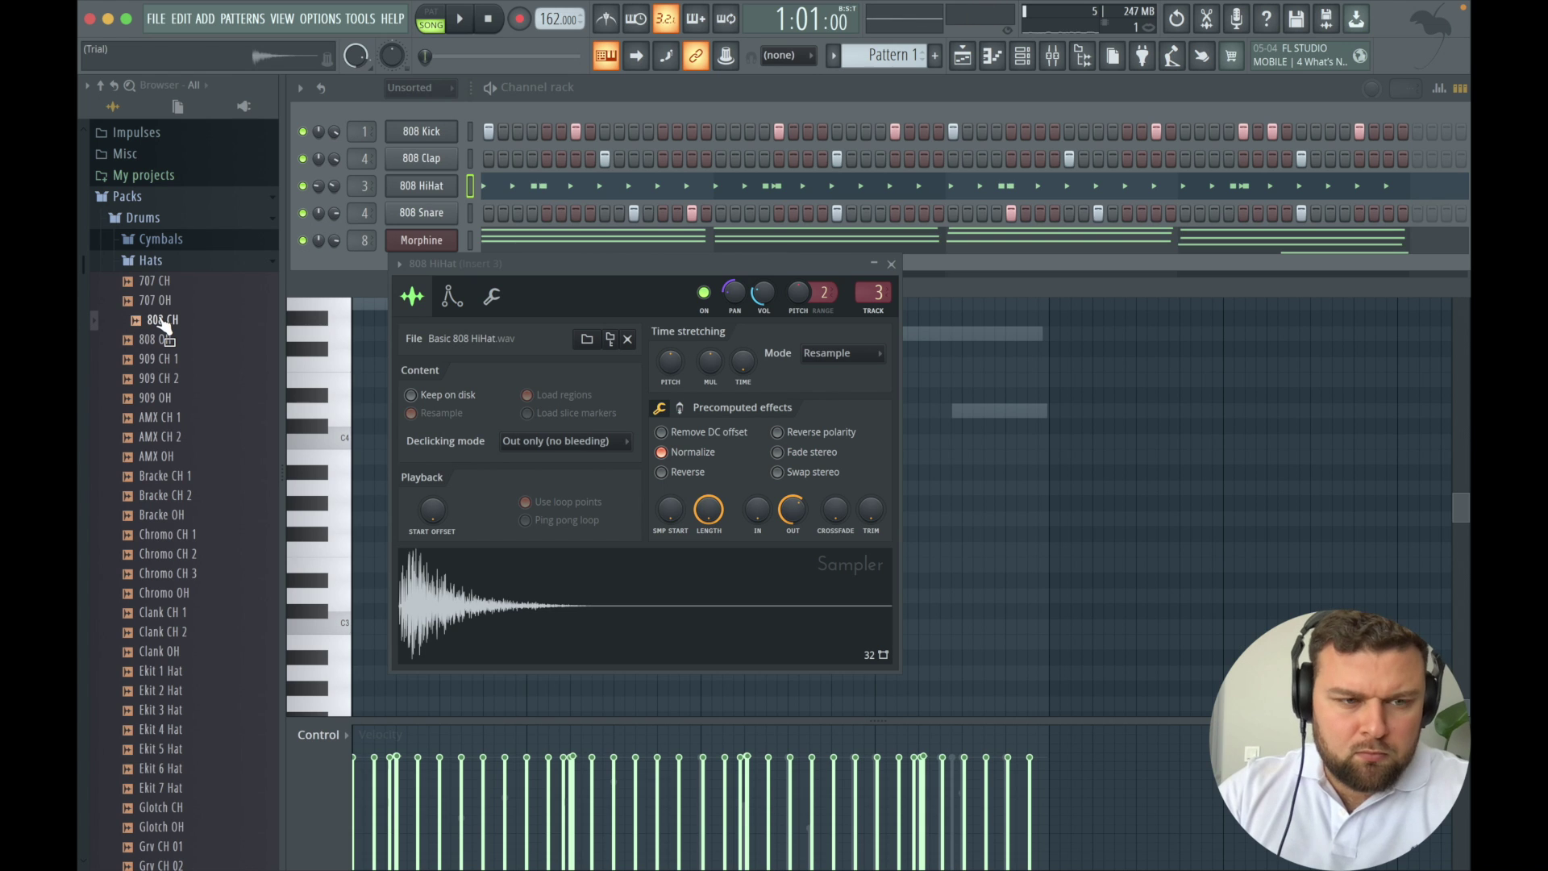
# Audition the 707, 808, 909 and AMX hat samples against the playing pattern.
pyautogui.press('space')
pyautogui.click(165, 284)
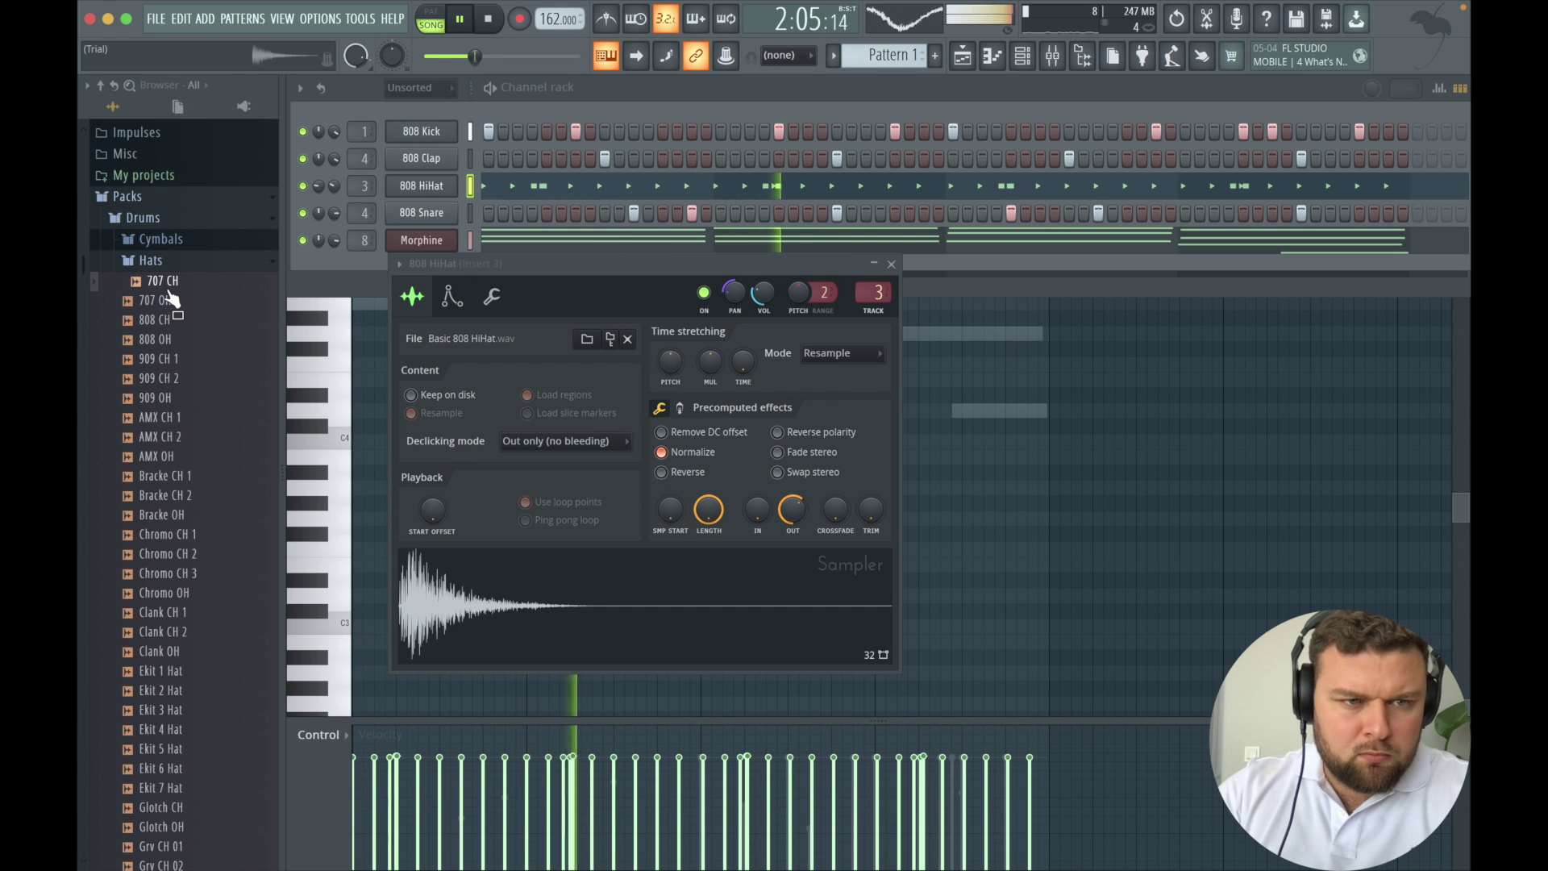
pyautogui.click(166, 301)
pyautogui.click(168, 340)
pyautogui.click(171, 360)
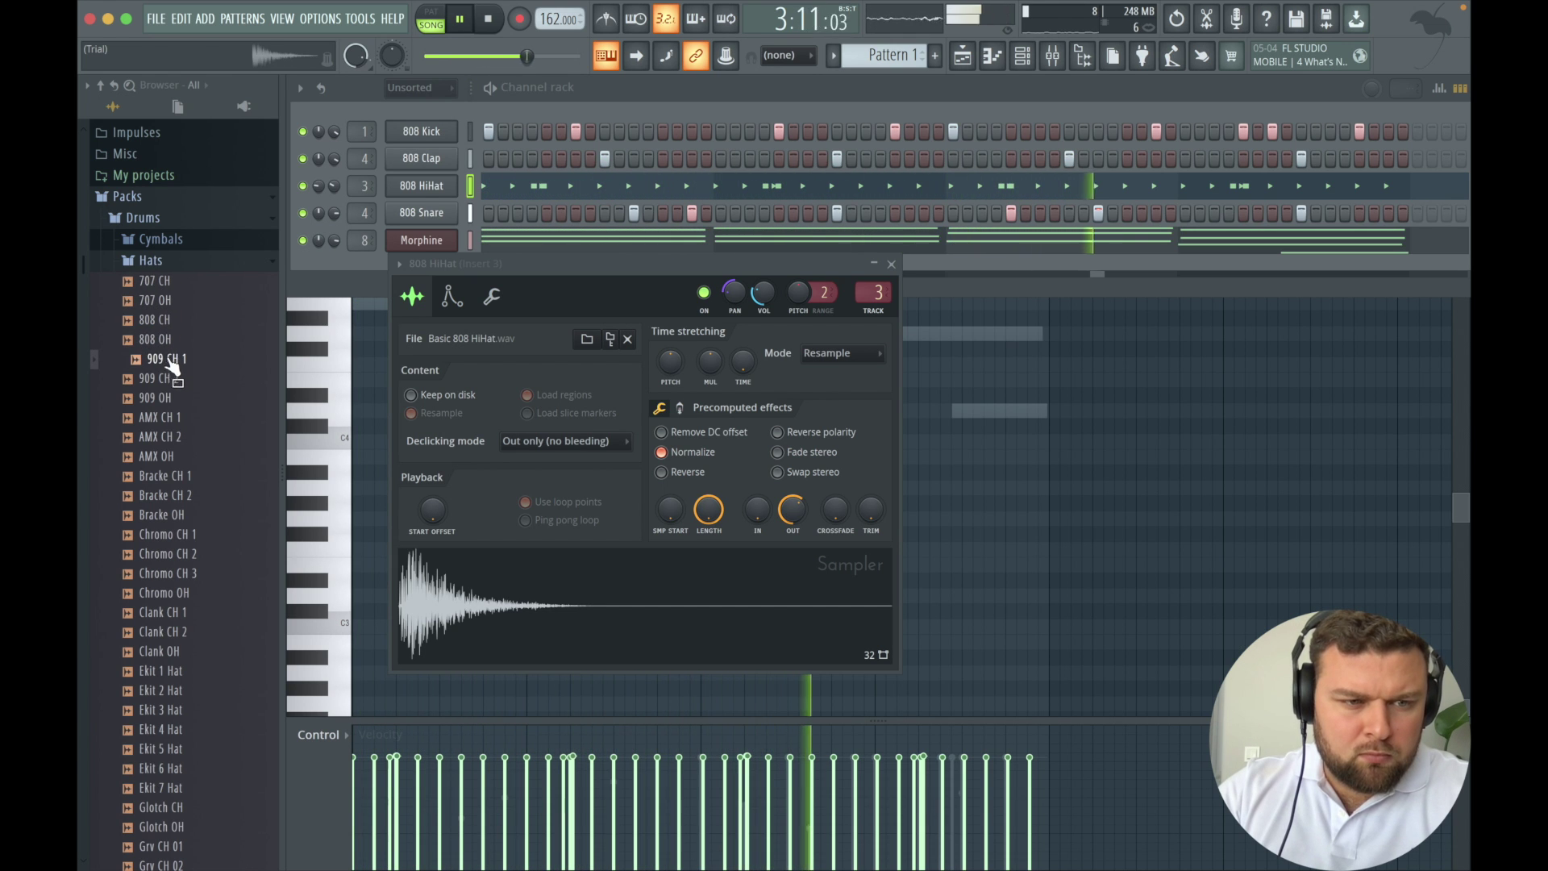
pyautogui.click(170, 379)
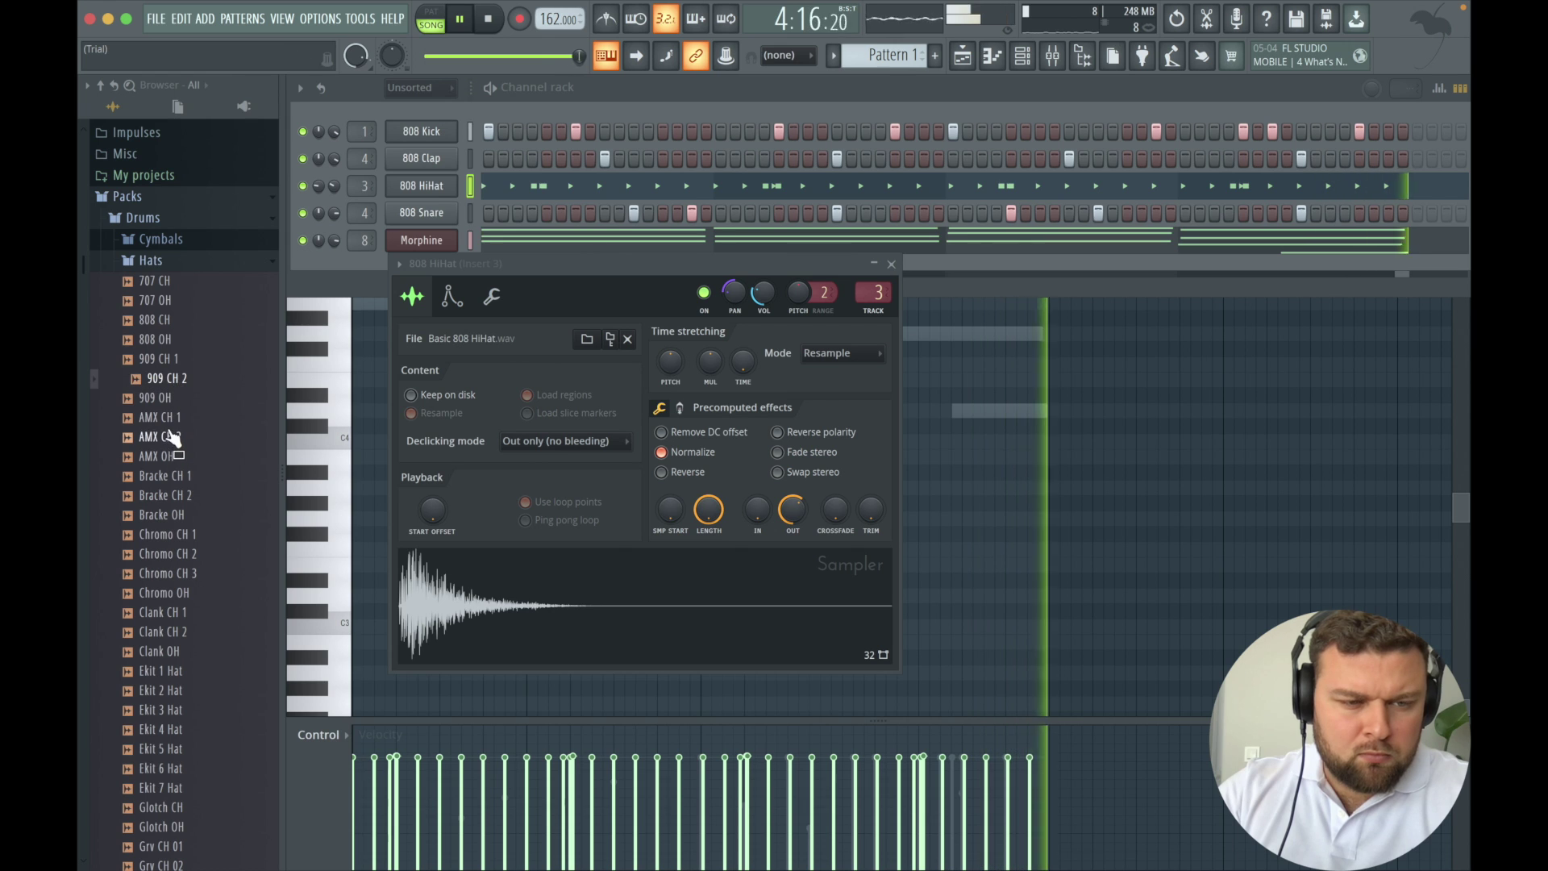
pyautogui.click(172, 436)
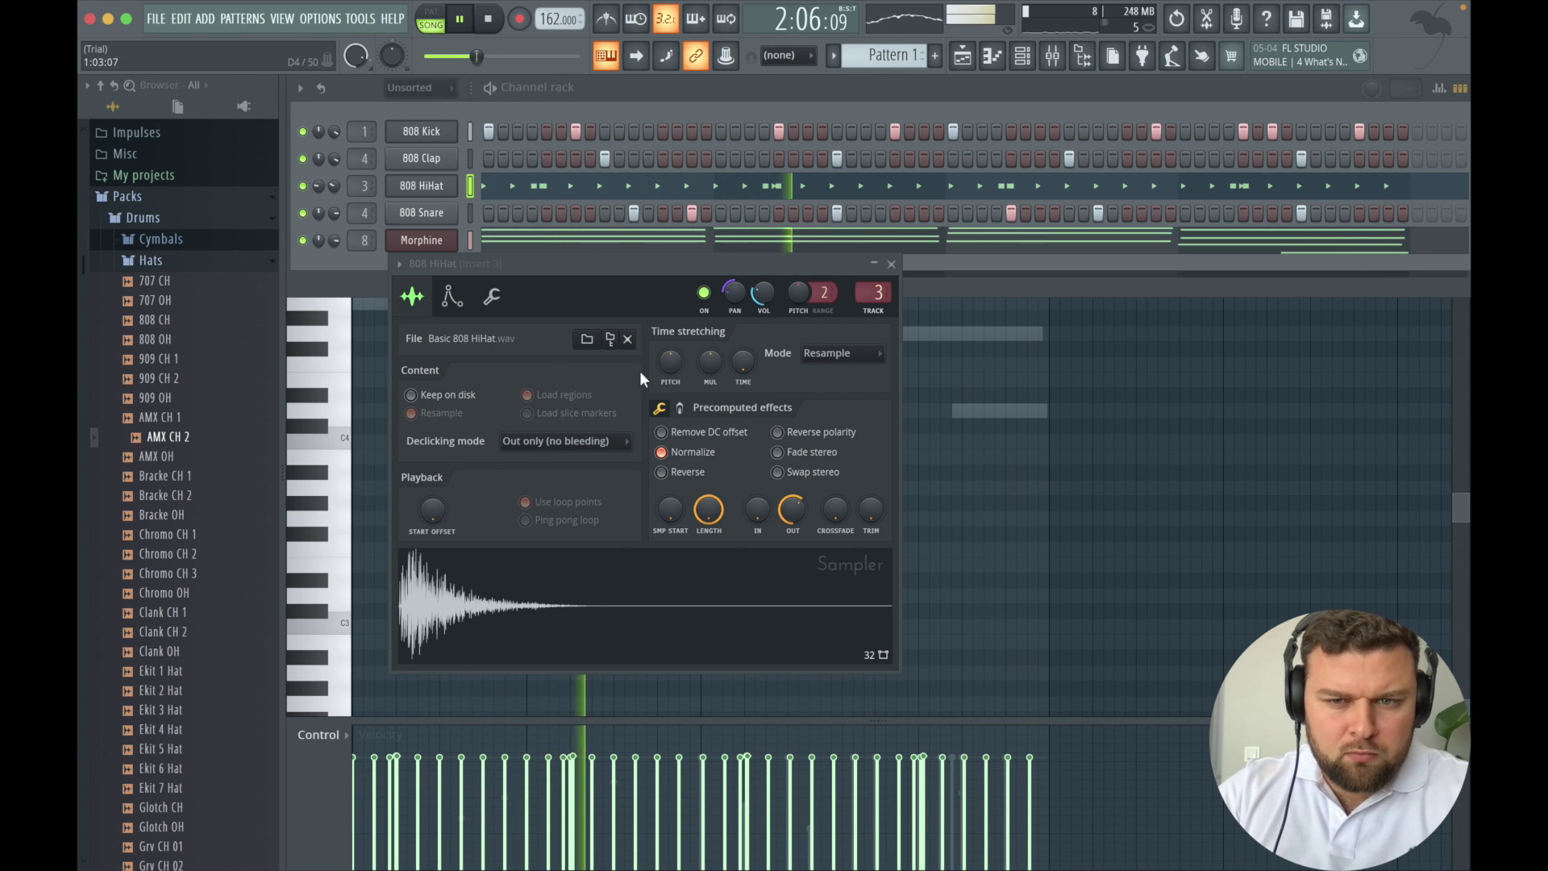
pyautogui.press('space')
# Add the AMX CH 1 sample as a new channel with a hit every eight steps, routed to mixer insert 5.
pyautogui.click(891, 264)
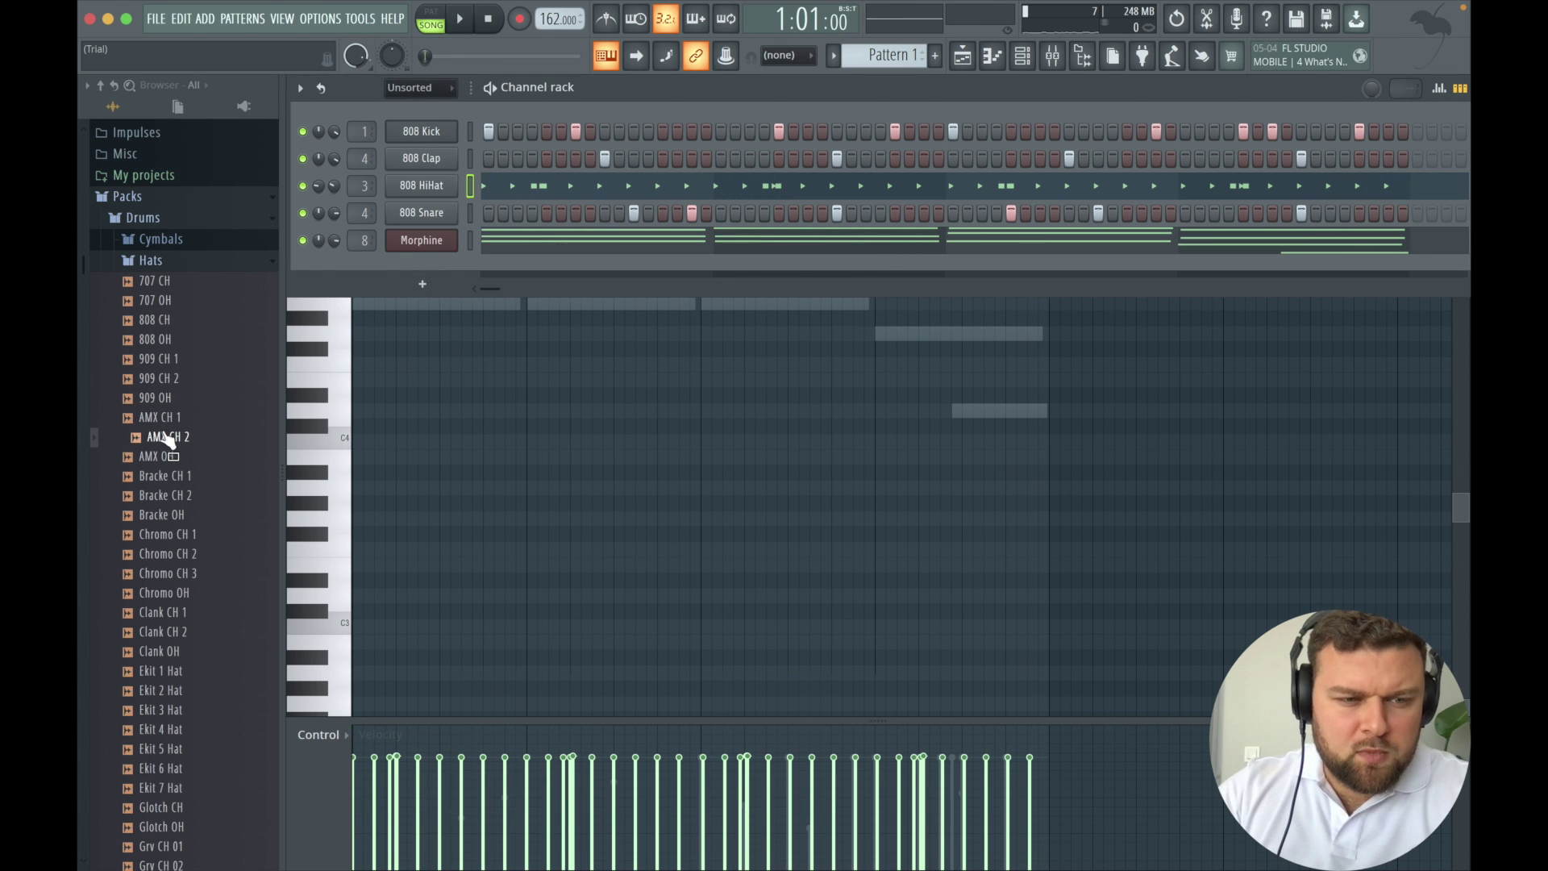
pyautogui.moveTo(166, 438); pyautogui.dragTo(428, 266)
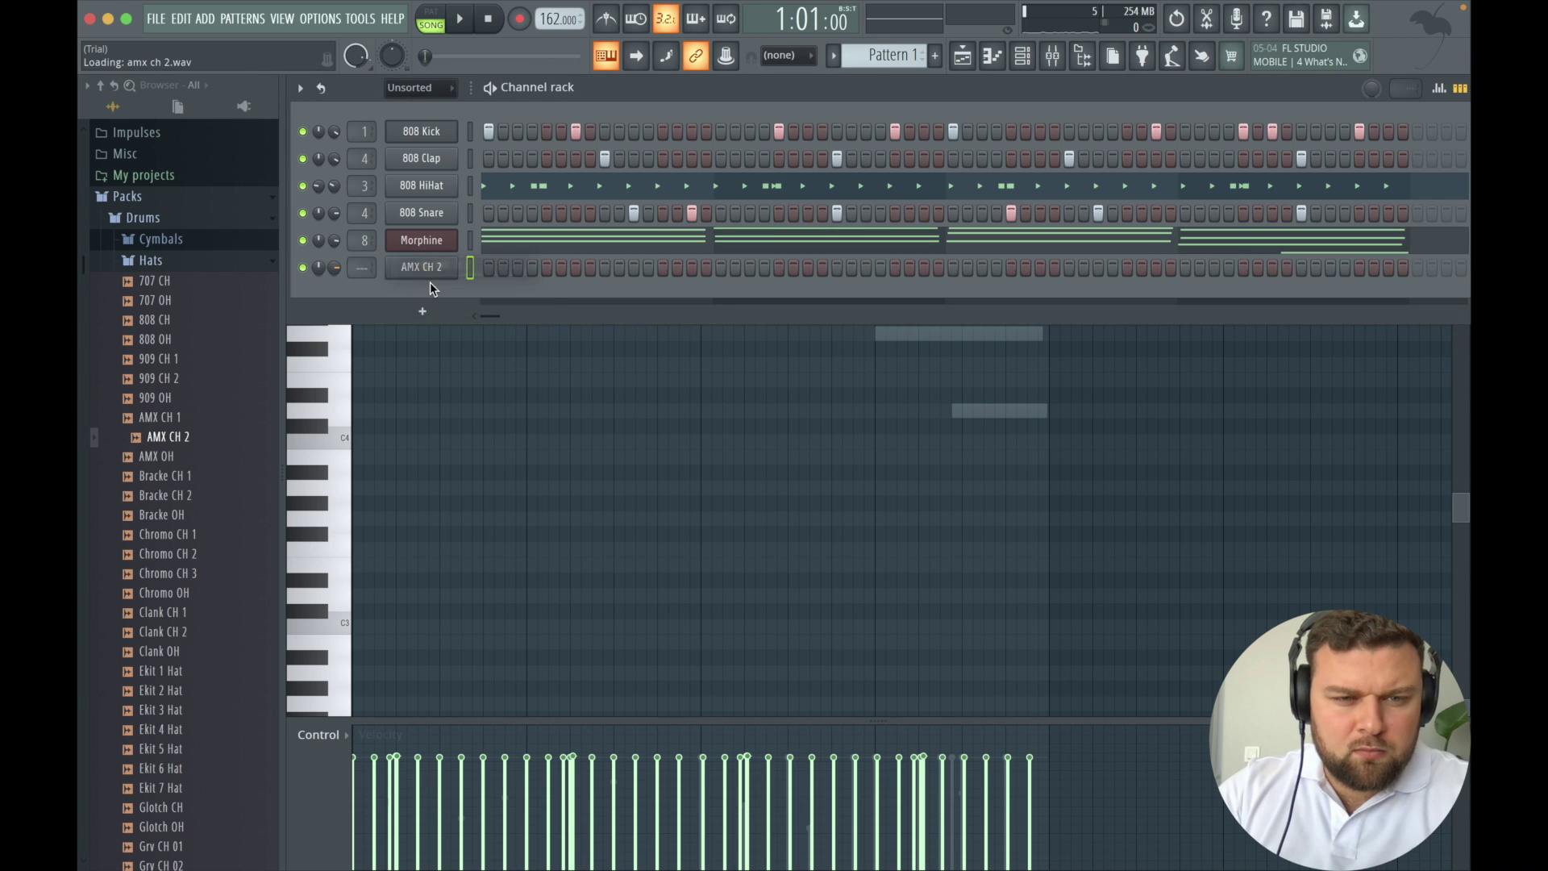
pyautogui.moveTo(168, 418); pyautogui.dragTo(440, 269)
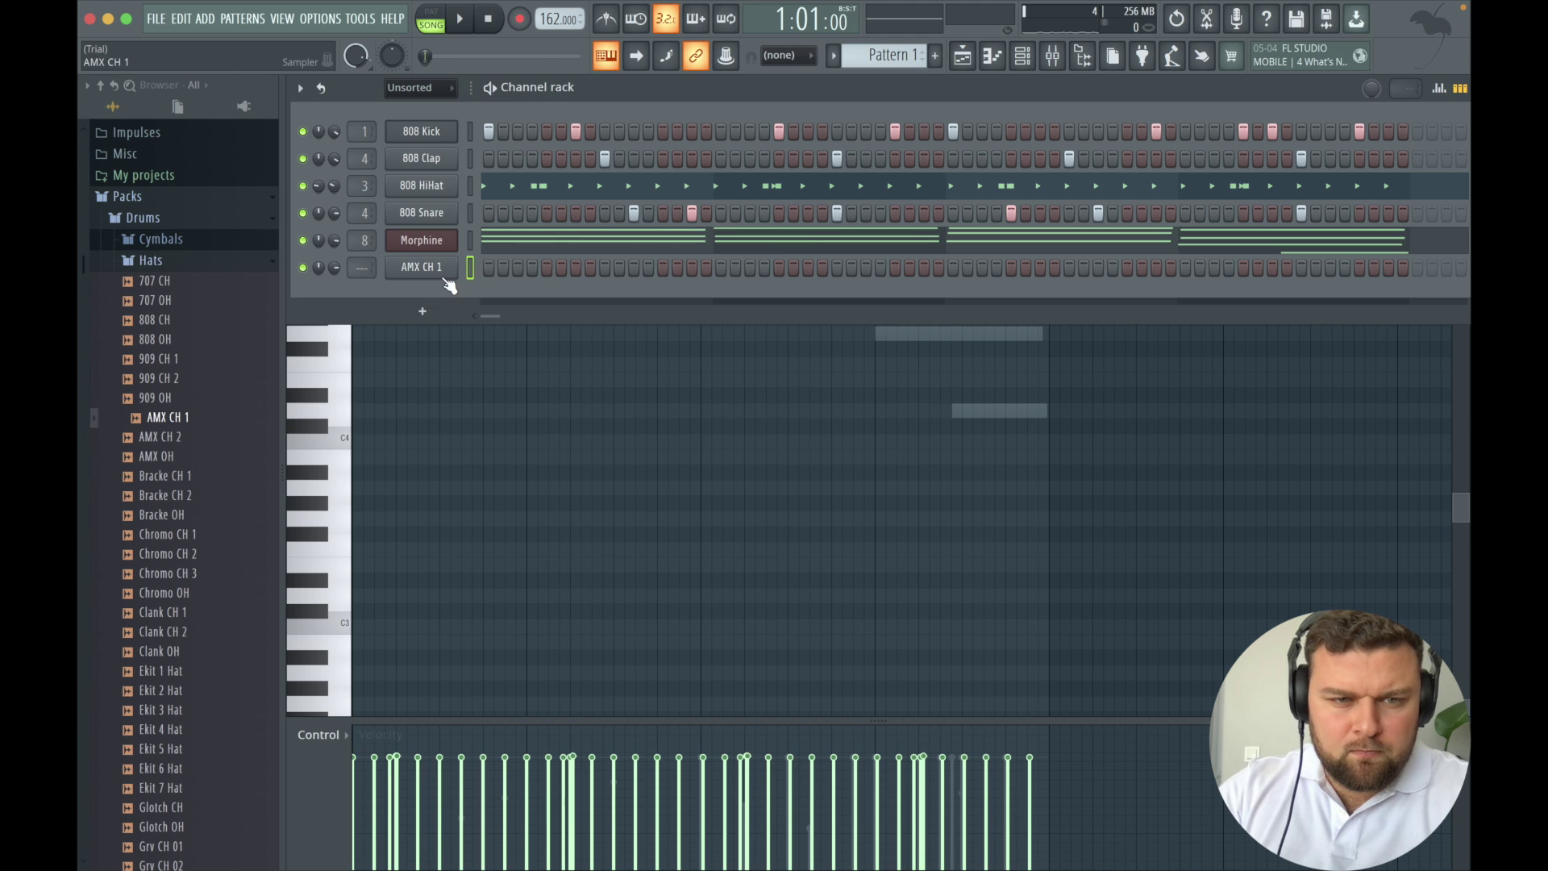
pyautogui.rightClick(445, 280)
pyautogui.click(675, 356)
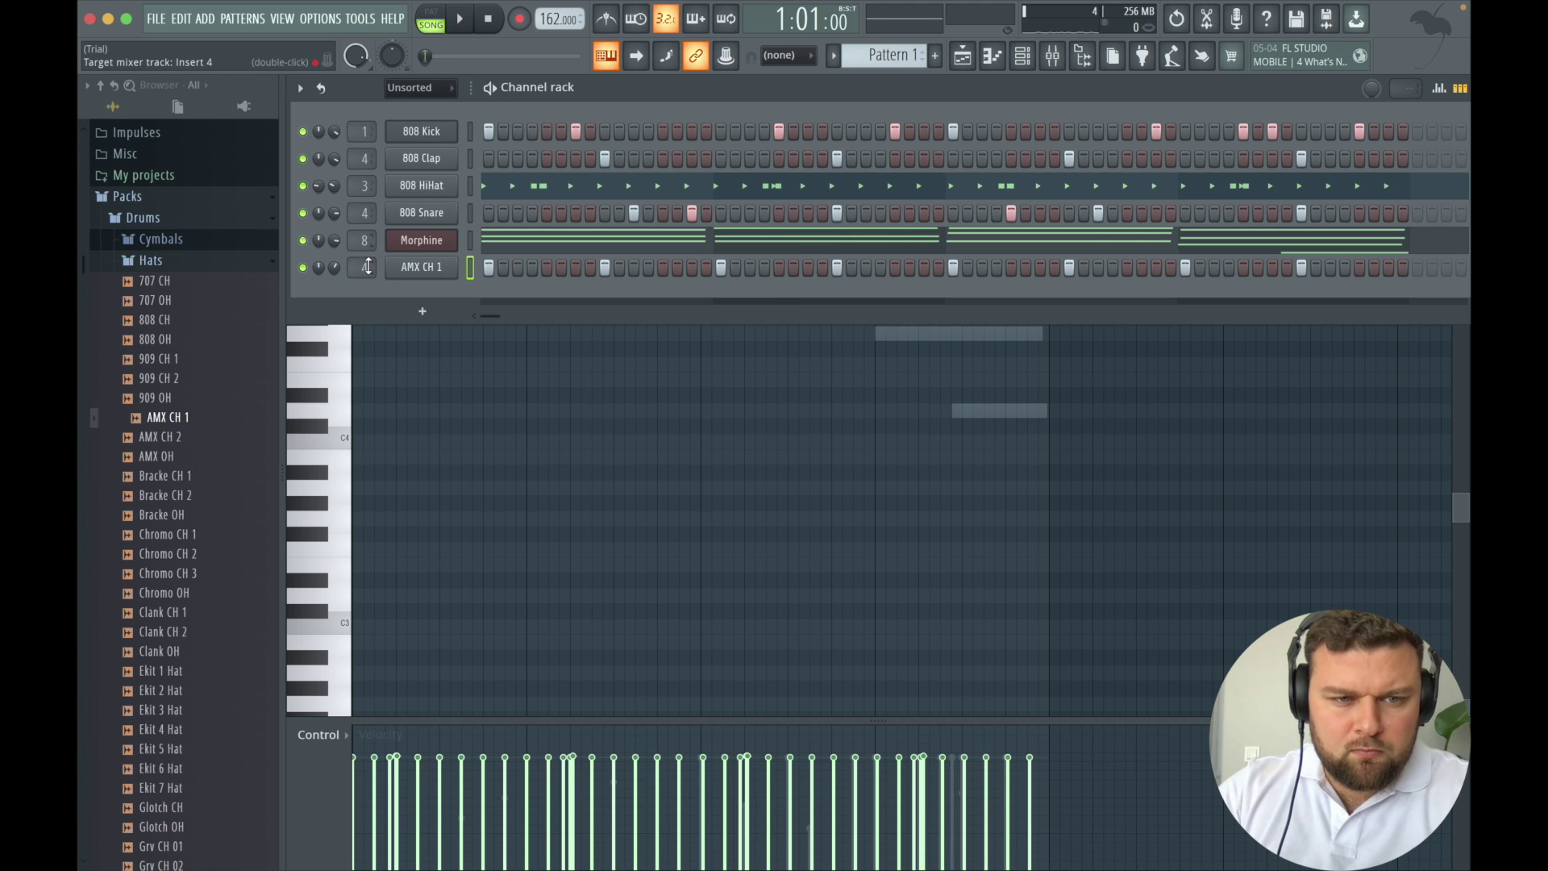
# On mixer insert 5, cut the low shelf by 18.0 at 252 Hz and load Fruity Reeverb 2 in slot 2 at 32% mix.
pyautogui.click(1053, 55)
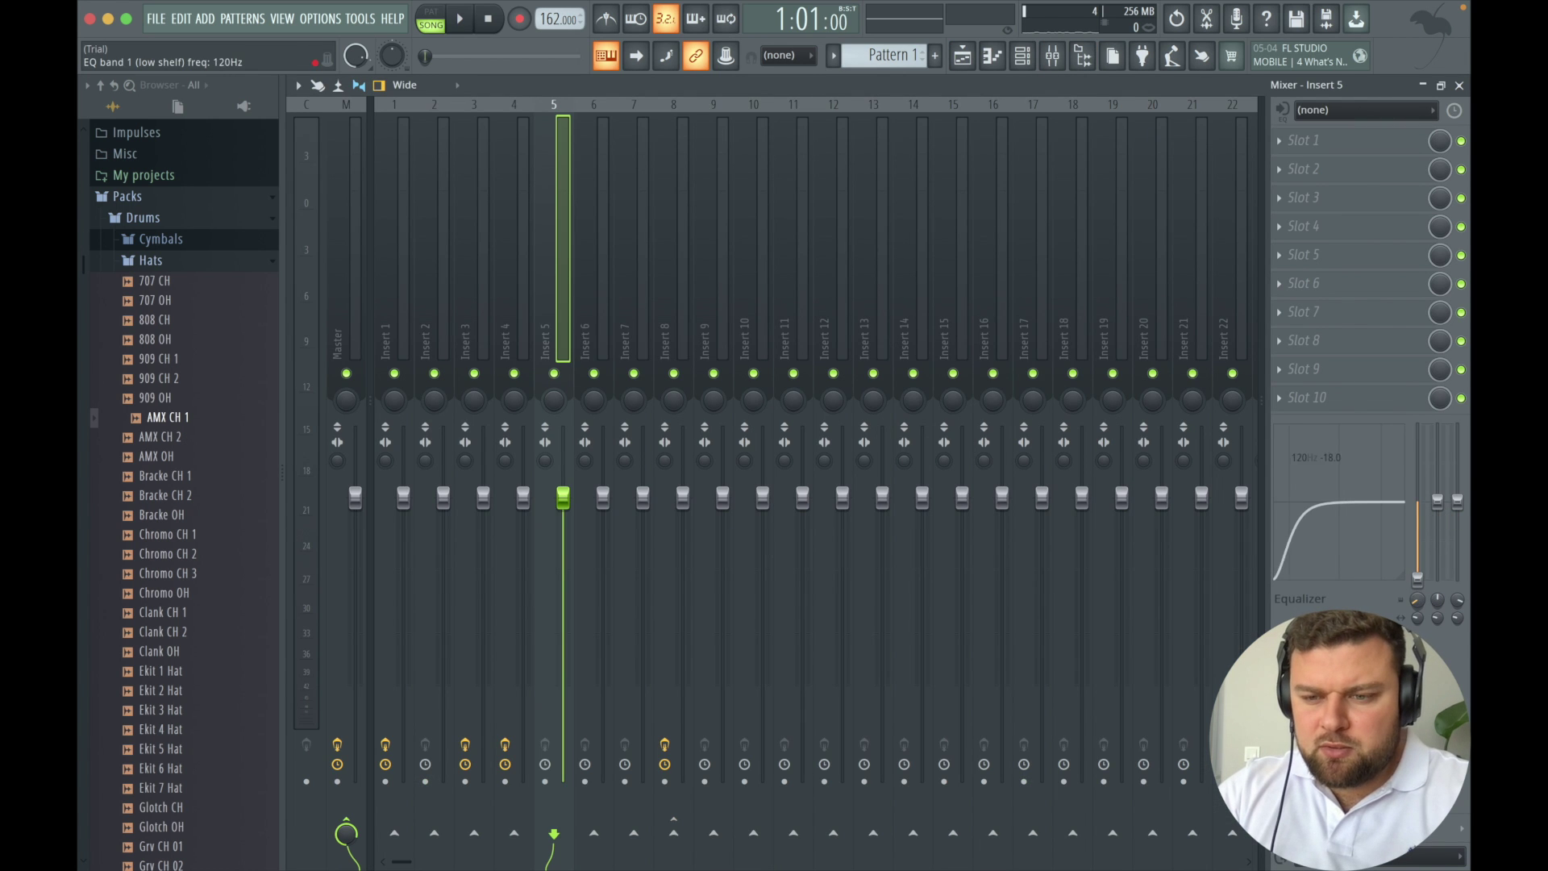
pyautogui.click(1284, 175)
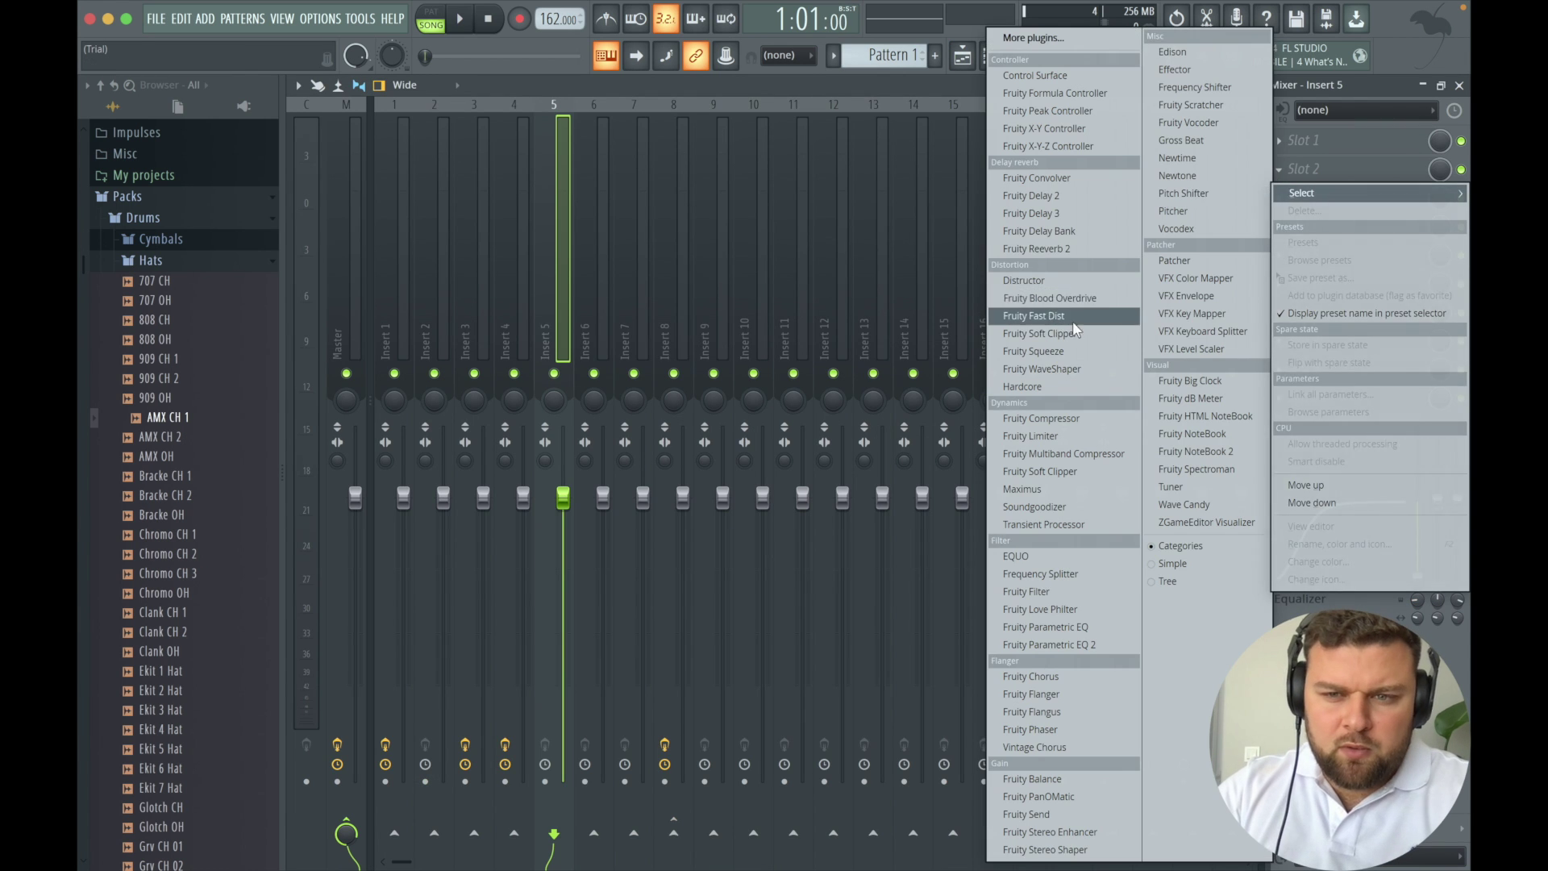
pyautogui.click(1073, 245)
pyautogui.moveTo(1441, 169); pyautogui.dragTo(1440, 180)
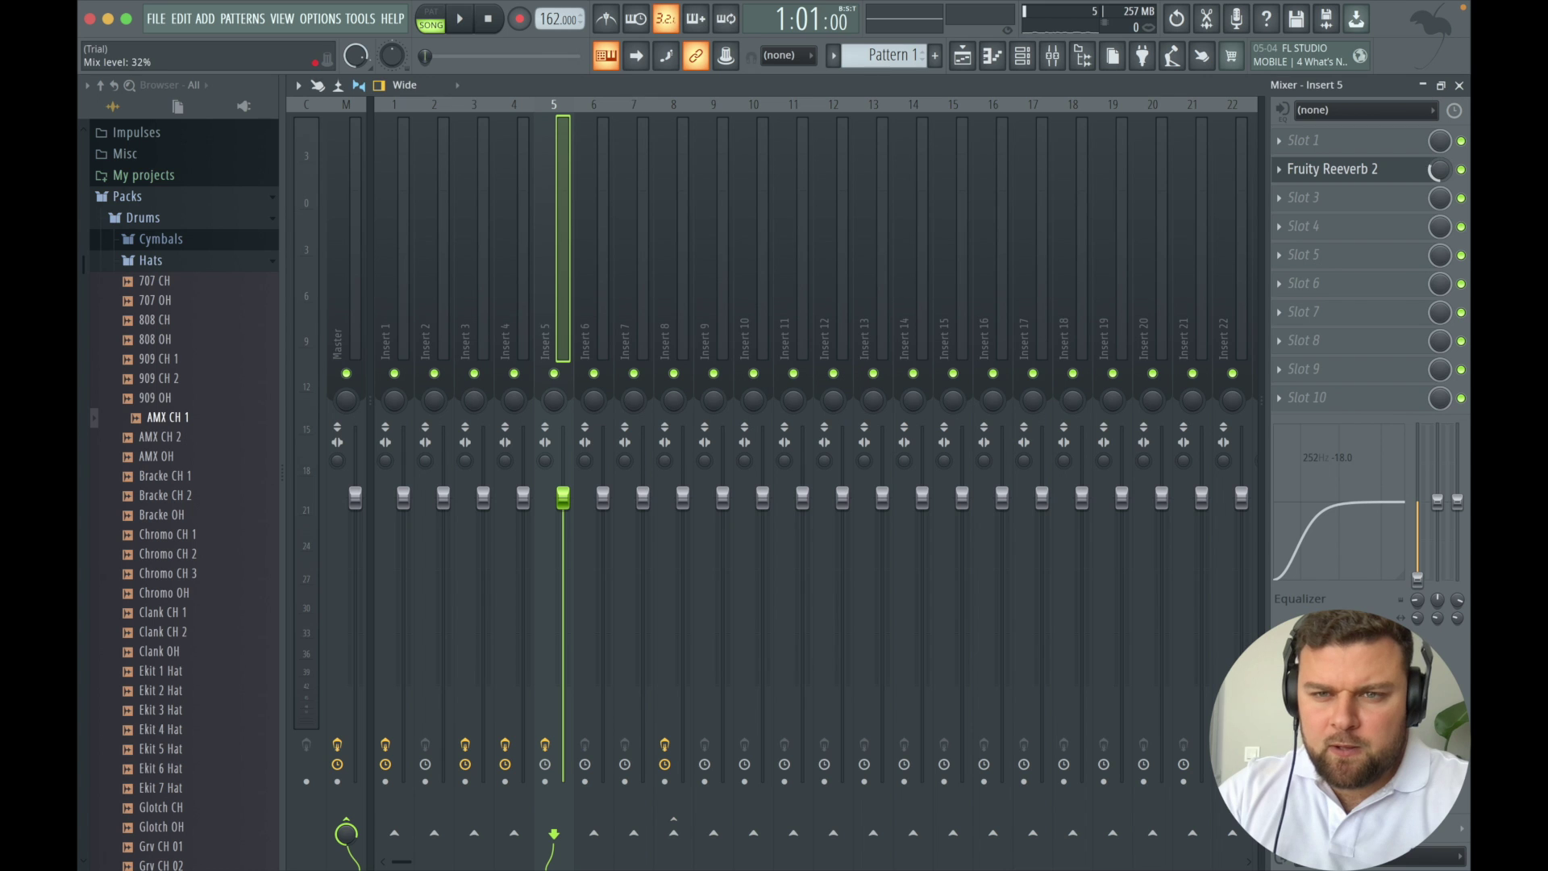
# Adjust the AMX CH 1 channel volume while playing the pattern, and stop playback.
pyautogui.press('space')
pyautogui.press('F6')
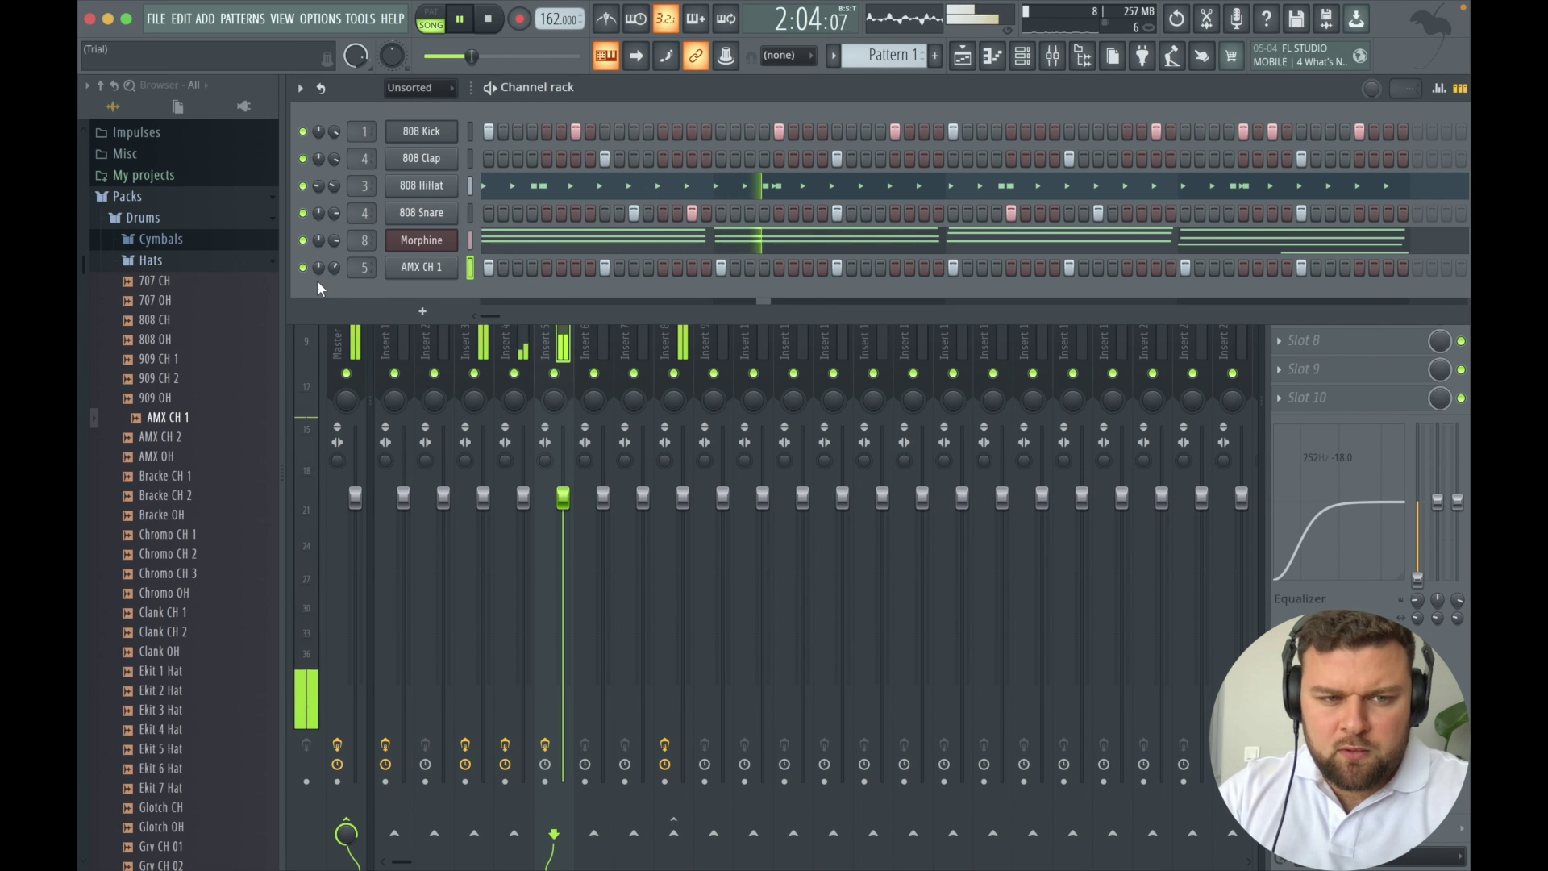
pyautogui.moveTo(334, 267); pyautogui.dragTo(340, 269)
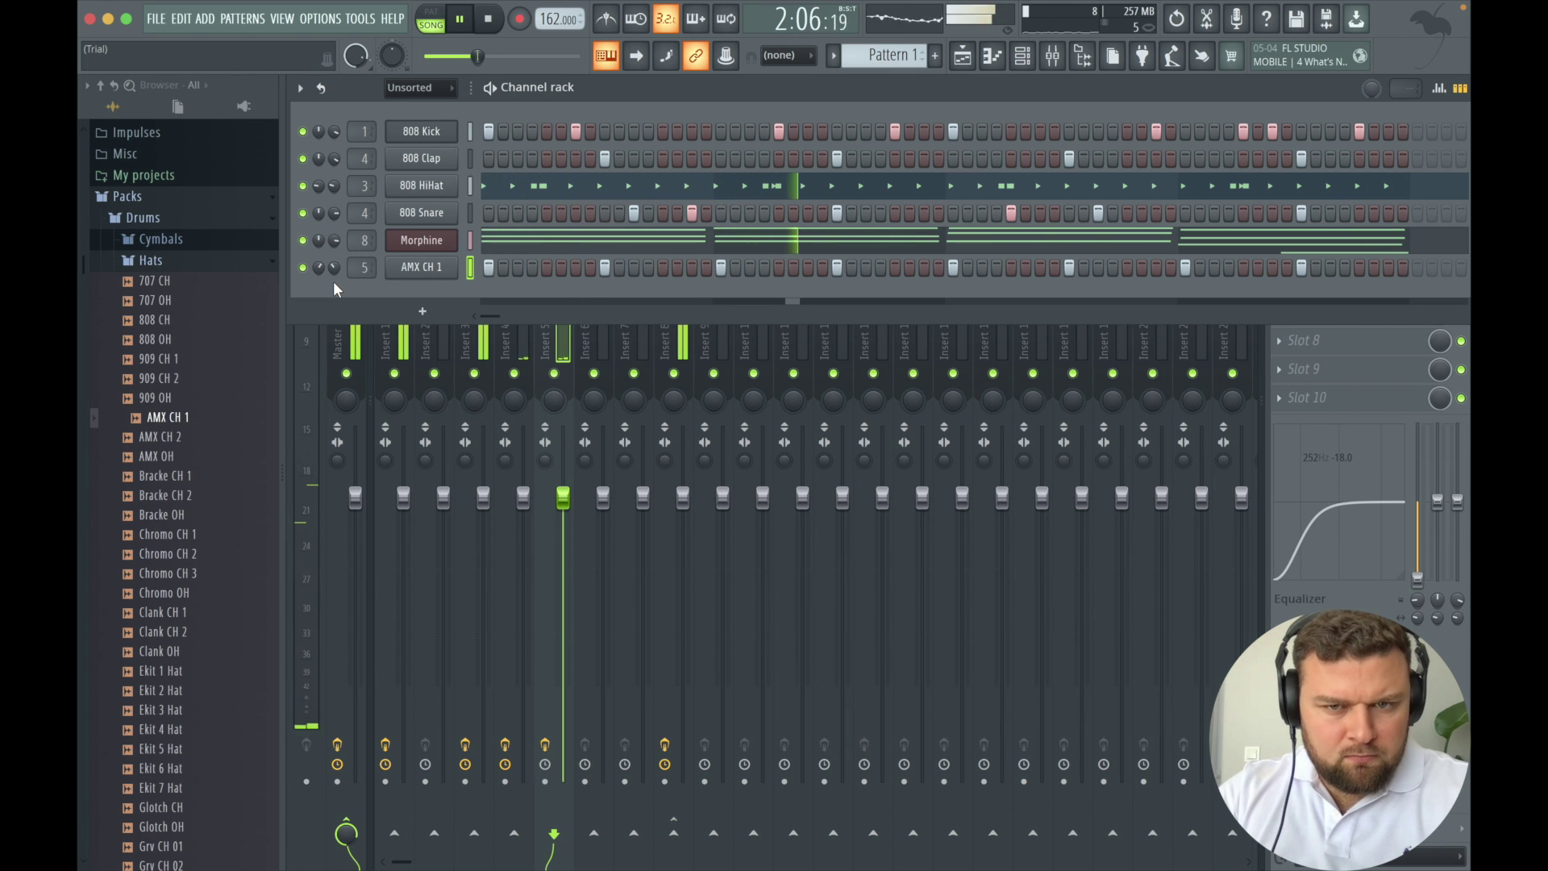
pyautogui.press('space')
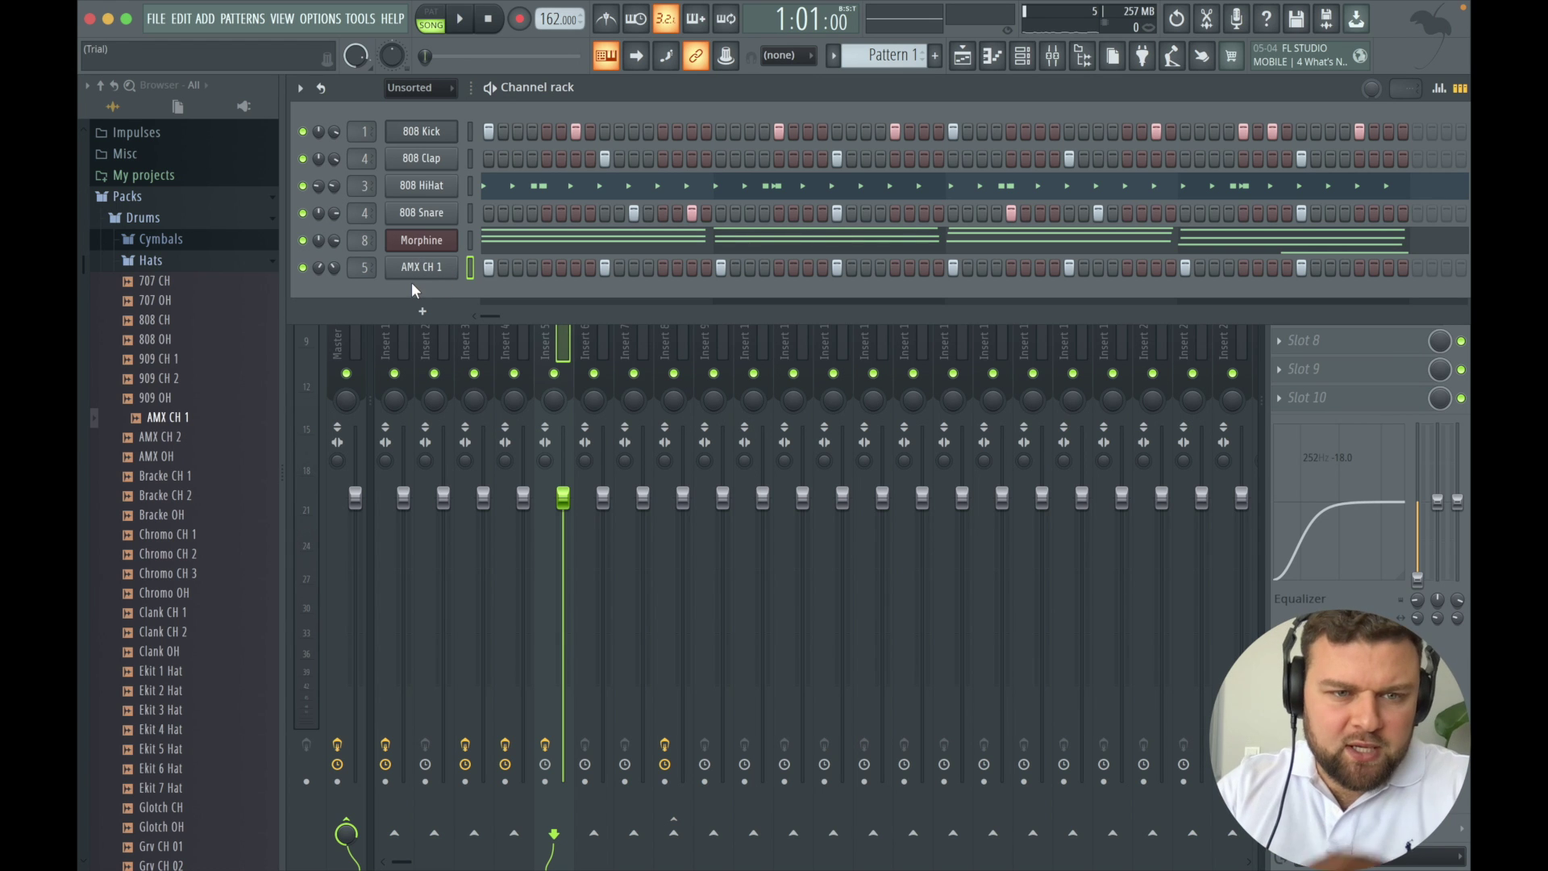
# Add a second Morphine synth channel and open its presets library.
pyautogui.click(206, 19)
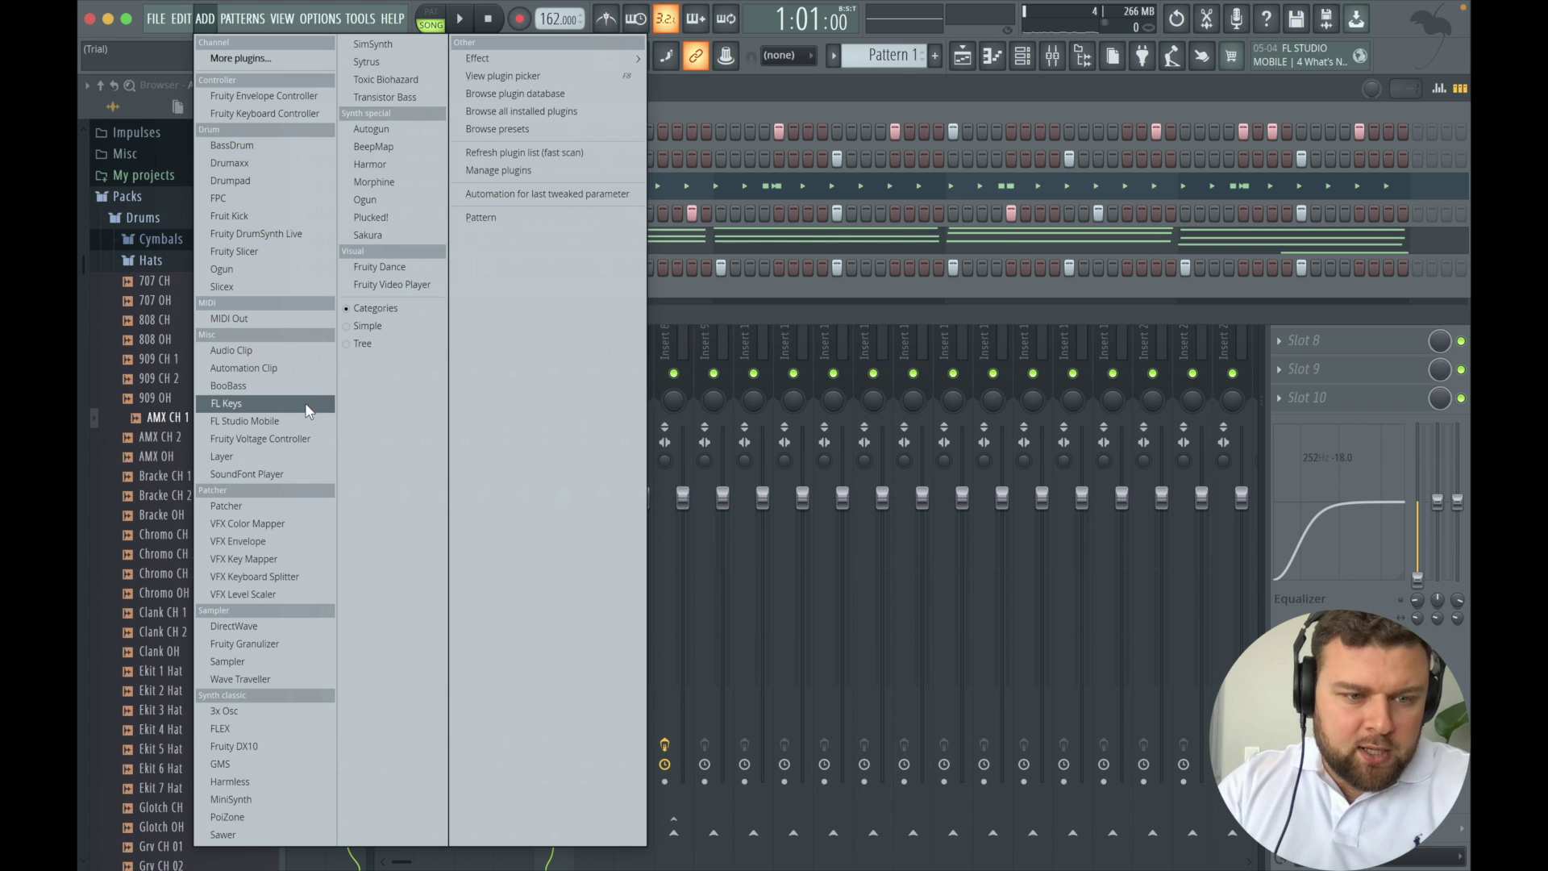
pyautogui.click(376, 182)
pyautogui.click(411, 180)
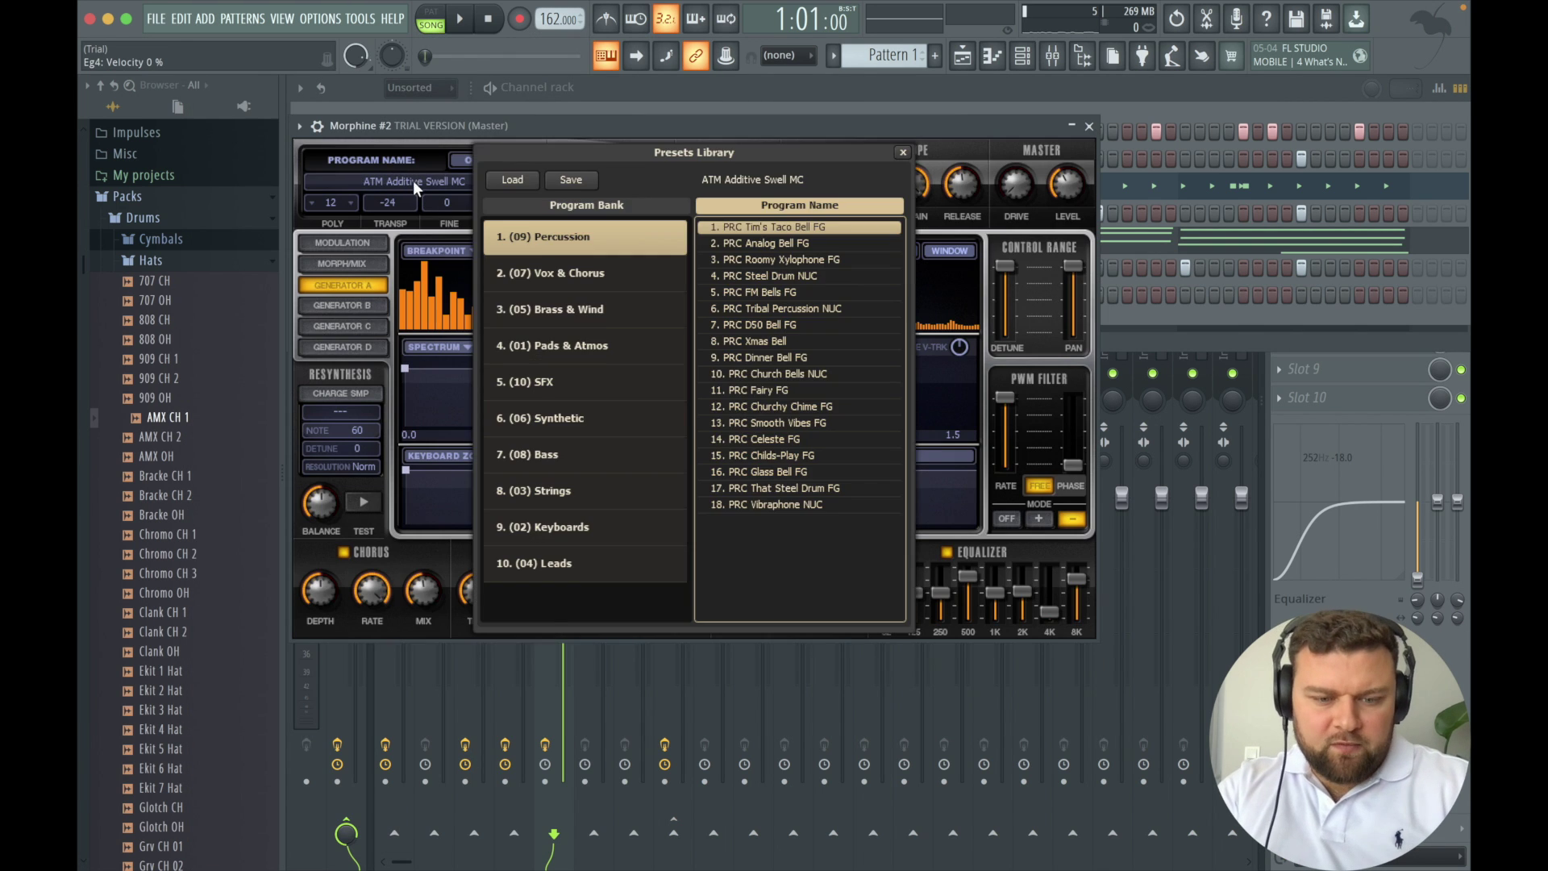
# Audition Strings bank presets for the second Morphine channel, from STR Fender Strat NUC through STR Violin NUC, while the pattern plays.
pyautogui.click(564, 498)
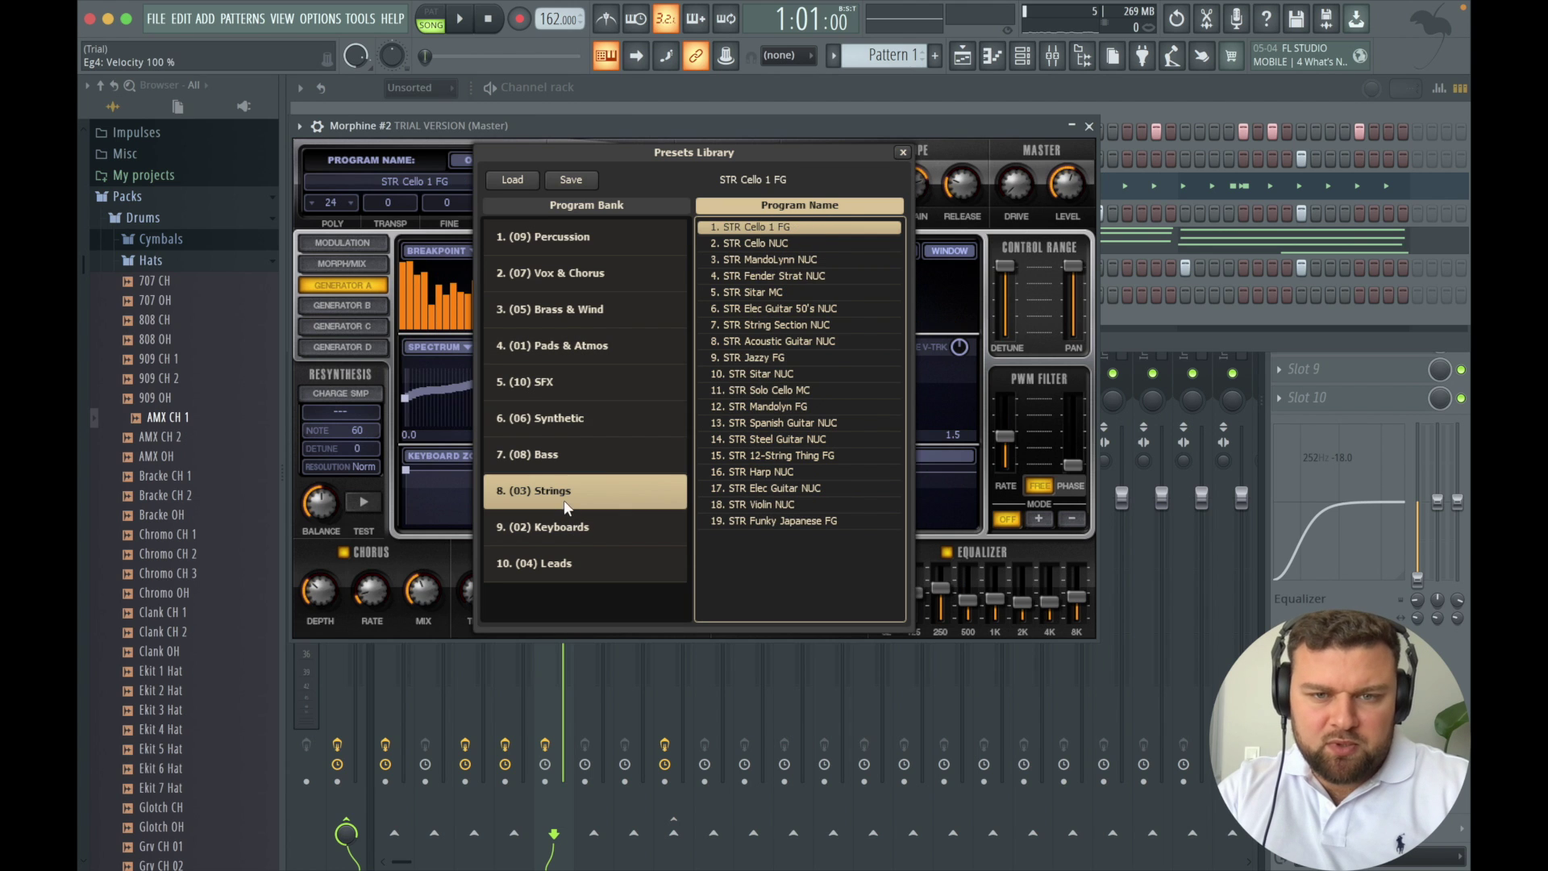
pyautogui.click(772, 276)
pyautogui.press('space')
pyautogui.click(787, 295)
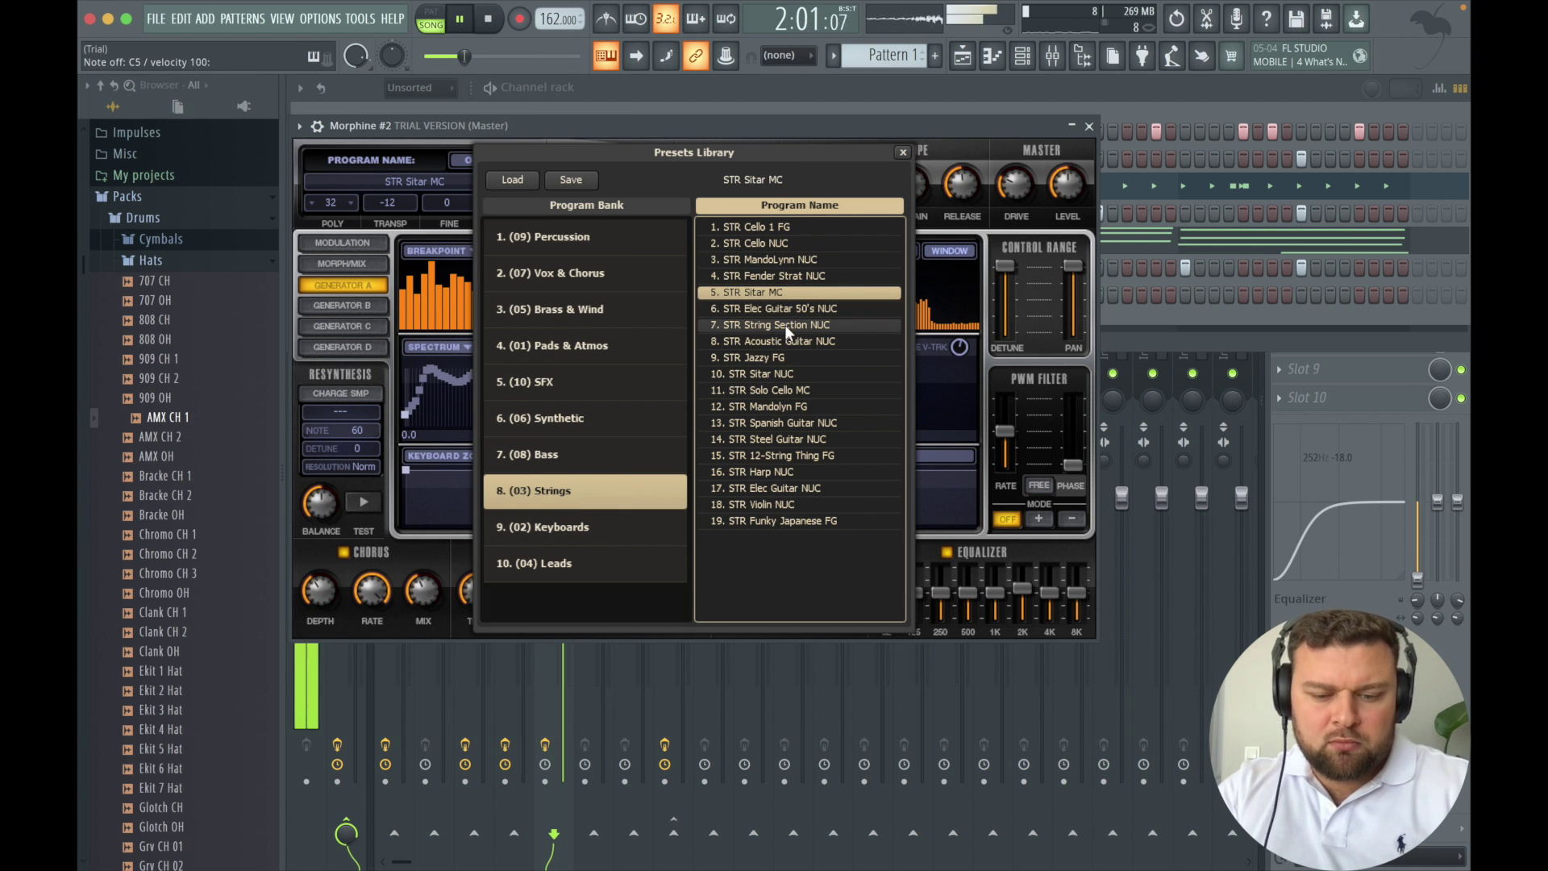
pyautogui.click(789, 342)
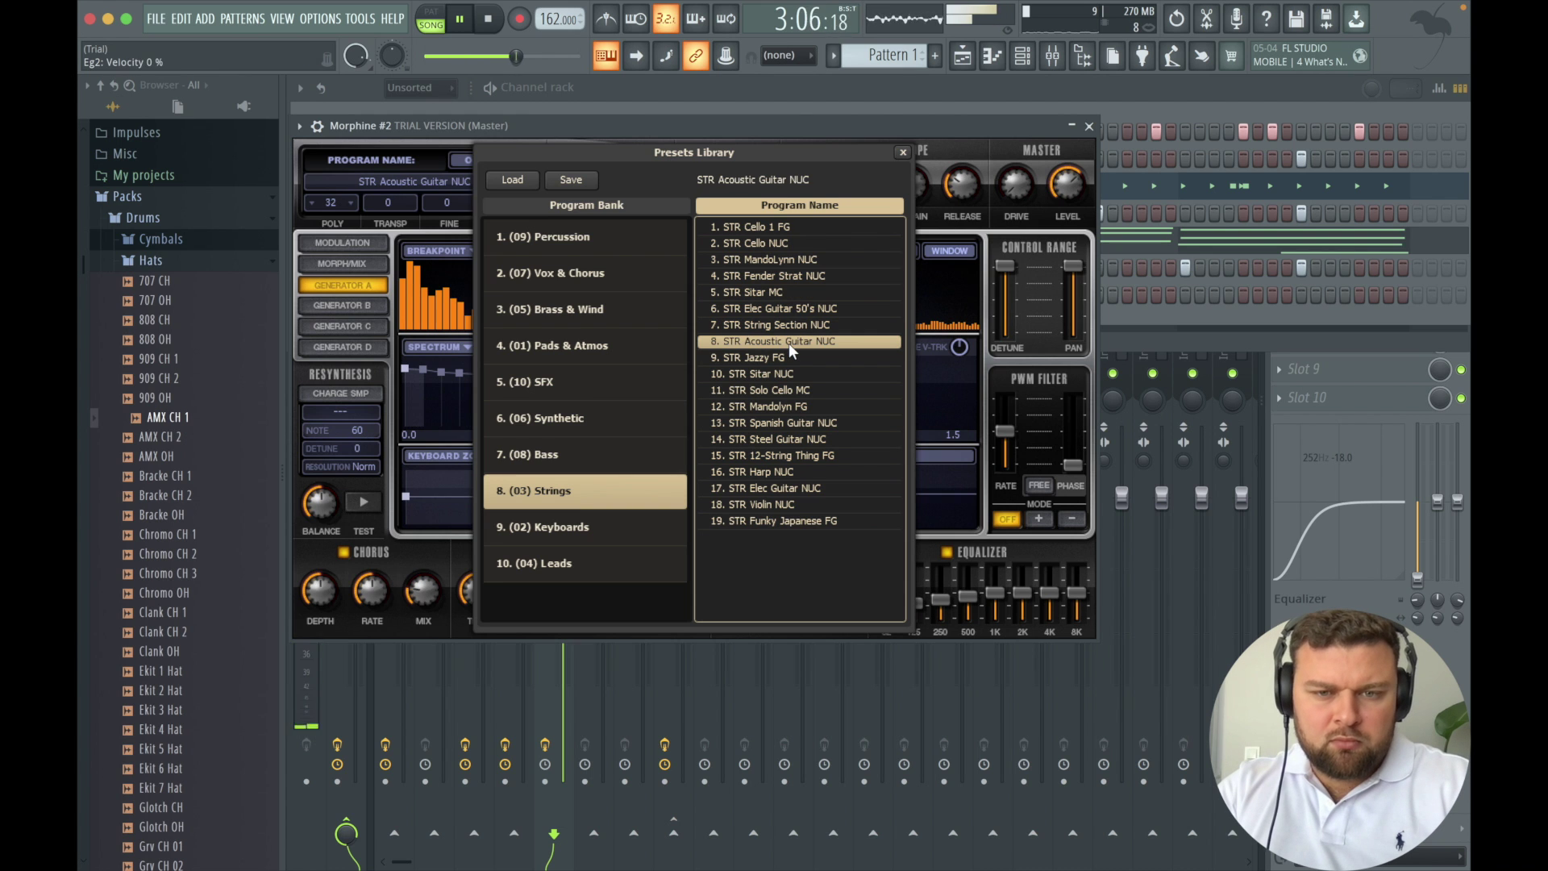
pyautogui.click(792, 391)
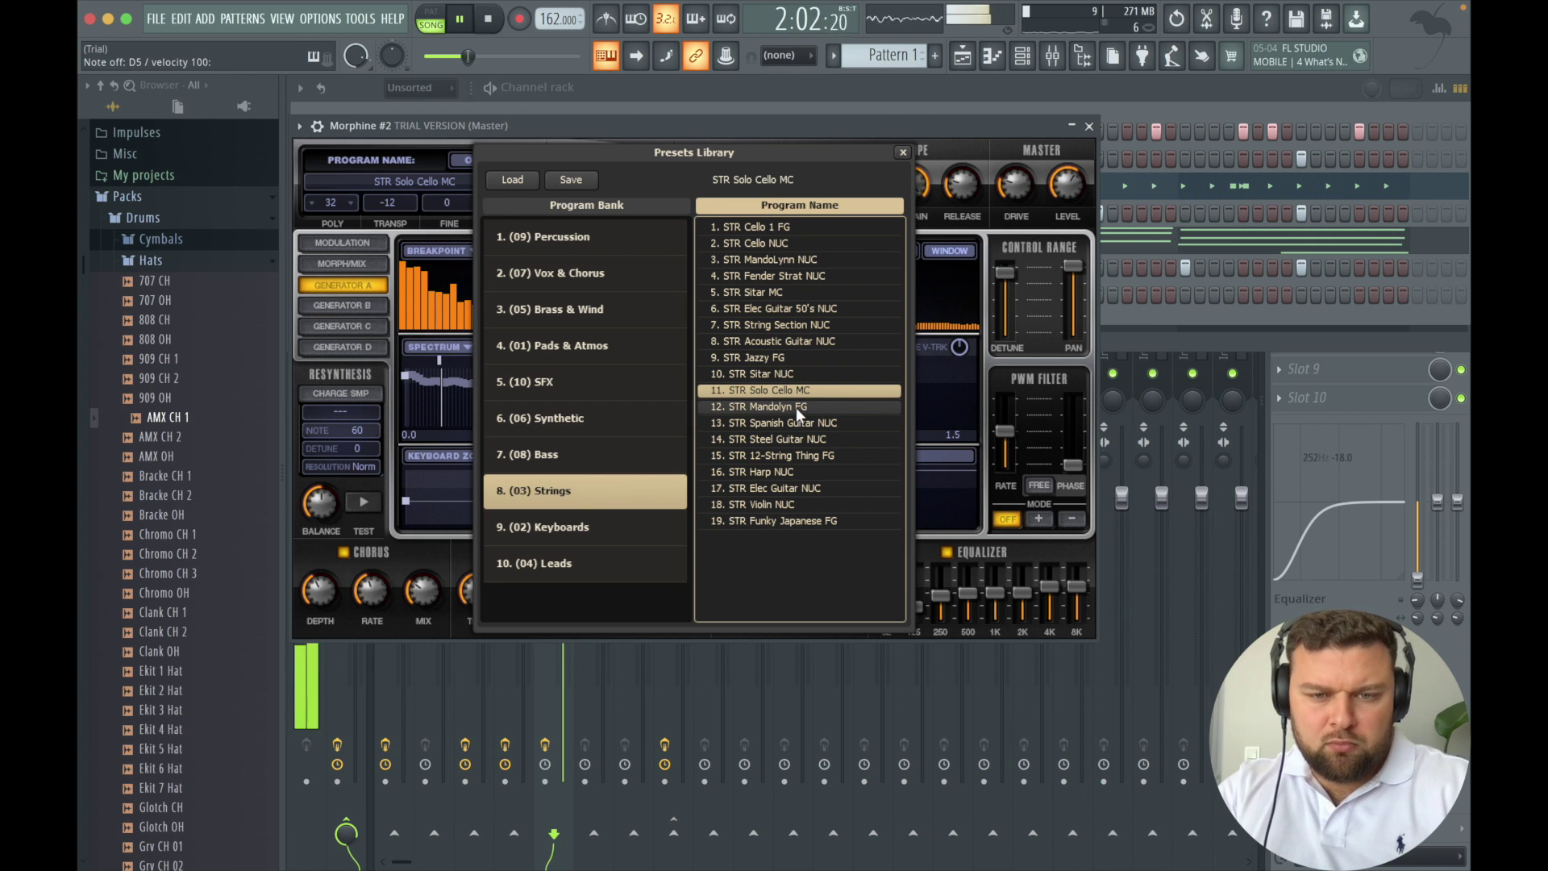
pyautogui.click(796, 419)
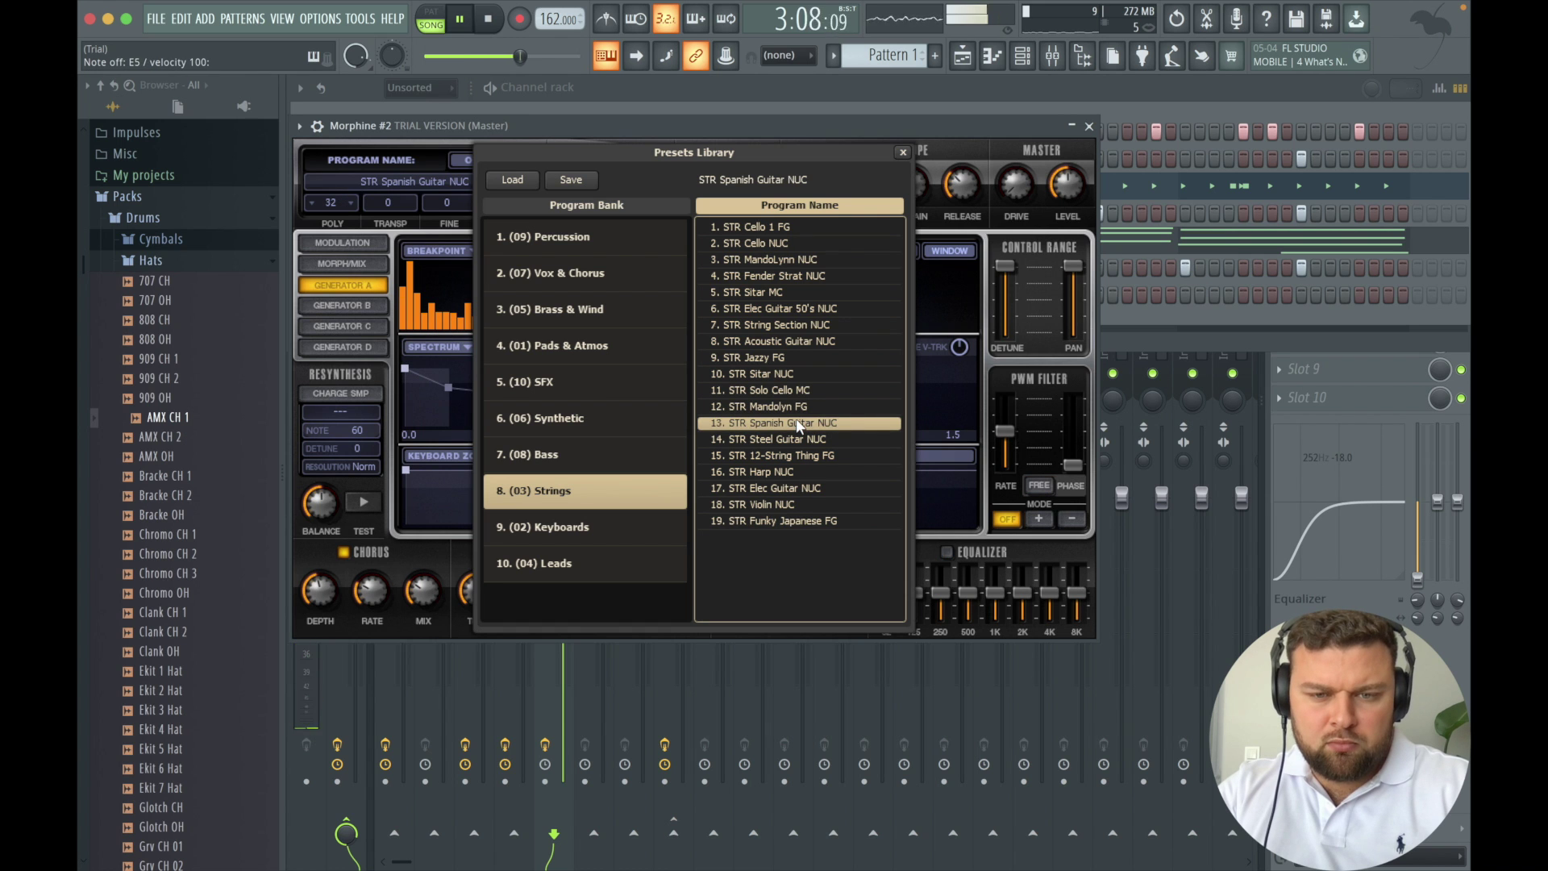
pyautogui.click(796, 432)
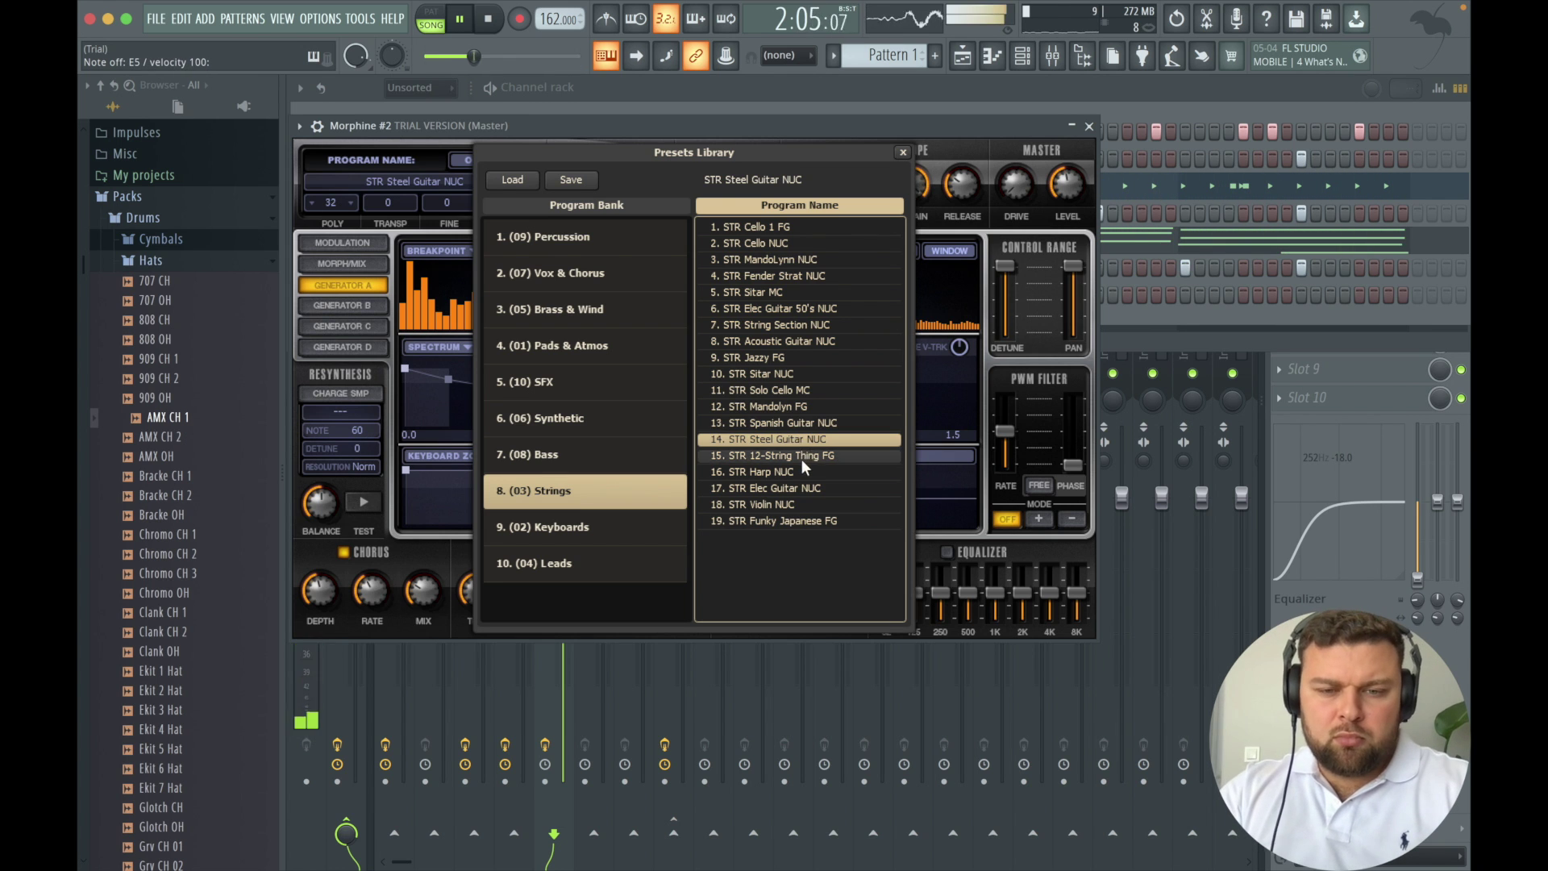
pyautogui.click(802, 457)
pyautogui.click(799, 472)
pyautogui.click(800, 488)
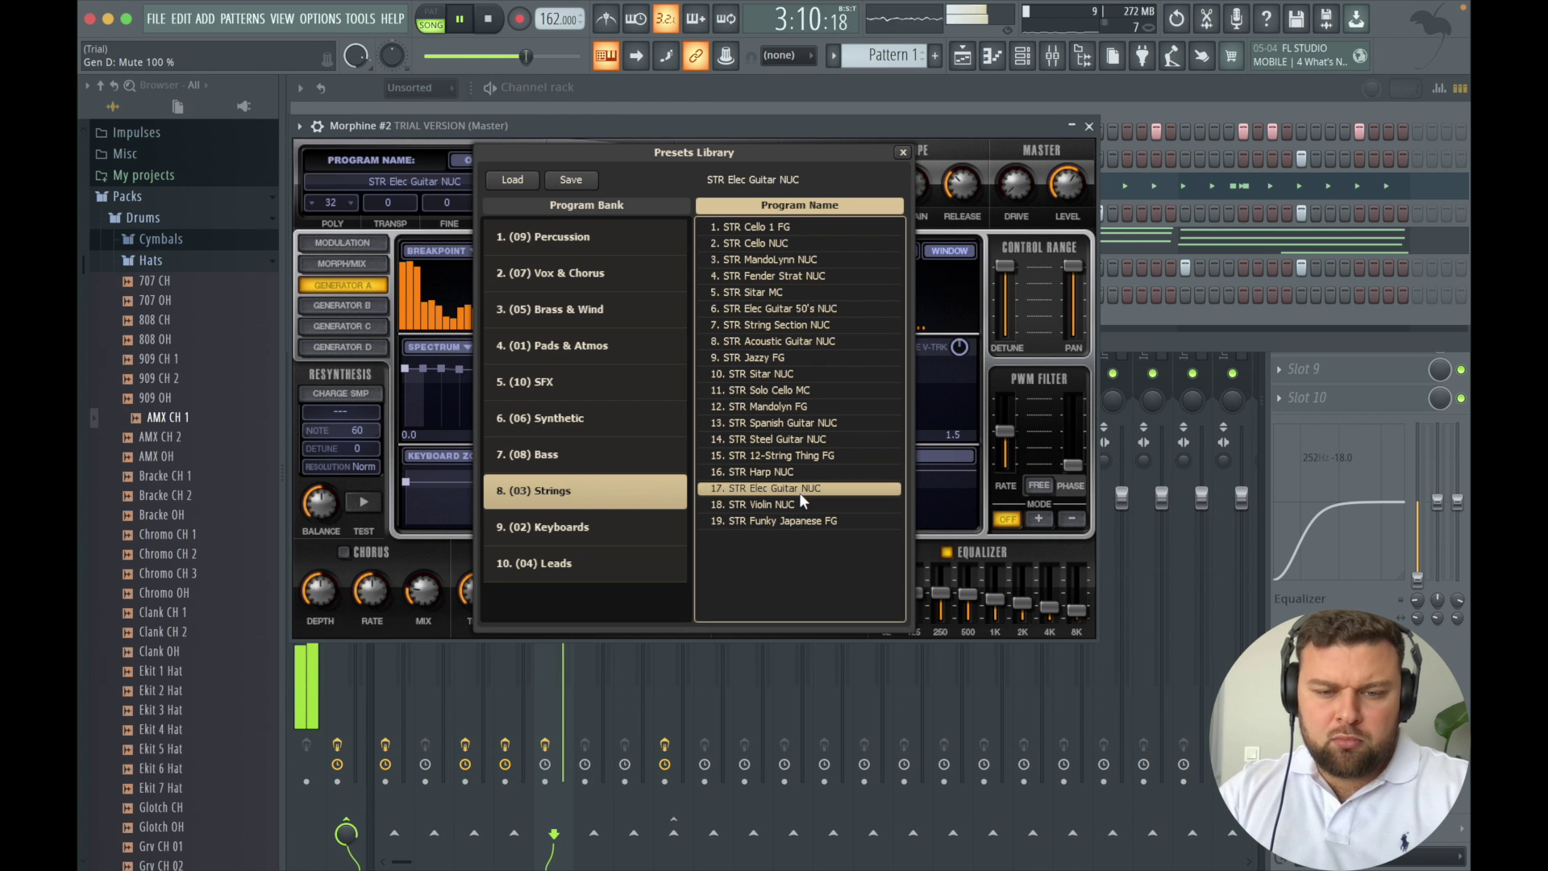
pyautogui.click(801, 504)
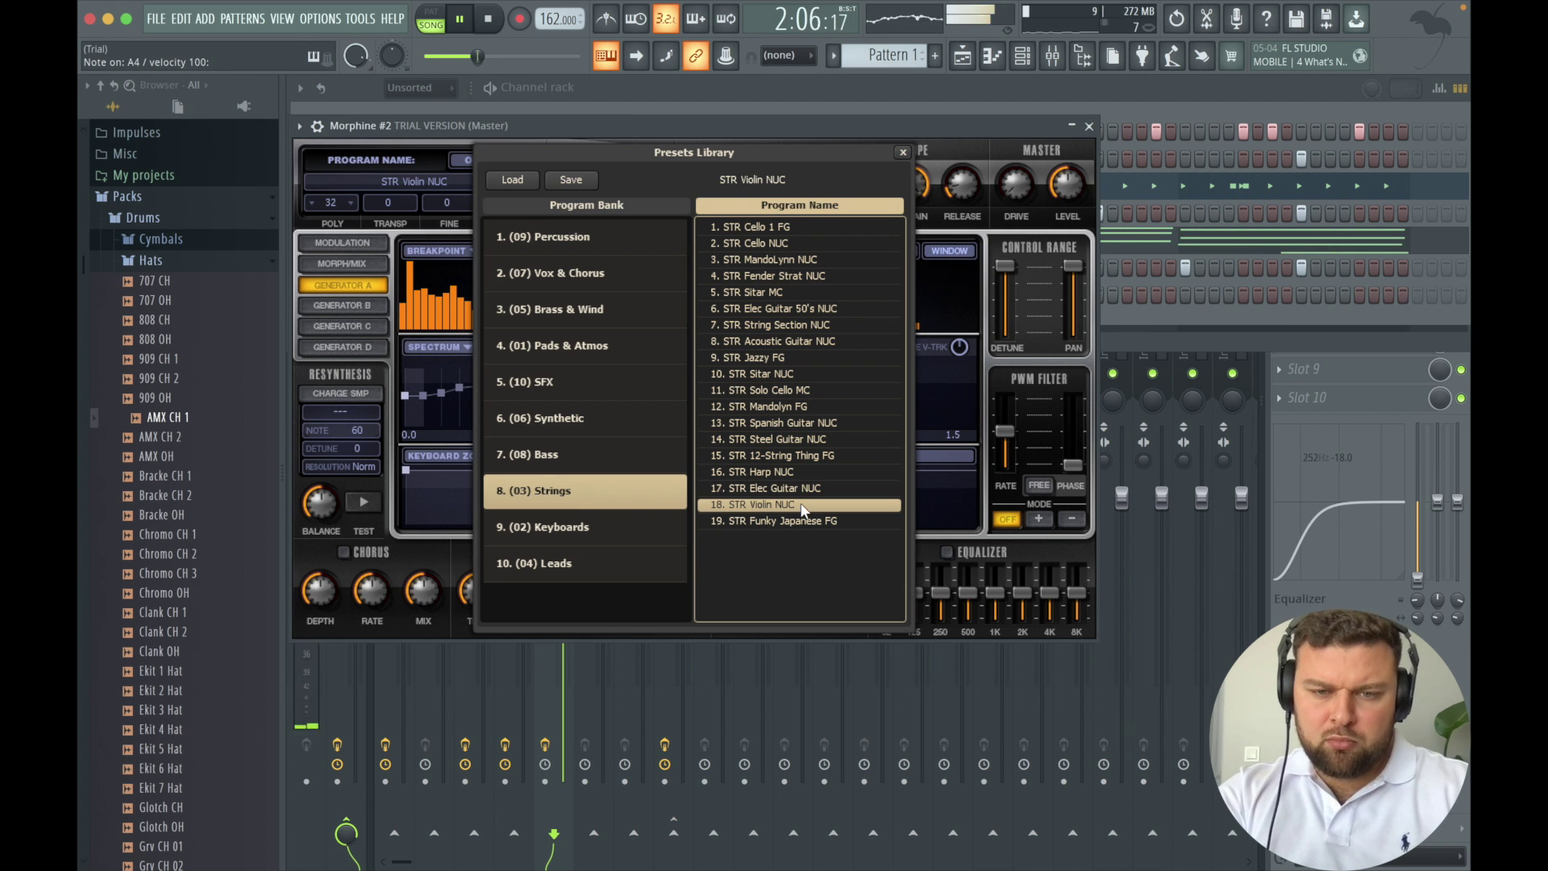
# Audition Keyboards bank presets, including KBD Sharpsichord FG, KBD Slow Leslie FG, KBD Snow MC and KBD CP-70 NUC.
pyautogui.click(546, 527)
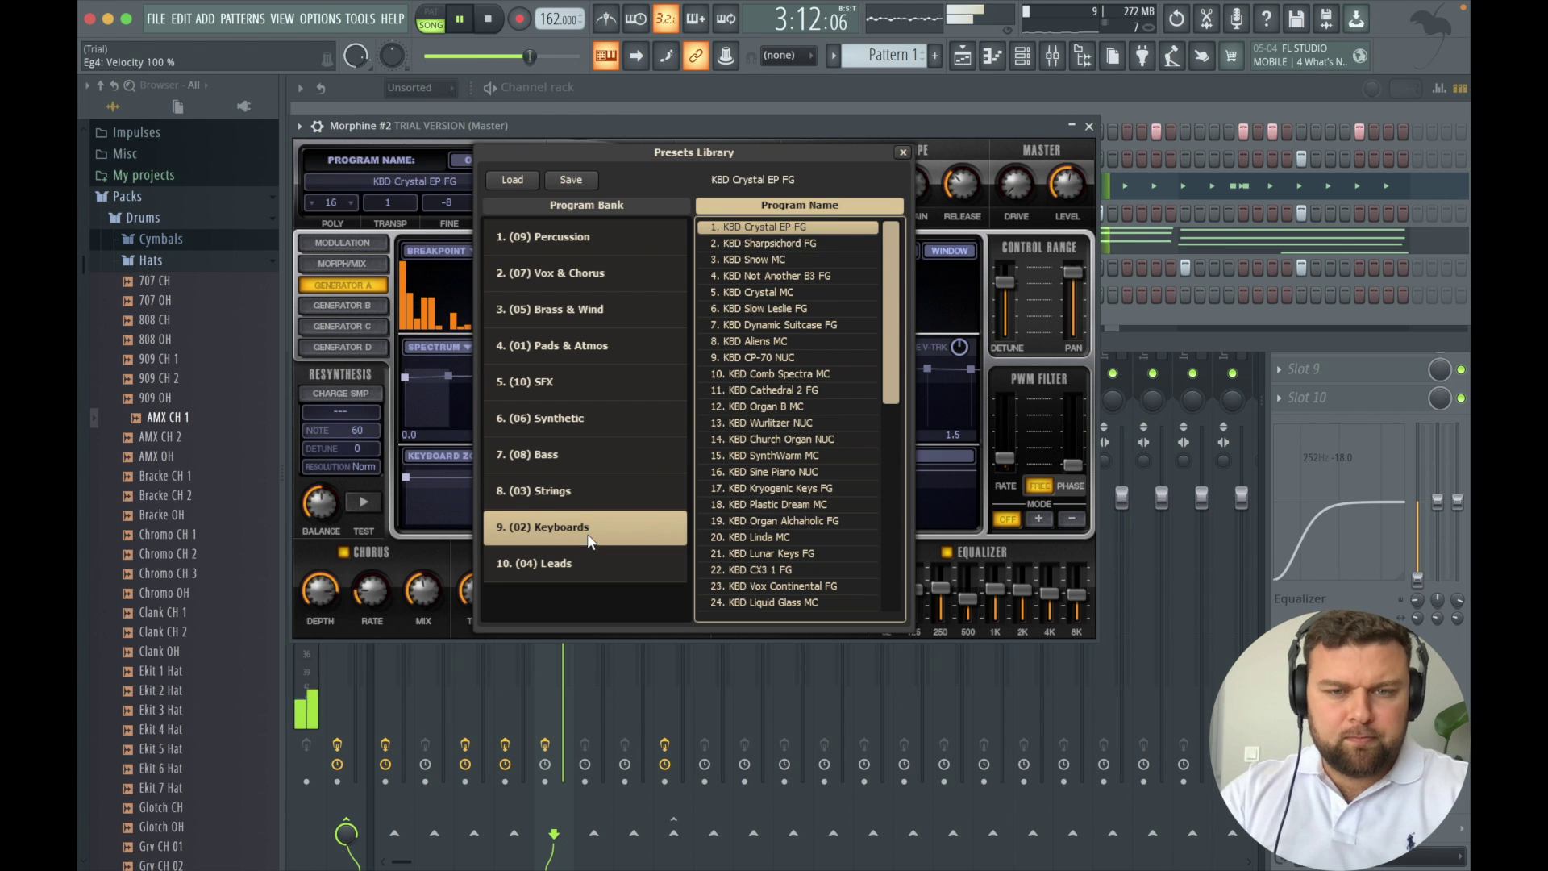
pyautogui.click(830, 243)
pyautogui.click(801, 310)
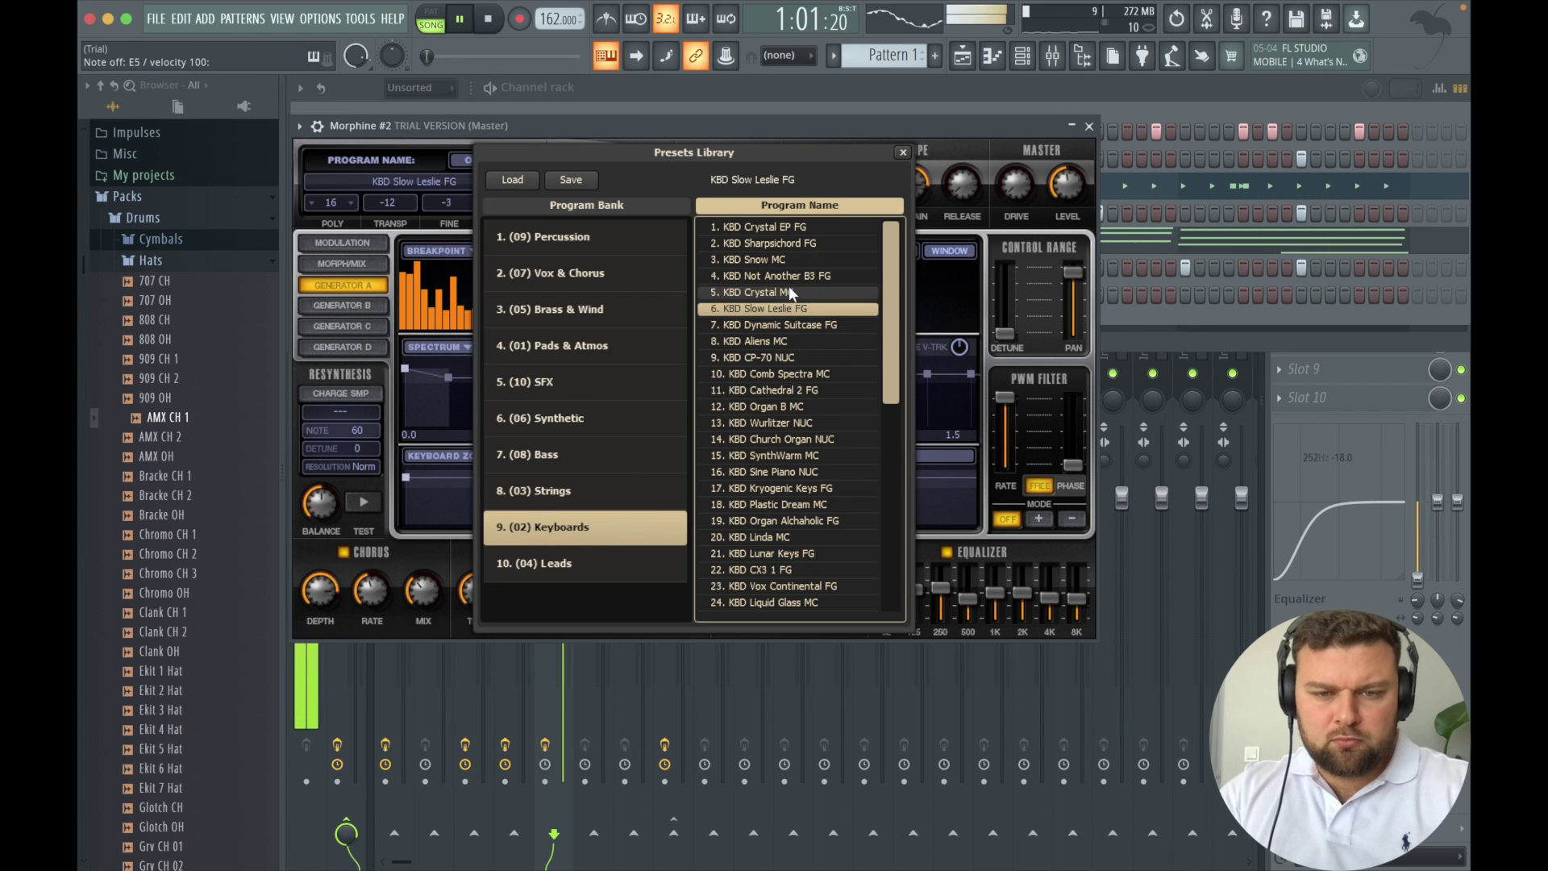
pyautogui.click(785, 259)
pyautogui.click(777, 356)
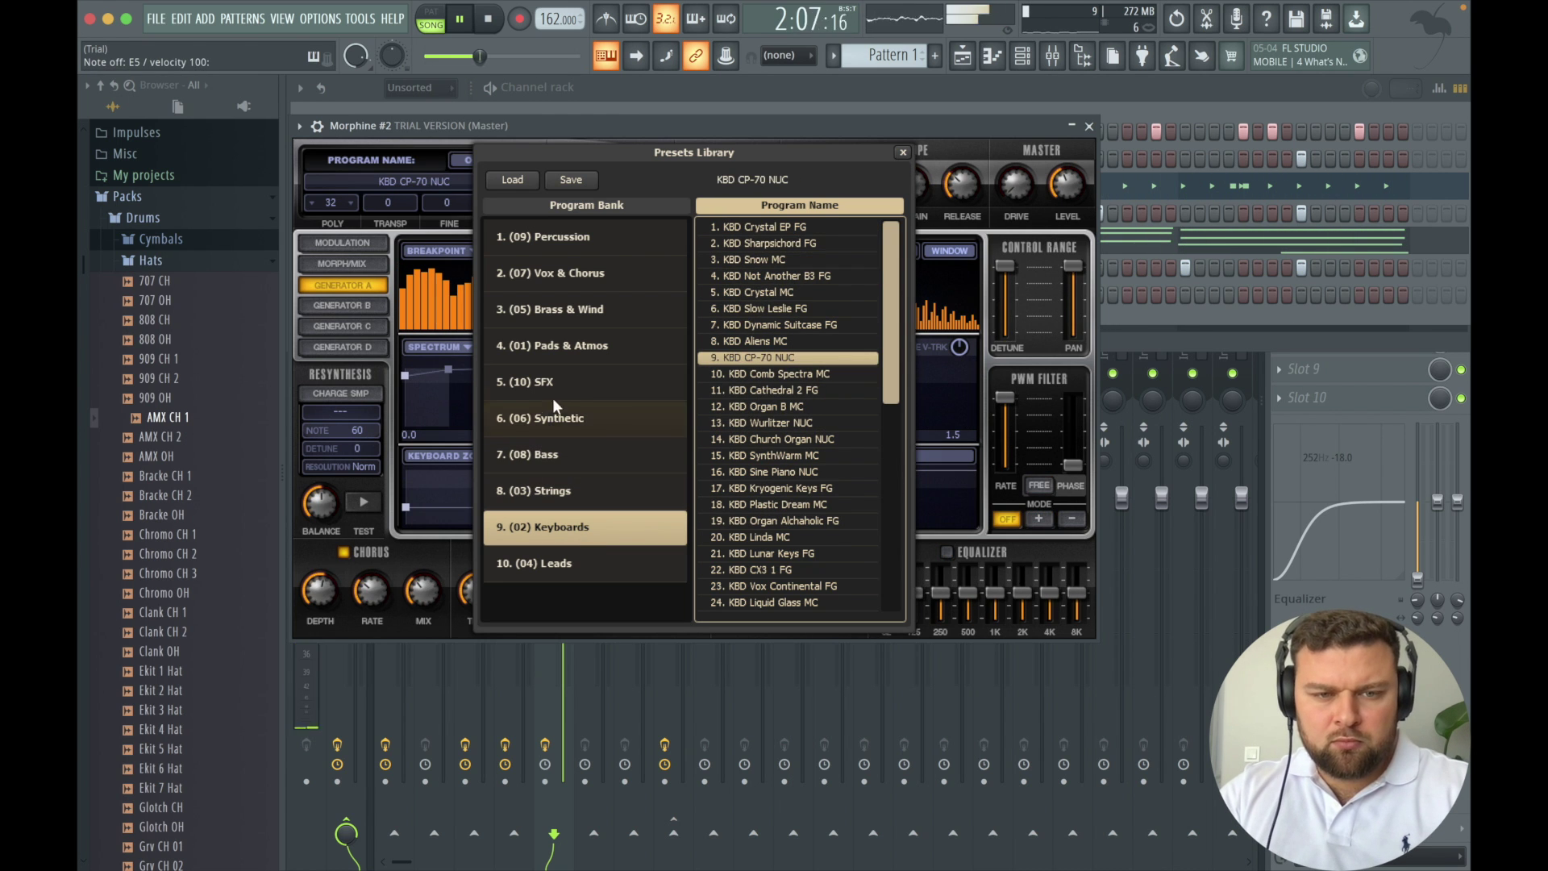
# Load the PRC Steel Drum NUC preset from the Percussion bank, return to the channel rack and stop playback.
pyautogui.click(584, 240)
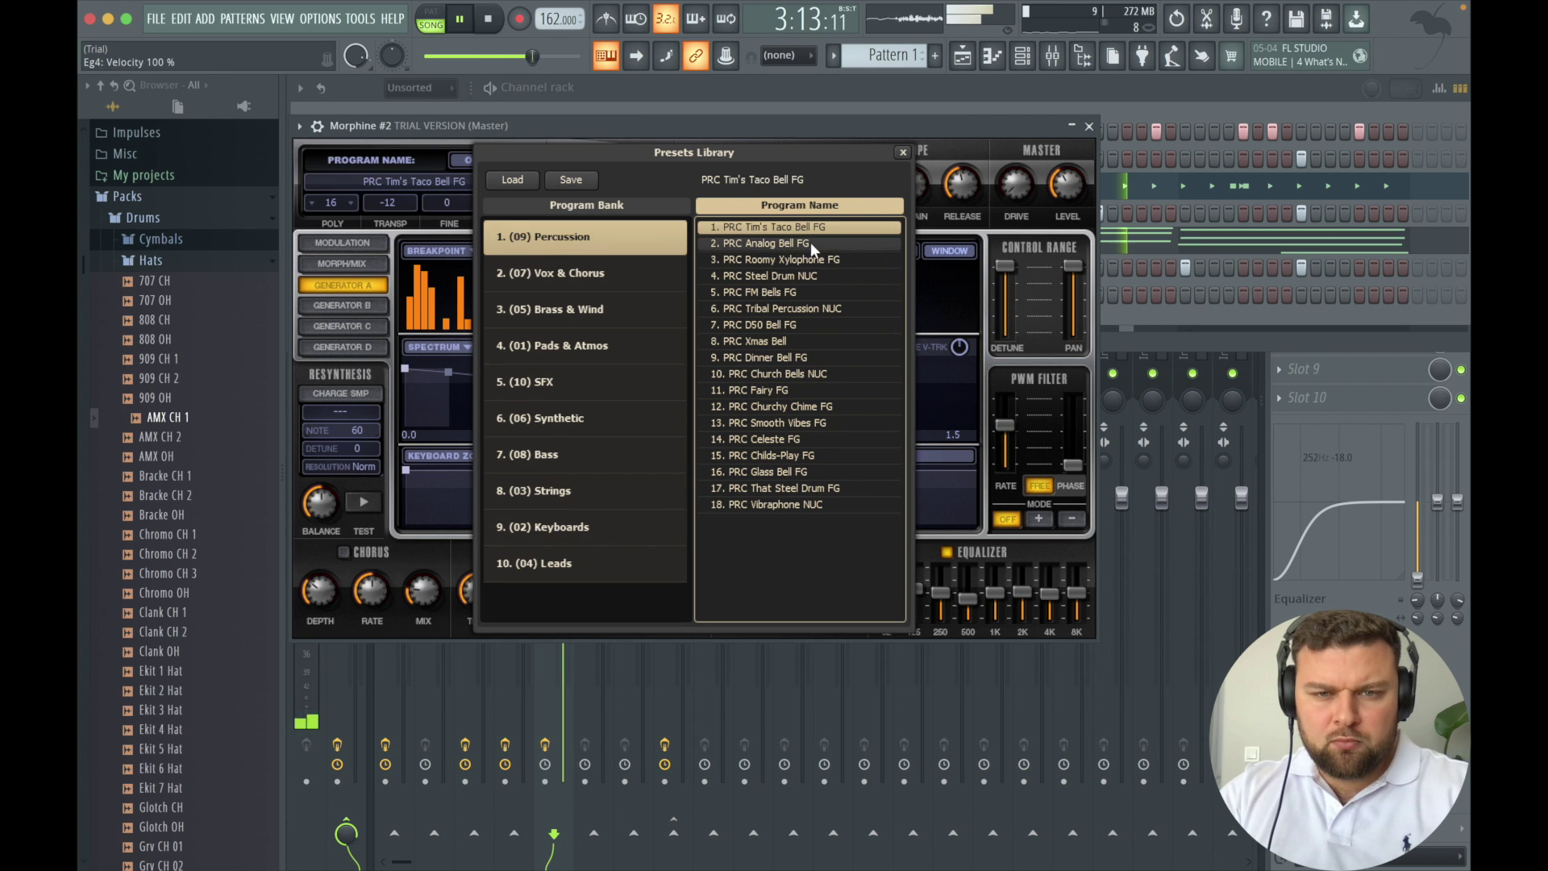
pyautogui.click(810, 242)
pyautogui.click(791, 294)
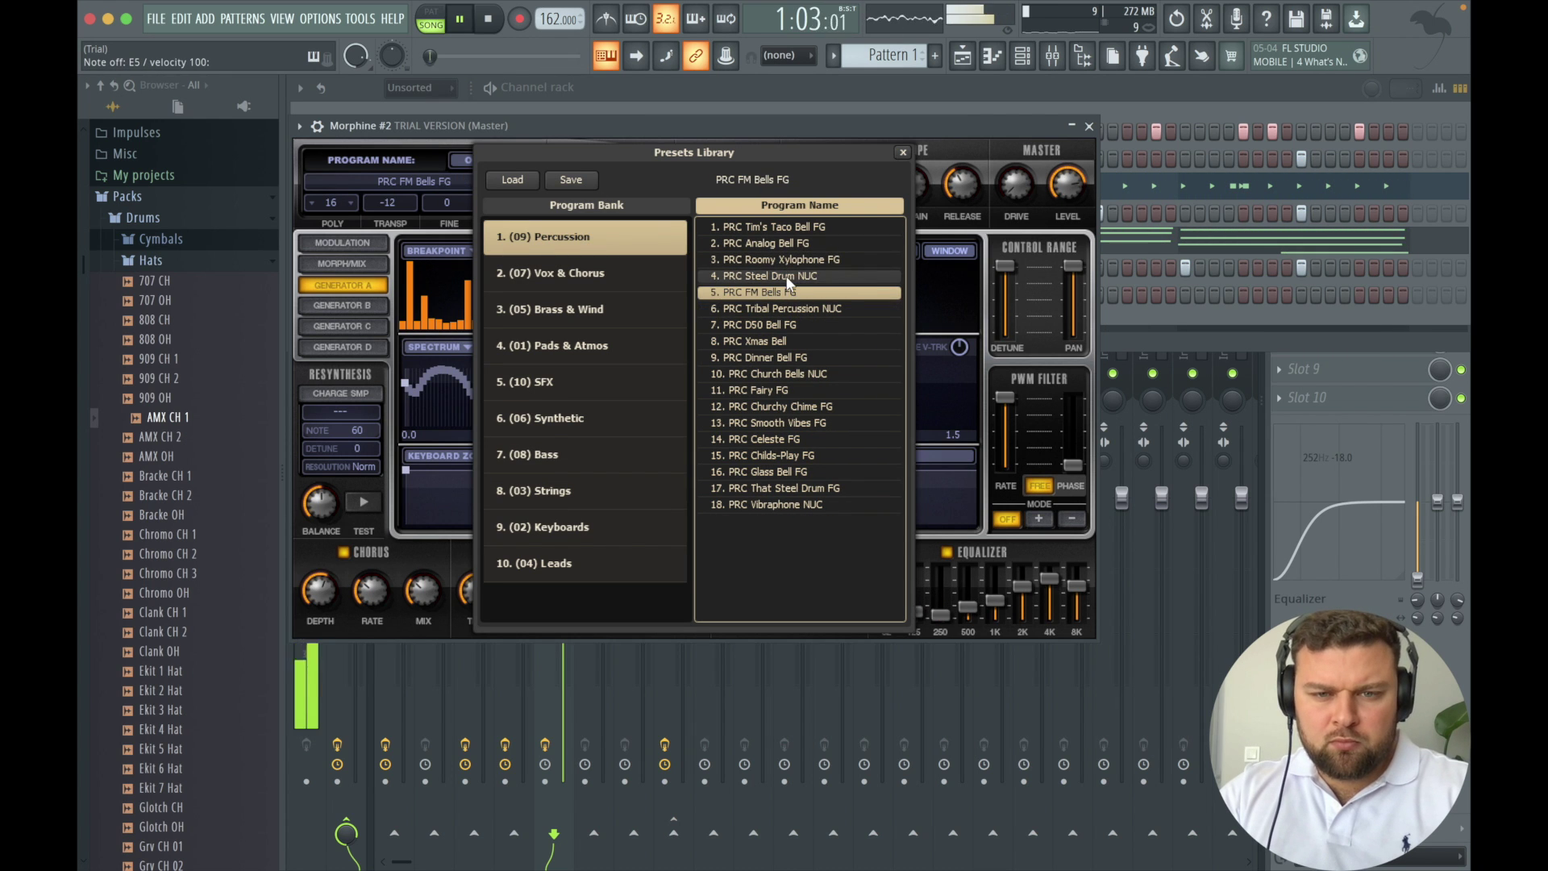
pyautogui.click(787, 277)
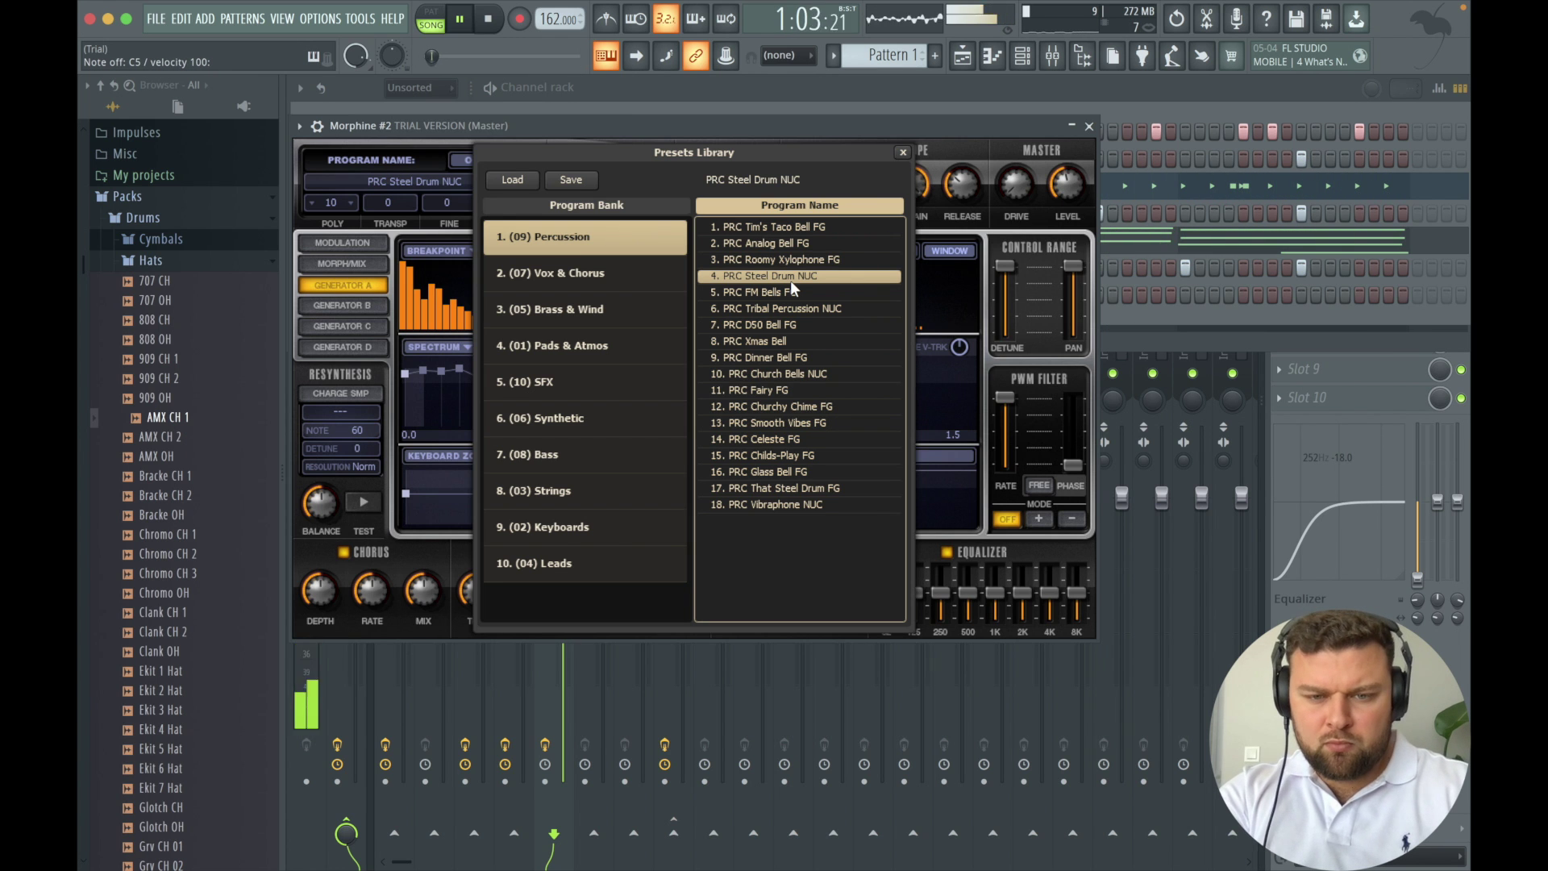
pyautogui.click(1121, 152)
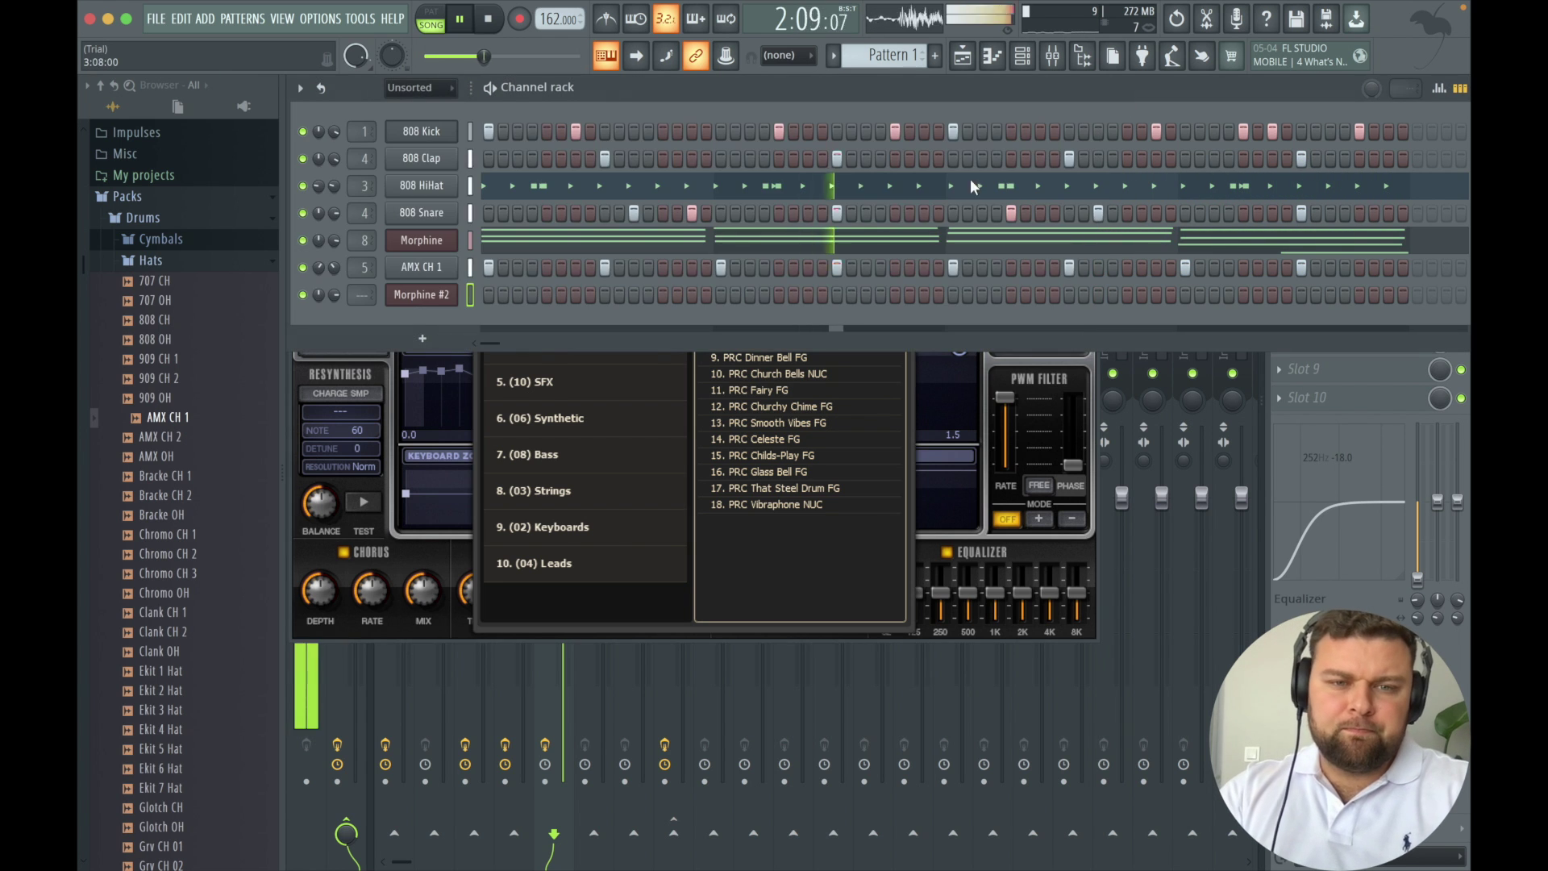
pyautogui.press('space')
# In the Morphine #2 piano roll, place short E5 notes at steps 1 and 7 and C5 at step 13 of bar 1, checking by playback.
pyautogui.rightClick(424, 296)
pyautogui.click(484, 295)
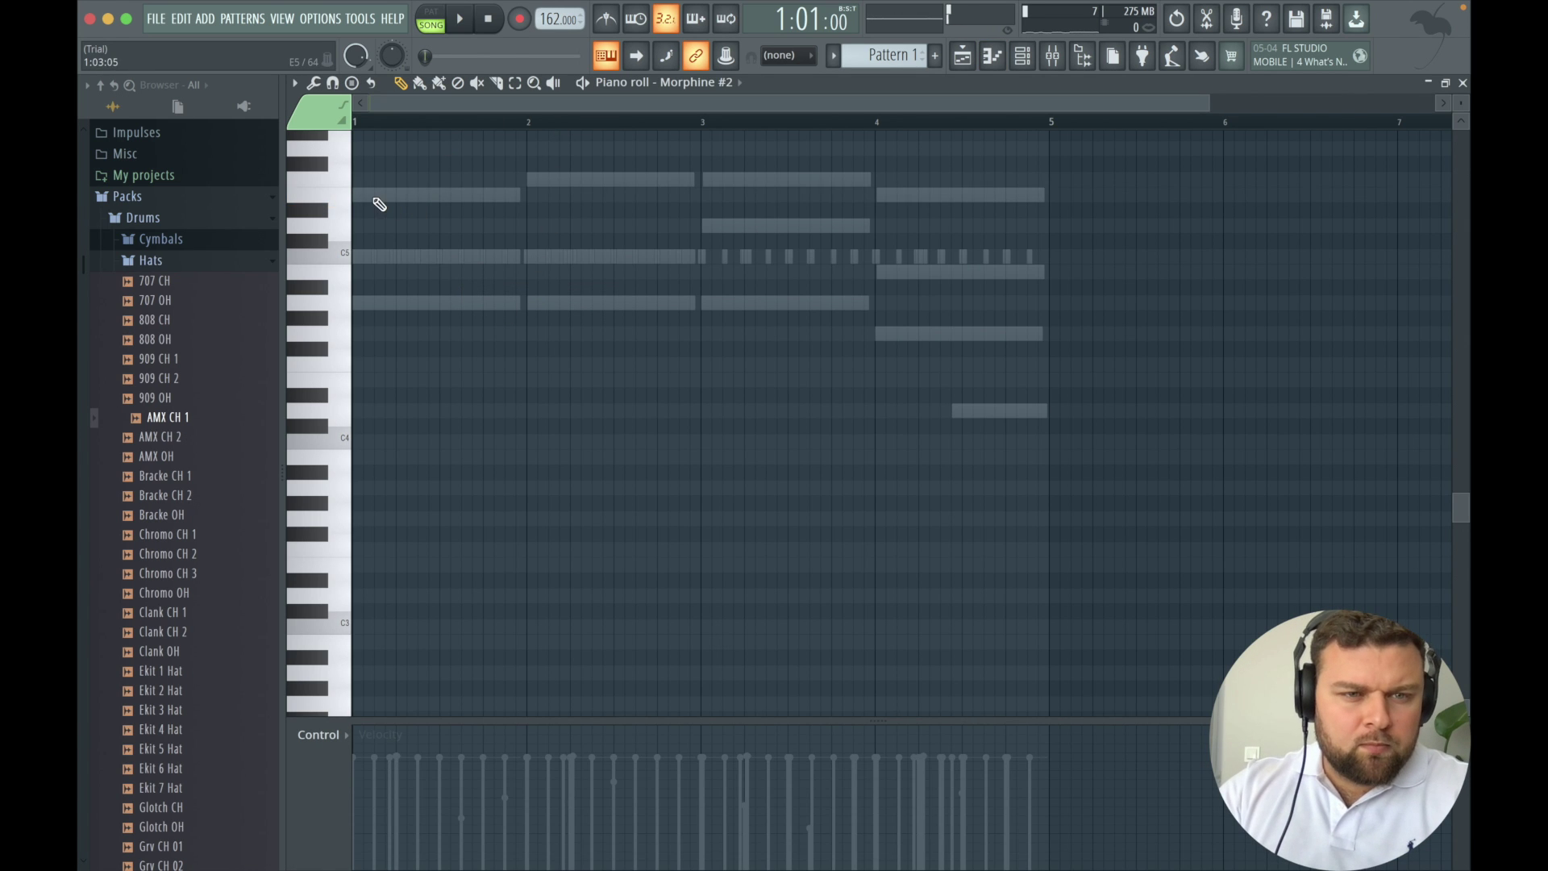
pyautogui.click(351, 195)
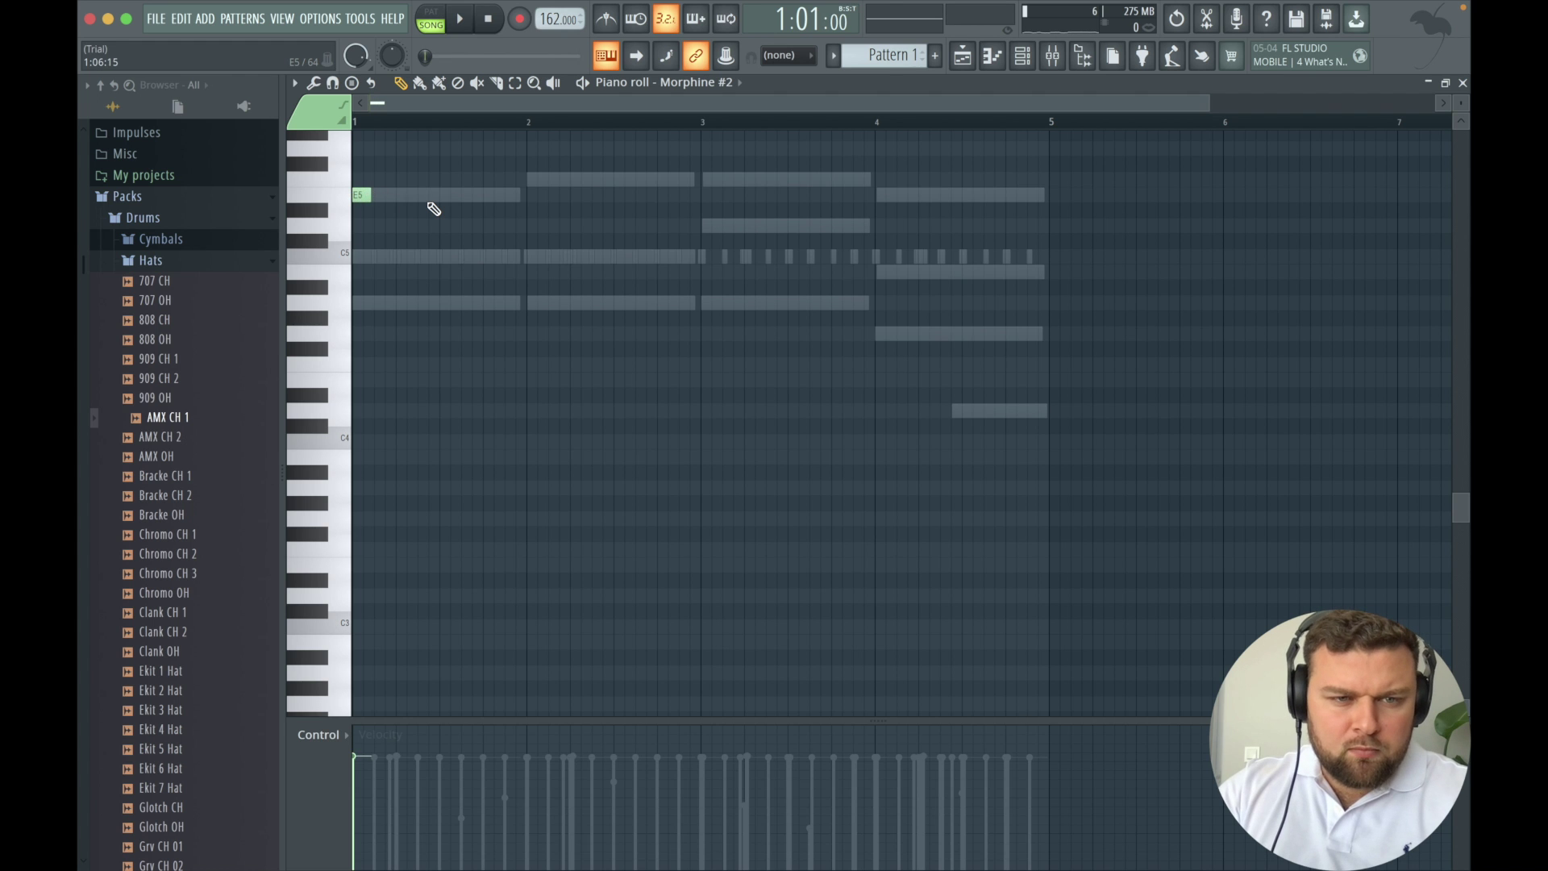
pyautogui.click(428, 198)
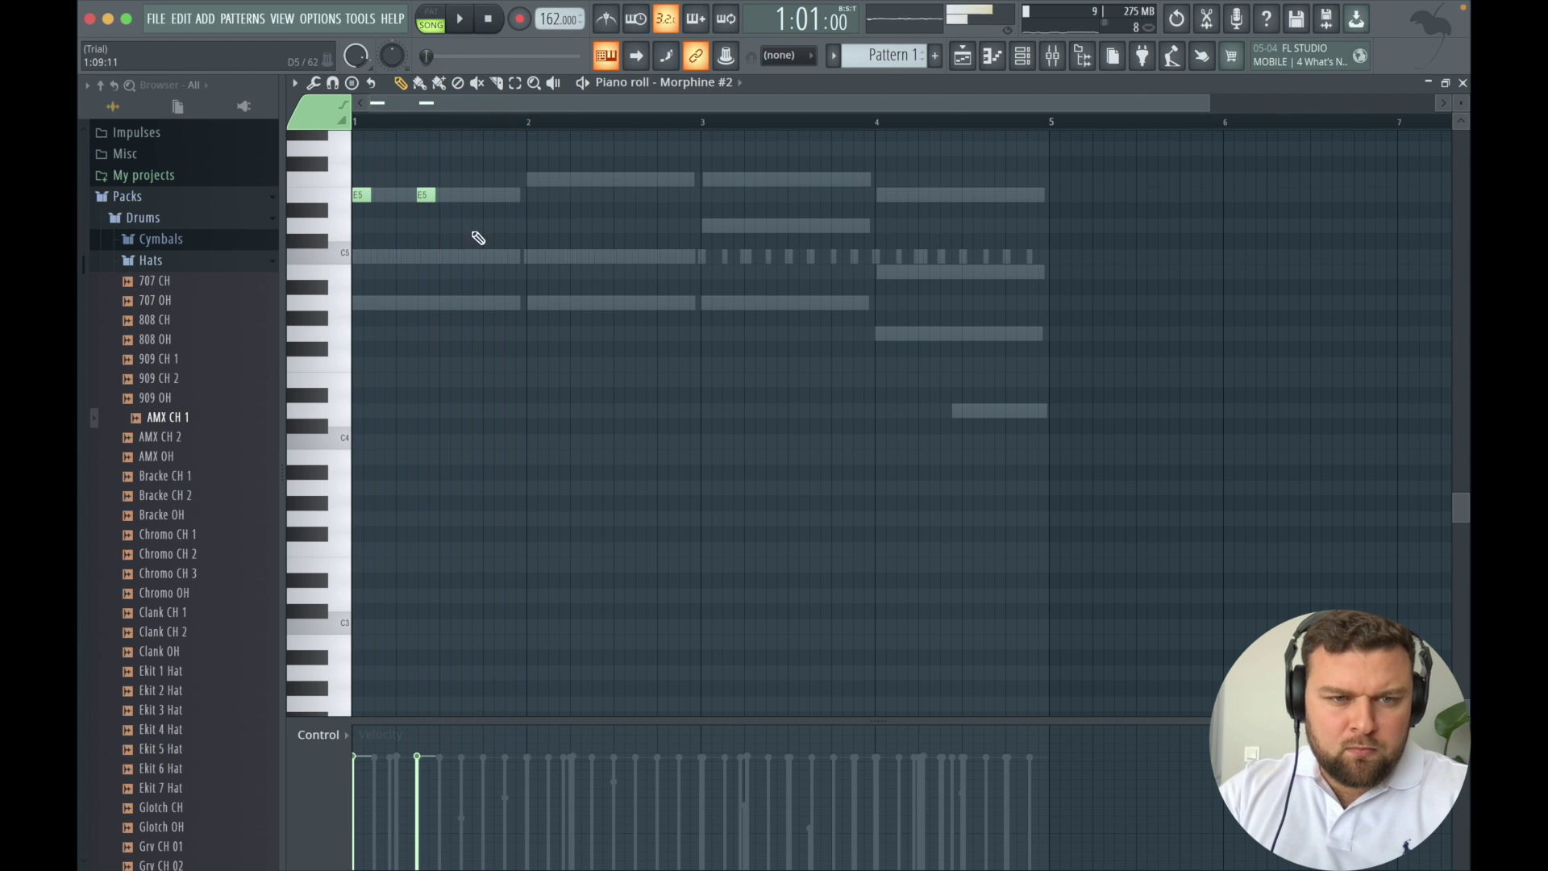
pyautogui.press('space')
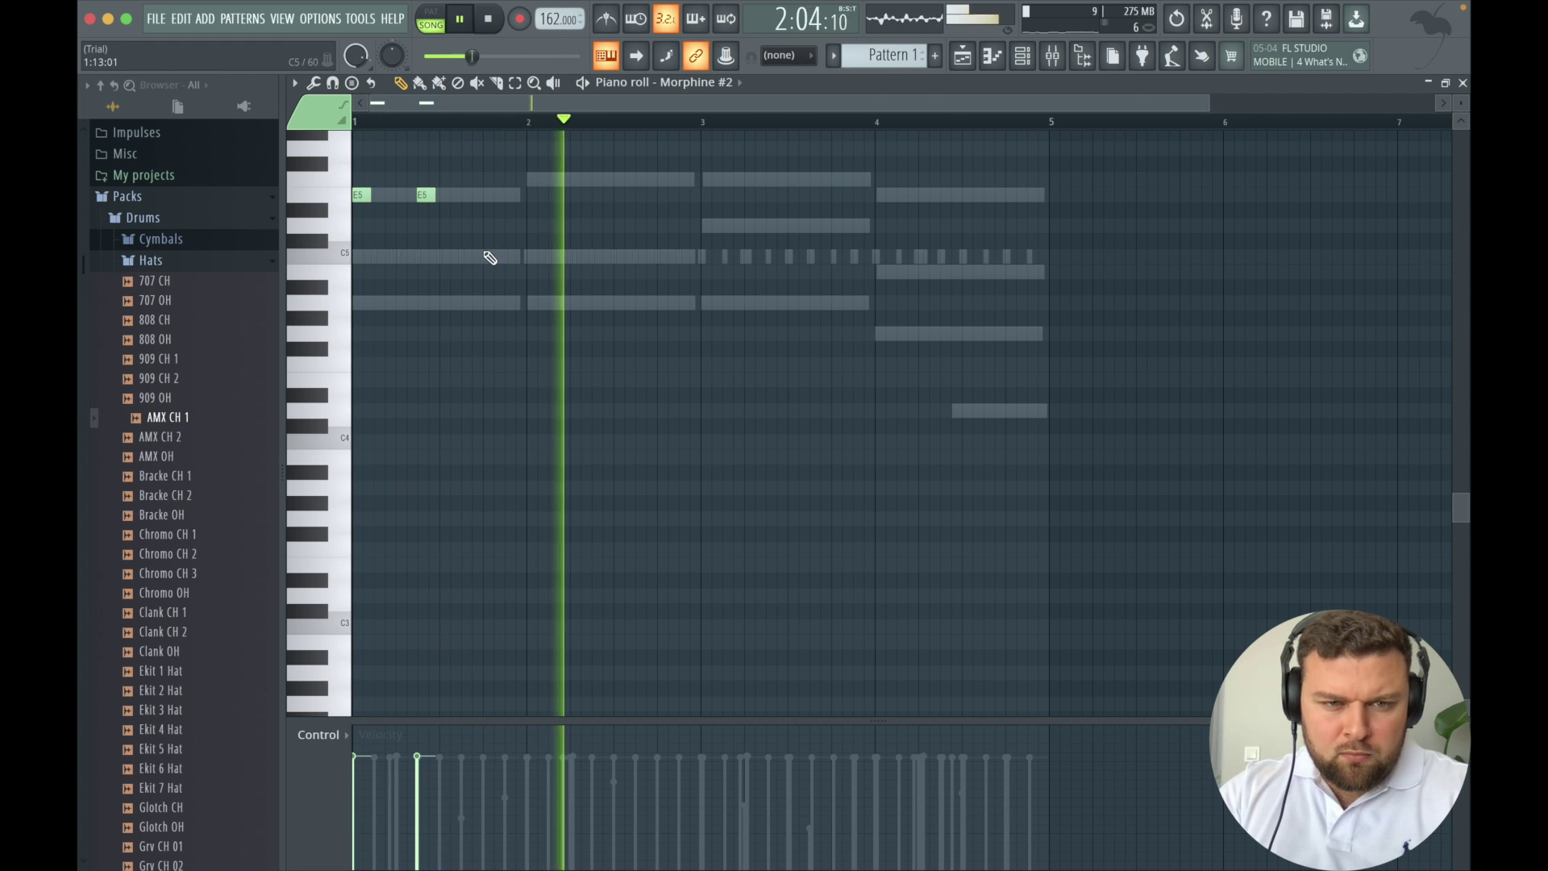
pyautogui.click(490, 256)
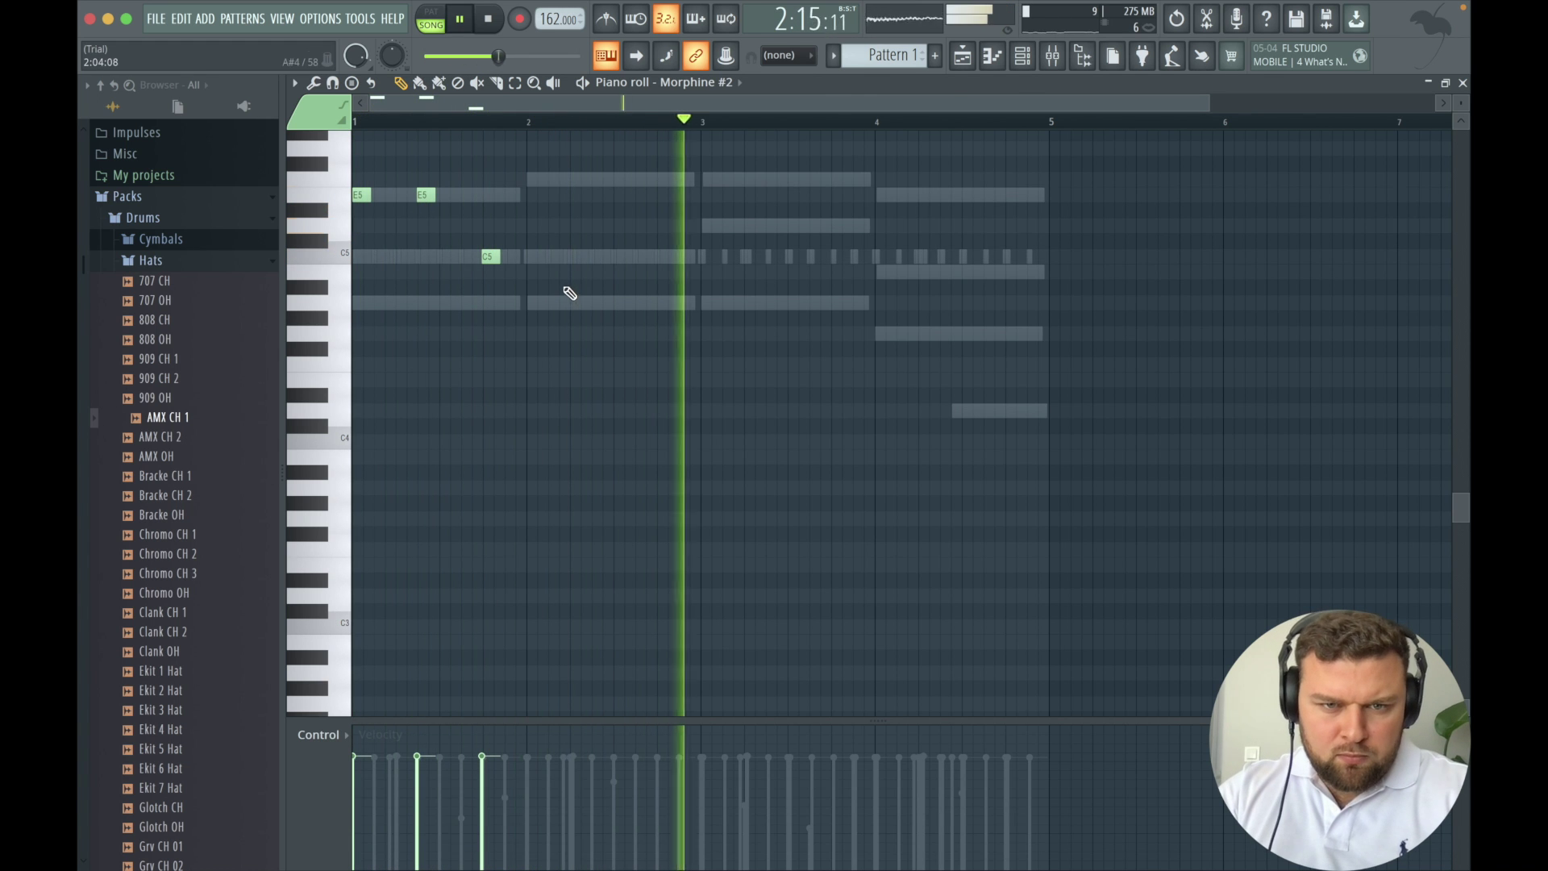
pyautogui.press('space')
# Add short C5 and D5 notes at steps 7 and 13 of bar 2, and play the pattern to check them.
pyautogui.click(600, 256)
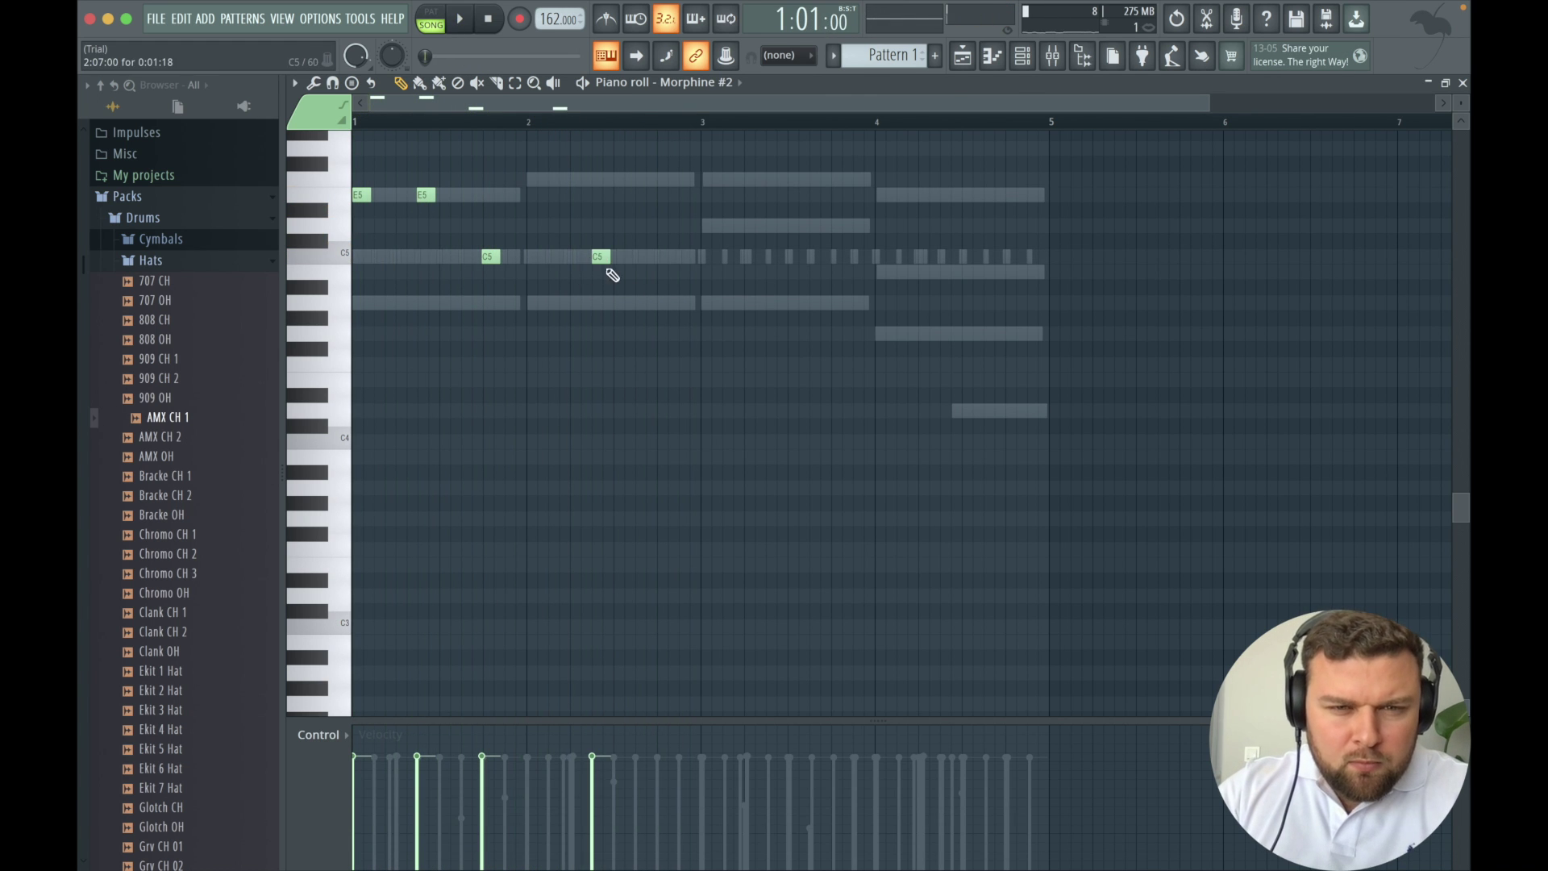
pyautogui.click(663, 225)
pyautogui.press('space')
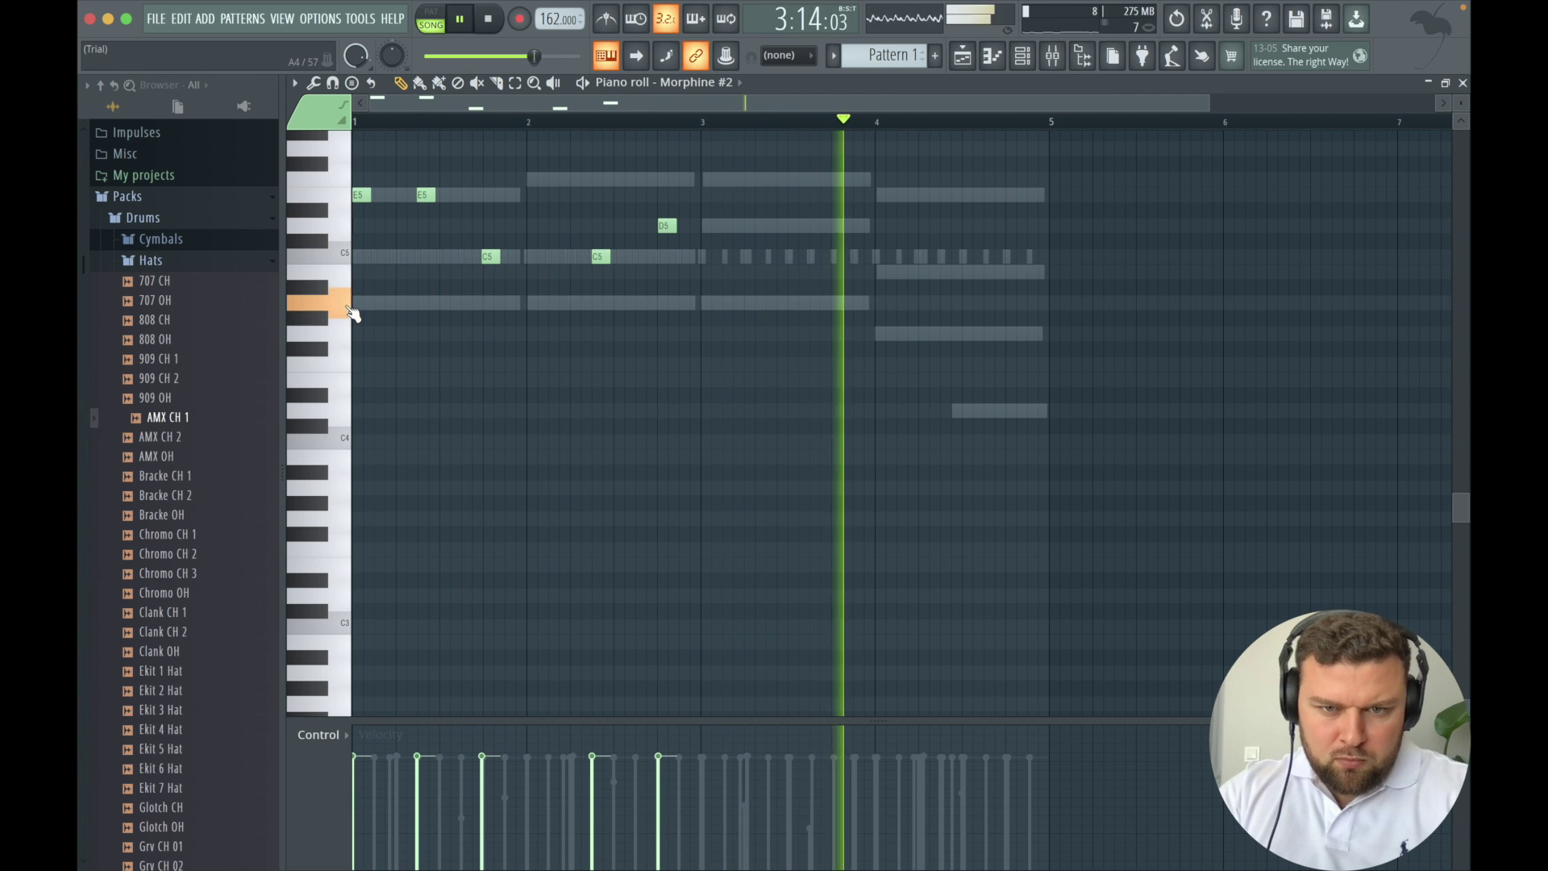
pyautogui.press('space')
# Add A4 notes at steps 5 and 11 of bar 3, then E5, E5 and G4 at steps 1, 7 and 13 of bar 4, and play back.
pyautogui.click(750, 304)
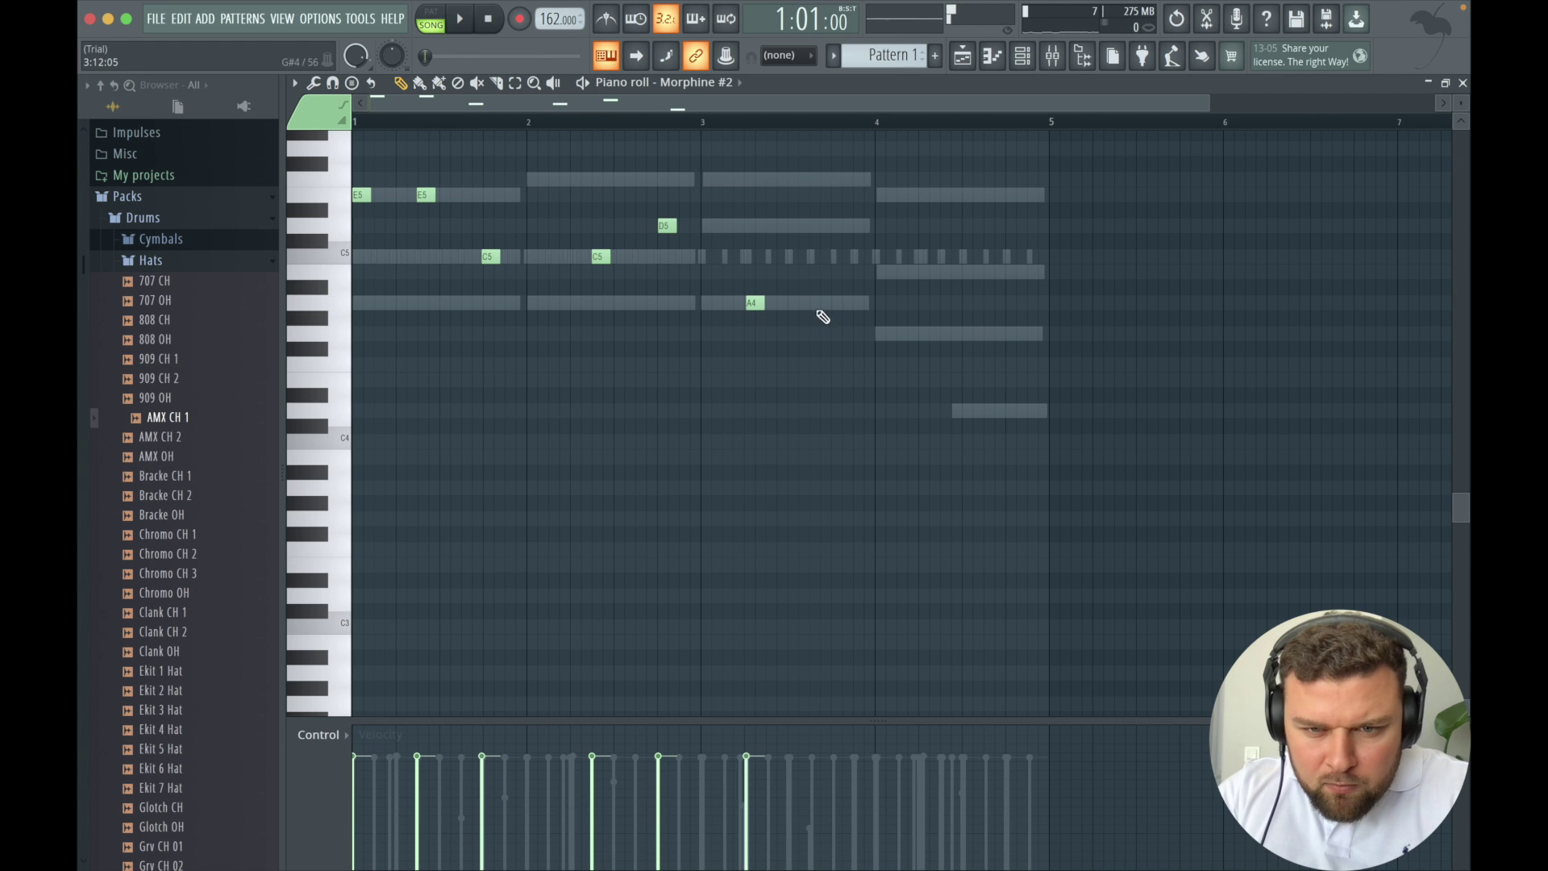
pyautogui.click(816, 304)
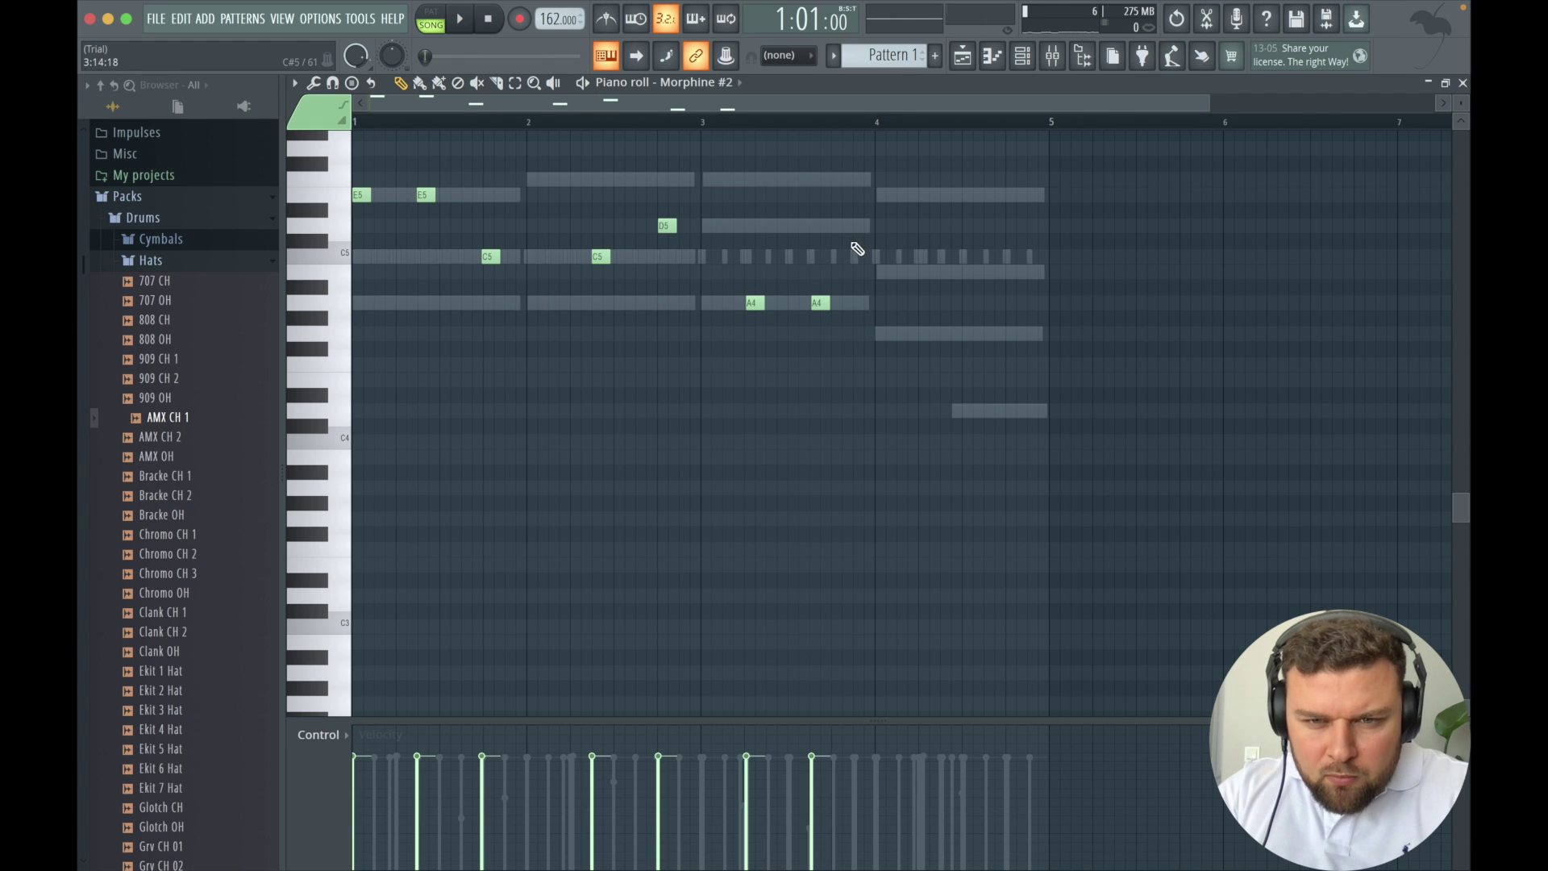
pyautogui.click(882, 196)
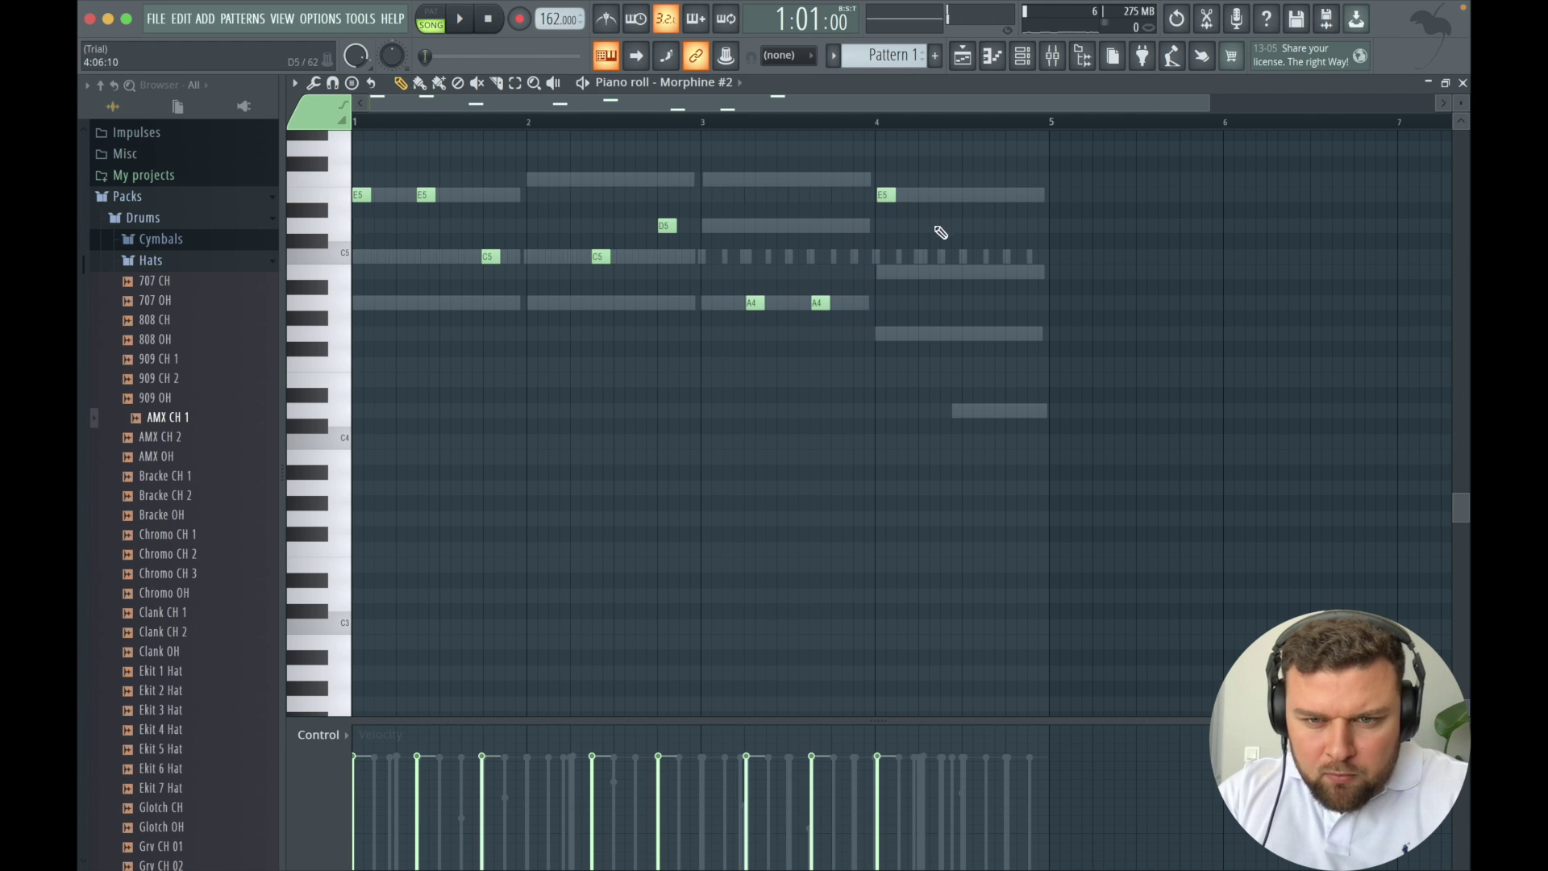
pyautogui.click(948, 196)
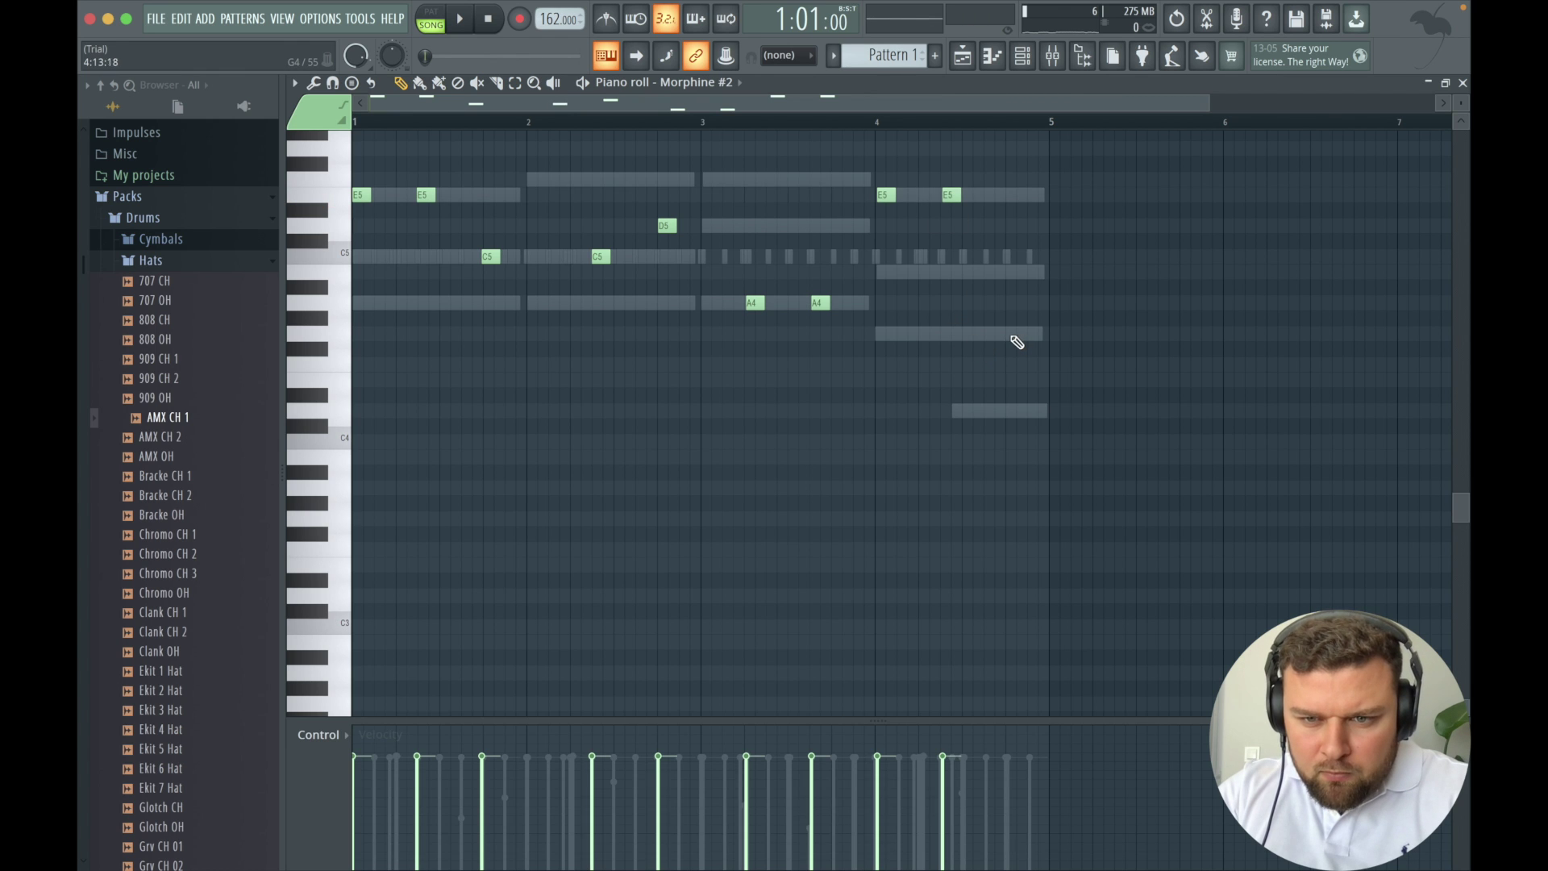
pyautogui.click(1014, 335)
pyautogui.press('space')
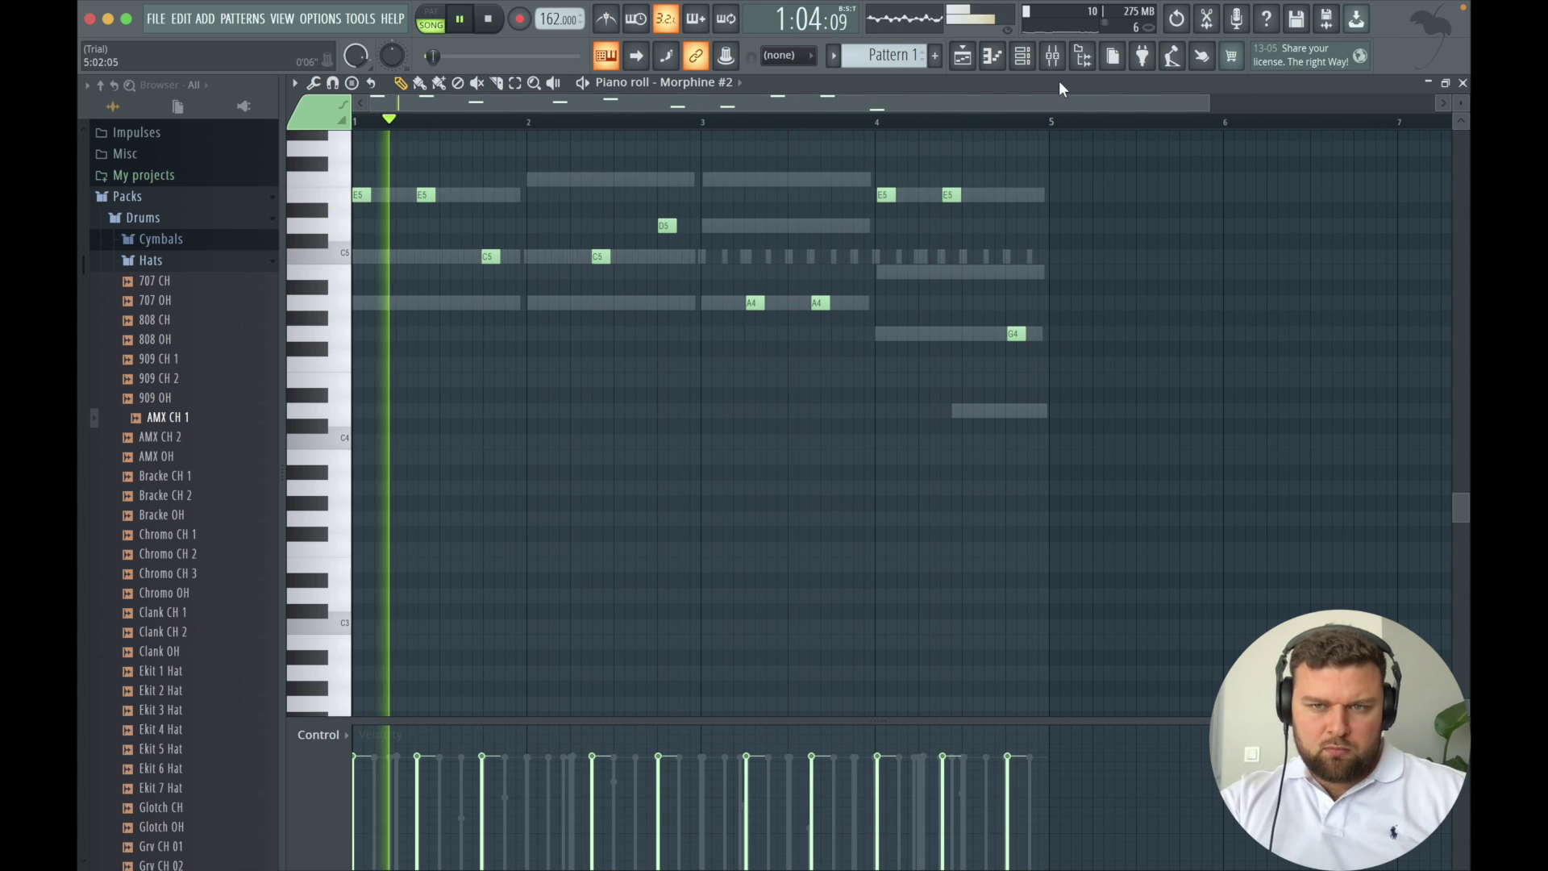
# Stop playback, route Morphine #2 to mixer insert 9, and cut that insert's low shelf by 18.0 at 140 Hz.
pyautogui.click(1032, 69)
pyautogui.press('space')
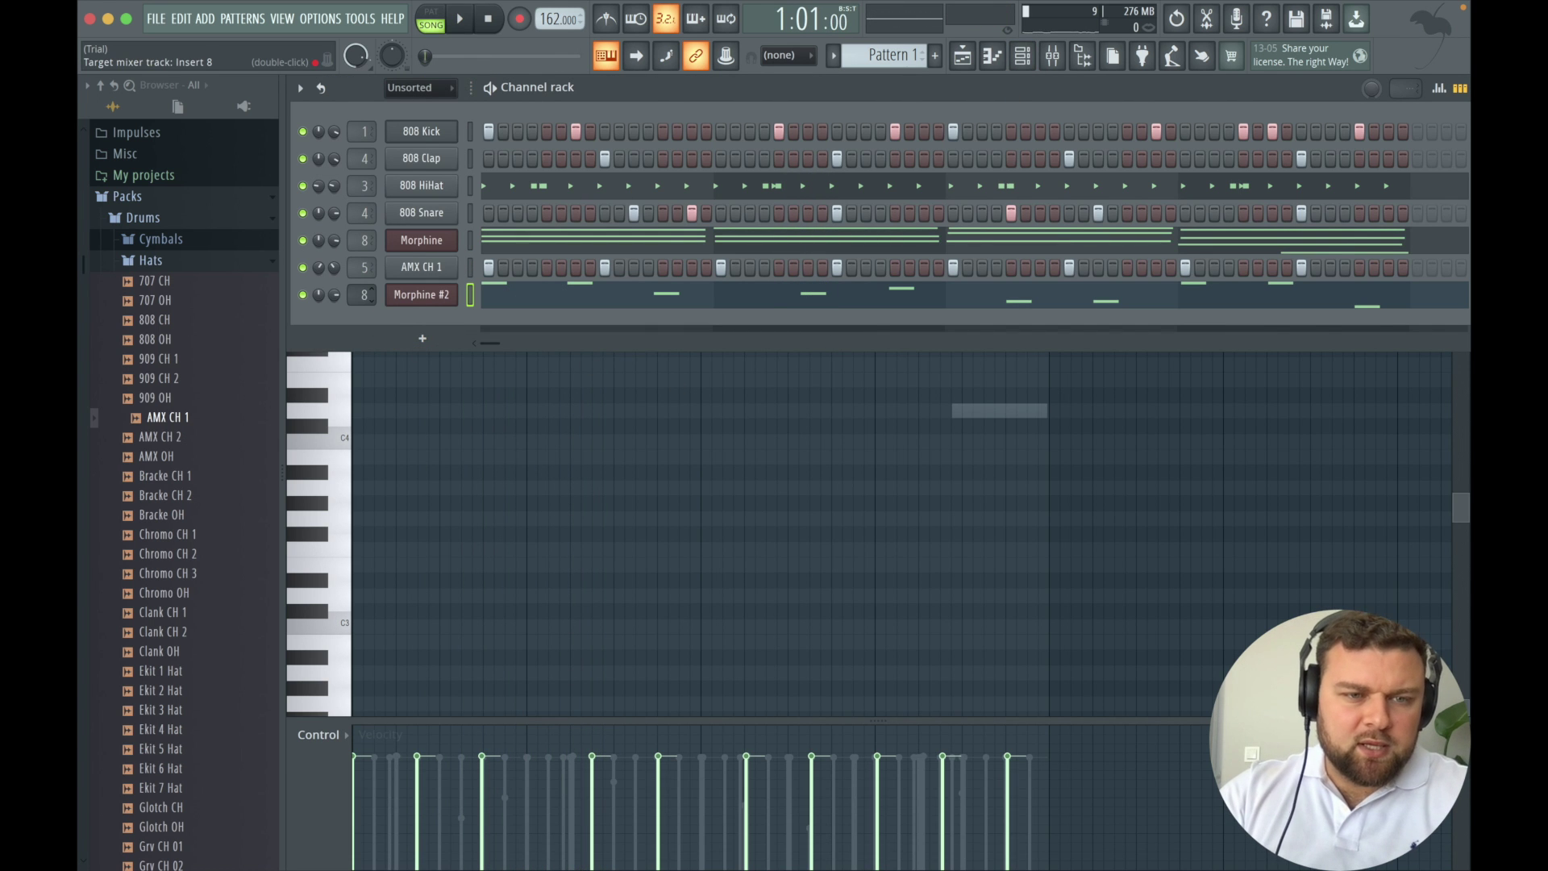
pyautogui.click(1053, 55)
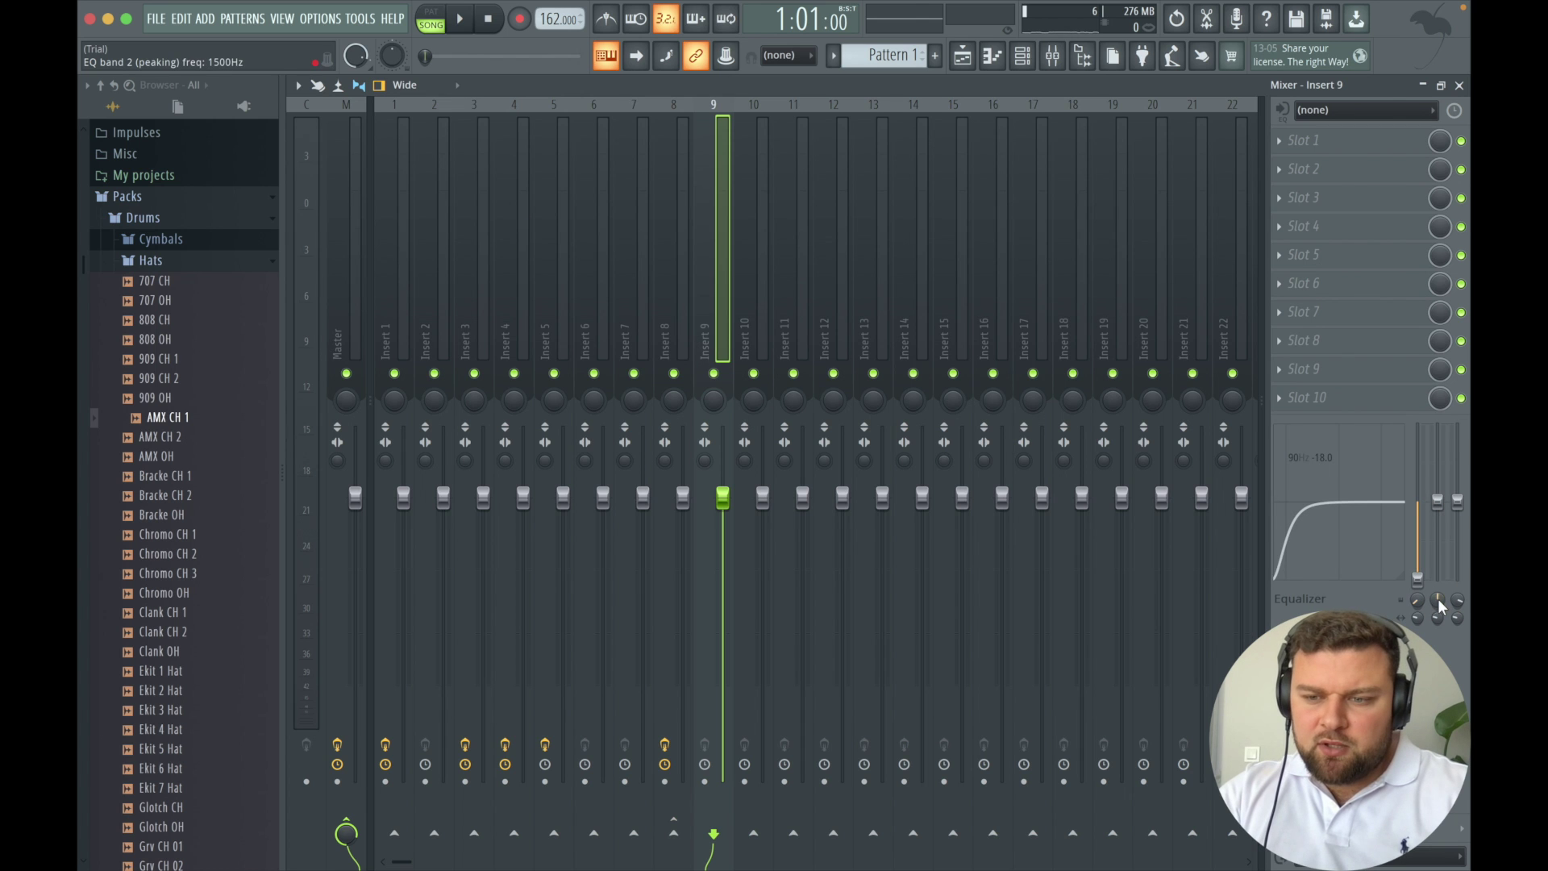
pyautogui.moveTo(1418, 601); pyautogui.dragTo(1417, 598)
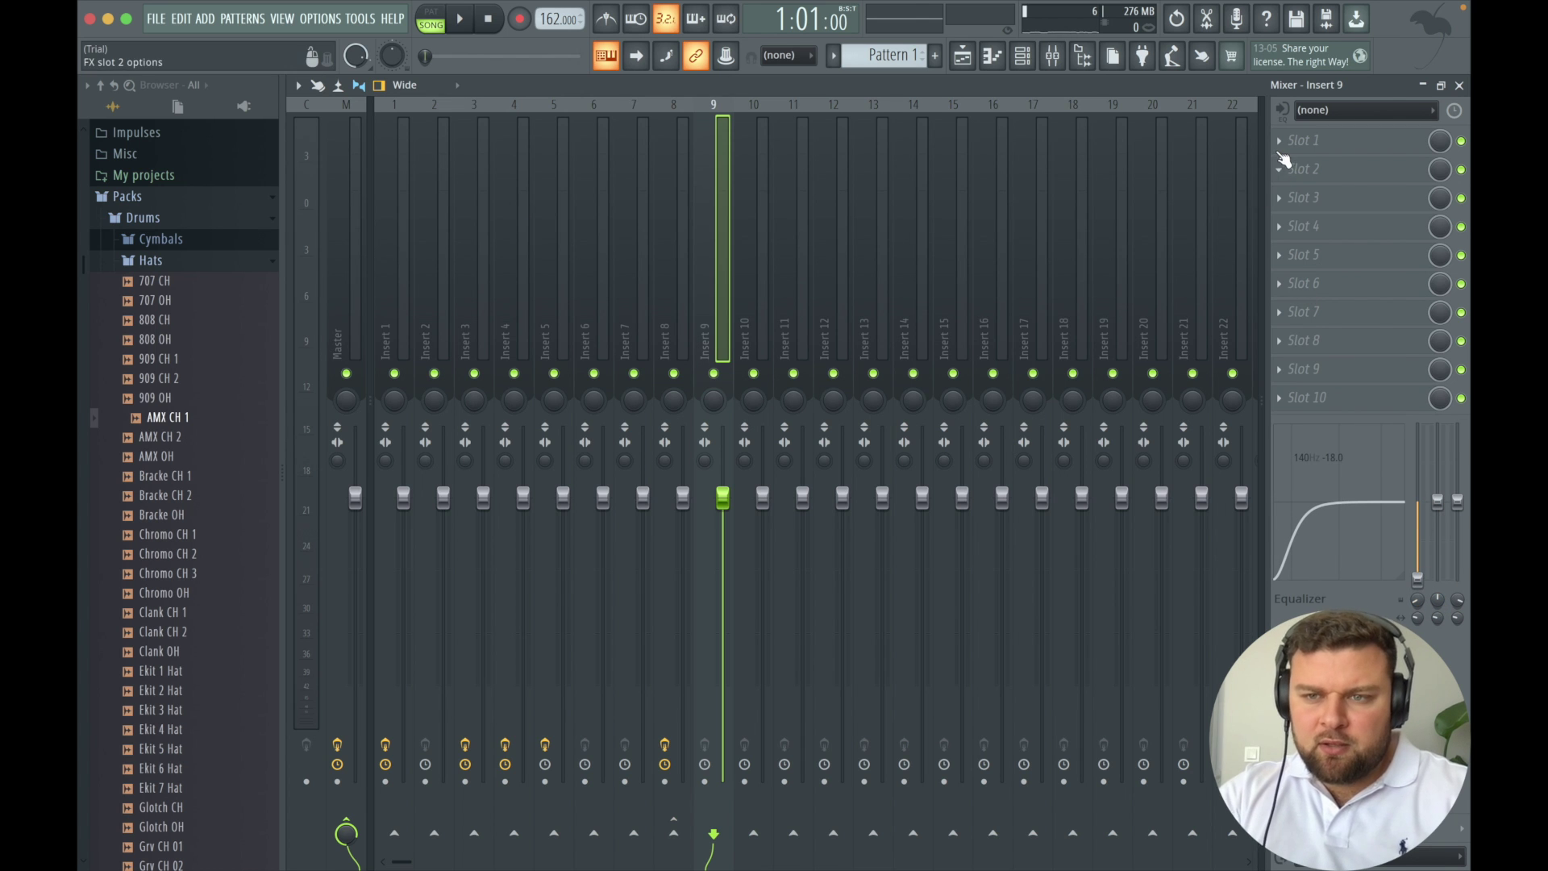
# Load Fruity Stereo Enhancer in slot 1 of insert 9, start playback and close the plugin window.
pyautogui.click(1282, 159)
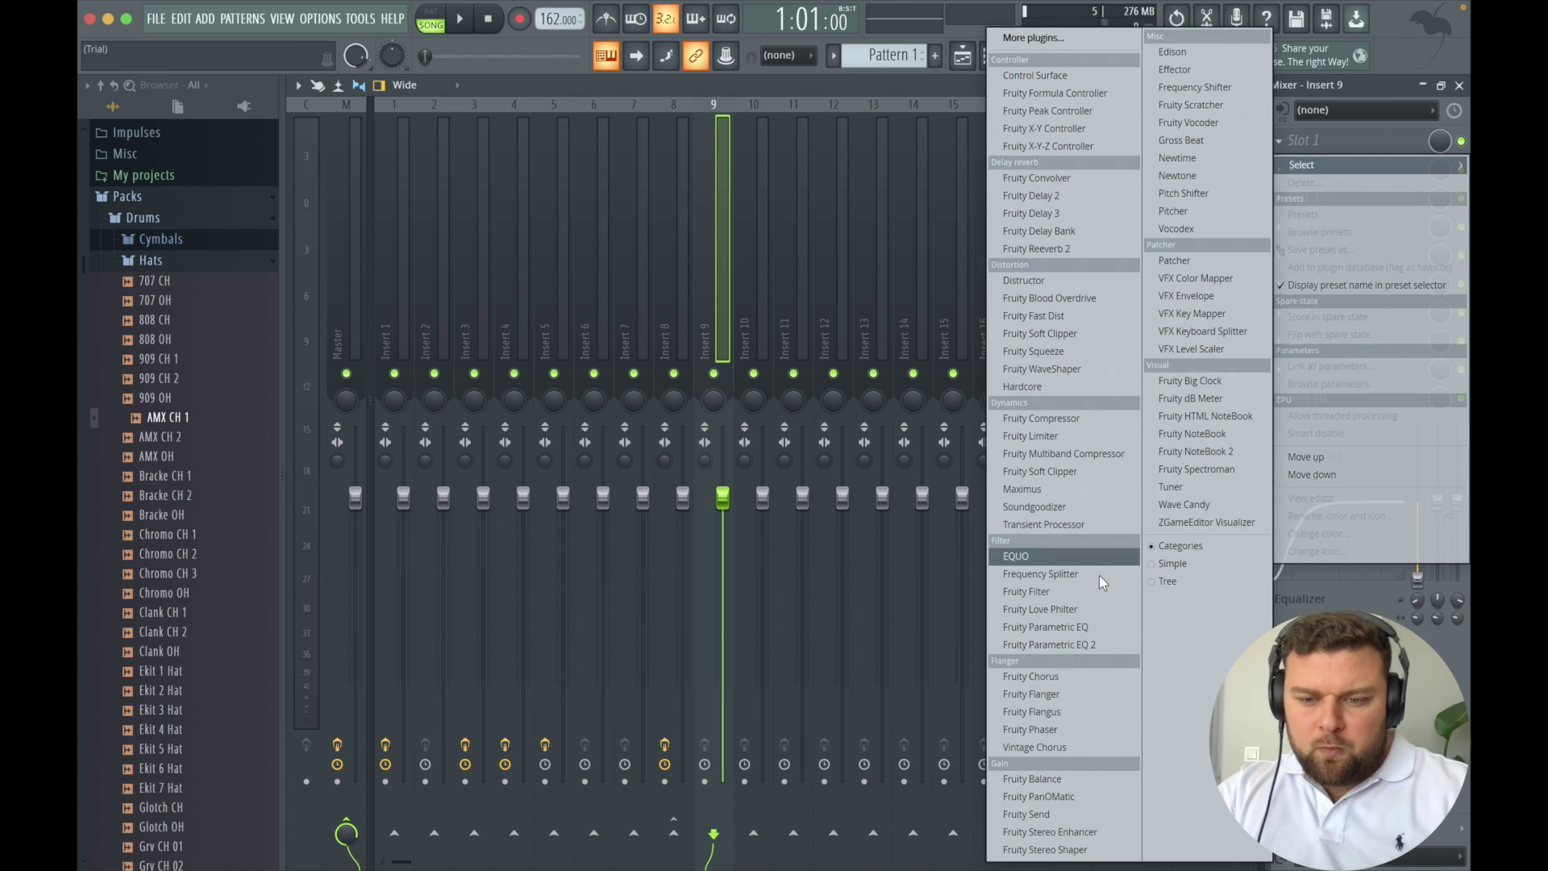
pyautogui.click(1076, 831)
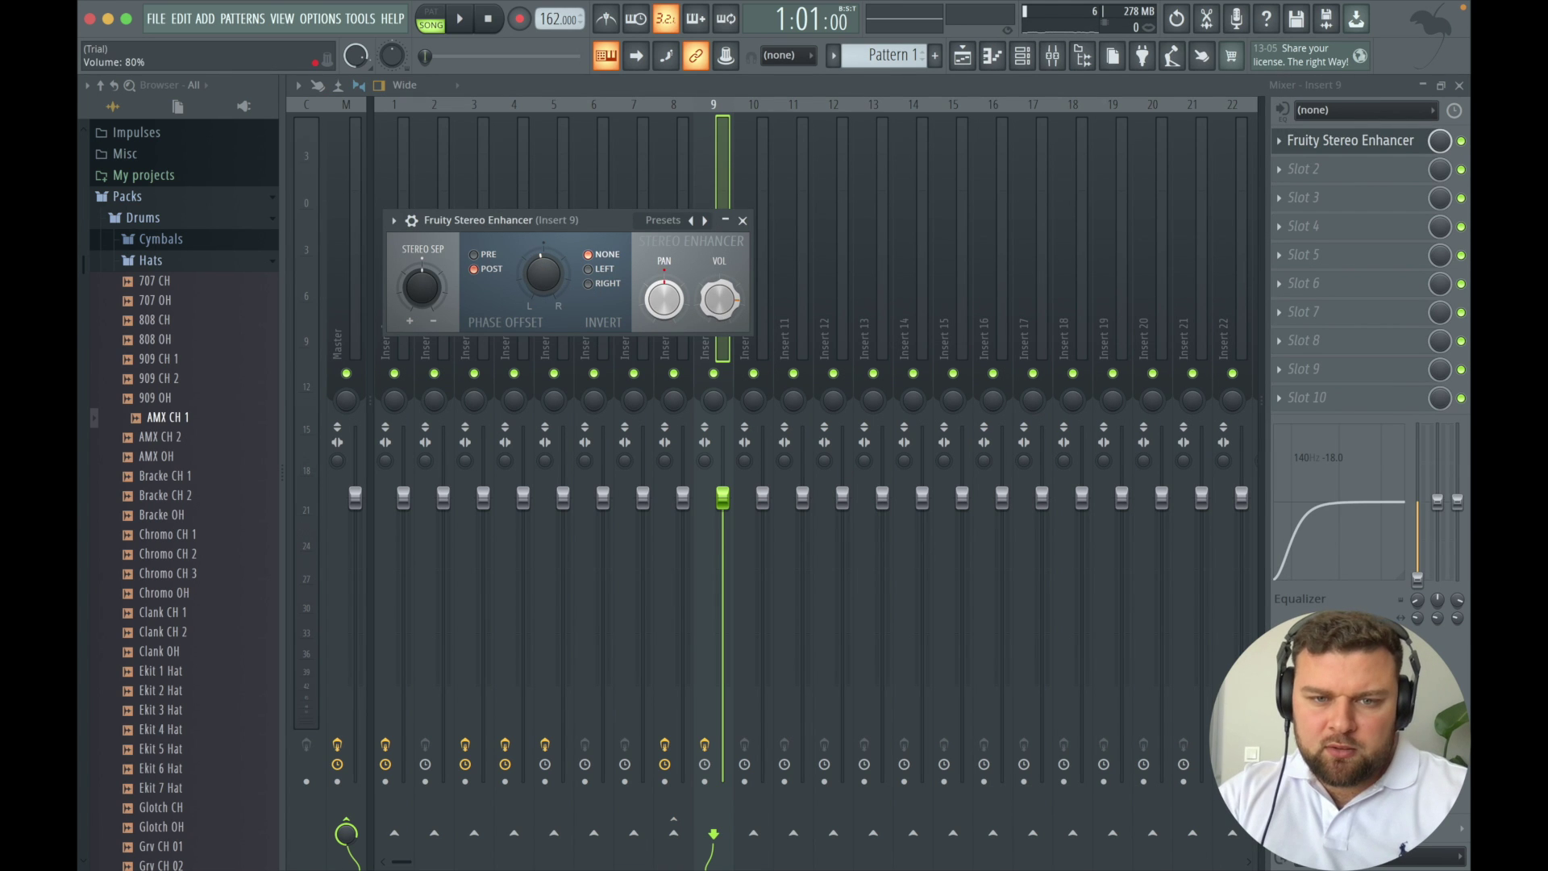
pyautogui.press('space')
pyautogui.click(743, 220)
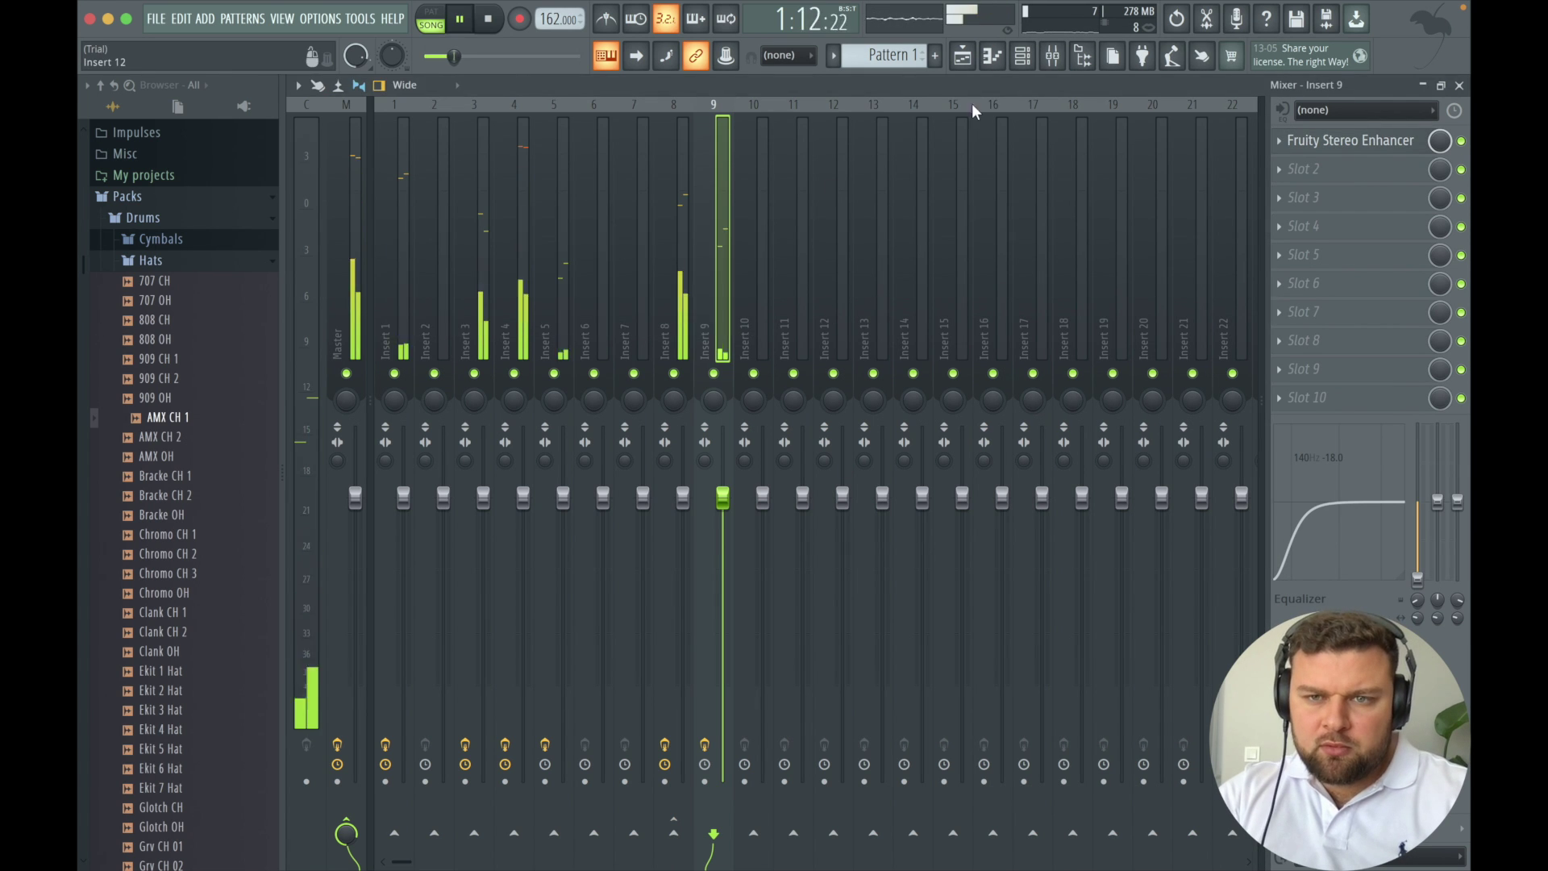
# Load Fruity Stereo Enhancer in slot 4 of mixer insert 8, used by the Morphine chord channel.
pyautogui.click(1023, 56)
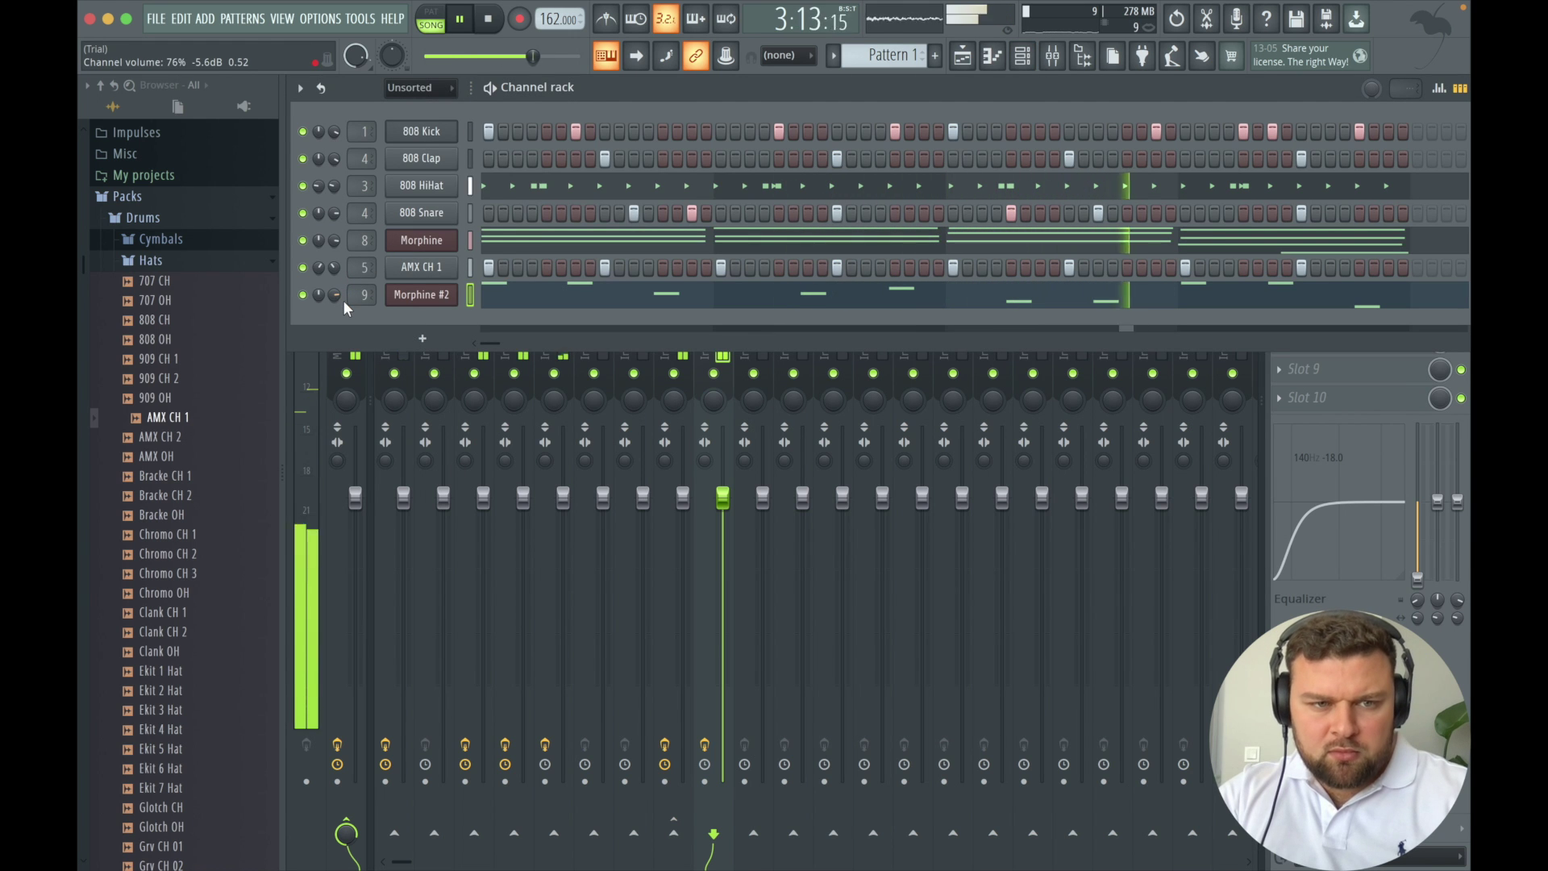
pyautogui.click(421, 240)
pyautogui.click(1097, 60)
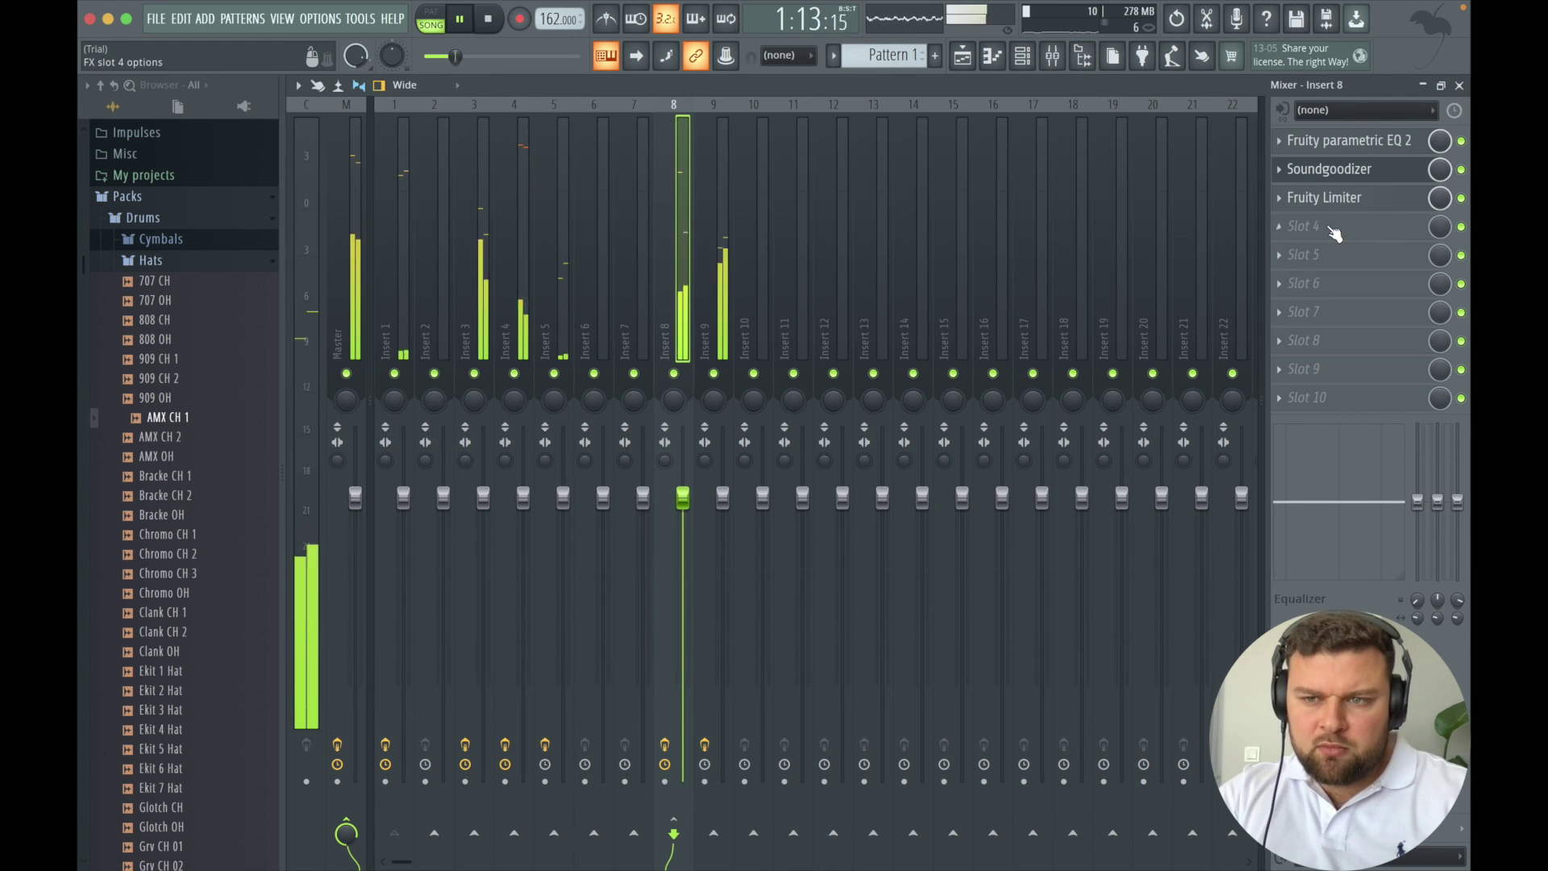
pyautogui.click(1290, 228)
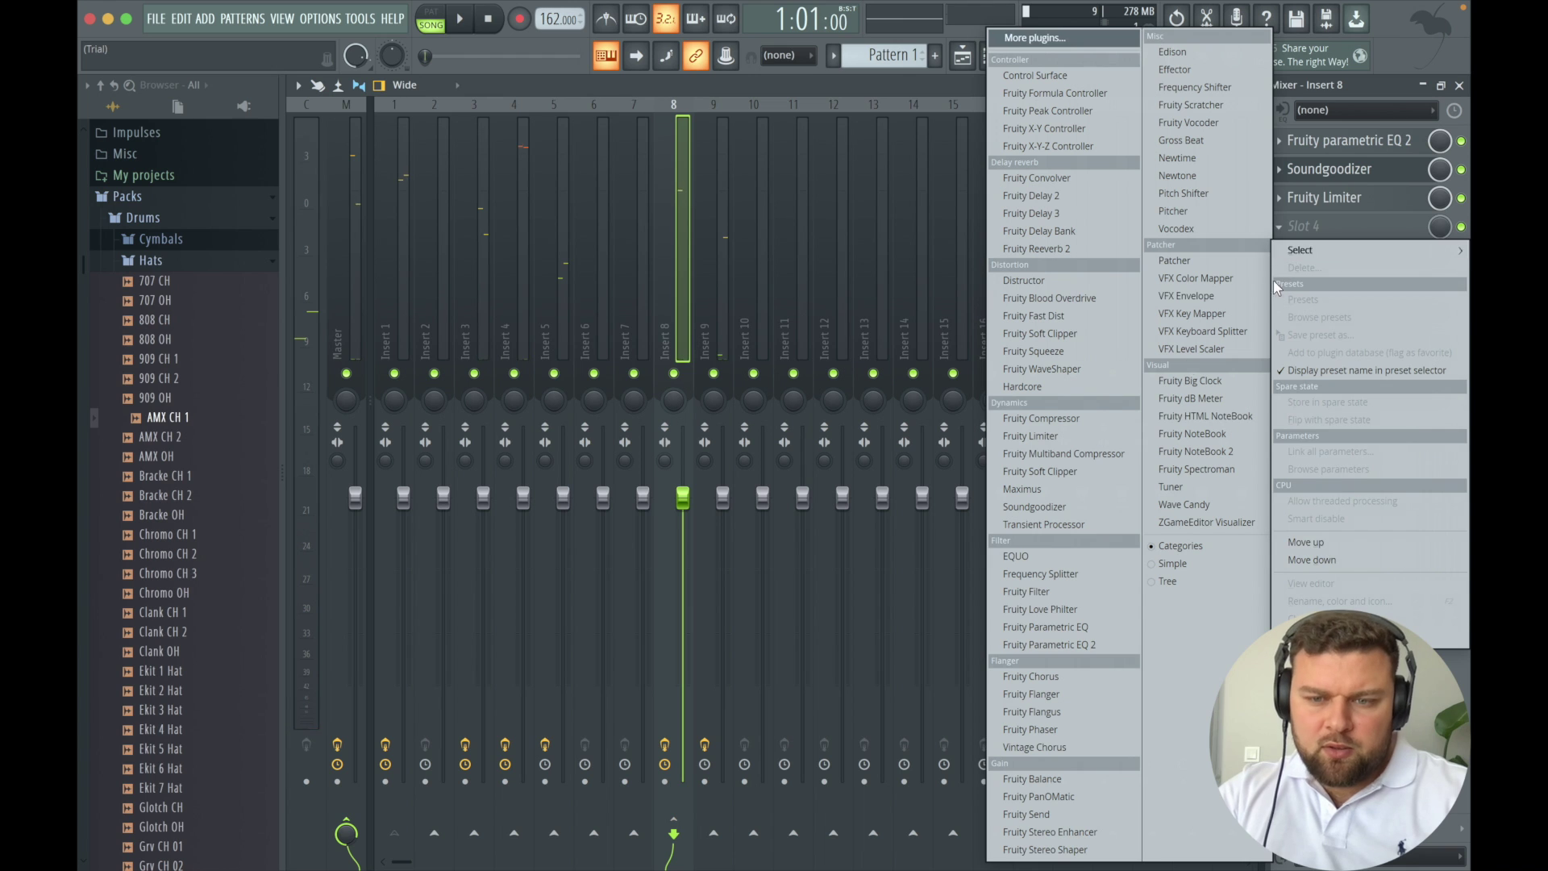
pyautogui.click(1050, 832)
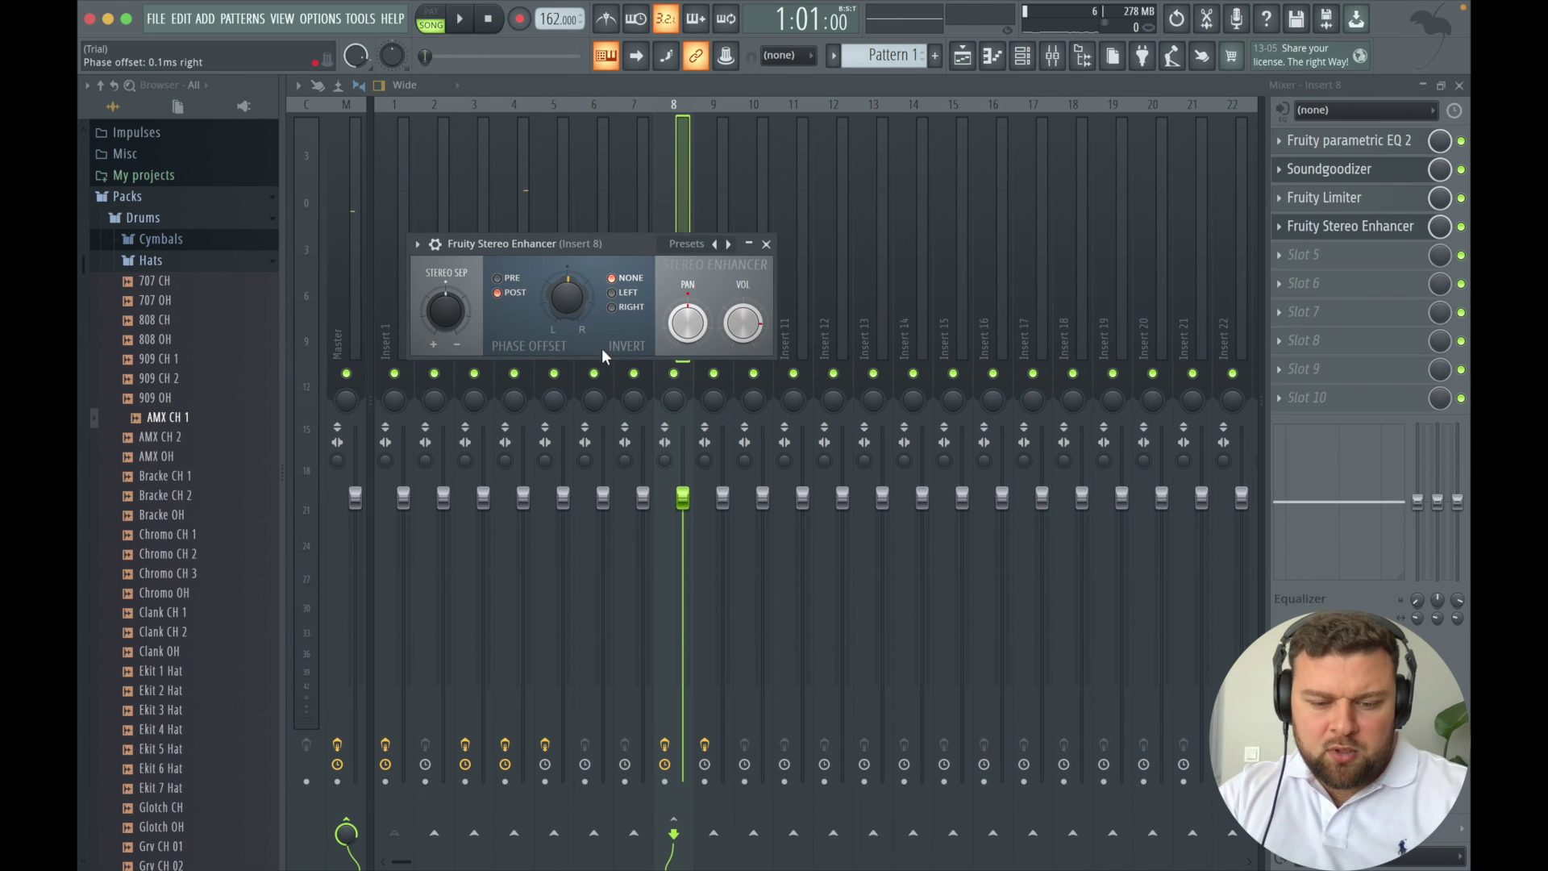
# During playback, set the enhancer's phase offset to 0.2 ms right and lower the Morphine #2 channel volume to 66%, and stop playback.
pyautogui.press('space')
pyautogui.scroll(1, 569, 300)
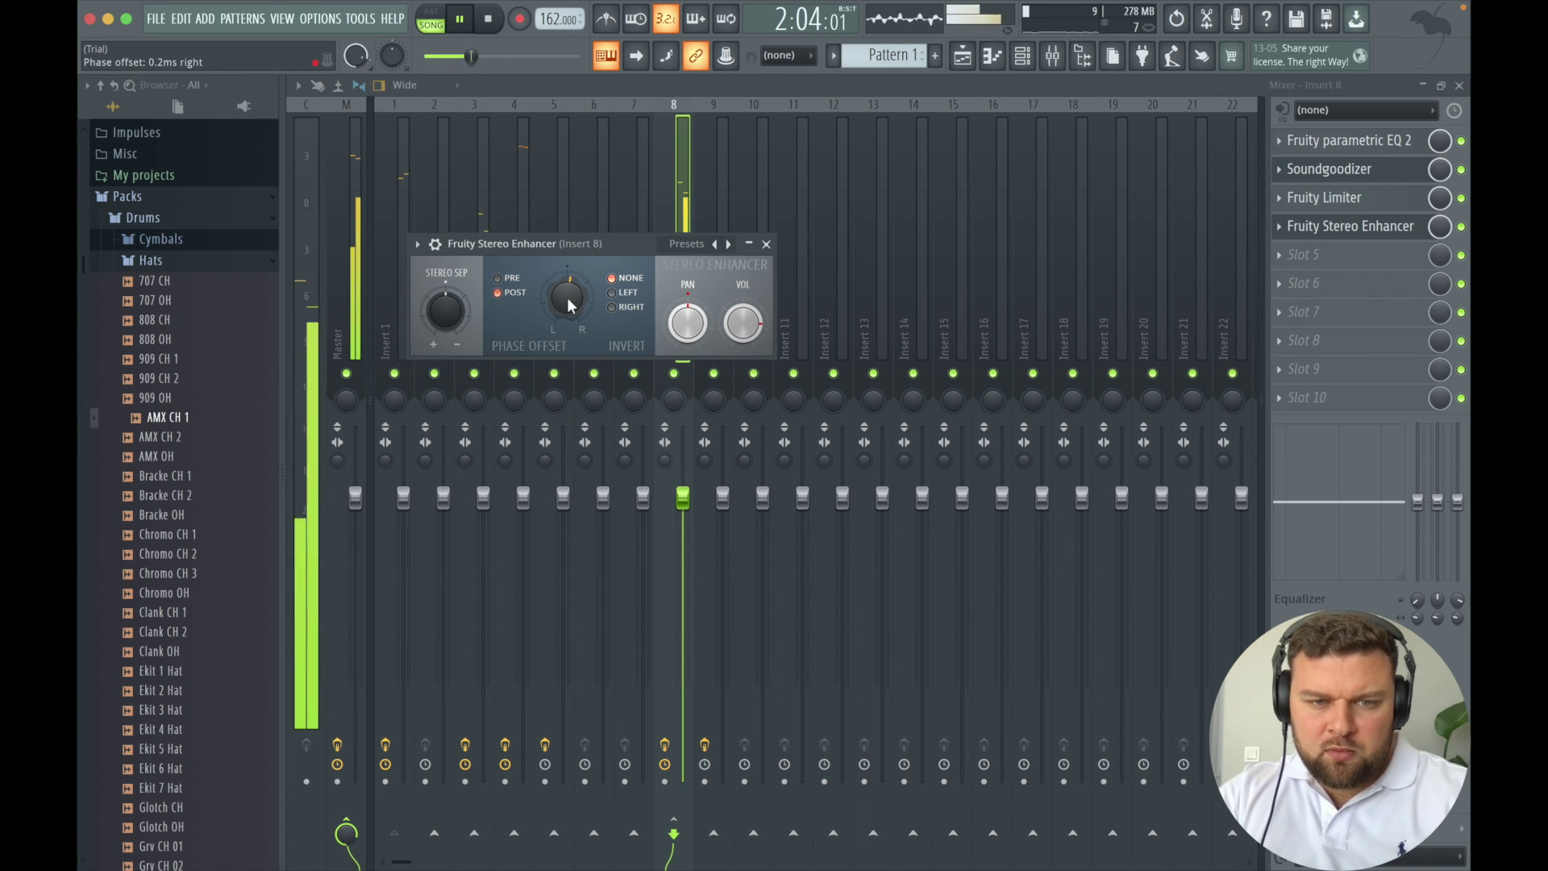
pyautogui.click(766, 243)
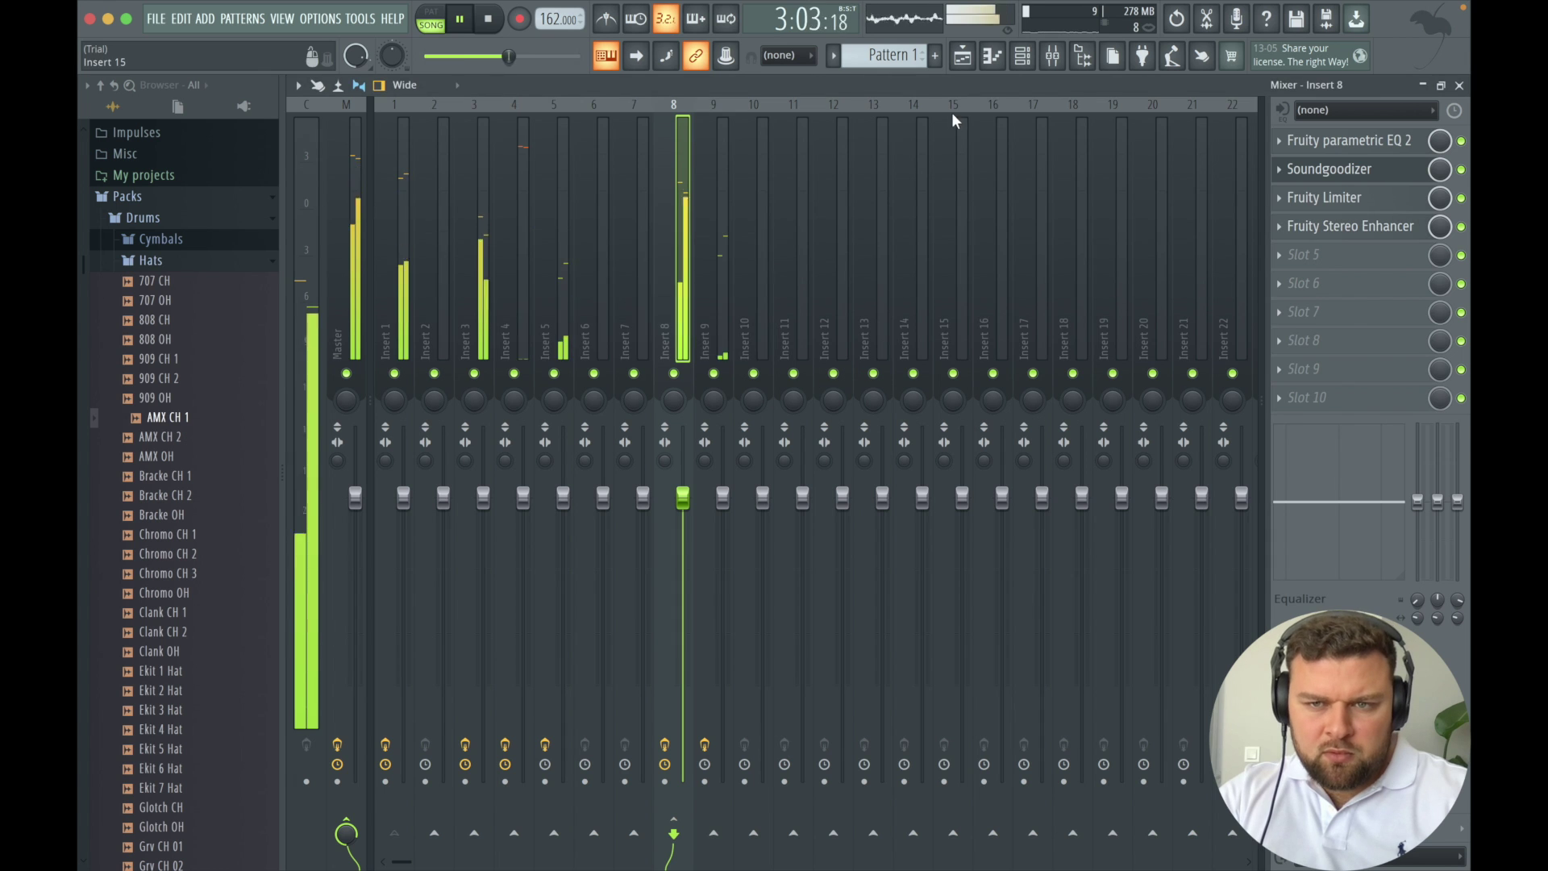
pyautogui.click(1027, 58)
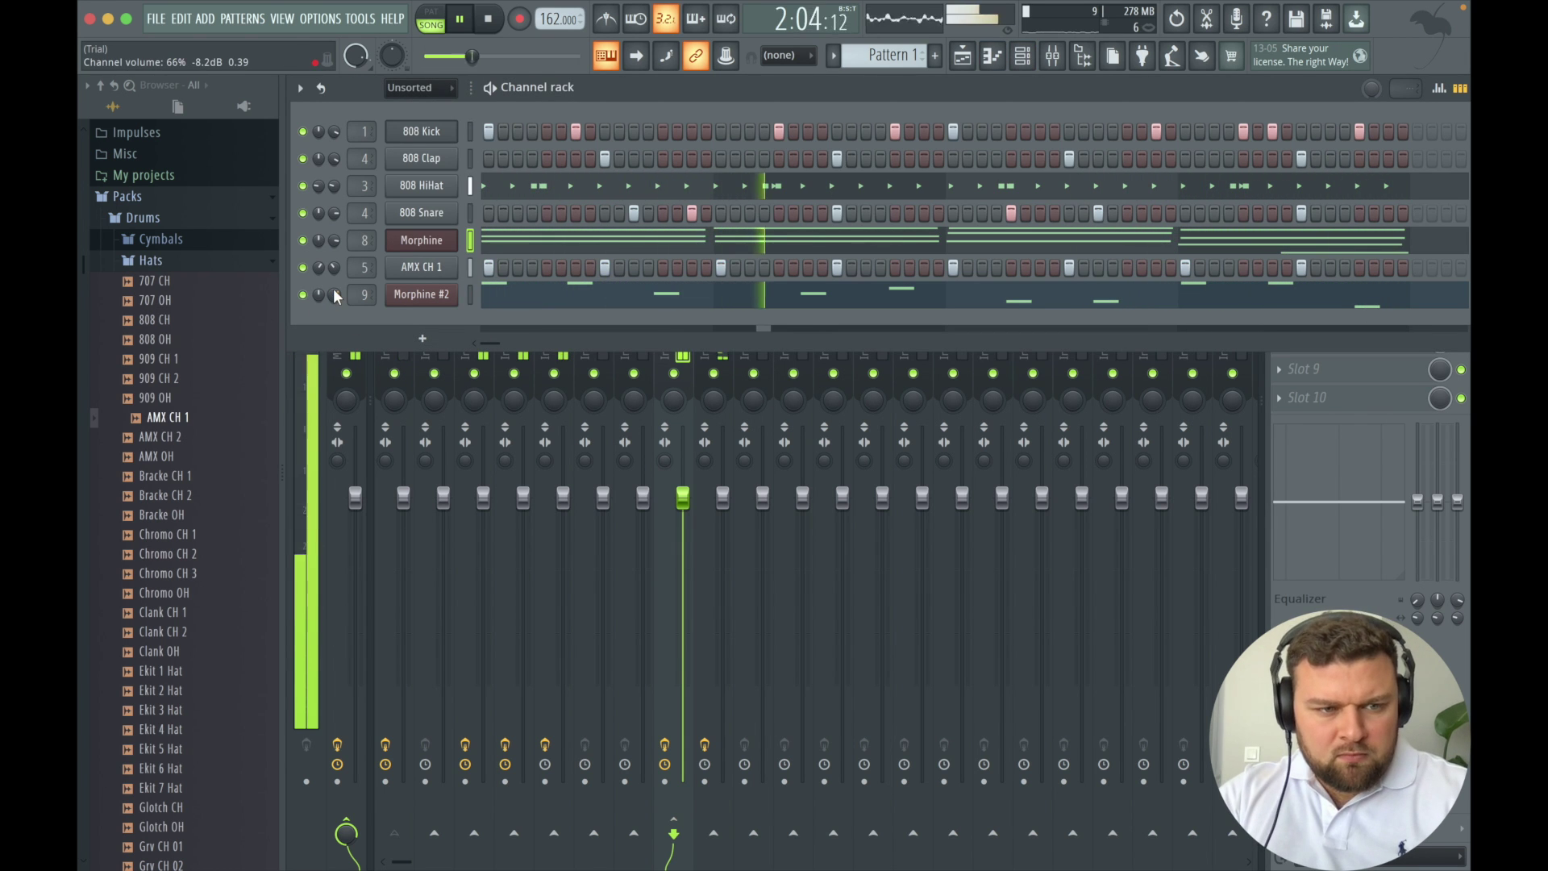
pyautogui.press('space')
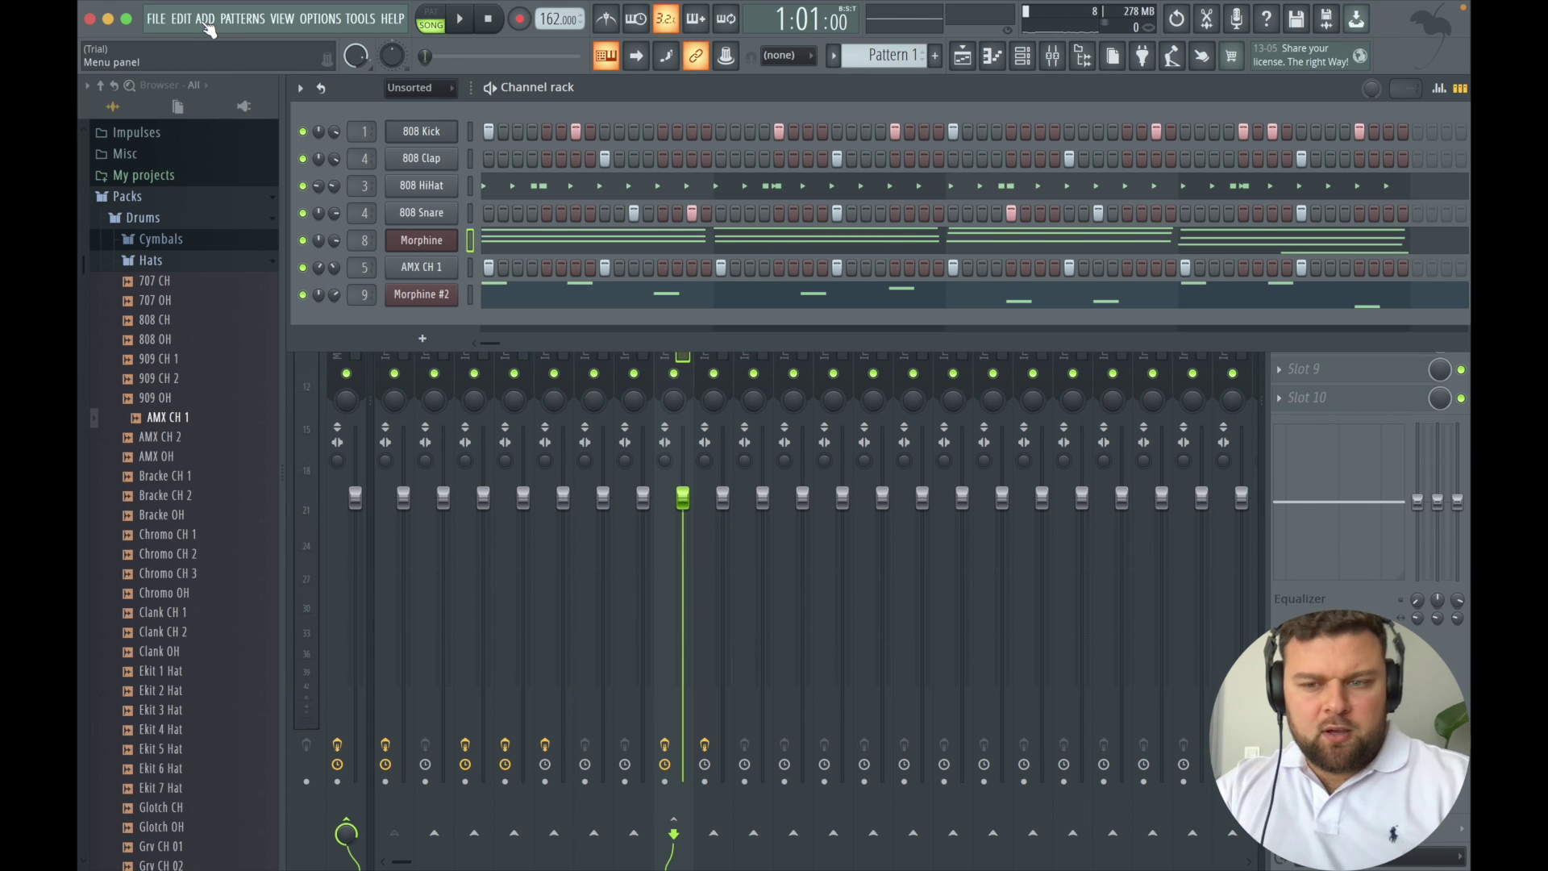
# Add a BooBass channel, close its plugin window and open its piano roll.
pyautogui.click(205, 19)
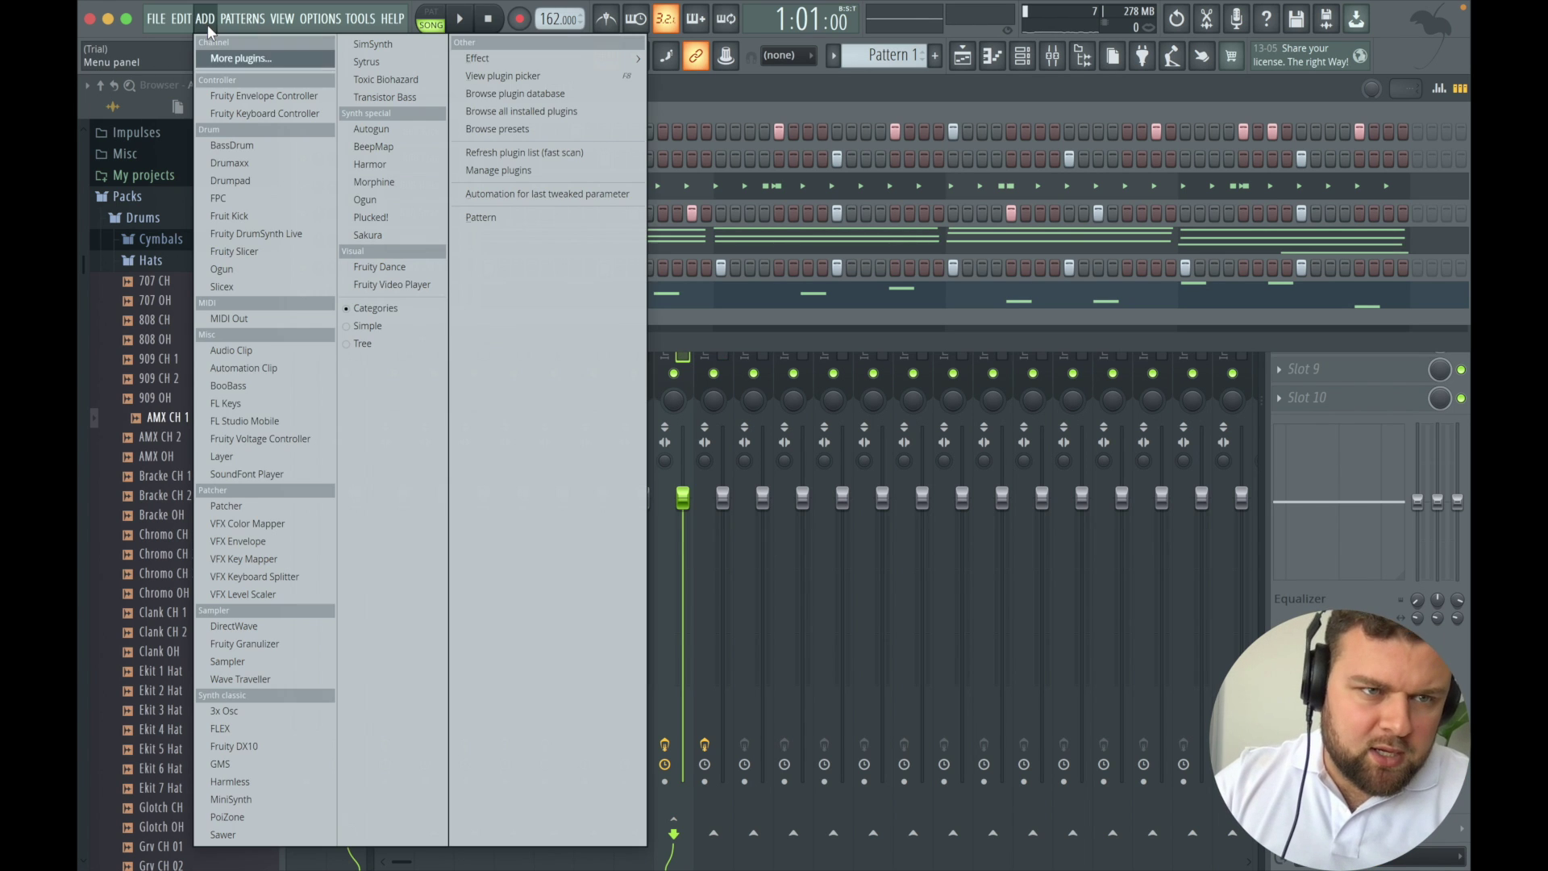
pyautogui.click(288, 385)
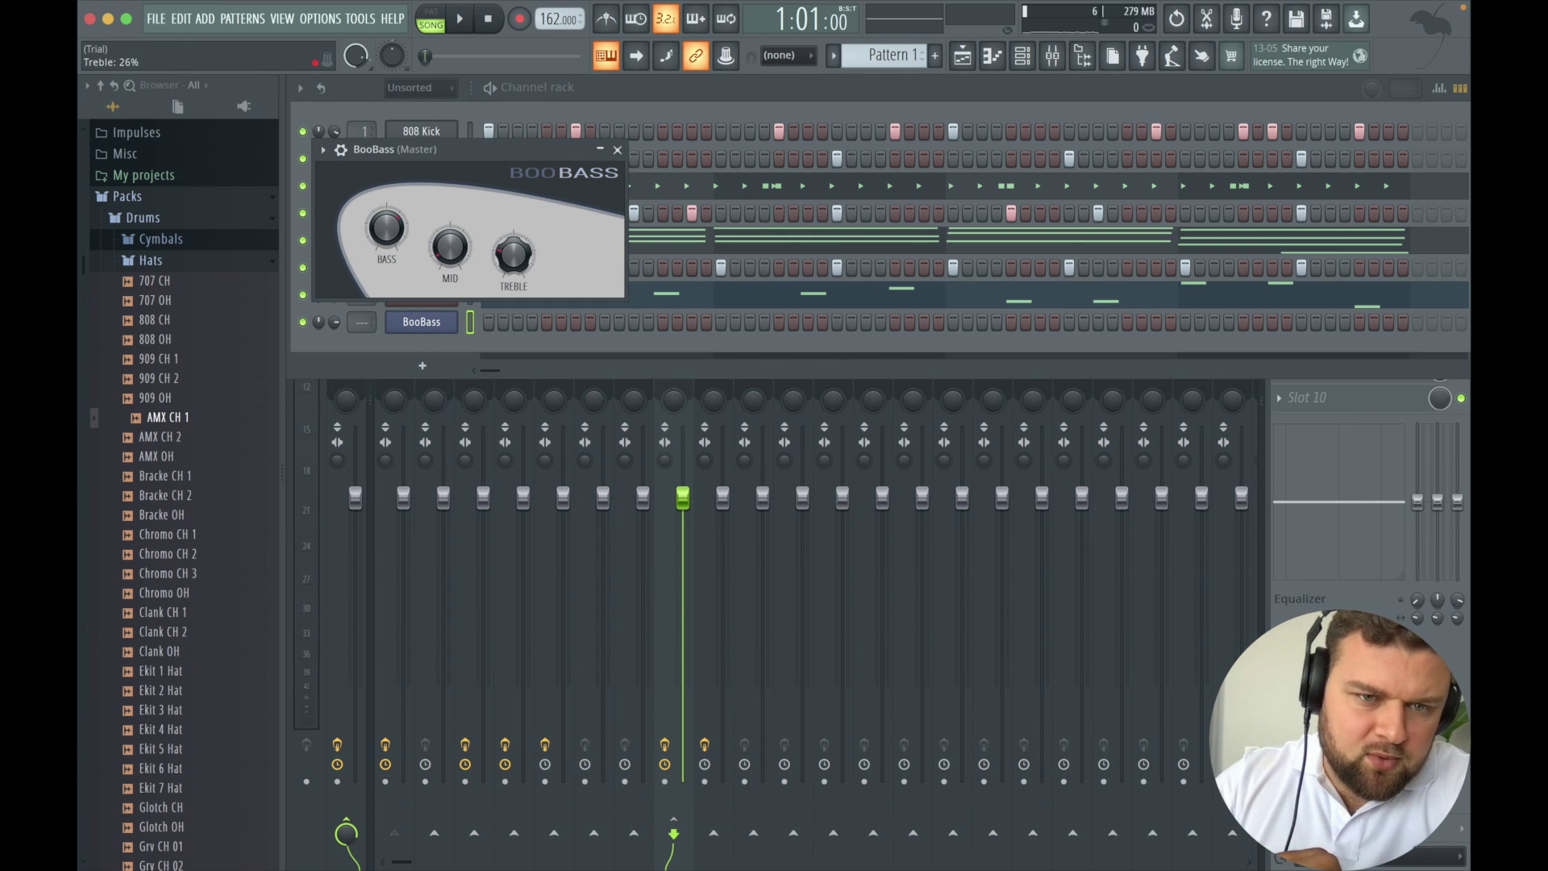
pyautogui.click(618, 150)
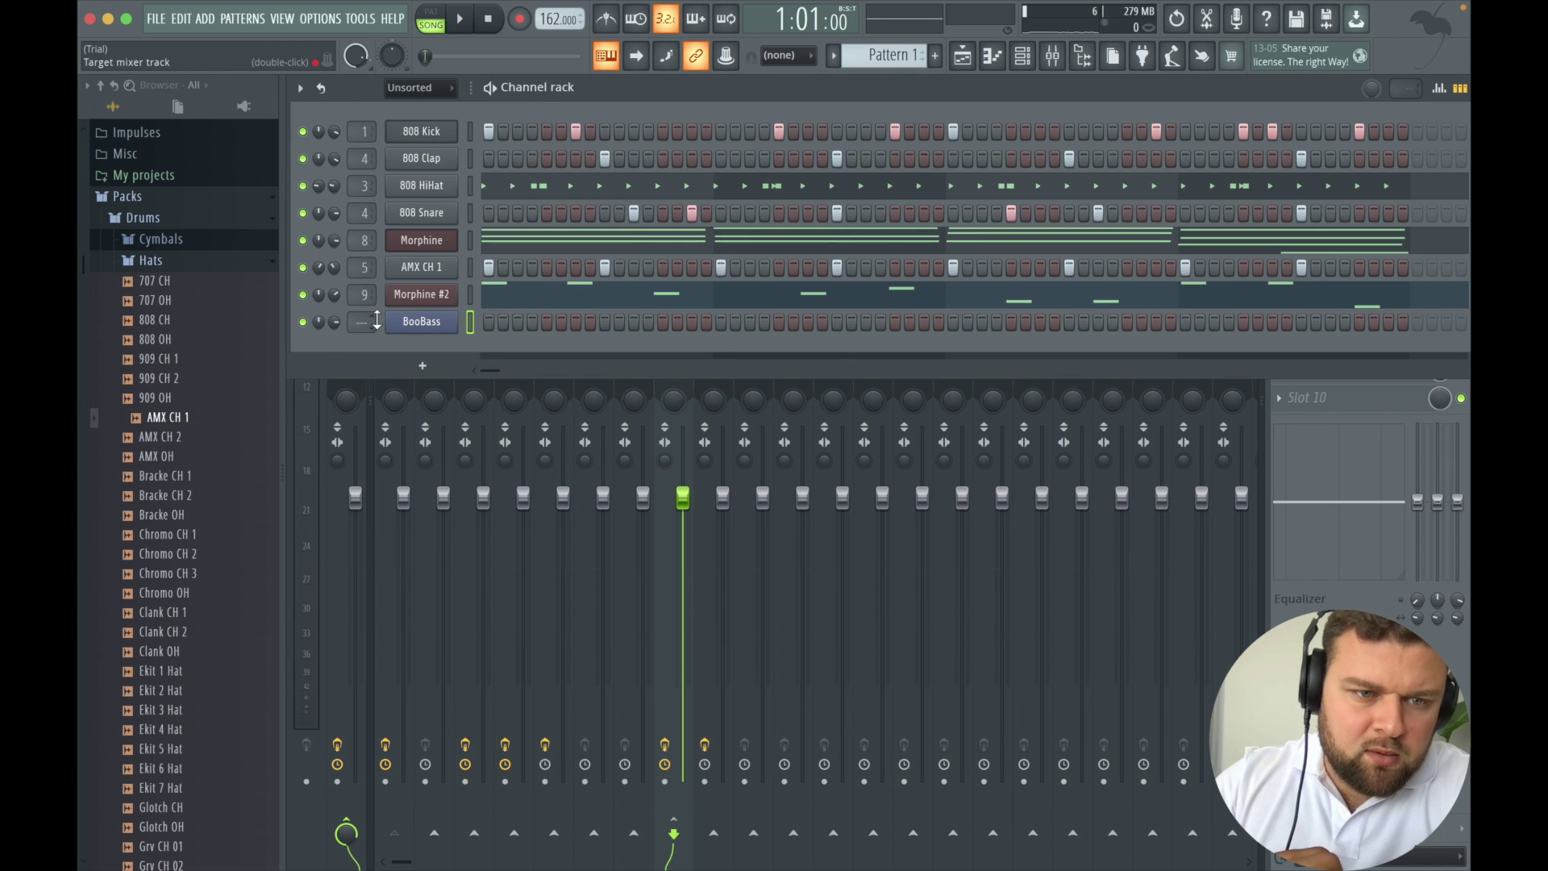
pyautogui.rightClick(432, 326)
pyautogui.click(488, 321)
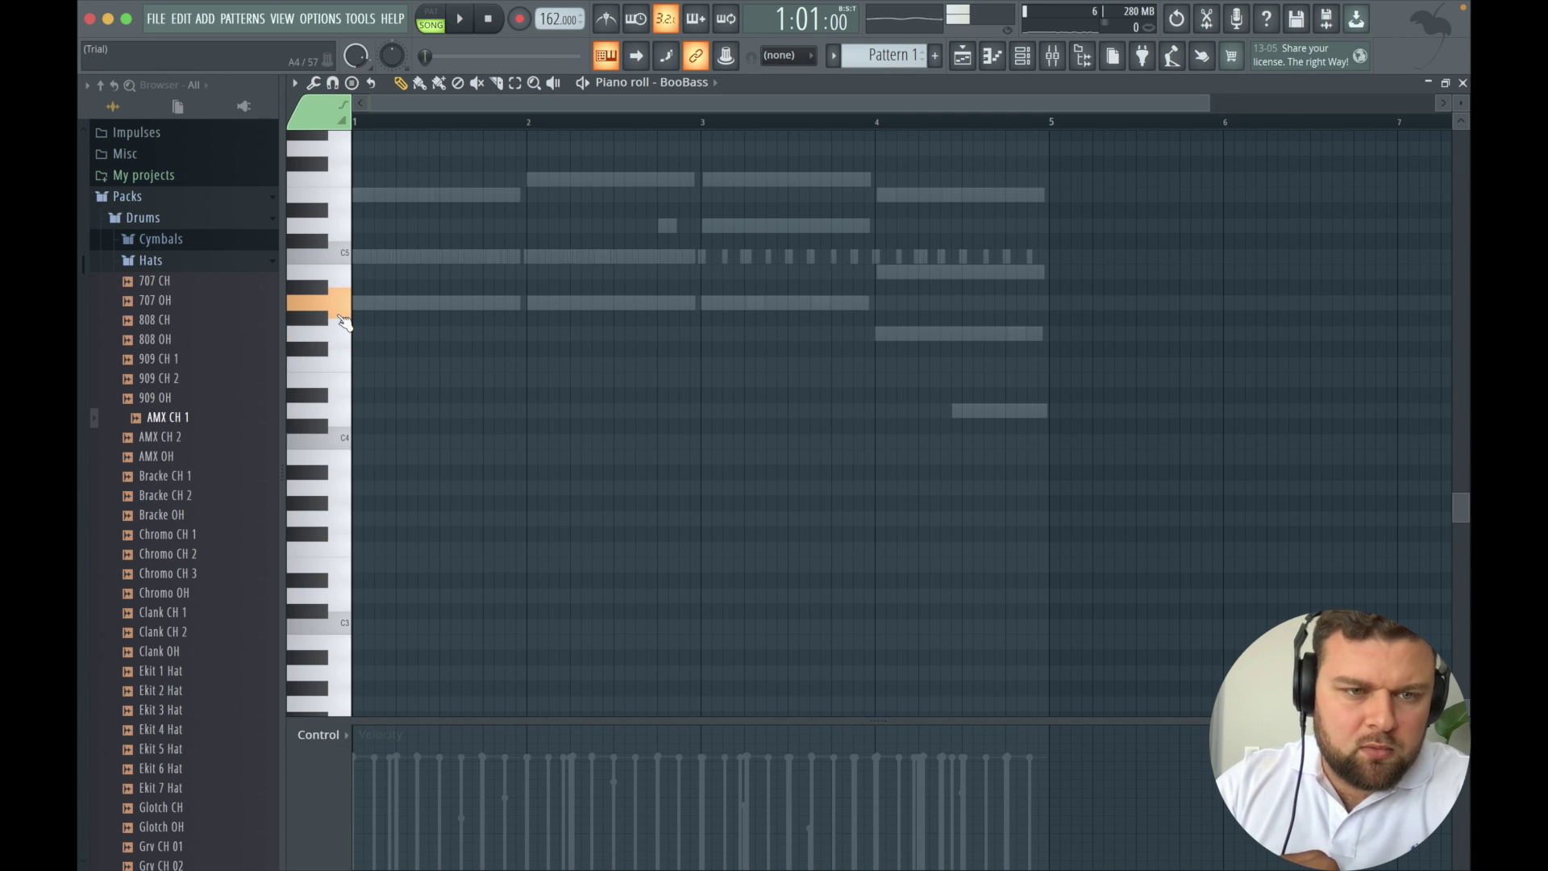
# Enter bar-long BooBass notes C5, A4, D5 and B4 in bars 1 to 4, playing the pattern between entries to check them.
pyautogui.press('space')
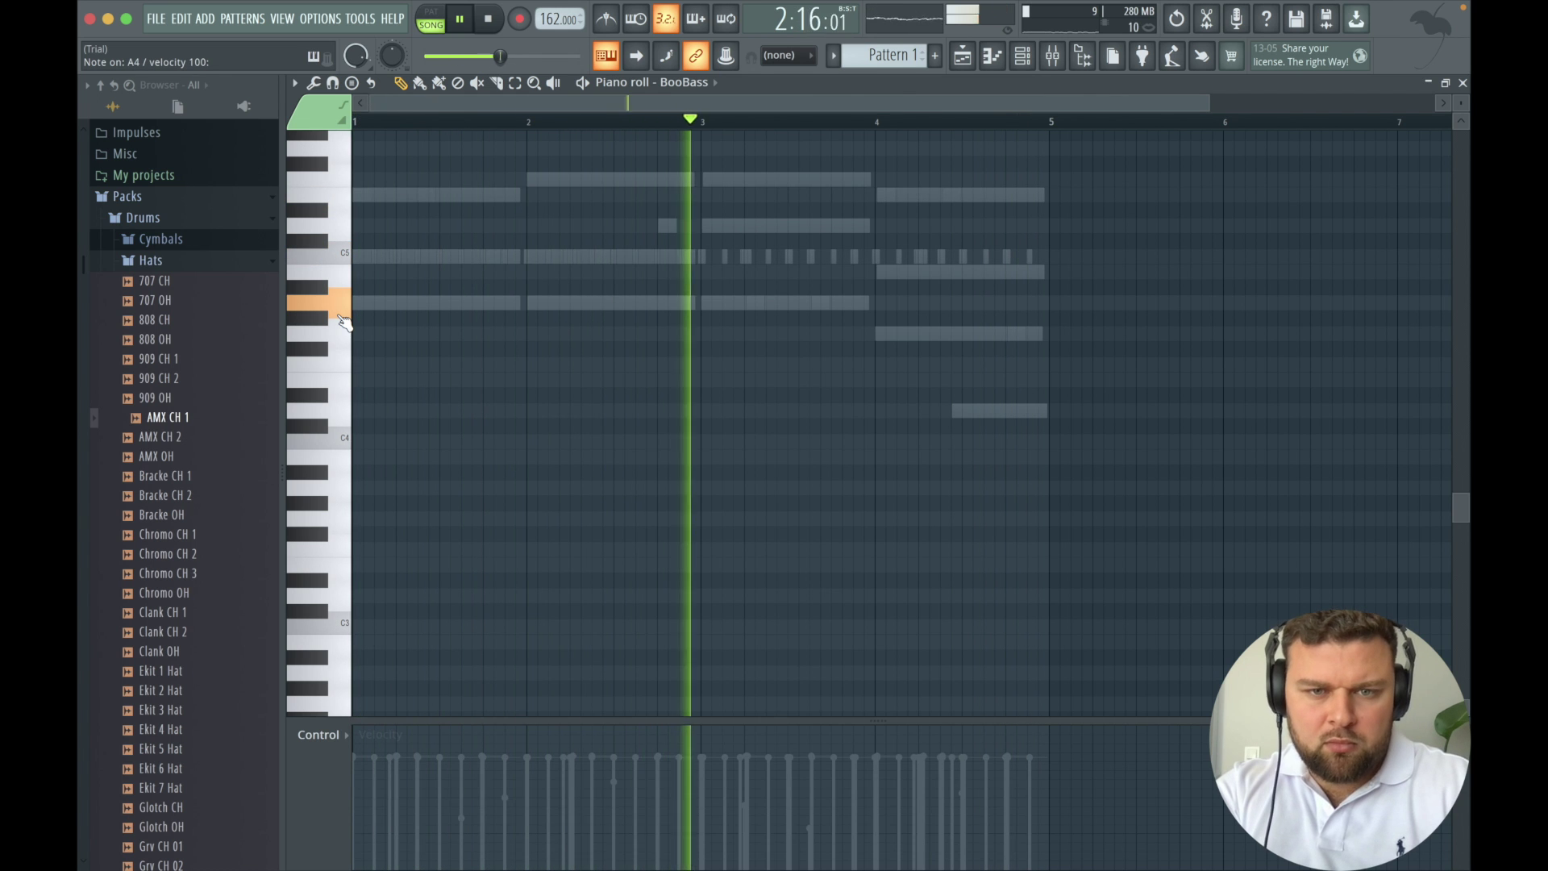
pyautogui.press('space')
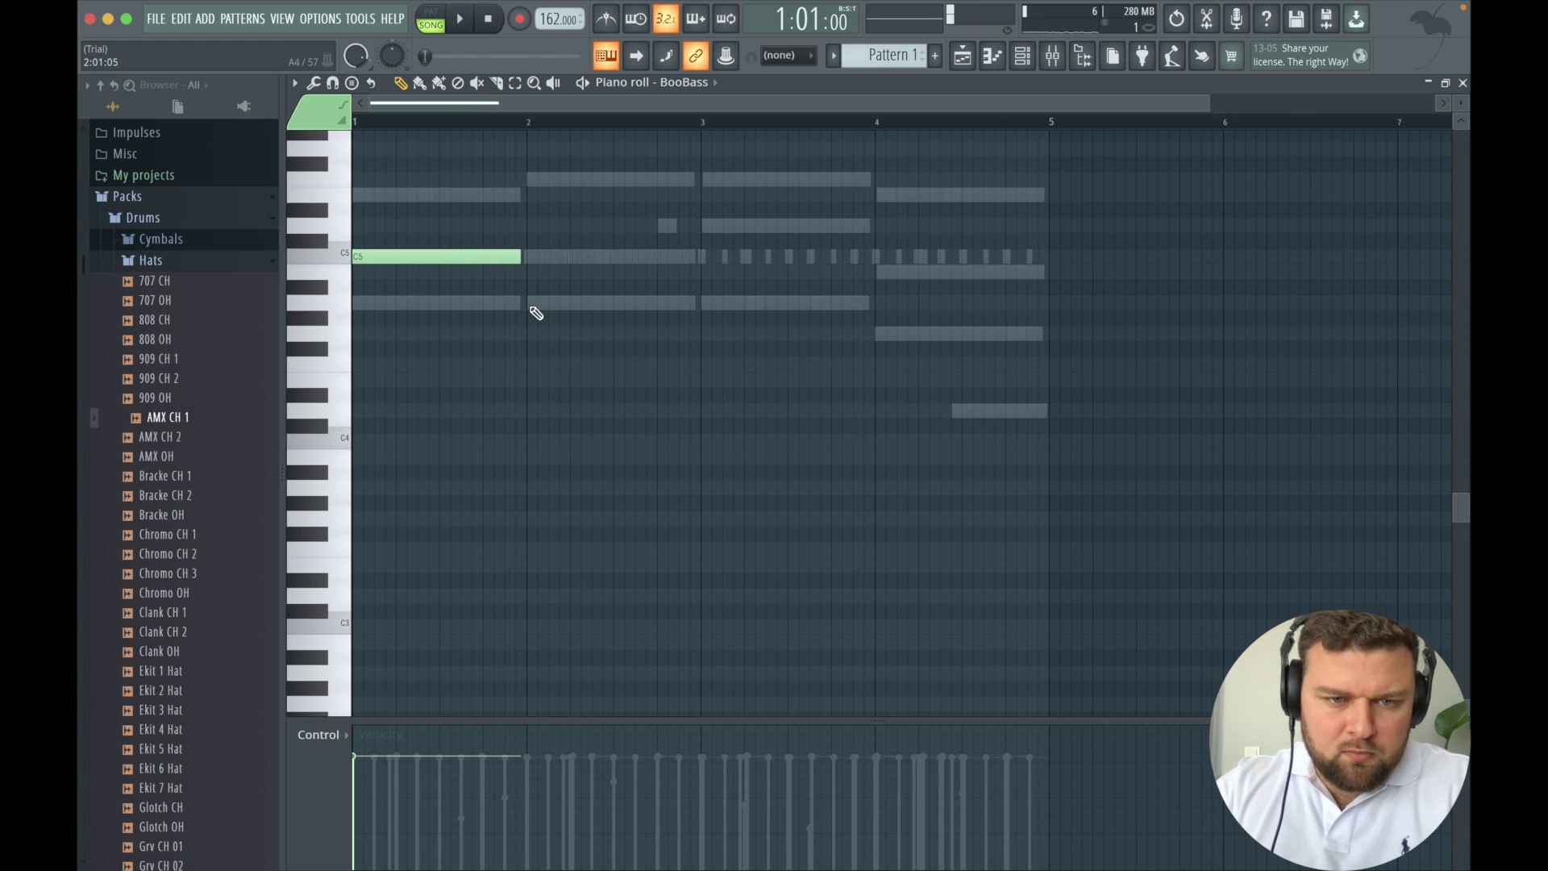
pyautogui.click(529, 305)
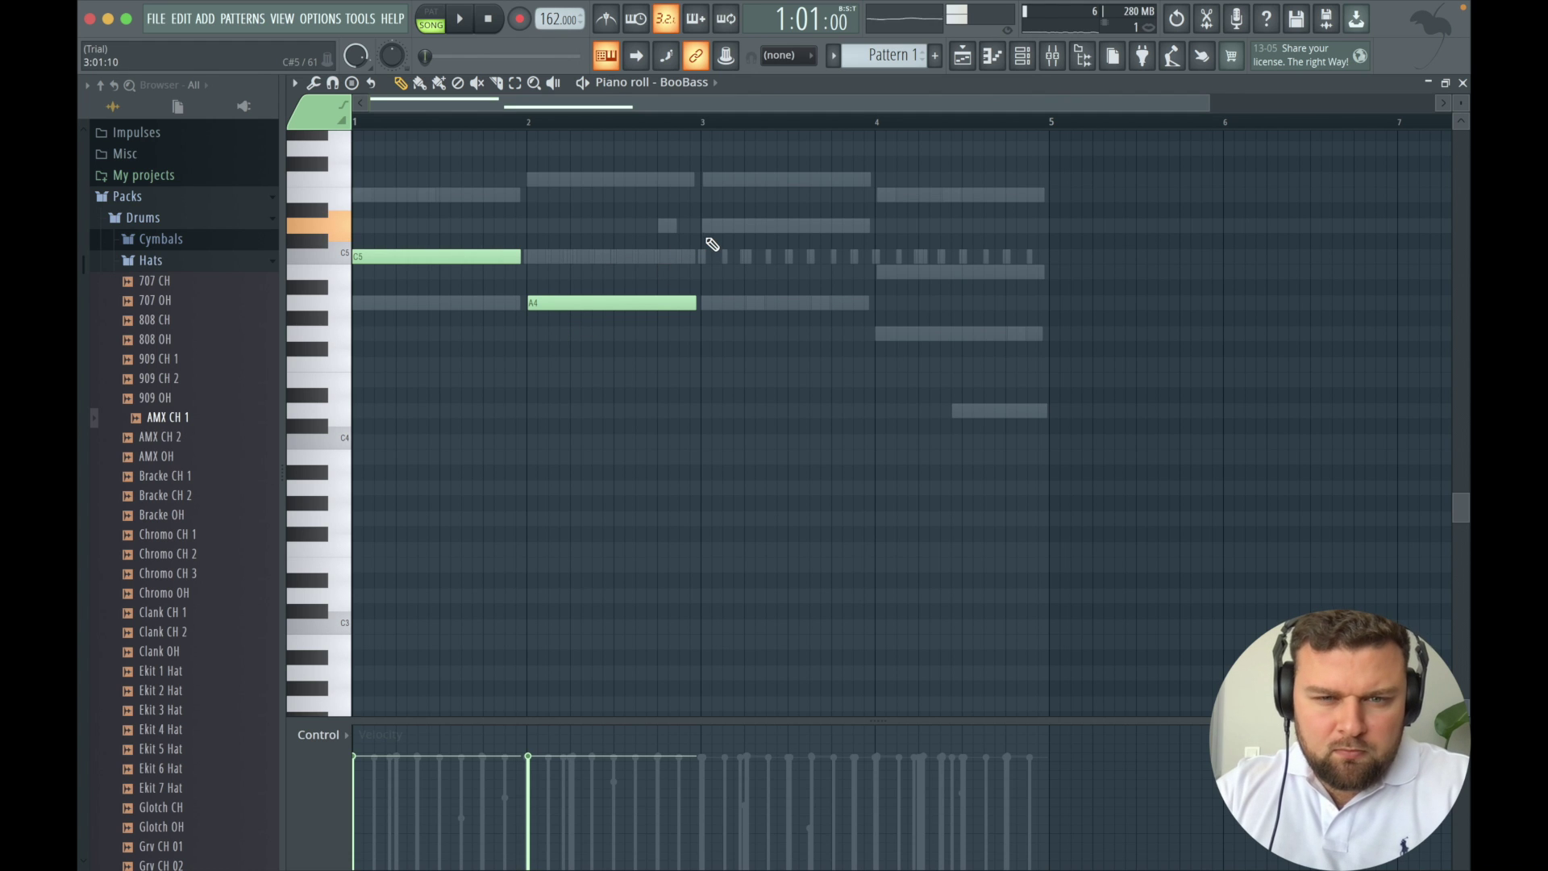
pyautogui.click(710, 228)
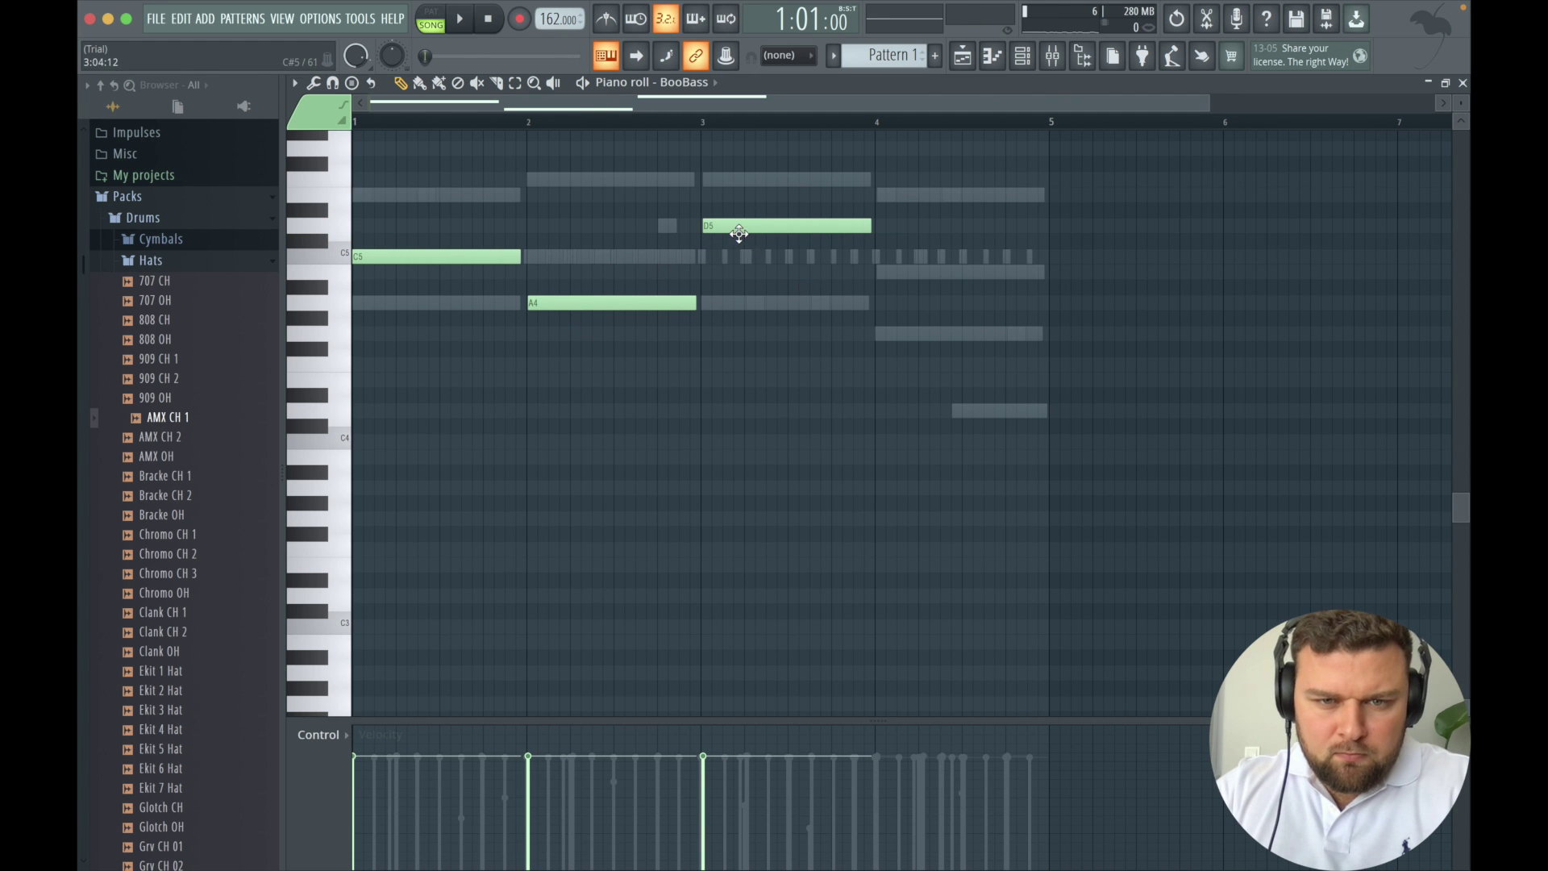
pyautogui.press('space')
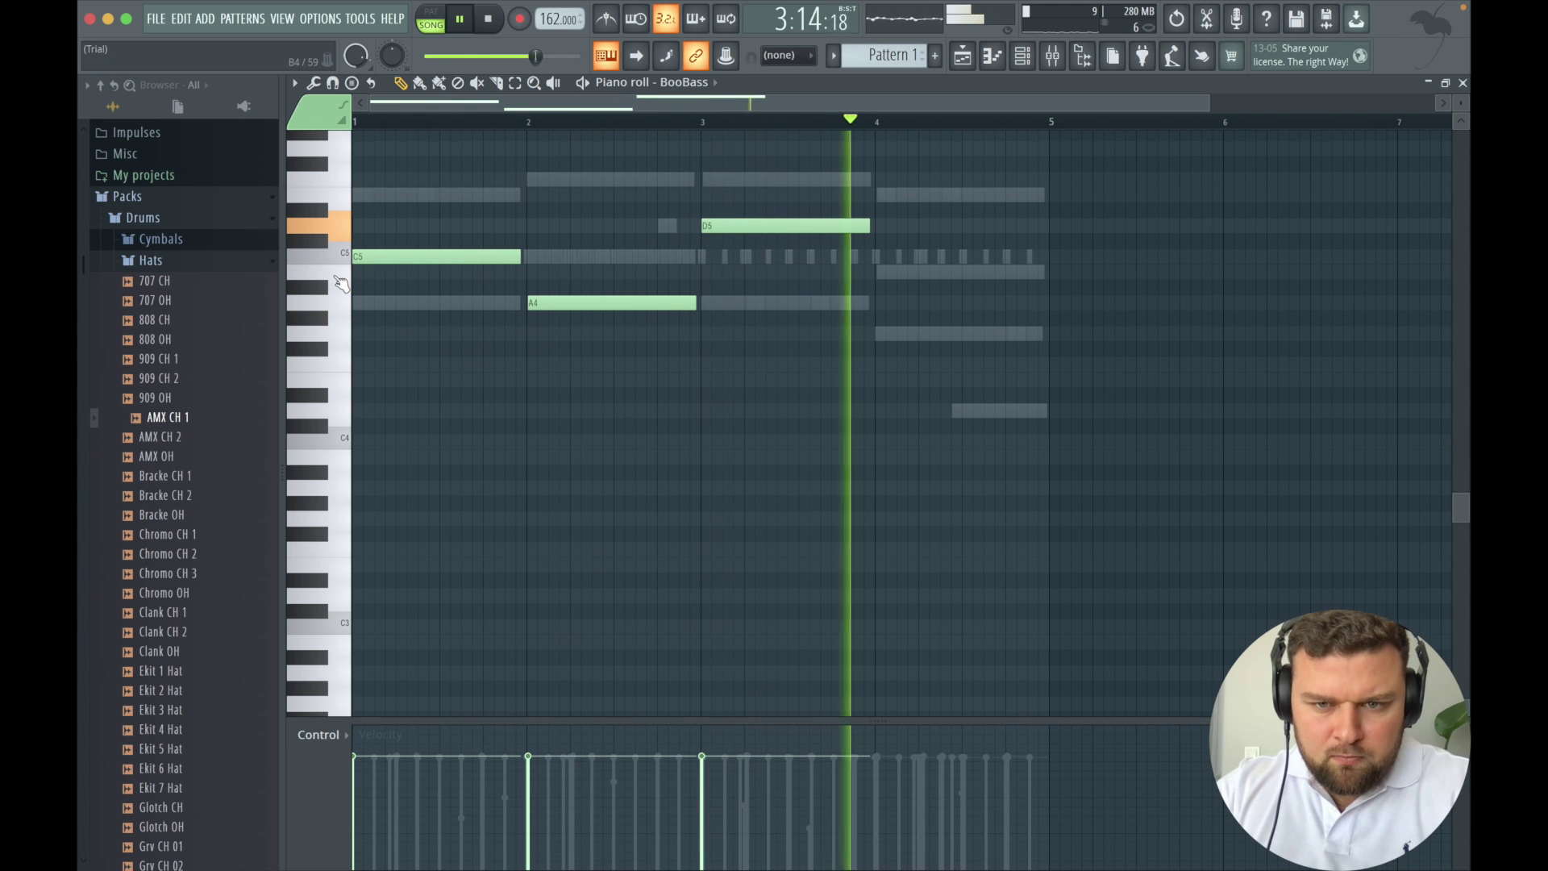
pyautogui.press('space')
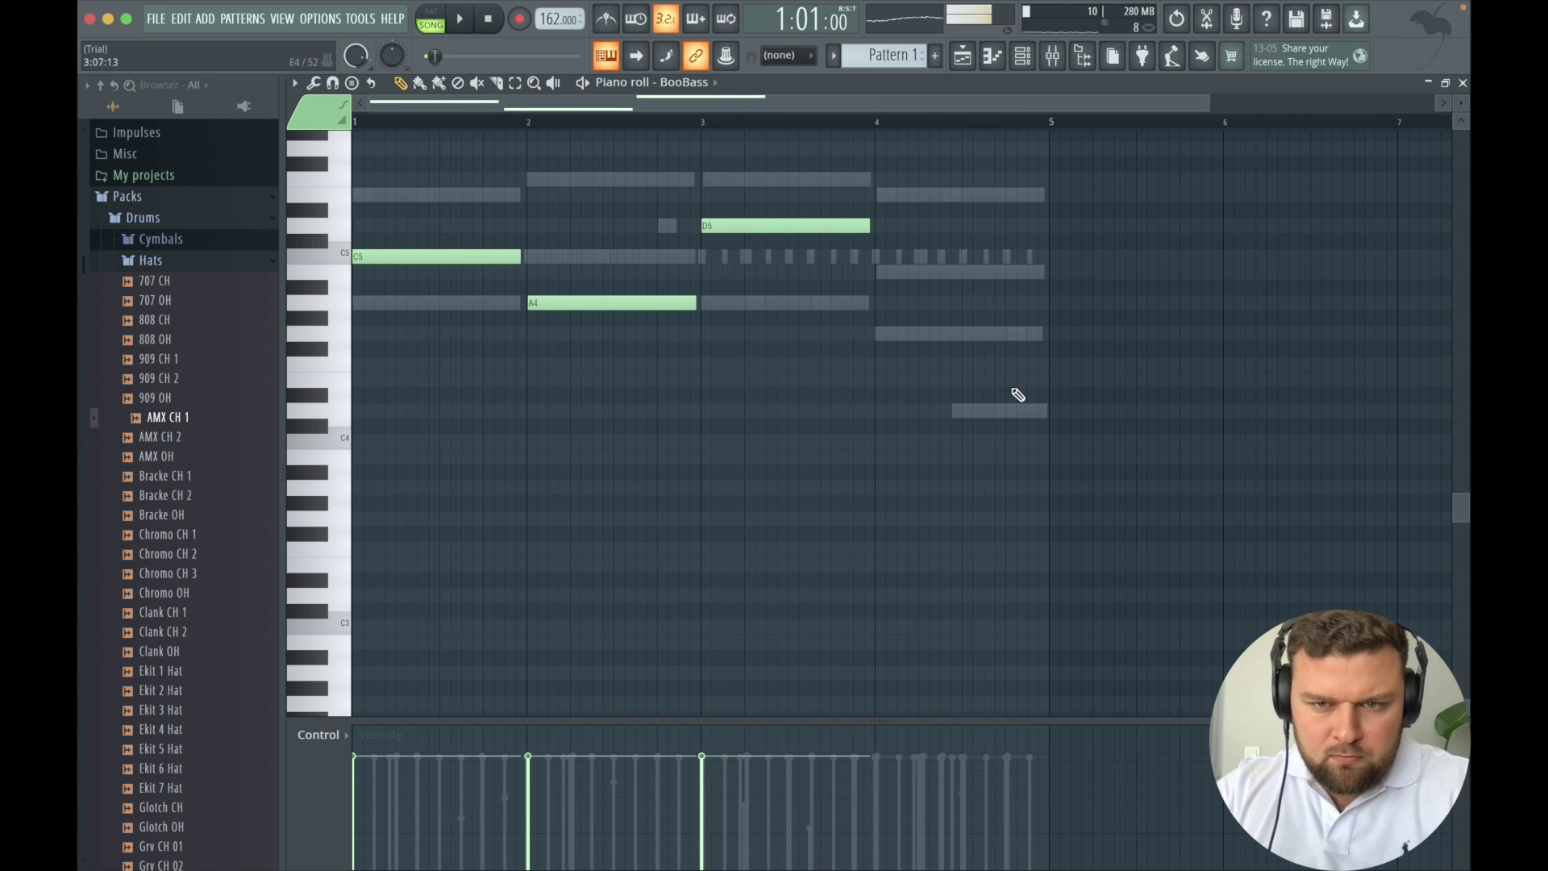
pyautogui.click(884, 277)
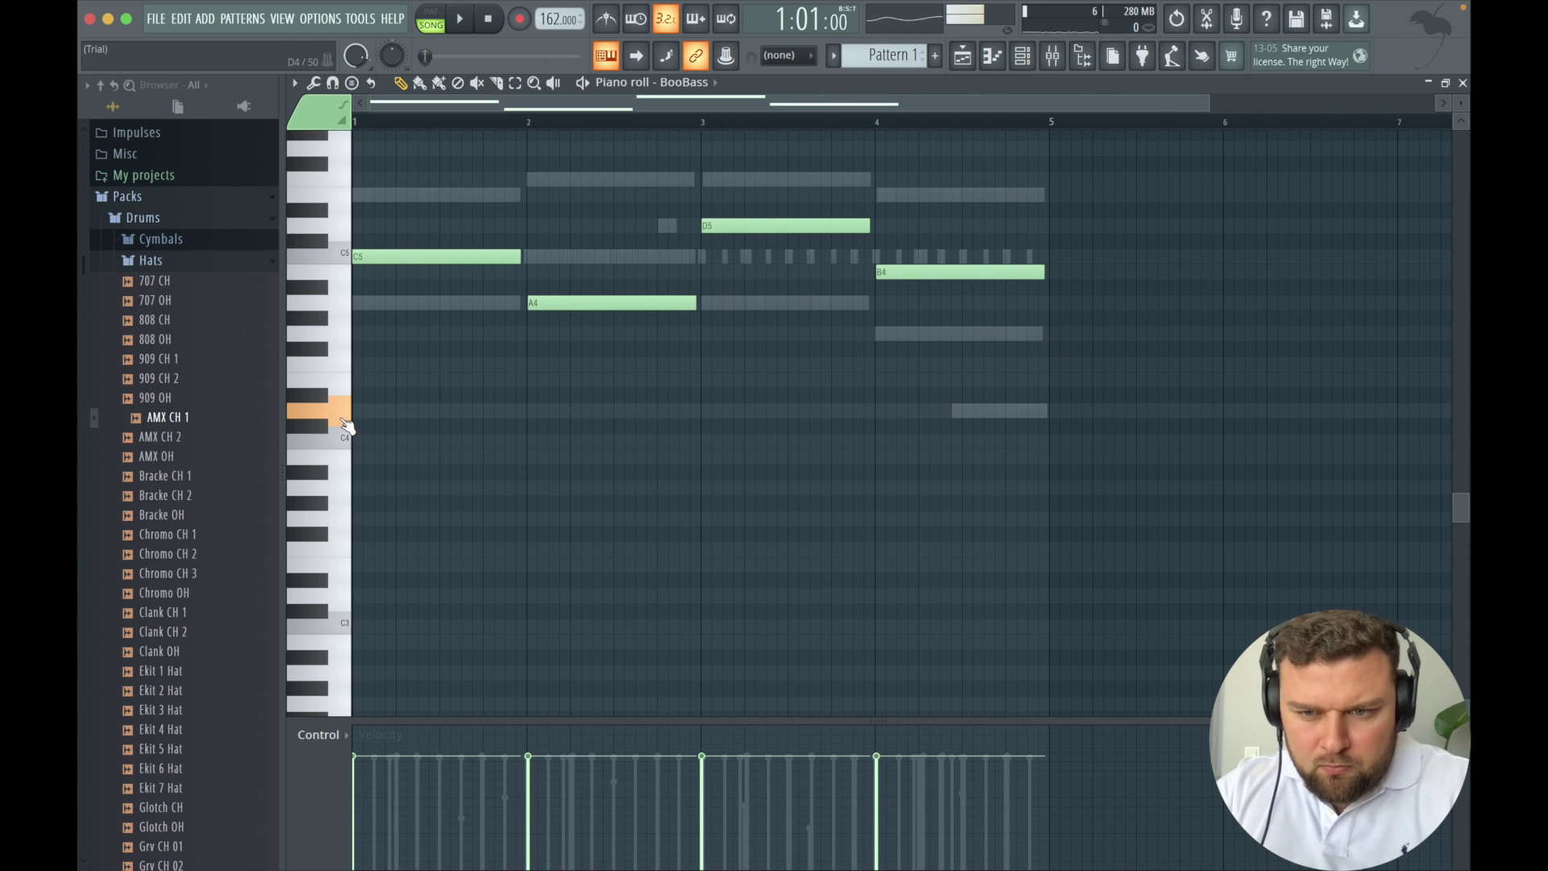
pyautogui.click(964, 413)
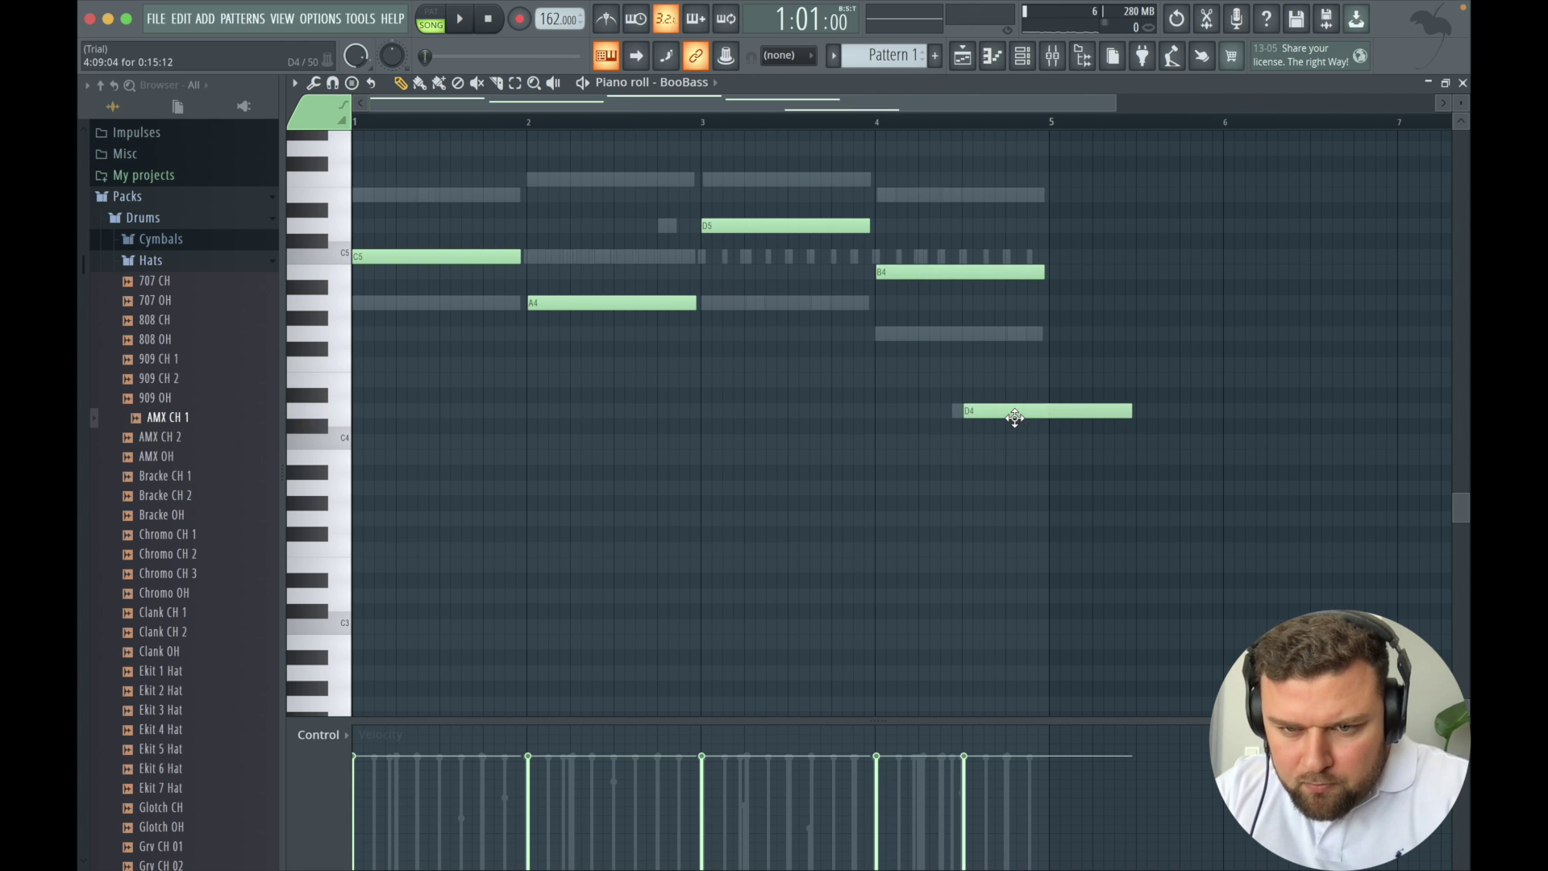
pyautogui.rightClick(1015, 417)
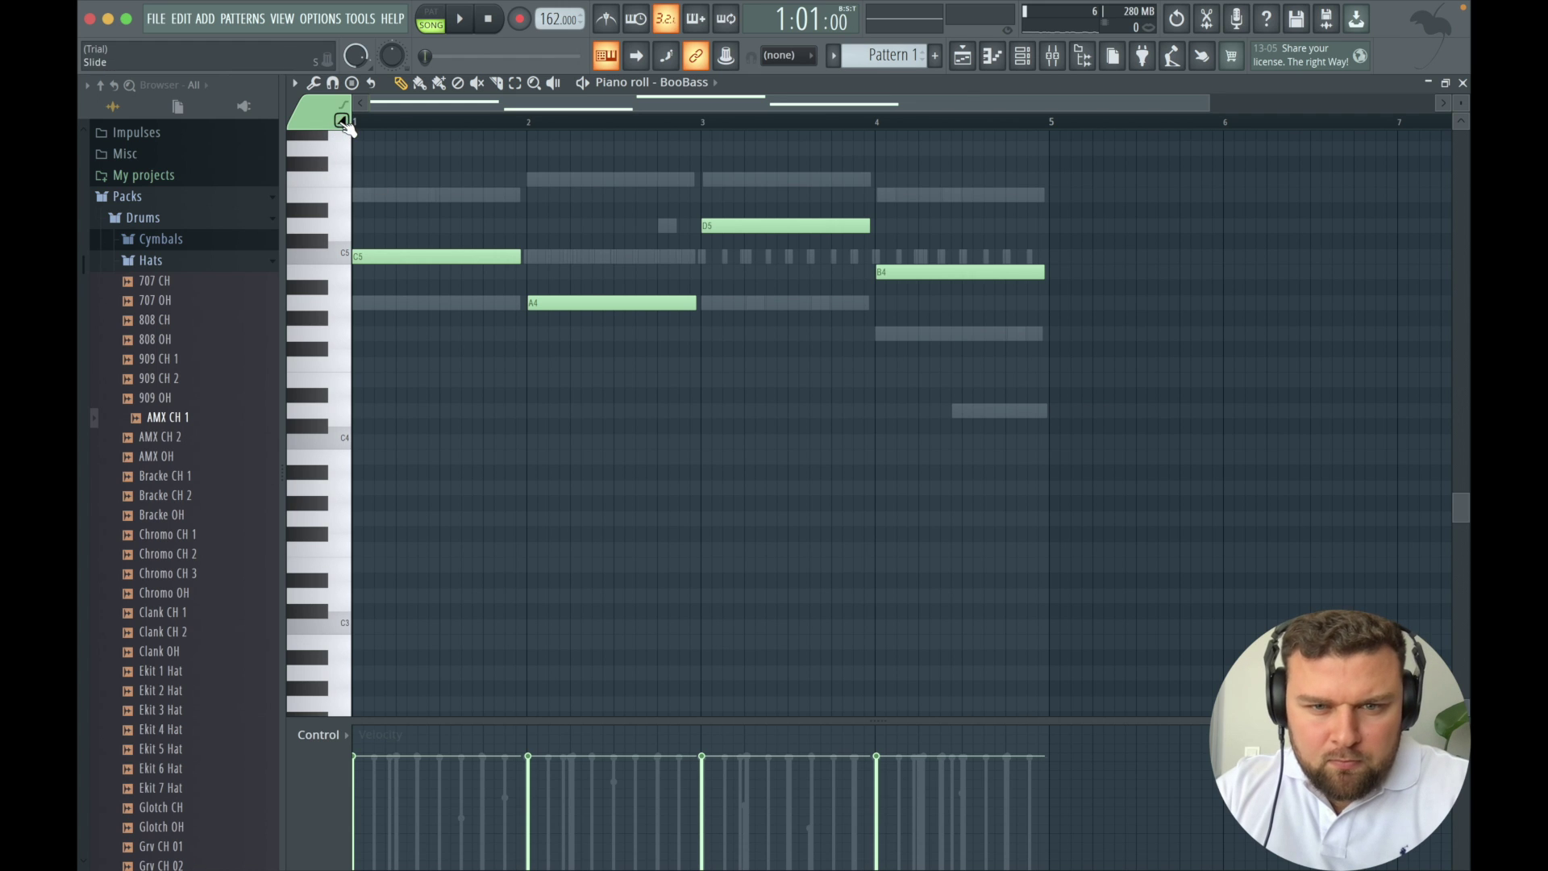
pyautogui.click(963, 413)
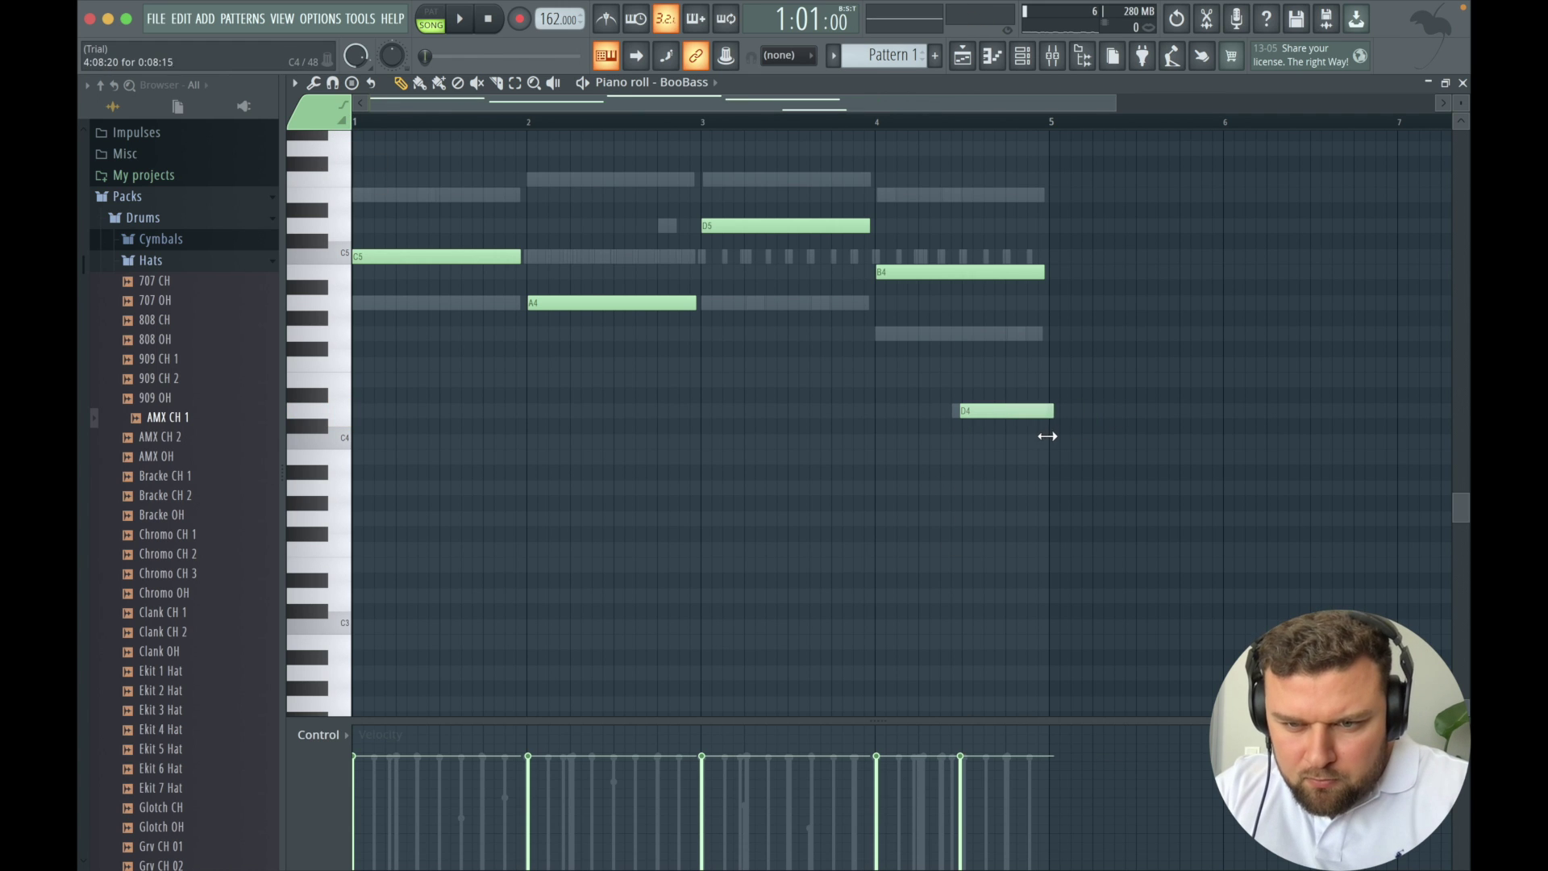
pyautogui.rightClick(1020, 416)
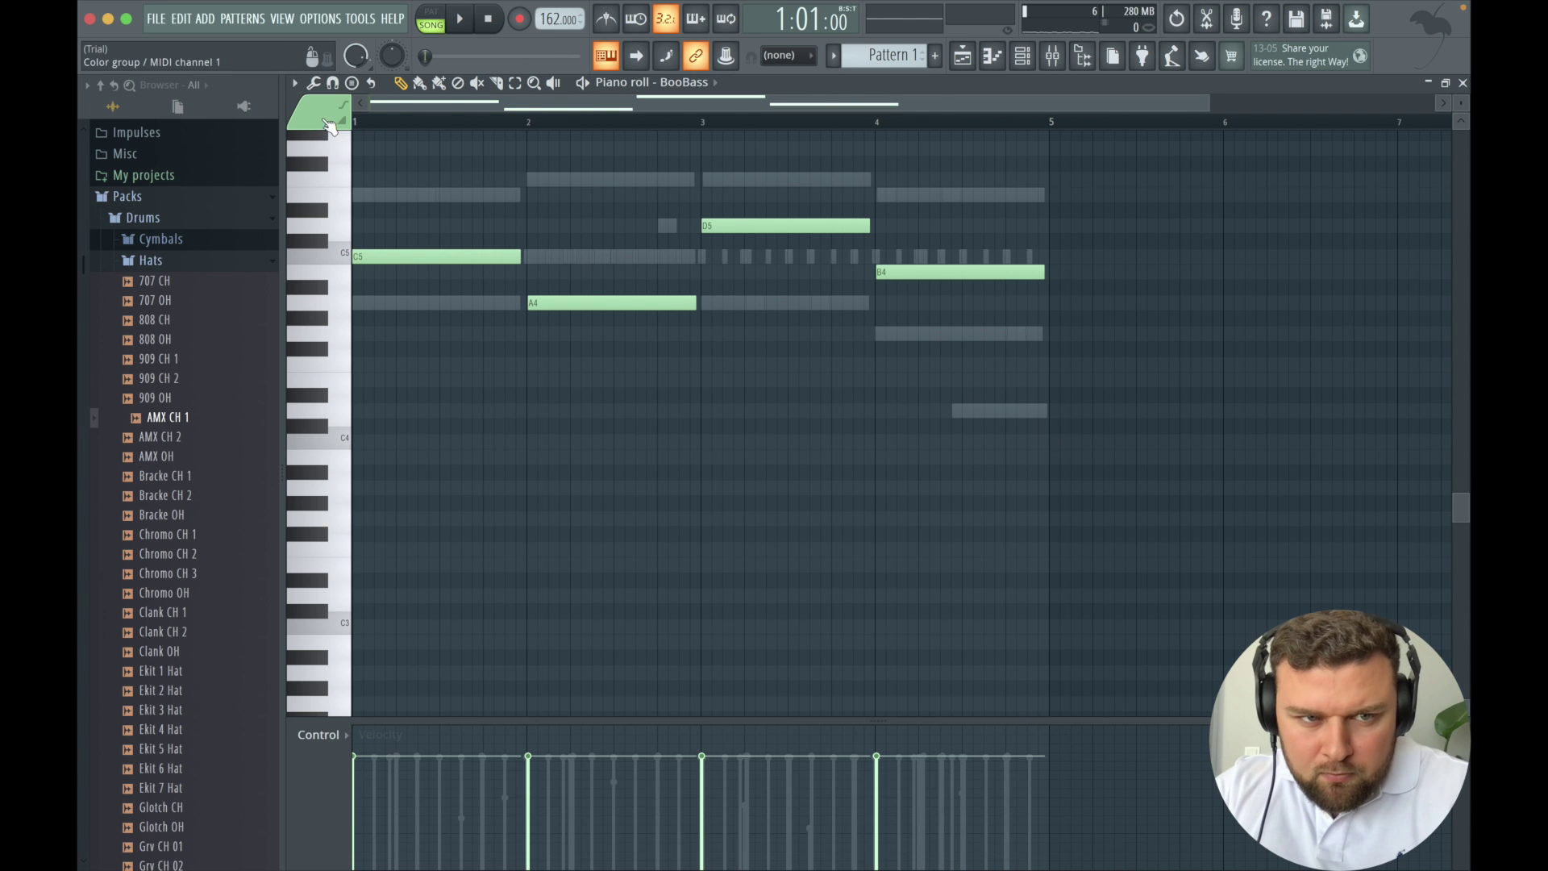
# Add a half-bar D4 slide note and a matching D5 note at step 9 of bar 4, and start playback.
pyautogui.click(966, 413)
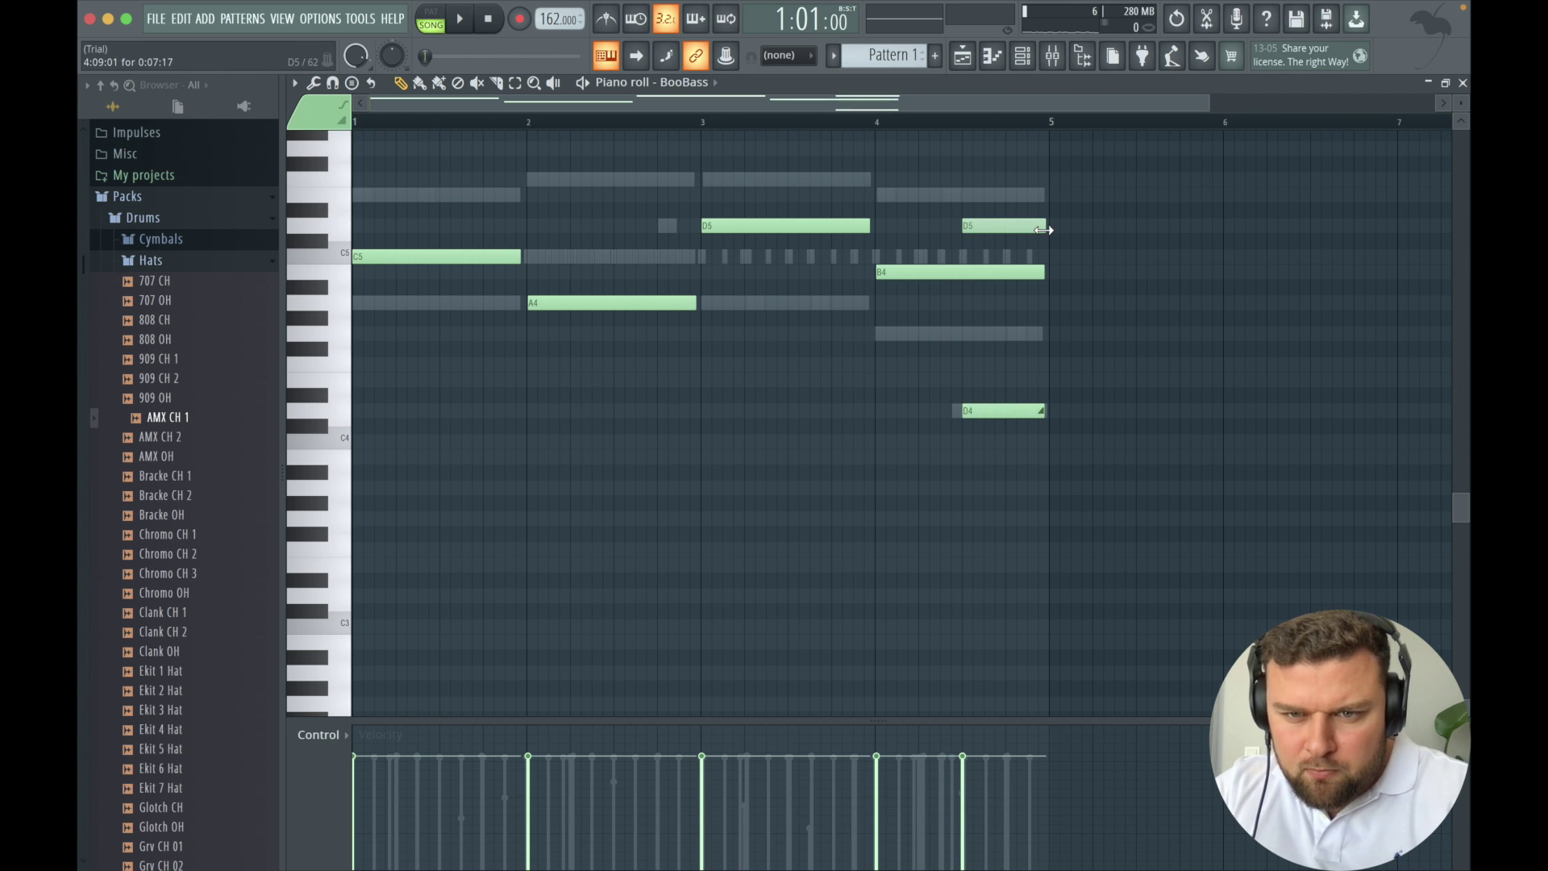
pyautogui.press('space')
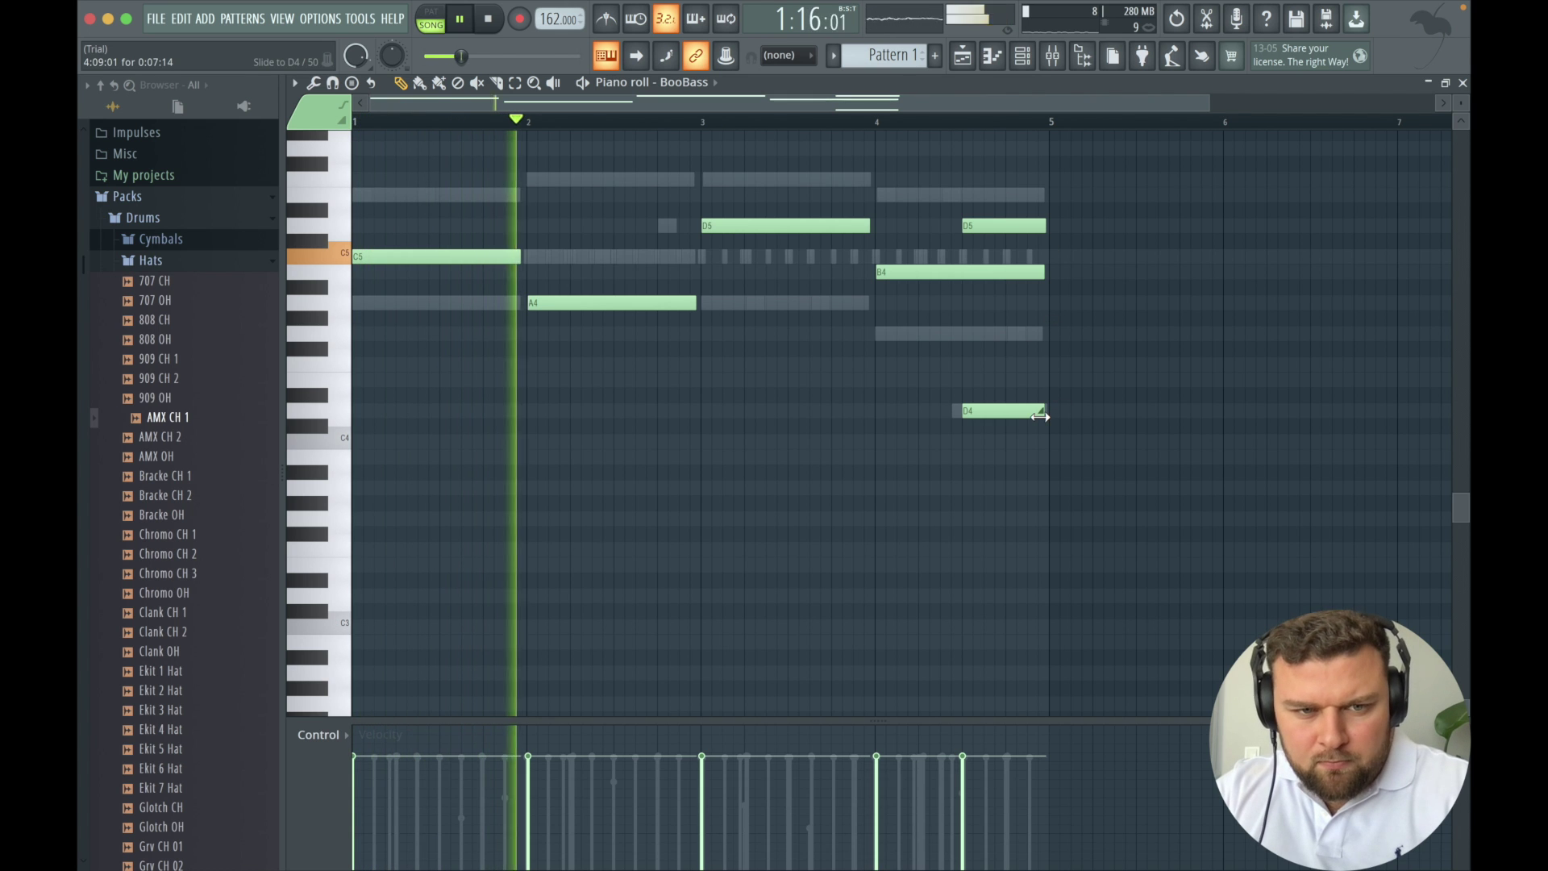
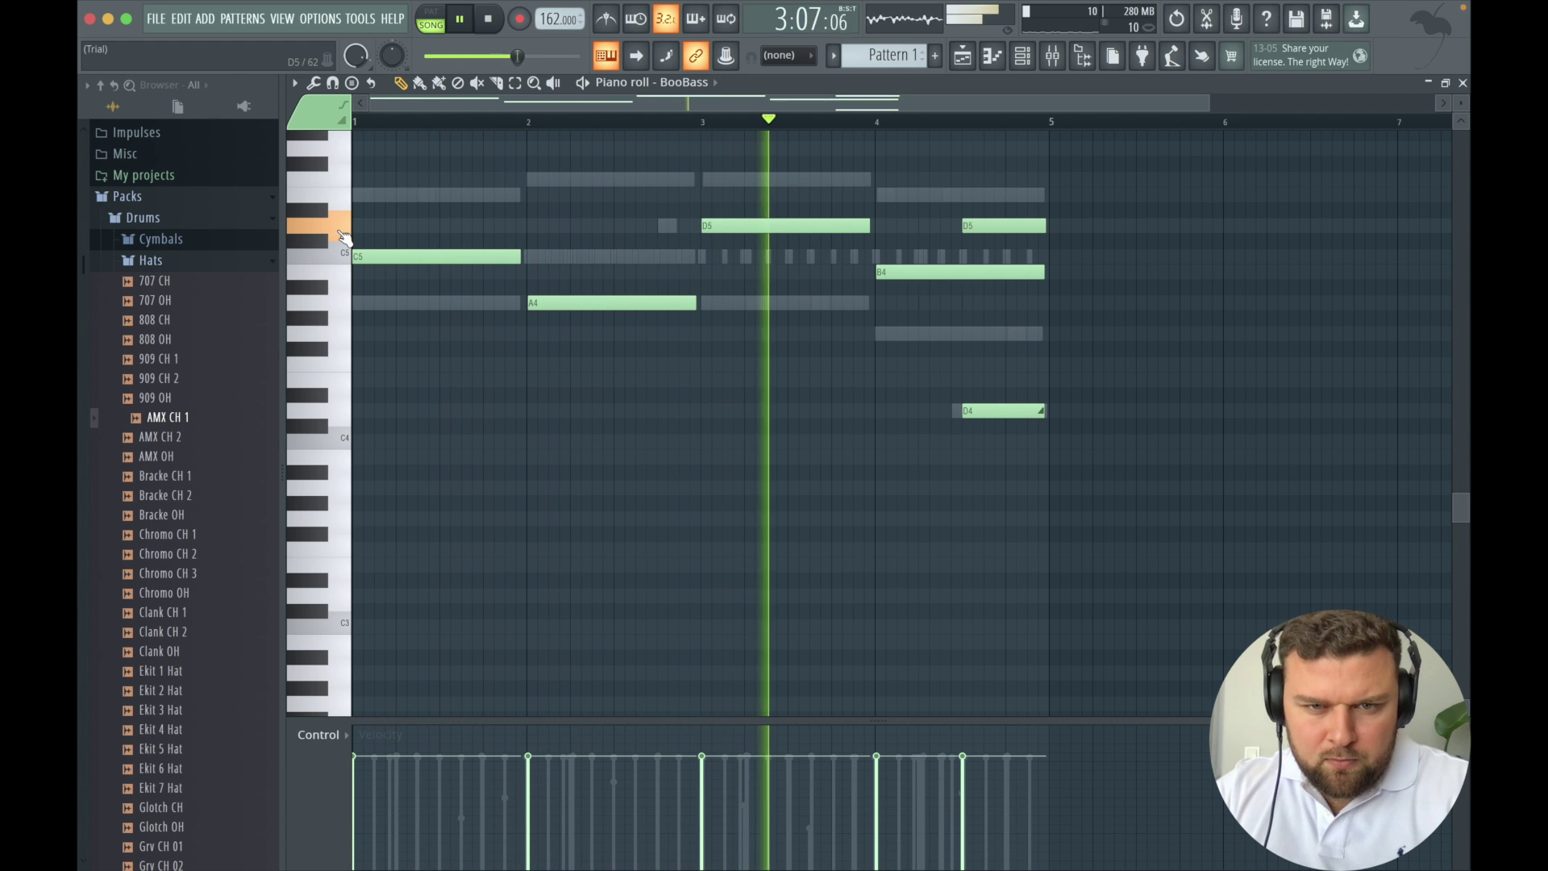
# Shorten the A4 note in bar 2 to end before step 13, add a short C5 there, and play the pattern to check it.
pyautogui.press('space')
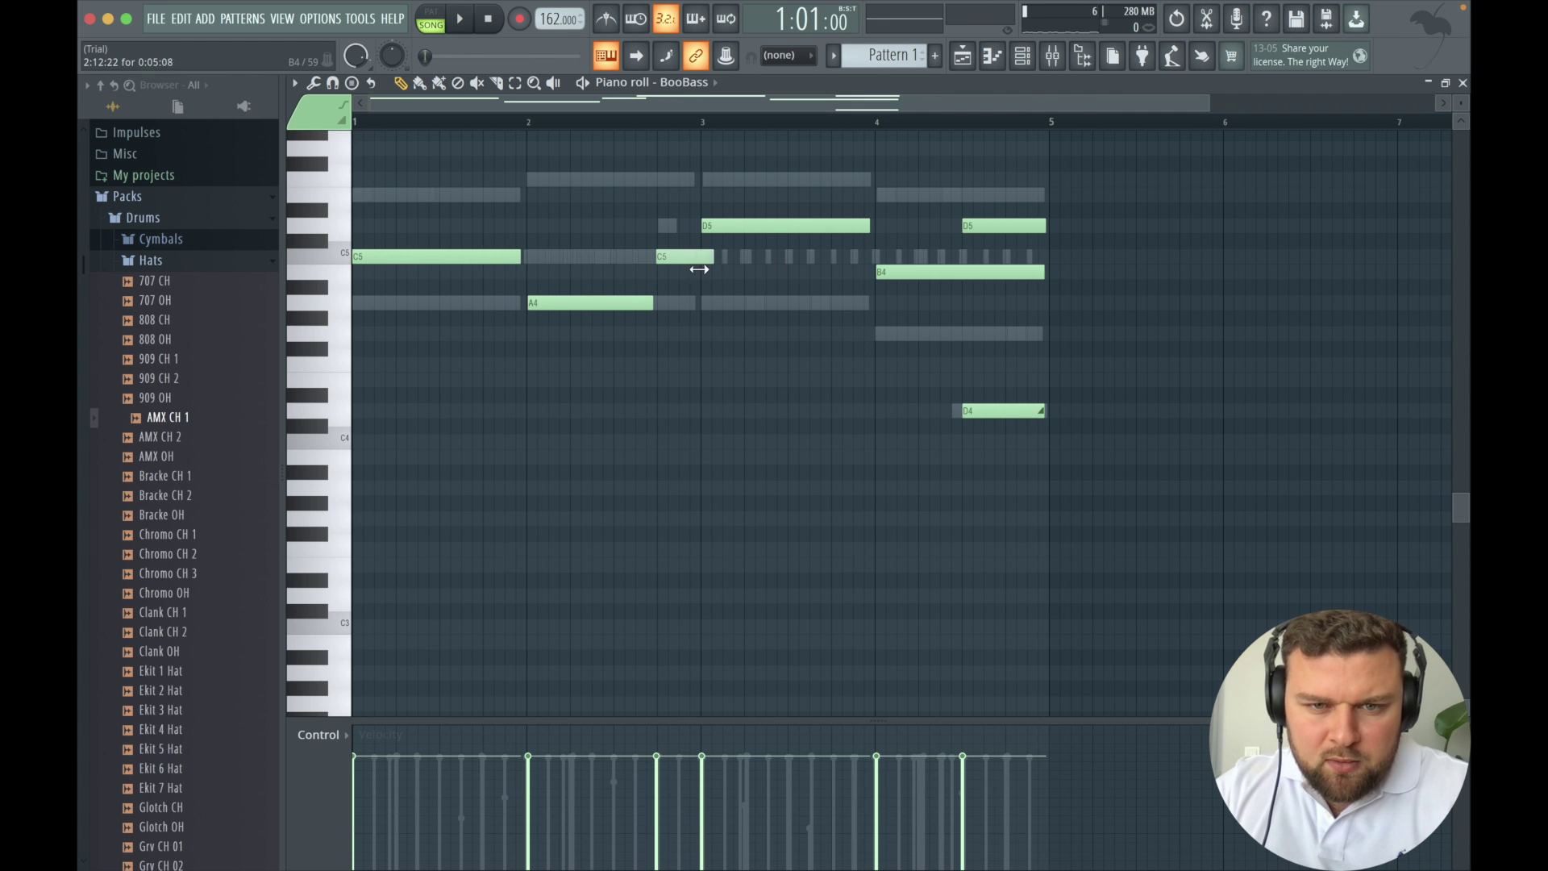
pyautogui.press('space')
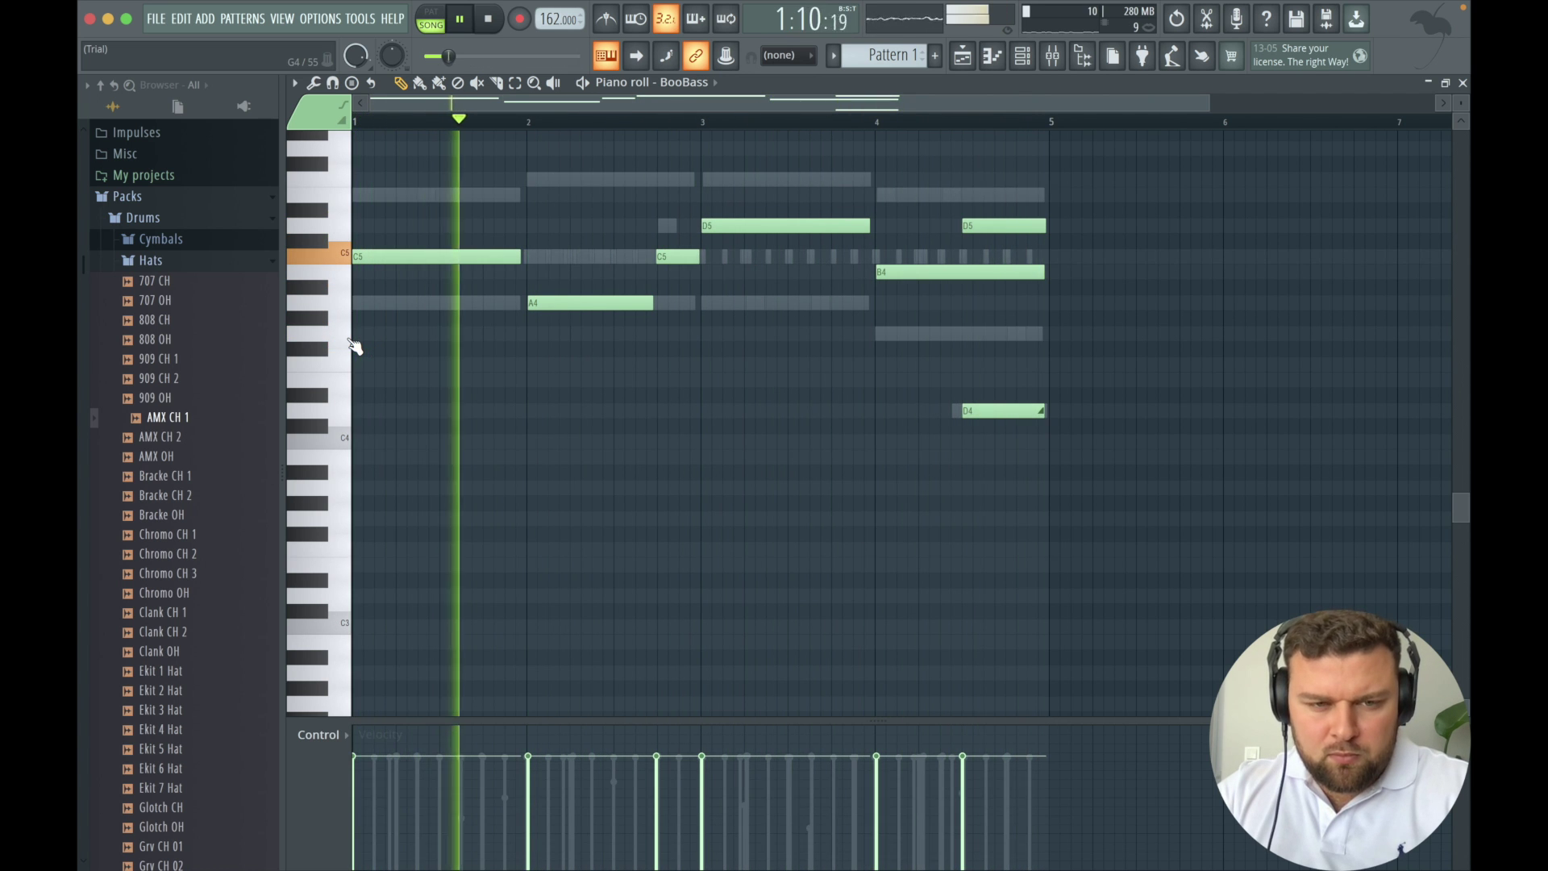
pyautogui.press('space')
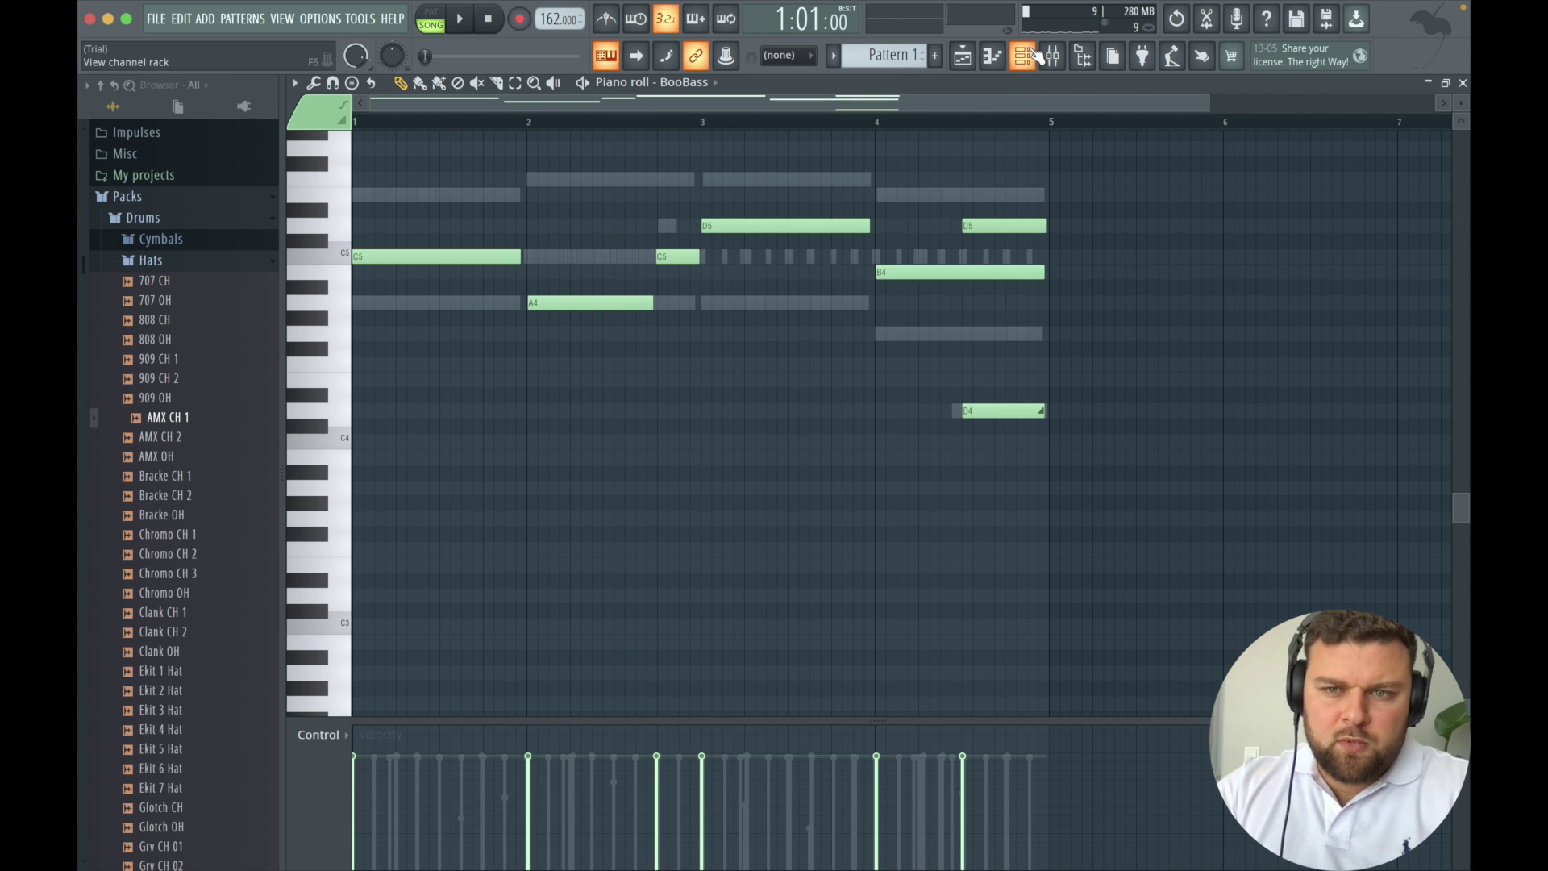
# Route BooBass to mixer insert 14 and load Fruity Parametric EQ 2 in that insert's slot 1.
pyautogui.press('F6')
pyautogui.click(404, 329)
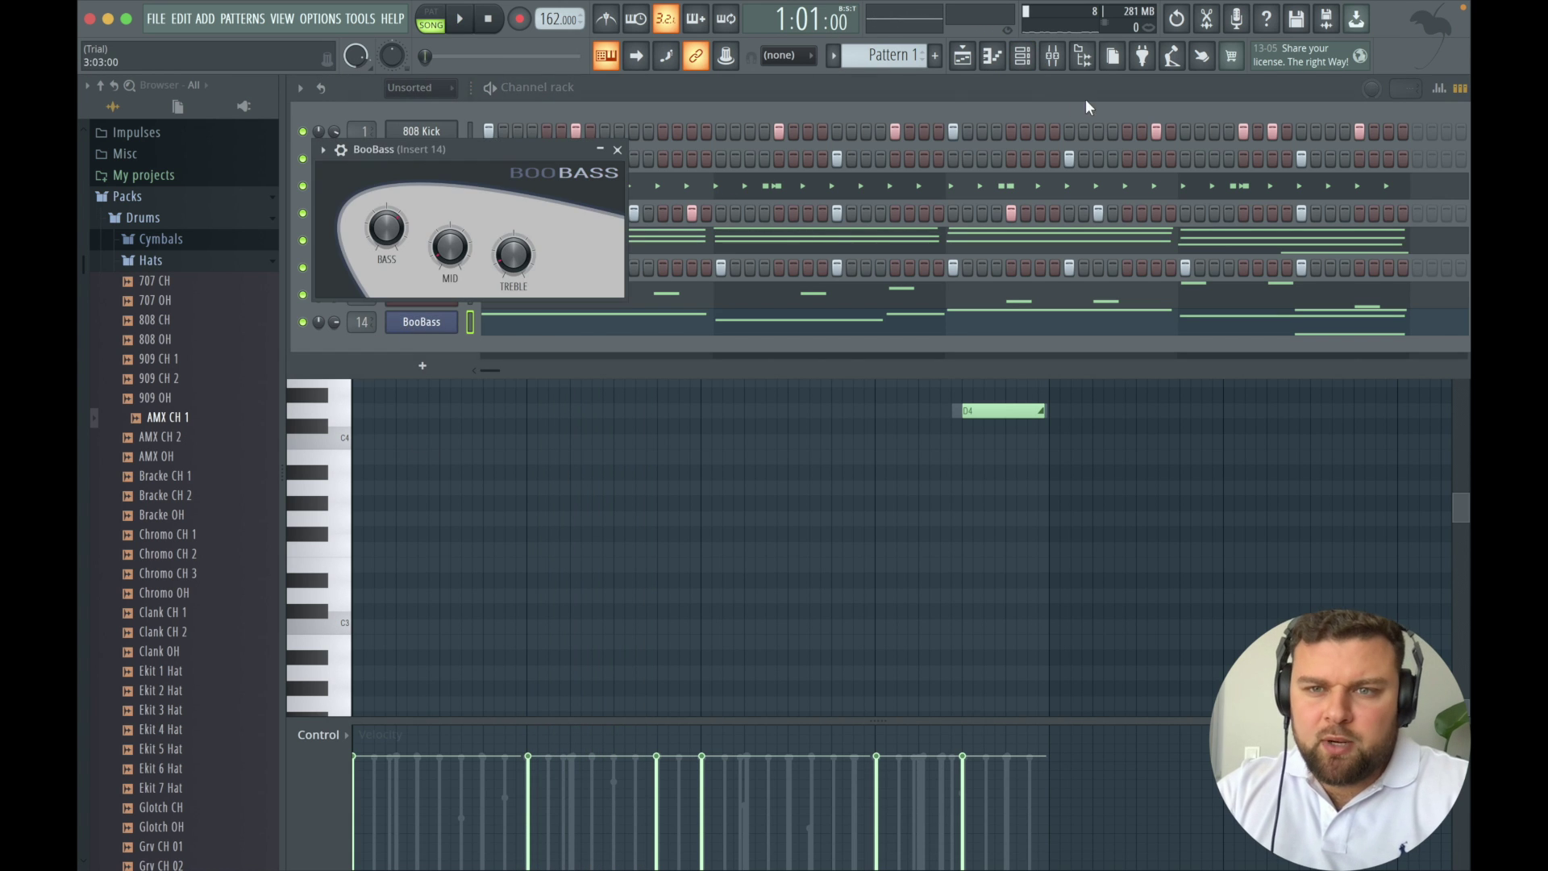
pyautogui.click(1053, 58)
pyautogui.click(1293, 153)
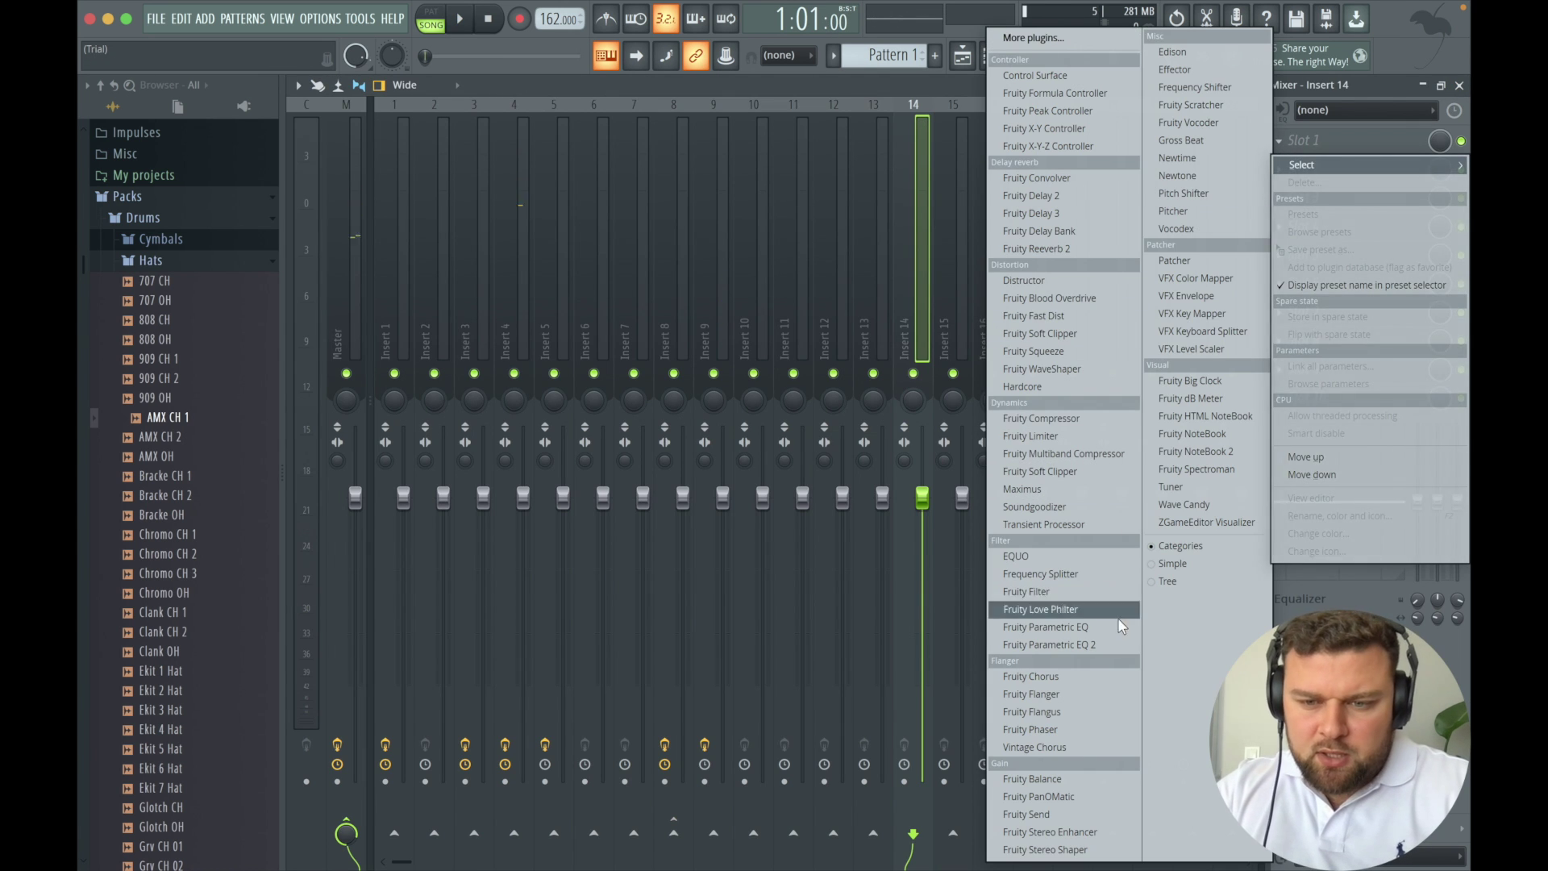
pyautogui.click(1048, 637)
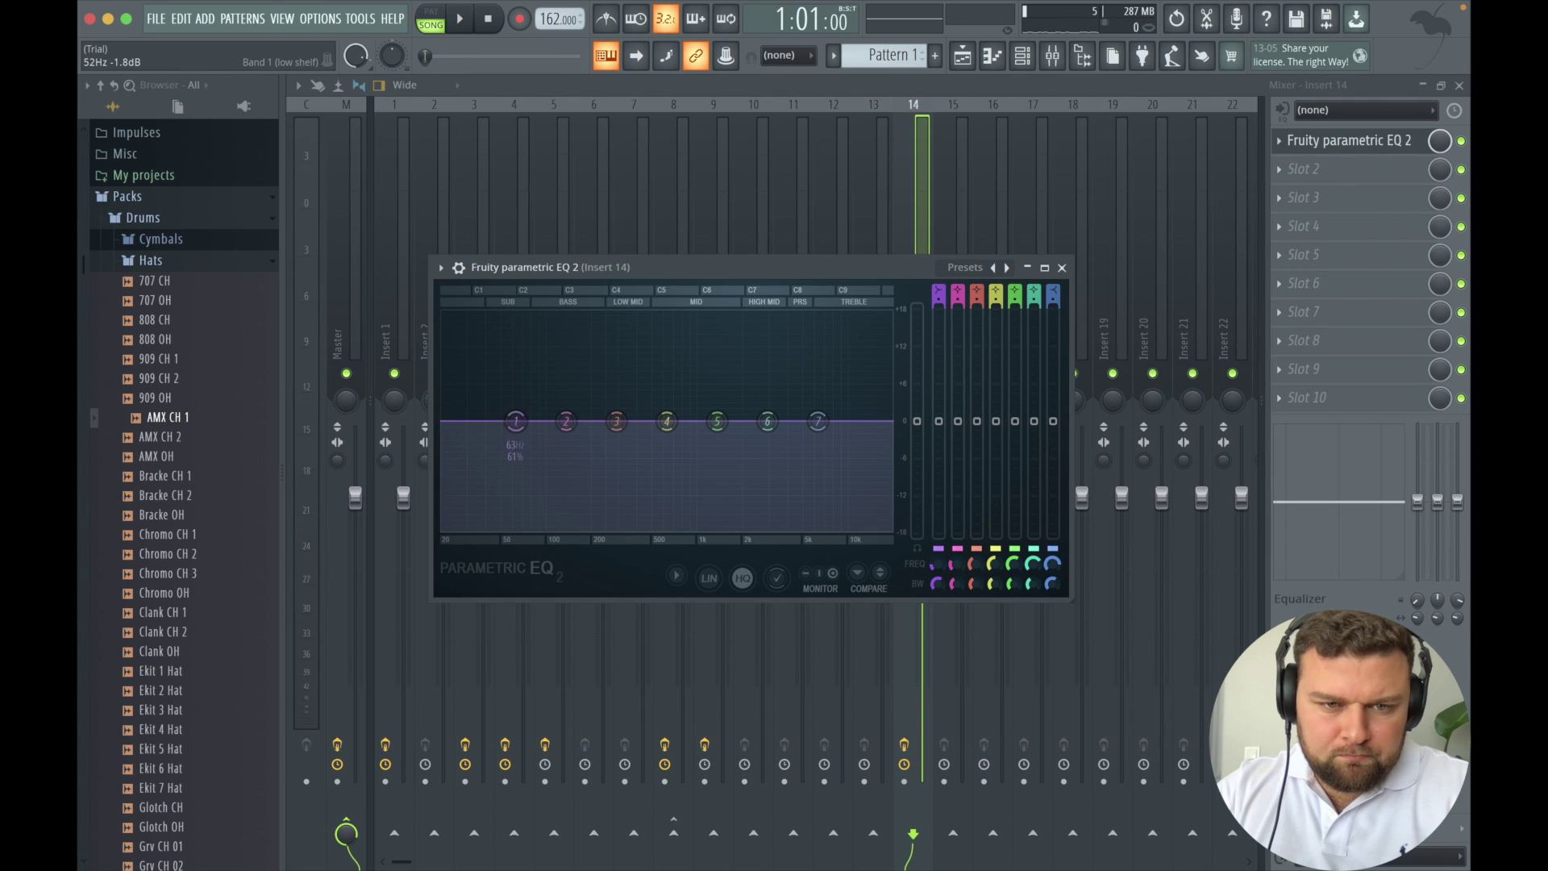
# During playback, boost EQ band 2 in the bass, cut the lows with band 1, lower bands 5, 6 and 7, and close the EQ.
pyautogui.press('space')
pyautogui.moveTo(566, 420); pyautogui.dragTo(534, 400)
pyautogui.moveTo(443, 524); pyautogui.dragTo(481, 525)
pyautogui.moveTo(717, 420); pyautogui.dragTo(677, 449)
pyautogui.moveTo(818, 421); pyautogui.dragTo(750, 513)
pyautogui.moveTo(767, 421); pyautogui.dragTo(762, 437)
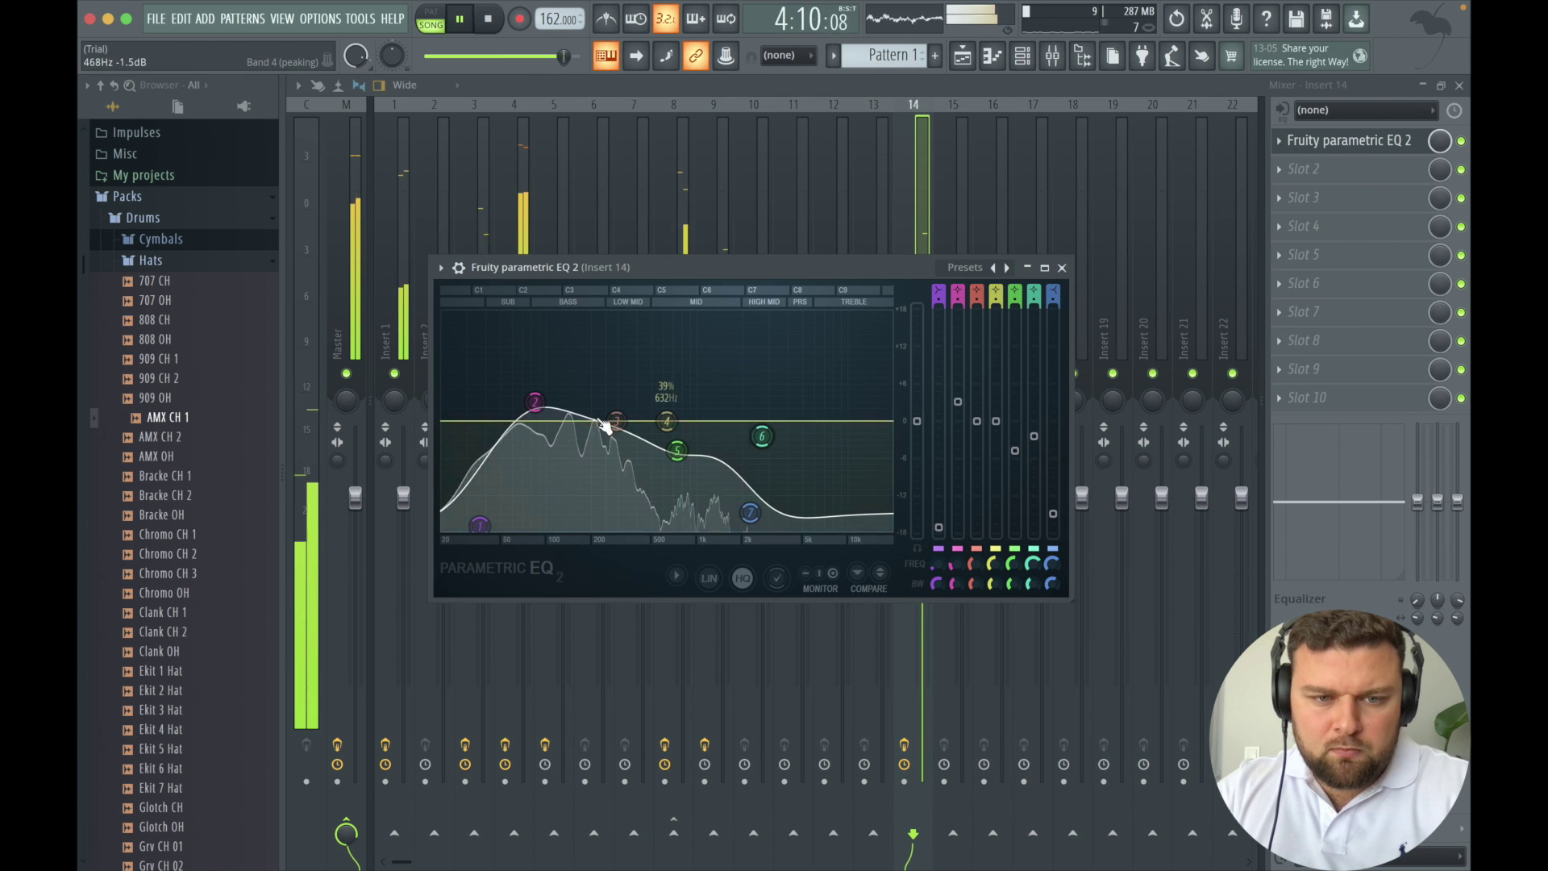
pyautogui.moveTo(534, 401); pyautogui.dragTo(535, 398)
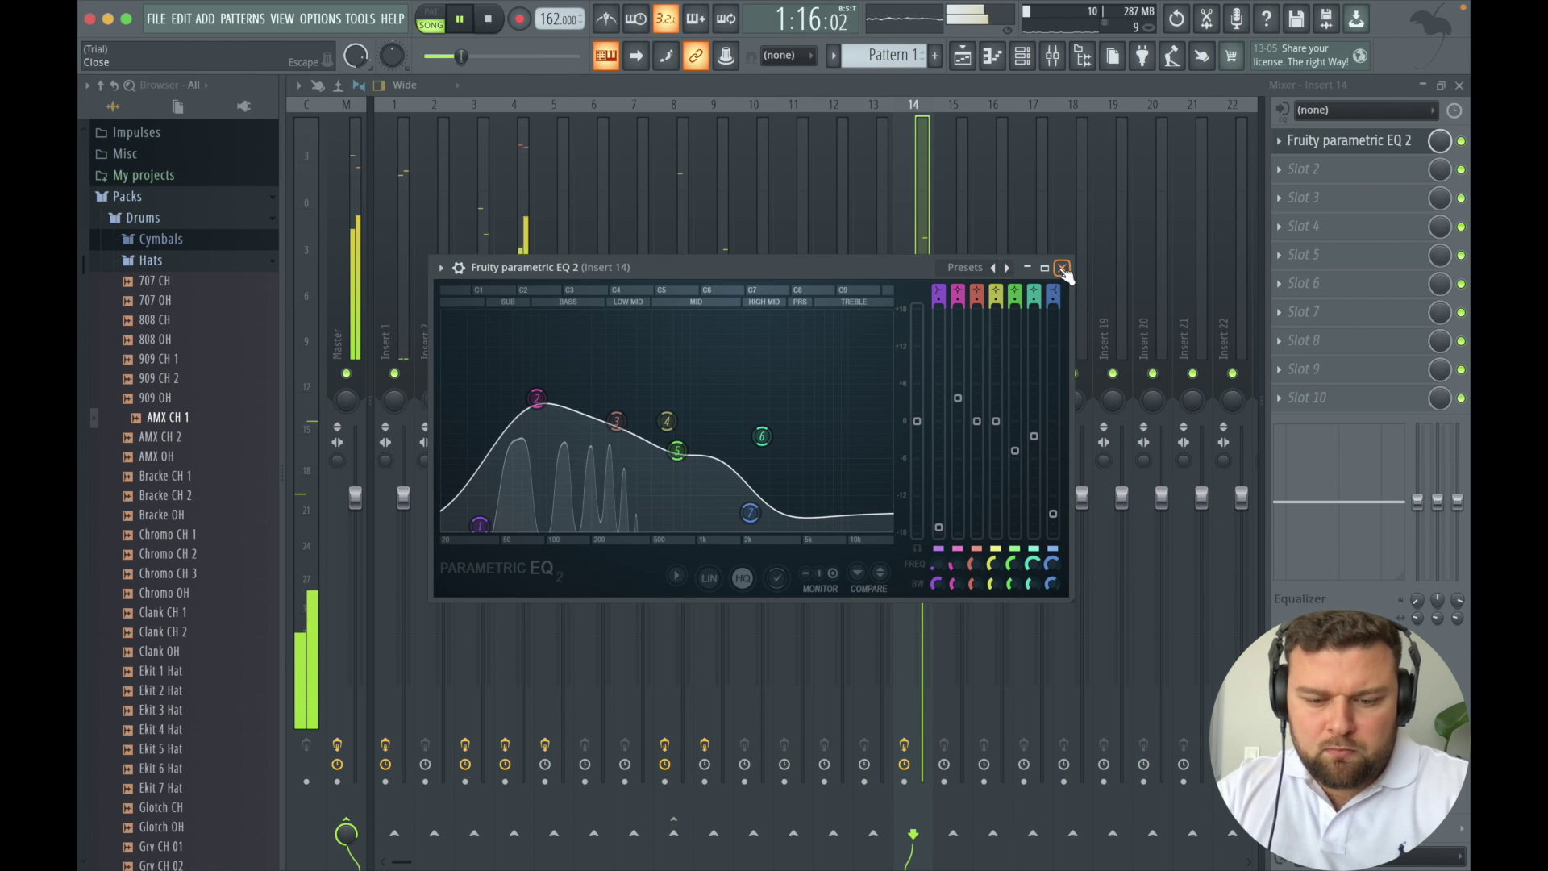
pyautogui.click(1062, 268)
# Stop playback and load Soundgoodizer in slot 2 and Fruity Limiter in slot 3 of insert 14.
pyautogui.press('space')
pyautogui.click(1289, 171)
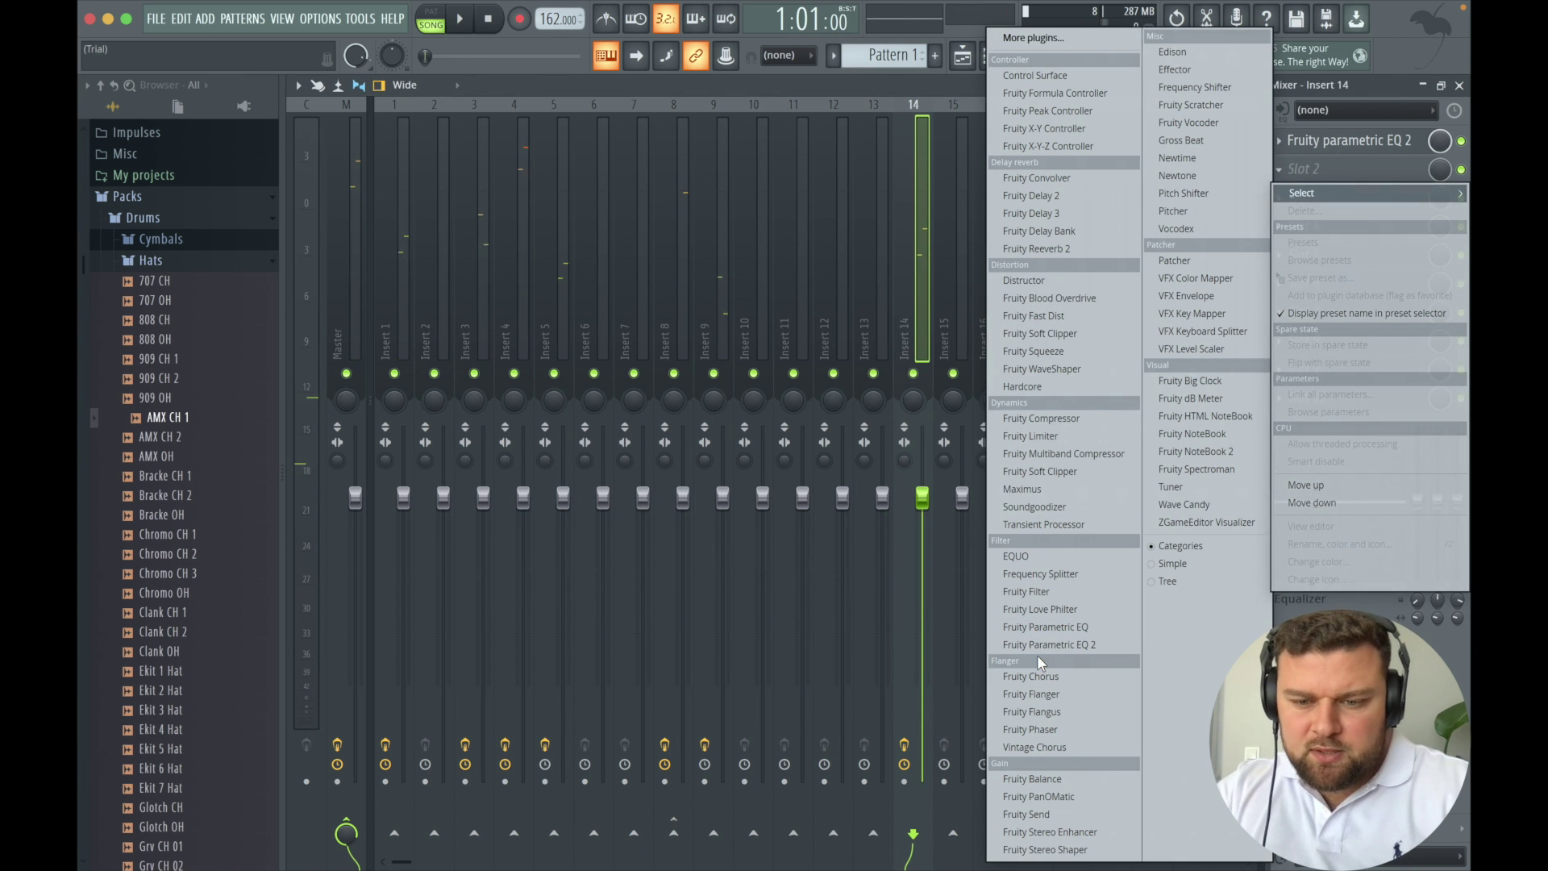
pyautogui.click(1048, 507)
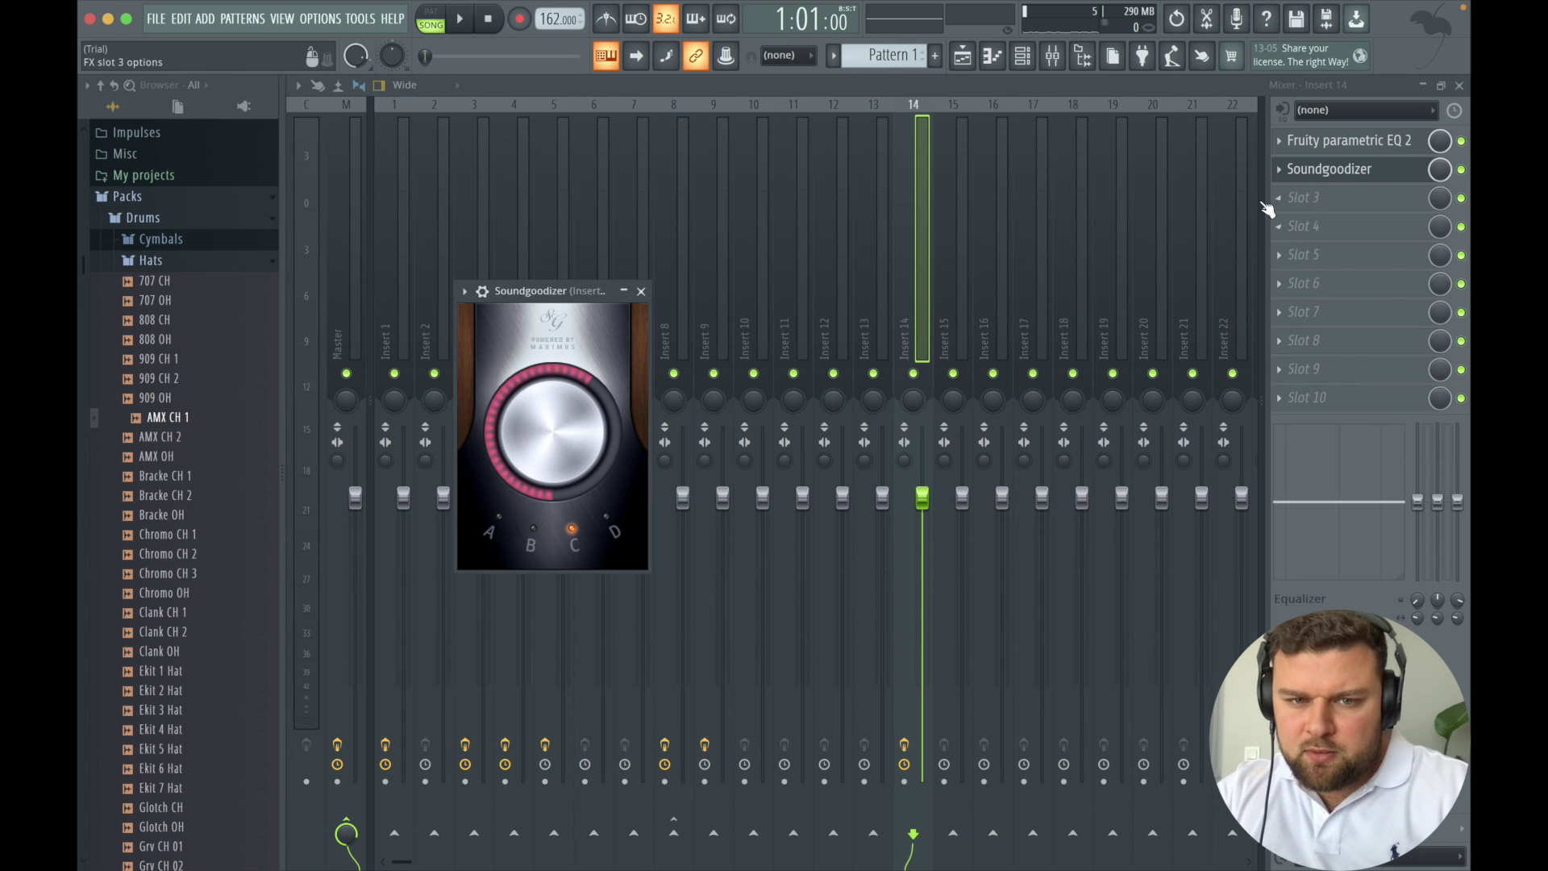
pyautogui.click(641, 291)
pyautogui.click(1300, 199)
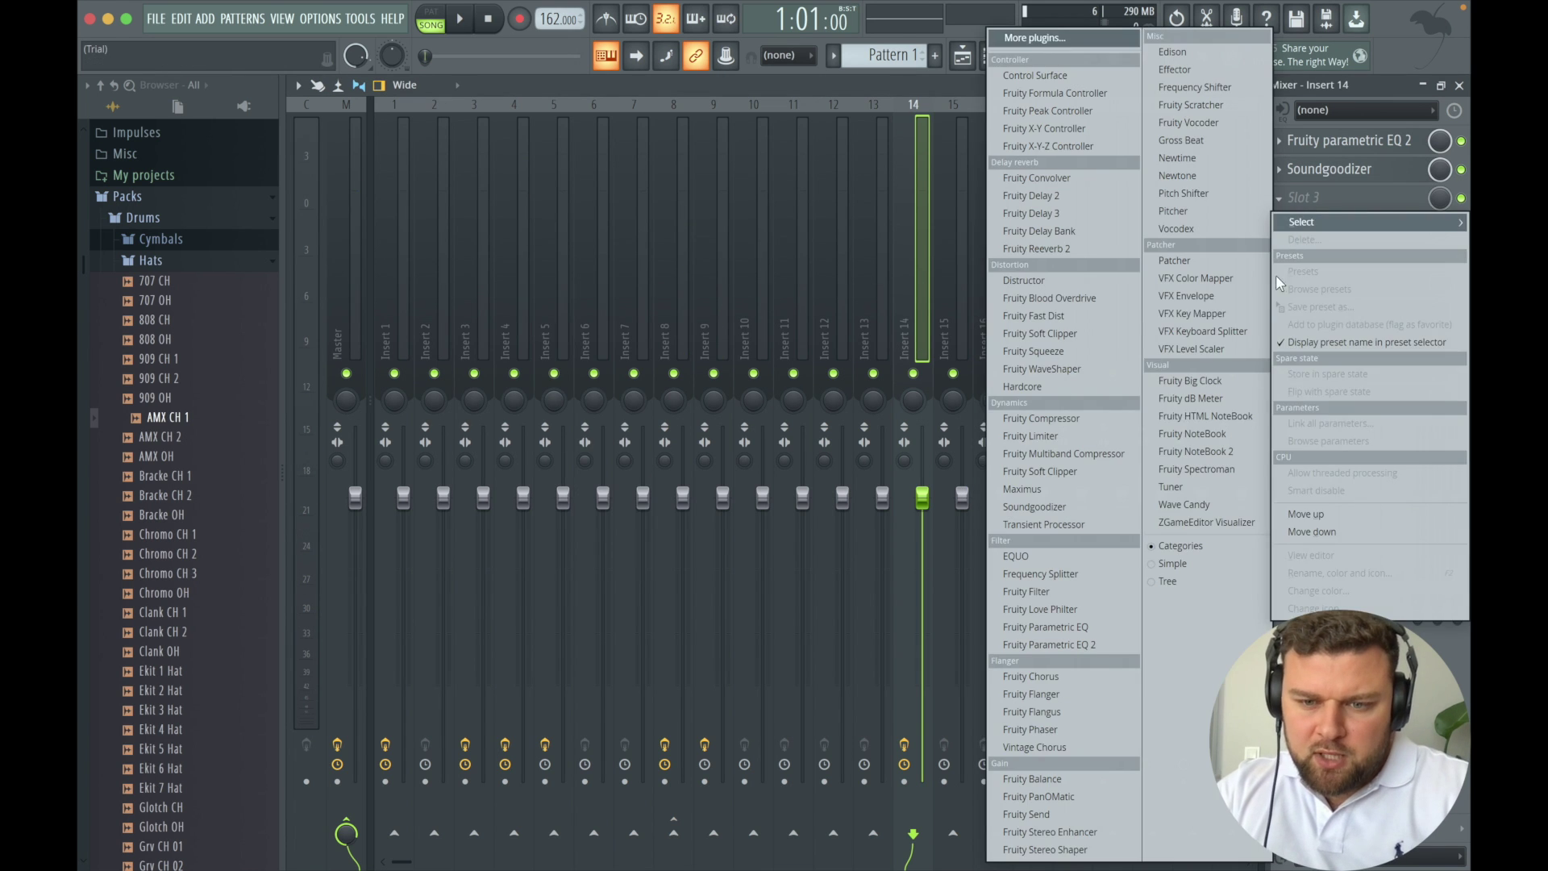
pyautogui.click(1031, 436)
# Close the limiter, sidechain insert 1 to insert 14, and reselect insert 14.
pyautogui.click(523, 100)
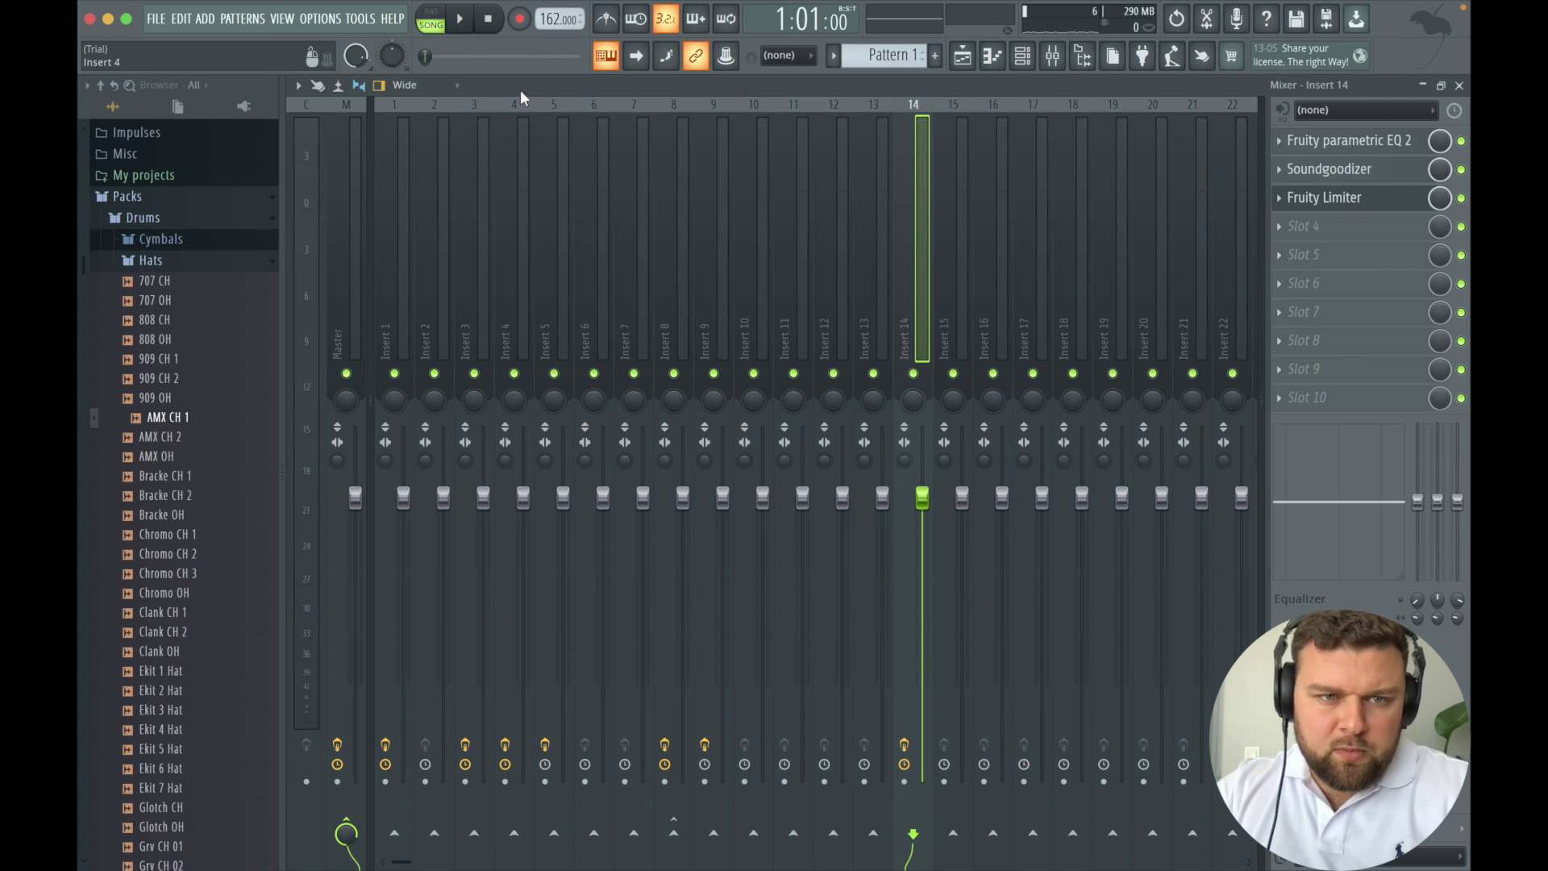
pyautogui.click(397, 186)
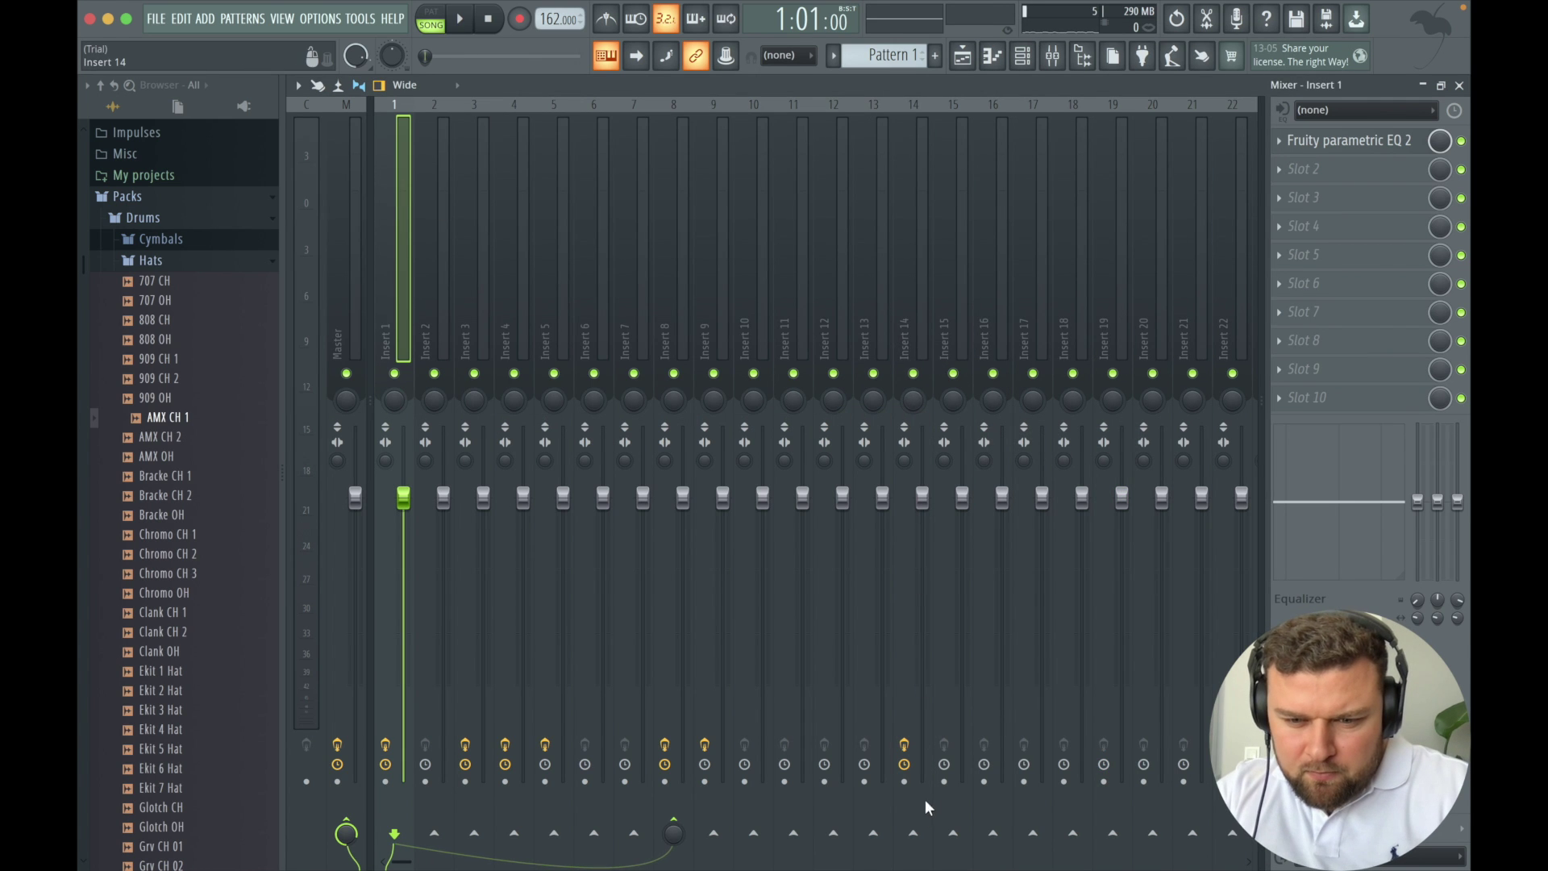
pyautogui.rightClick(915, 833)
pyautogui.click(934, 840)
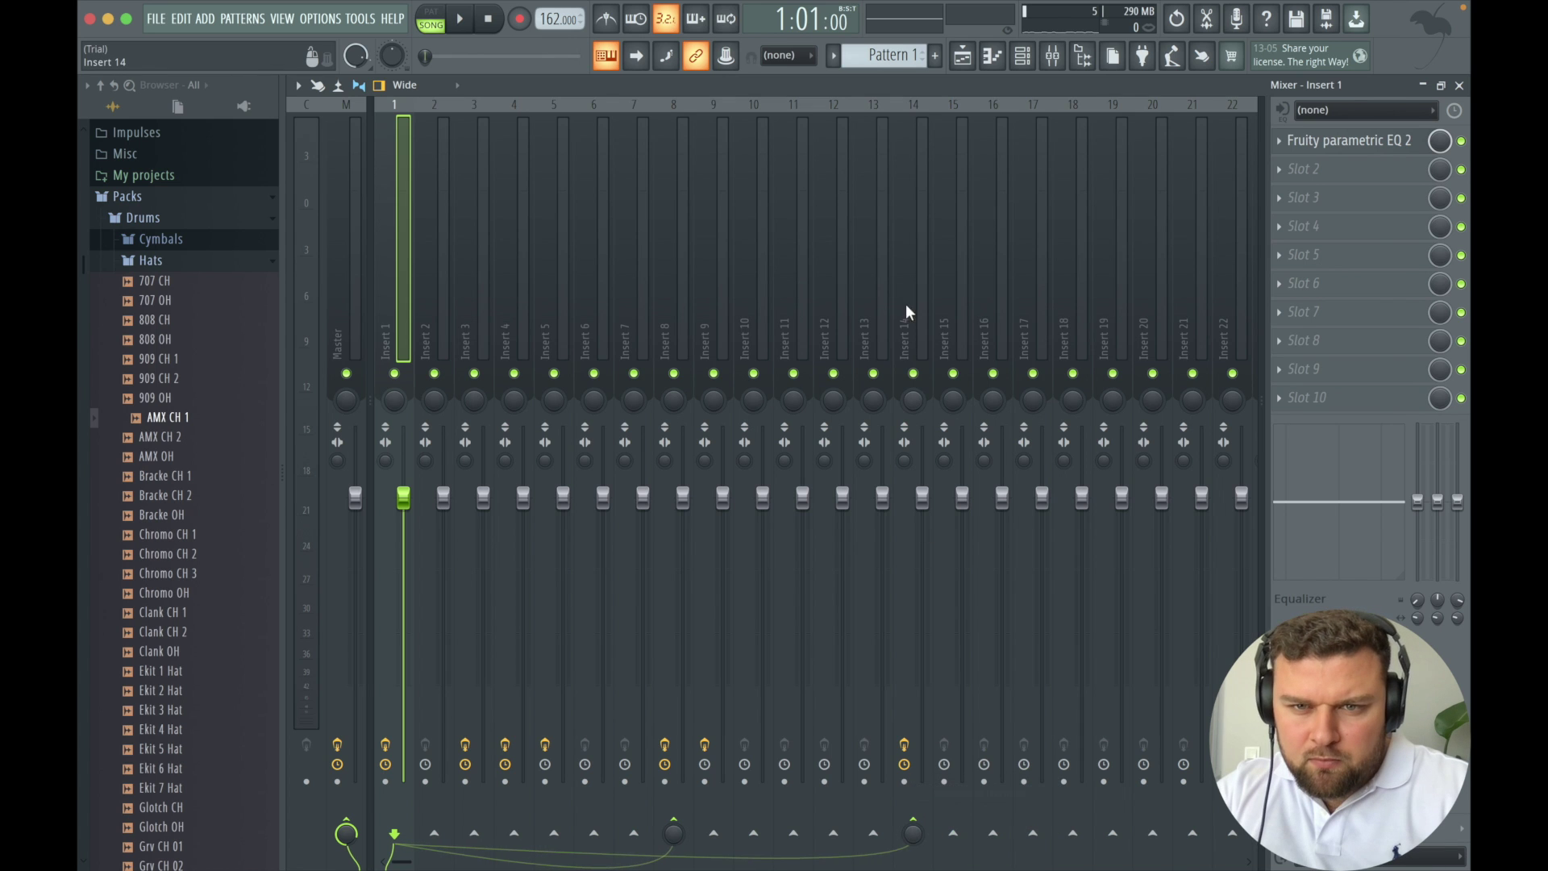
pyautogui.click(907, 312)
# Set insert 14's Fruity Limiter to COMP mode with sidechain 1, a low threshold and a 62% knee, start playback, and close it.
pyautogui.click(1316, 195)
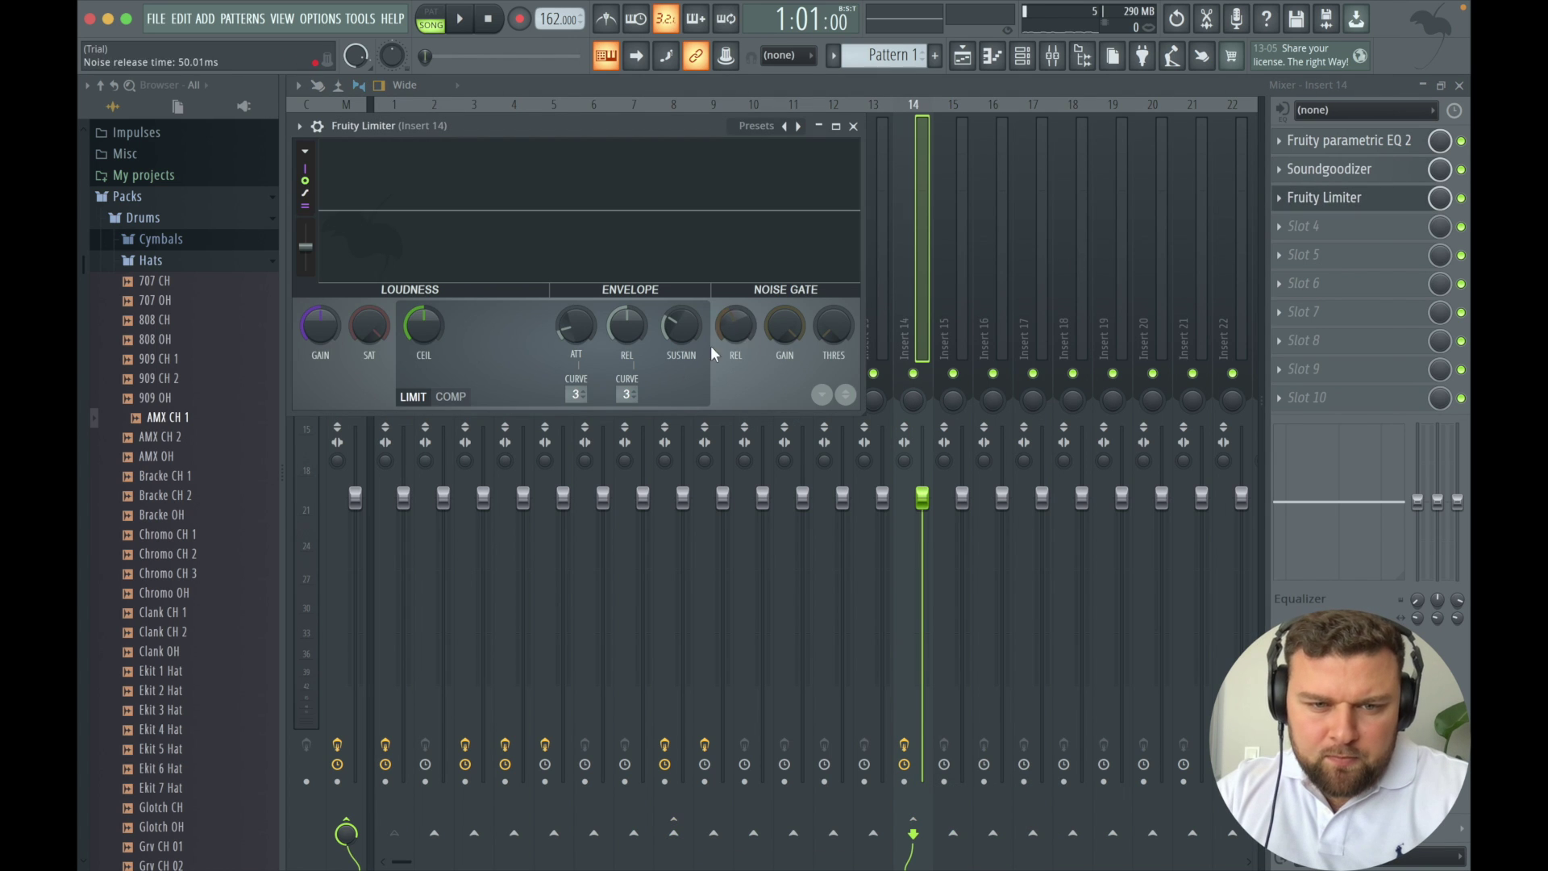
pyautogui.click(464, 398)
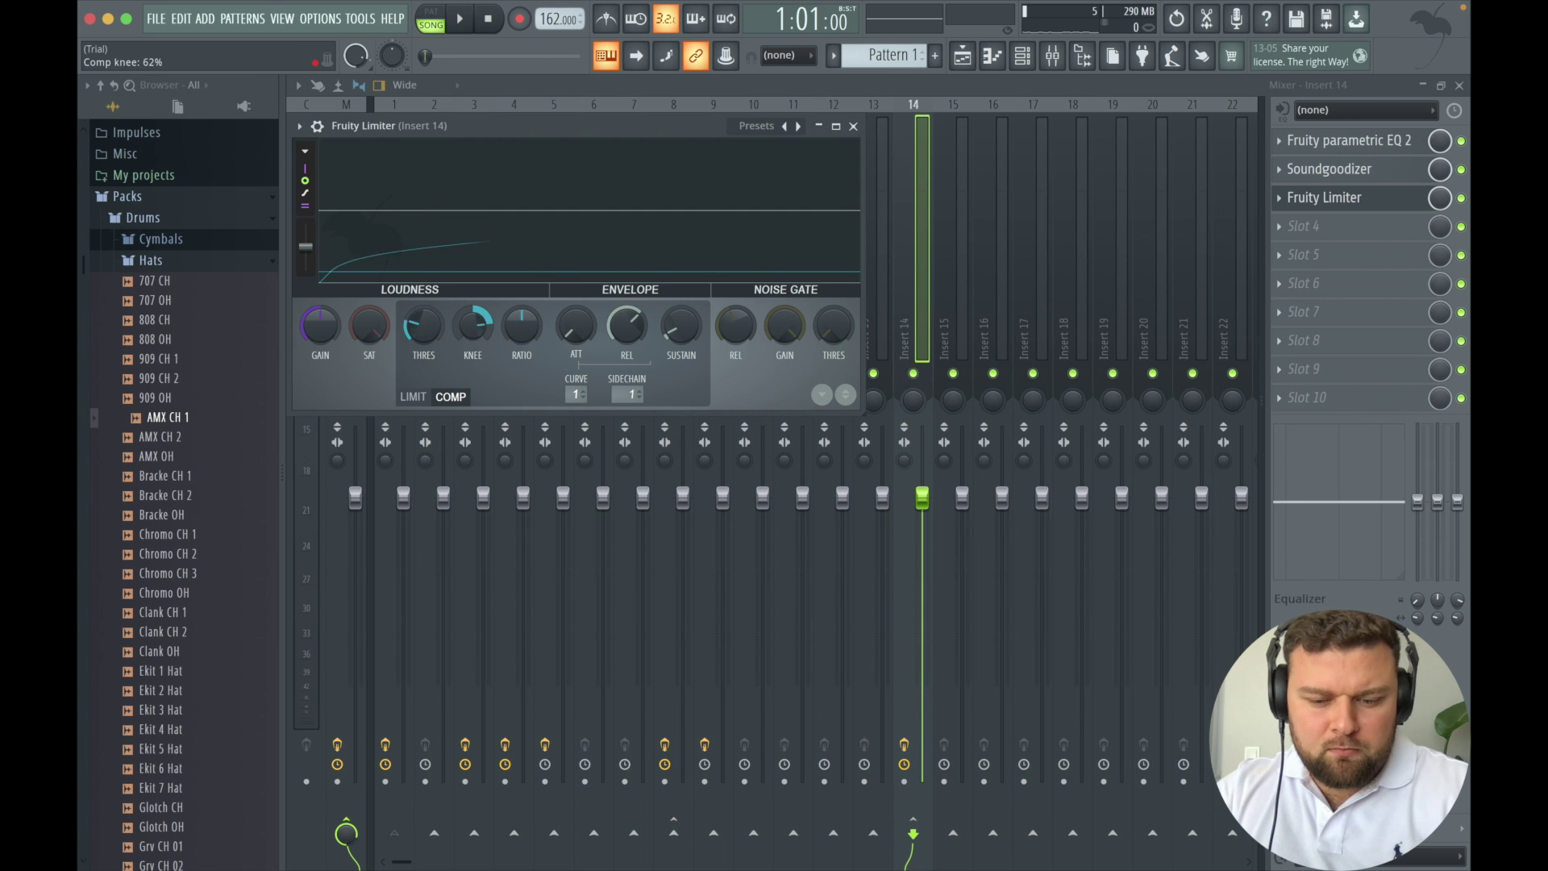
pyautogui.press('space')
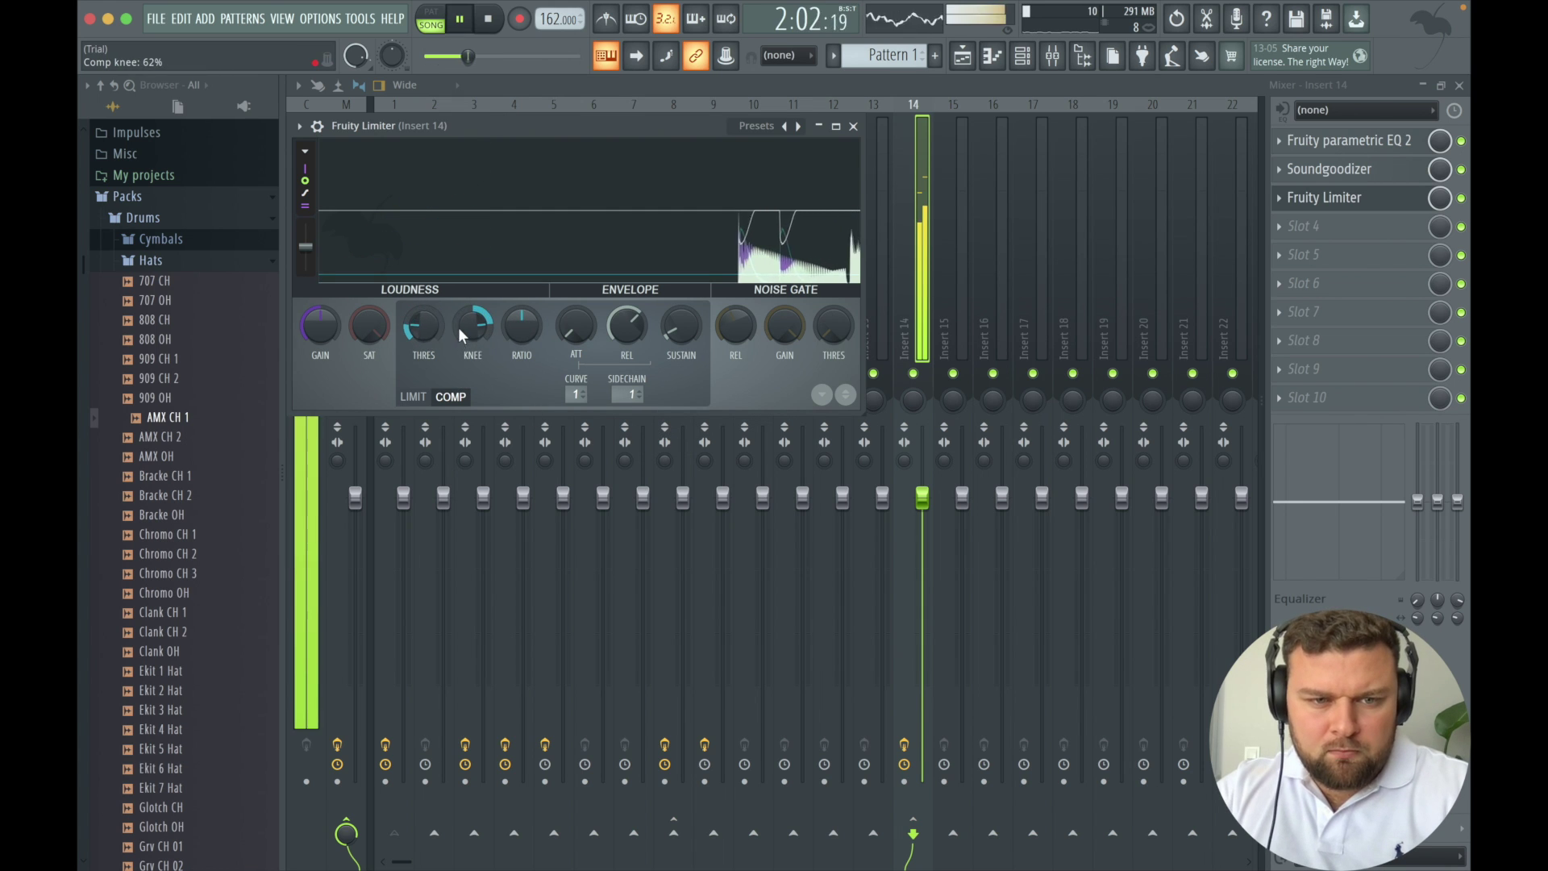
pyautogui.click(853, 127)
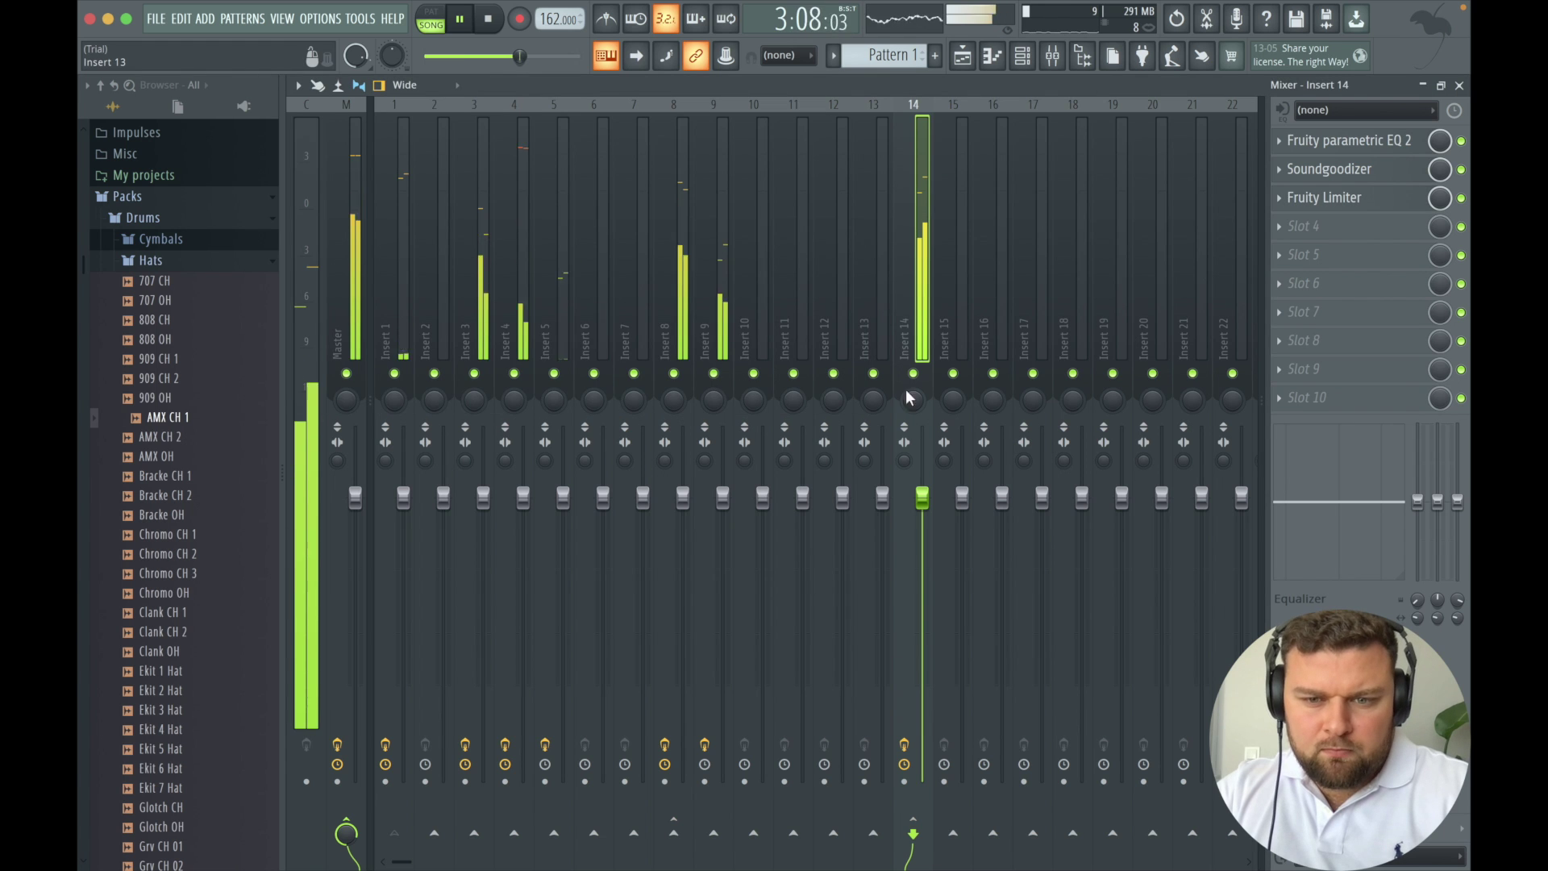
# Lower the volume fader of insert 14 and restart playback from the beginning.
pyautogui.moveTo(922, 498); pyautogui.dragTo(921, 534)
pyautogui.click(490, 19)
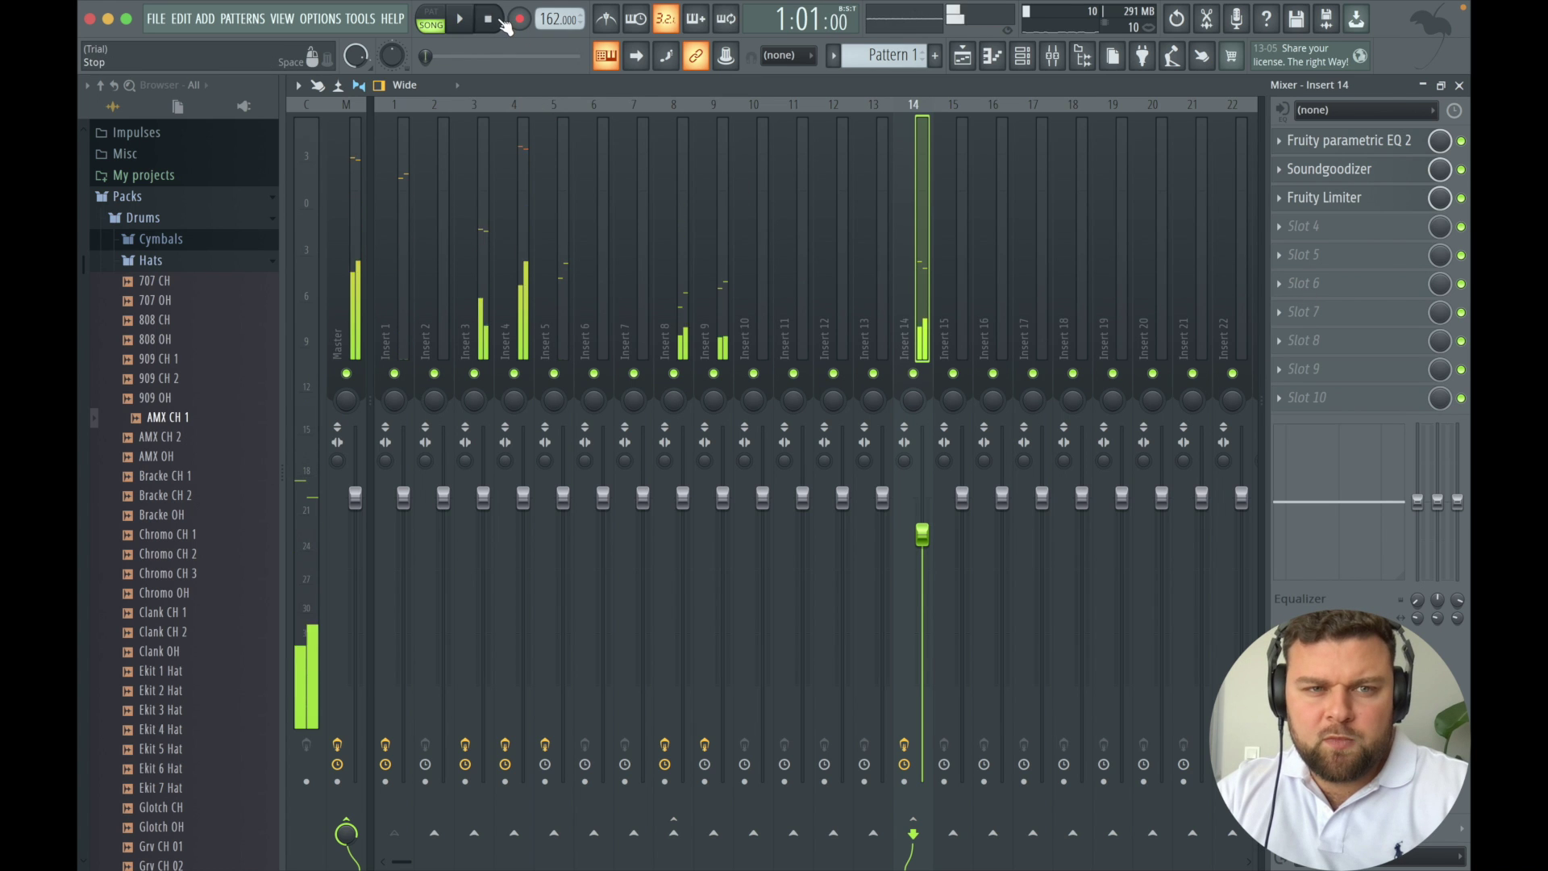
pyautogui.click(463, 20)
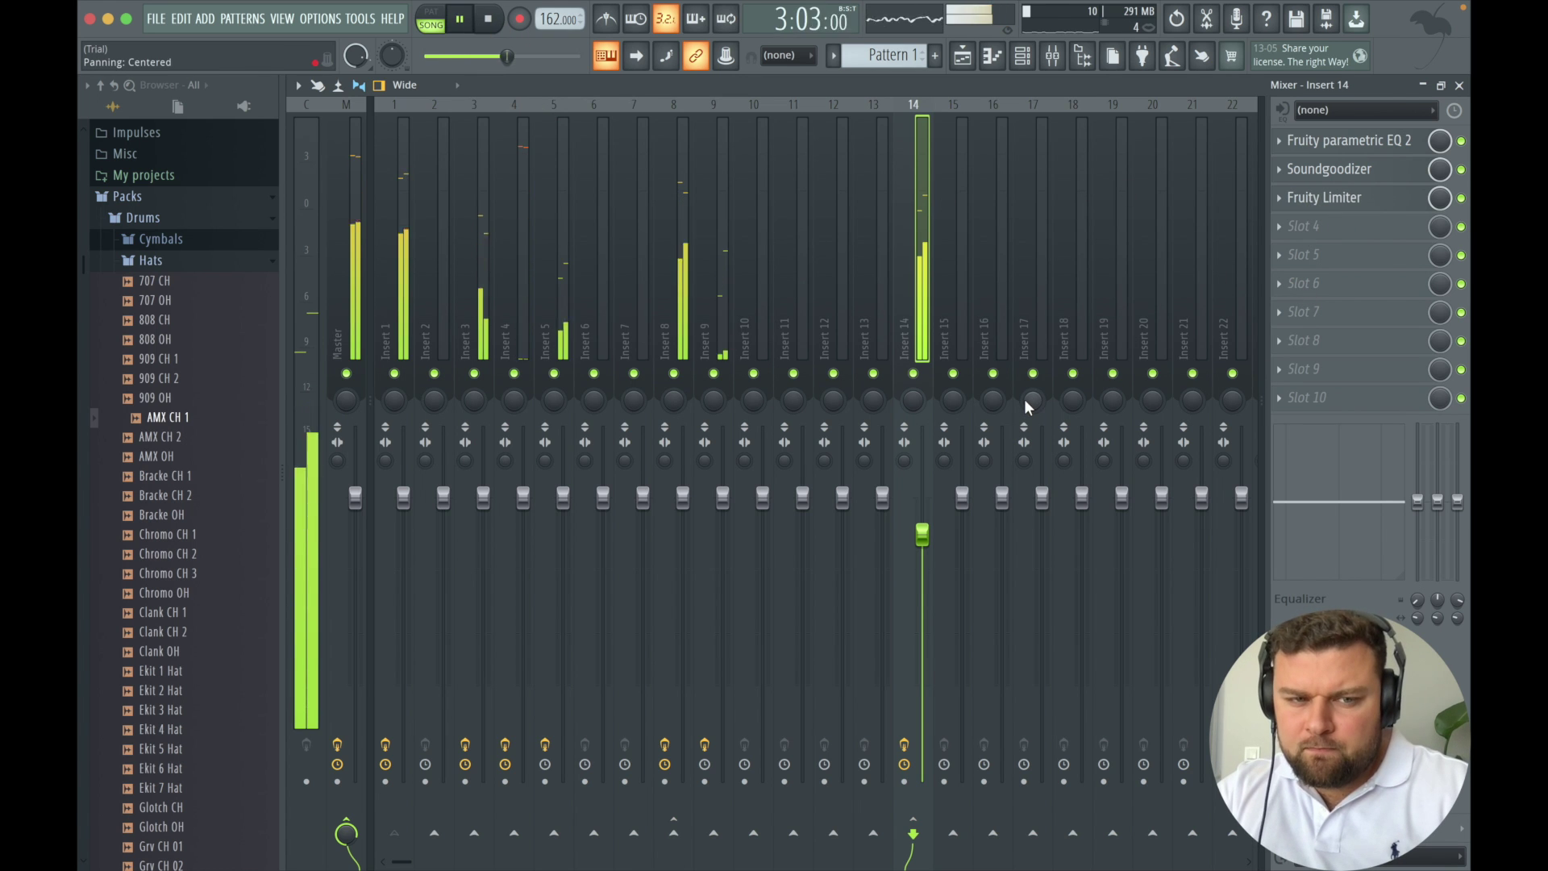
# In insert 14's slot 1 EQ, lower band 7's frequency, cut band 3 to about -3.2 dB at 196 Hz, and move band 1 to 55 Hz.
pyautogui.click(1342, 142)
pyautogui.moveTo(744, 516); pyautogui.dragTo(696, 527)
pyautogui.moveTo(627, 435); pyautogui.dragTo(600, 455)
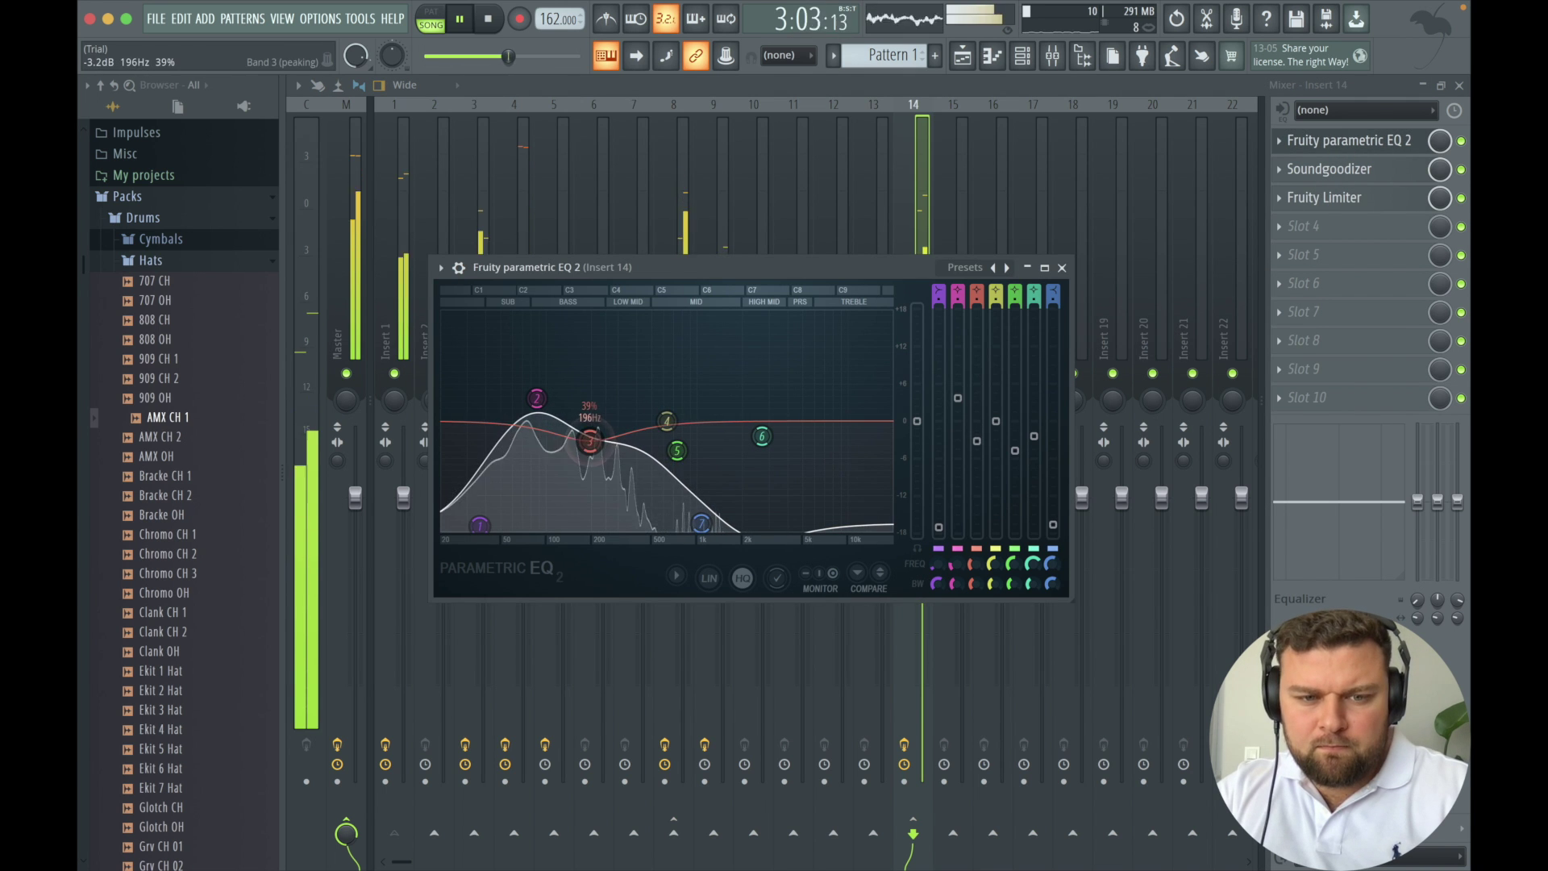
pyautogui.moveTo(477, 529); pyautogui.dragTo(507, 526)
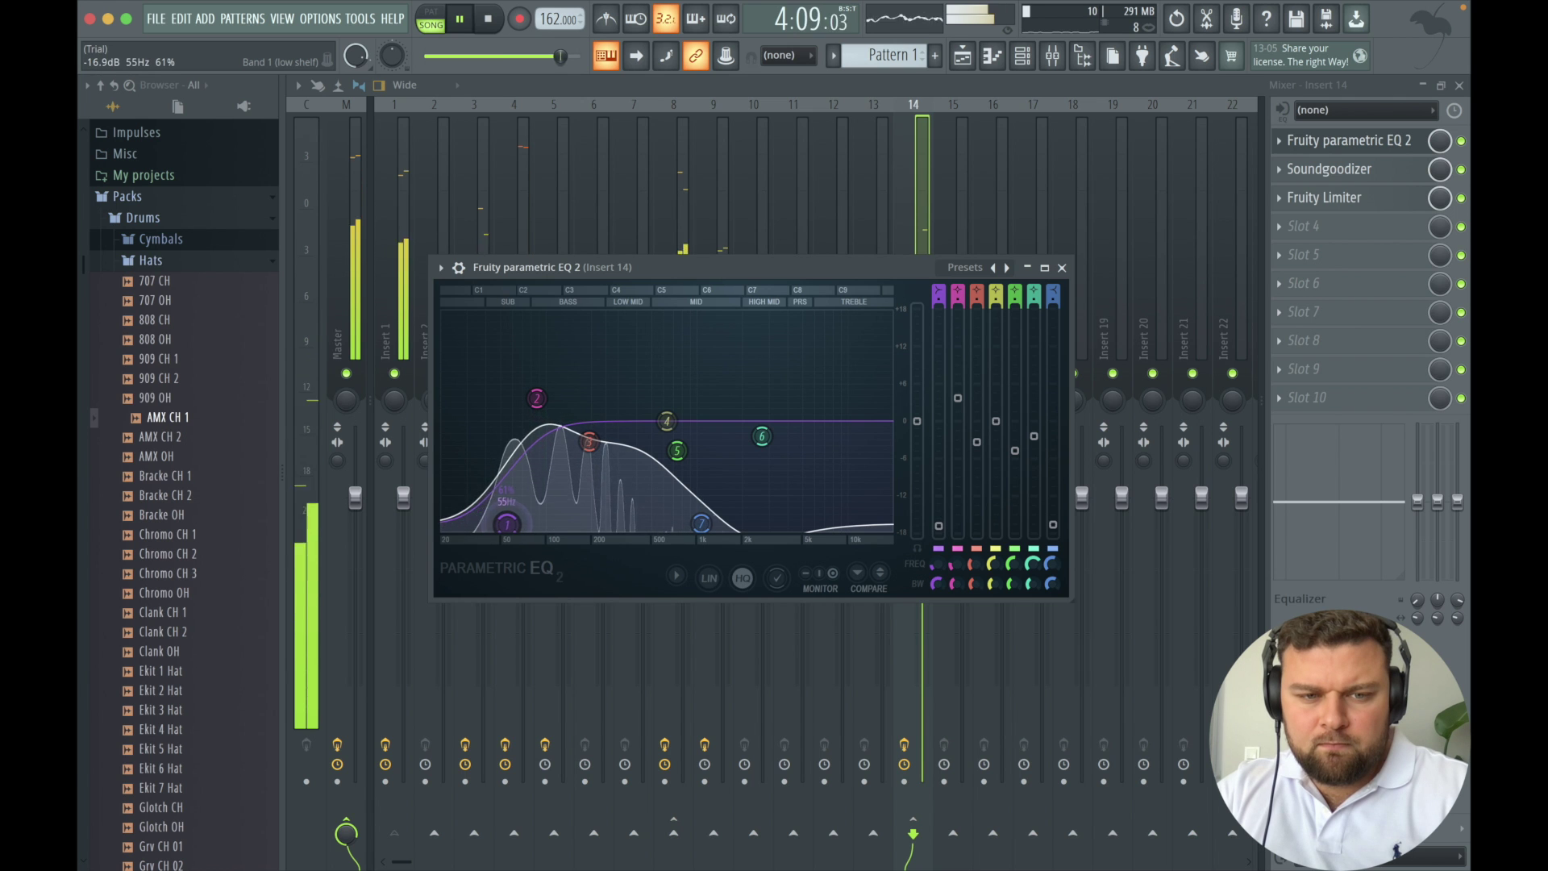
# Set EQ band 2 to about 4.7 dB at 81 Hz, lower band 5 to about -6.4 dB at 669 Hz, and raise band 7 slightly.
pyautogui.moveTo(538, 400); pyautogui.dragTo(538, 393)
pyautogui.click(677, 451)
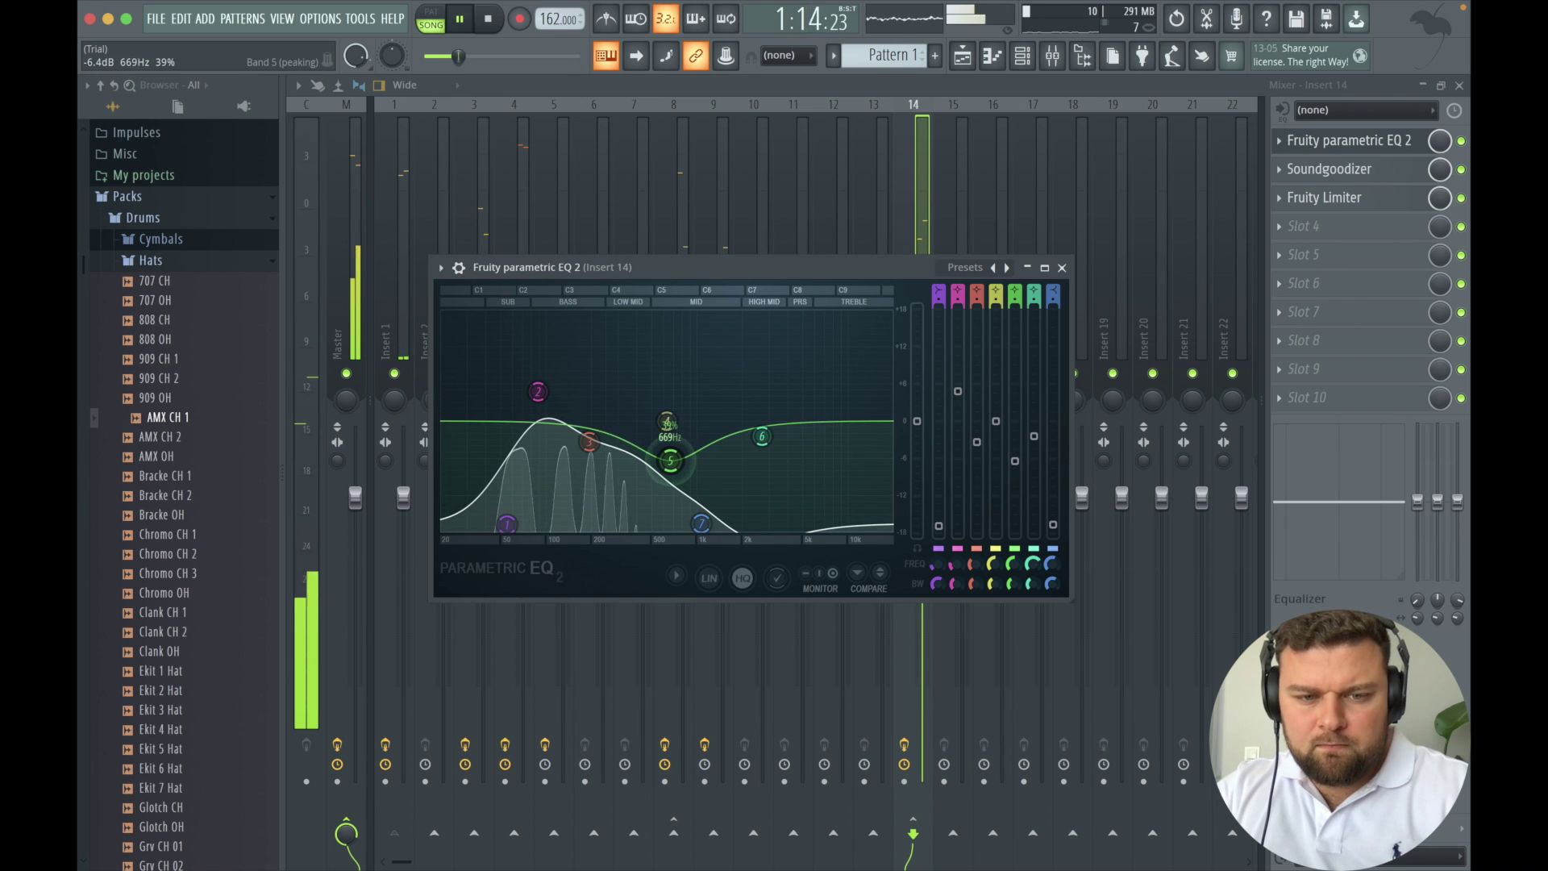
pyautogui.moveTo(701, 524)
pyautogui.mouseDown()
pyautogui.moveTo(729, 516)
pyautogui.moveTo(708, 520)
pyautogui.mouseUp()
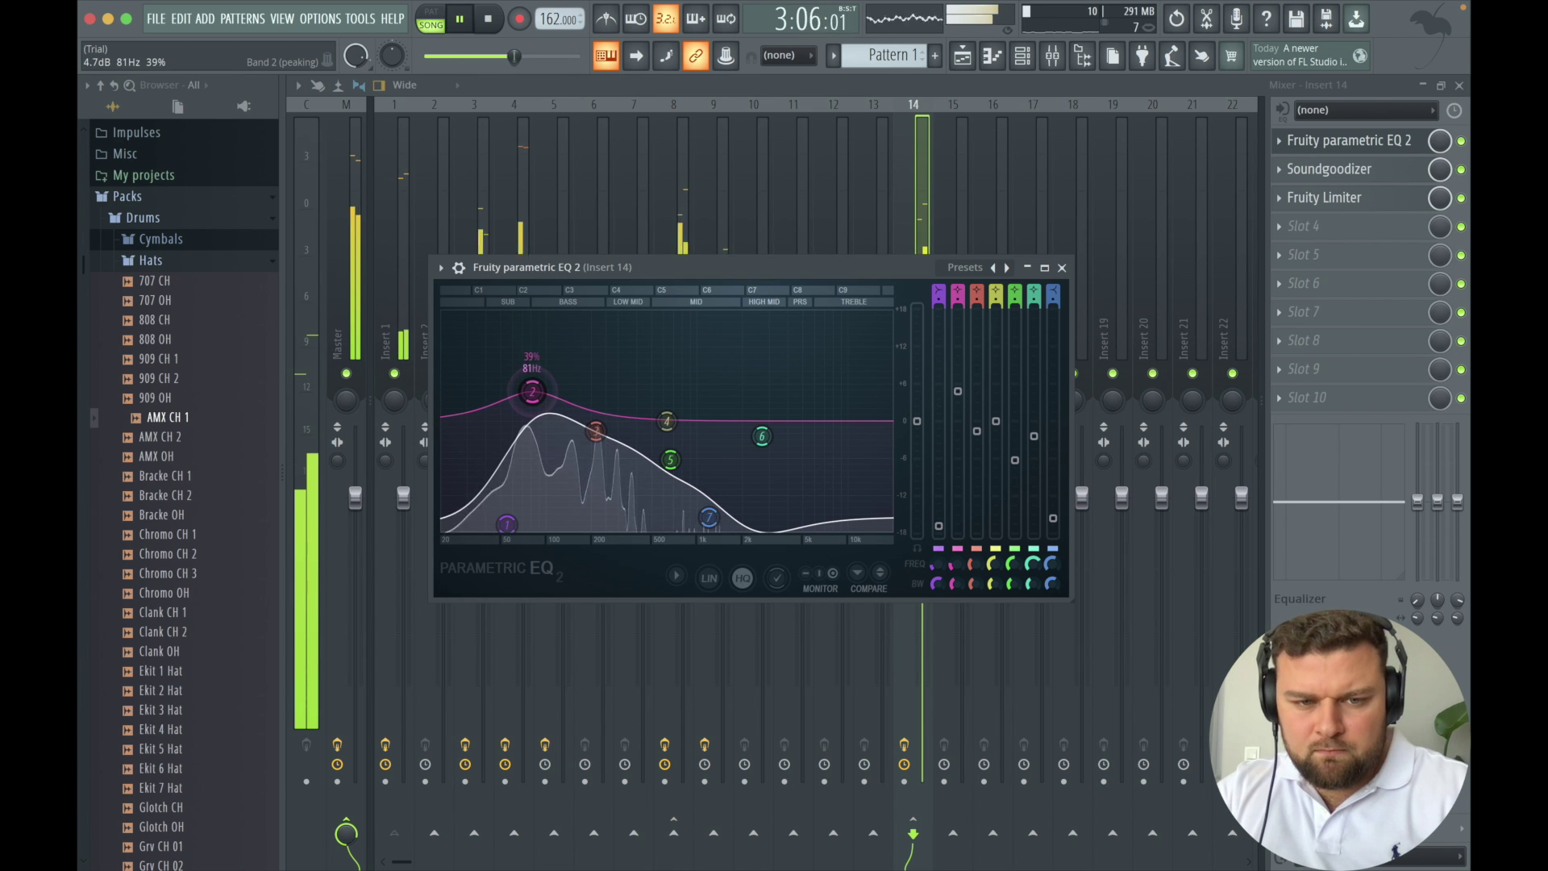
# Load a second Fruity Parametric EQ 2 in slot 4, apply the 20Hz + 18kHz cut preset, and sharply lower its low-pass cutoff.
pyautogui.click(1277, 224)
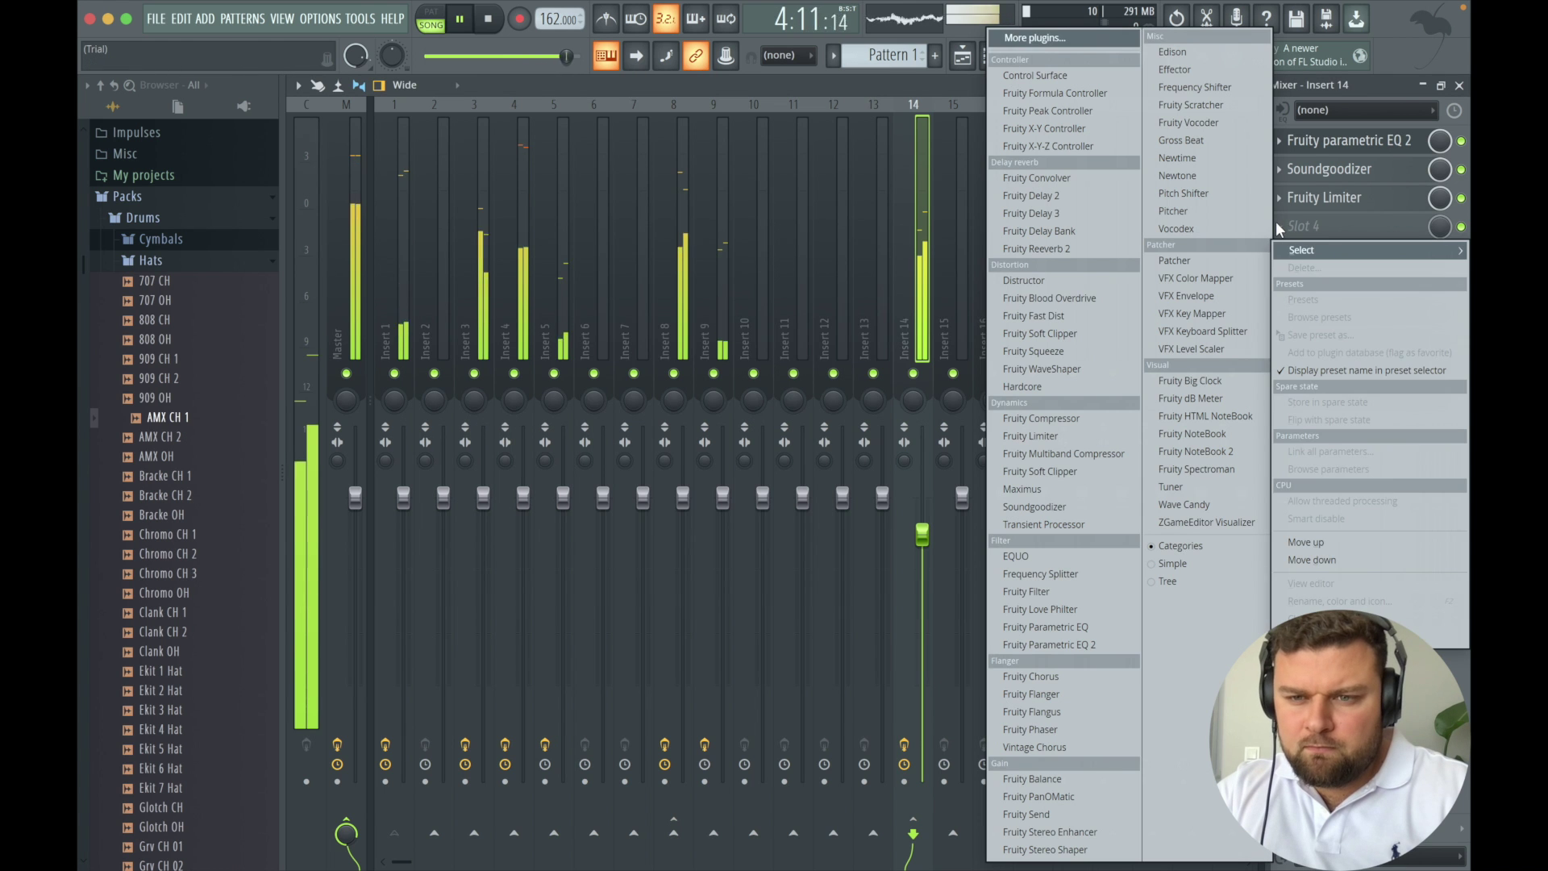
pyautogui.click(1049, 644)
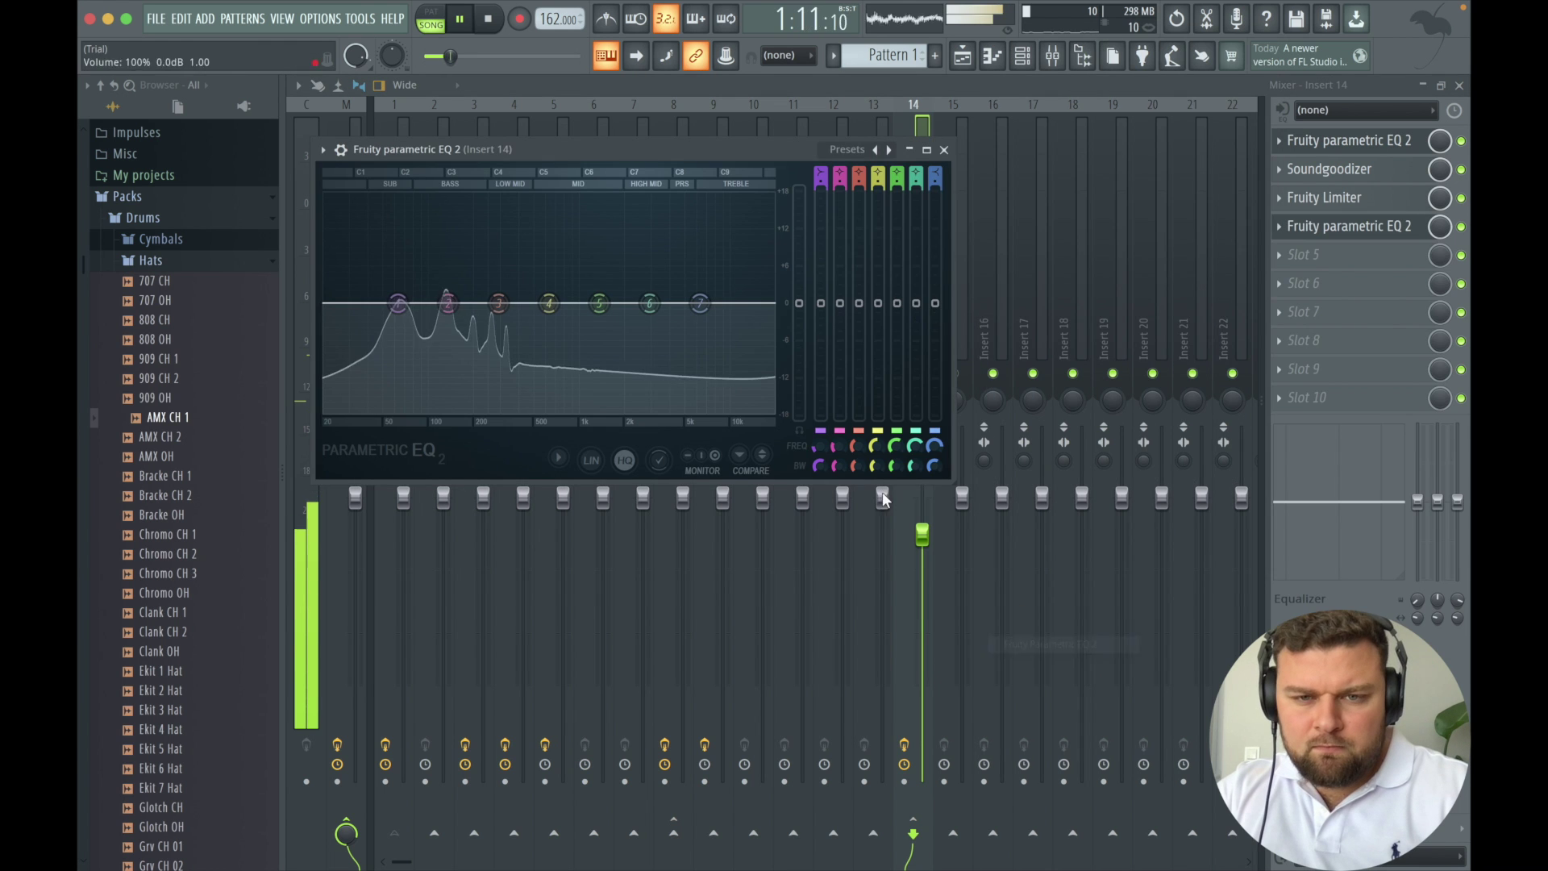
pyautogui.click(858, 151)
pyautogui.click(911, 209)
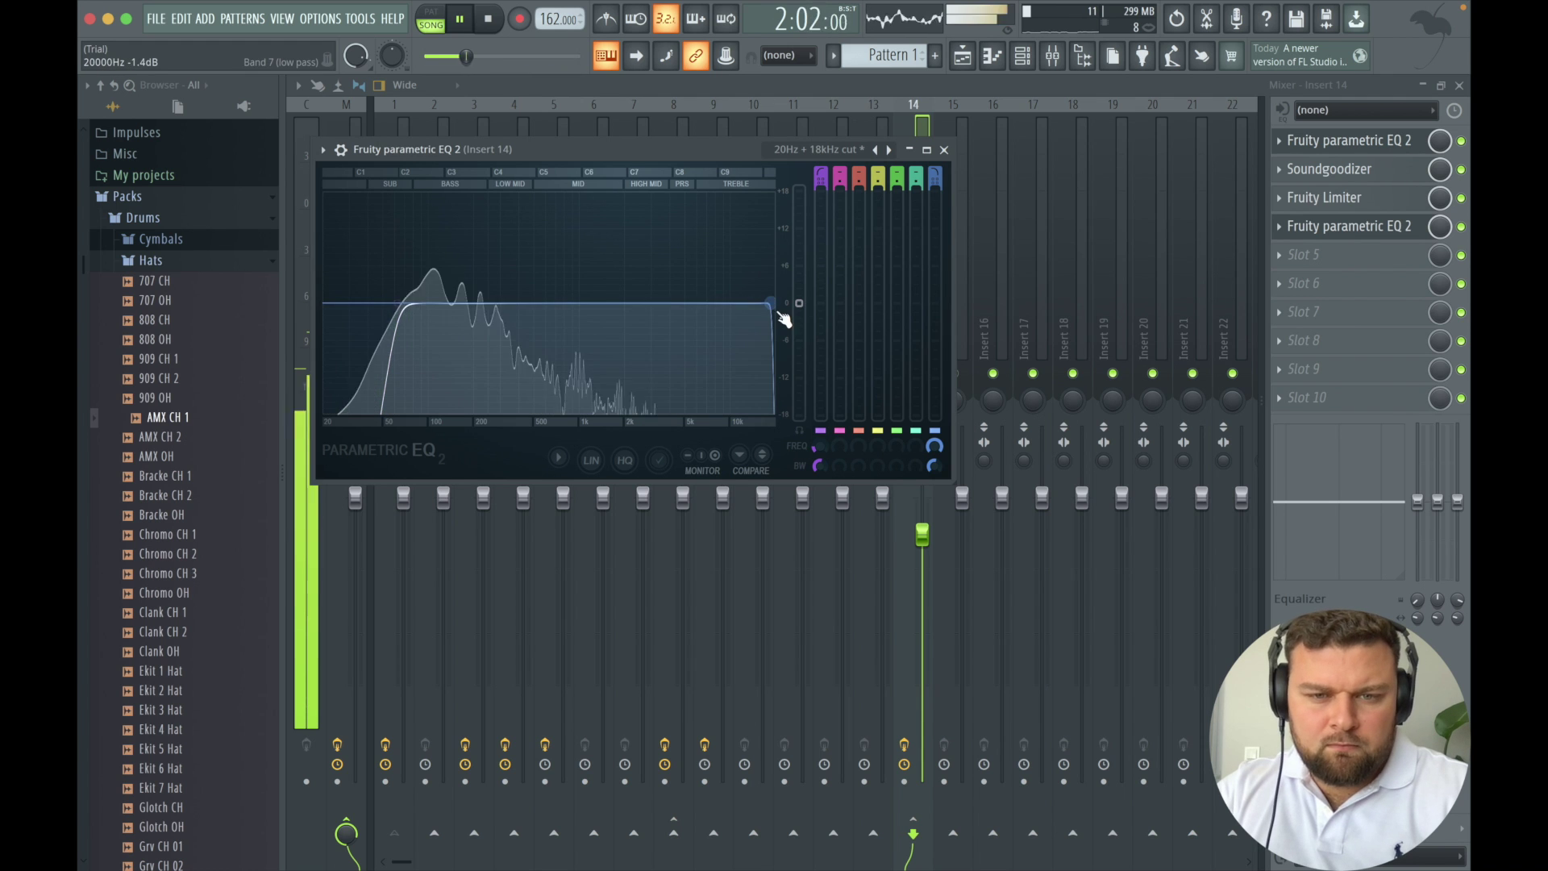
pyautogui.moveTo(775, 303); pyautogui.dragTo(529, 304)
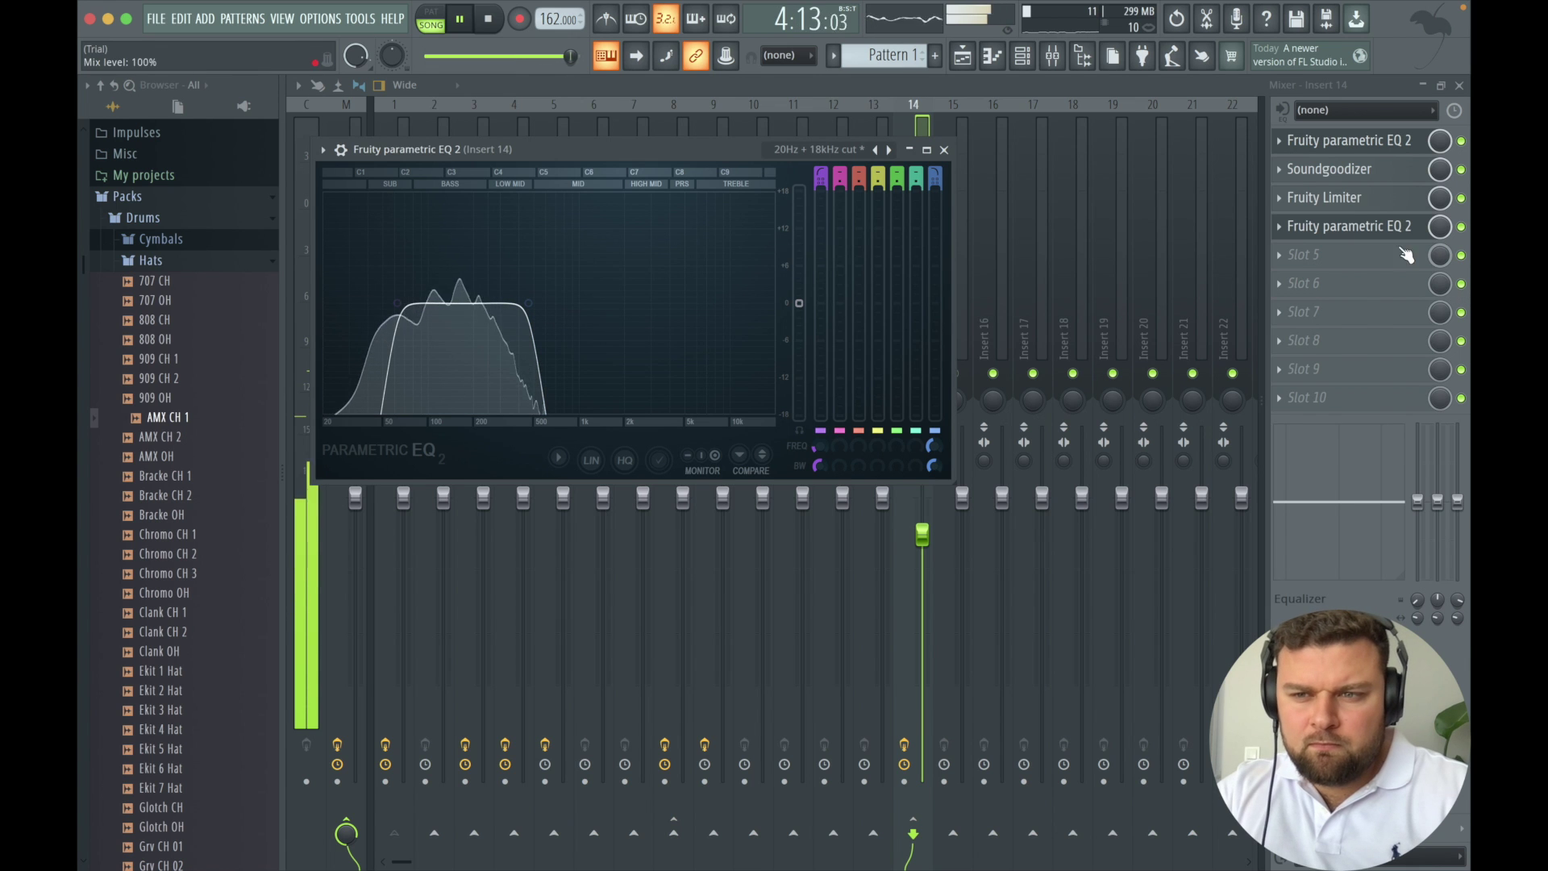
# Move the second Fruity Parametric EQ 2 up from slot 4 to slot 1 of insert 14.
pyautogui.click(1279, 227)
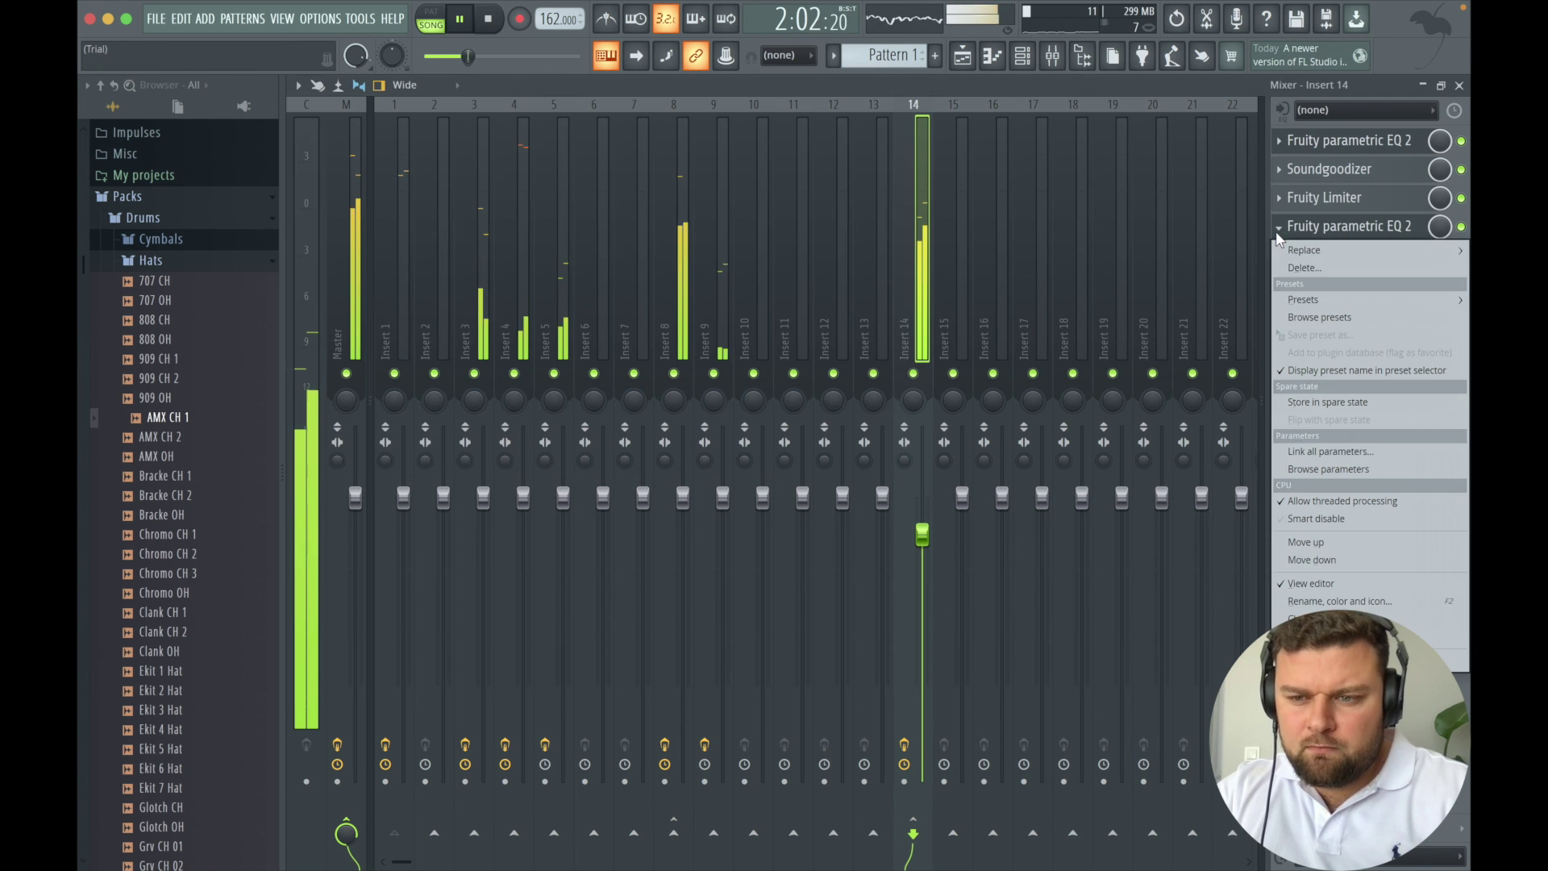
pyautogui.click(1323, 542)
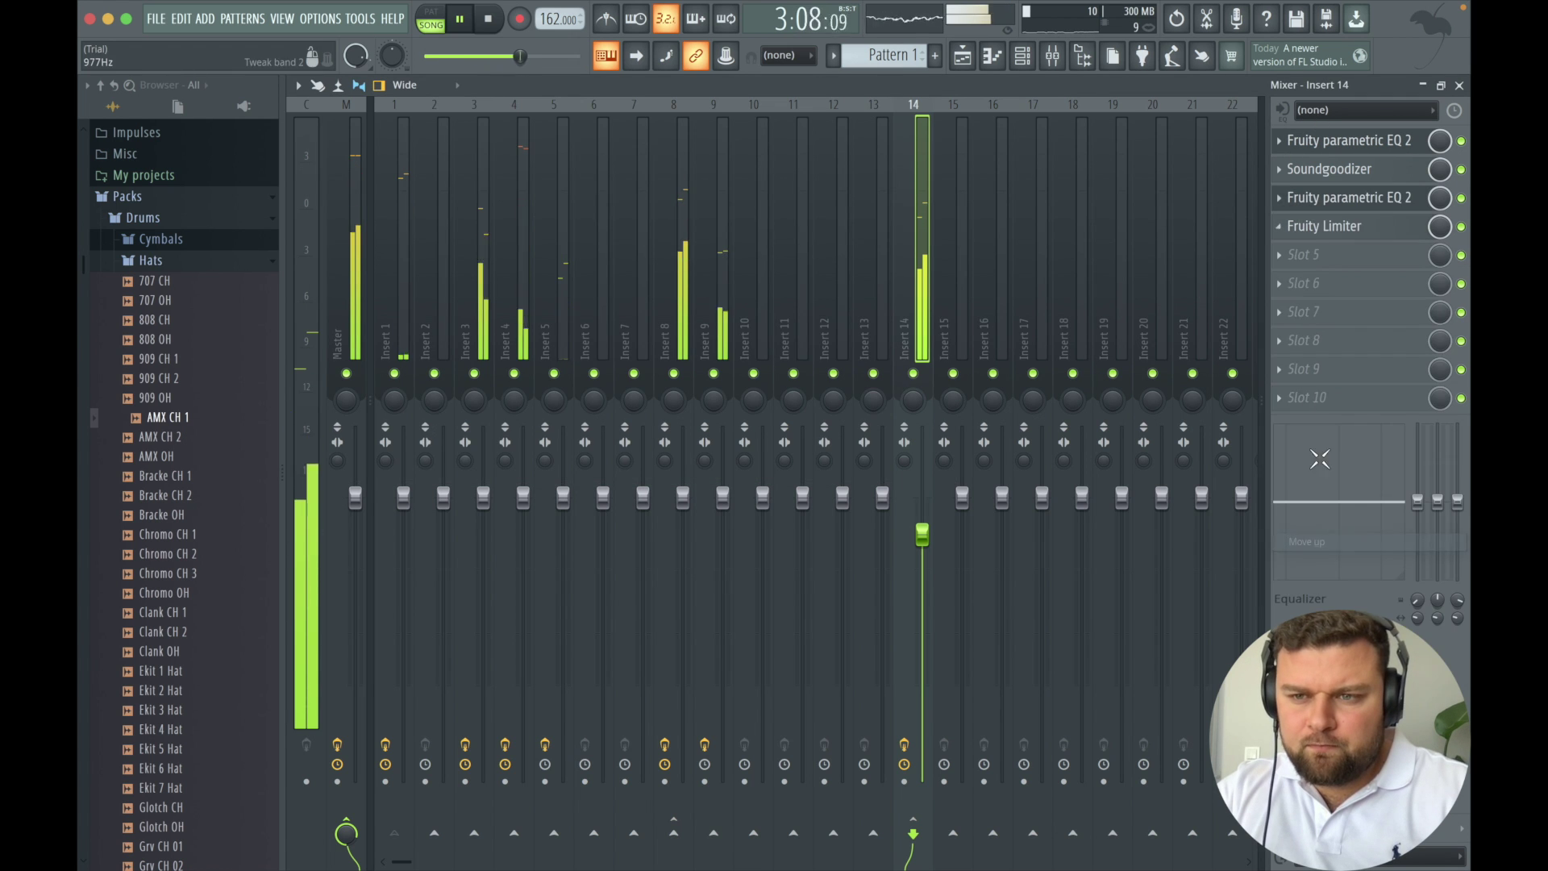
pyautogui.click(1279, 198)
pyautogui.click(1338, 507)
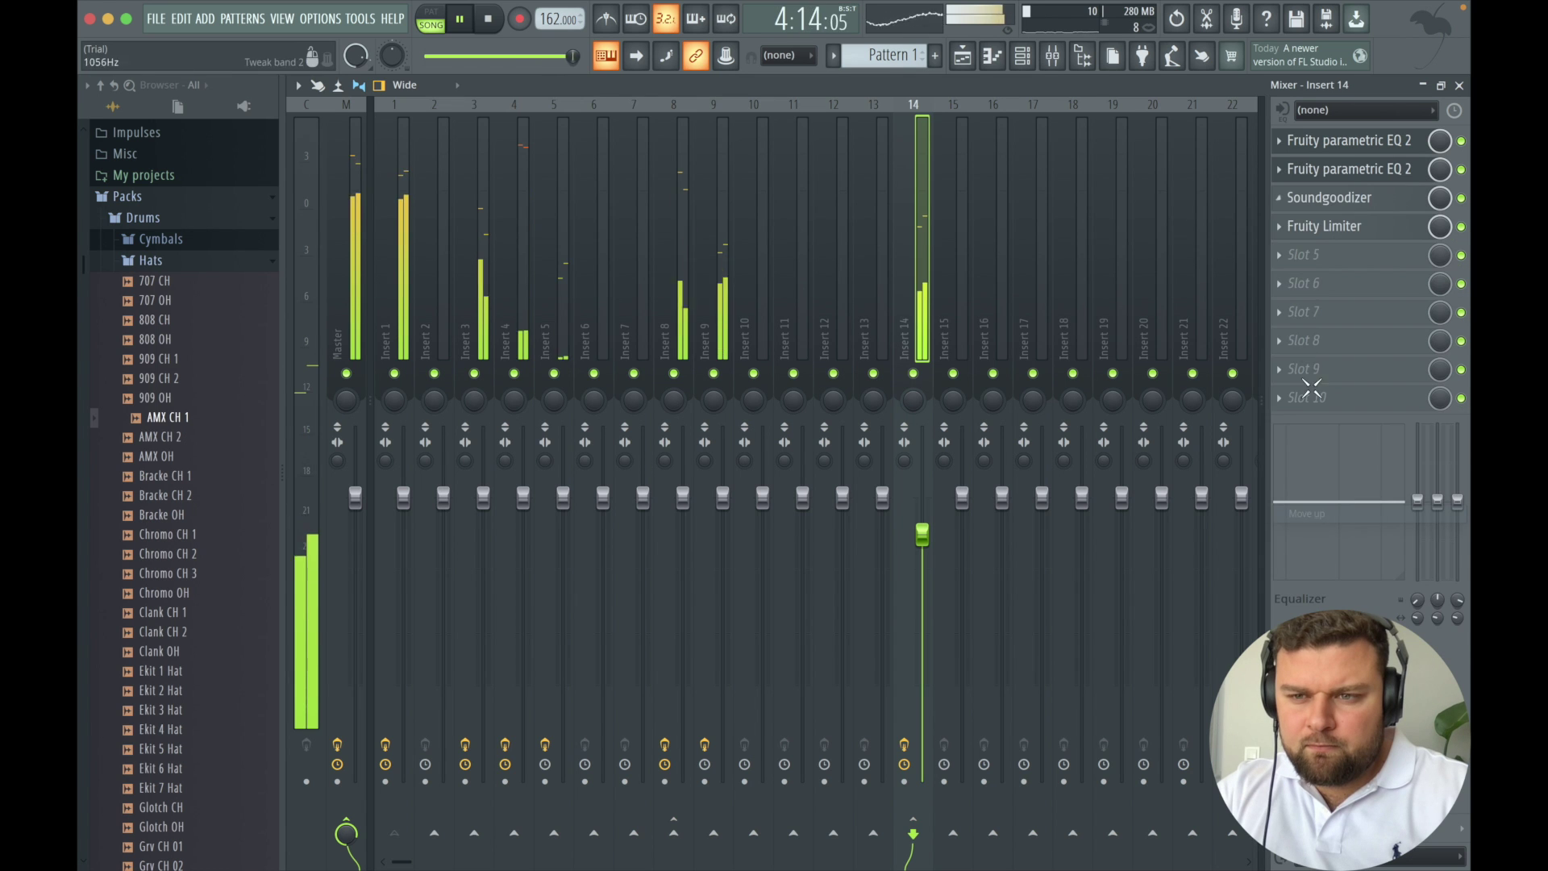
pyautogui.click(1280, 176)
pyautogui.click(1352, 482)
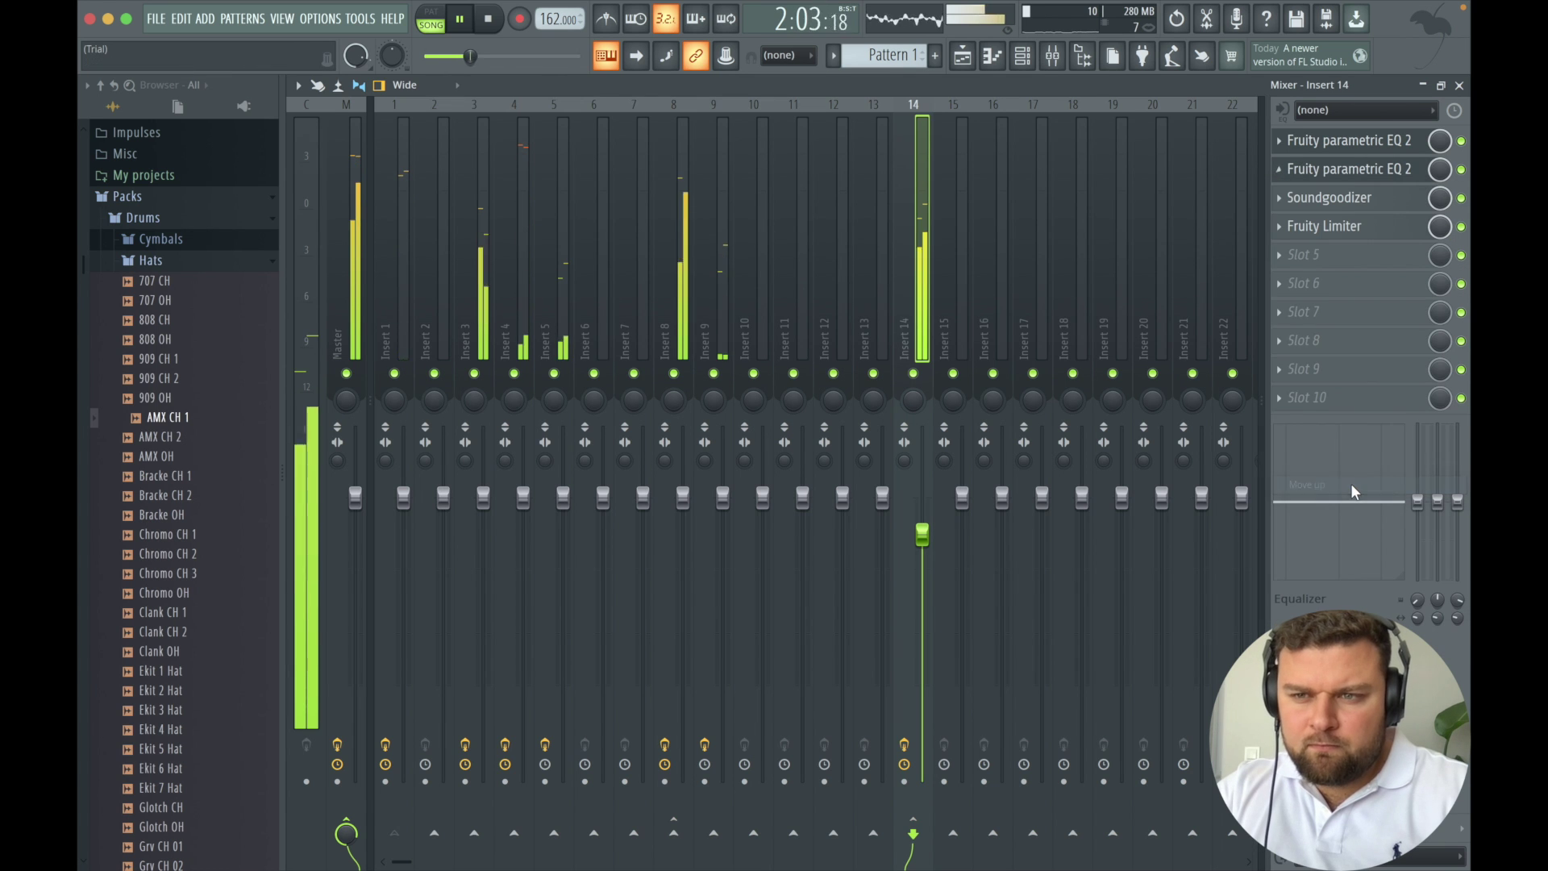
# Try a low-pass cutoff of about 1456 Hz in the slot 1 EQ, close it, and delete that EQ.
pyautogui.click(1347, 144)
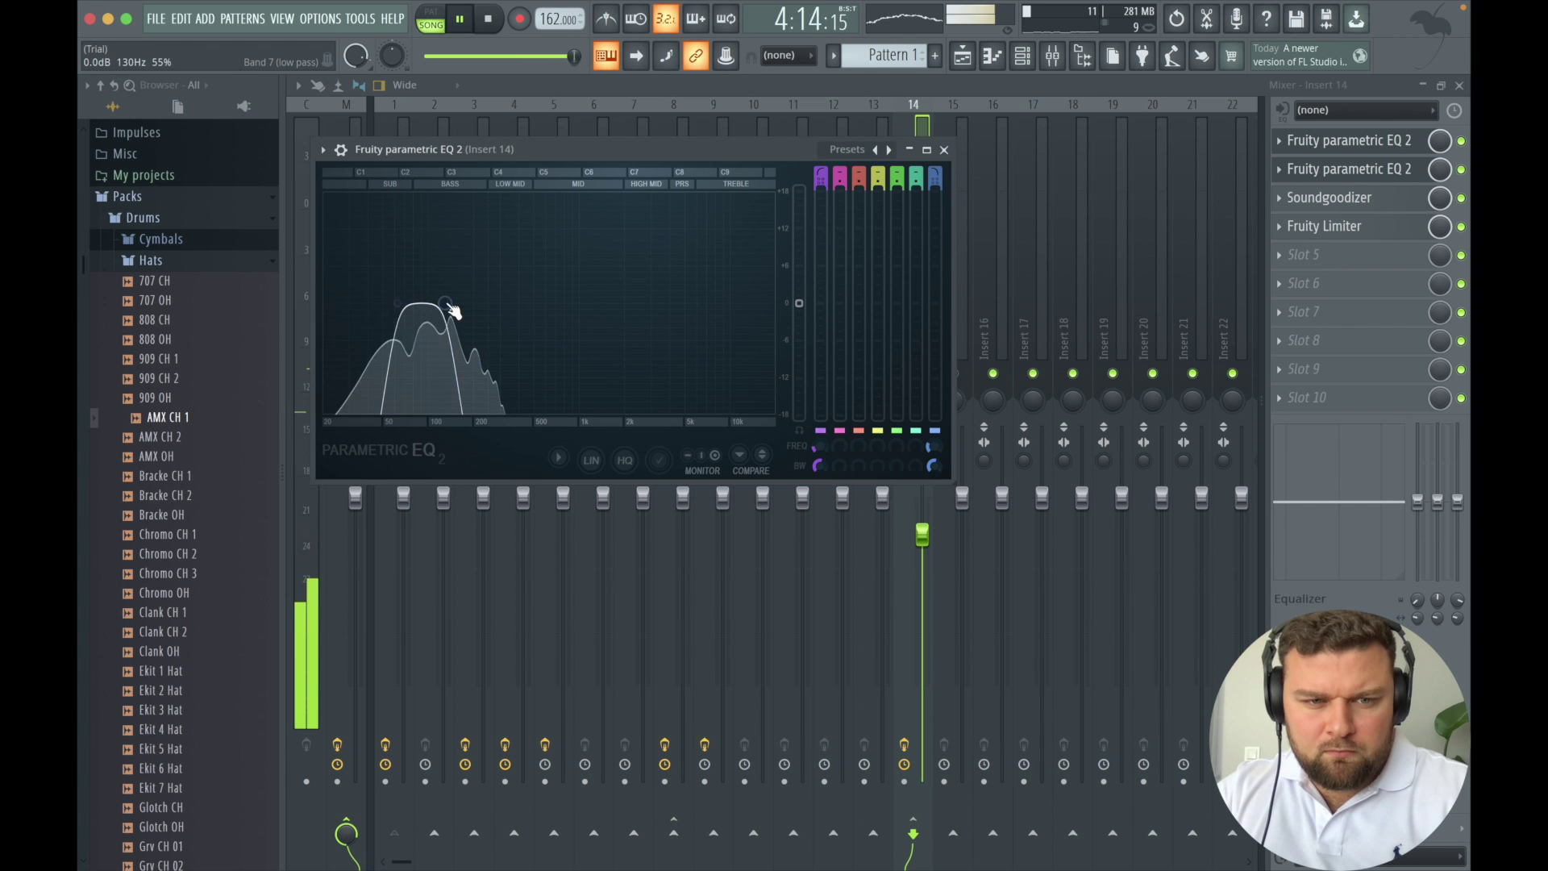
pyautogui.moveTo(444, 303); pyautogui.dragTo(598, 303)
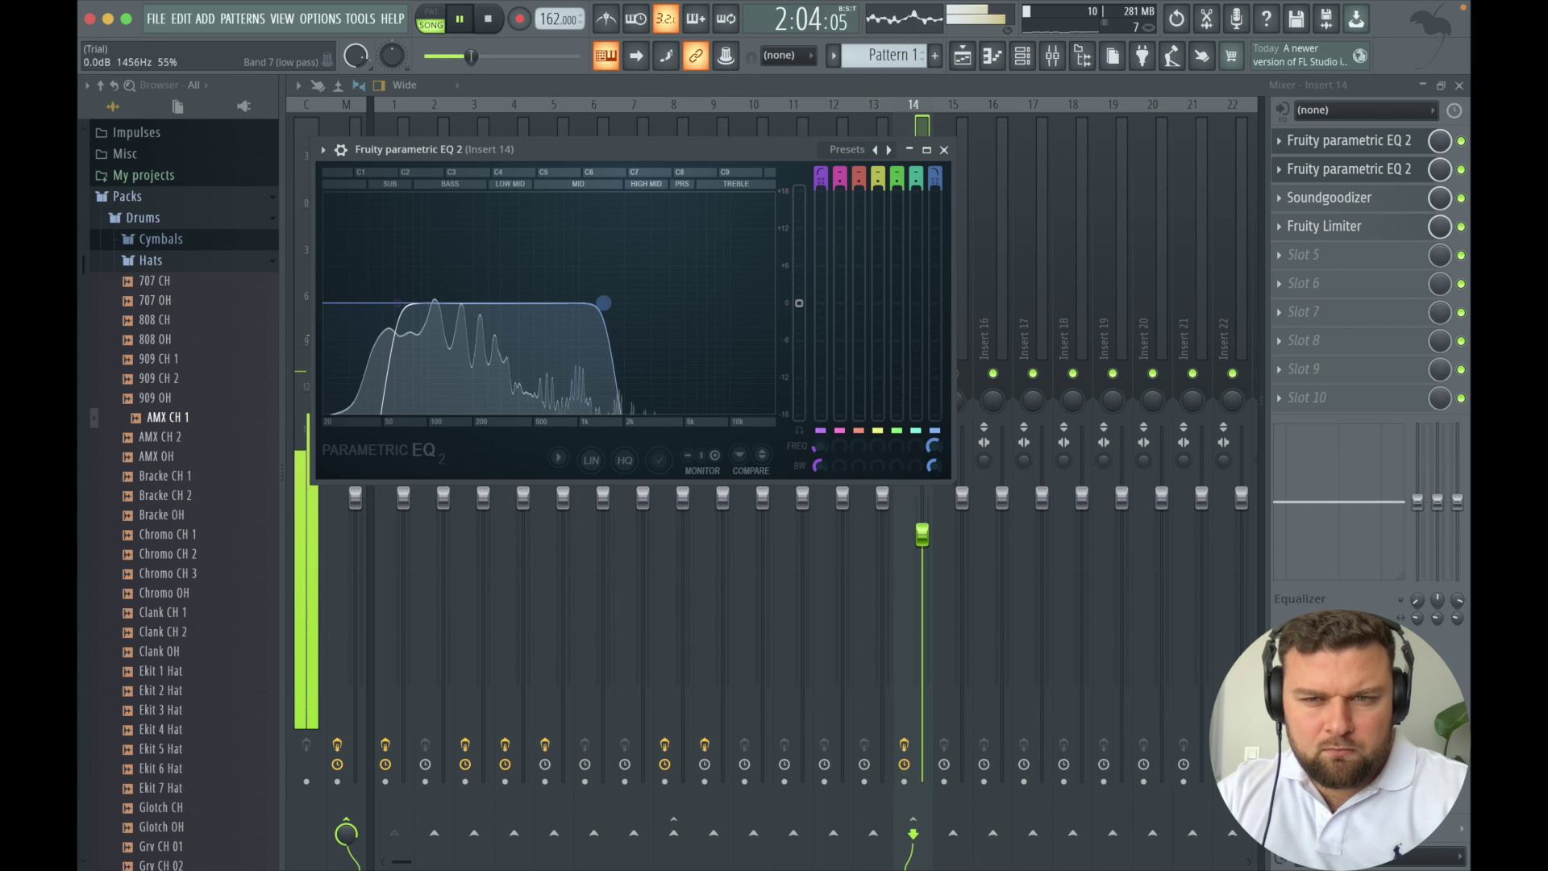
pyautogui.click(944, 150)
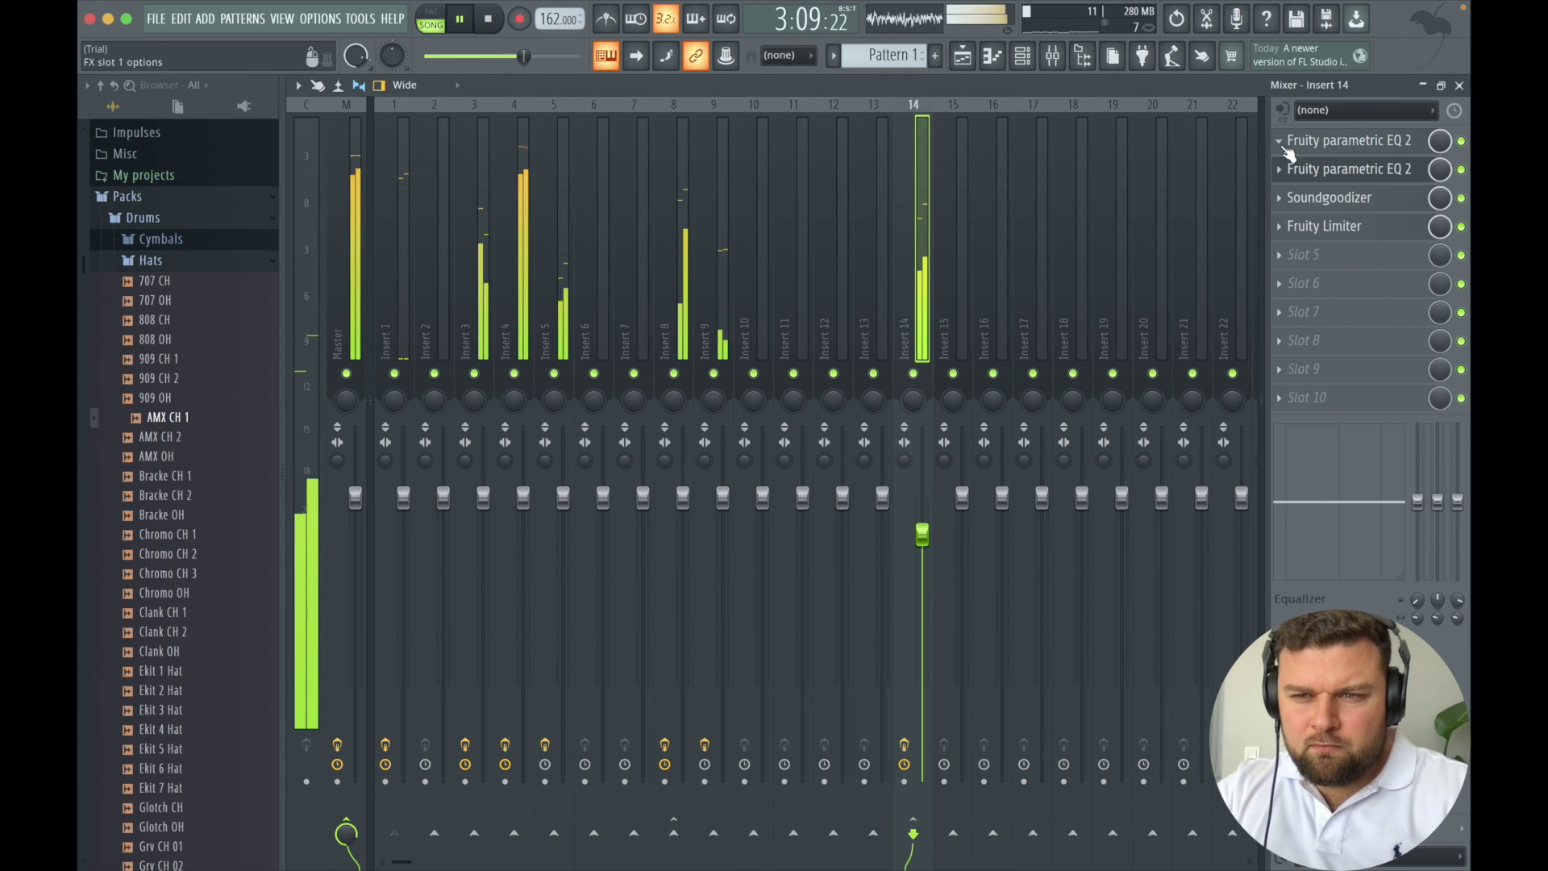
pyautogui.click(1281, 141)
pyautogui.click(1304, 183)
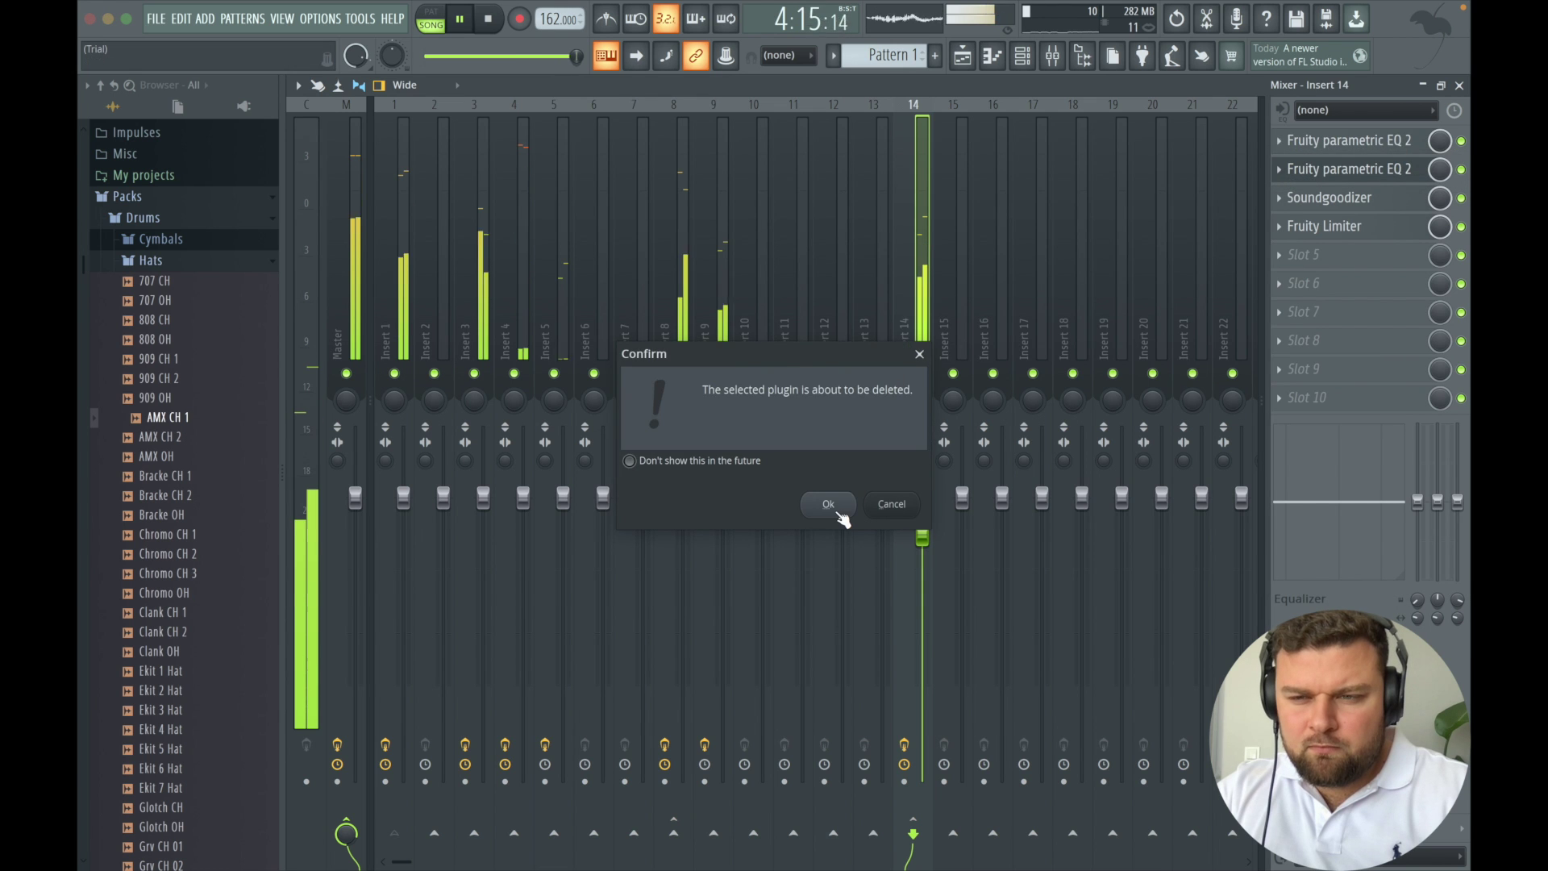
pyautogui.click(824, 505)
# Open the remaining EQ in slot 2, raise band 1 to about -7.6 dB at 47 Hz, and try to change its filter type.
pyautogui.click(1299, 171)
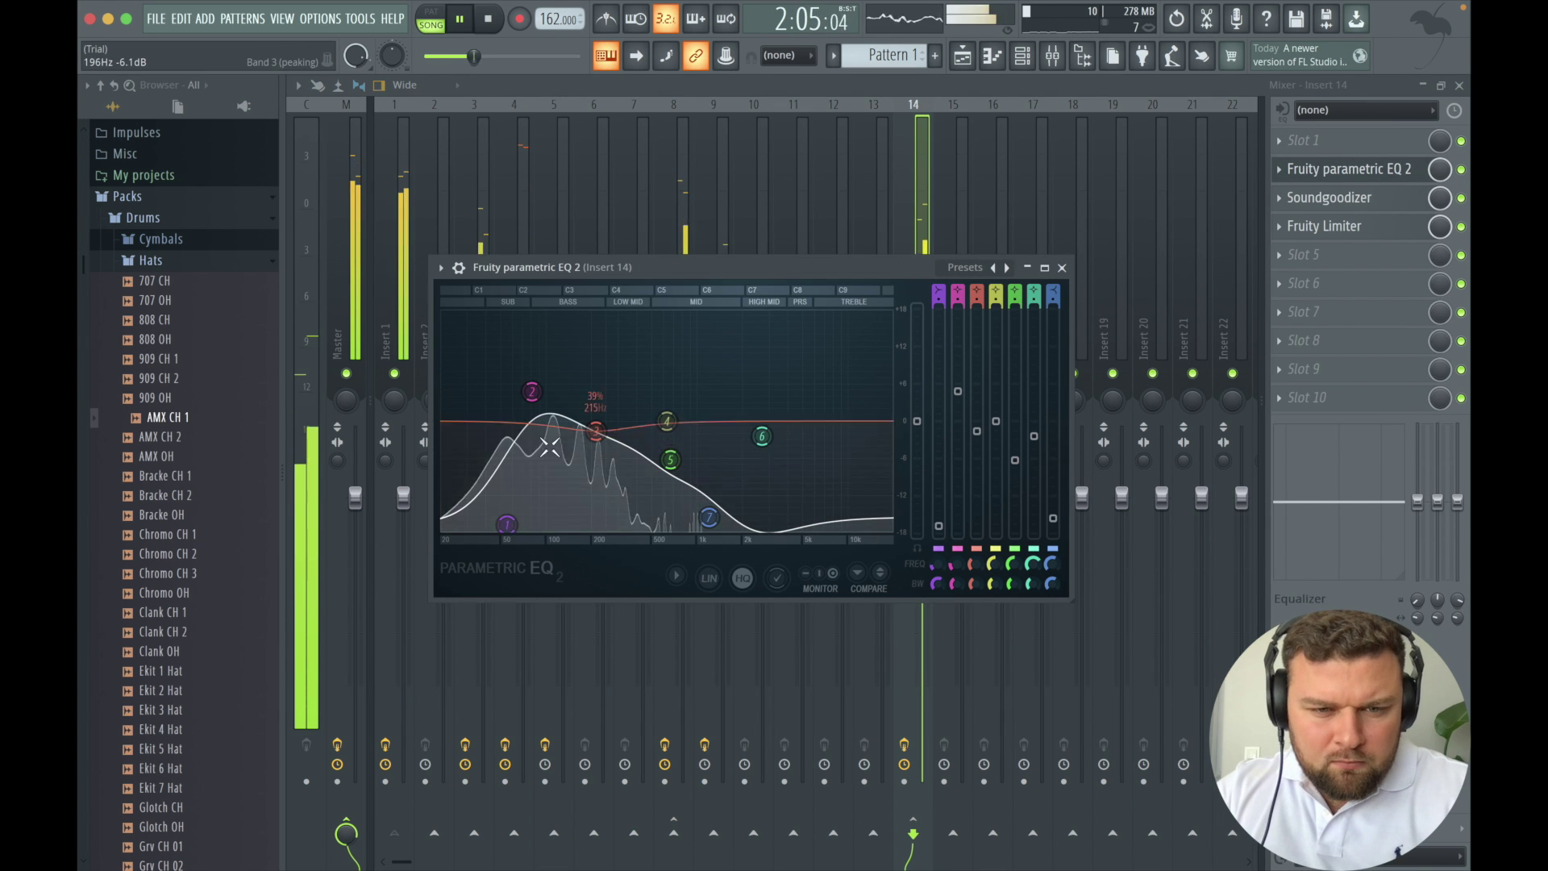
pyautogui.moveTo(515, 527); pyautogui.dragTo(496, 469)
pyautogui.rightClick(496, 471)
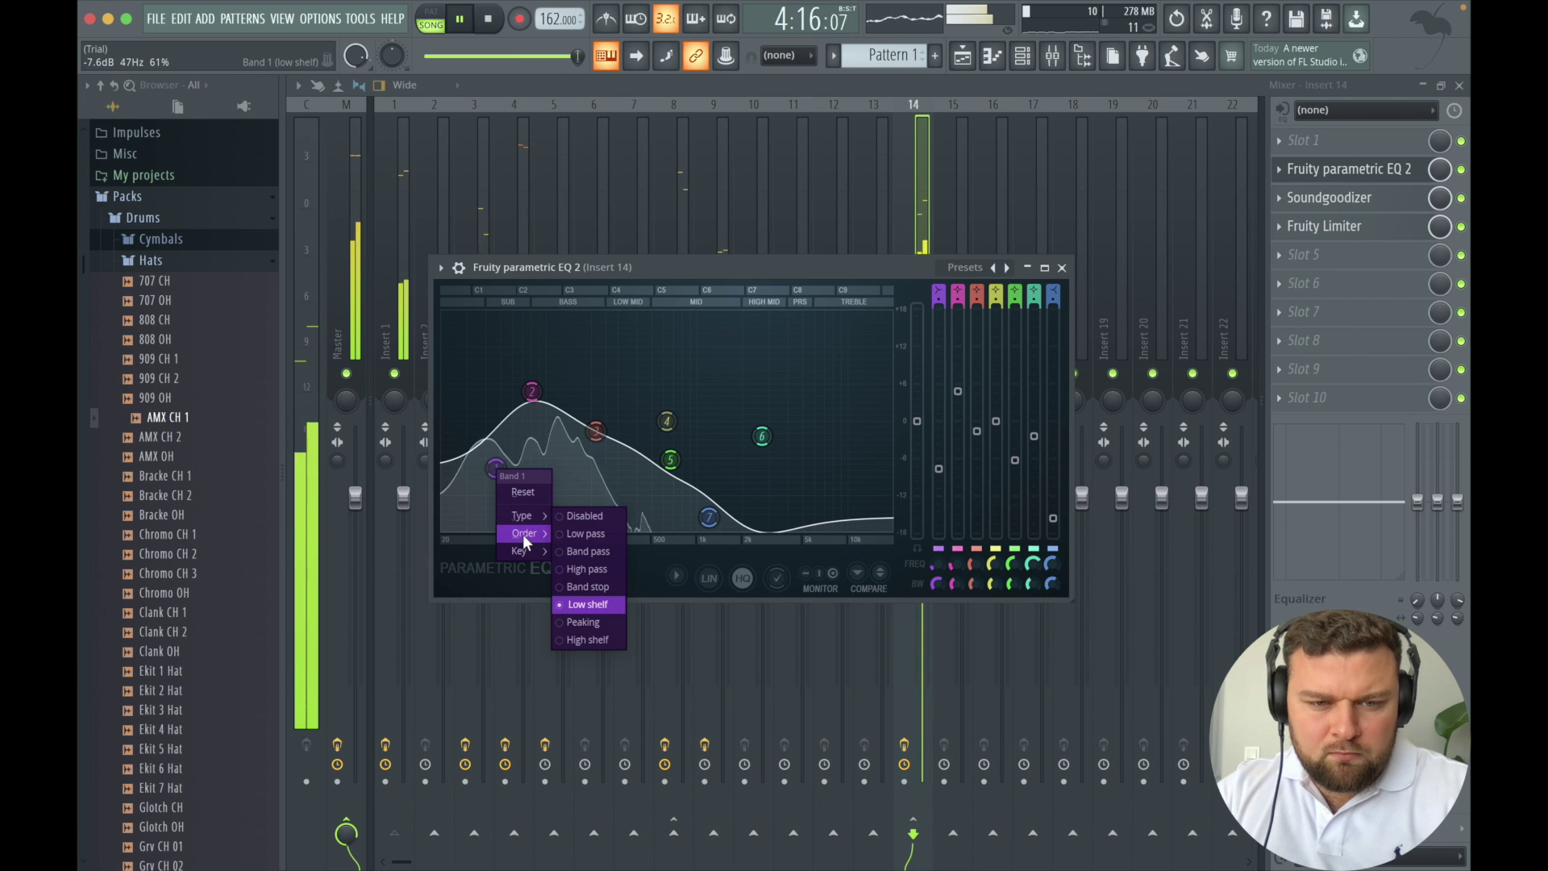
pyautogui.moveTo(523, 534)
pyautogui.click(583, 622)
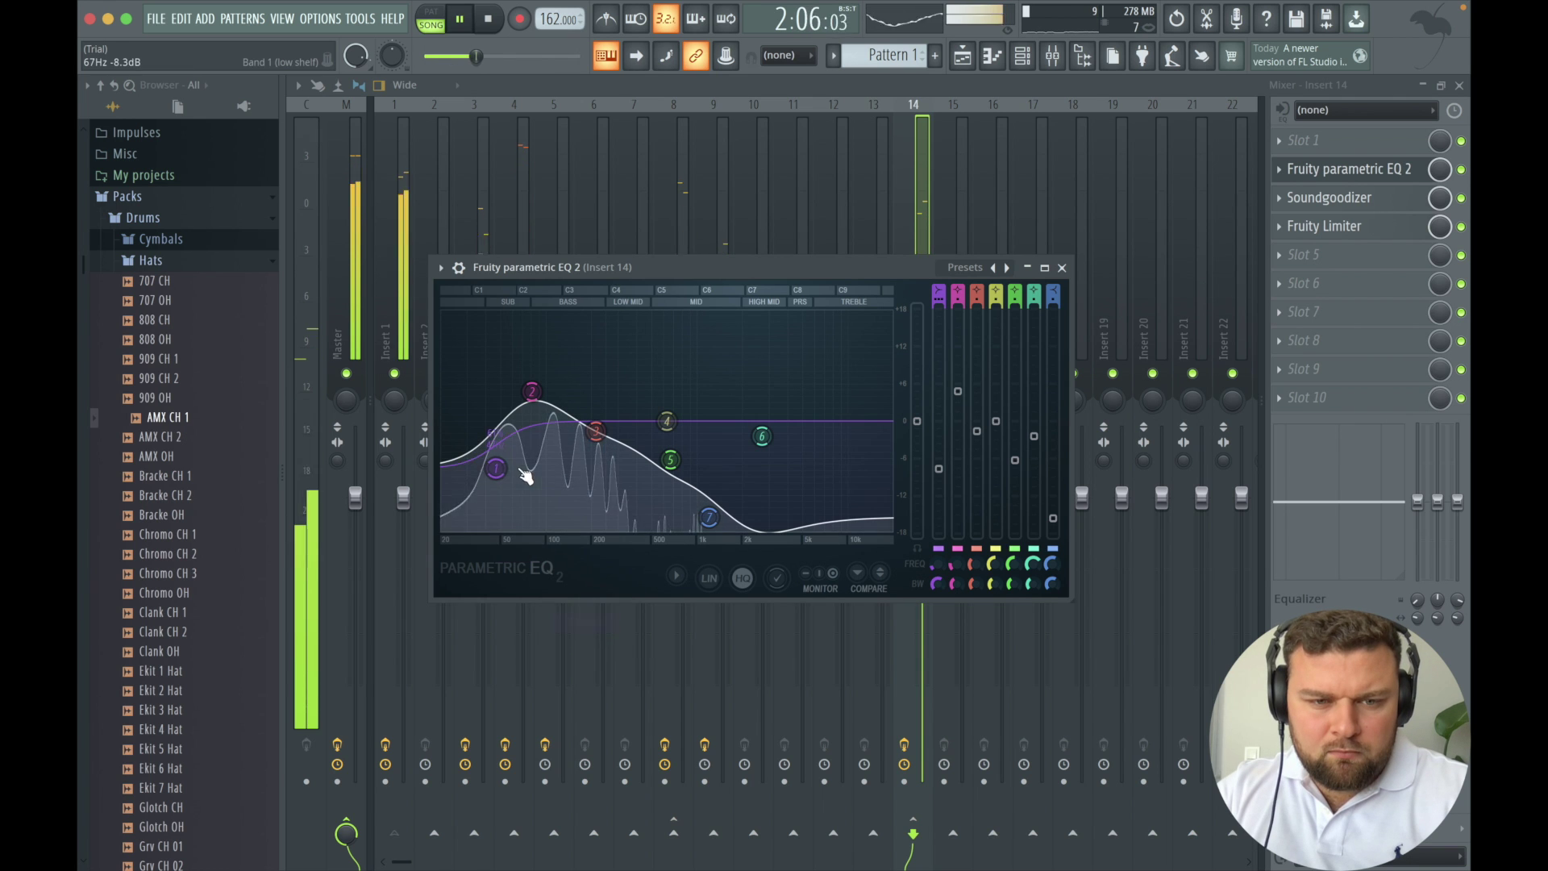
# Switch EQ band 1 to the low pass type and raise its node to the zero line.
pyautogui.moveTo(497, 472)
pyautogui.mouseDown()
pyautogui.moveTo(498, 490)
pyautogui.moveTo(497, 467)
pyautogui.mouseUp()
pyautogui.rightClick(498, 467)
pyautogui.moveTo(547, 530)
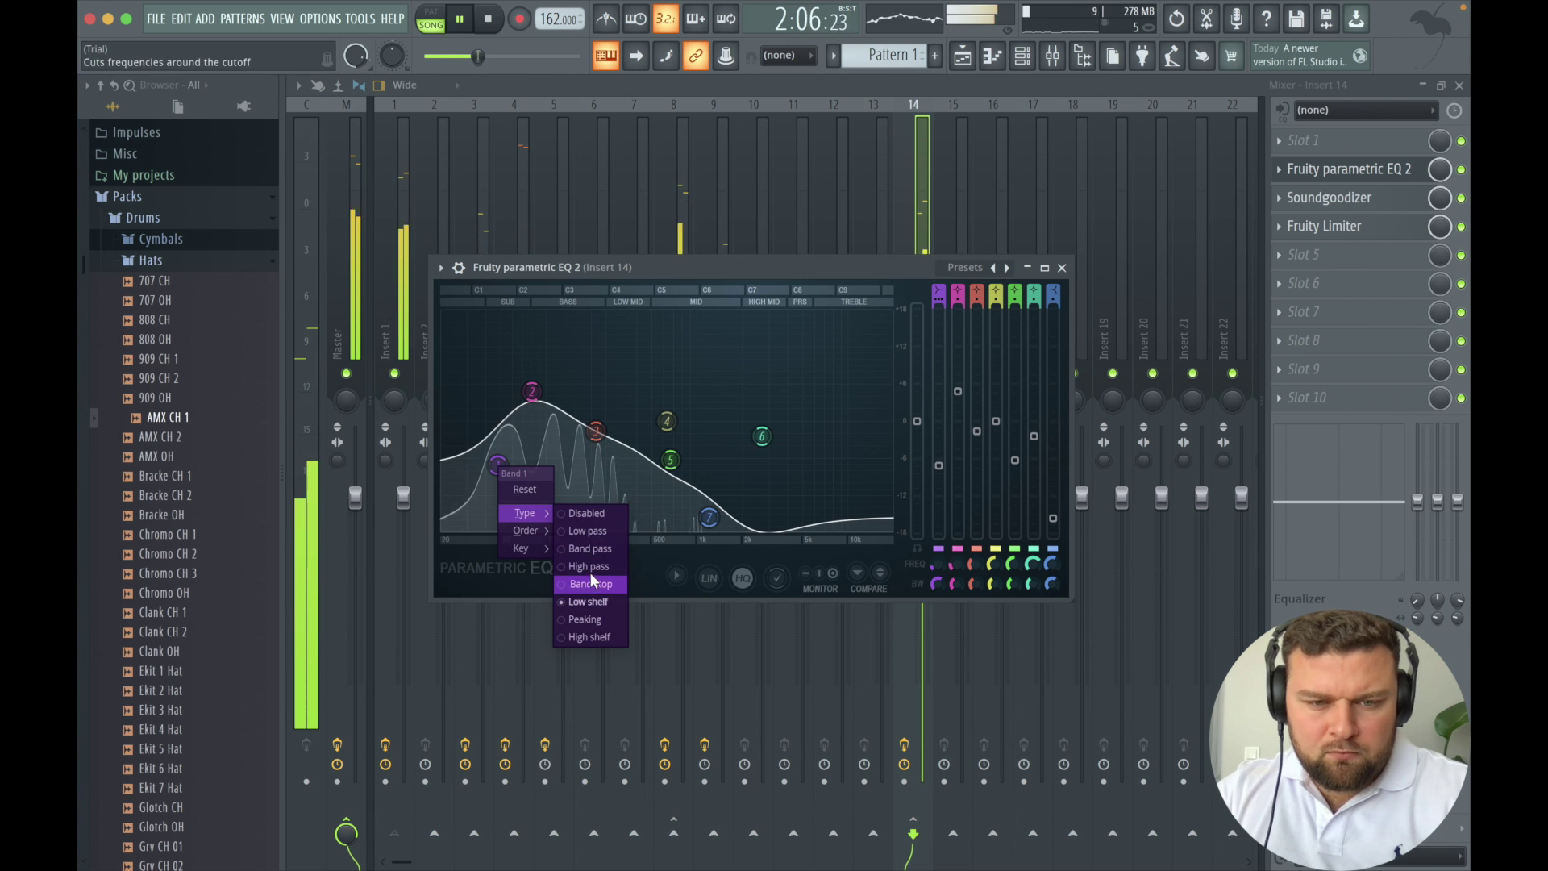
pyautogui.click(587, 531)
pyautogui.moveTo(498, 467); pyautogui.dragTo(498, 421)
# Change EQ band 1 to the band pass type and move it to a higher frequency, between bands 2 and 3.
pyautogui.rightClick(498, 421)
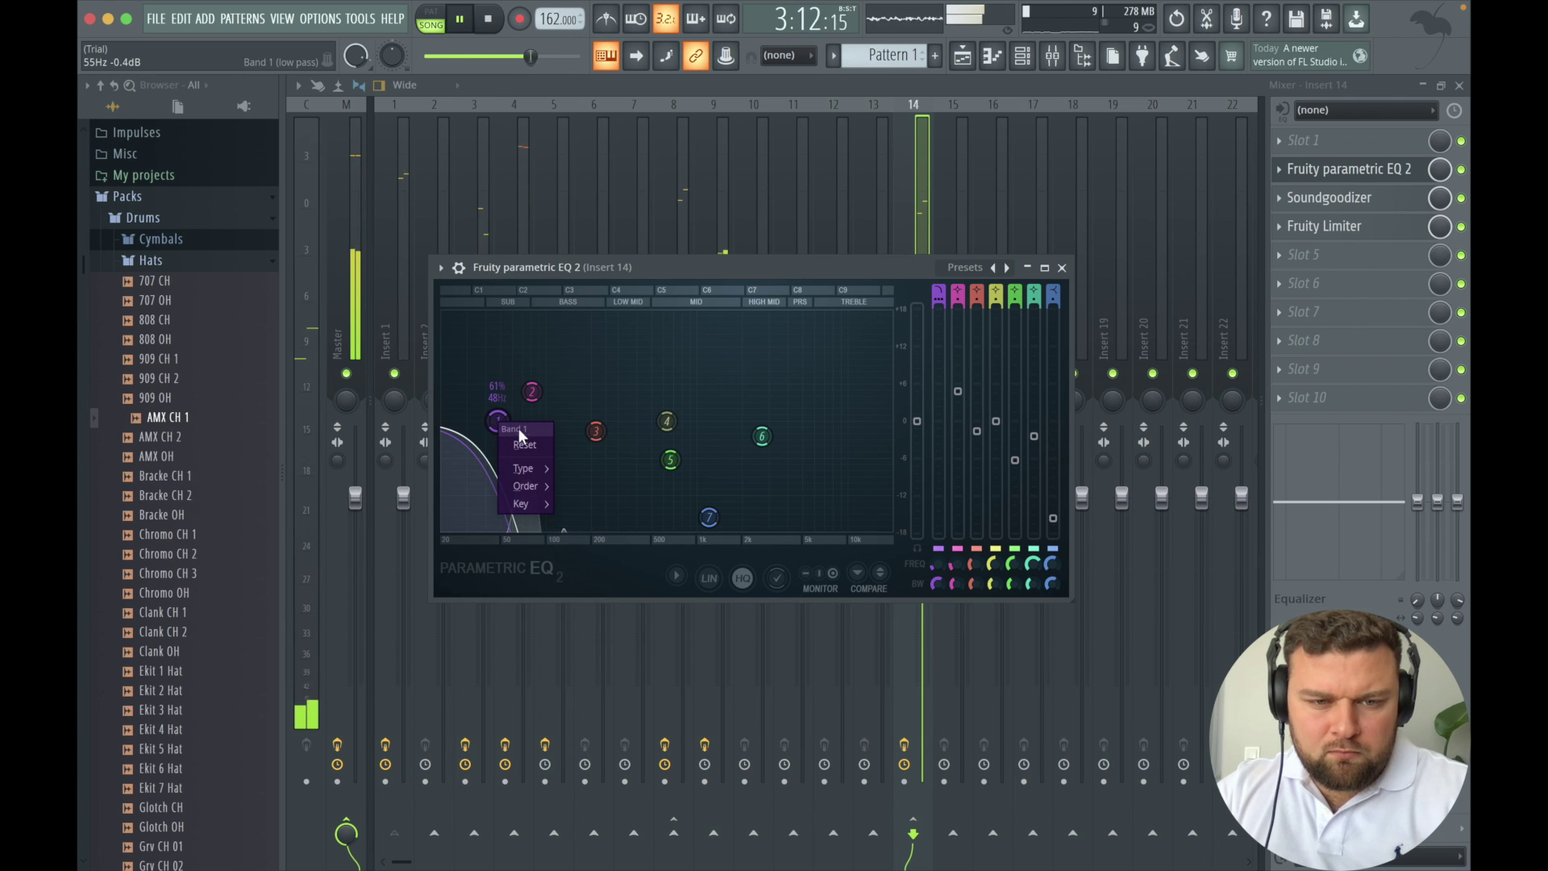
pyautogui.click(586, 505)
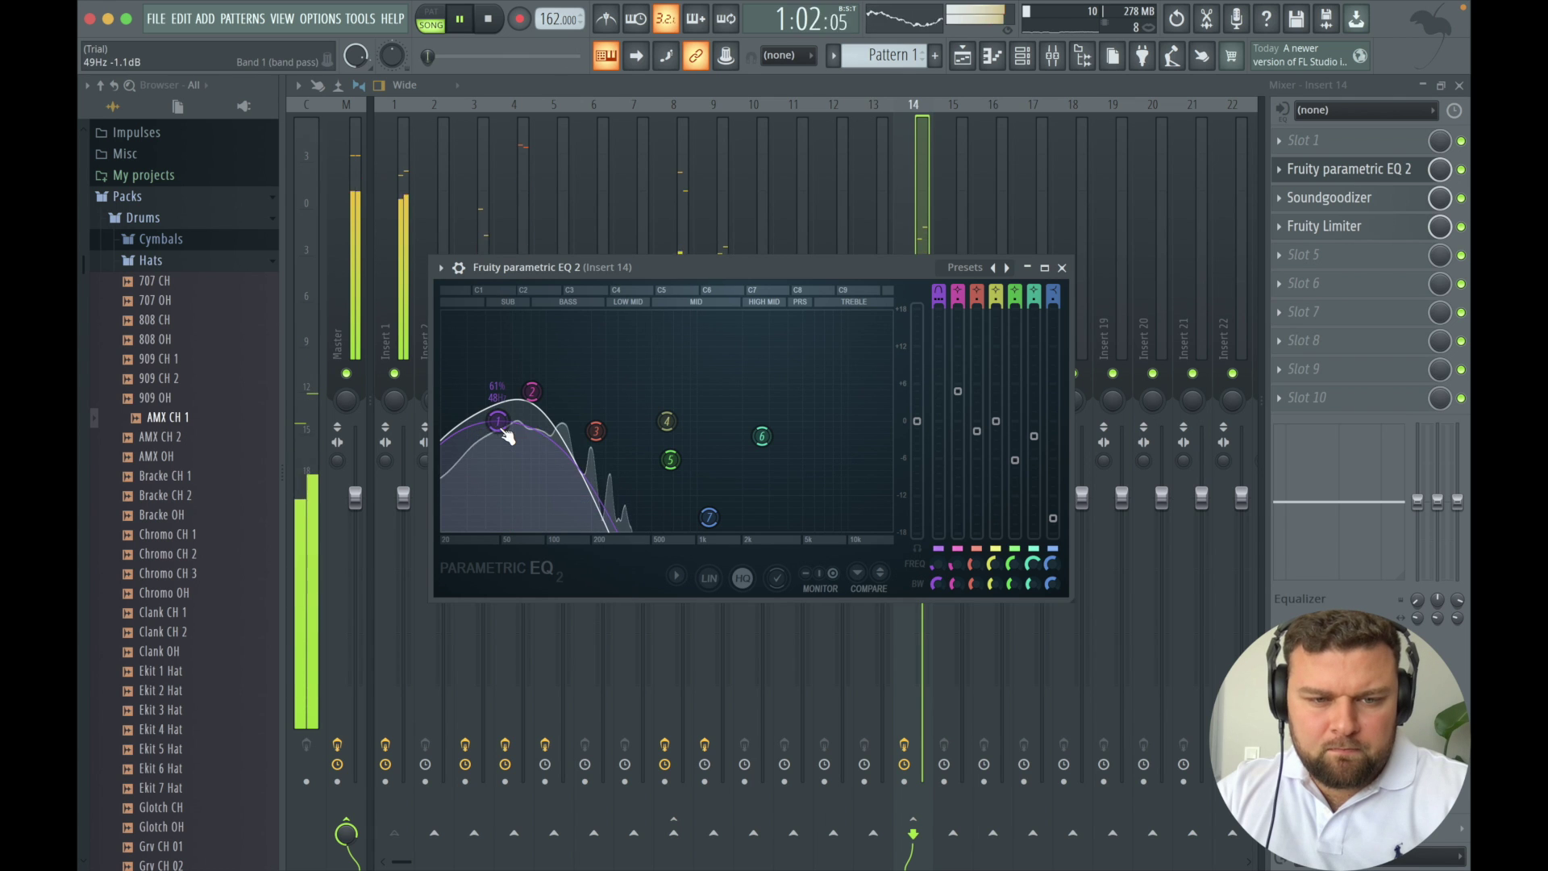
pyautogui.moveTo(506, 437); pyautogui.dragTo(556, 424)
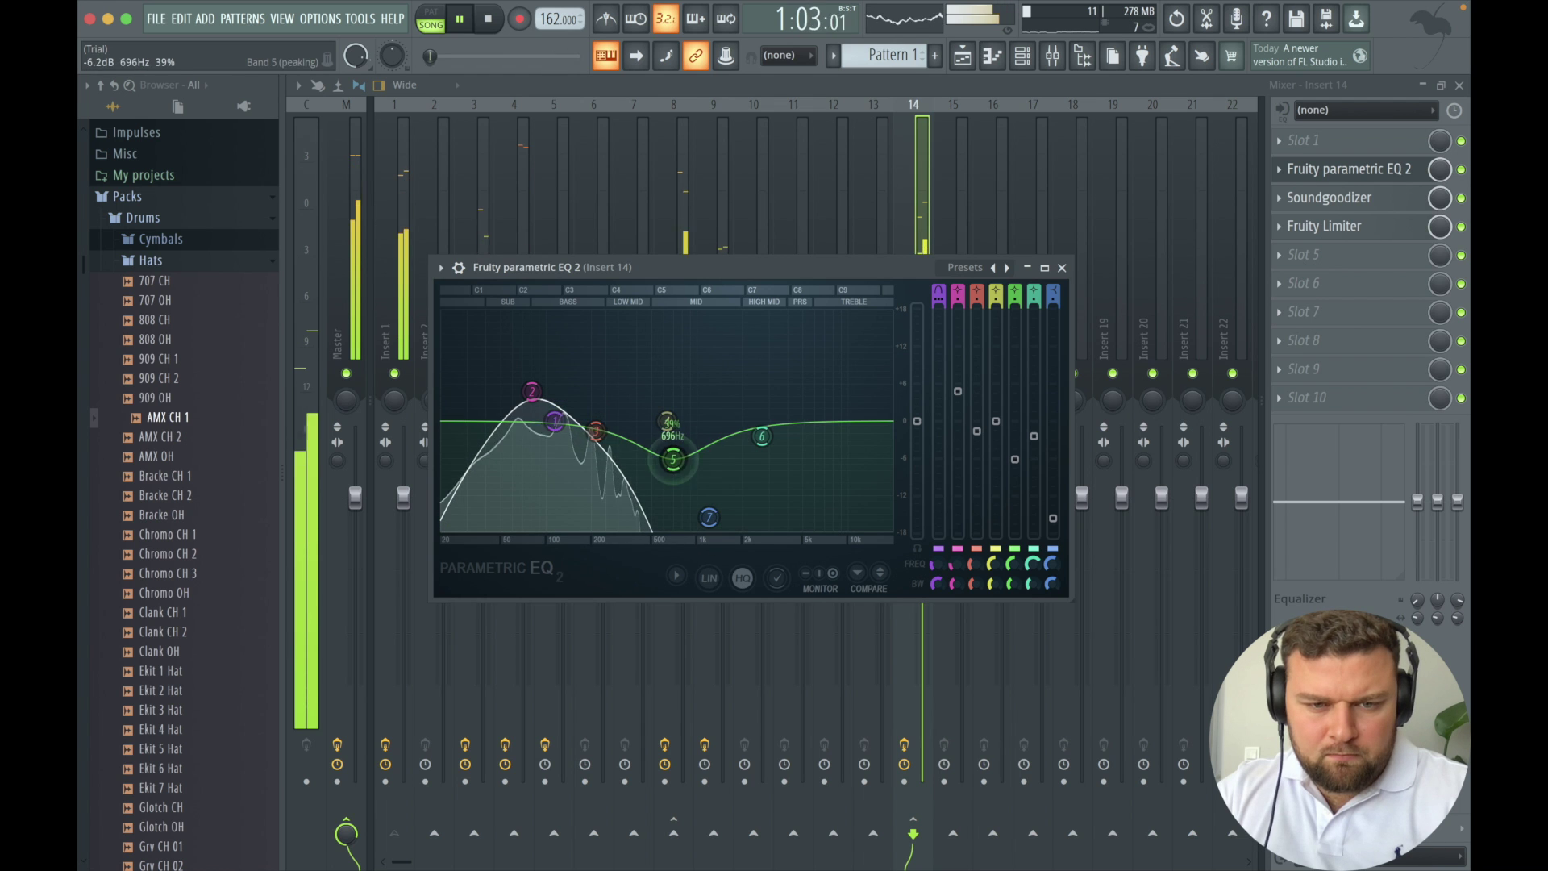
# Move EQ band 5 up near the zero line and shift band 3 between bands 4 and 5, slightly above zero.
pyautogui.moveTo(674, 460); pyautogui.dragTo(706, 426)
pyautogui.moveTo(595, 432); pyautogui.dragTo(629, 433)
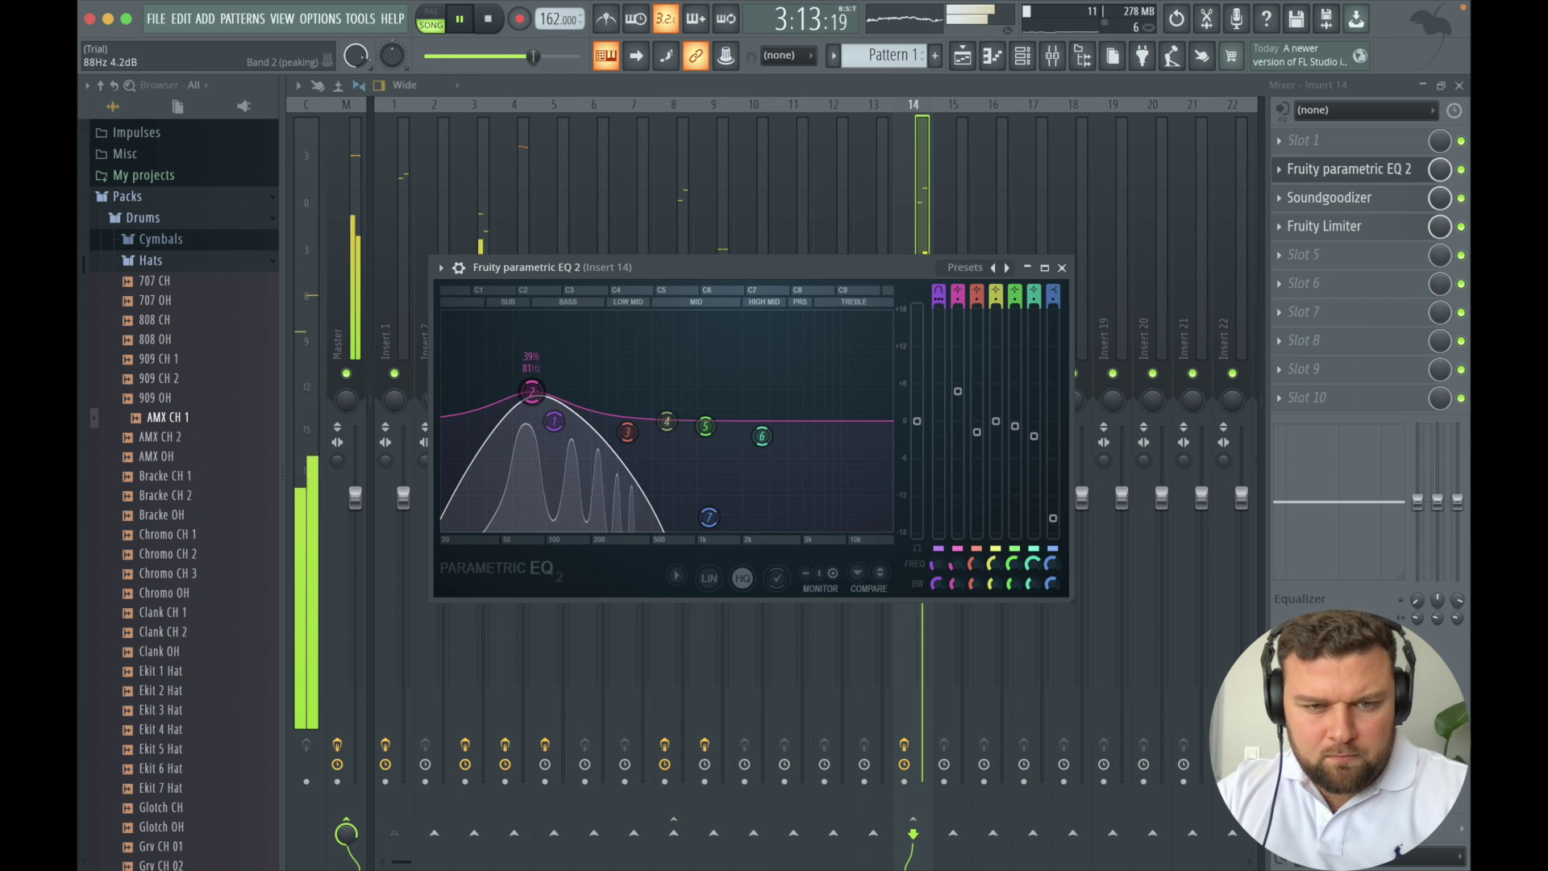
pyautogui.moveTo(532, 392); pyautogui.dragTo(533, 401)
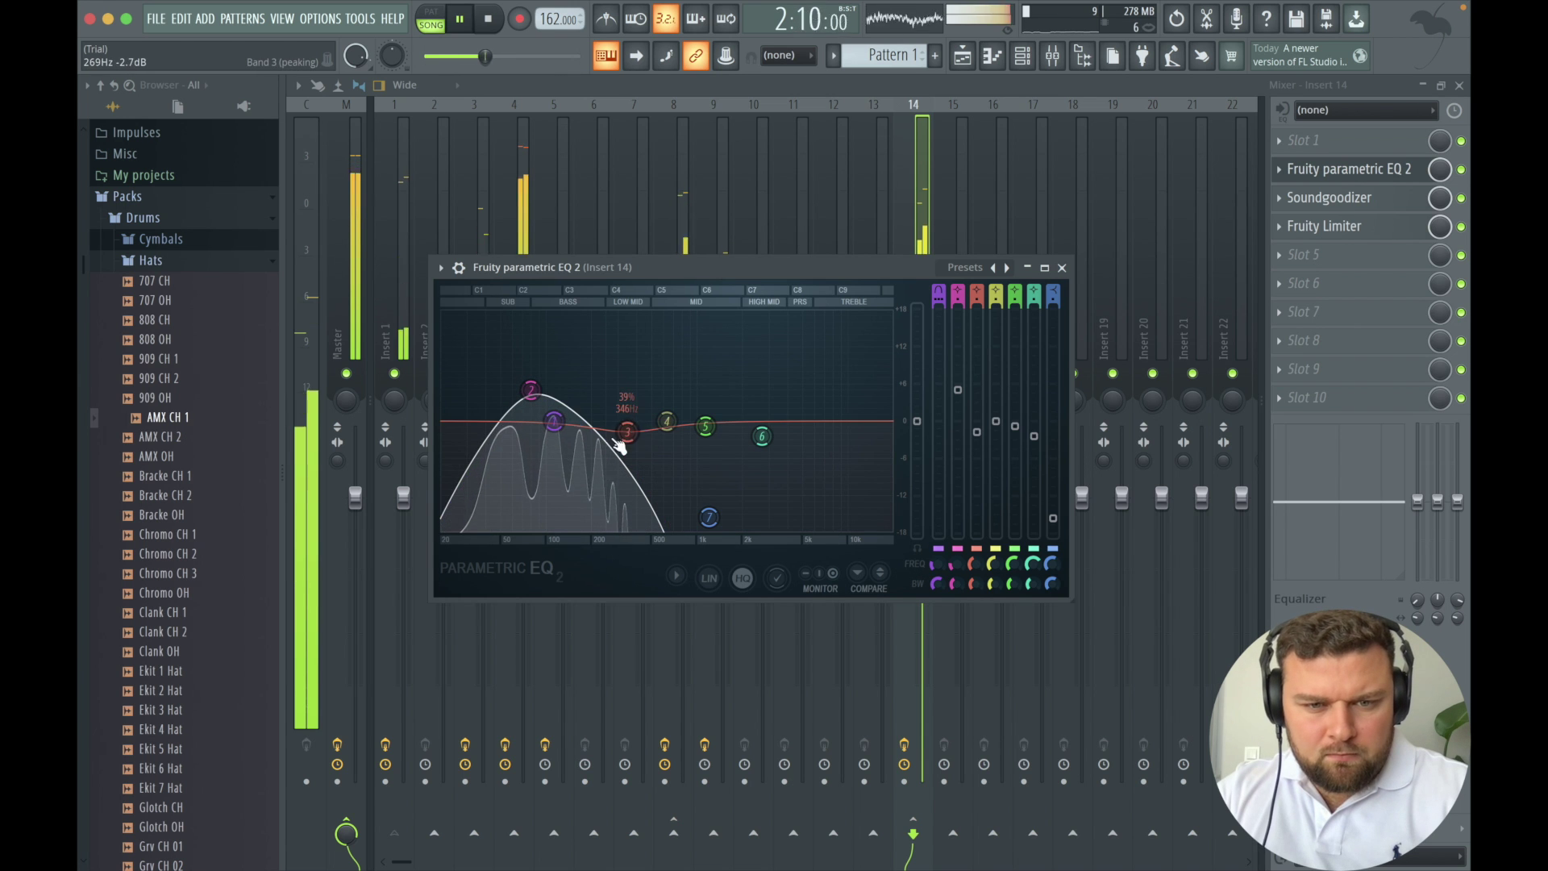
pyautogui.moveTo(627, 433); pyautogui.dragTo(695, 408)
# Place EQ band 2 at about 2.9 dB and 83 Hz beside band 1, stop playback, and close the EQ.
pyautogui.moveTo(554, 421); pyautogui.dragTo(638, 407)
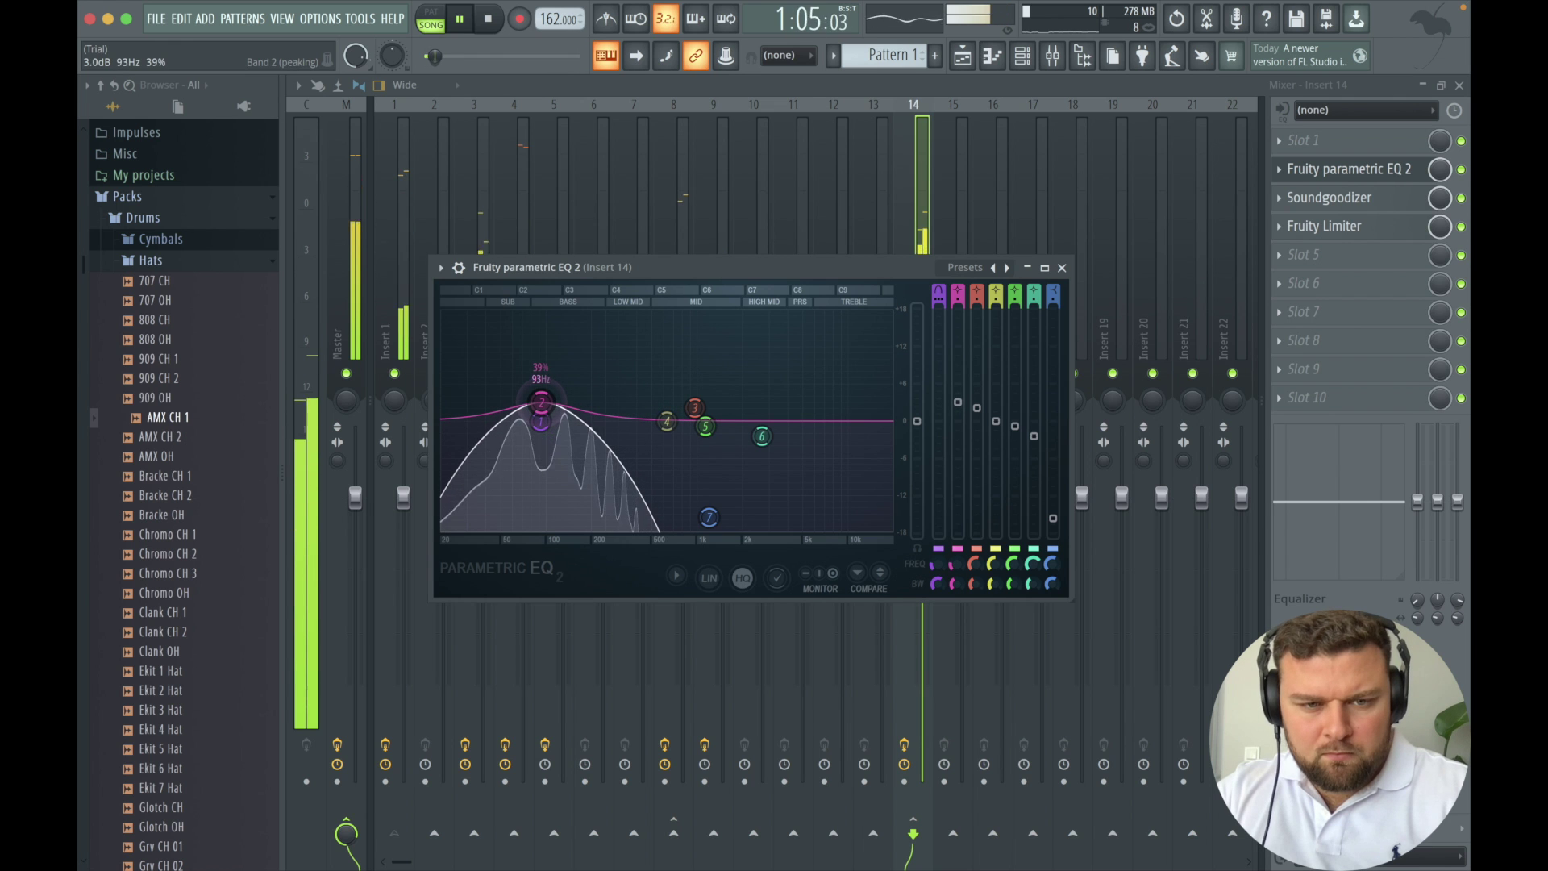
pyautogui.moveTo(542, 403); pyautogui.dragTo(534, 402)
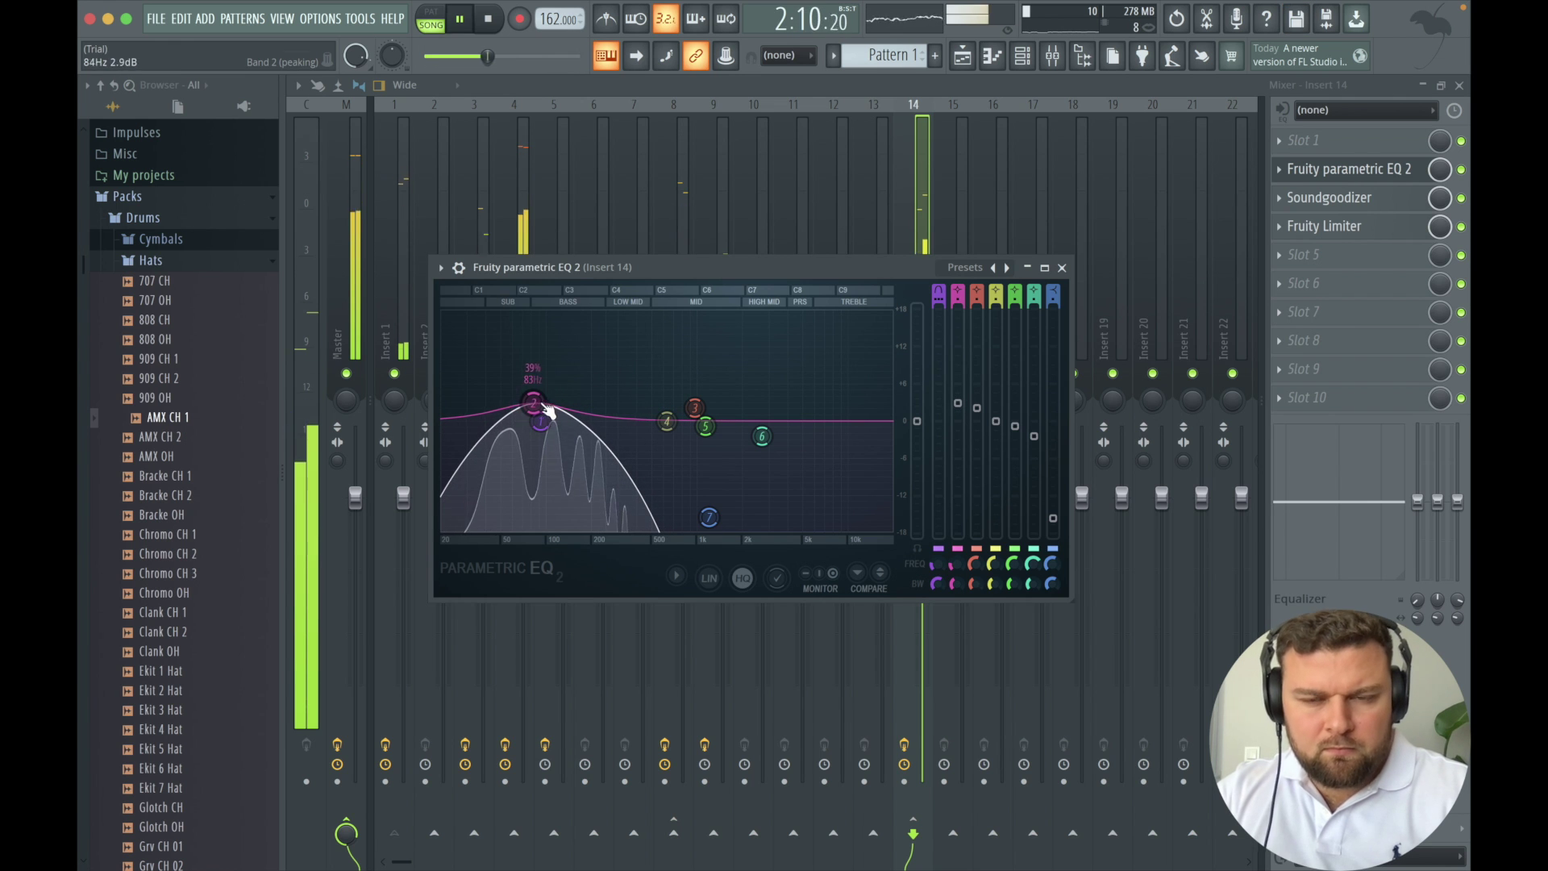
pyautogui.press('space')
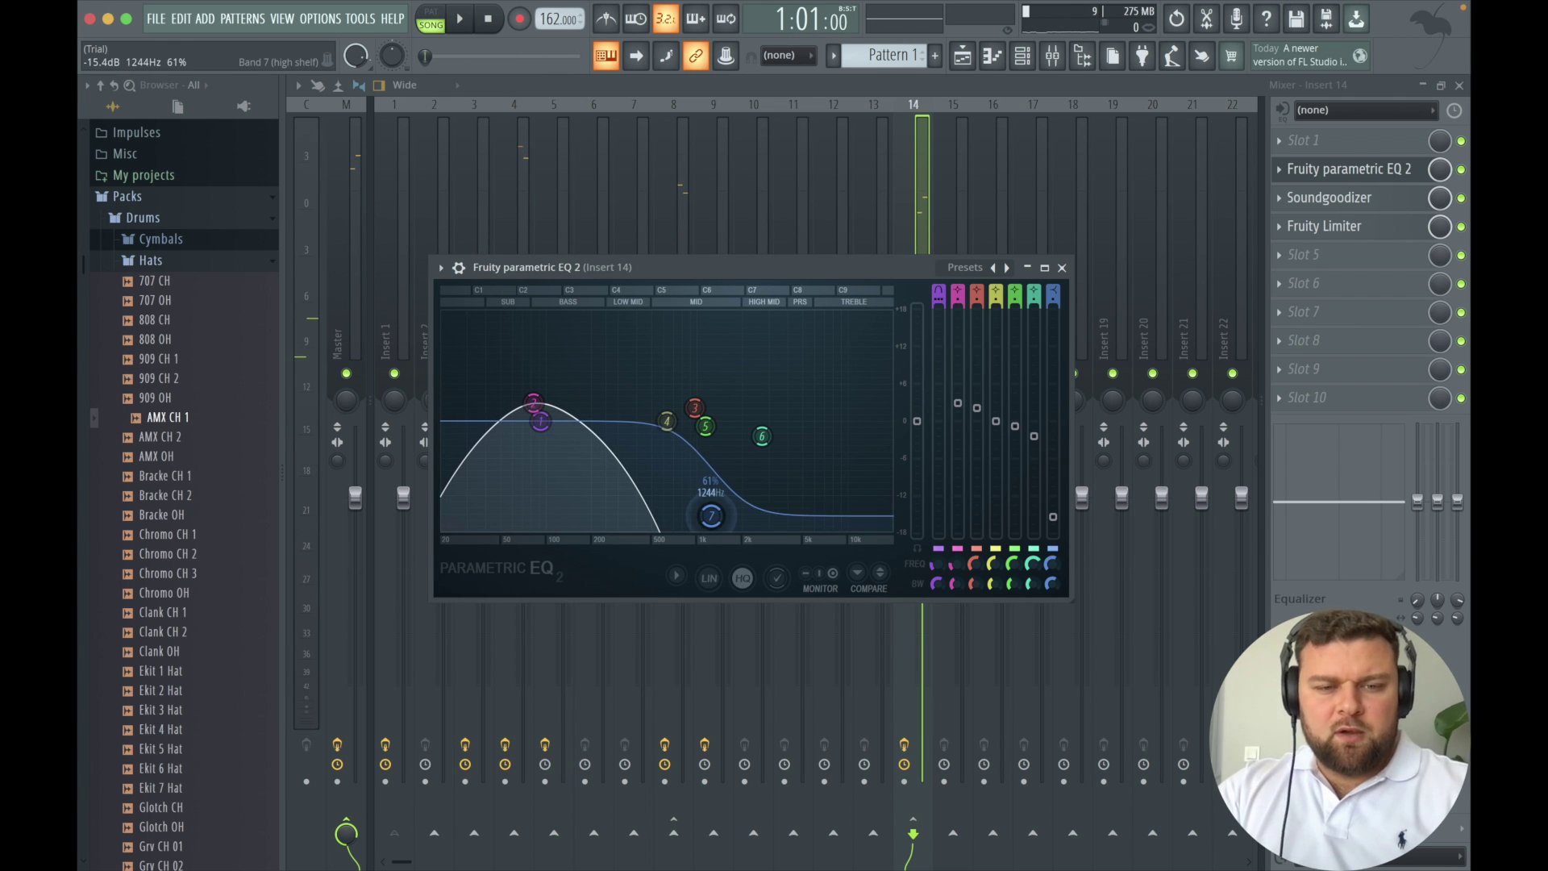
pyautogui.moveTo(712, 517); pyautogui.dragTo(712, 515)
pyautogui.click(1062, 268)
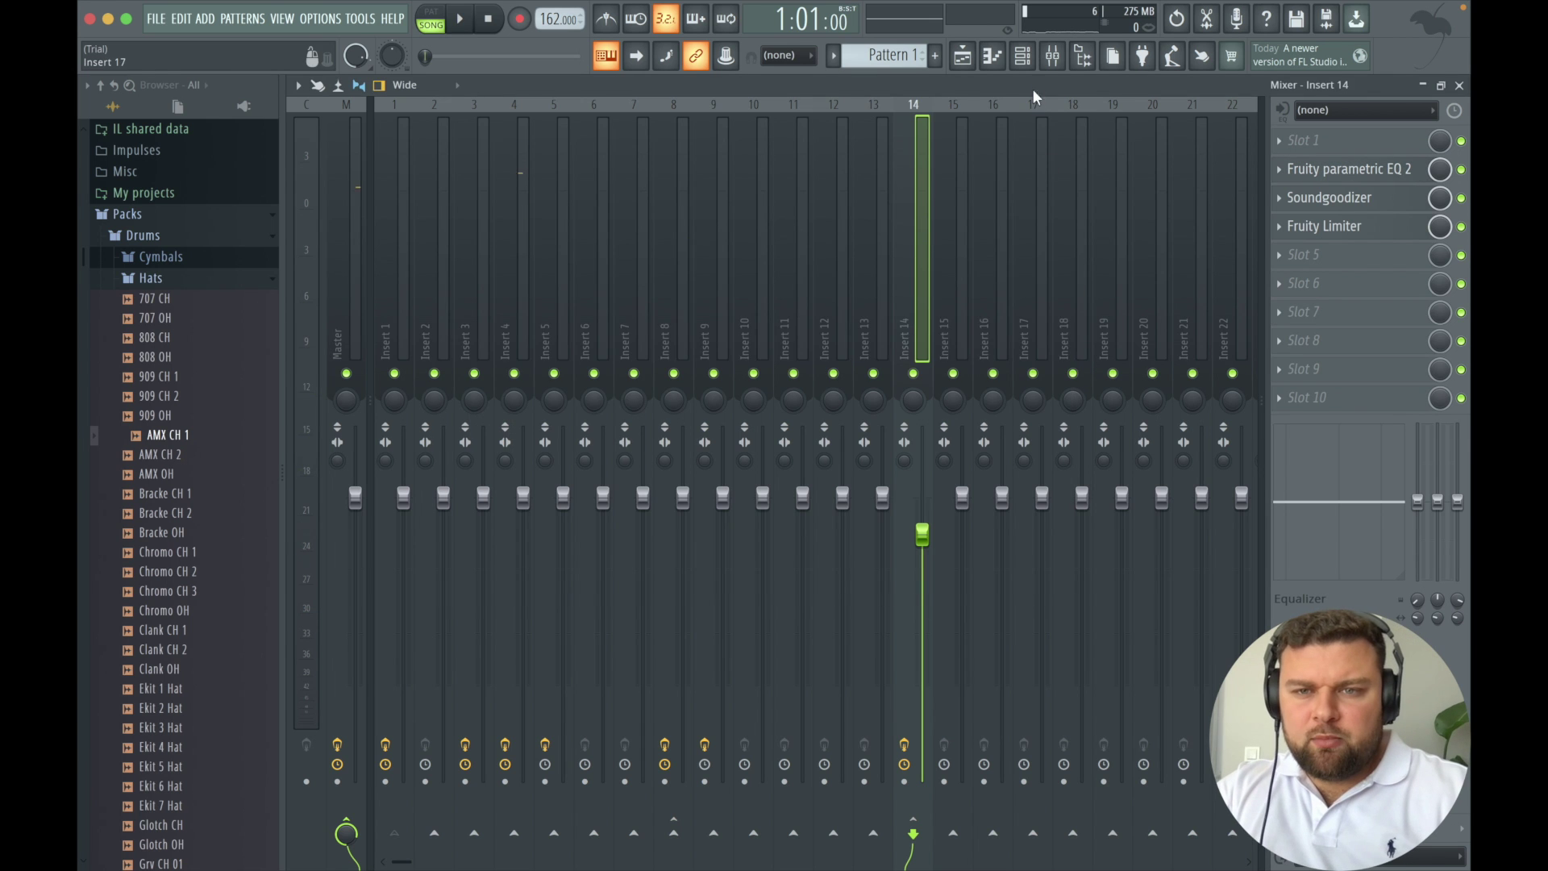
# Select the mixer's Master track and add Maximus to effect slot 2.
pyautogui.click(1022, 55)
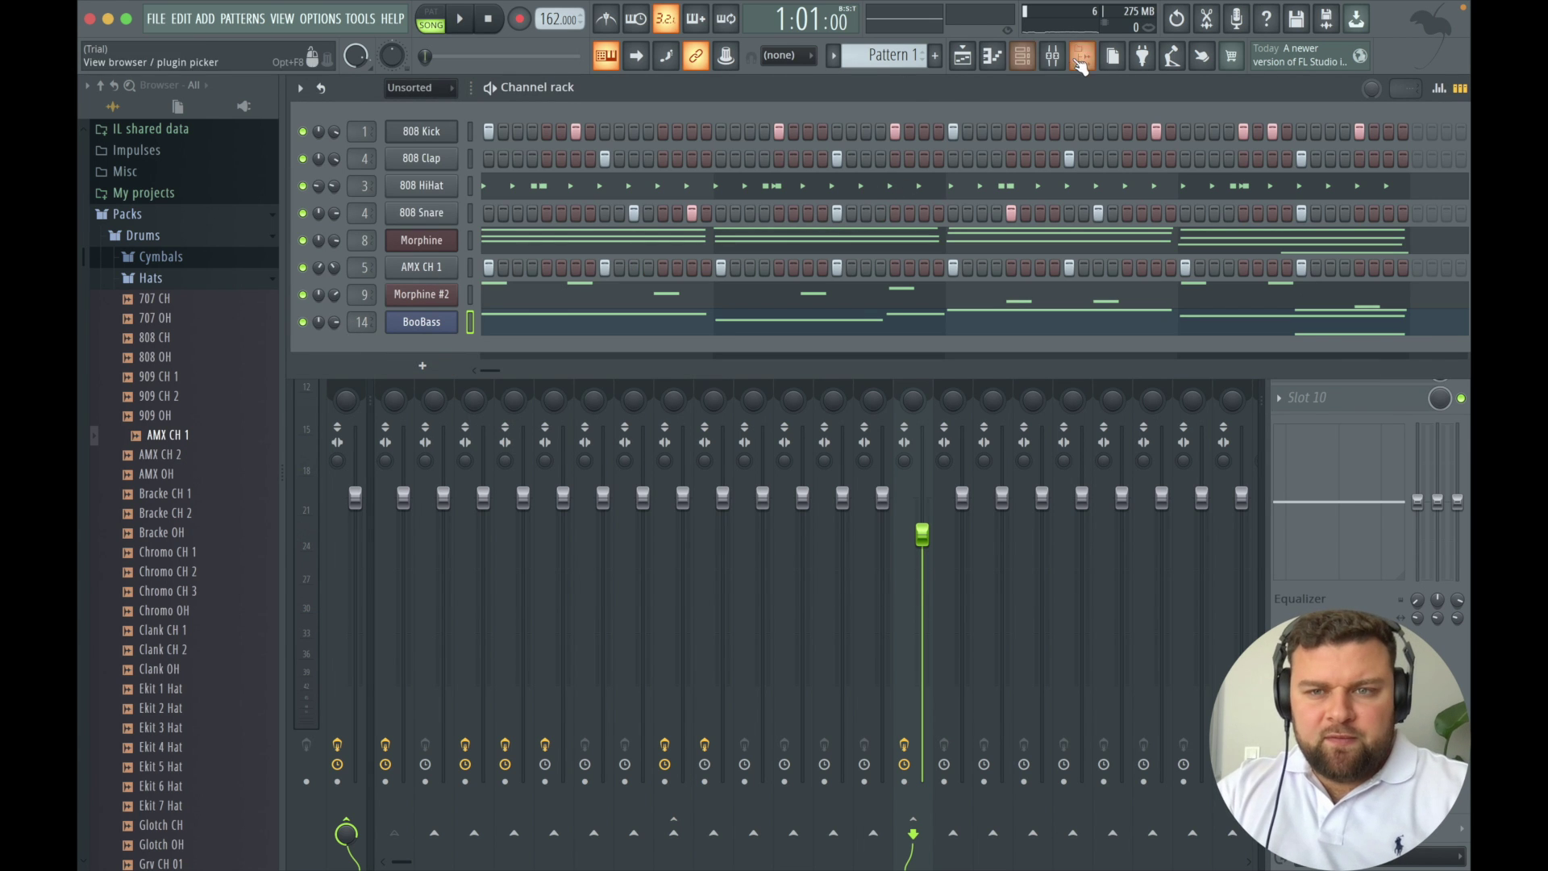
pyautogui.click(1052, 55)
pyautogui.click(352, 225)
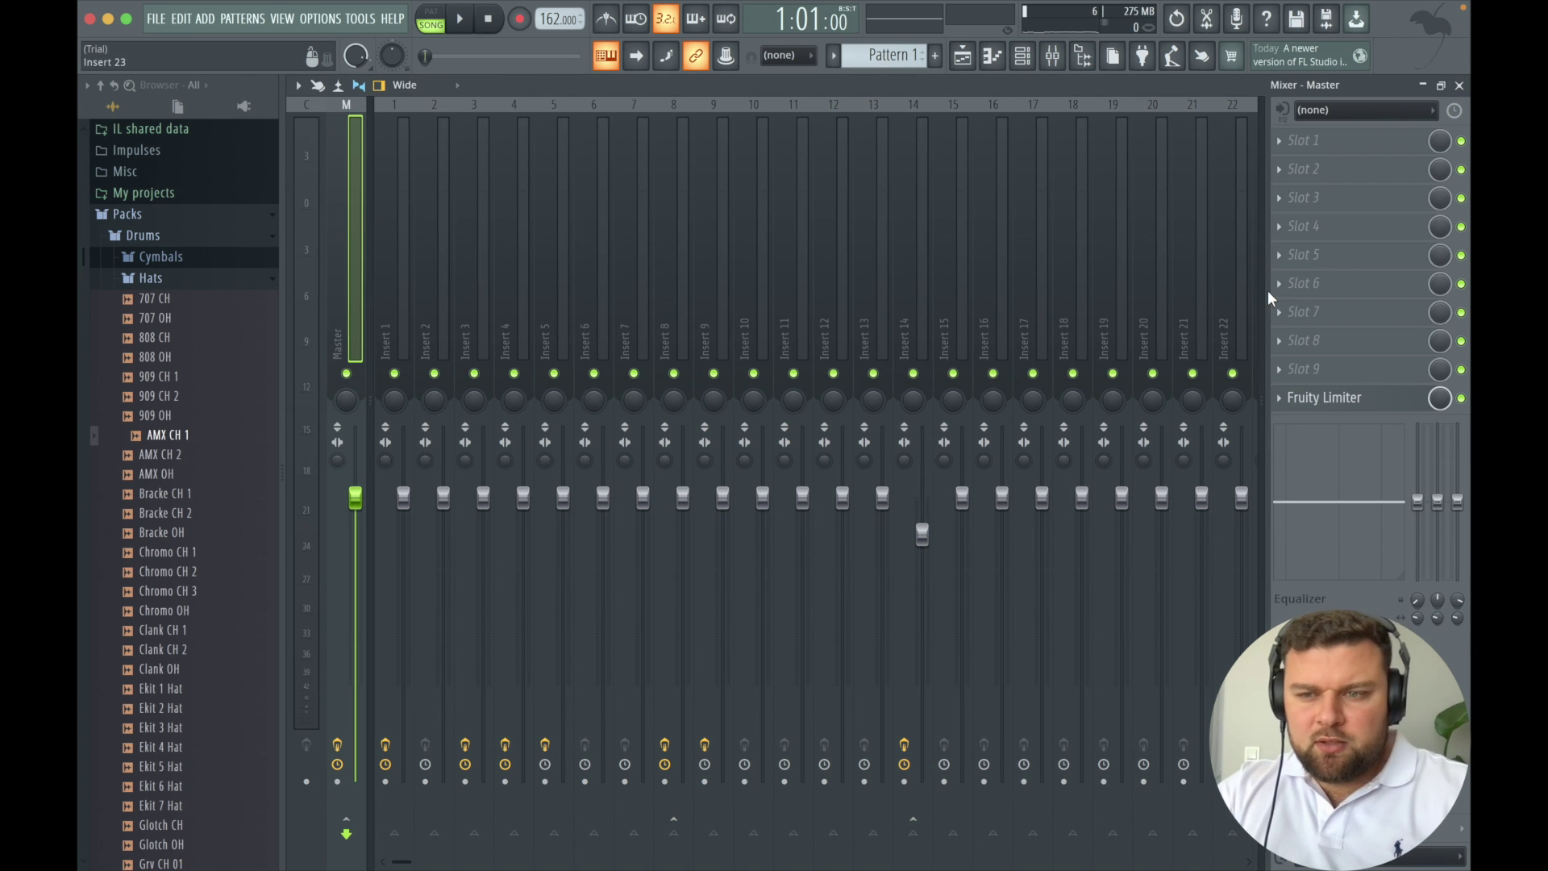
pyautogui.click(1290, 182)
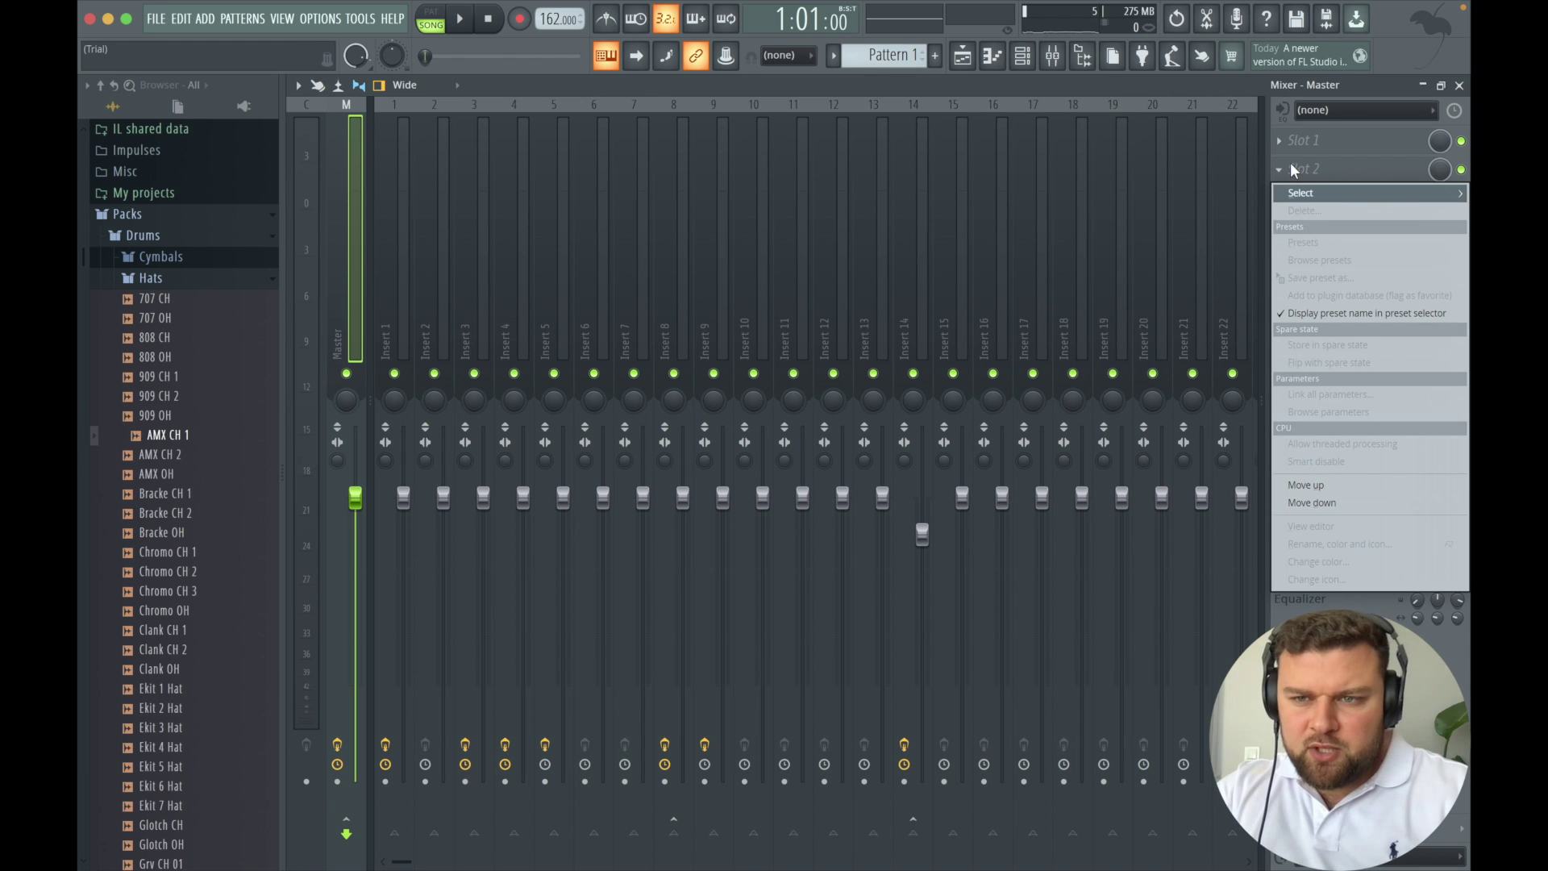
pyautogui.moveTo(1300, 194)
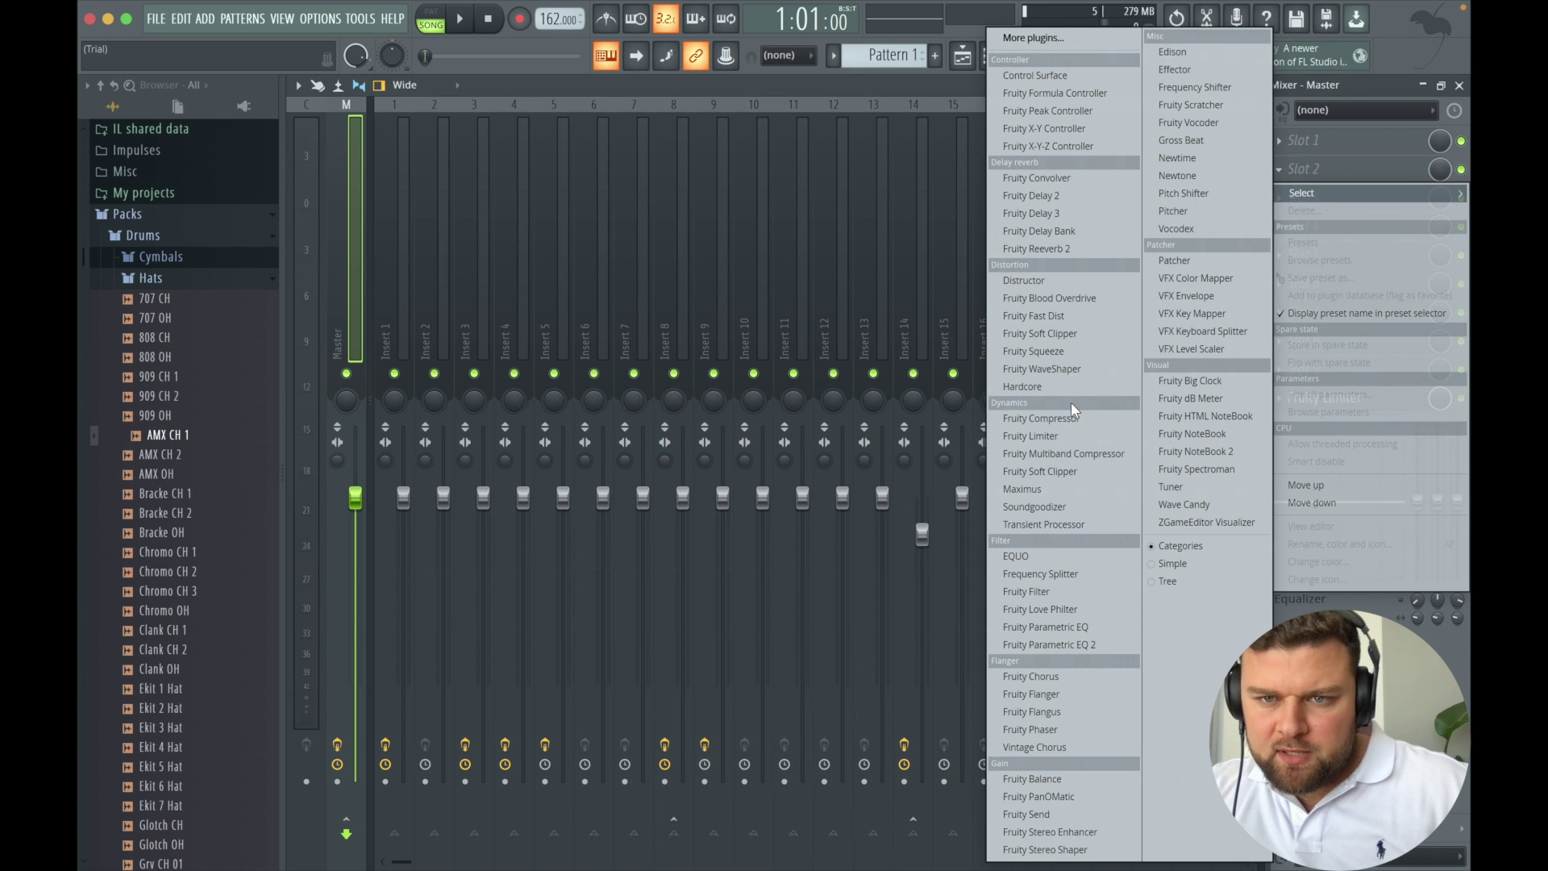
pyautogui.click(1059, 489)
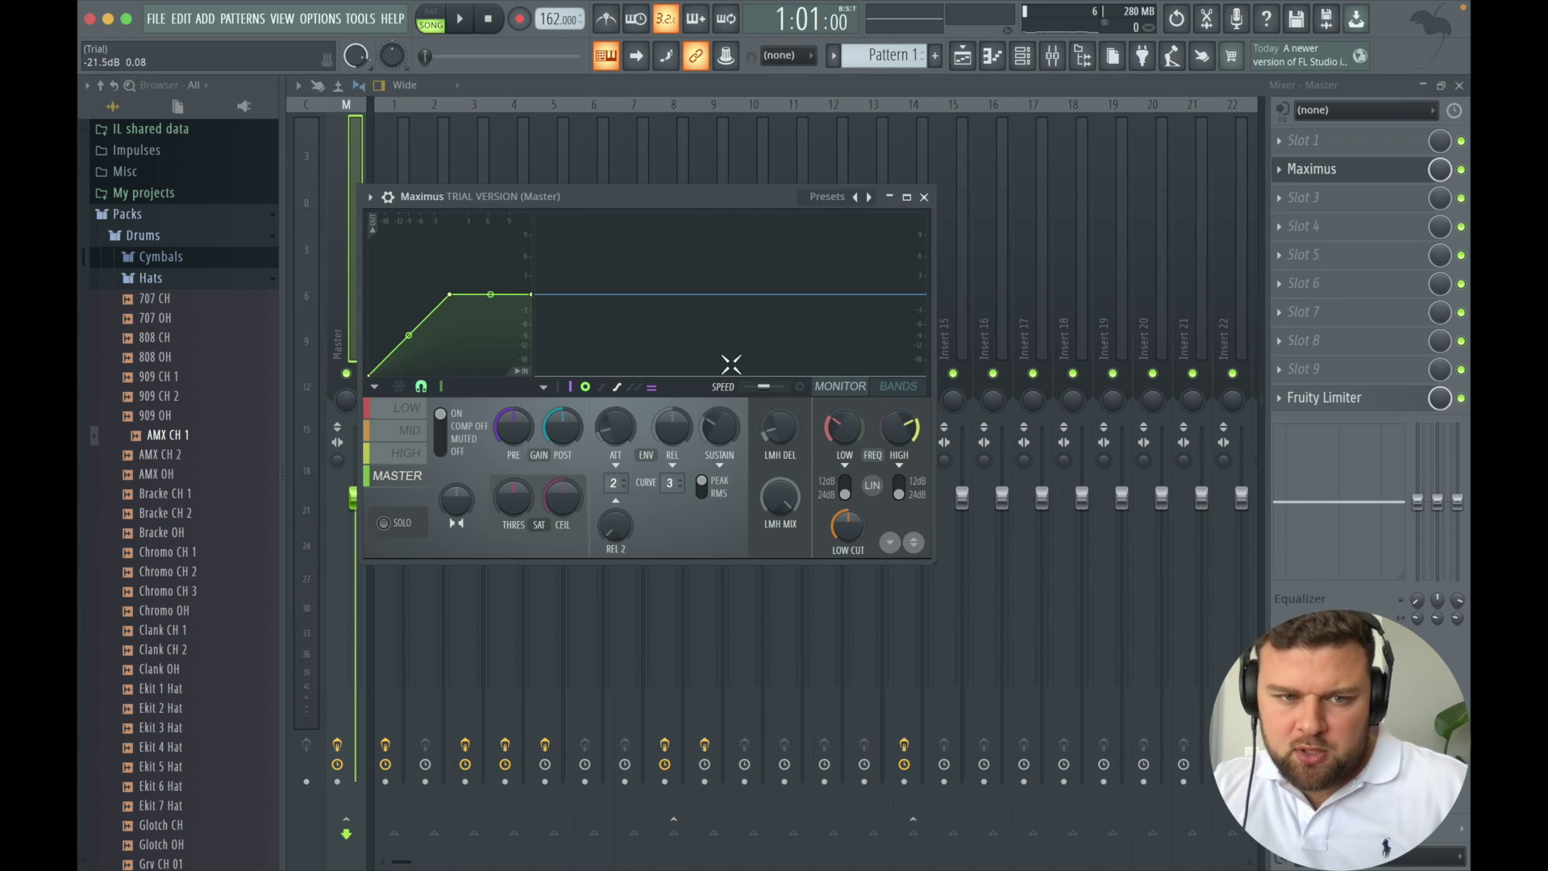
# Straighten the Maximus master curve into a full diagonal, and compare the playing mix with Maximus bypassed and enabled.
pyautogui.moveTo(533, 296); pyautogui.dragTo(547, 214)
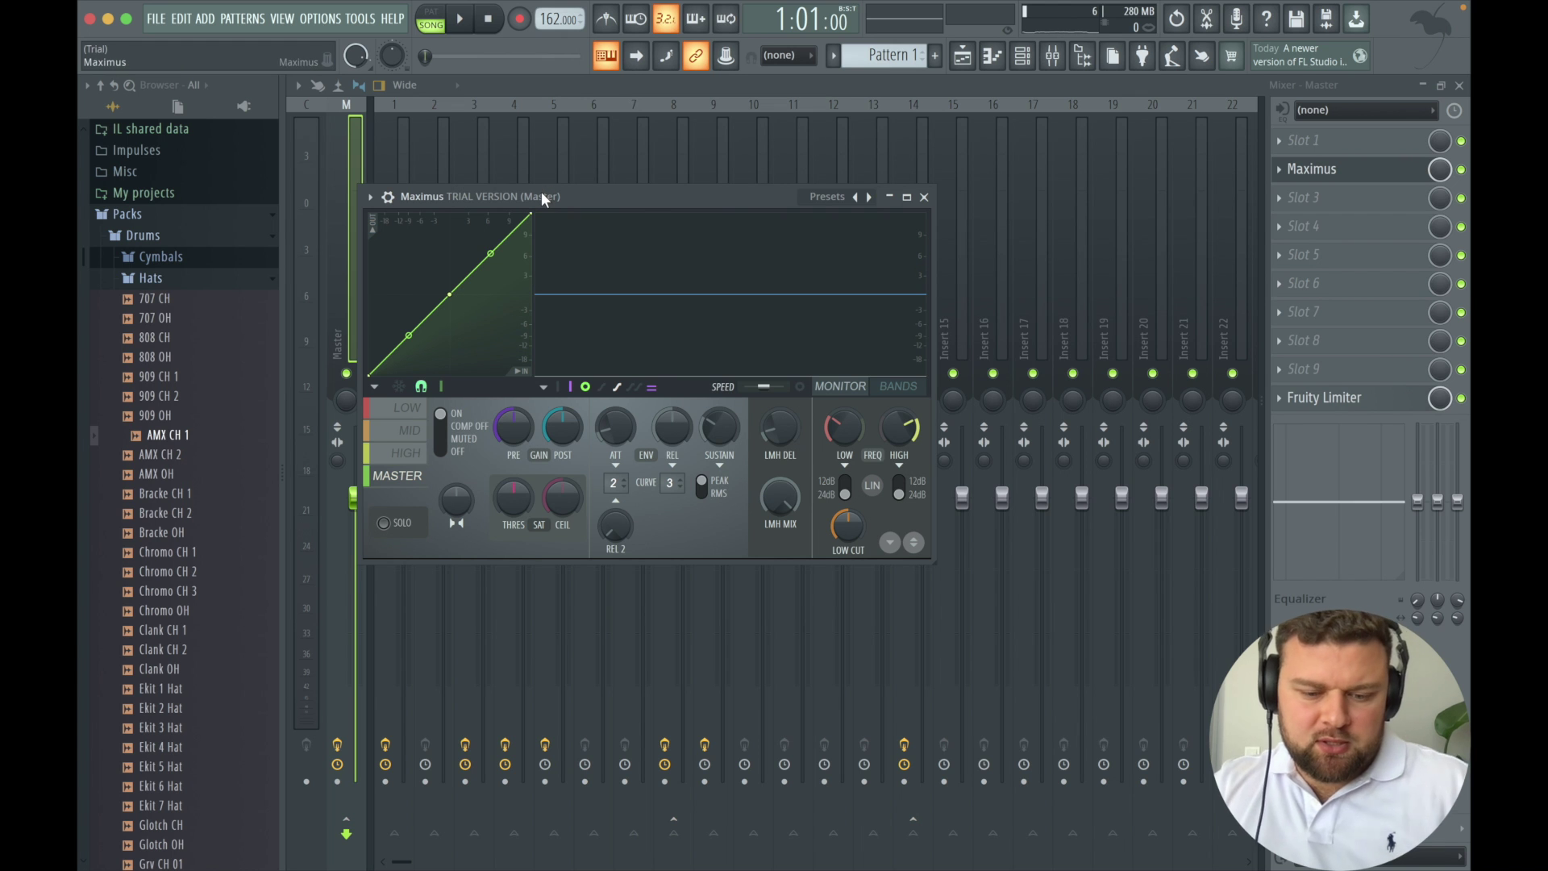
pyautogui.press('space')
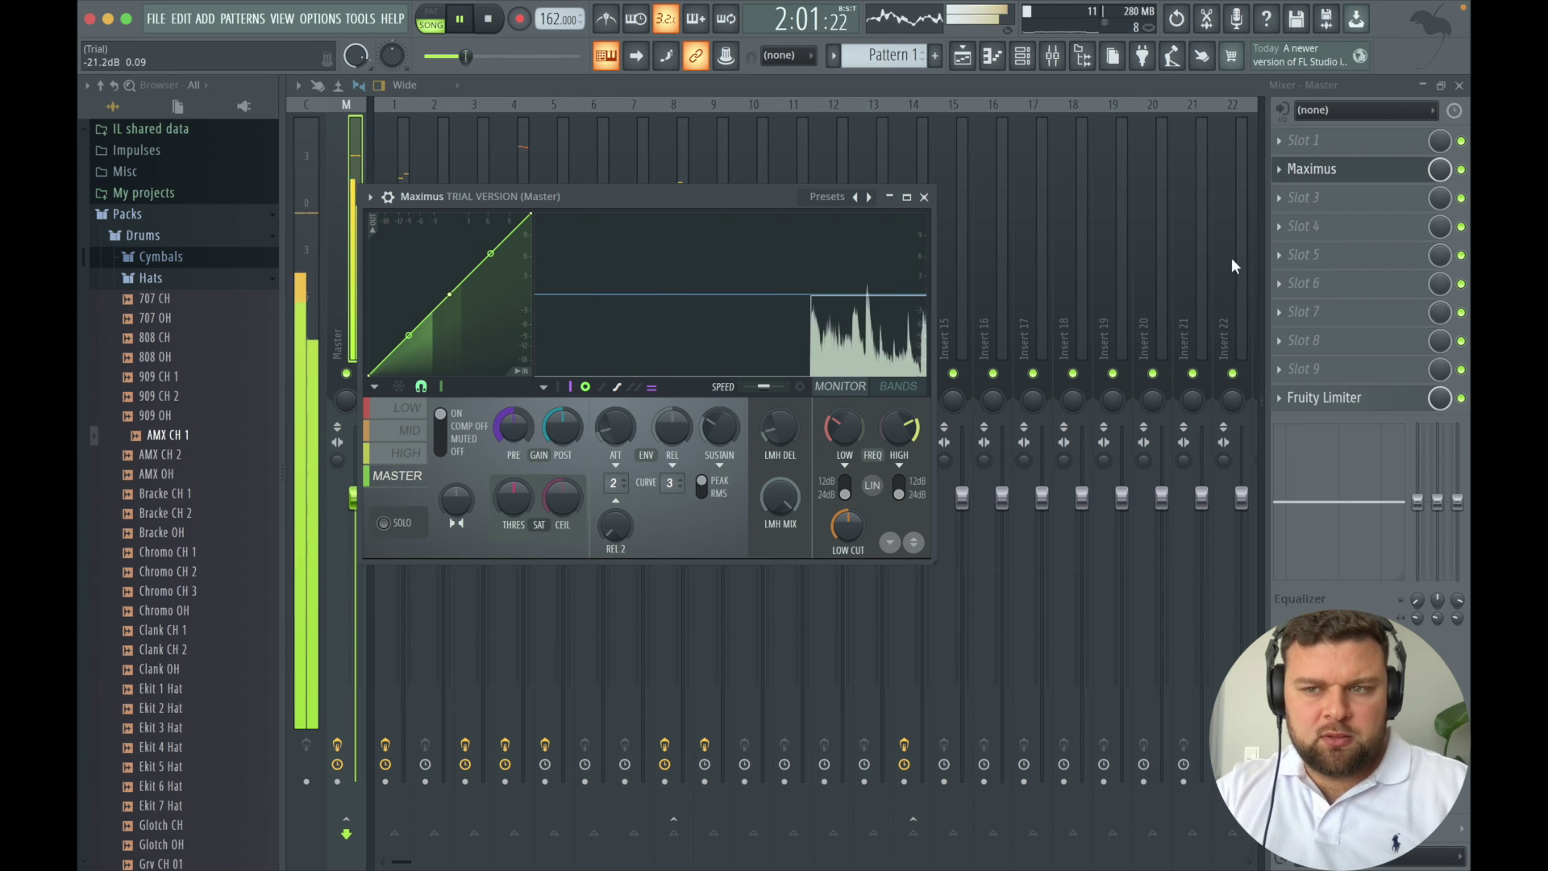
pyautogui.click(1462, 170)
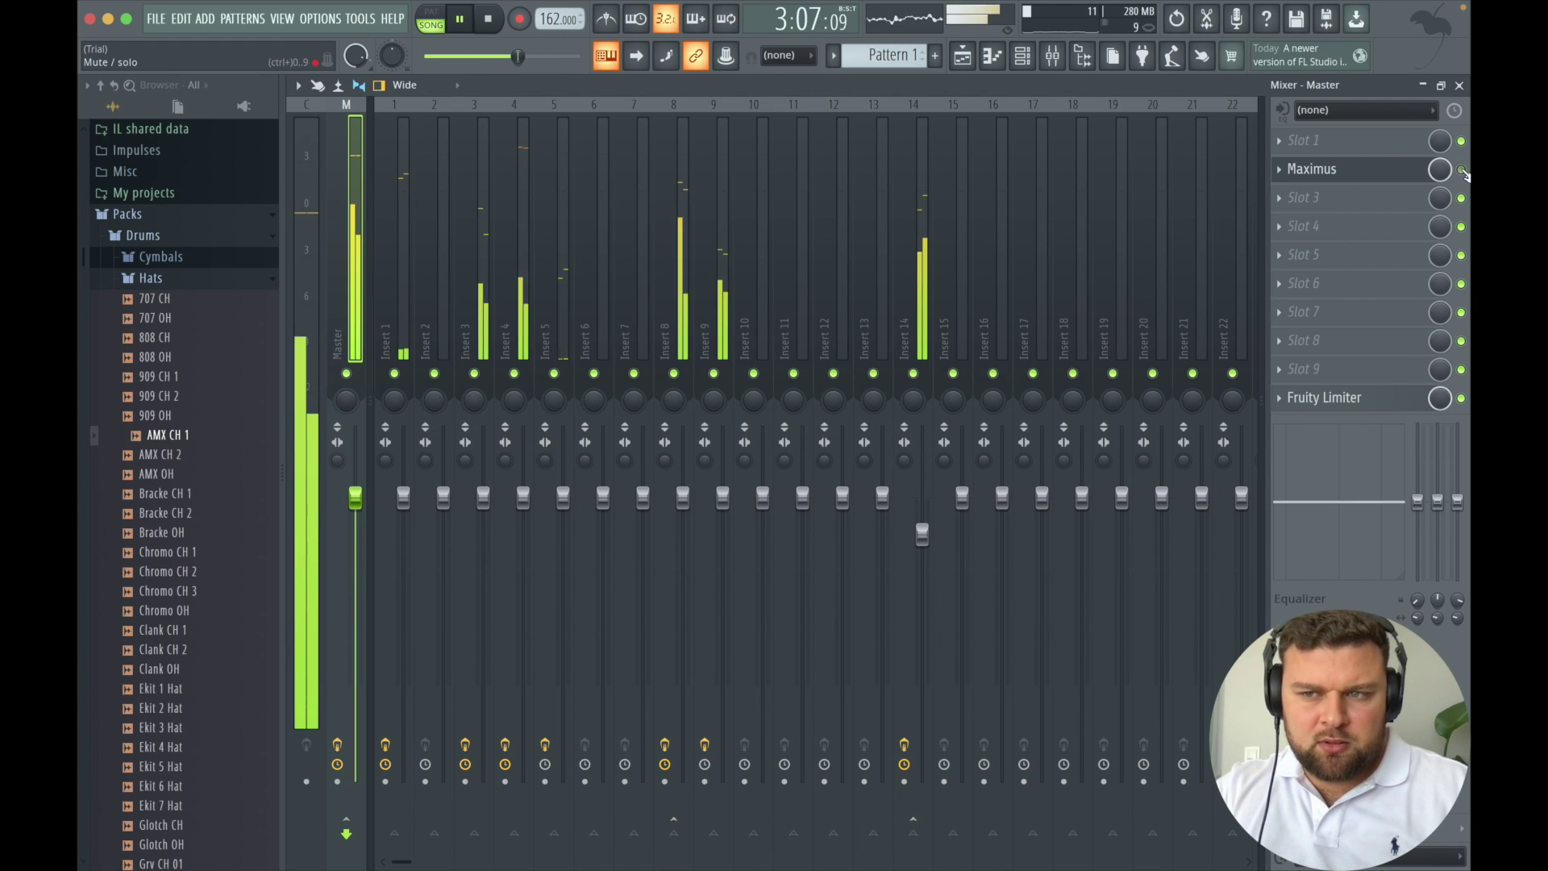
pyautogui.click(1461, 169)
# Raise the Maximus master pre gain to about 1.9 dB and close the plugin.
pyautogui.click(1322, 169)
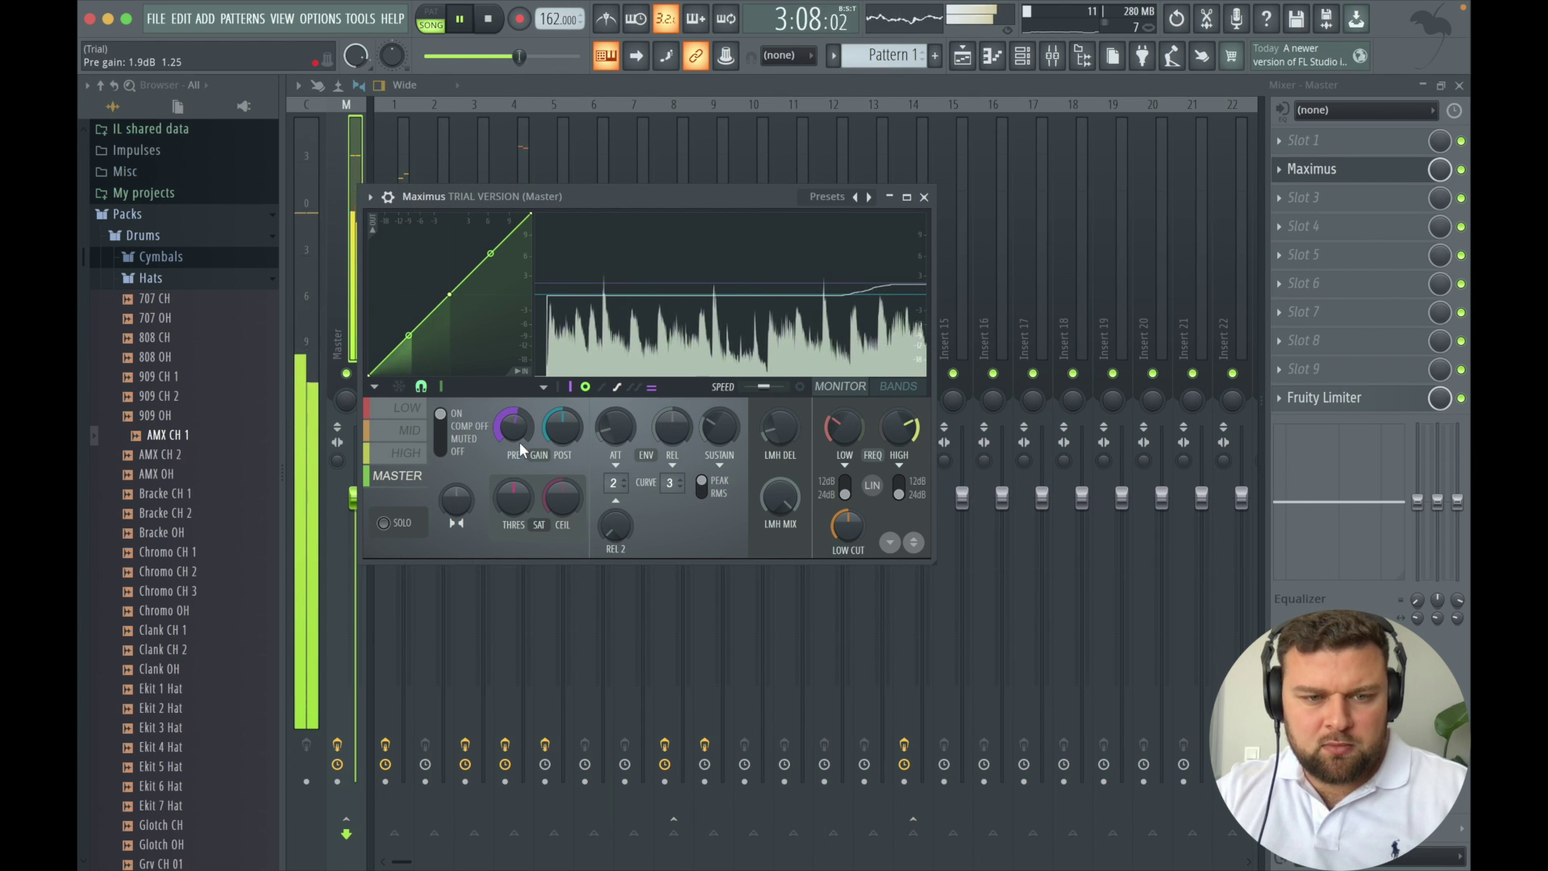
pyautogui.click(924, 197)
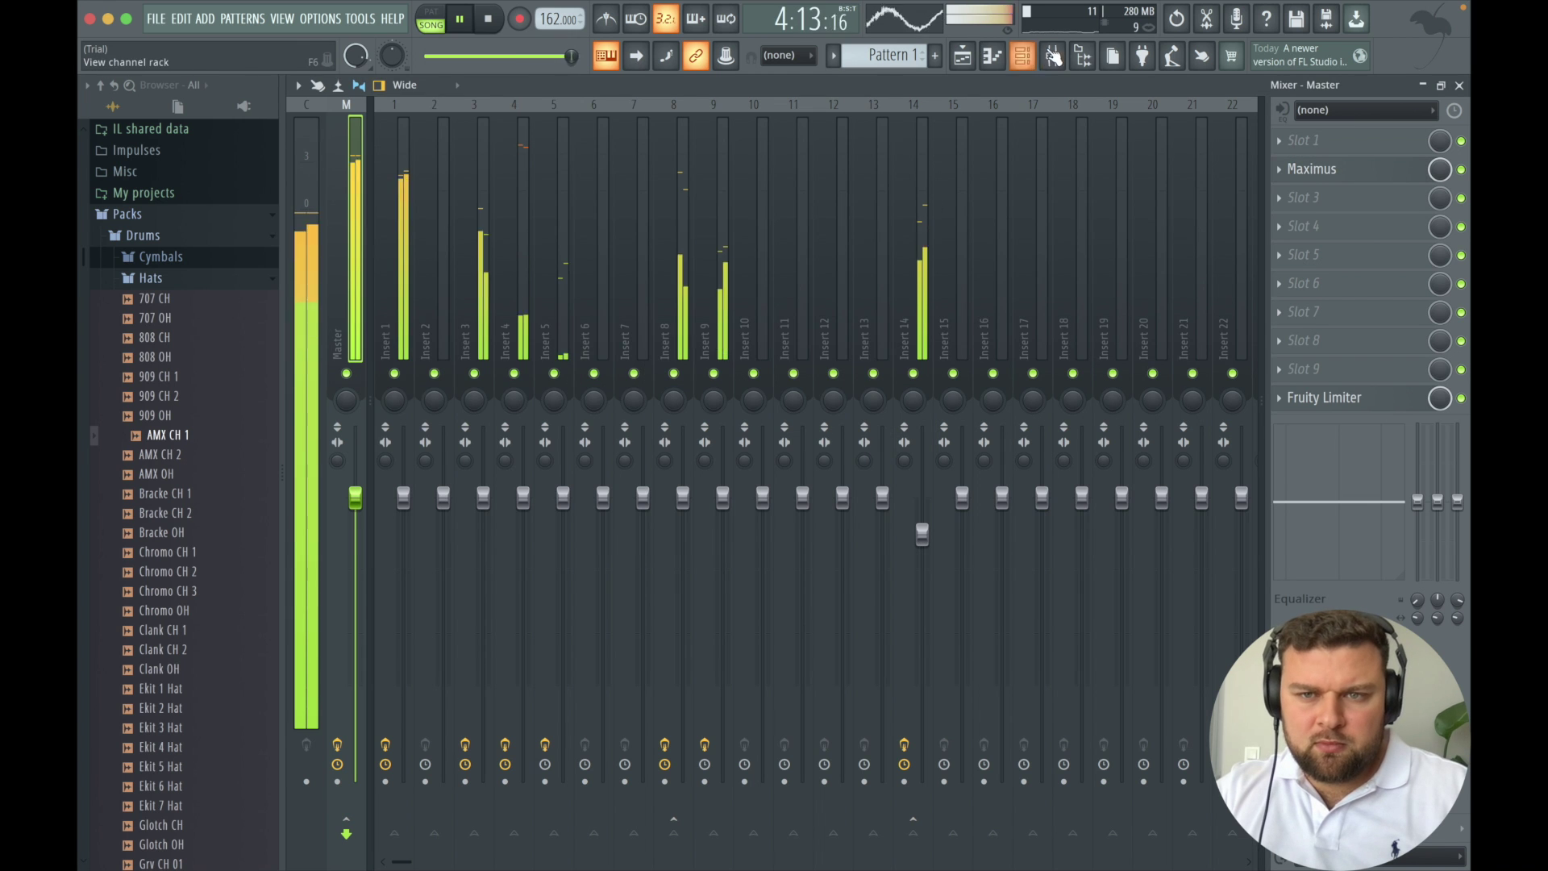
# Lower the 808 HiHat channel volume to about 25% and pull down its mixer fader on Insert 3.
pyautogui.click(1053, 56)
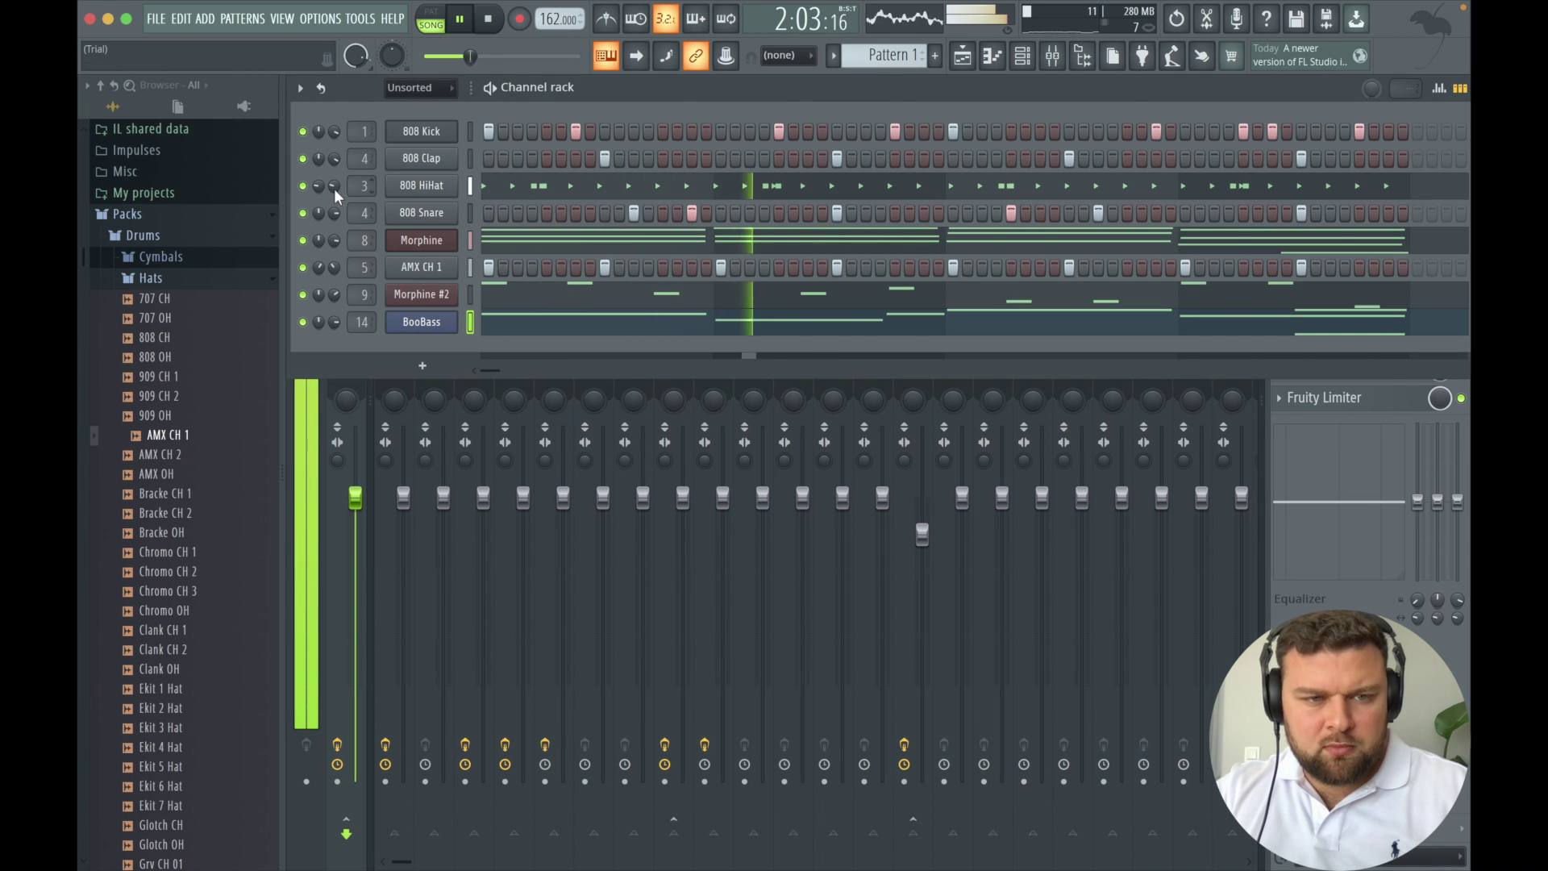
pyautogui.moveTo(335, 191); pyautogui.dragTo(335, 242)
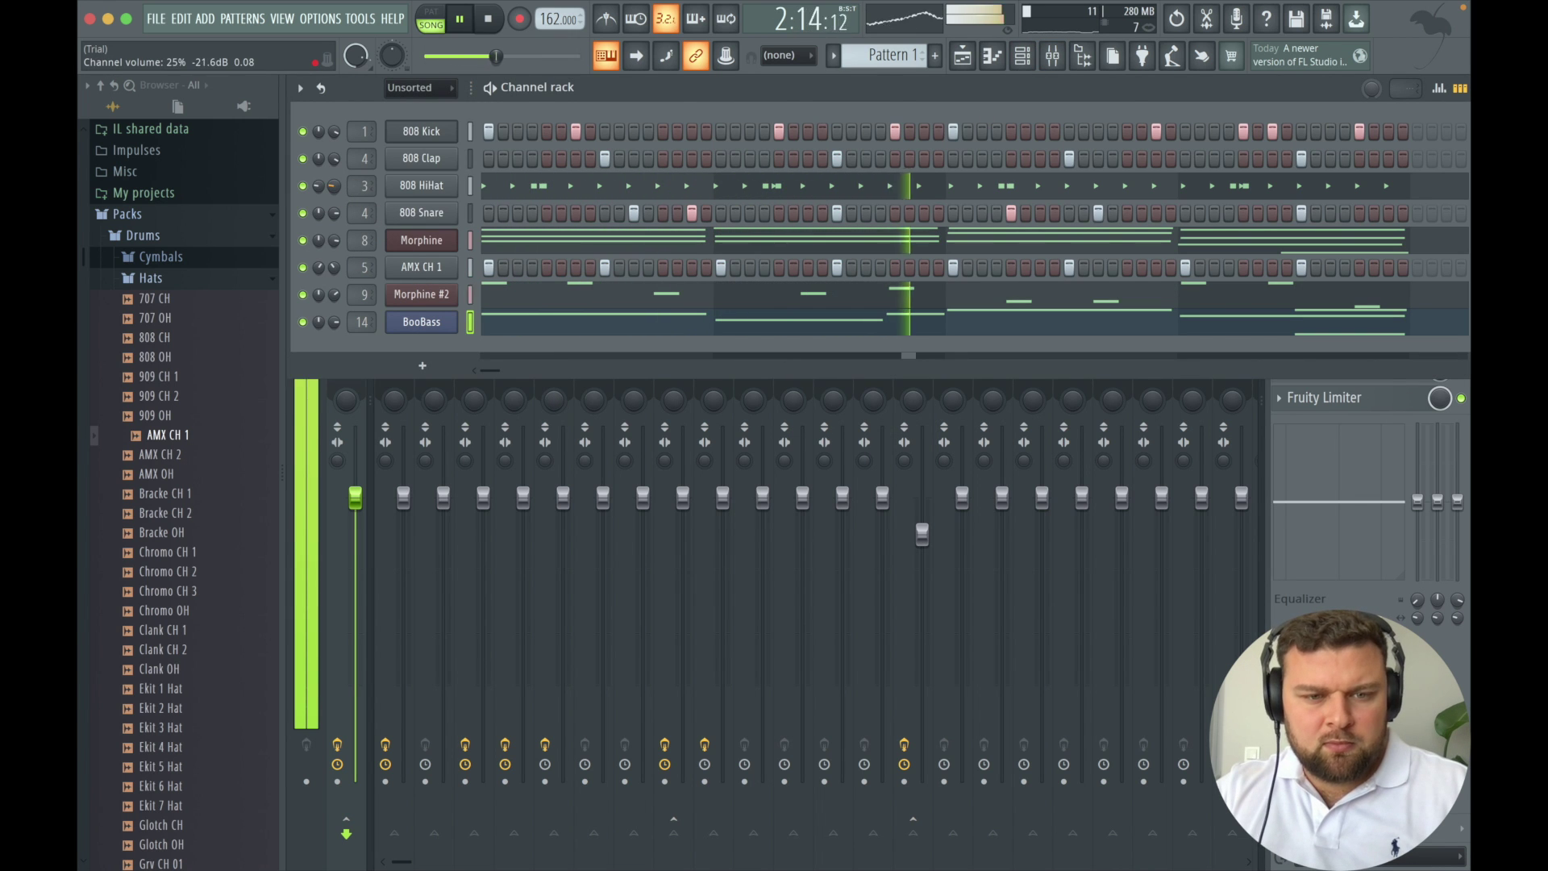
pyautogui.click(588, 433)
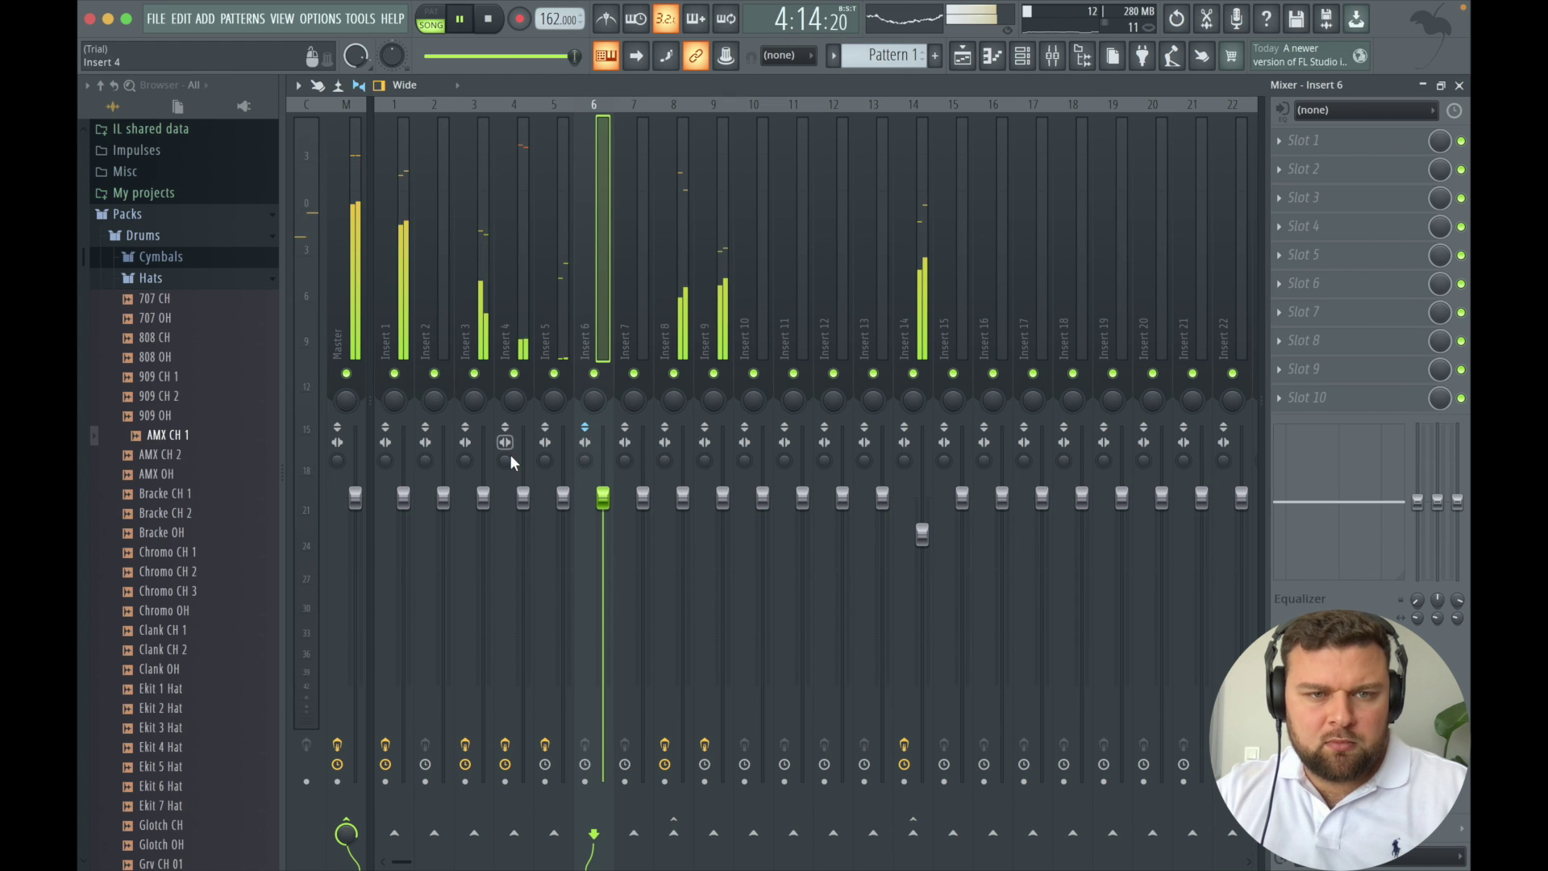
pyautogui.moveTo(483, 497); pyautogui.dragTo(483, 548)
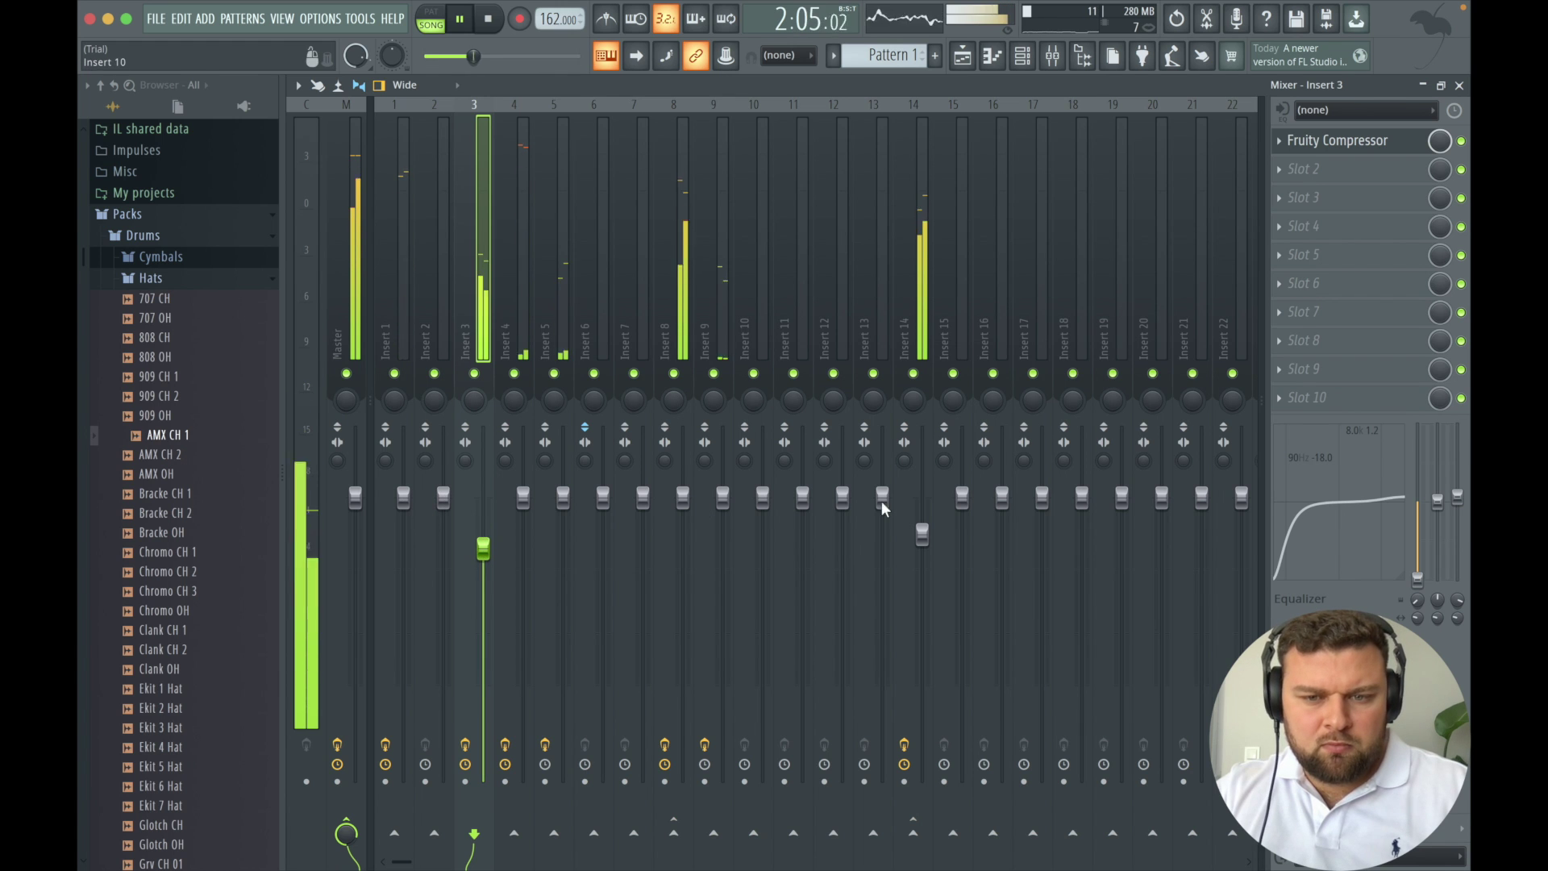
# Raise the Insert 14 bass fader slightly, nudge up the 808 Kick channel volume, and stop playback.
pyautogui.moveTo(923, 531); pyautogui.dragTo(922, 525)
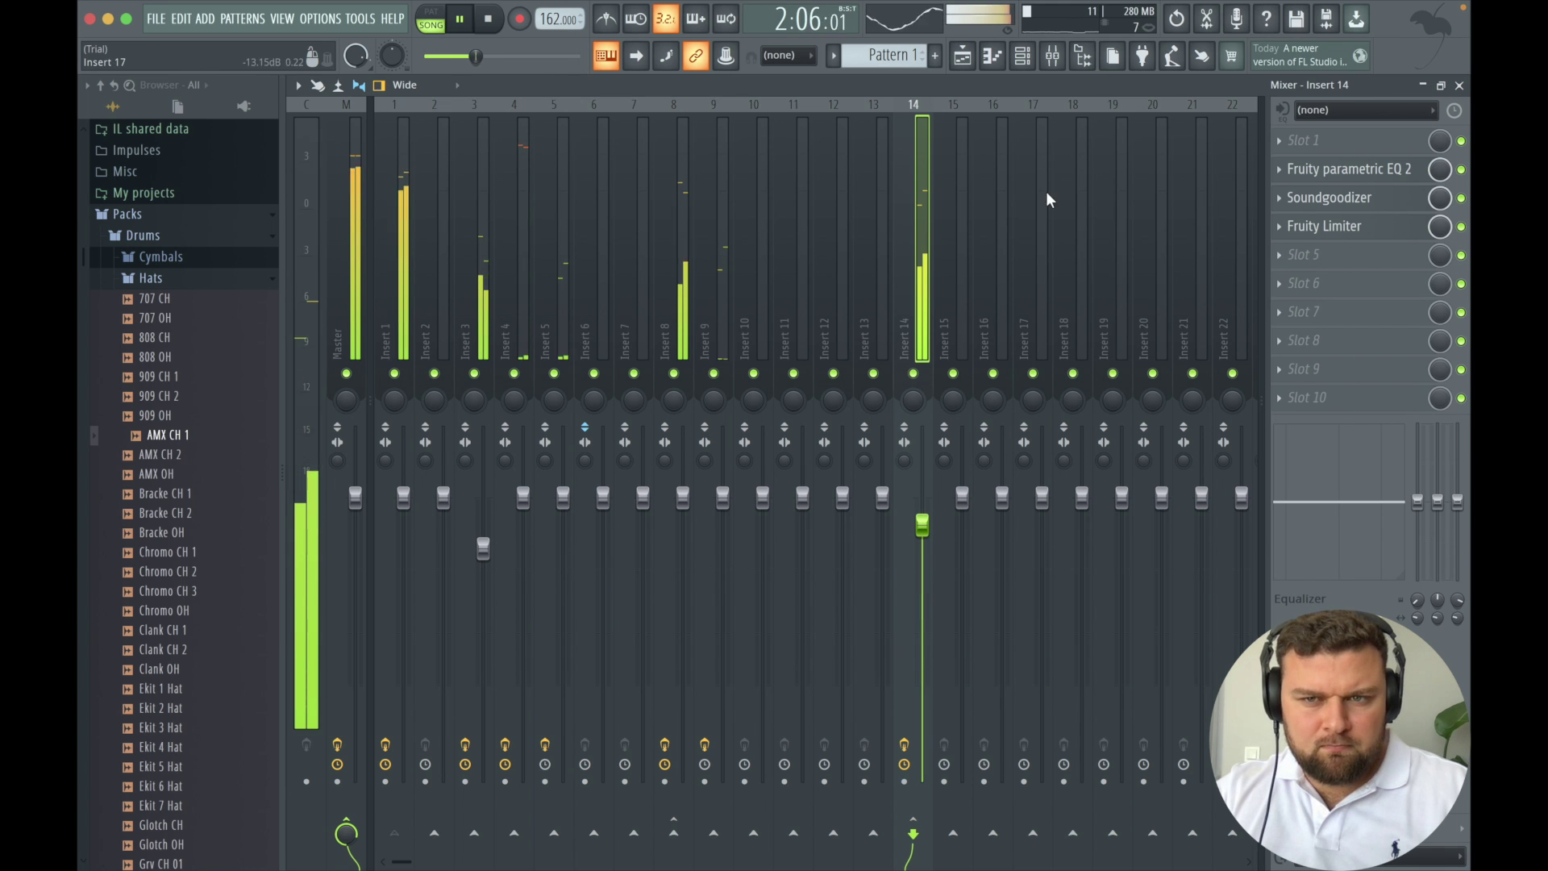
pyautogui.click(1022, 55)
pyautogui.moveTo(334, 132); pyautogui.dragTo(334, 127)
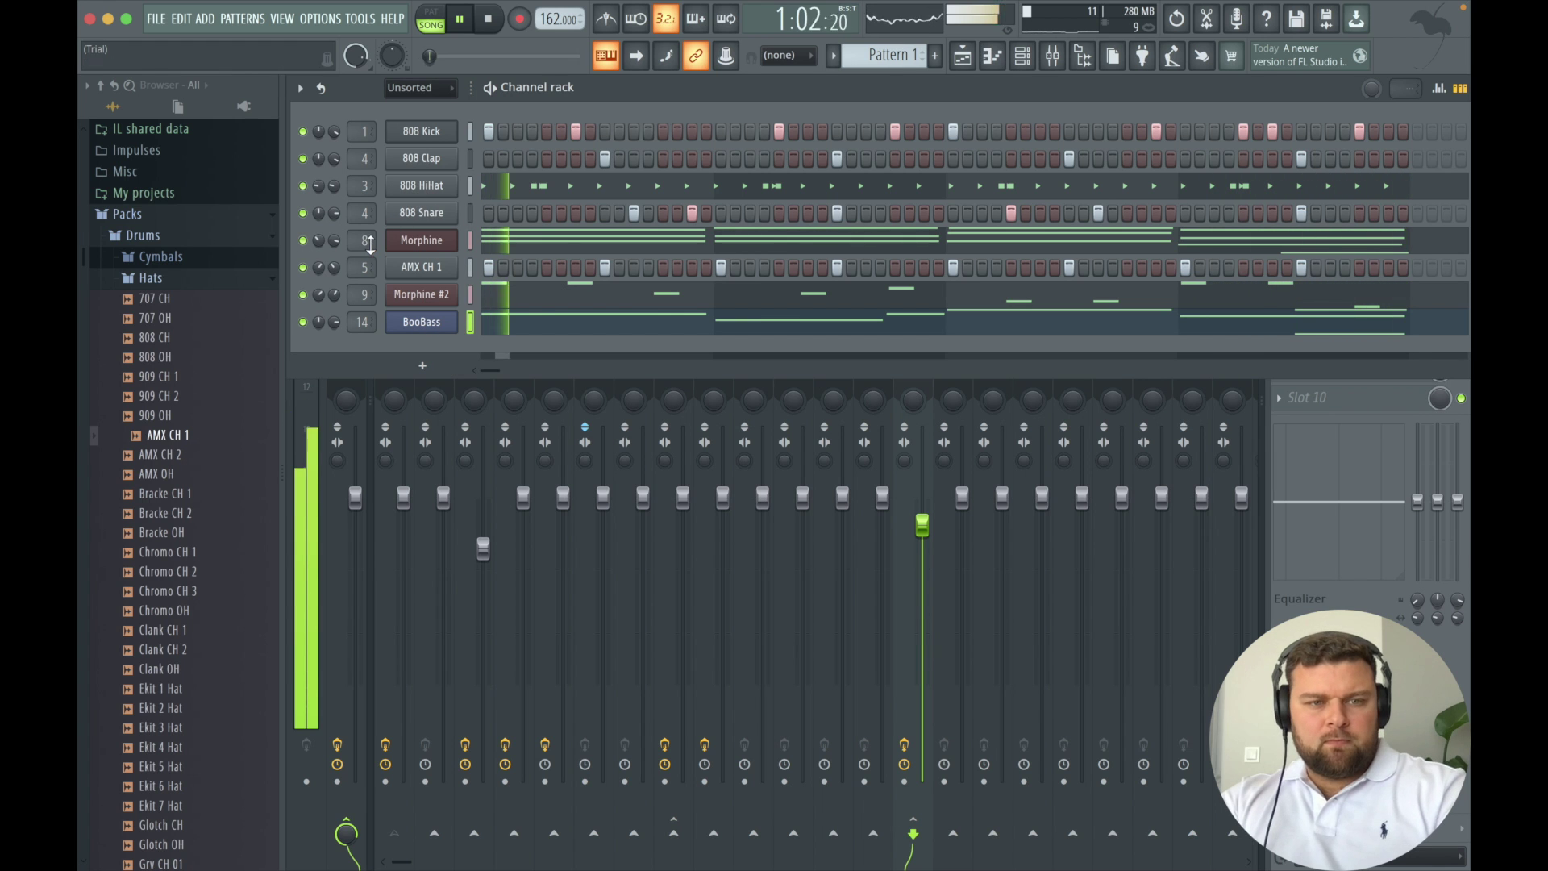
pyautogui.press('space')
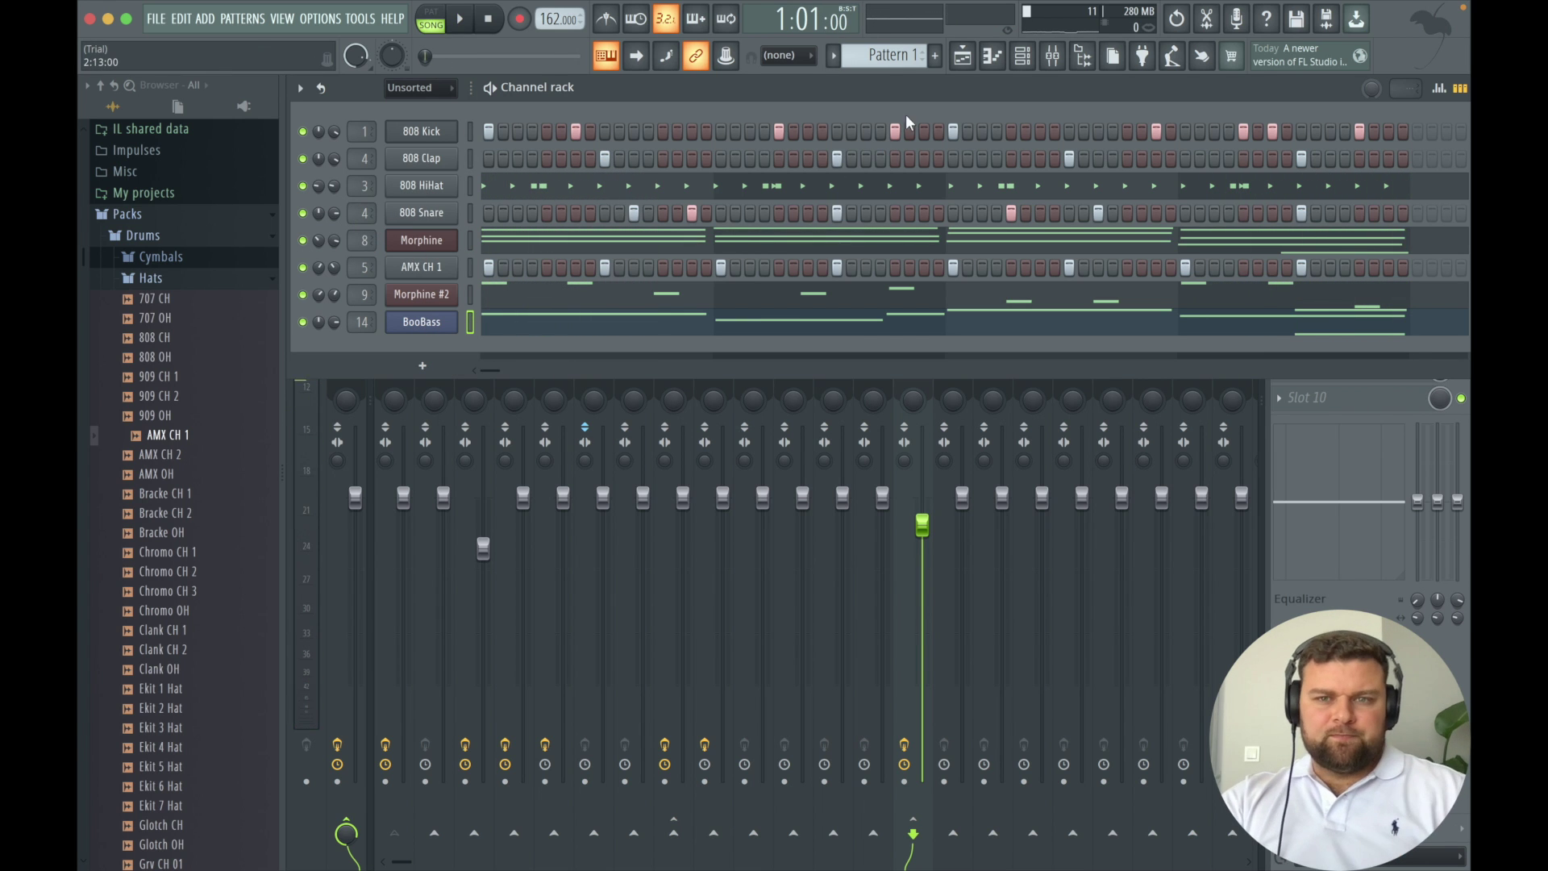
# Fill playlist Track 1 with repeated Pattern 1 clips up to bar 25 and check the join at bar 5.
pyautogui.click(961, 61)
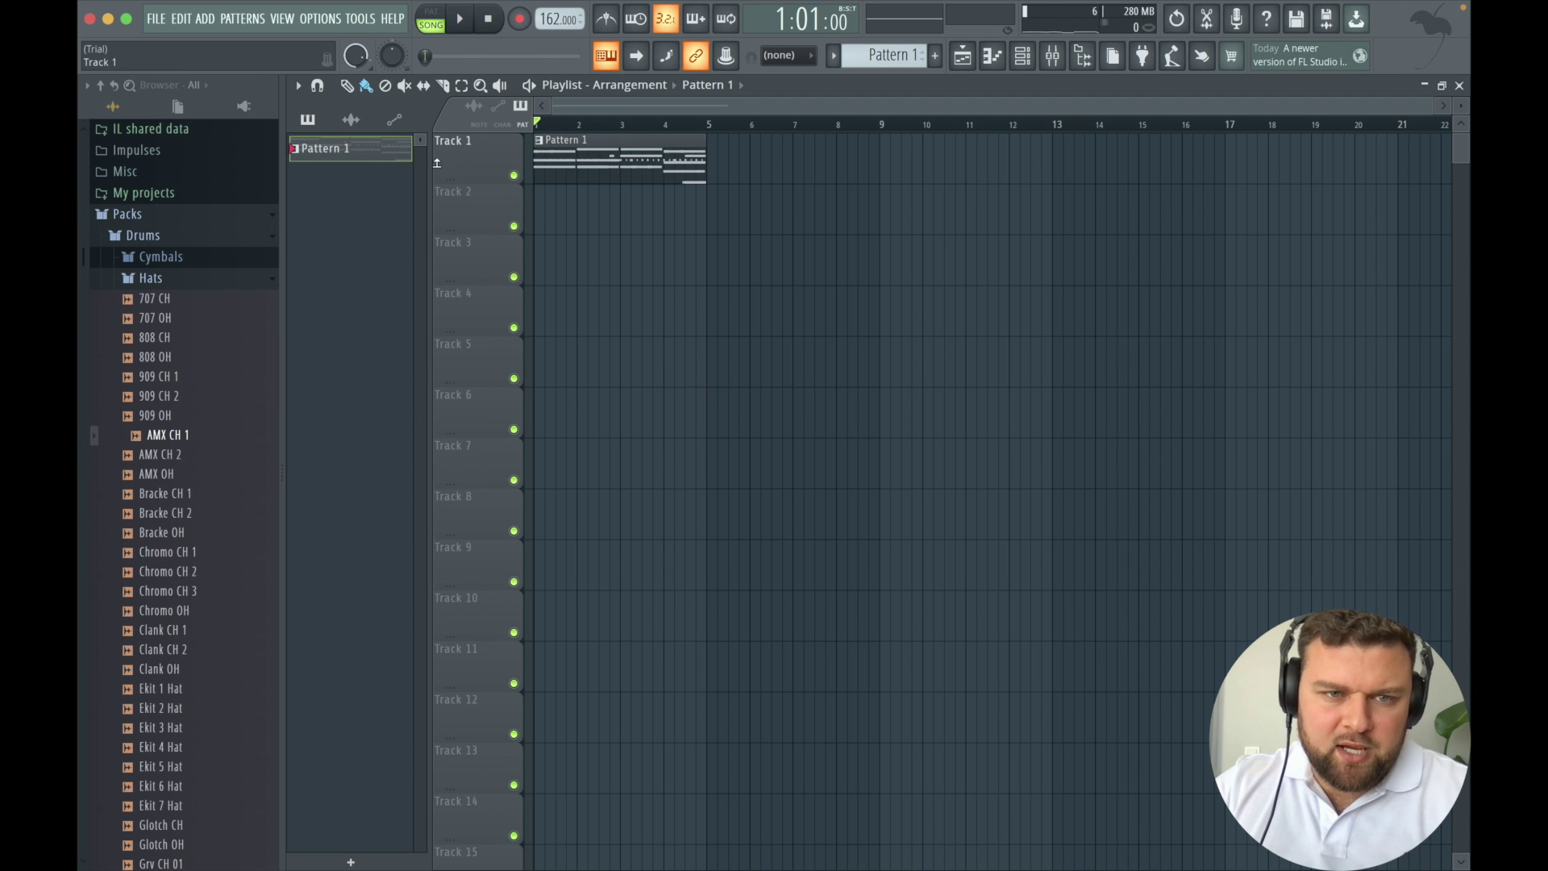
pyautogui.moveTo(702, 164); pyautogui.dragTo(1272, 163)
pyautogui.hscroll(5, 1399, 229)
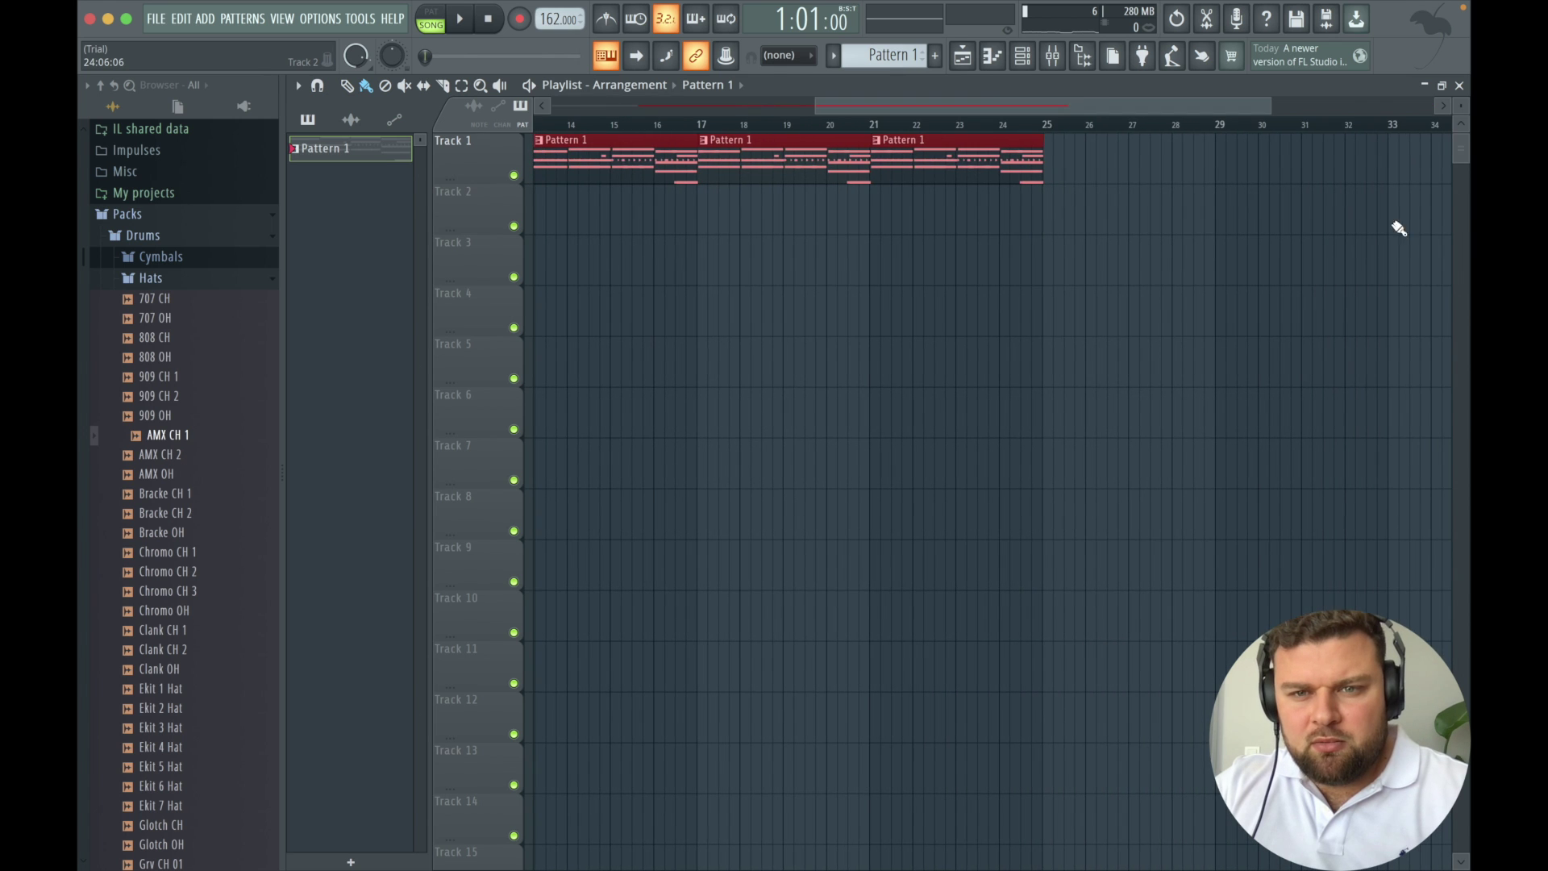
pyautogui.moveTo(1033, 113); pyautogui.dragTo(508, 132)
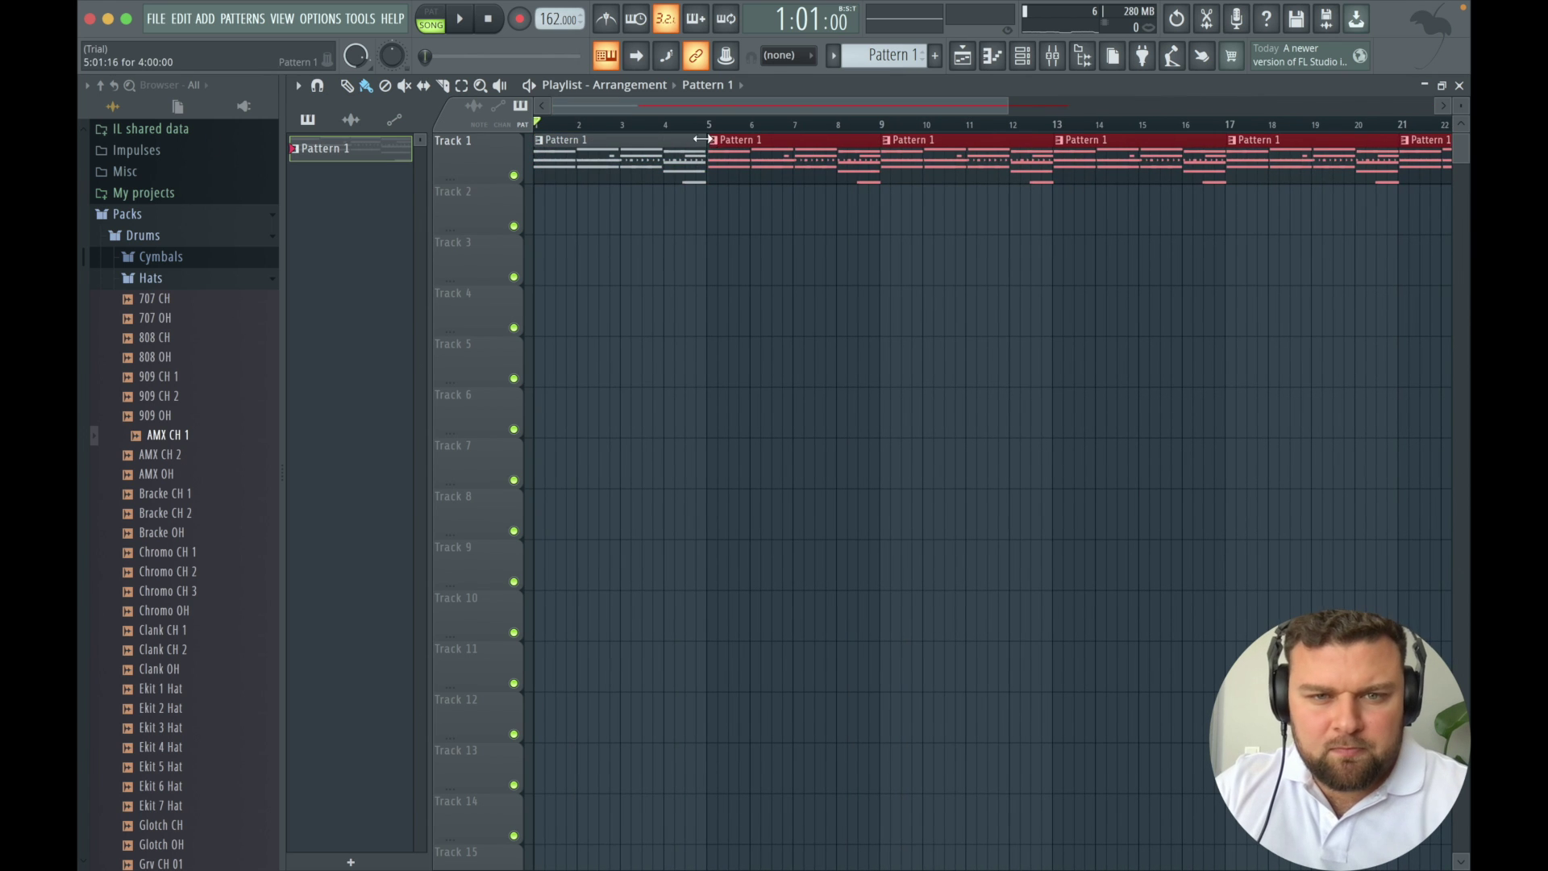
pyautogui.scroll(10, 722, 128)
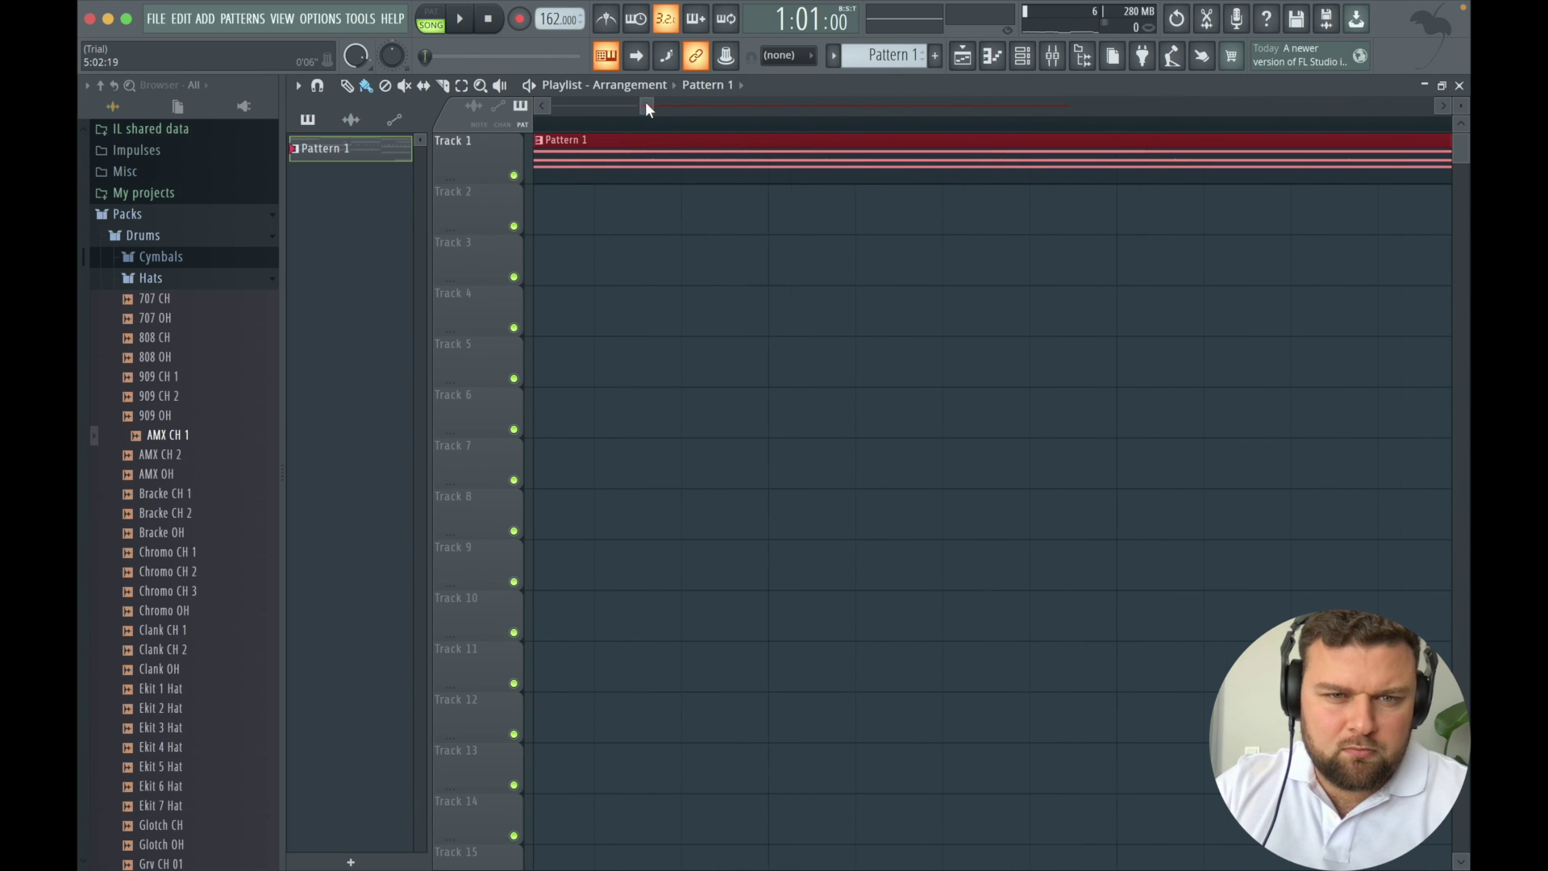
pyautogui.moveTo(646, 104); pyautogui.dragTo(640, 104)
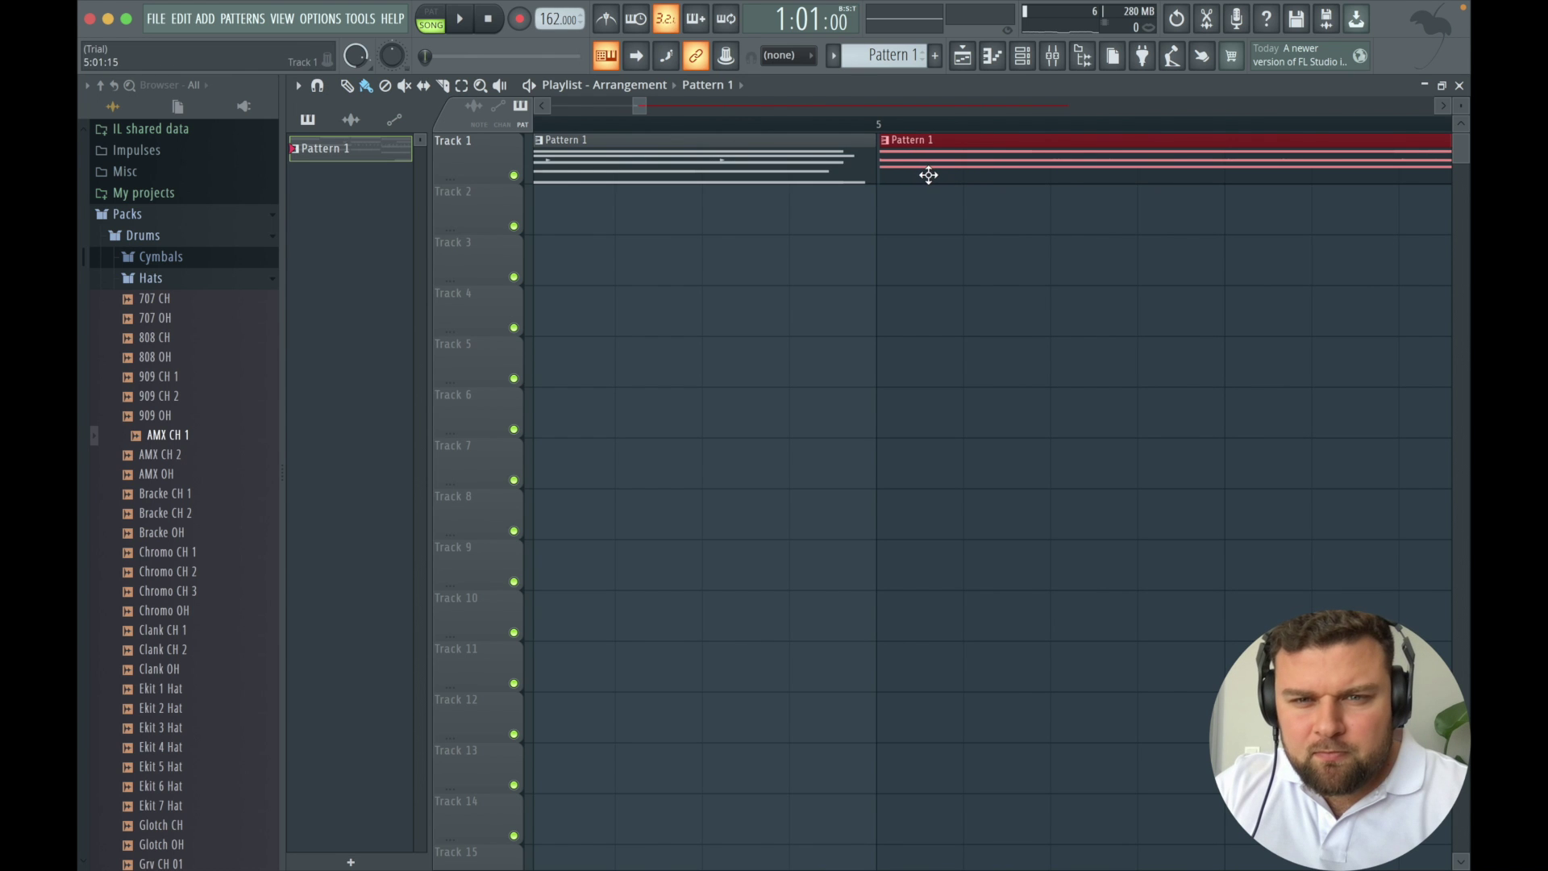
pyautogui.scroll(-10, 906, 140)
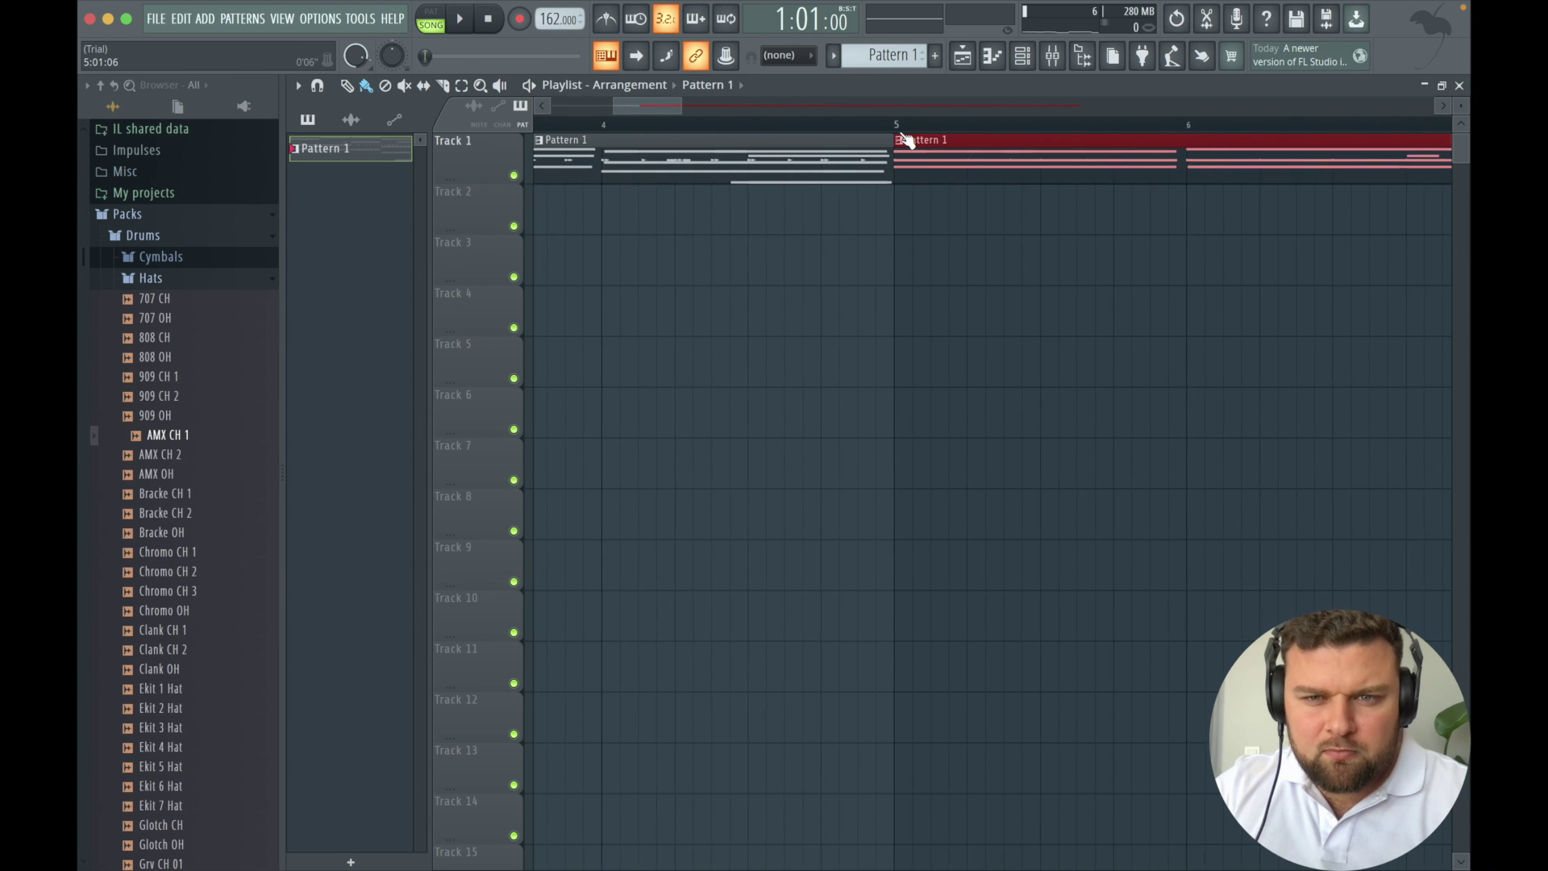
pyautogui.moveTo(894, 111); pyautogui.dragTo(1024, 113)
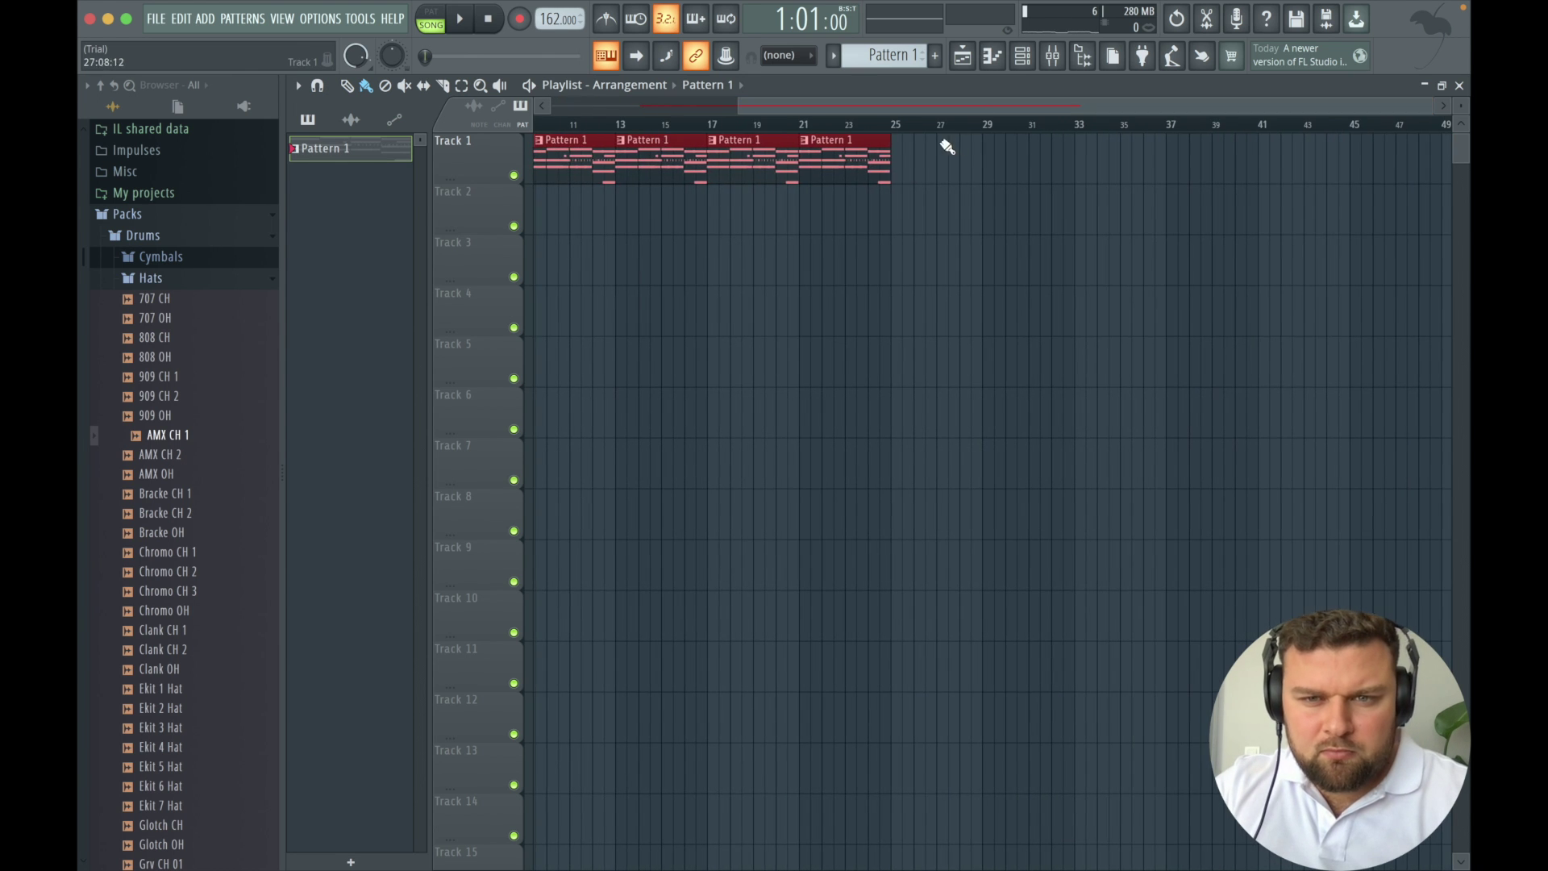
# Continue the Pattern 1 clips on Track 1 past bar 53, aligning the new run's start with bar 25.
pyautogui.moveTo(901, 162)
pyautogui.mouseDown()
pyautogui.moveTo(1443, 162)
pyautogui.moveTo(1376, 161)
pyautogui.mouseUp()
pyautogui.moveTo(1111, 108); pyautogui.dragTo(993, 113)
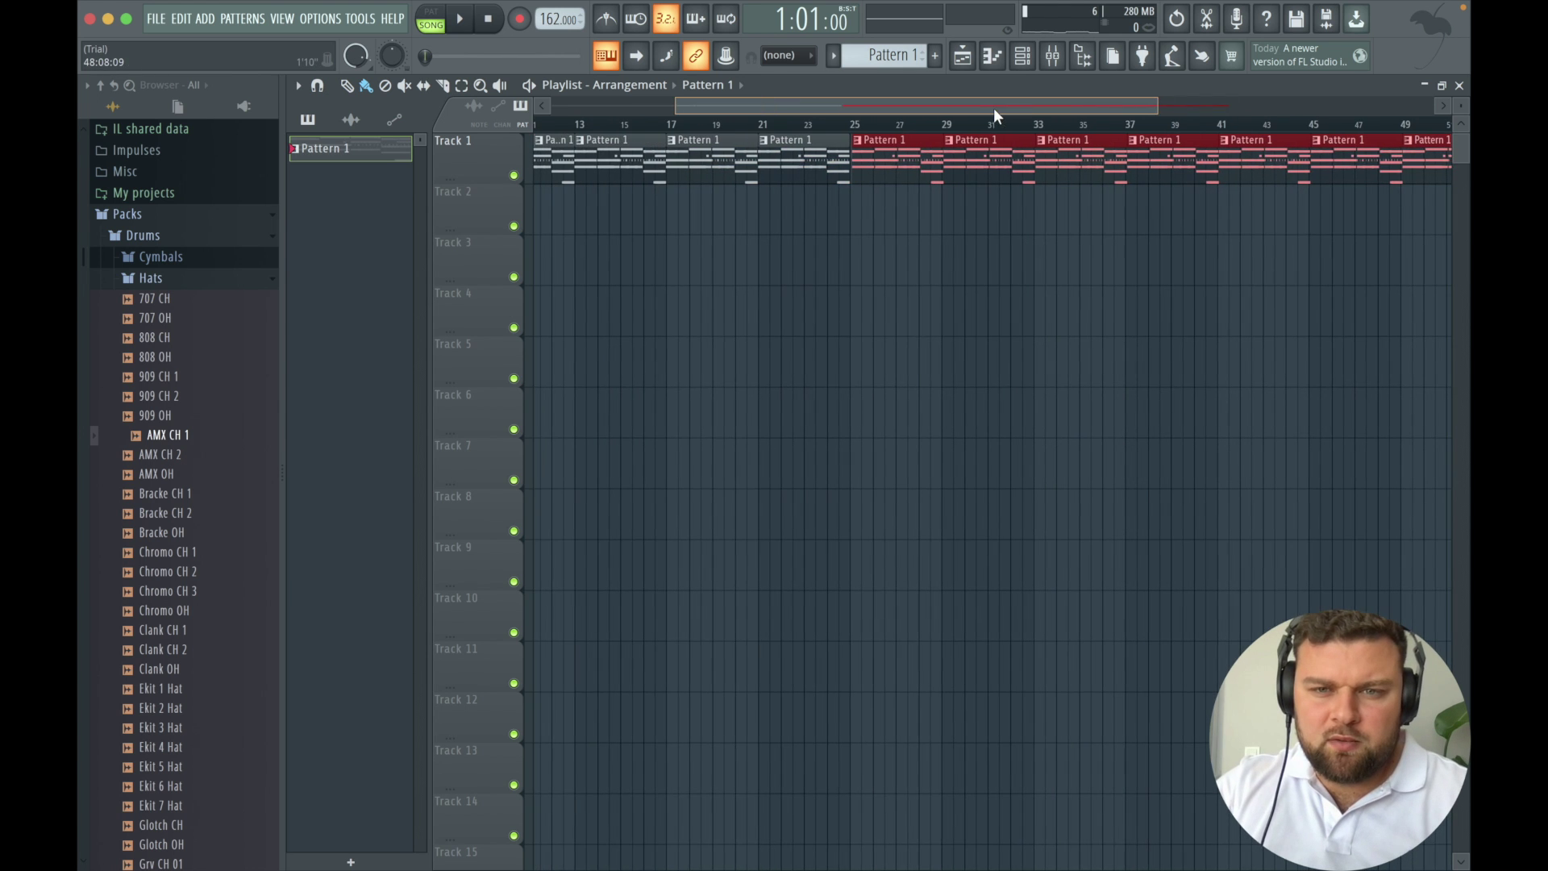
pyautogui.scroll(5, 856, 137)
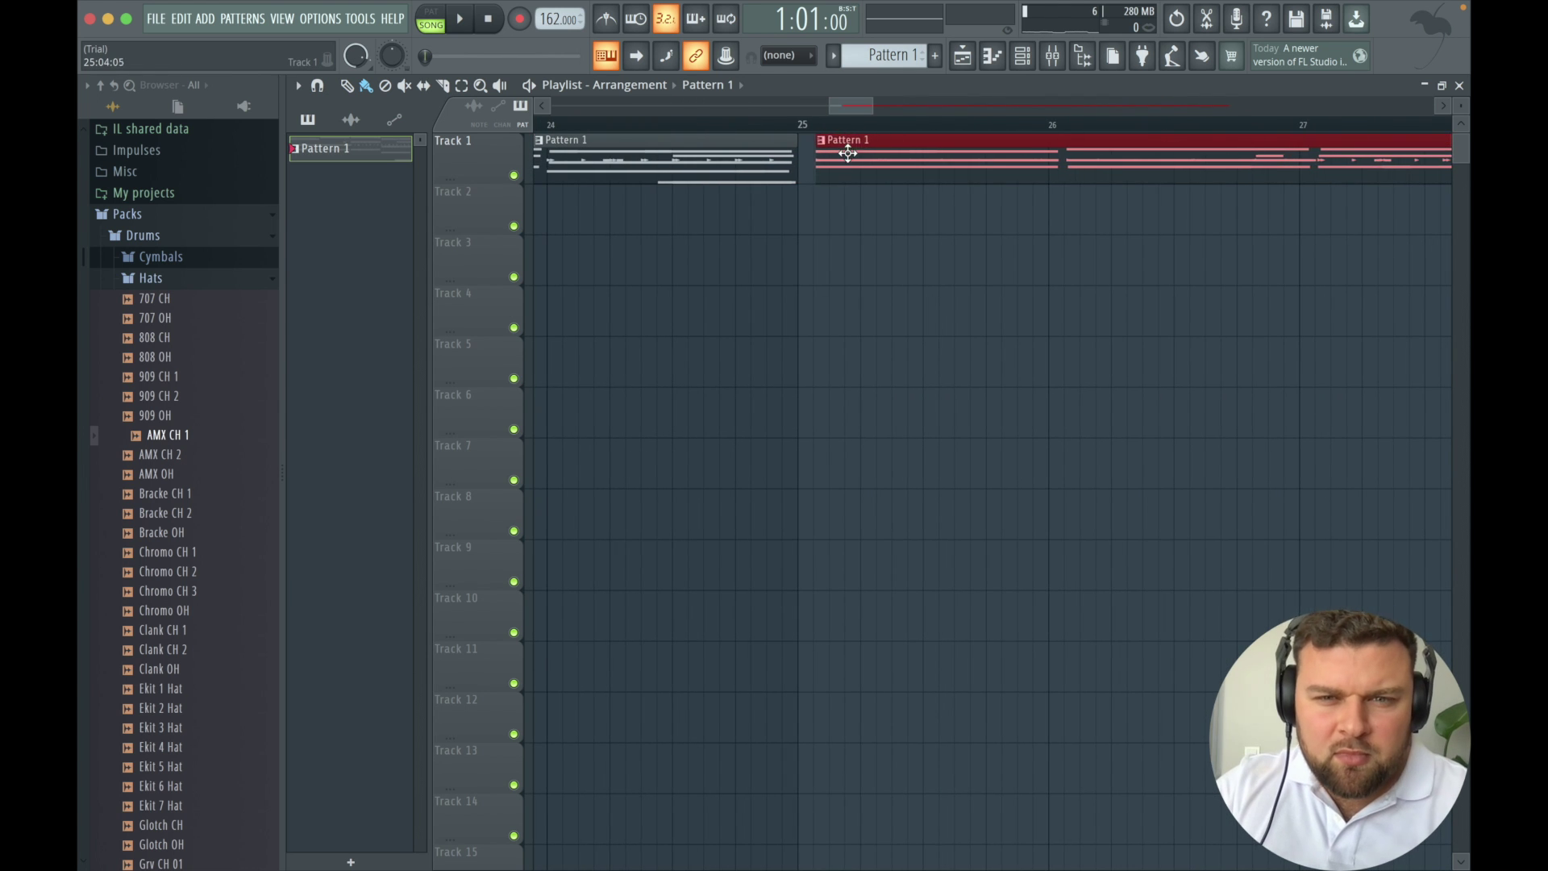
pyautogui.scroll(3, 816, 137)
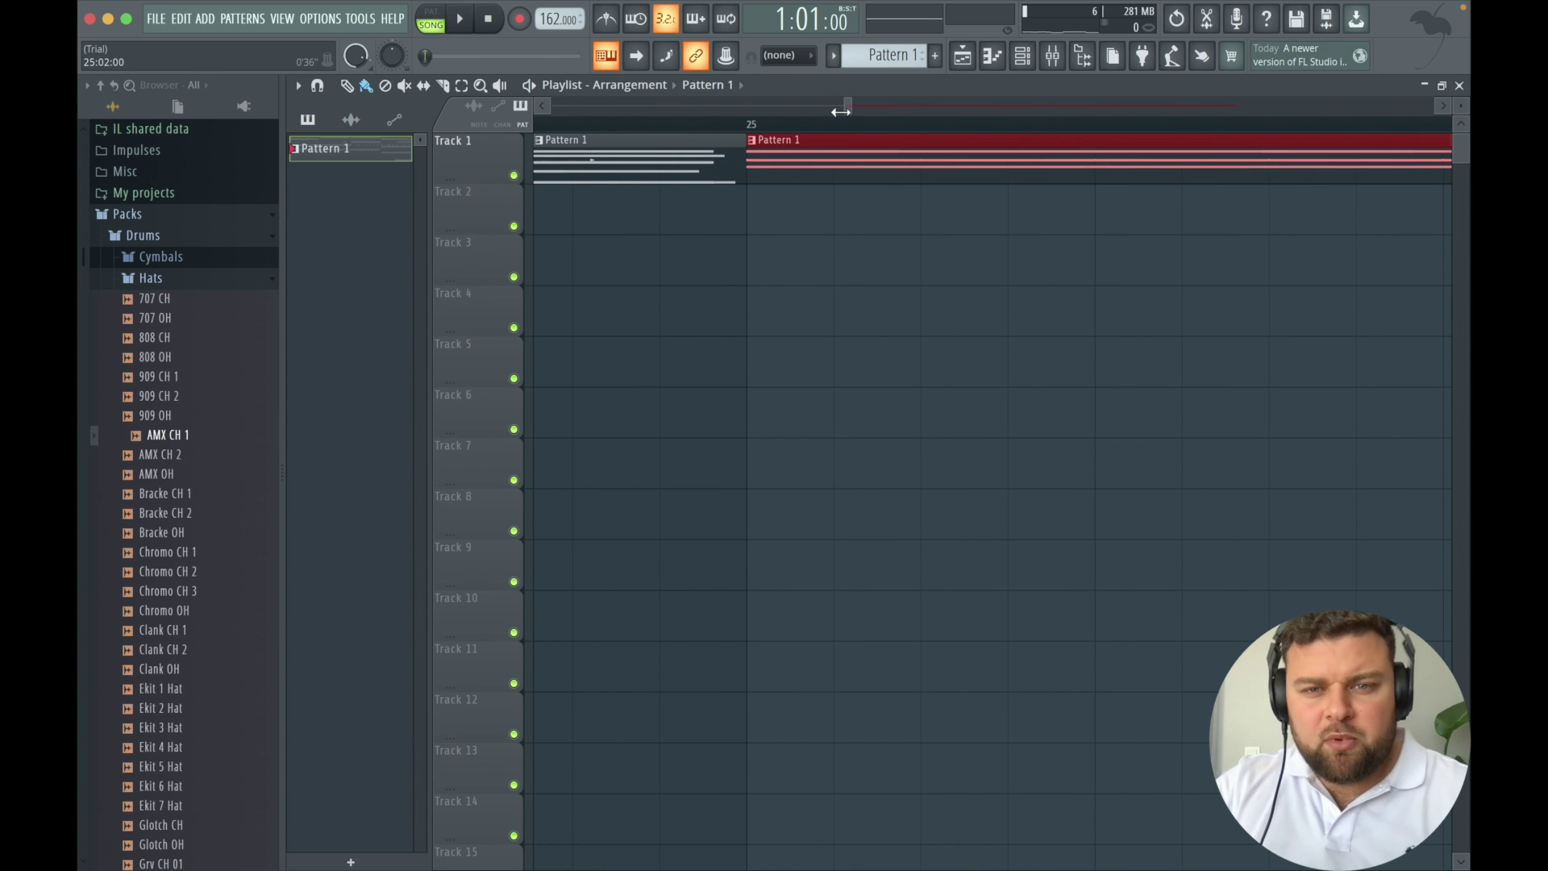
pyautogui.moveTo(845, 108); pyautogui.dragTo(574, 150)
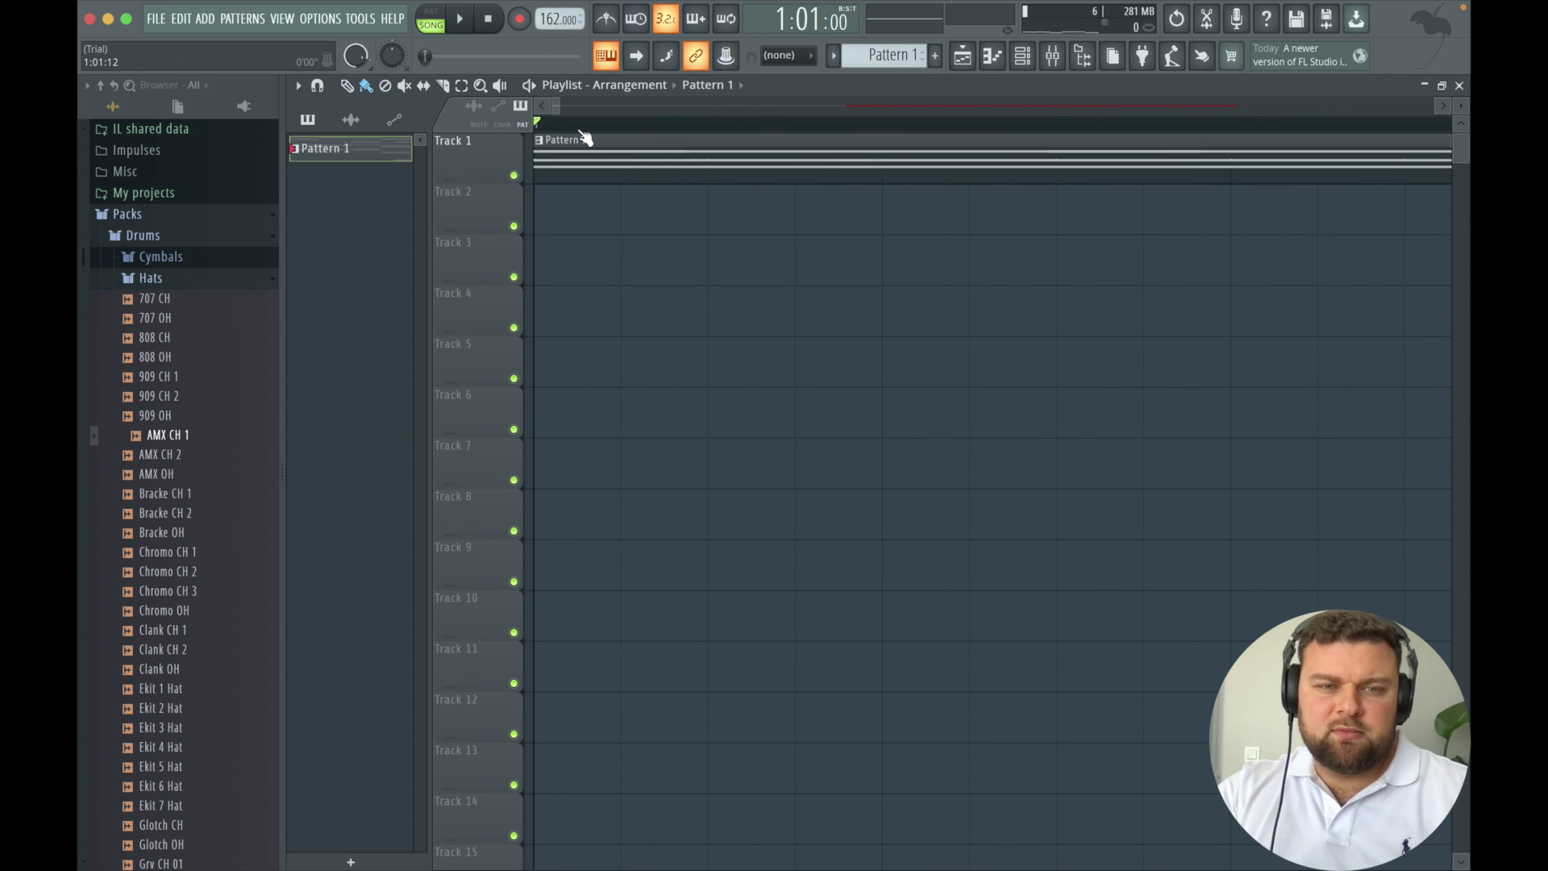
pyautogui.scroll(-8, 577, 137)
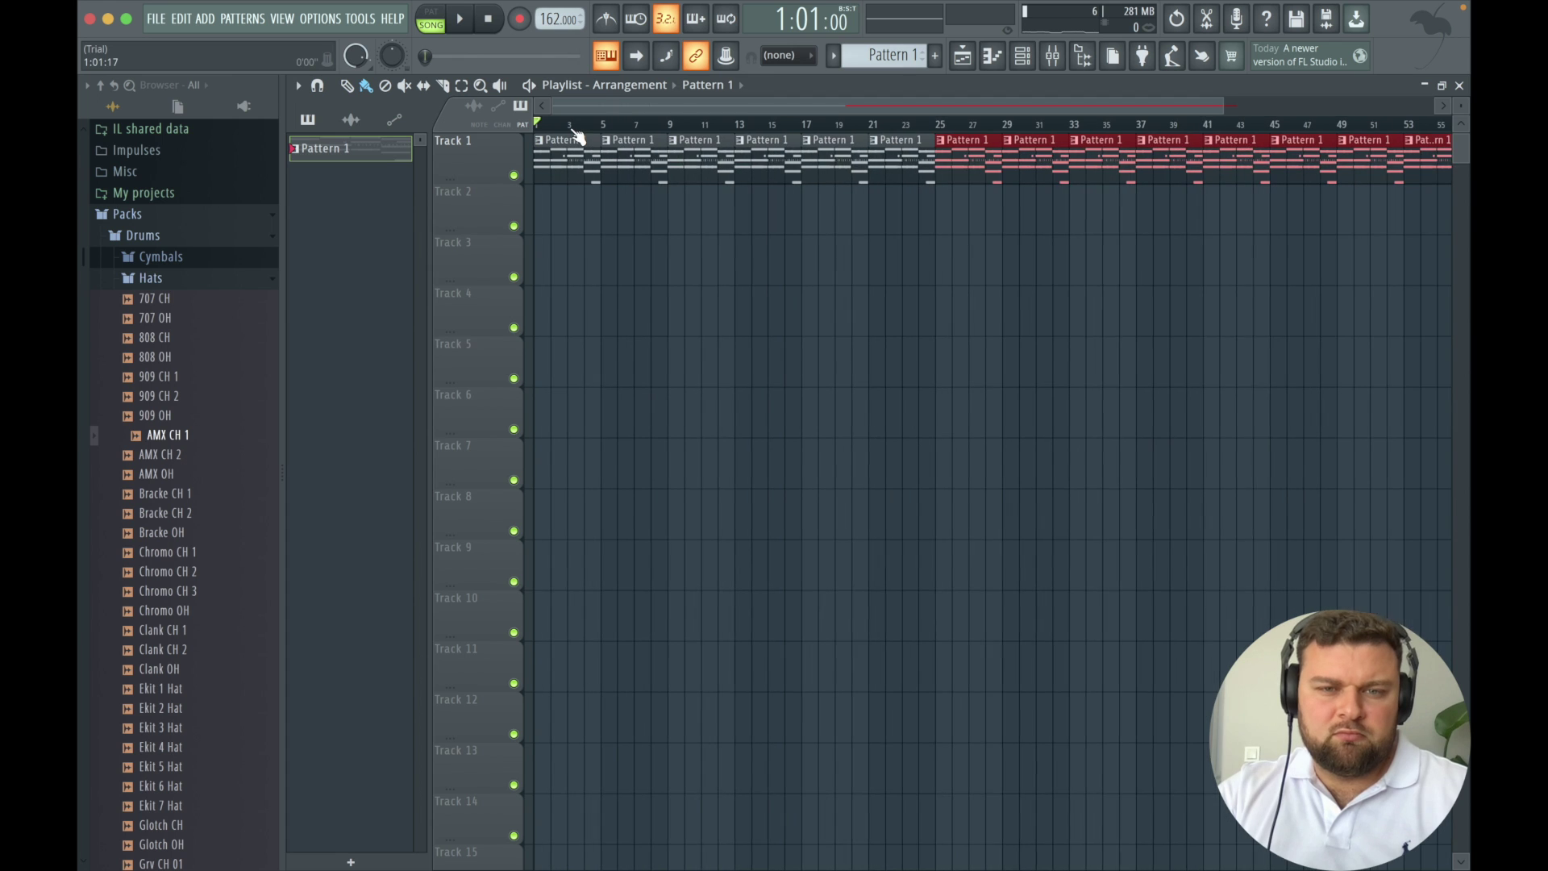
# Split Pattern 1 by channel and delete the 808 Kick, Clap, HiHat and Snare clips from the stack at bar 1.
pyautogui.rightClick(337, 154)
pyautogui.click(399, 443)
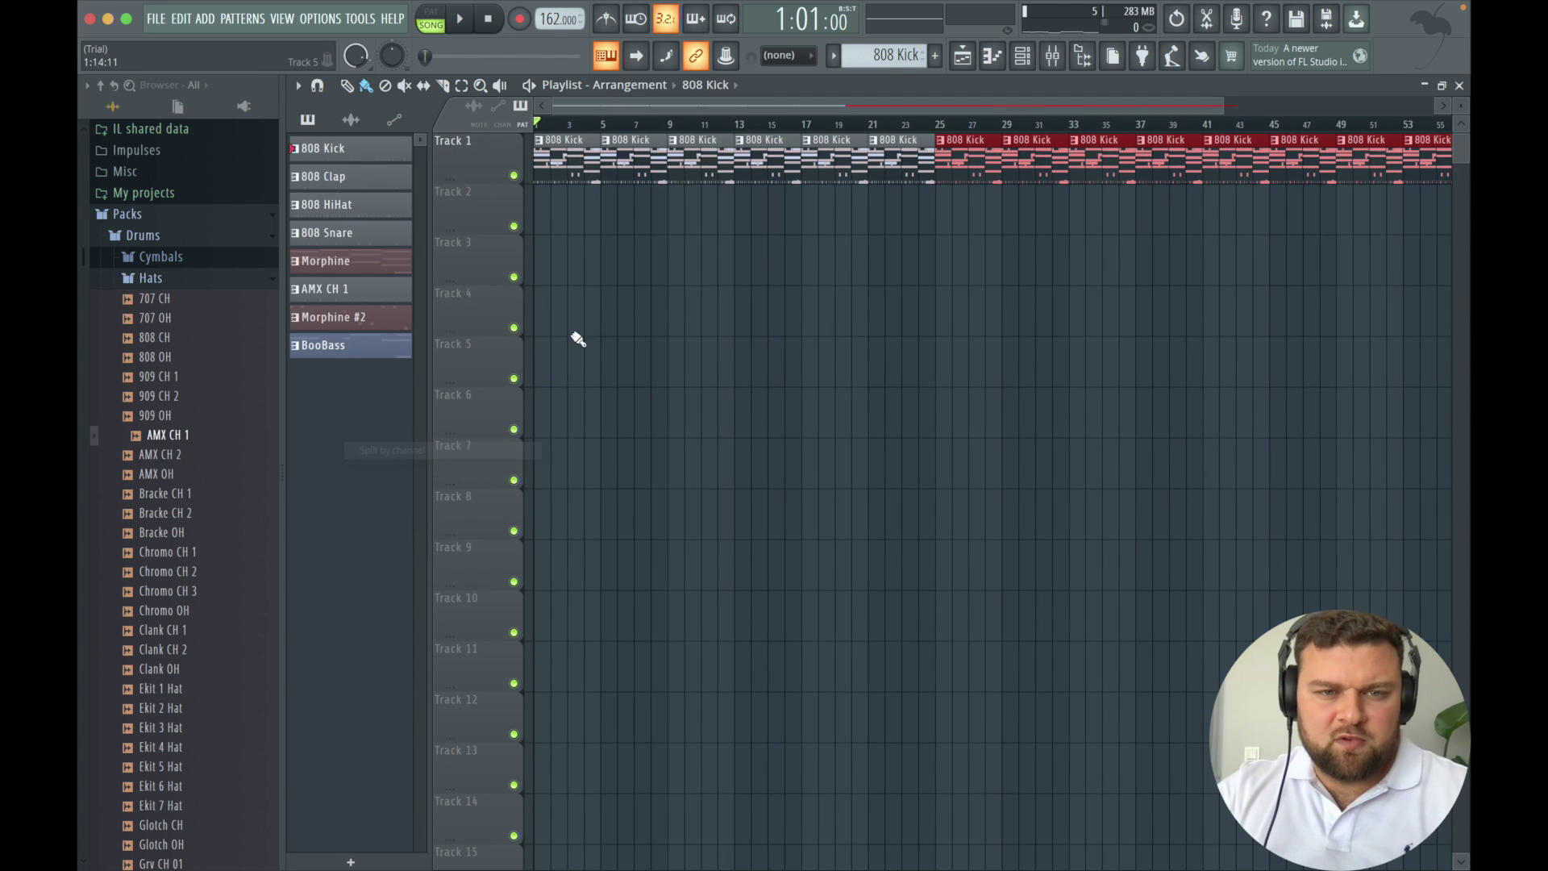
pyautogui.rightClick(569, 157)
pyautogui.rightClick(577, 158)
pyautogui.rightClick(578, 159)
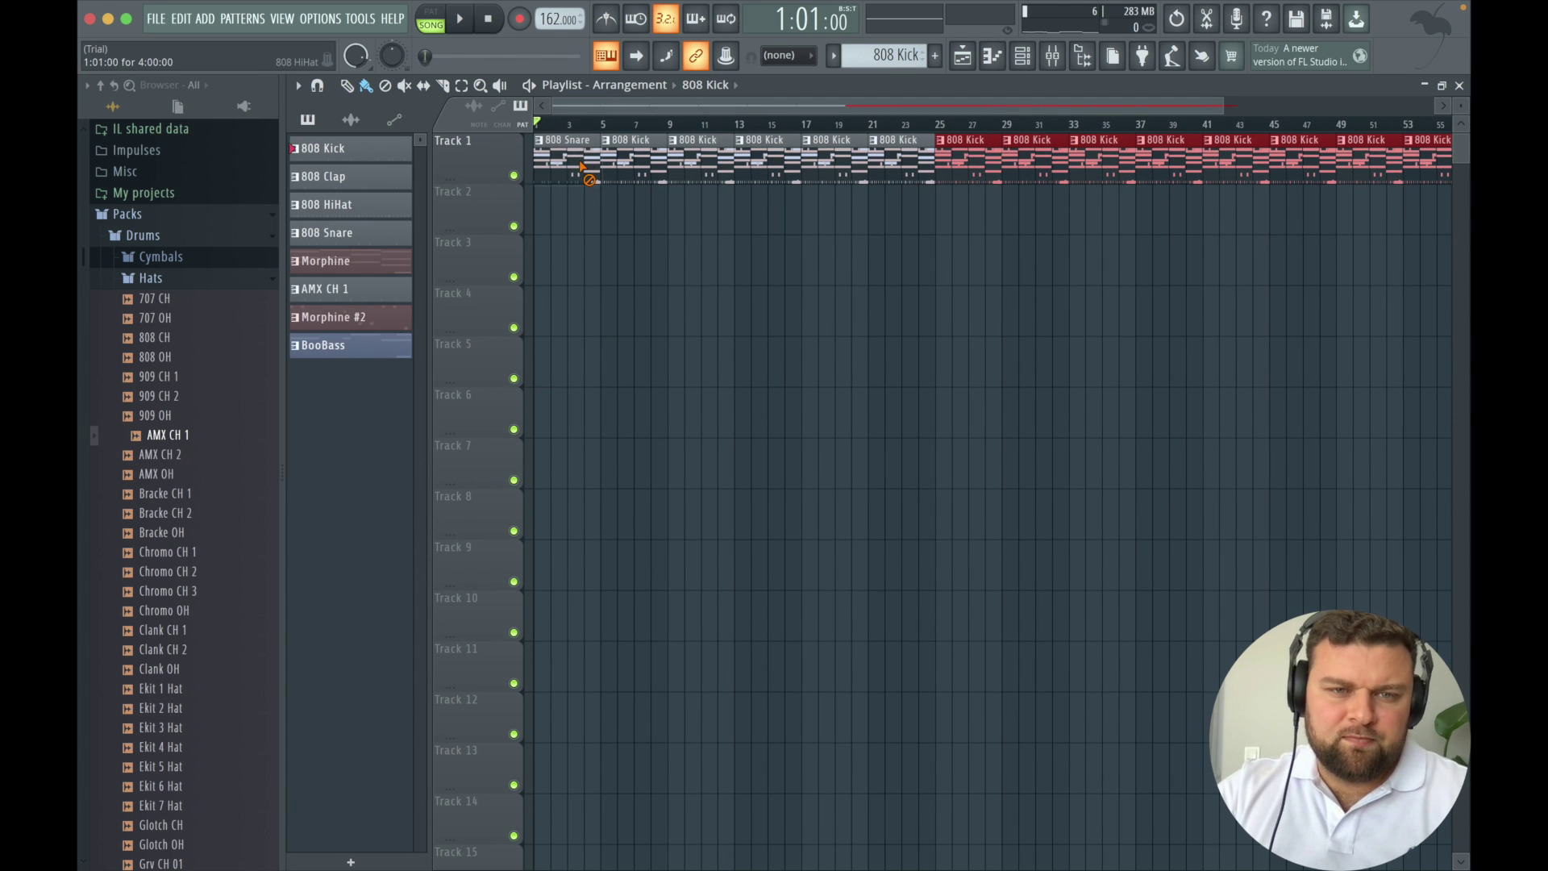
pyautogui.rightClick(579, 161)
# Delete the 808 Kick, Clap, HiHat and Snare clips from the stack at bar 5 on Track 1.
pyautogui.rightClick(632, 162)
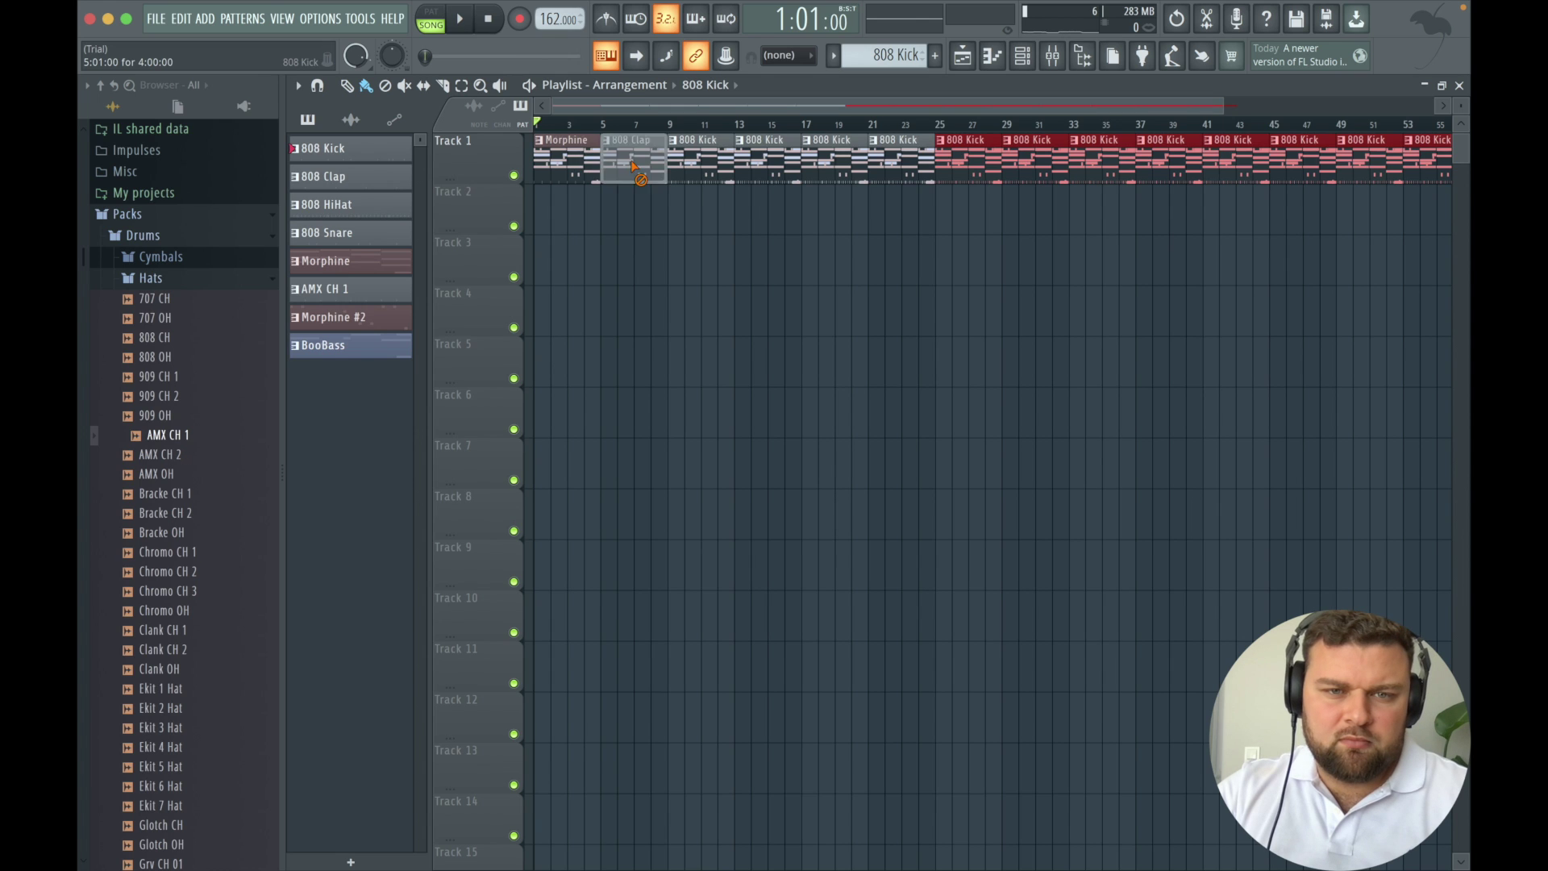
pyautogui.rightClick(633, 163)
pyautogui.rightClick(635, 166)
pyautogui.rightClick(637, 167)
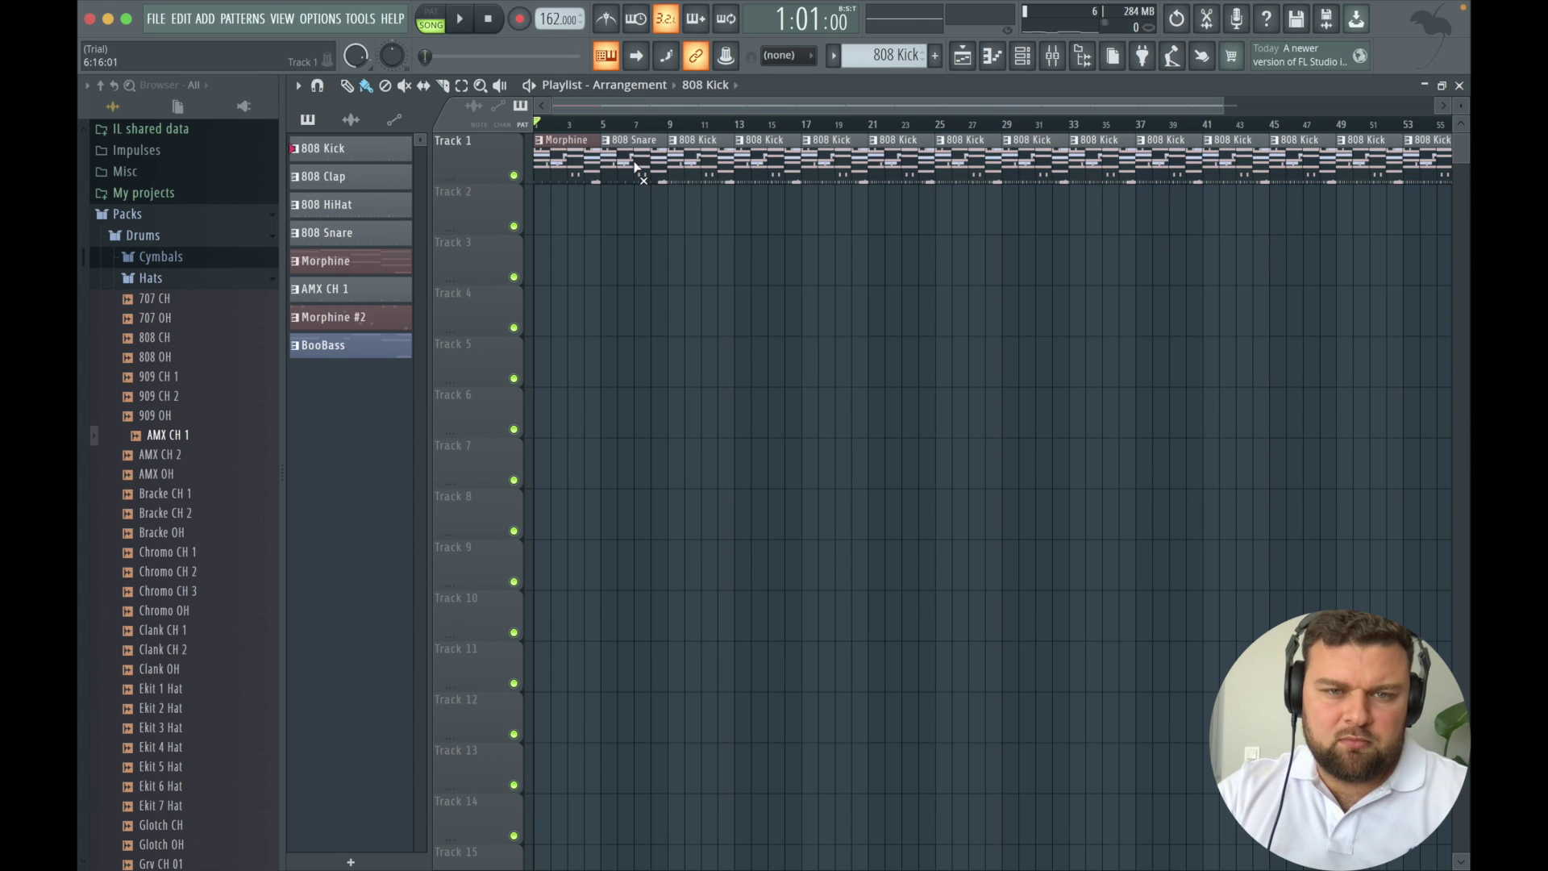
pyautogui.rightClick(634, 166)
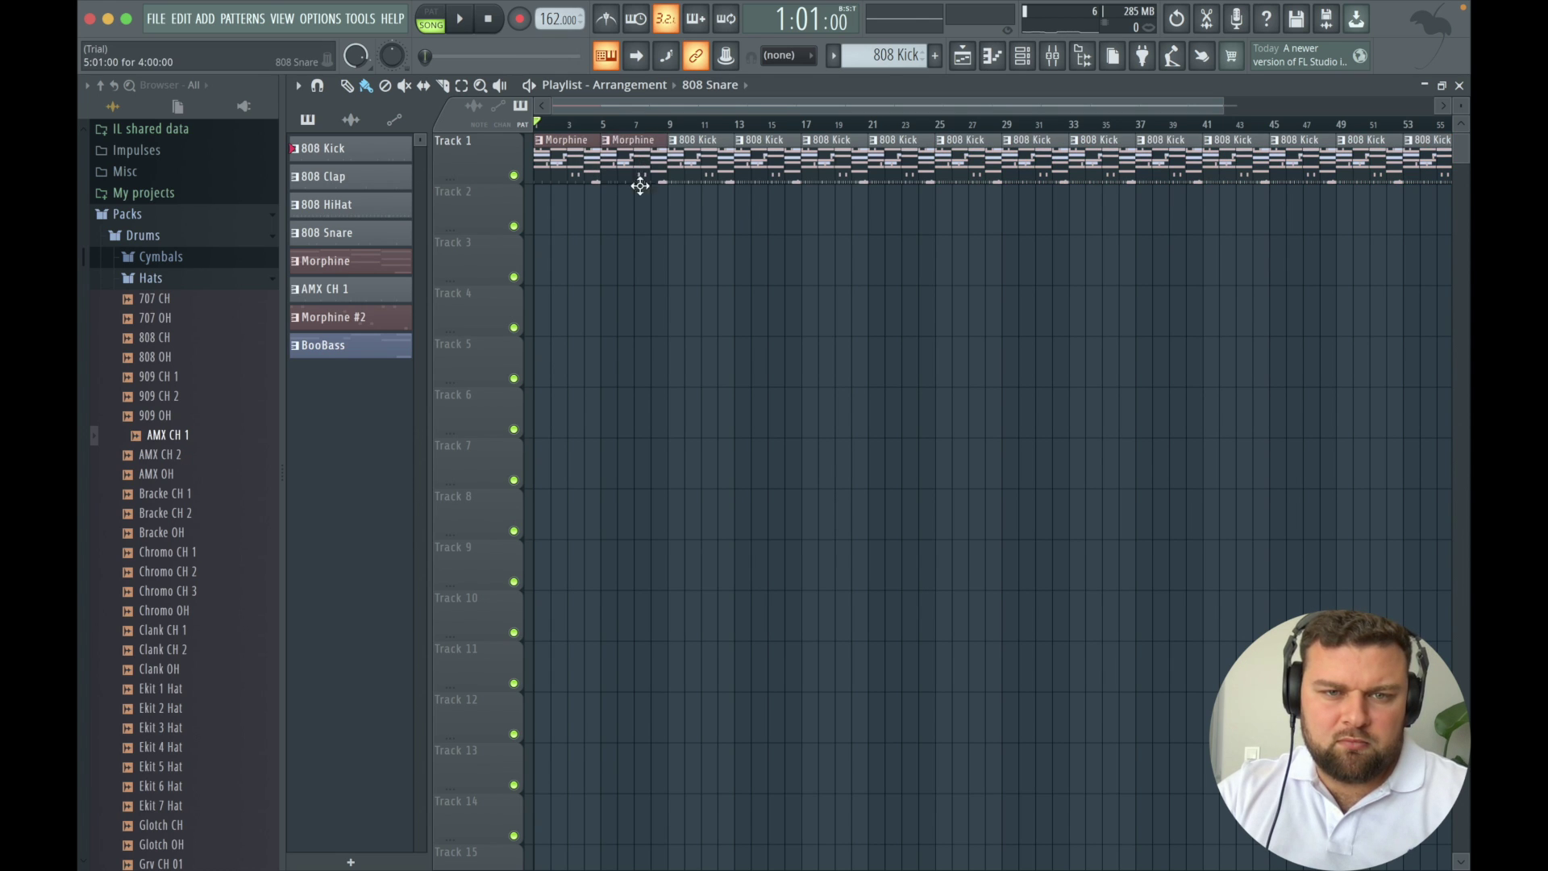
pyautogui.moveTo(640, 186); pyautogui.dragTo(640, 258)
pyautogui.rightClick(637, 213)
# Clear the rest of the bar 5 stack by removing its Morphine, AMX CH 1, Morphine #2 and BooBass clips.
pyautogui.rightClick(631, 165)
pyautogui.rightClick(629, 159)
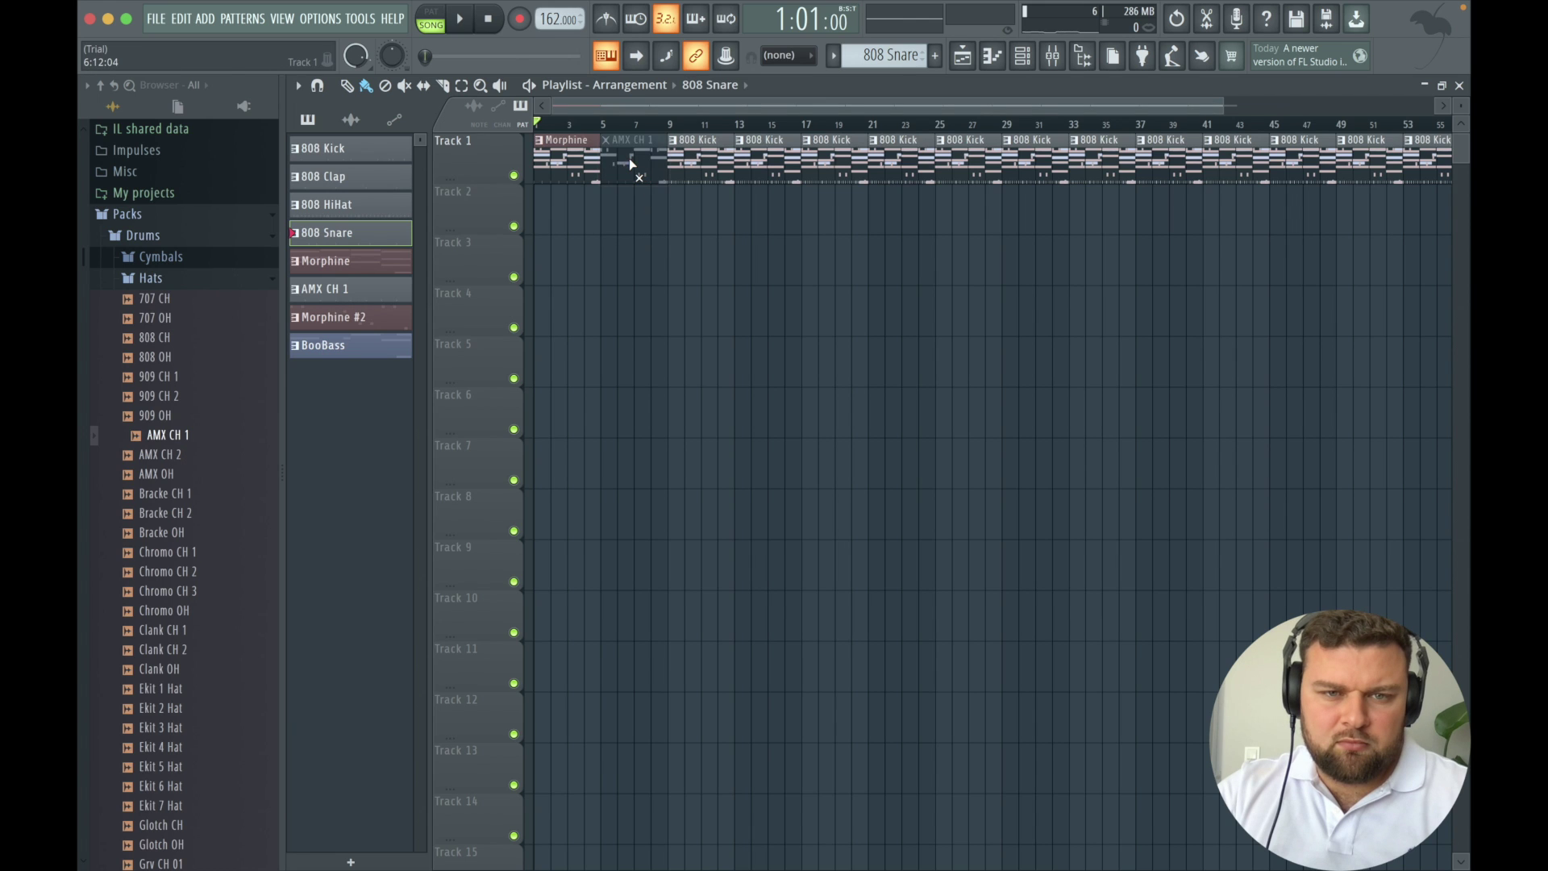
pyautogui.moveTo(629, 158); pyautogui.dragTo(619, 278)
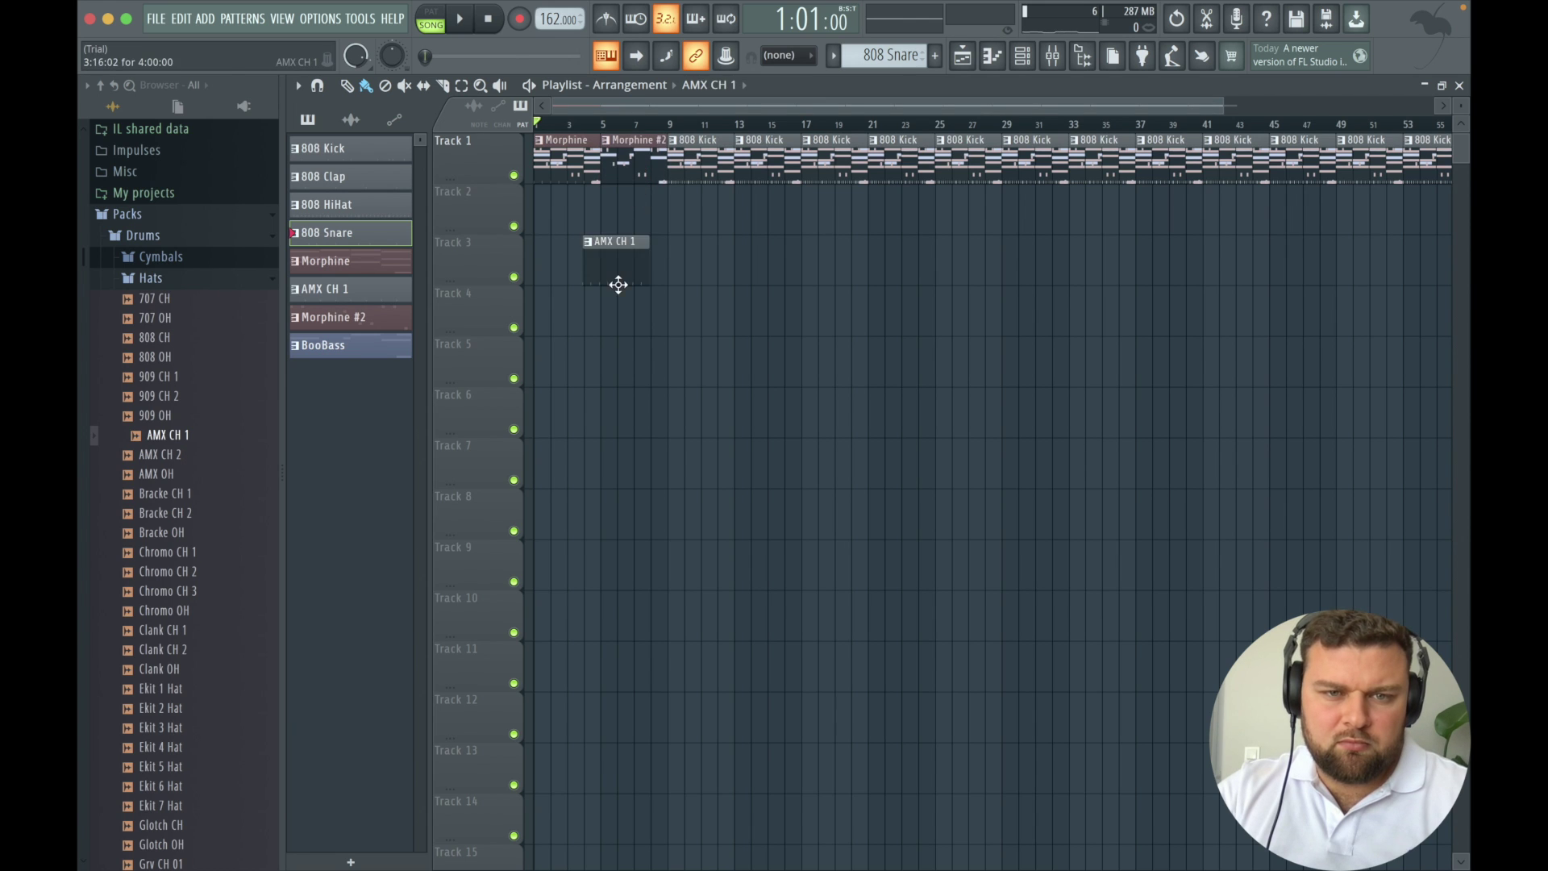
pyautogui.rightClick(615, 266)
pyautogui.moveTo(639, 140); pyautogui.dragTo(623, 258)
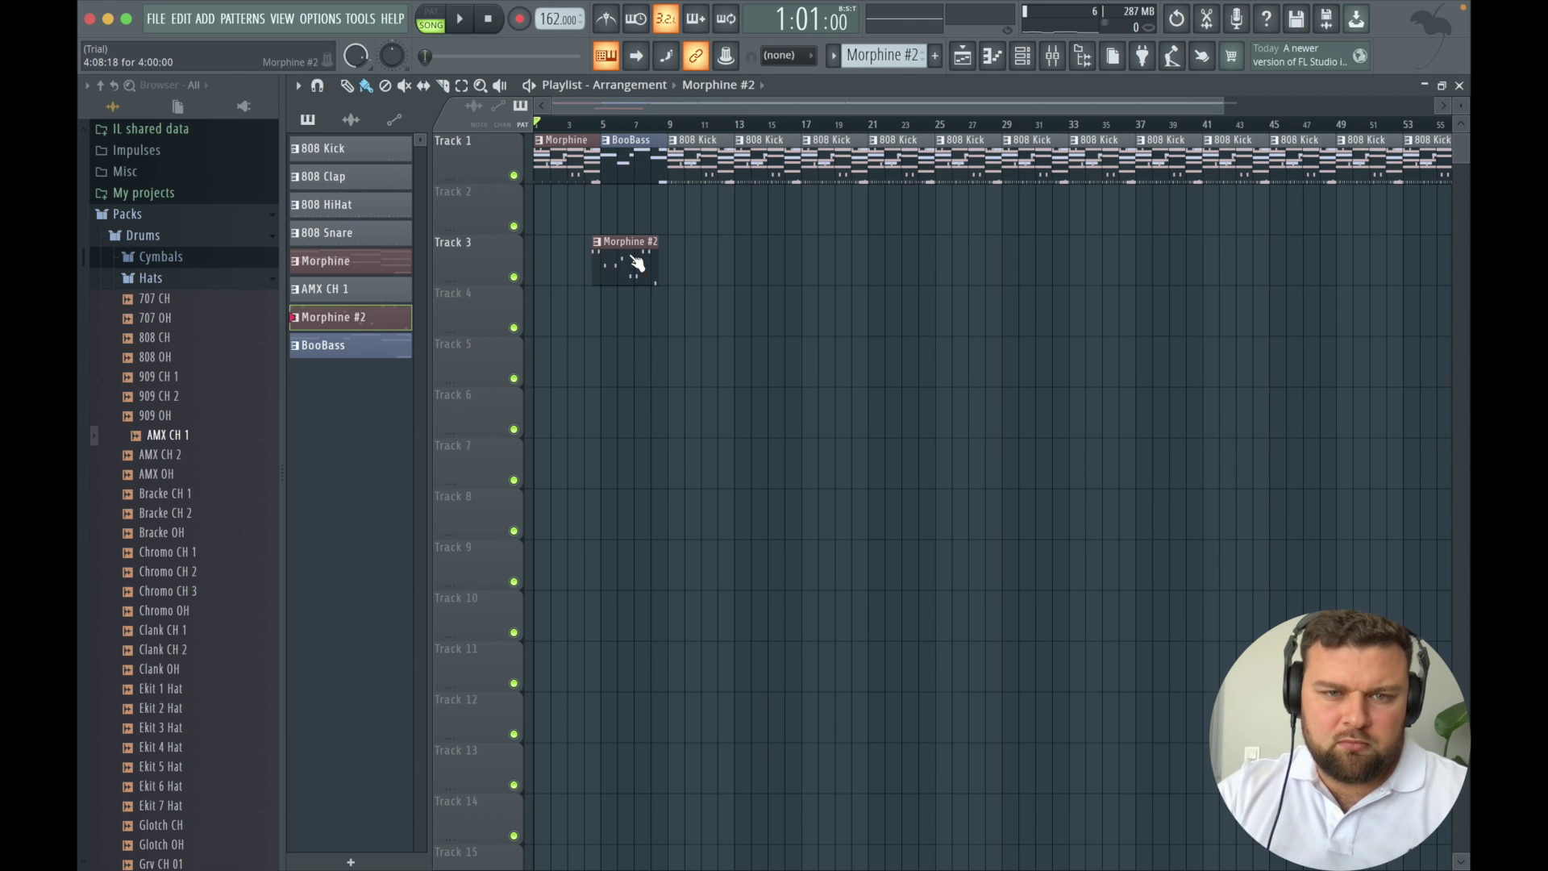
pyautogui.rightClick(624, 258)
pyautogui.moveTo(637, 161); pyautogui.dragTo(632, 298)
pyautogui.rightClick(639, 273)
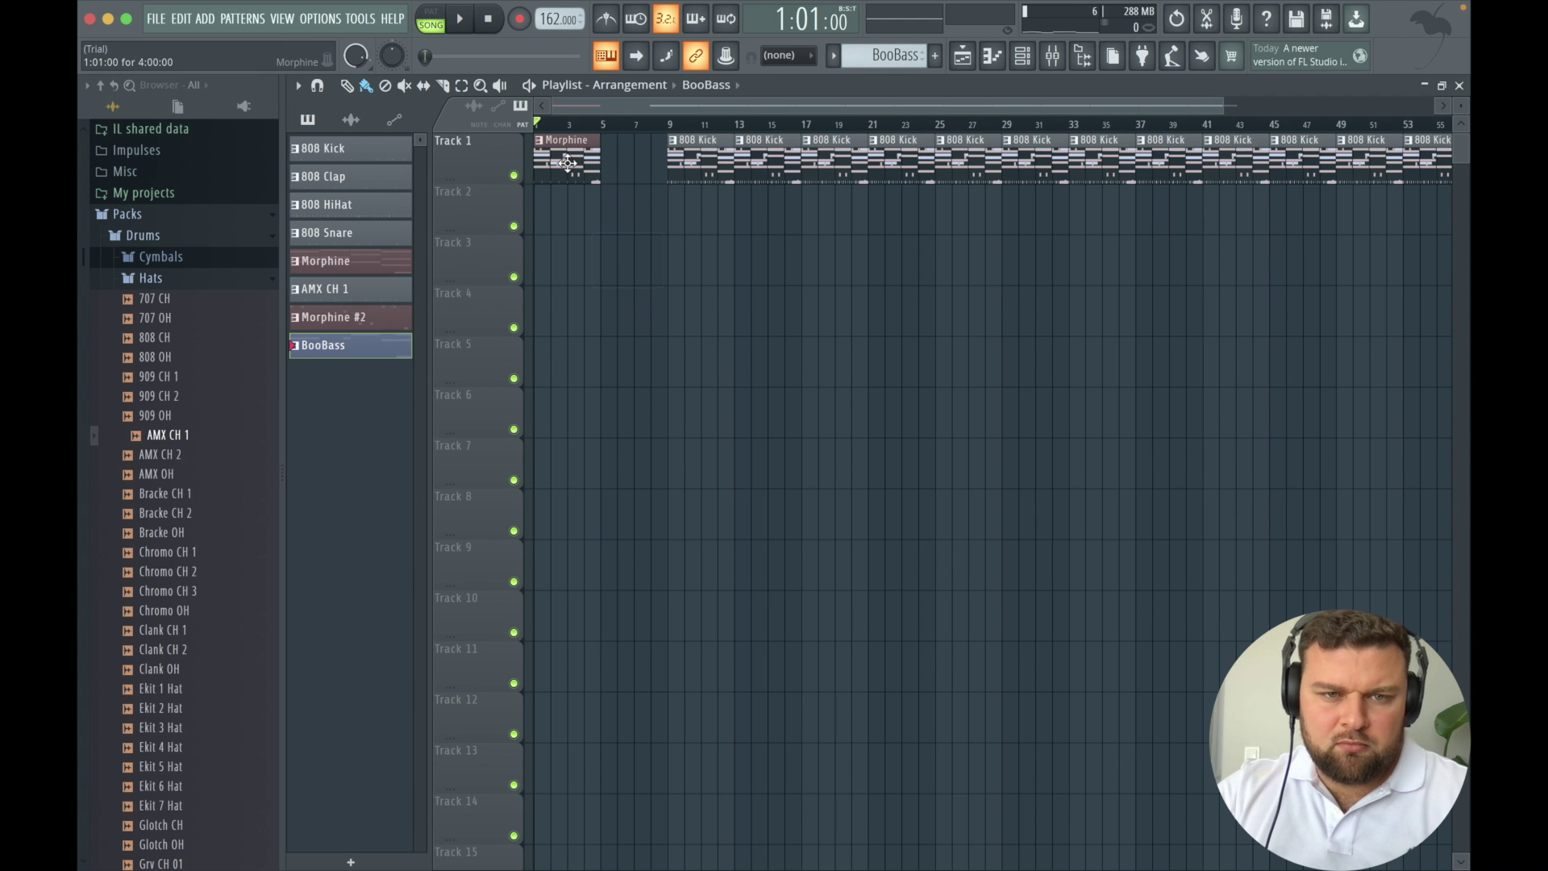
# Separate the Morphine clip from the bar 1 stack, delete the remaining clips there including BooBass, and return Morphine to Track 1.
pyautogui.moveTo(567, 166); pyautogui.dragTo(567, 230)
pyautogui.moveTo(570, 164); pyautogui.dragTo(575, 201)
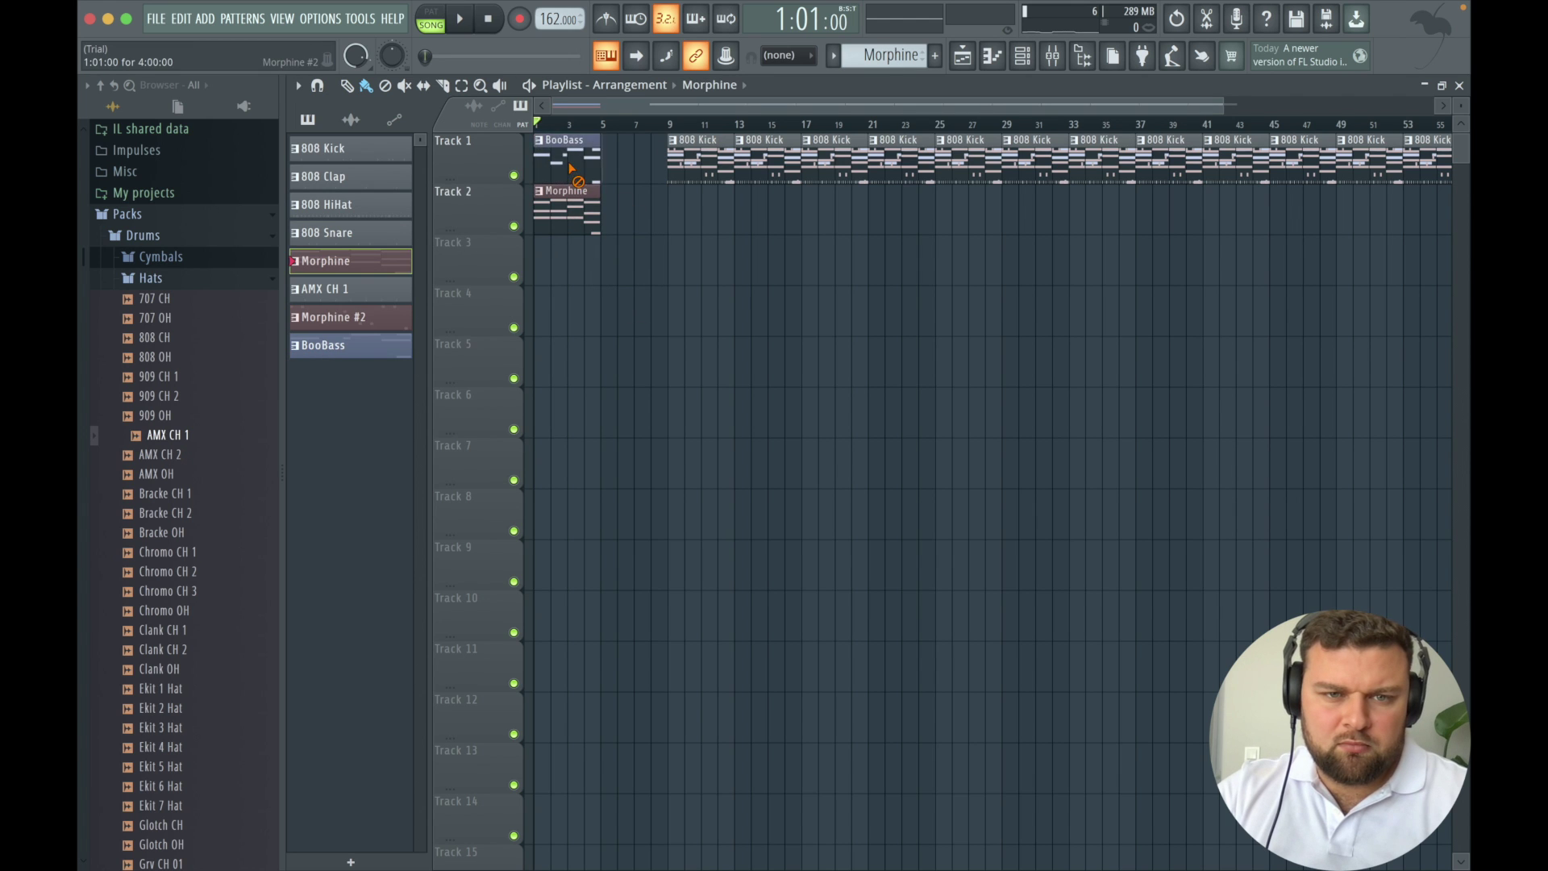
pyautogui.doubleClick(575, 165)
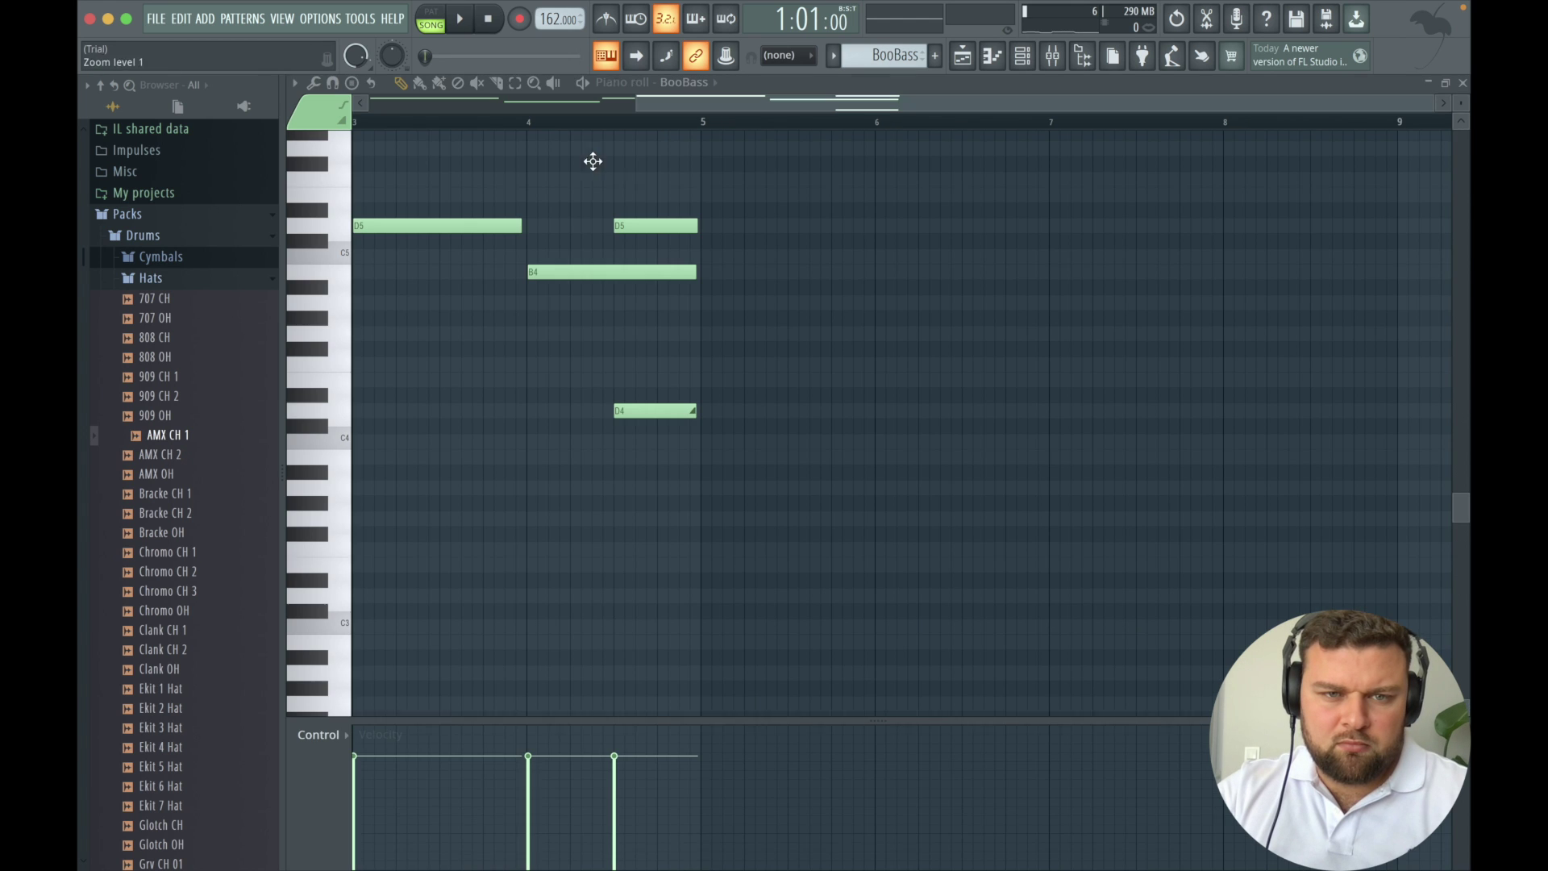
pyautogui.click(1022, 56)
pyautogui.click(963, 55)
pyautogui.rightClick(582, 164)
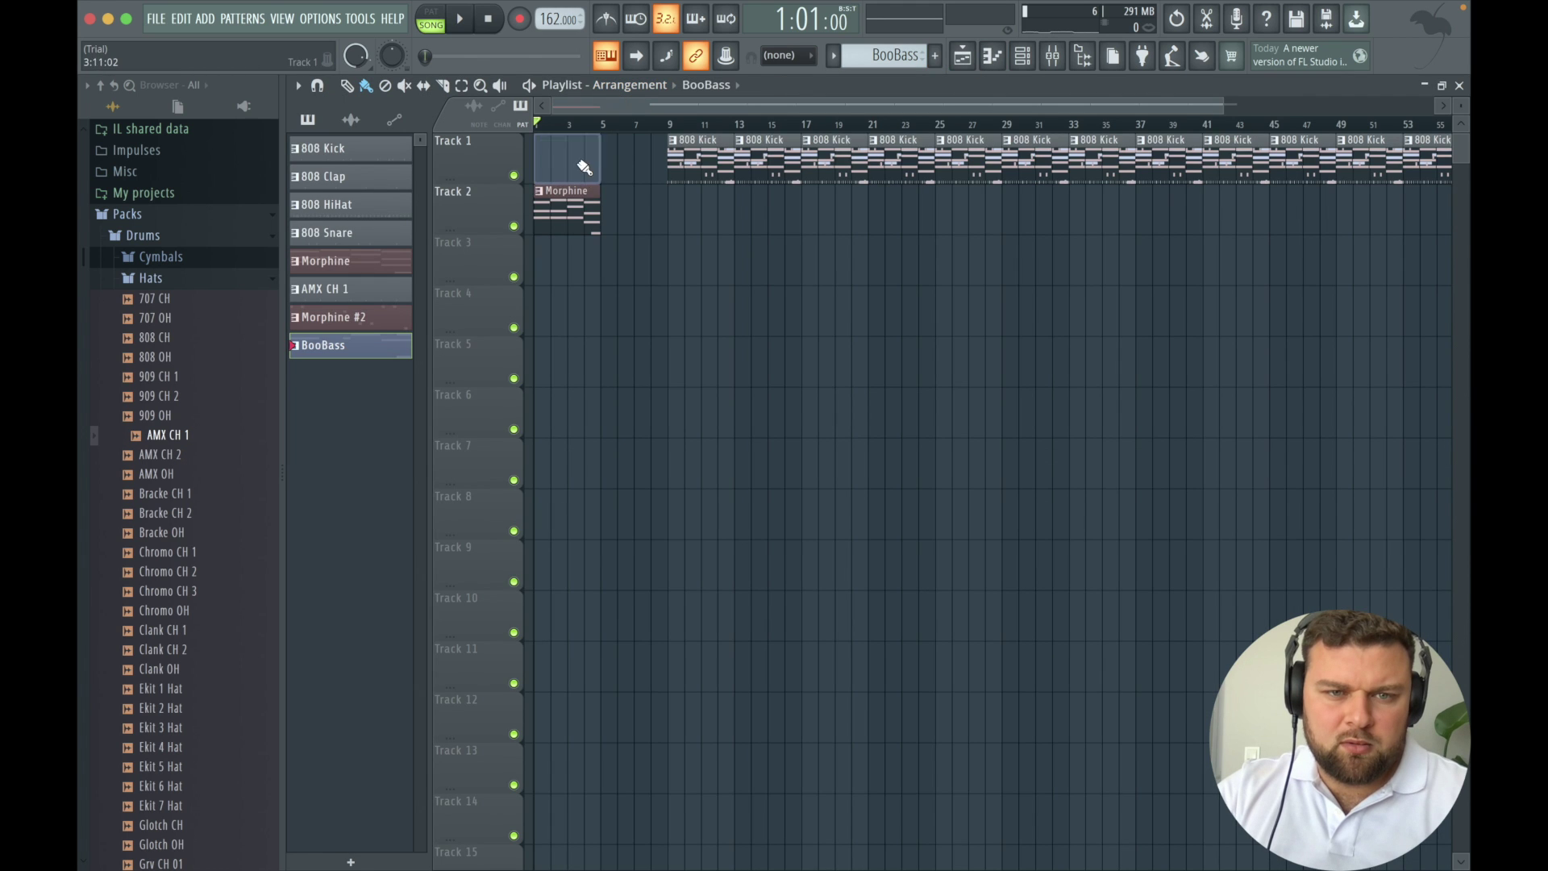
pyautogui.moveTo(572, 211); pyautogui.dragTo(551, 148)
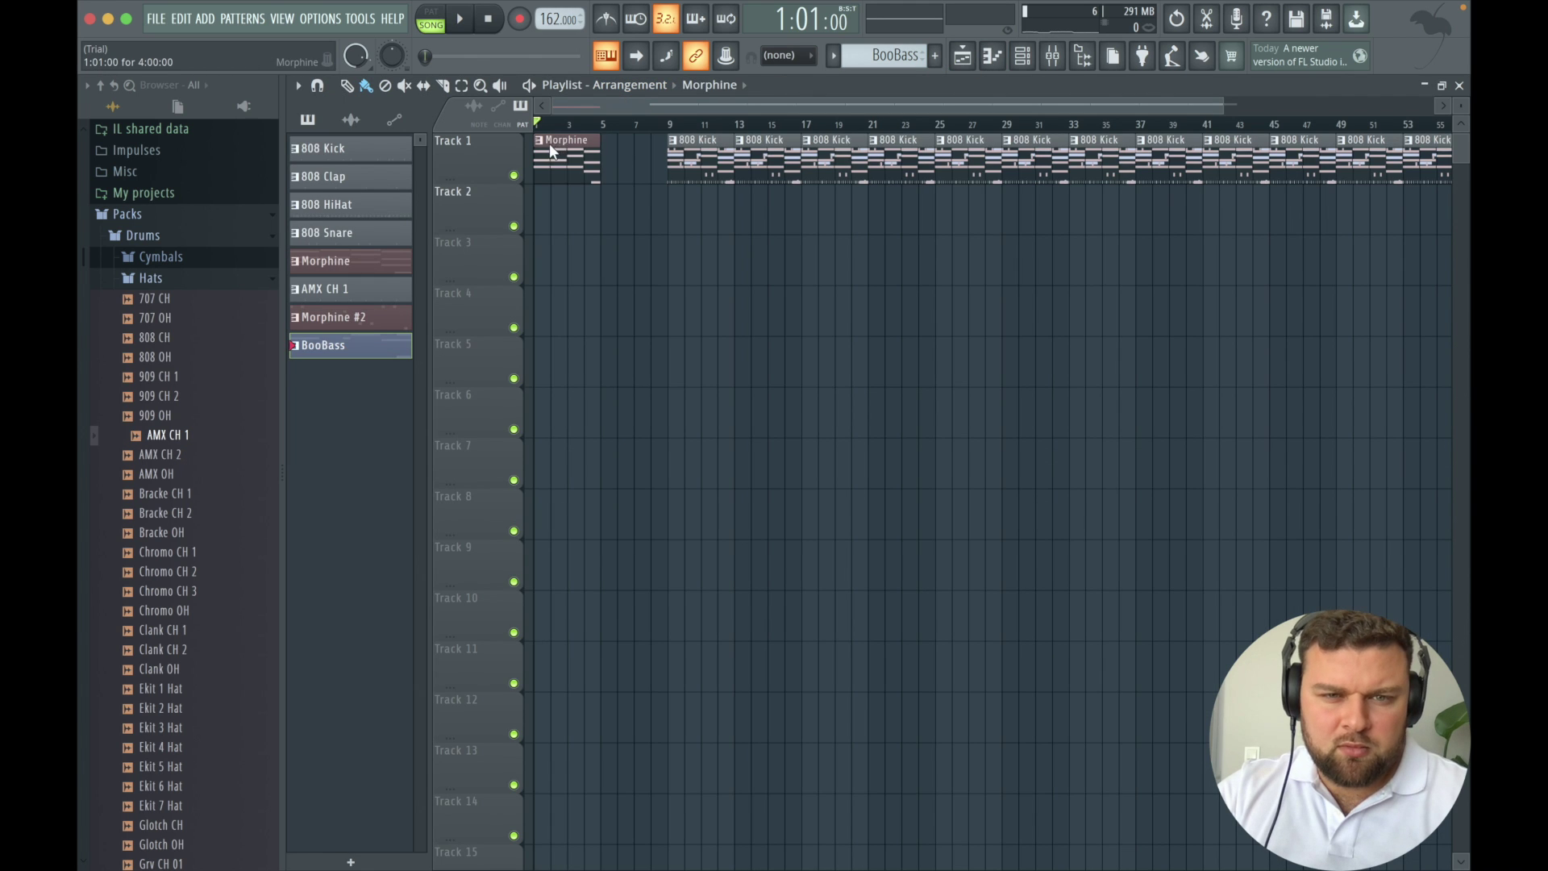
# Add a second Morphine clip on Track 1, starting exactly at bar 5.
pyautogui.click(609, 209)
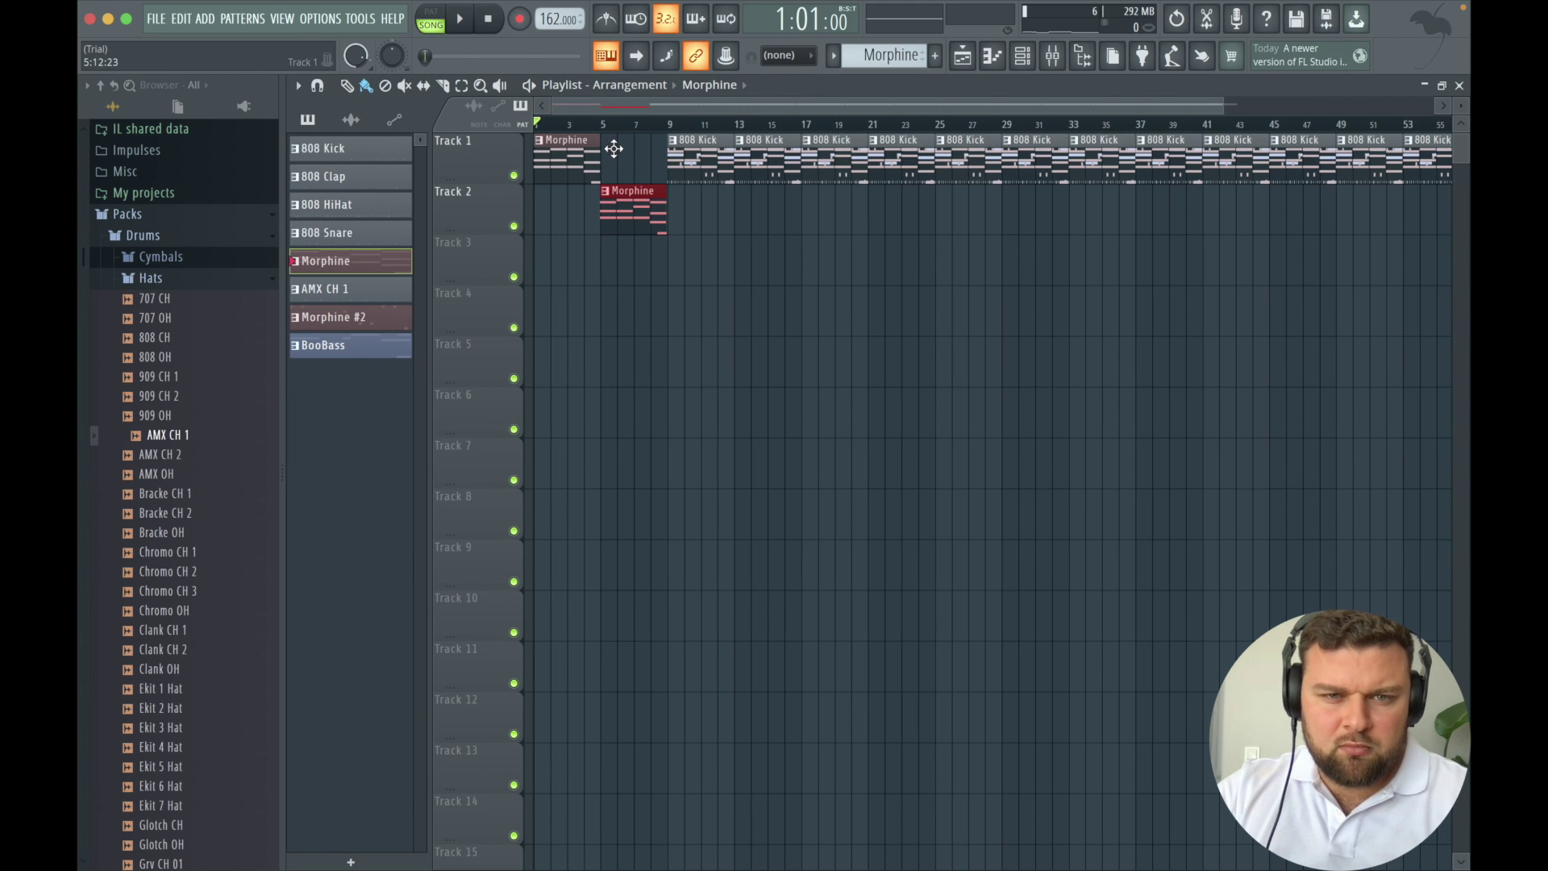
pyautogui.scroll(6, 617, 126)
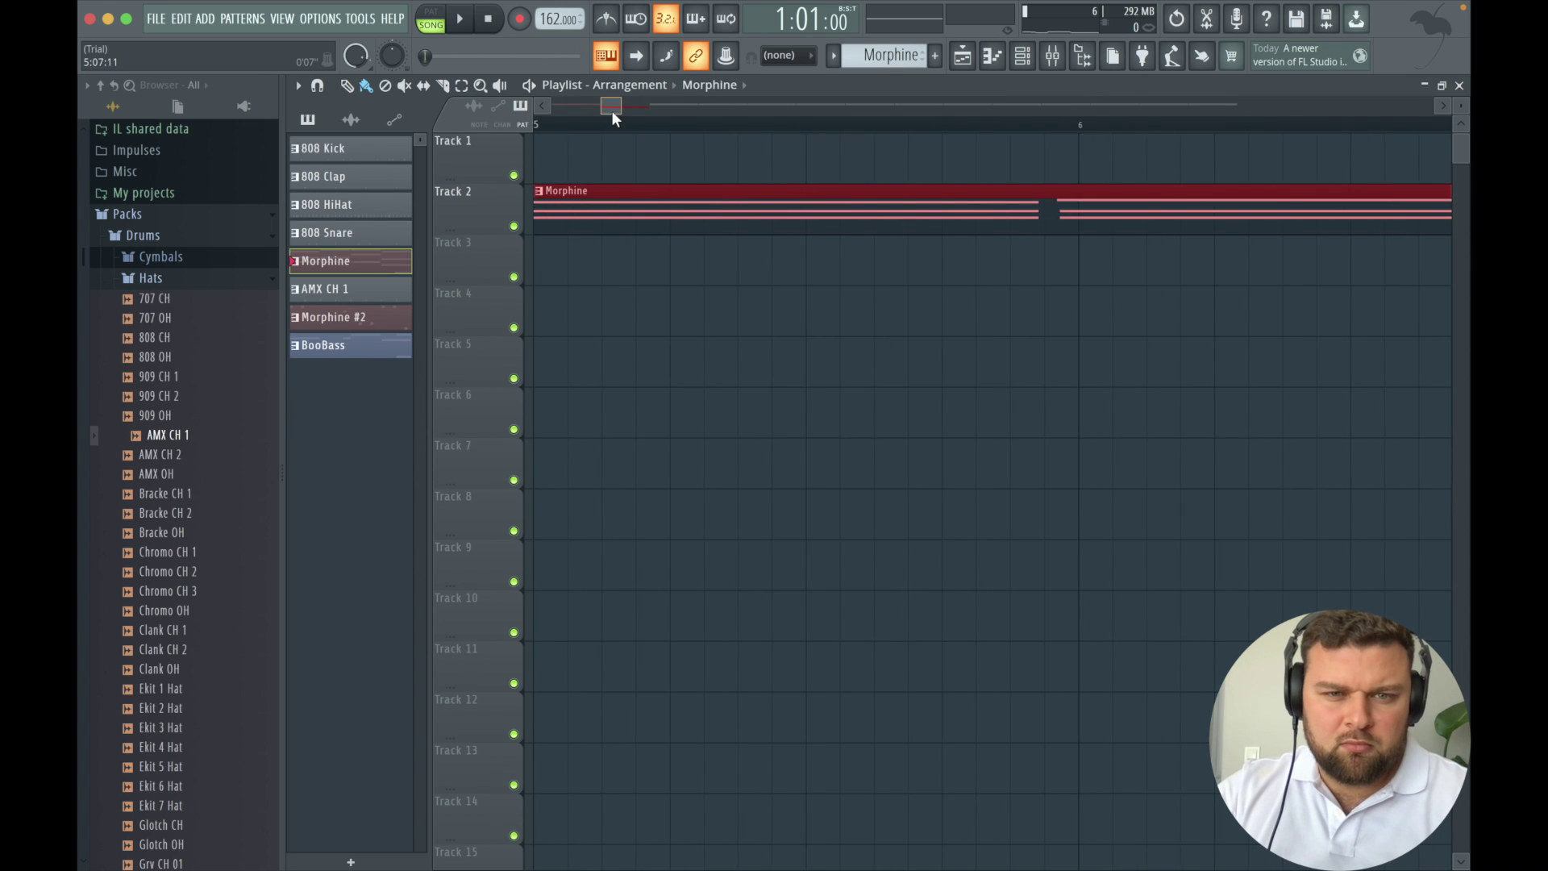
pyautogui.moveTo(853, 204); pyautogui.dragTo(858, 141)
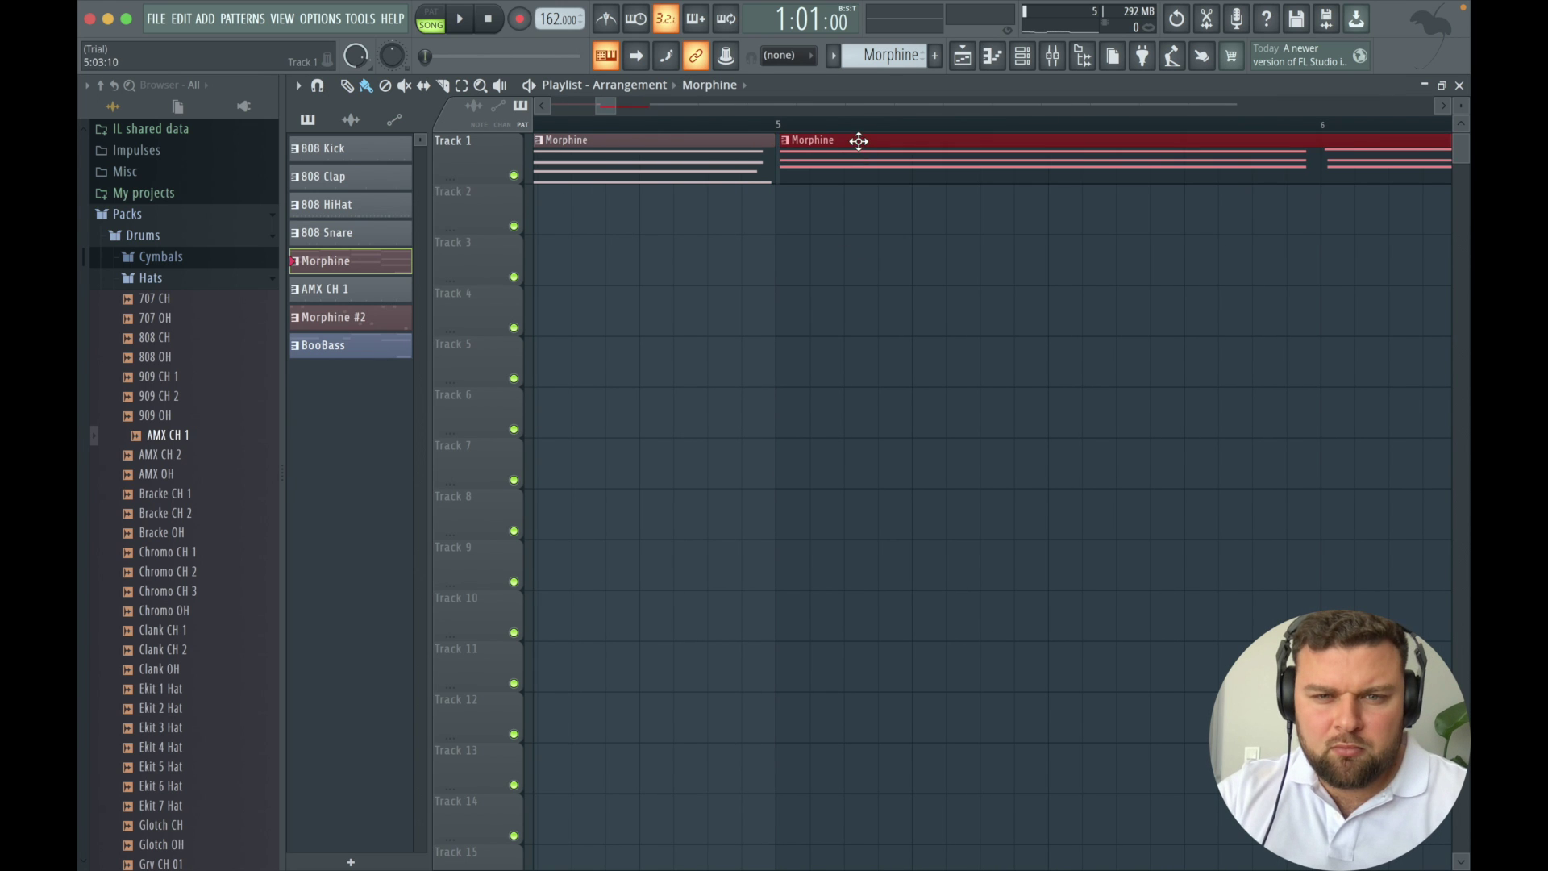
pyautogui.scroll(1, 784, 138)
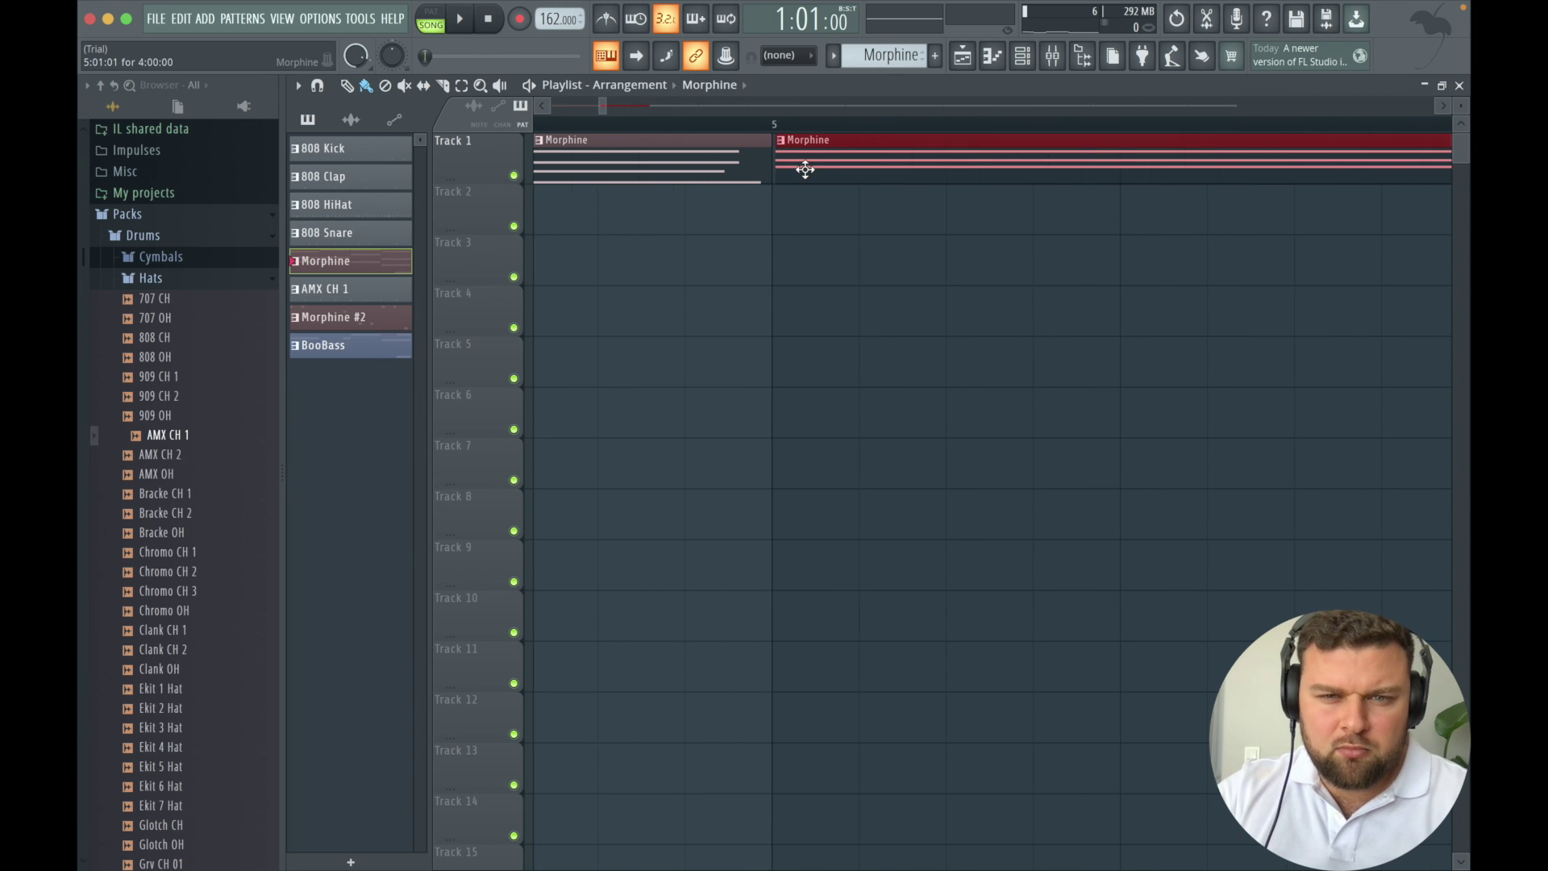
pyautogui.scroll(-6, 798, 129)
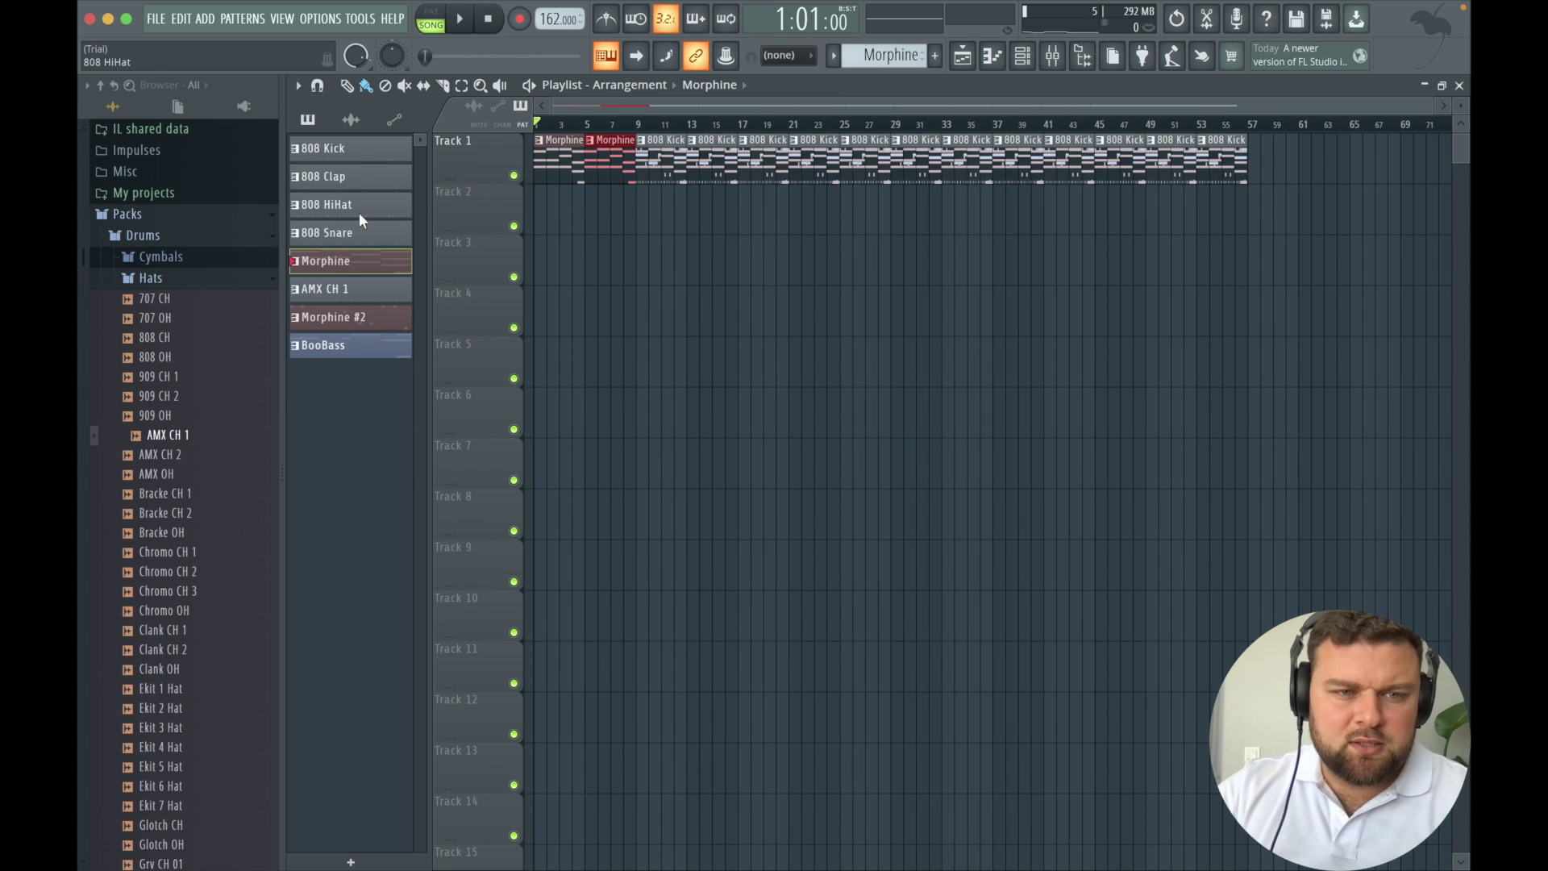
# Place an 808 HiHat clip on Track 2 and an 808 Snare clip on Track 3 beneath the second Morphine clip.
pyautogui.click(358, 205)
pyautogui.click(588, 208)
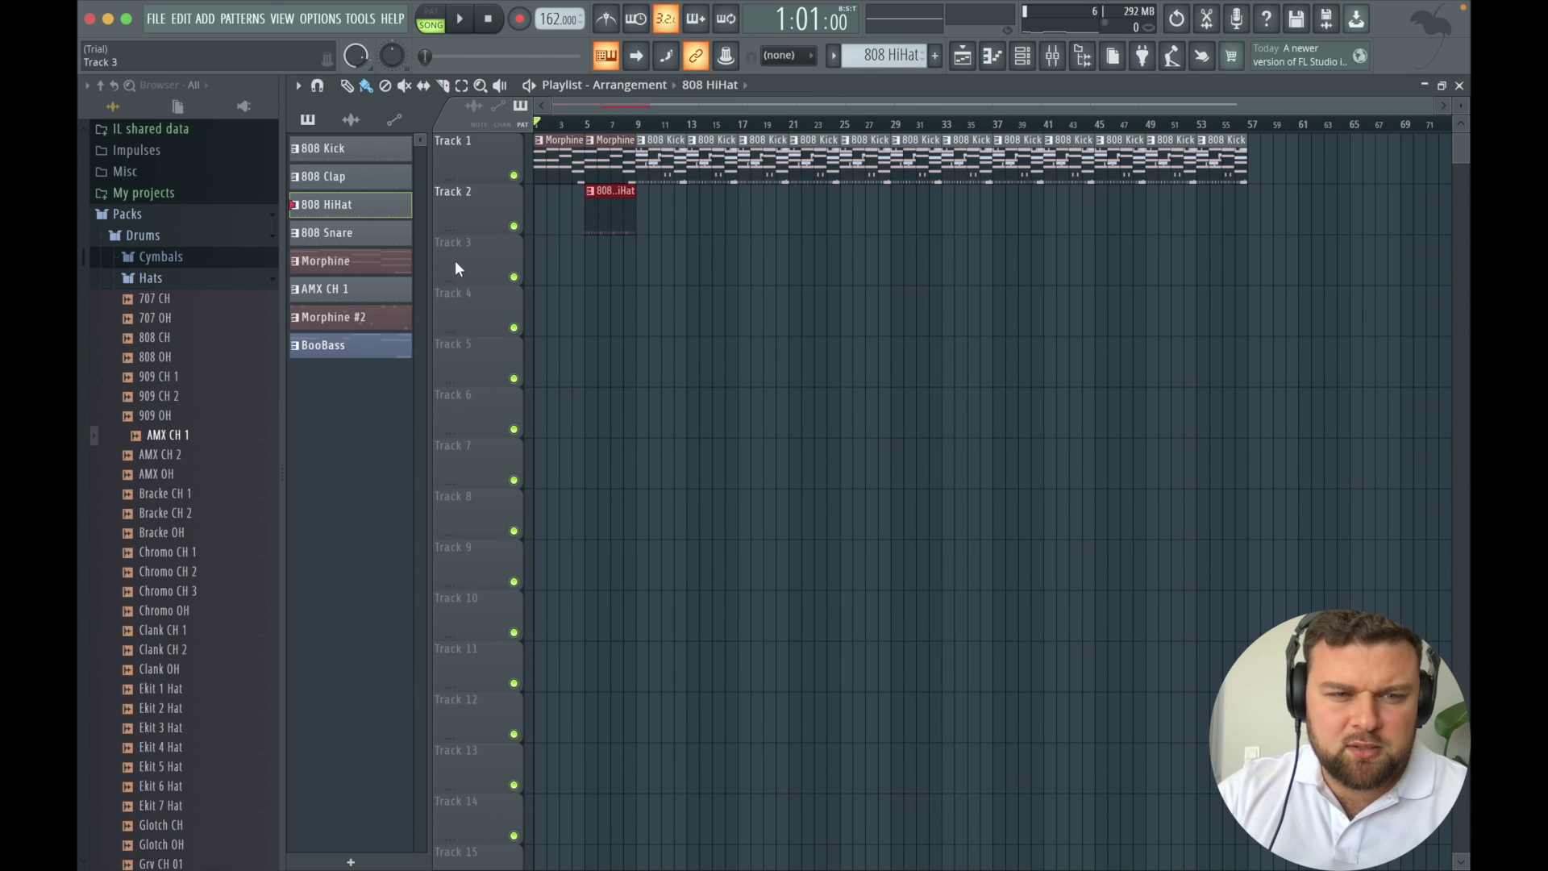
pyautogui.click(340, 238)
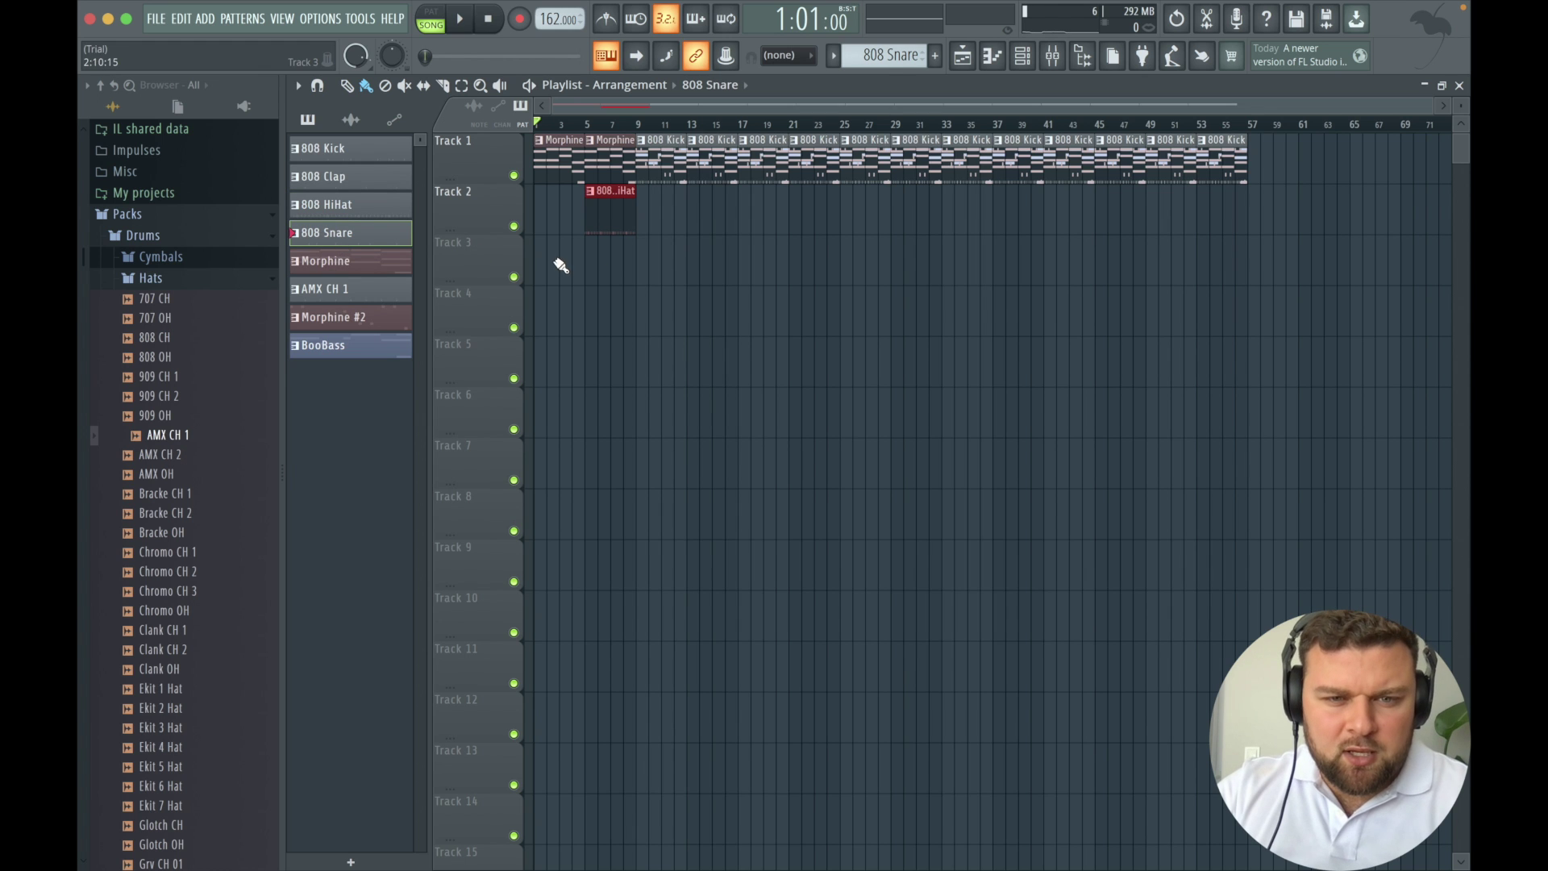
pyautogui.click(592, 256)
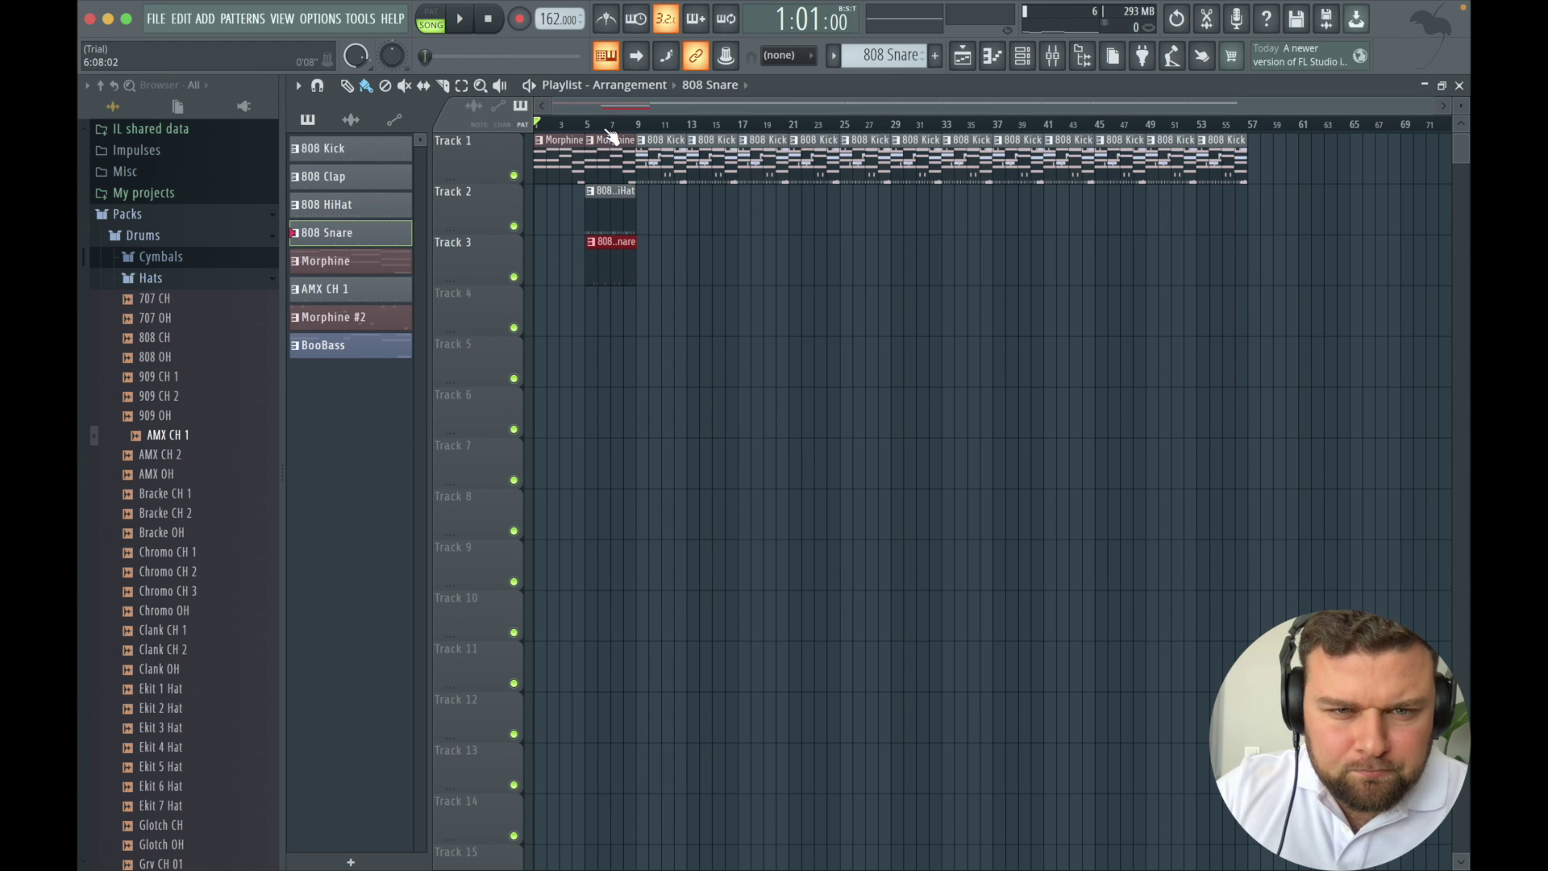
# Align the 808 HiHat and 808 Snare clips with bar 5 and trim the second Morphine clip to end between bars 8 and 9.
pyautogui.scroll(5, 610, 135)
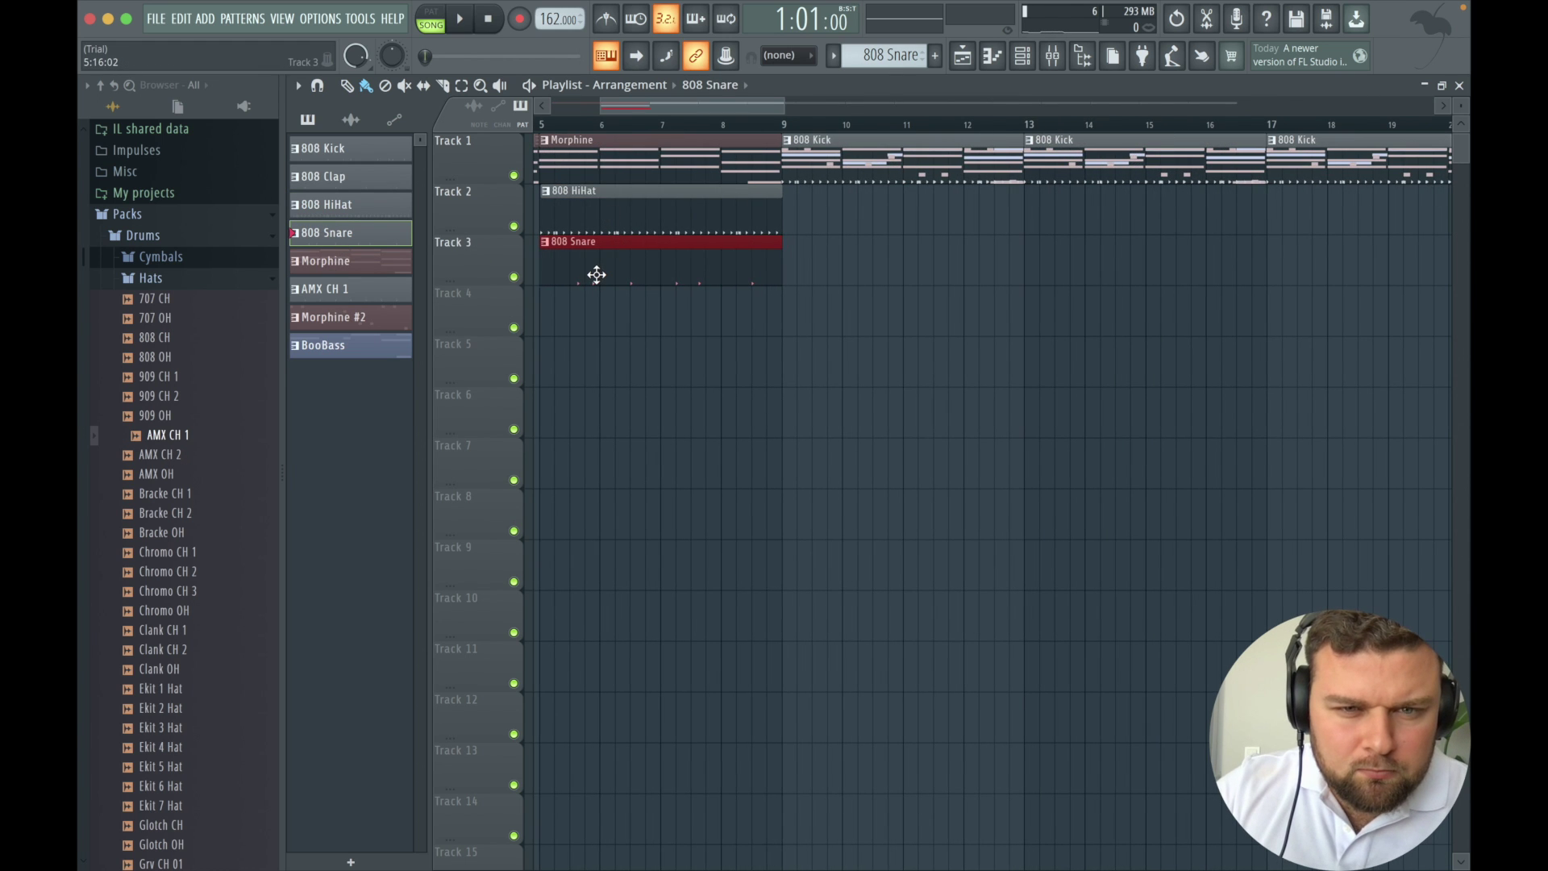
pyautogui.scroll(5, 621, 115)
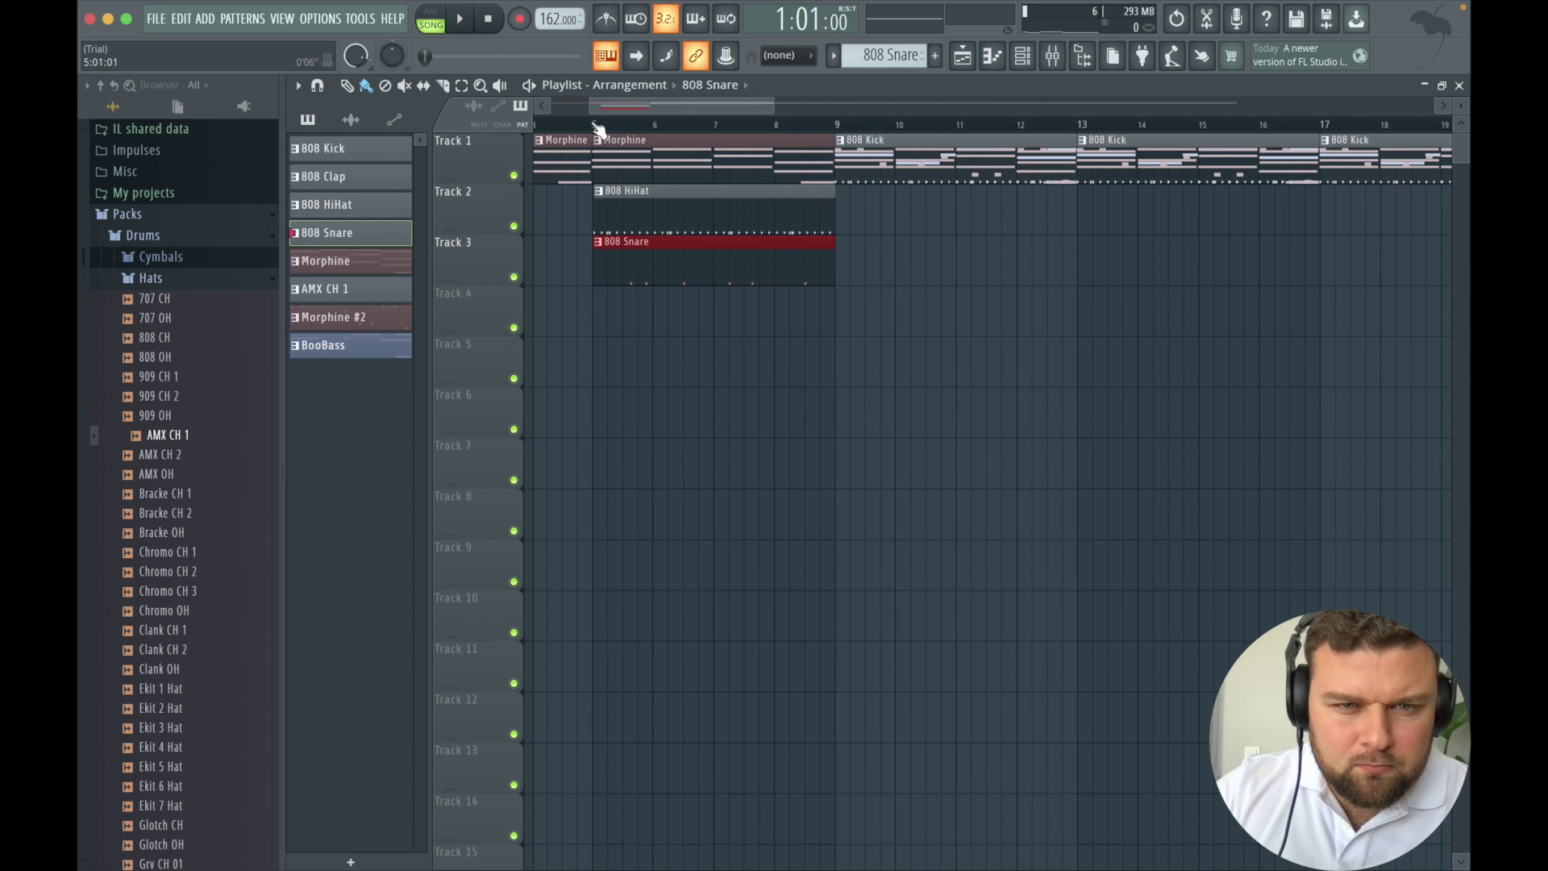
pyautogui.click(634, 231)
pyautogui.scroll(5, 625, 234)
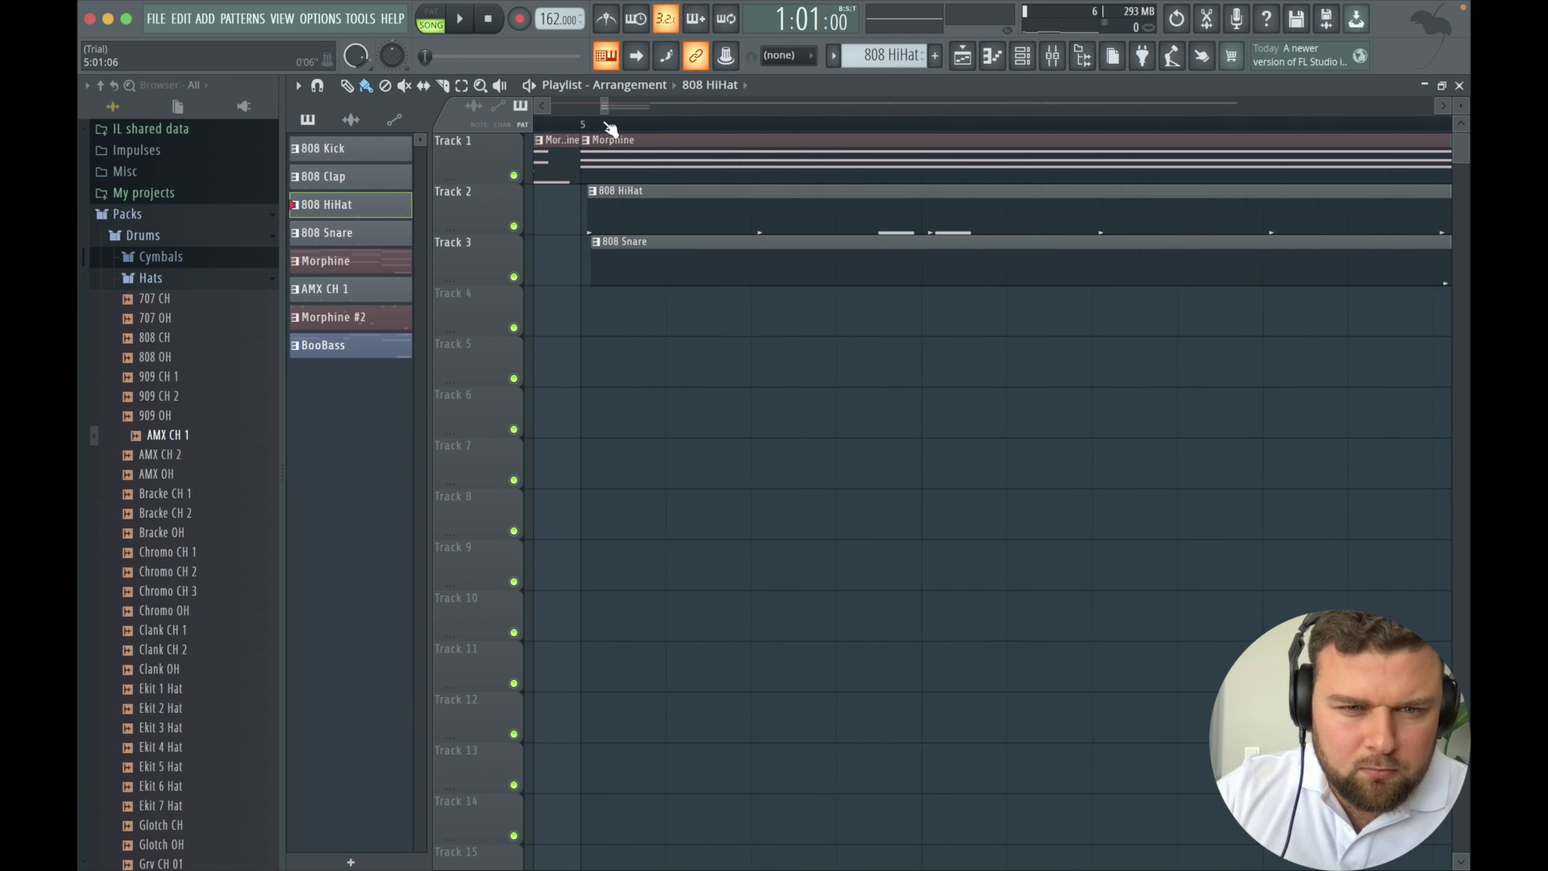
pyautogui.click(616, 255)
pyautogui.scroll(-6, 653, 141)
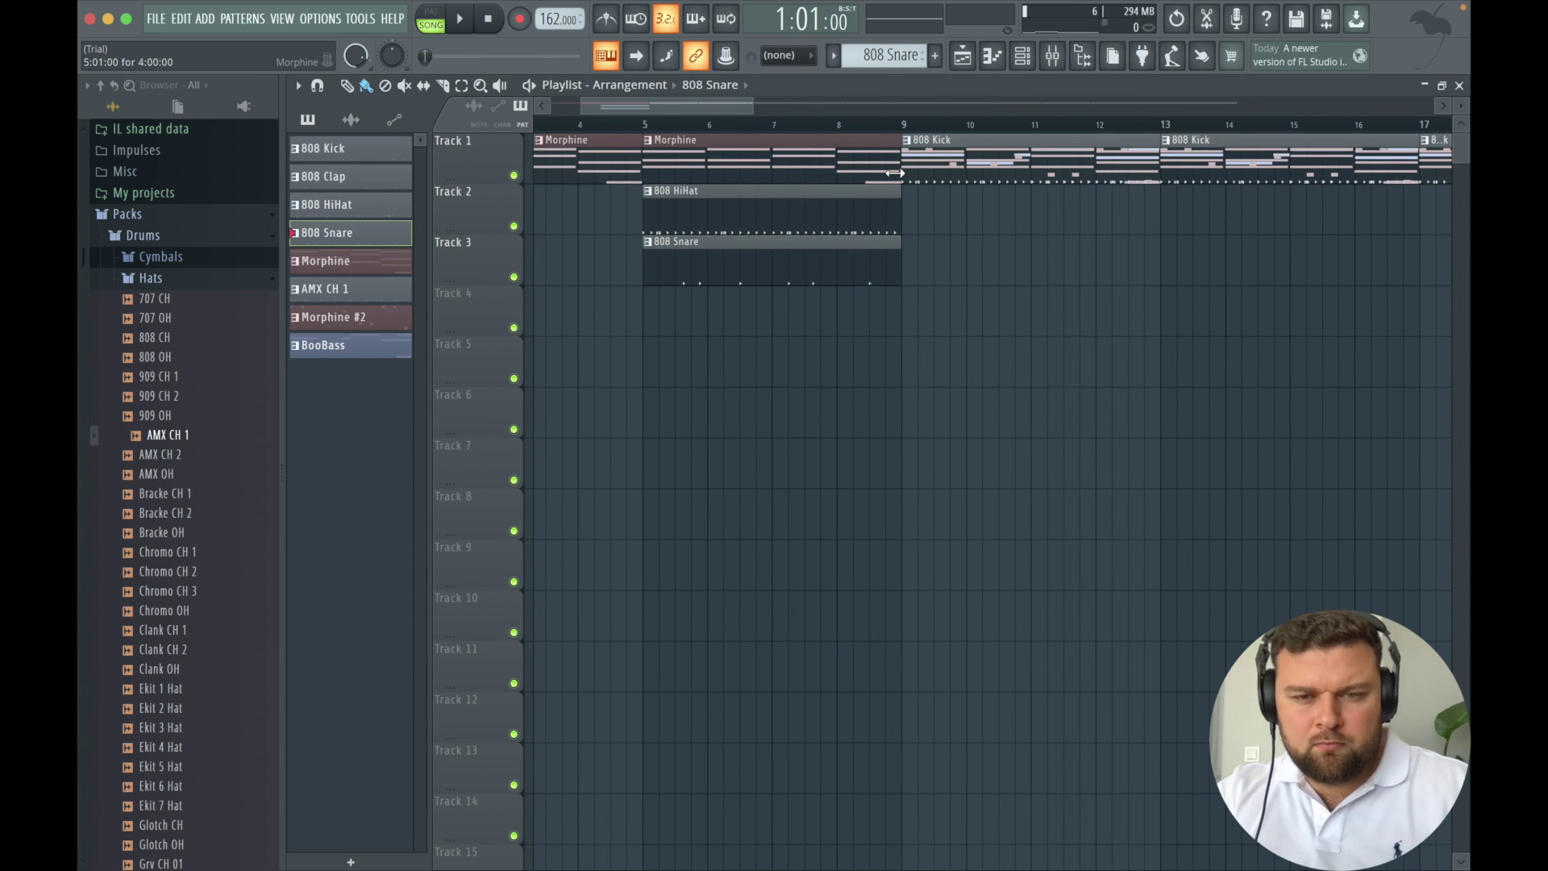
pyautogui.moveTo(895, 174); pyautogui.dragTo(864, 182)
# Play the song from bar 1 and follow the arrangement through the intro into the full beat in the playlist.
pyautogui.moveTo(711, 107); pyautogui.dragTo(512, 96)
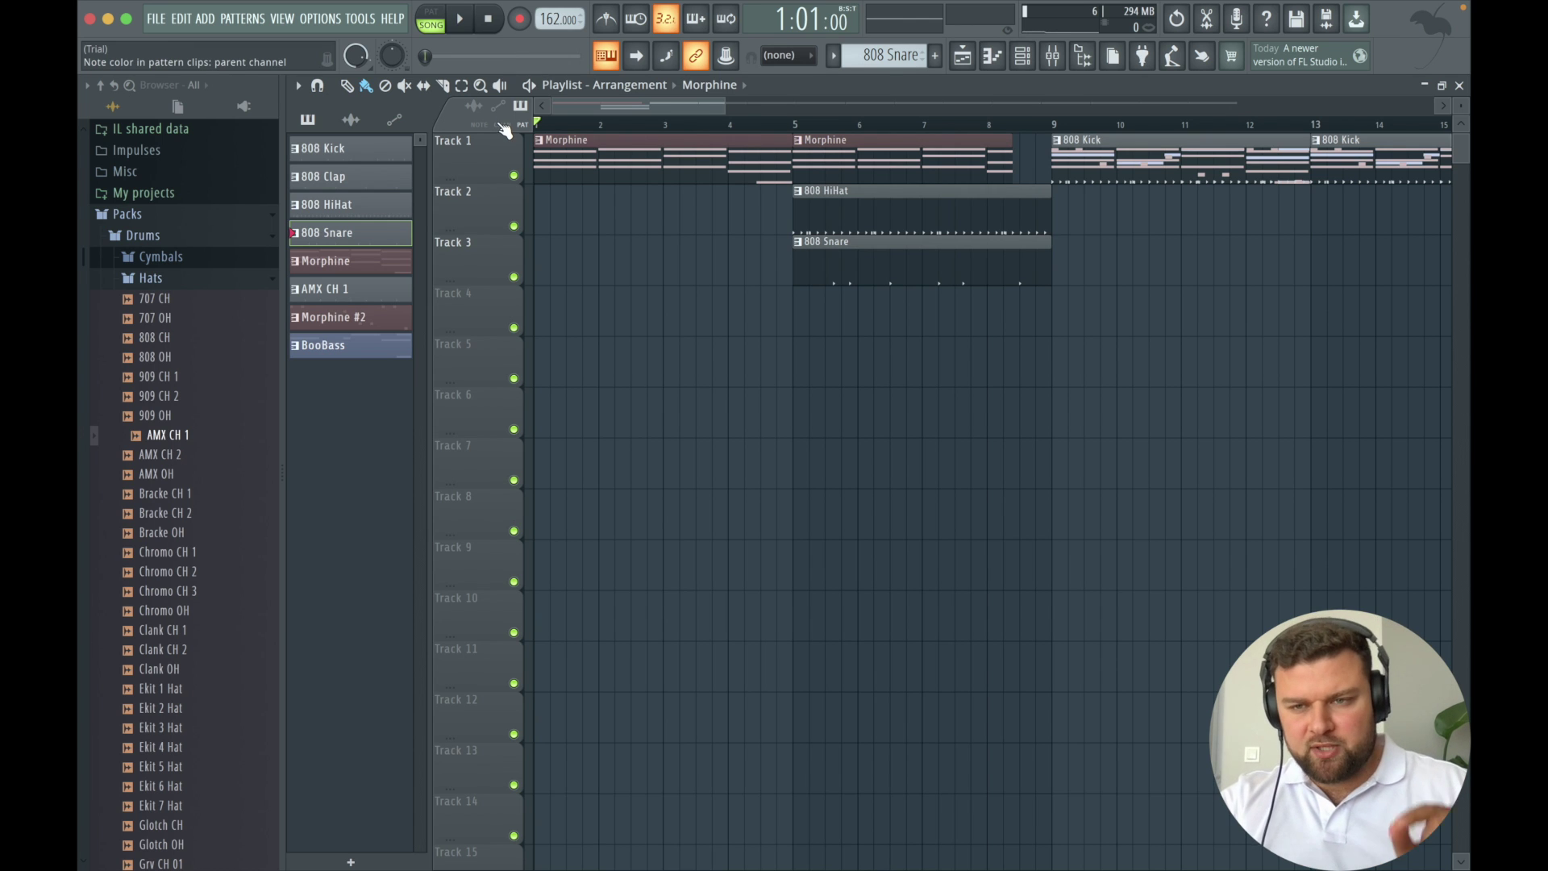
pyautogui.click(461, 19)
pyautogui.press('F6')
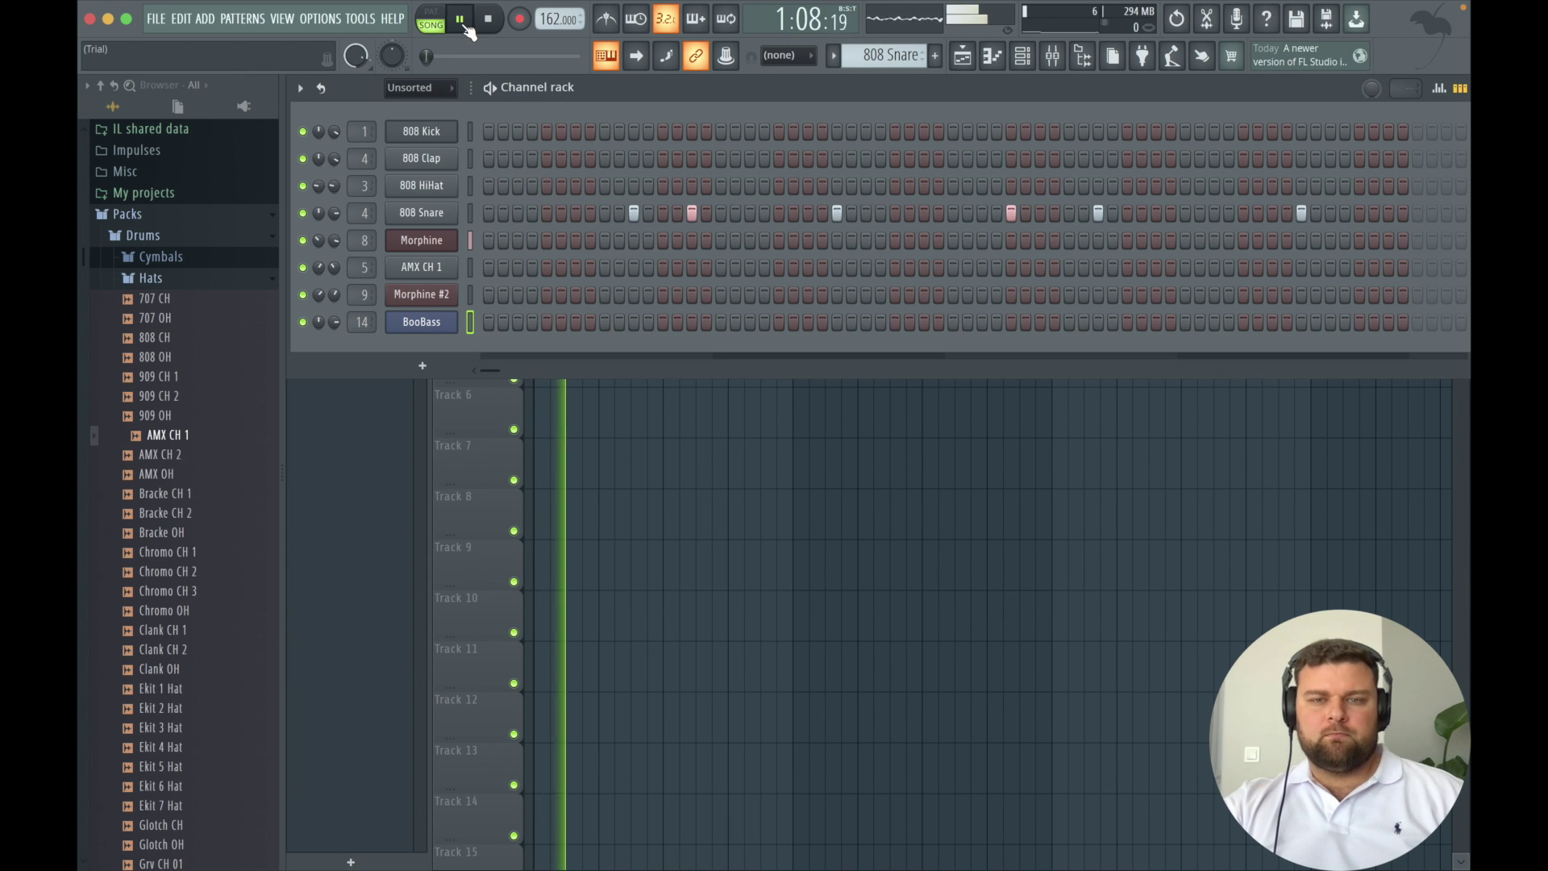
pyautogui.click(963, 63)
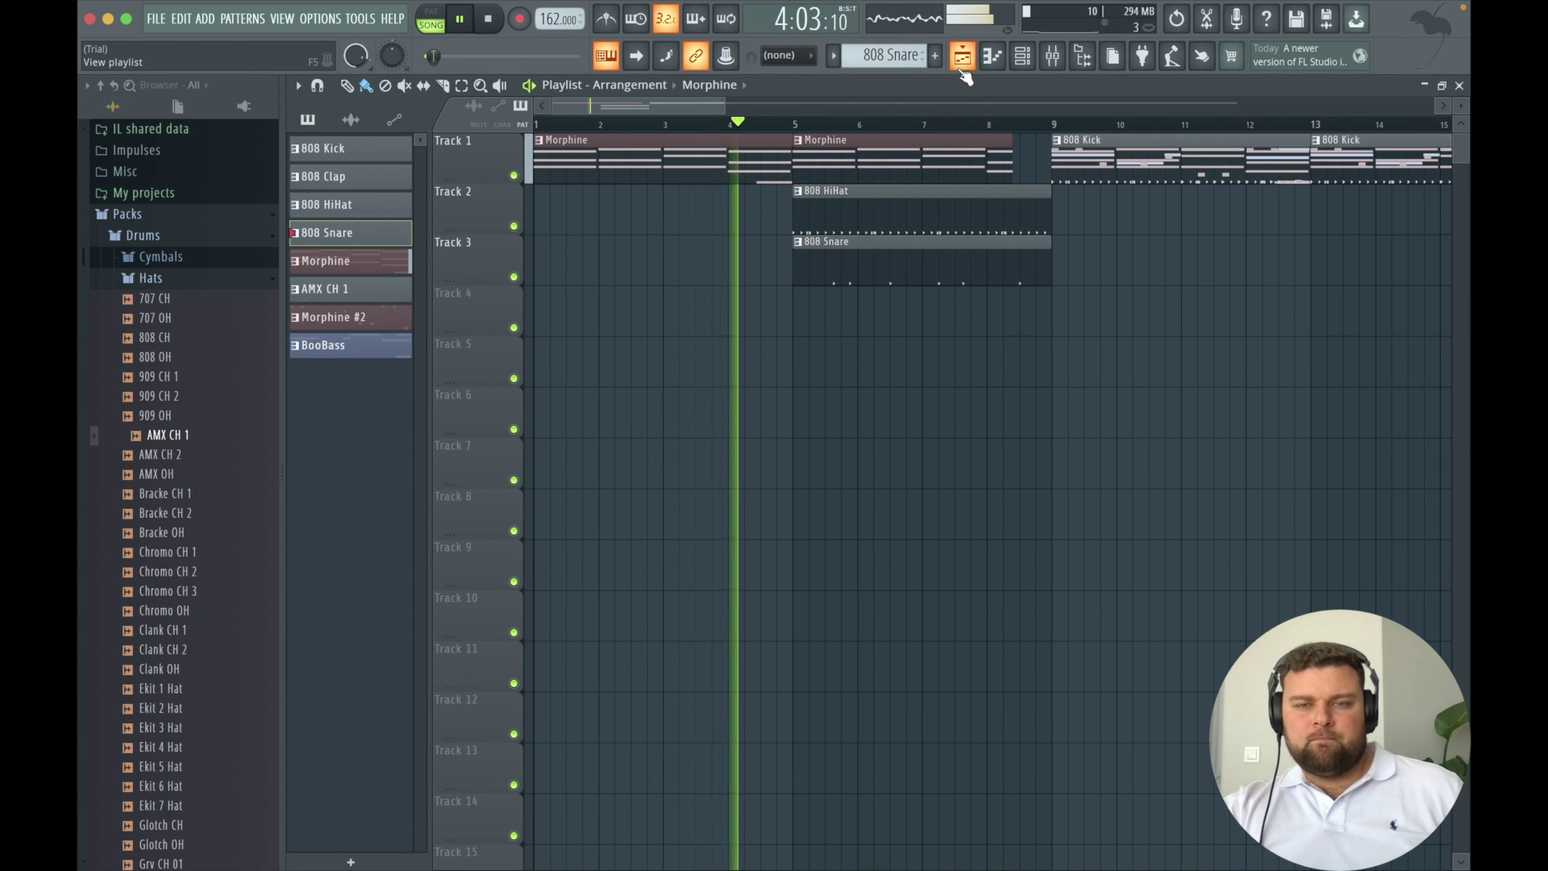
pyautogui.scroll(-4, 974, 129)
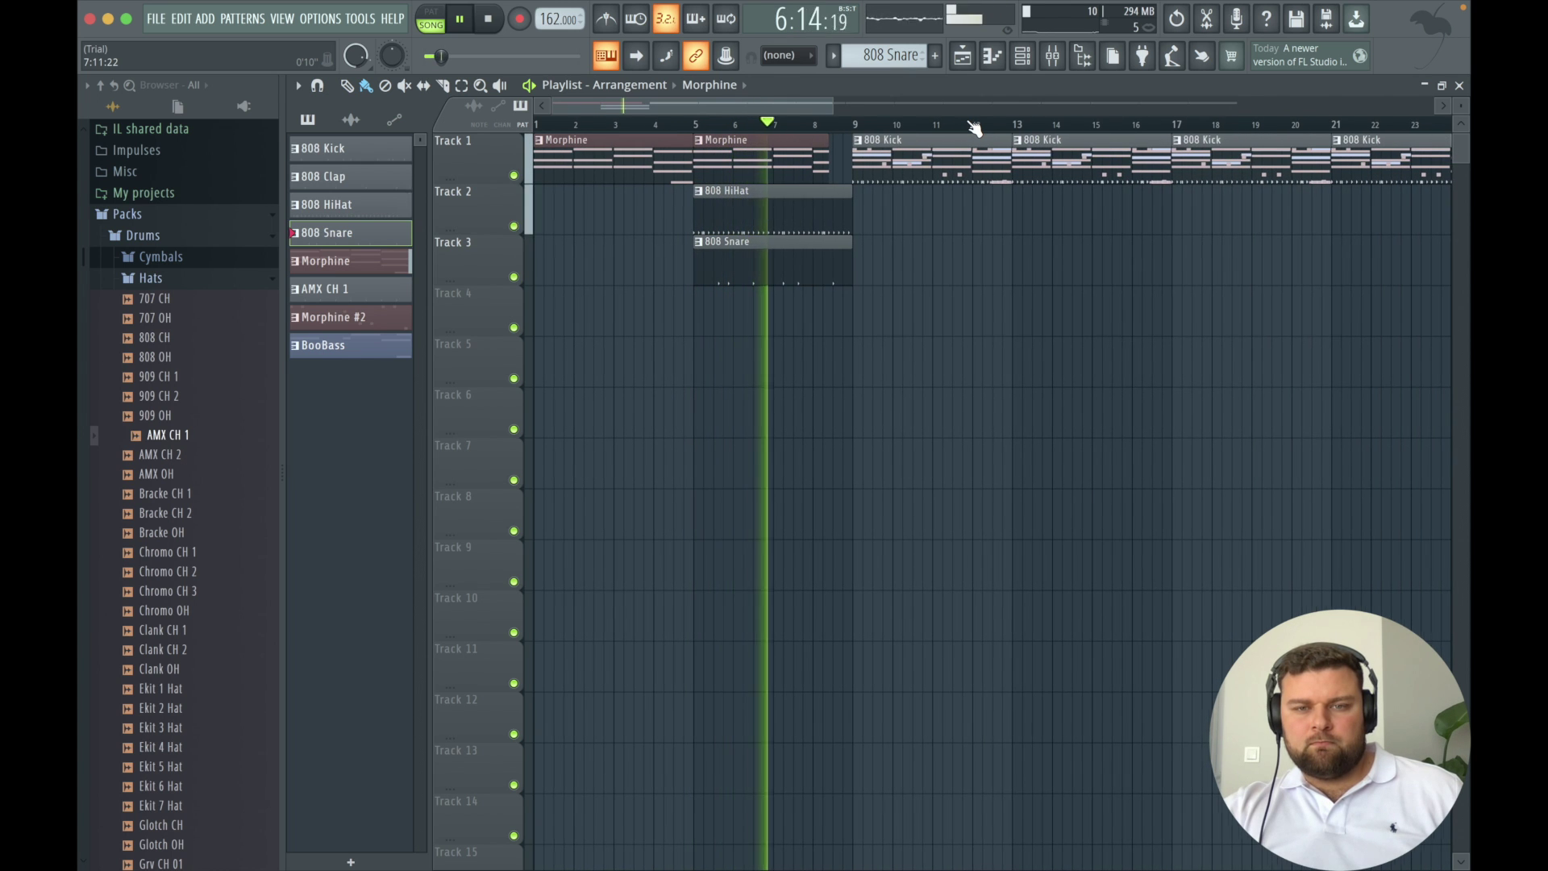
pyautogui.scroll(-1, 974, 129)
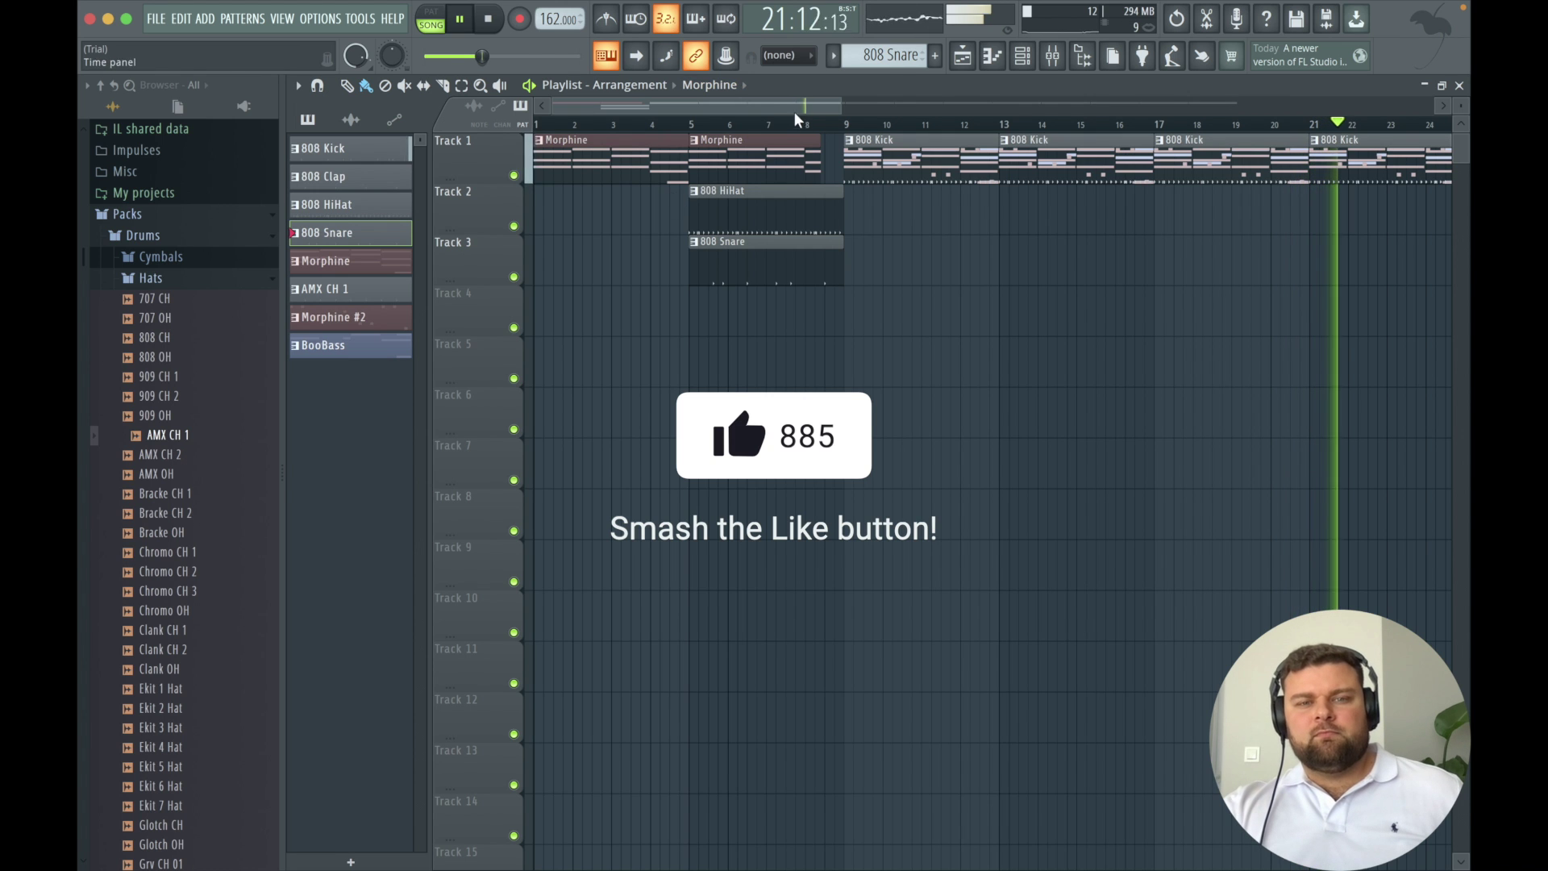
pyautogui.moveTo(787, 107); pyautogui.dragTo(873, 89)
pyautogui.scroll(-5, 890, 147)
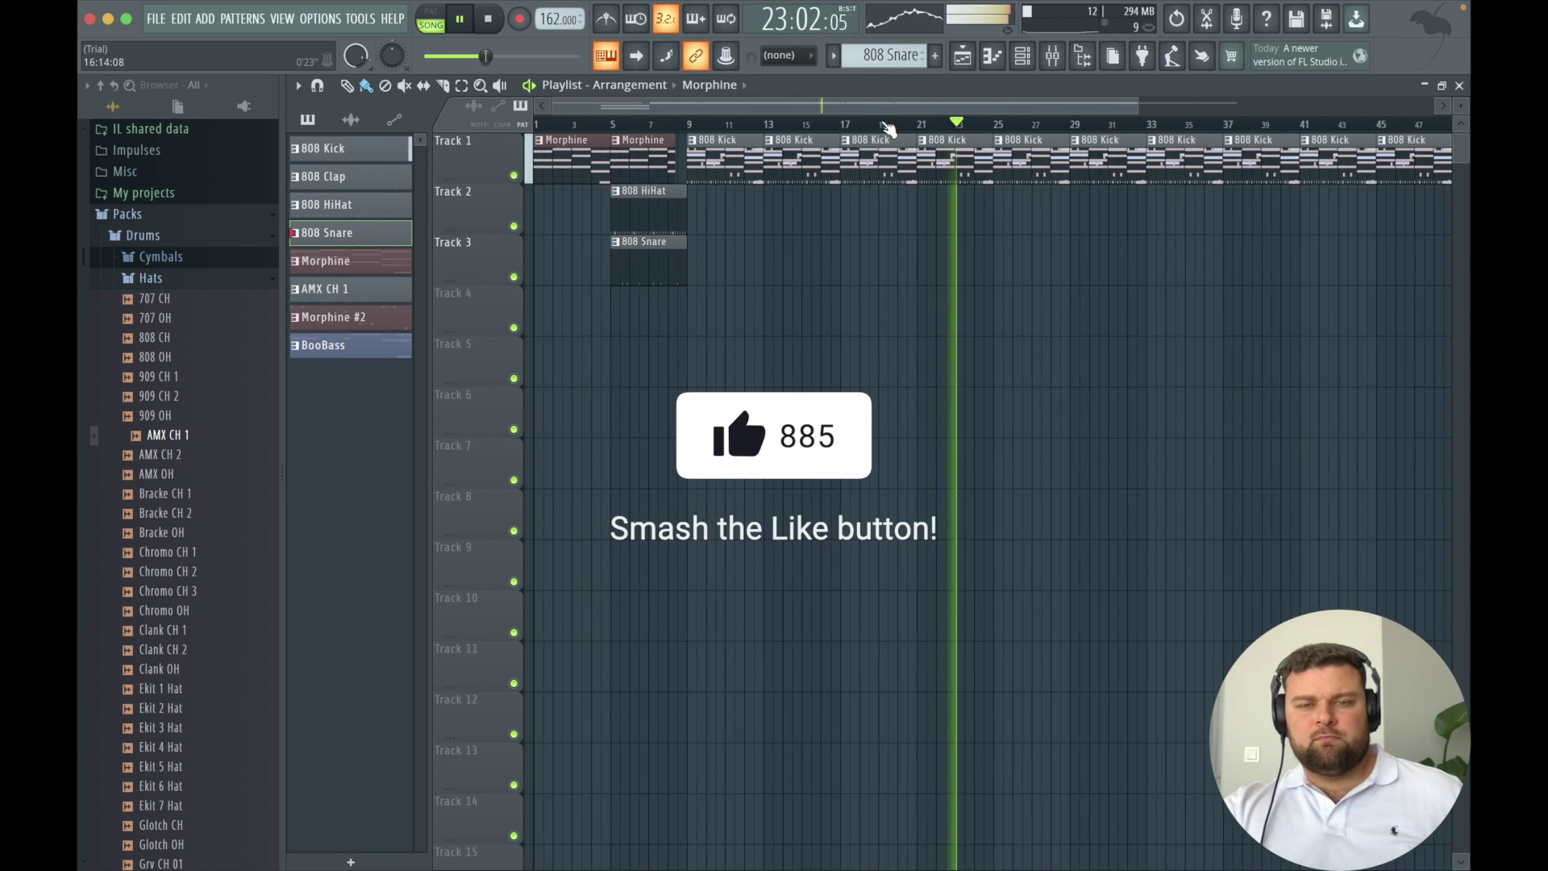